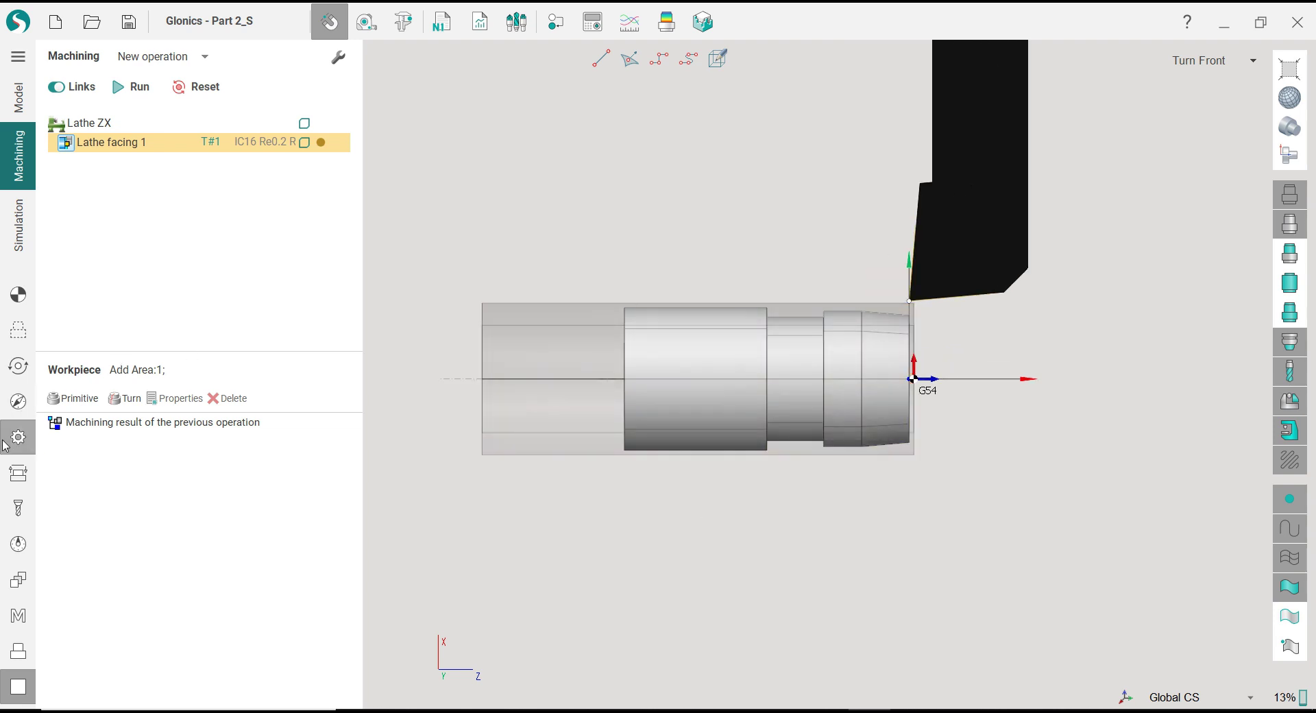
Step: Review the facing operation's tool and setup parameters, and examine its job assignment contour at the part's front face
click(19, 507)
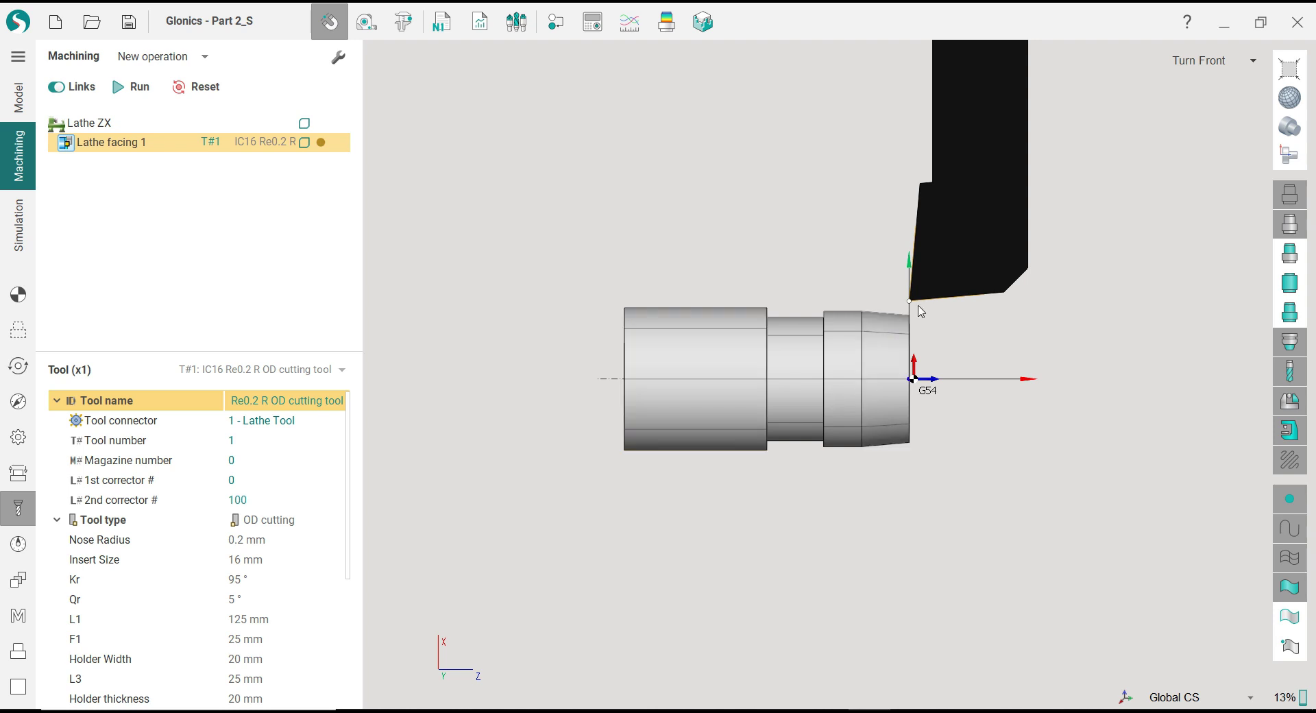
scroll(922, 314, up, 3)
click(19, 294)
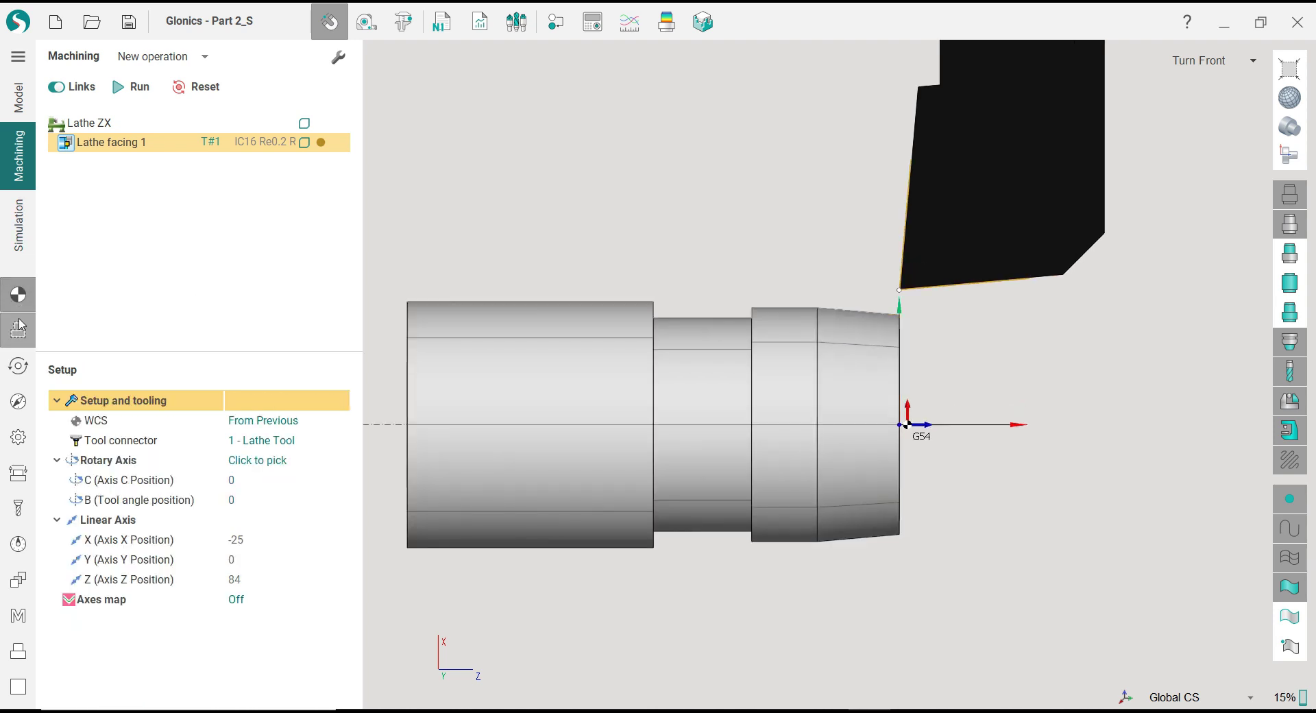
click(20, 340)
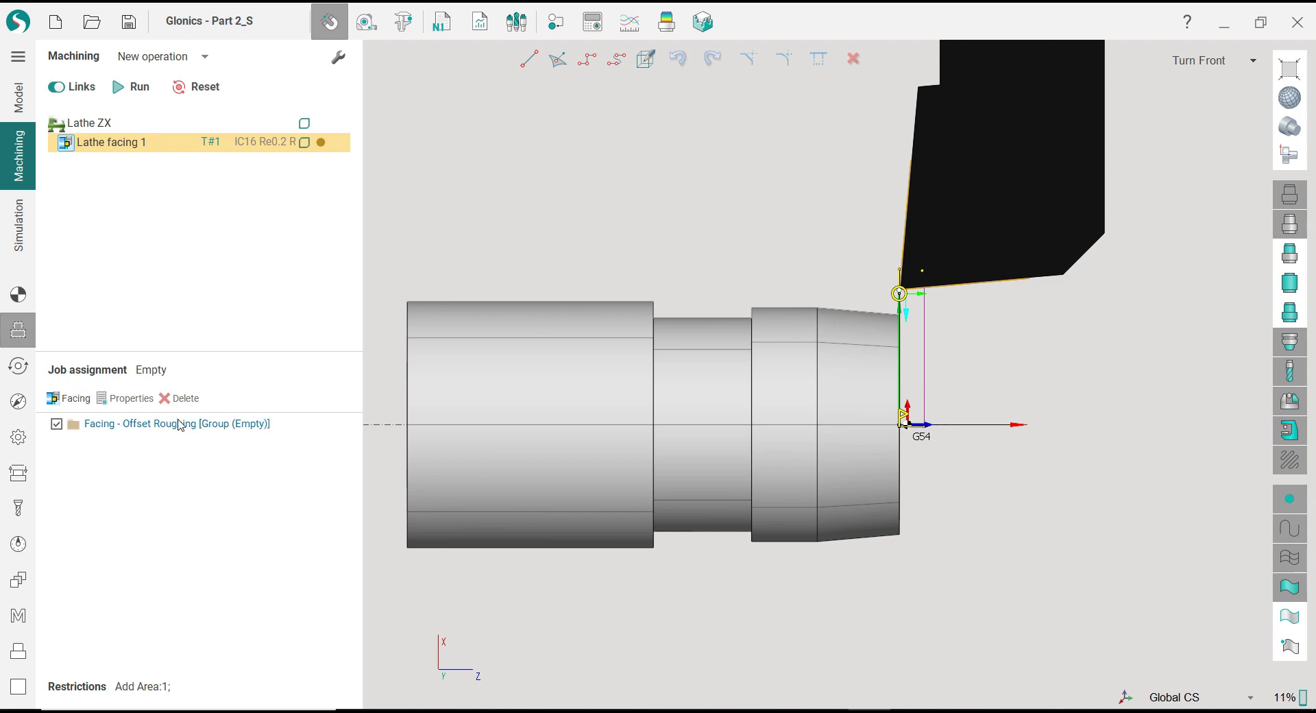
scroll(896, 331, up, 3)
scroll(935, 529, up, 3)
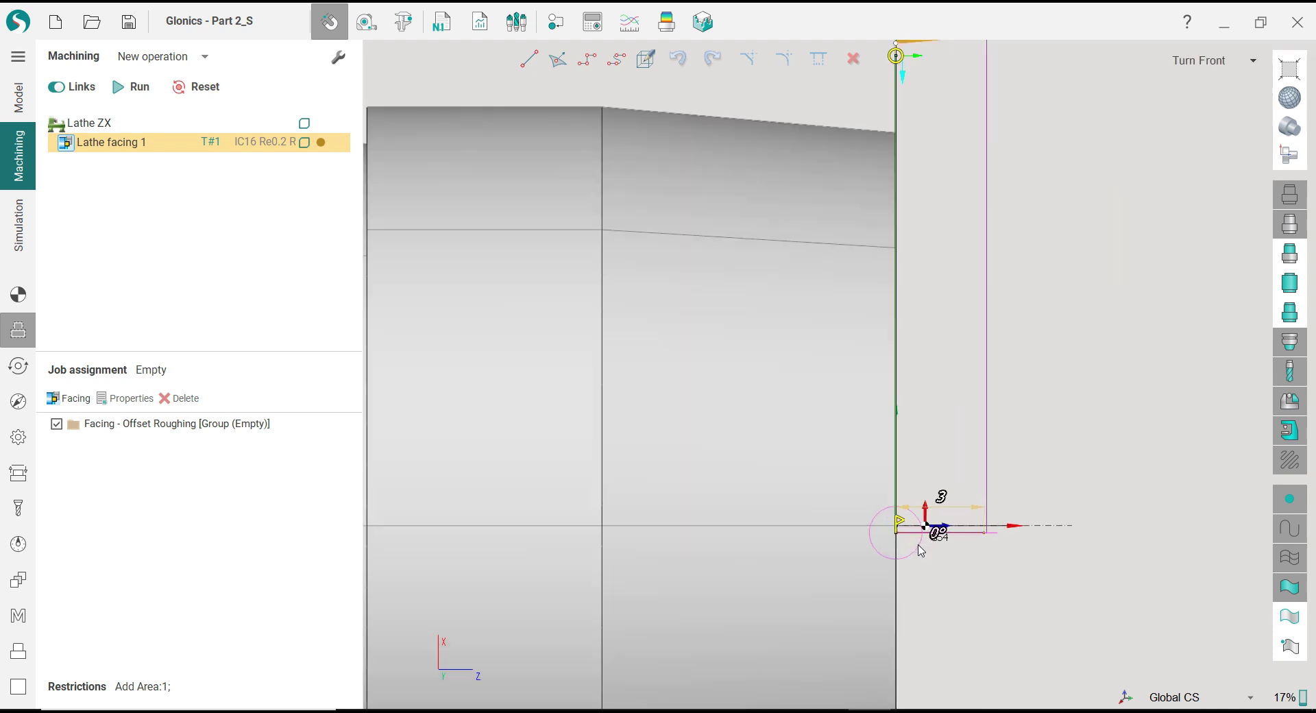
scroll(891, 445, down, 5)
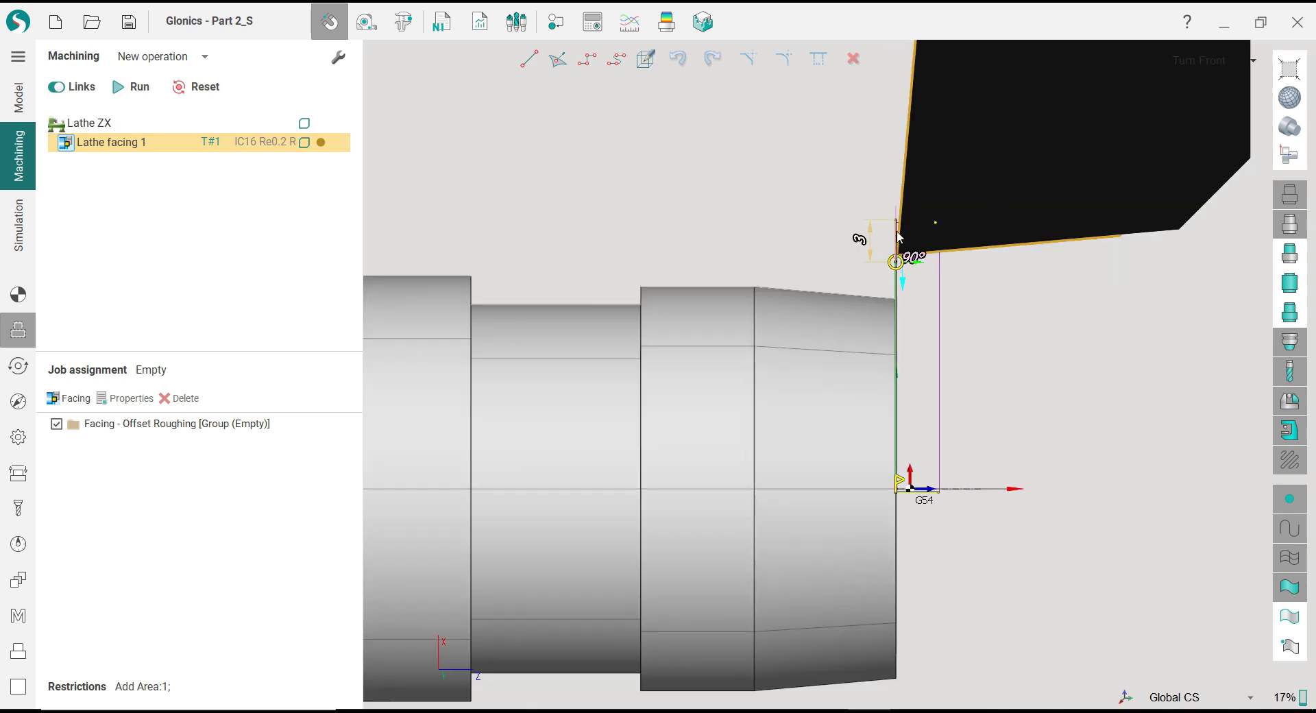
scroll(898, 237, down, 3)
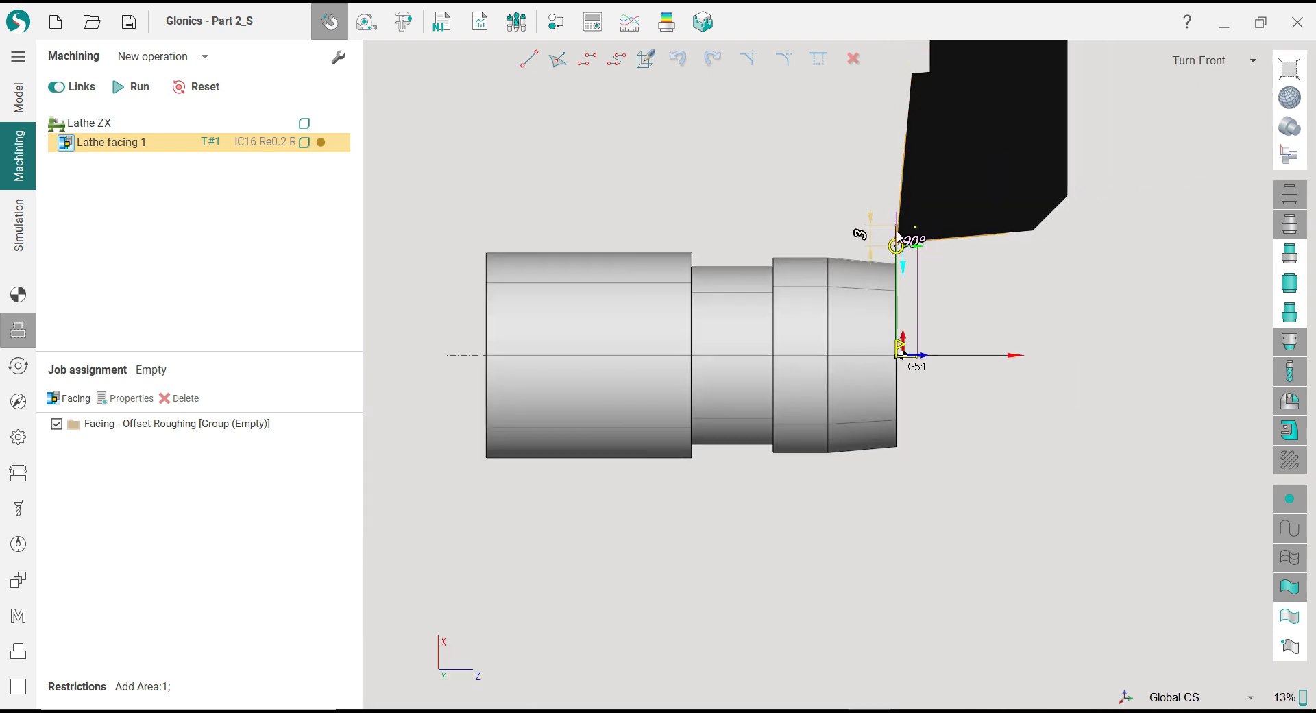
Step: Display the workpiece stock around the part and check the facing contour against its front end
click(1303, 319)
scroll(960, 259, up, 3)
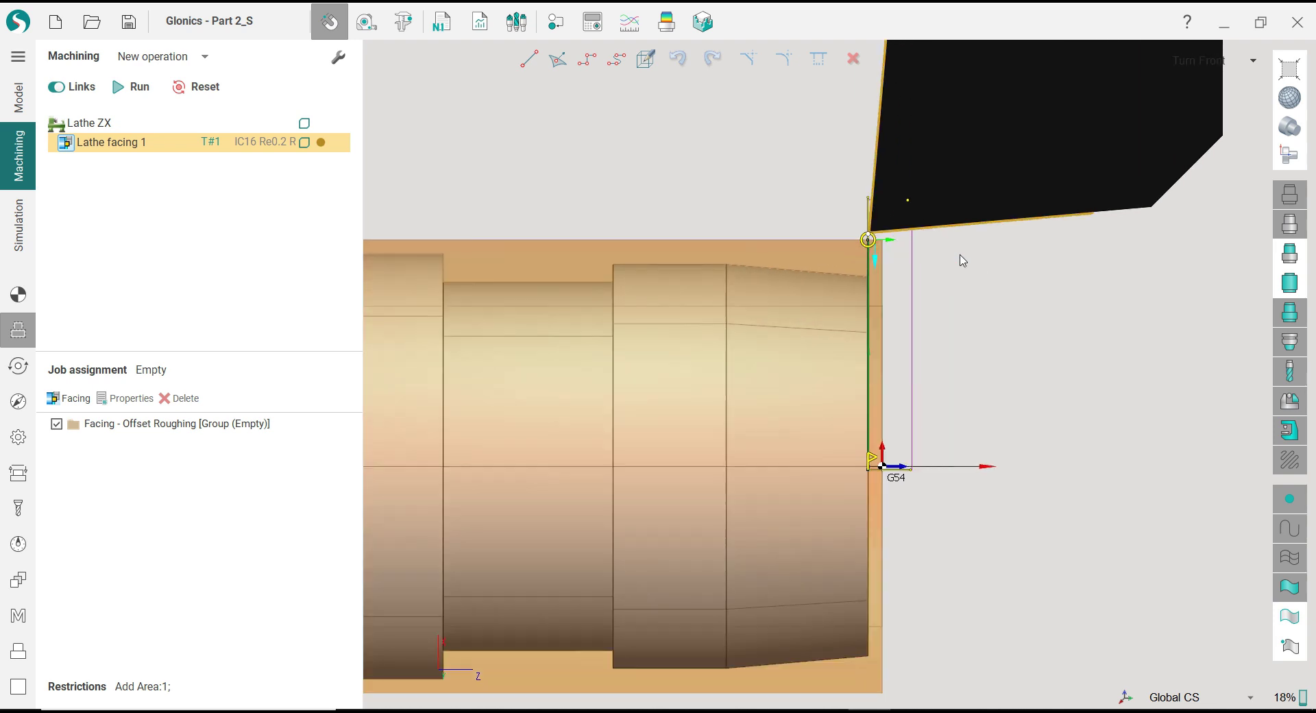
scroll(963, 260, up, 1)
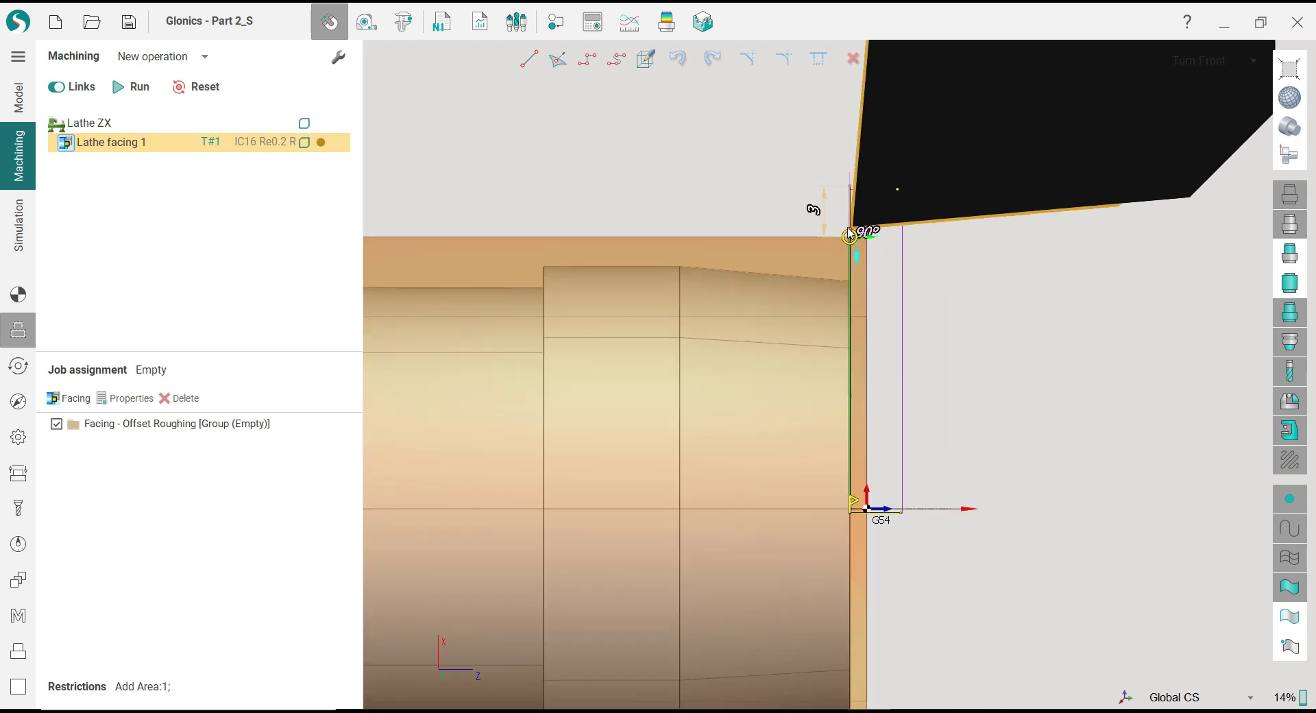
scroll(912, 274, down, 5)
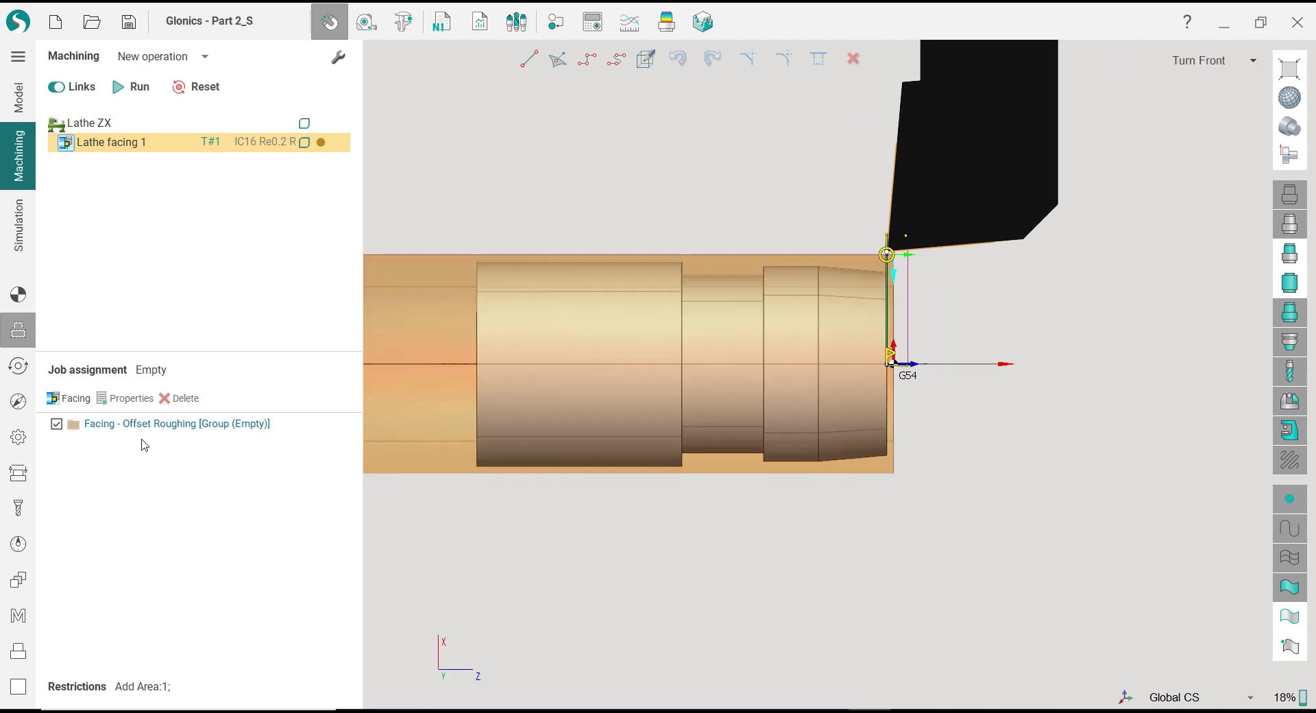
Step: Set the facing cycle's pass count to 2, axial thickness to 1 mm and axial stock to 0.15 mm
click(19, 367)
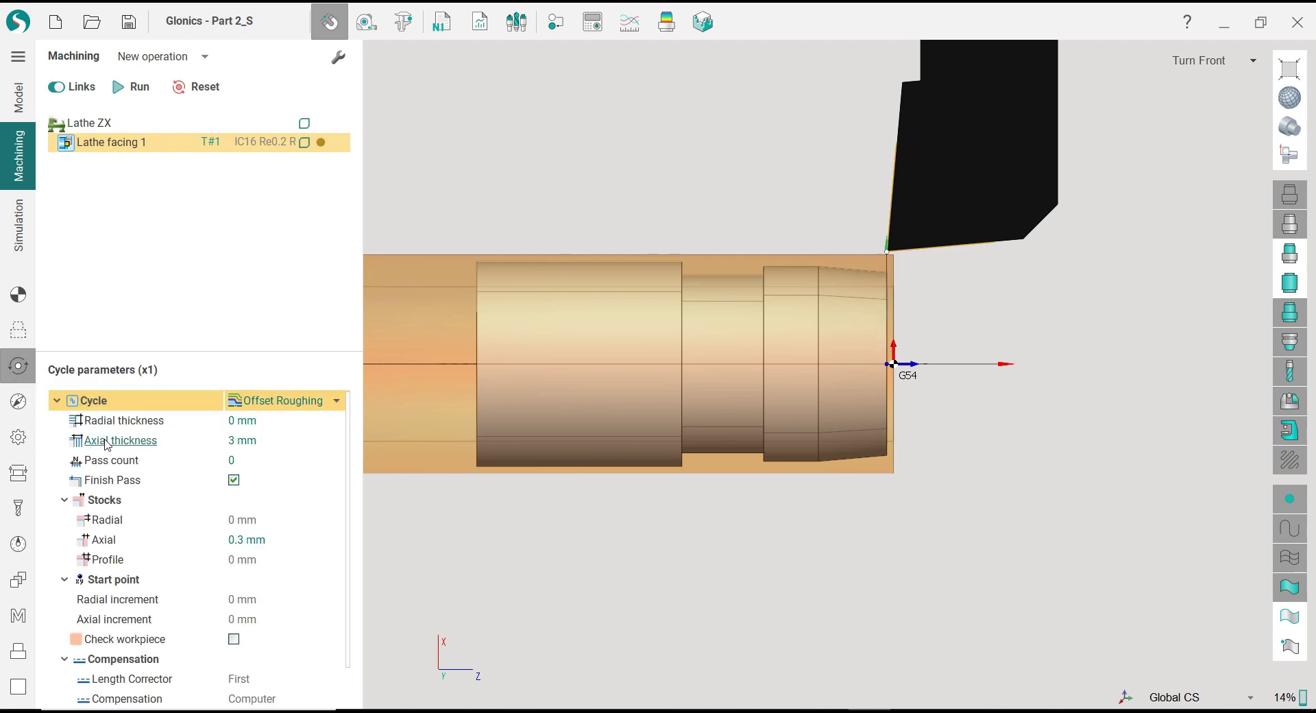
click(286, 440)
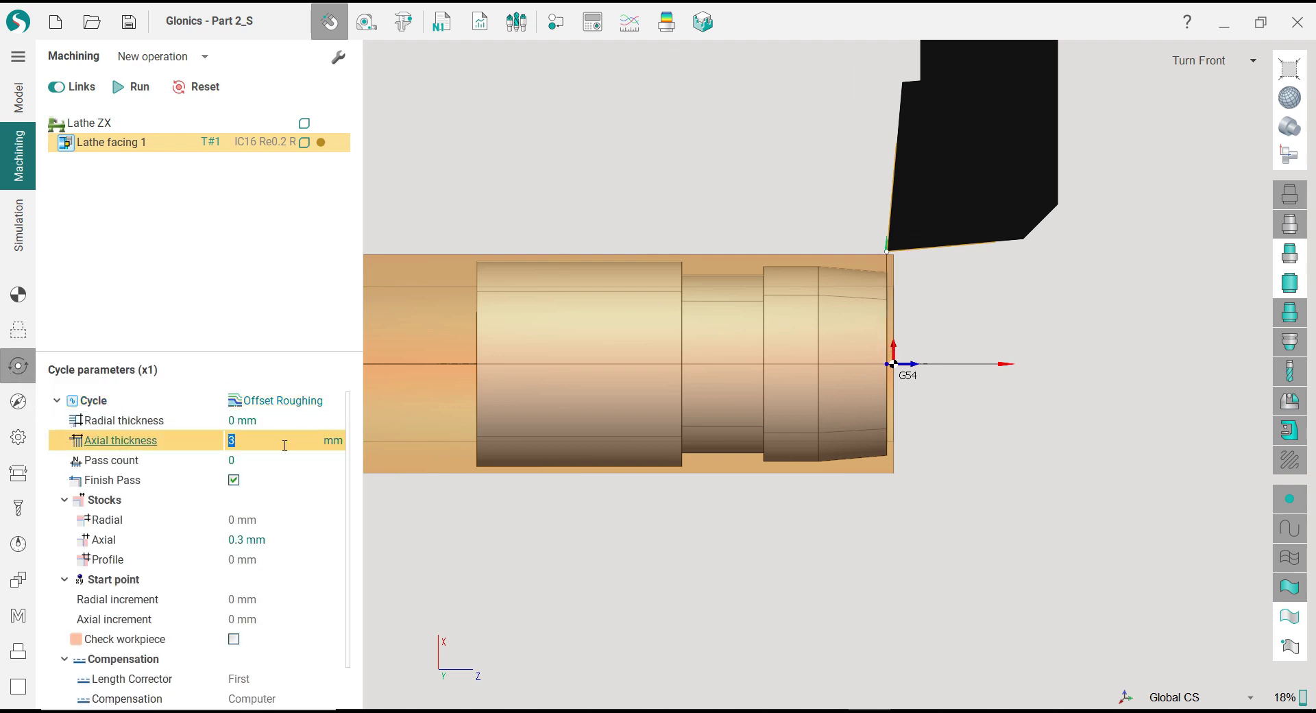
click(283, 455)
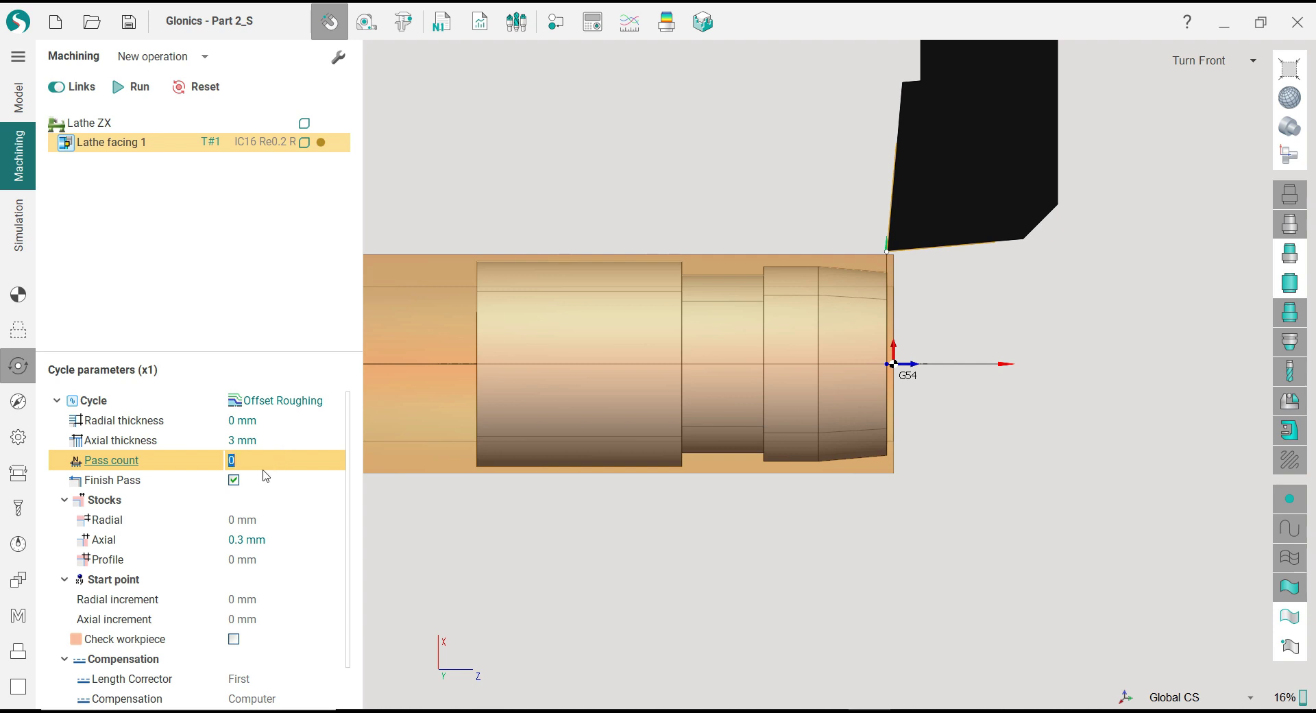
text(2)
click(264, 440)
text(1)
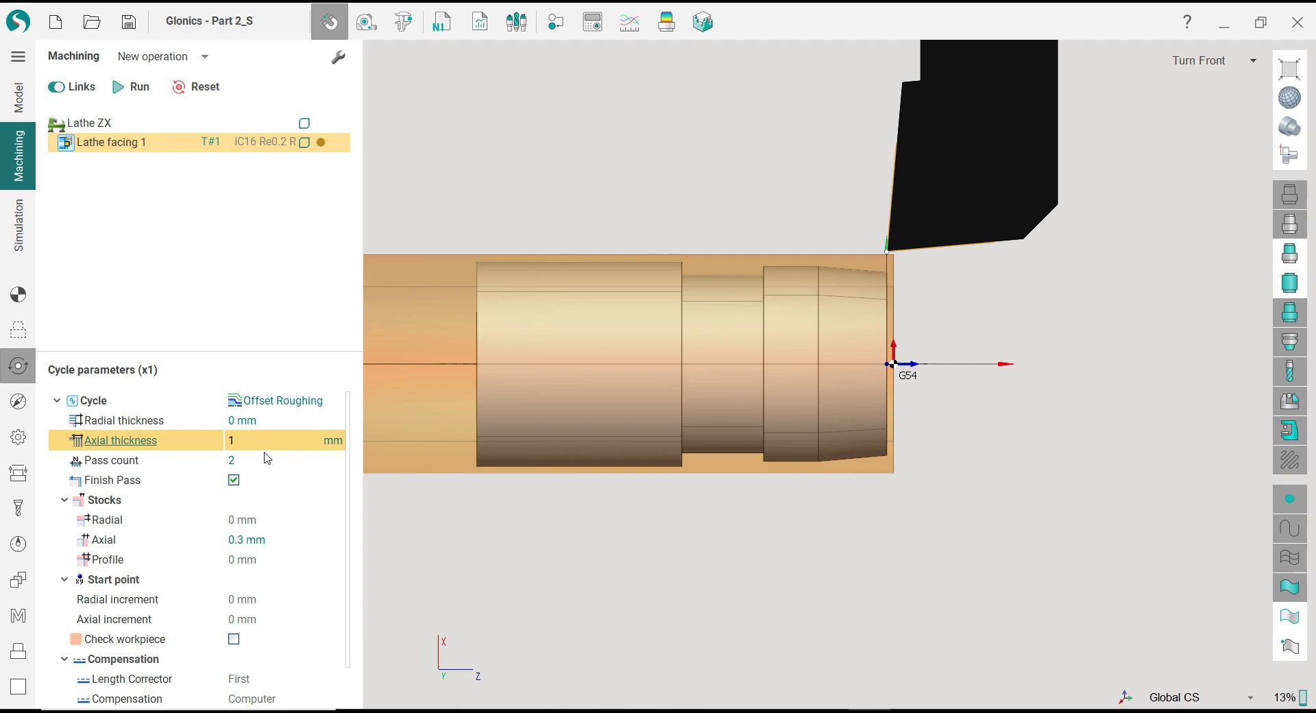
click(273, 540)
text(0.15)
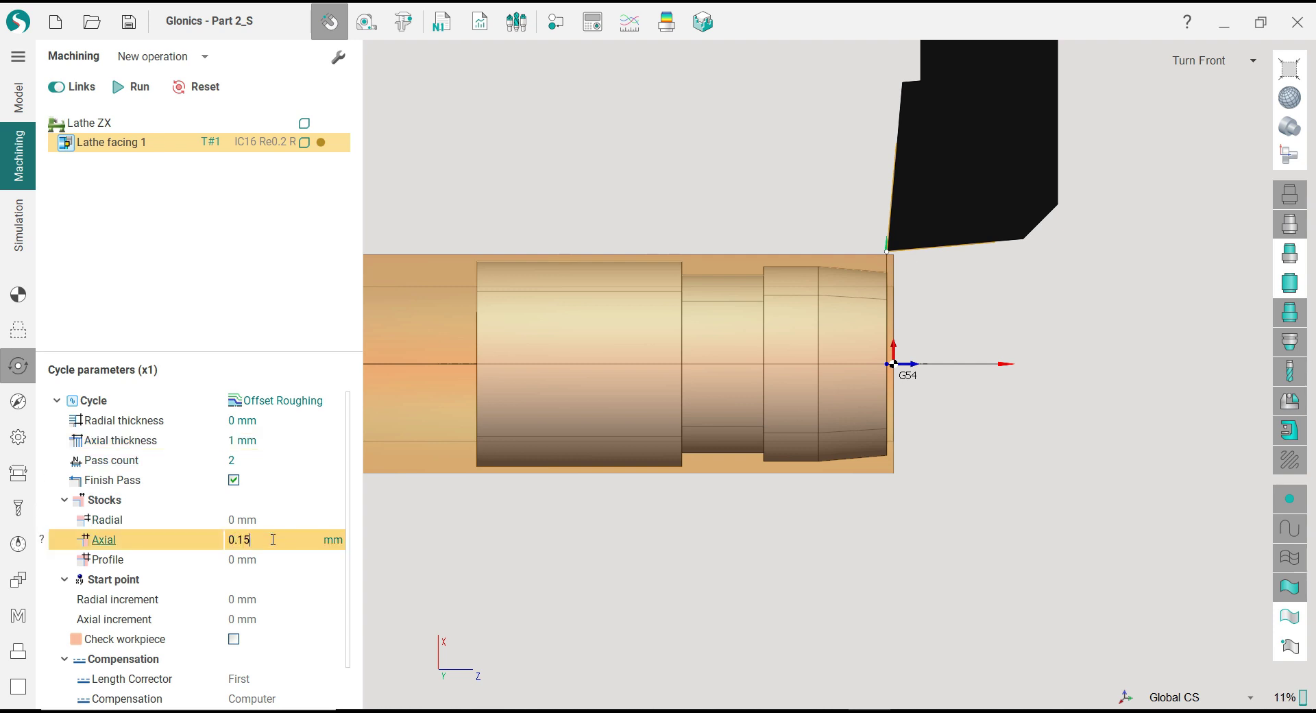
key(ctrl+a)
Step: Review the facing operation's strategy, parameters, links, tool and feeds/speeds, and examine the facing passes at the stock's front end
click(28, 410)
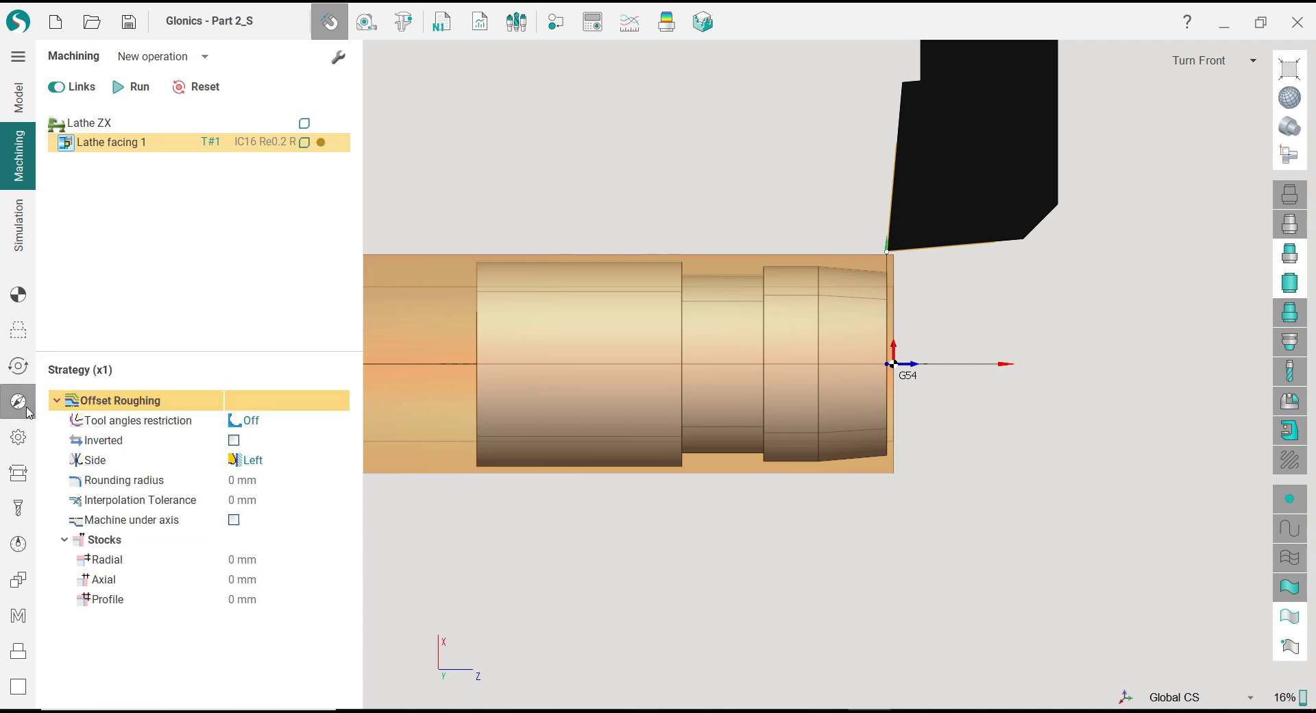
click(23, 441)
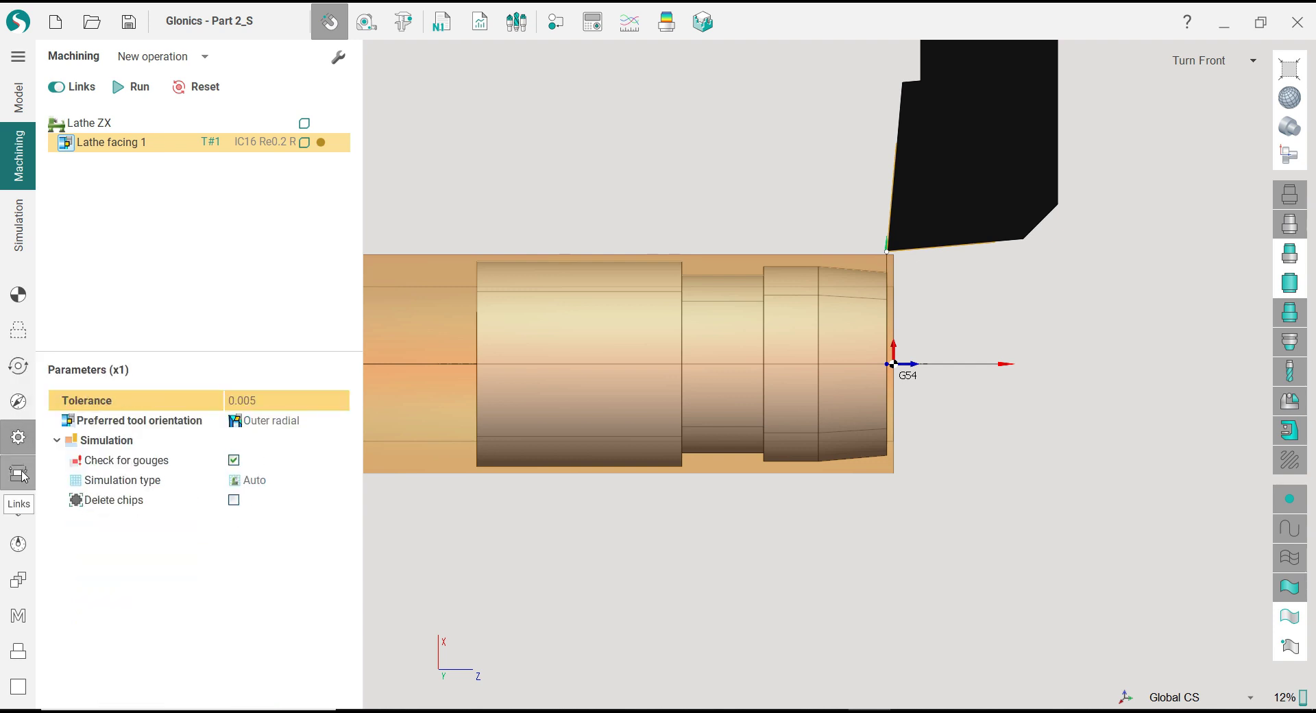
click(21, 473)
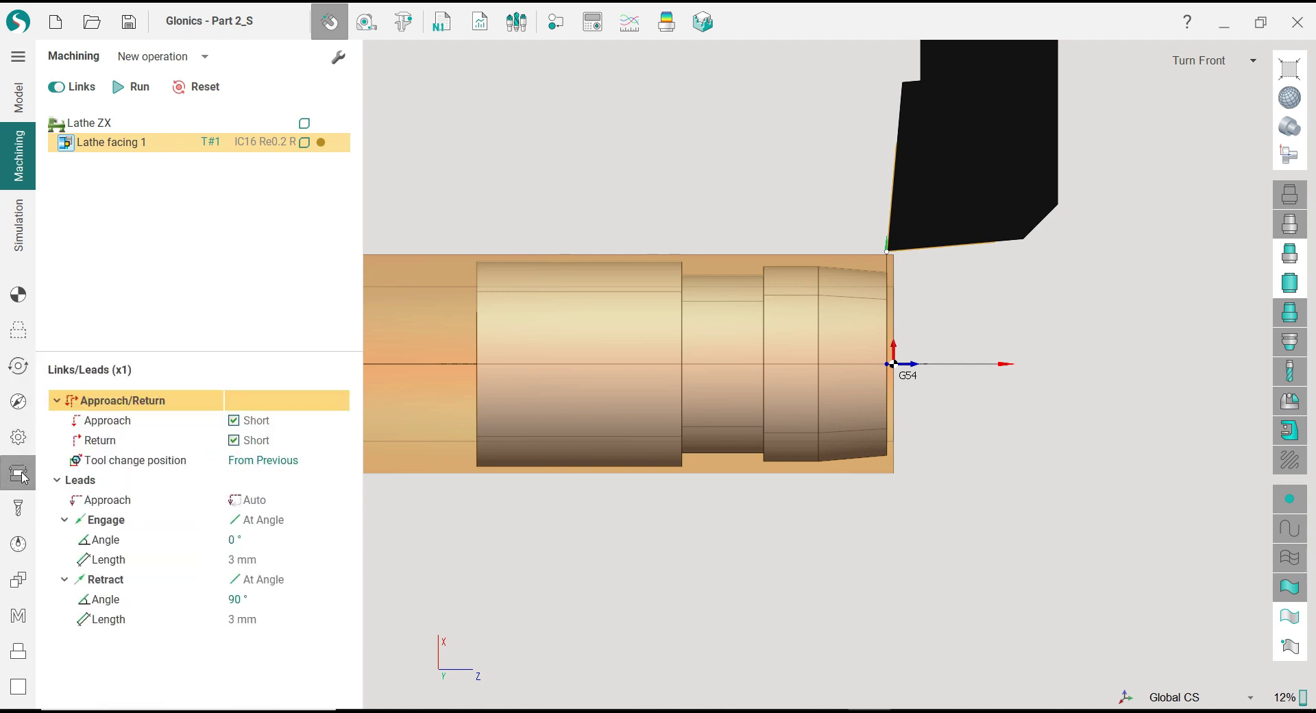
click(22, 509)
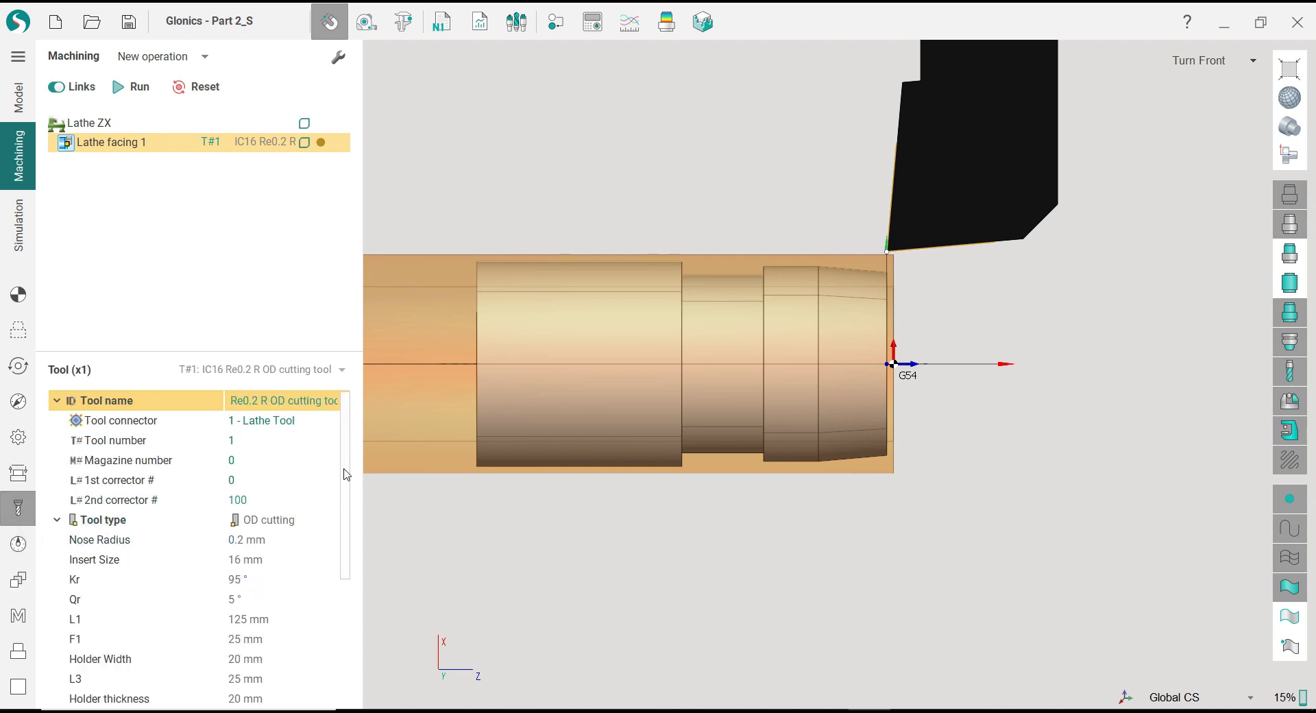
mouse_move(346, 475)
mouse_down()
mouse_move(343, 572)
mouse_move(343, 499)
mouse_up()
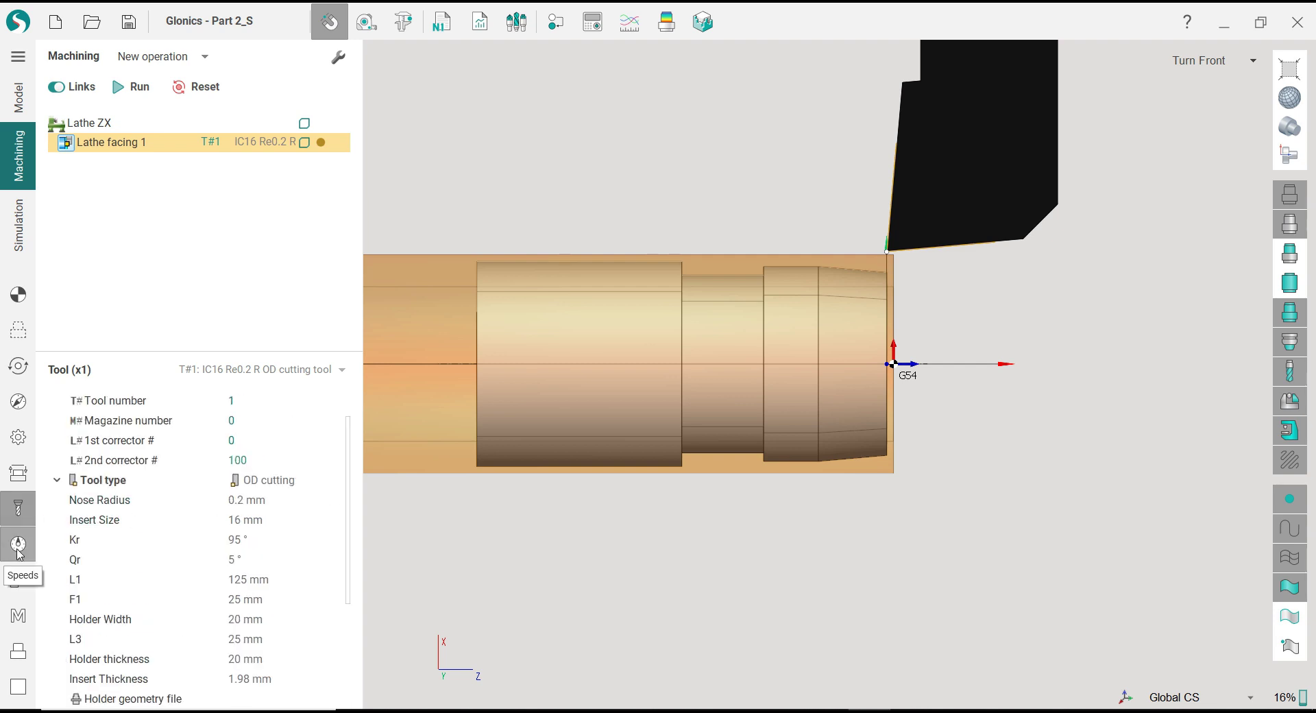
click(19, 550)
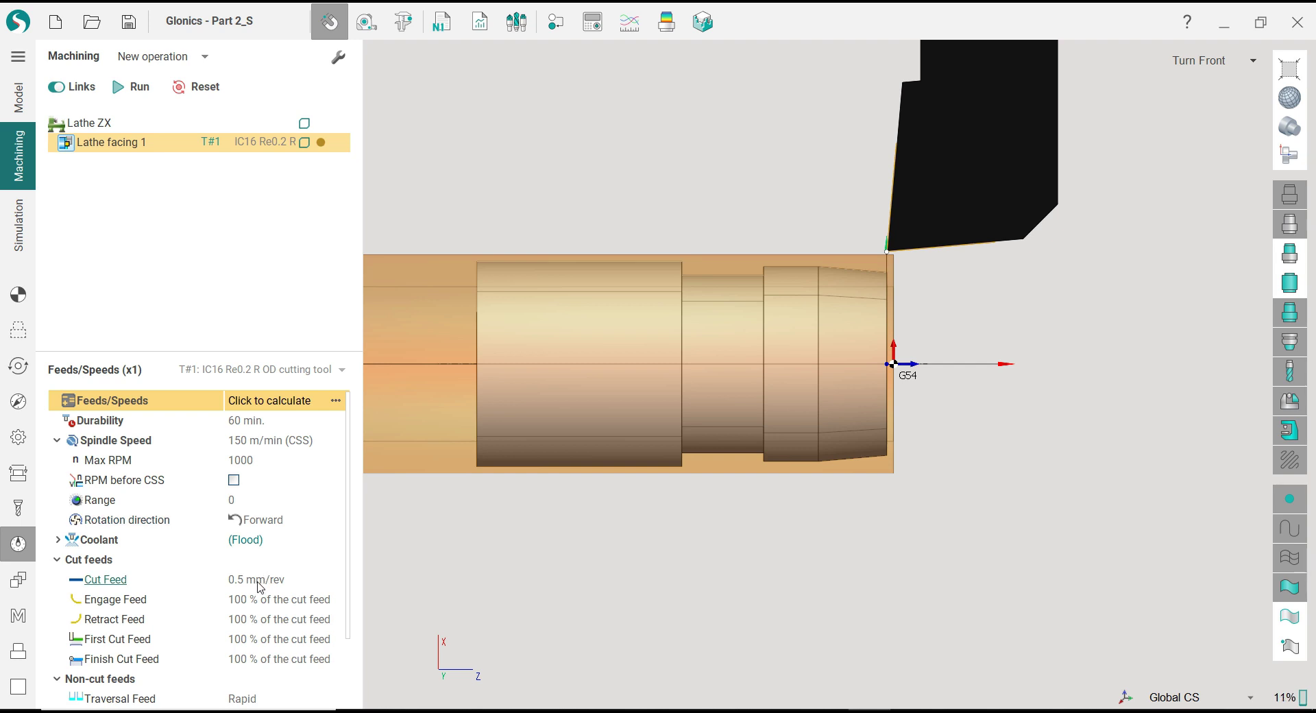
click(19, 331)
scroll(969, 255, up, 5)
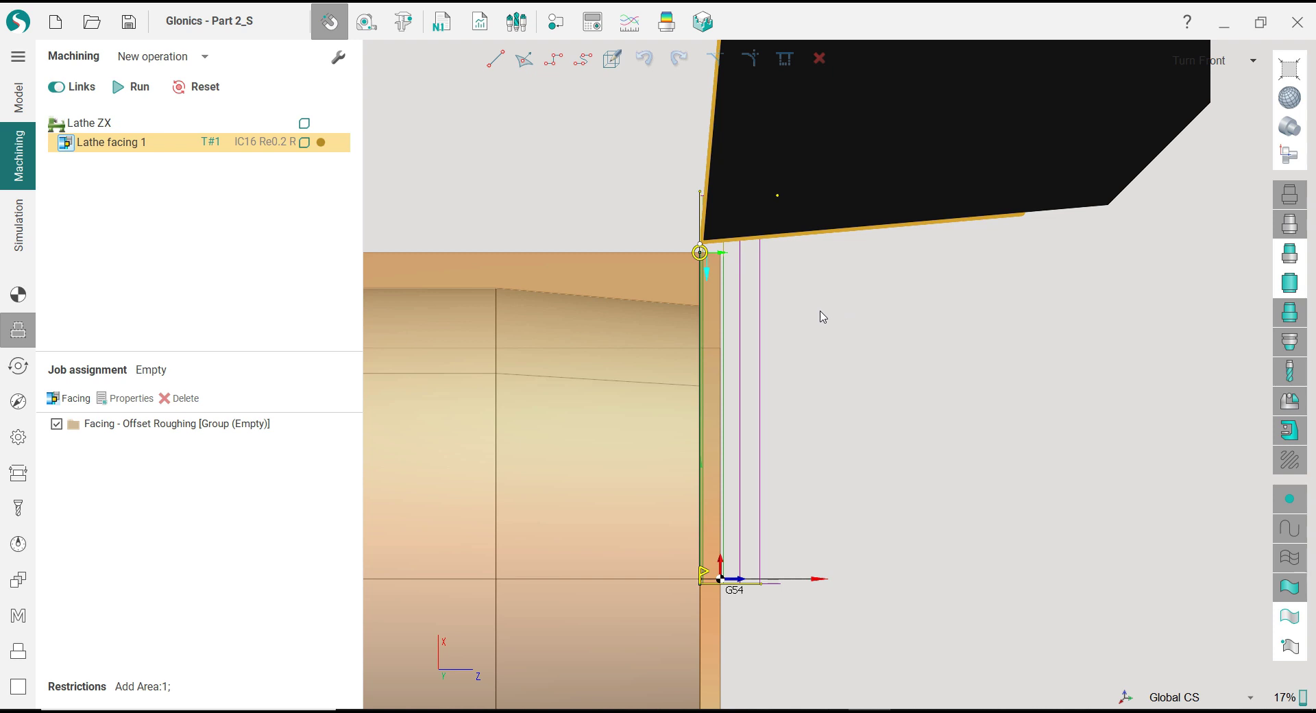
scroll(855, 382, down, 3)
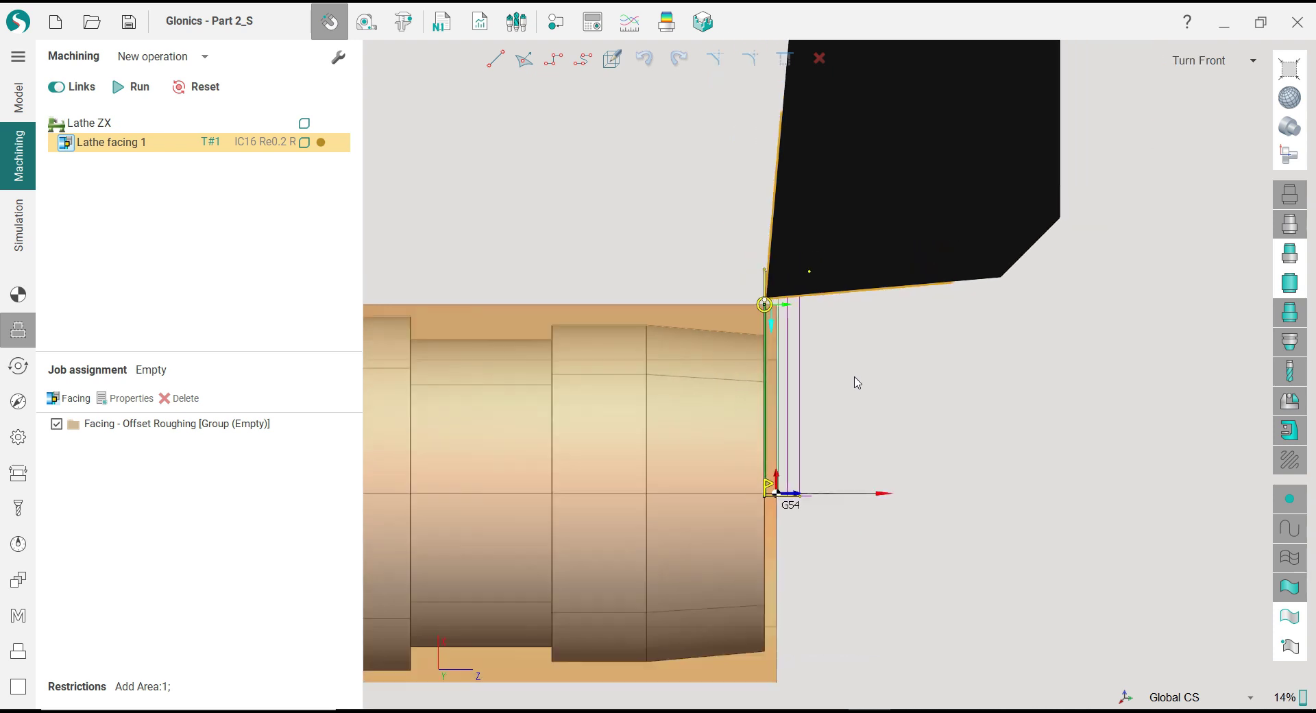
scroll(795, 403, up, 3)
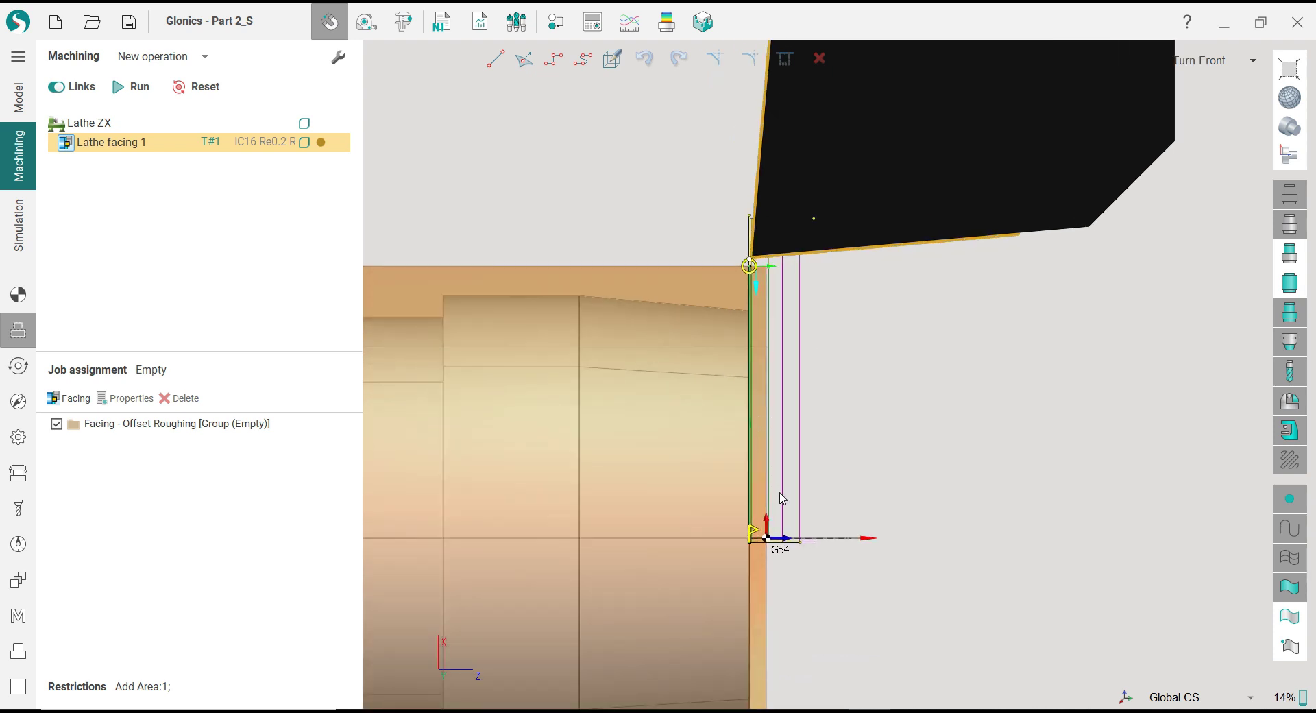
scroll(771, 322, up, 1)
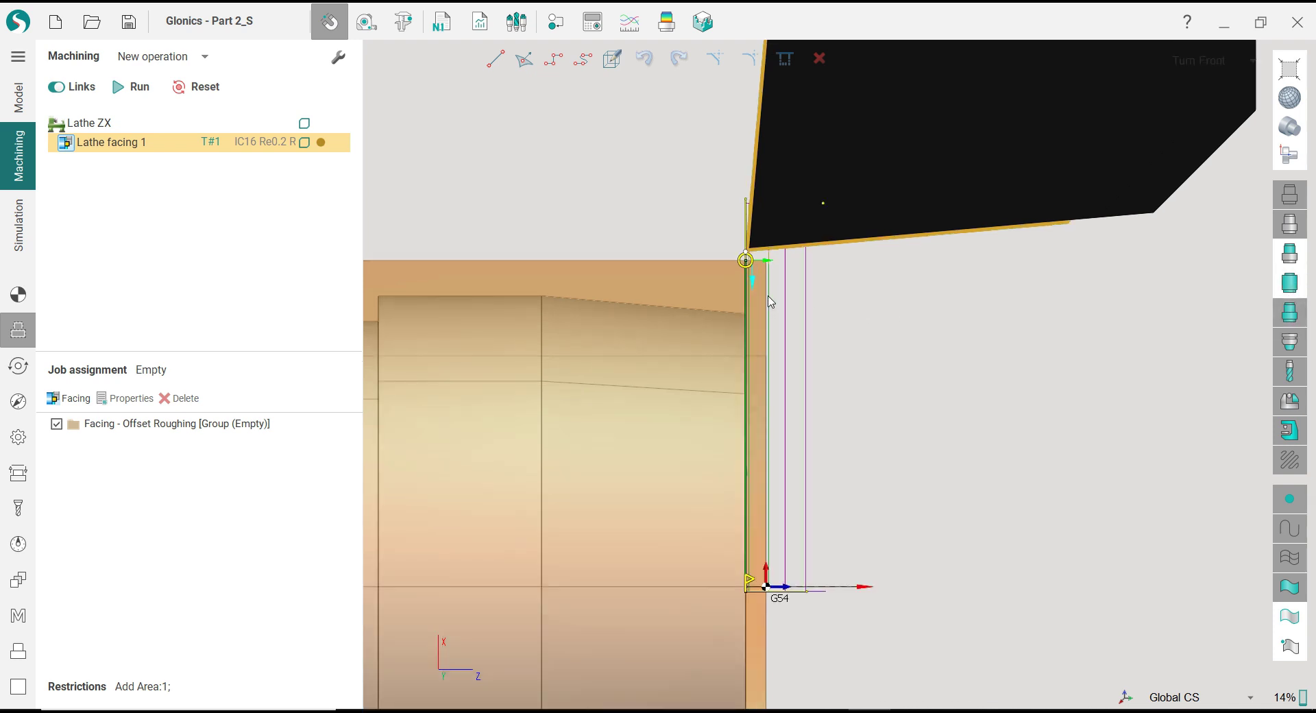
Step: Set the facing cycle's axial thickness to 0.5 mm and check the pass positions against the stock in the job assignment
click(18, 366)
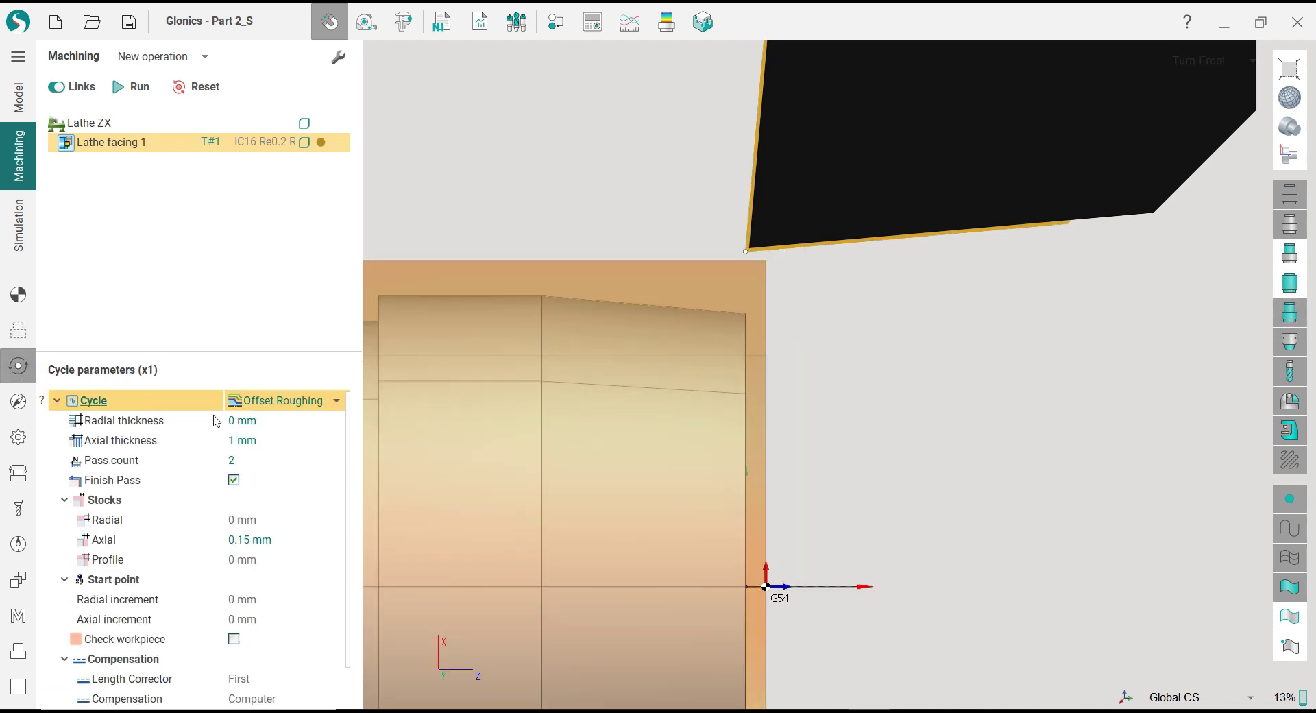
click(254, 443)
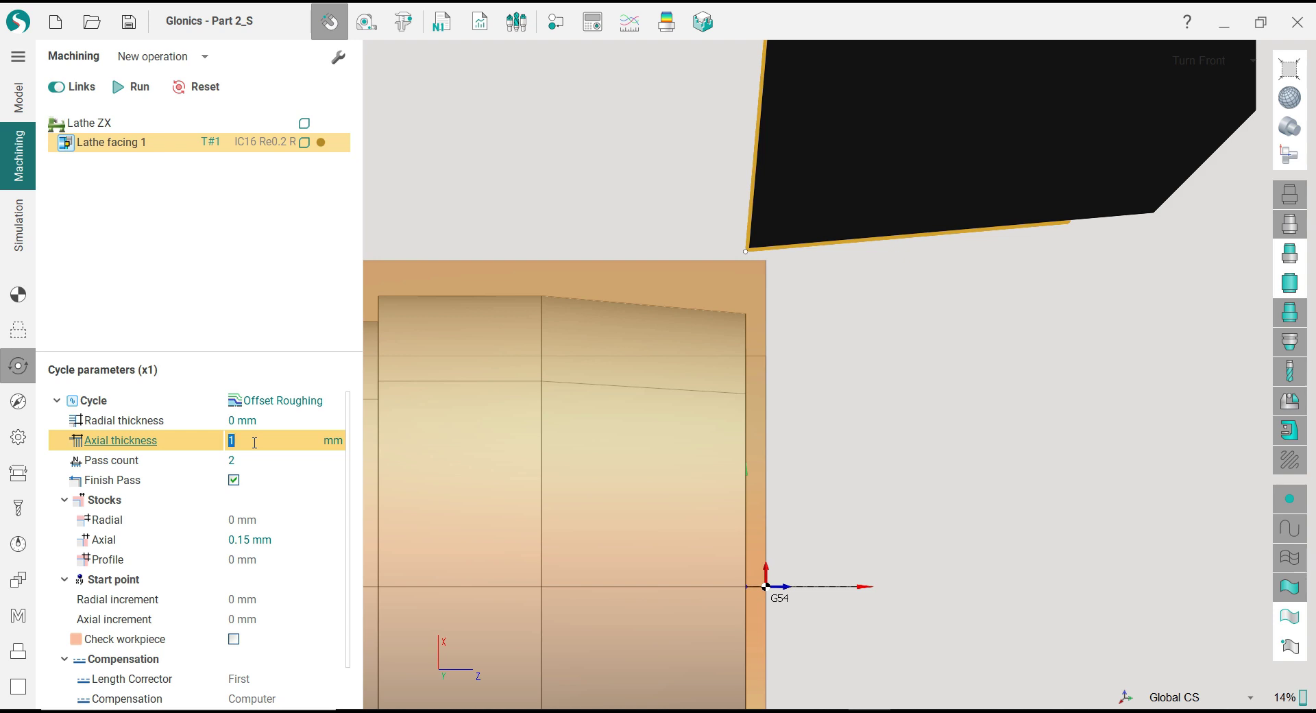
text(0.5)
key(Return)
click(19, 330)
scroll(766, 284, up, 2)
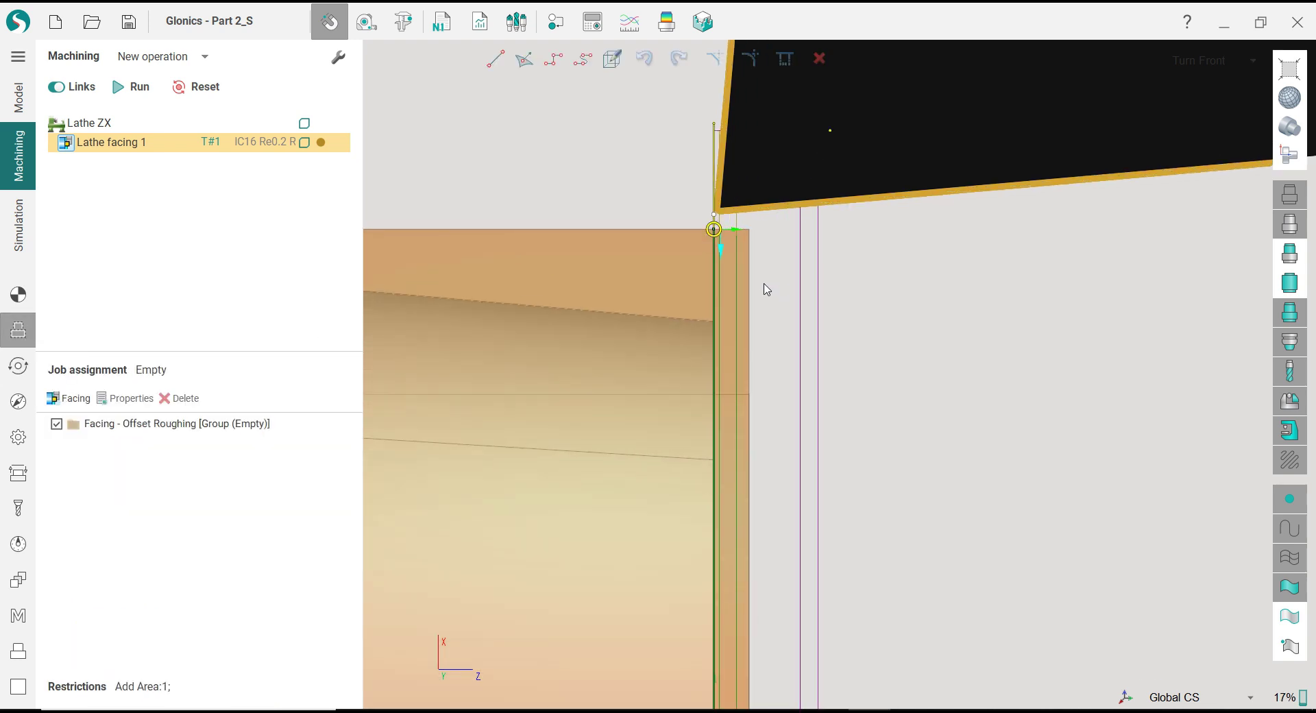
scroll(720, 281, up, 2)
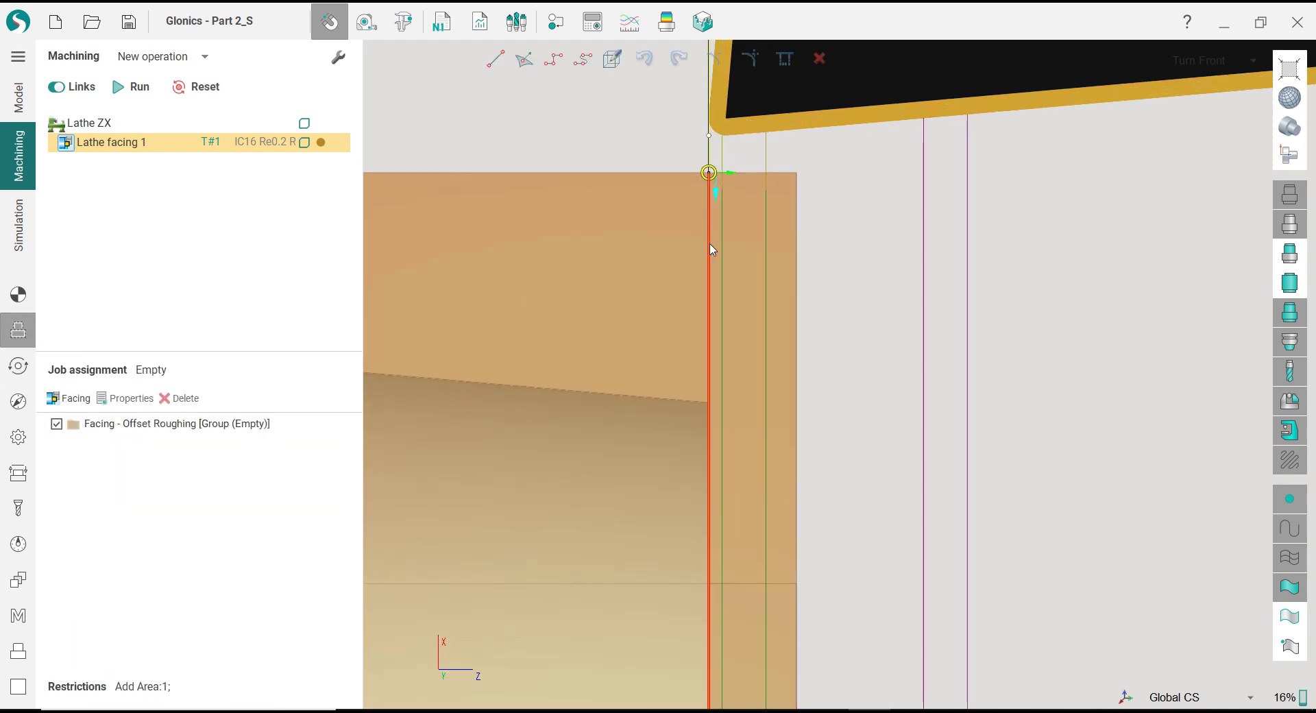
key(Home)
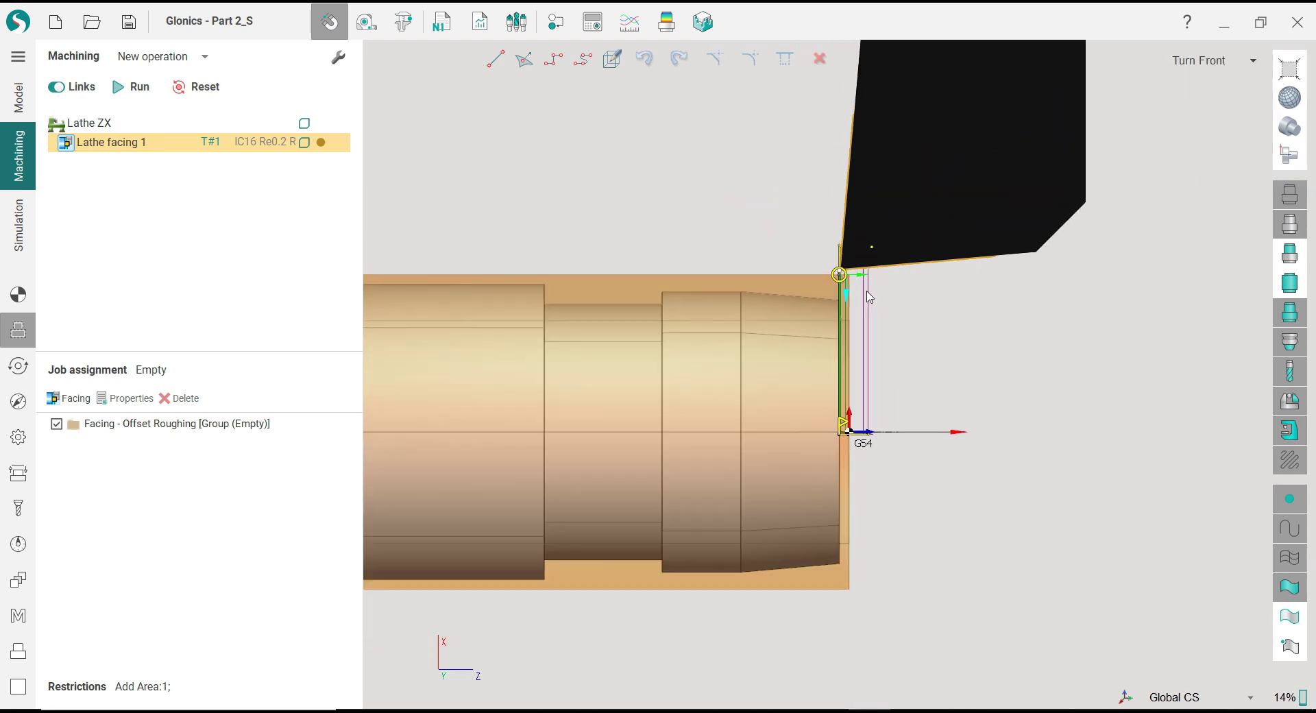
scroll(763, 241, up, 2)
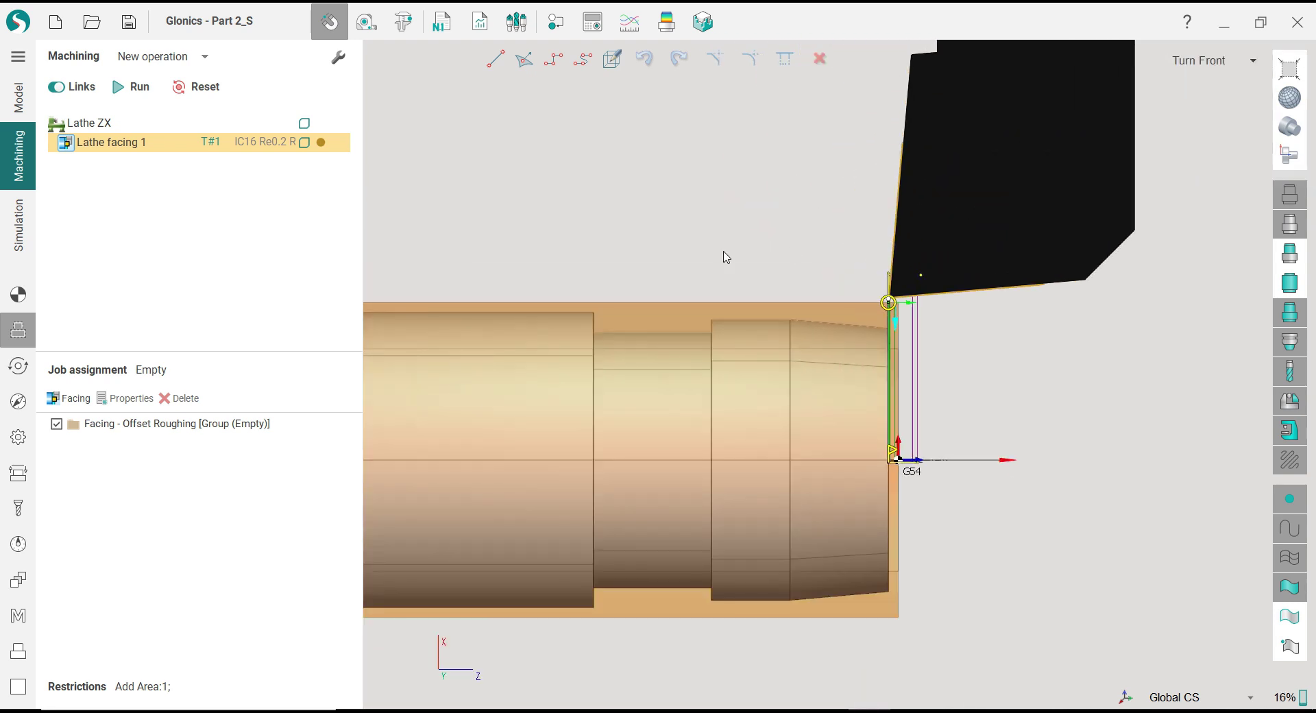
Step: Set the facing operation's approach to X30;Z10 in the links settings
click(18, 473)
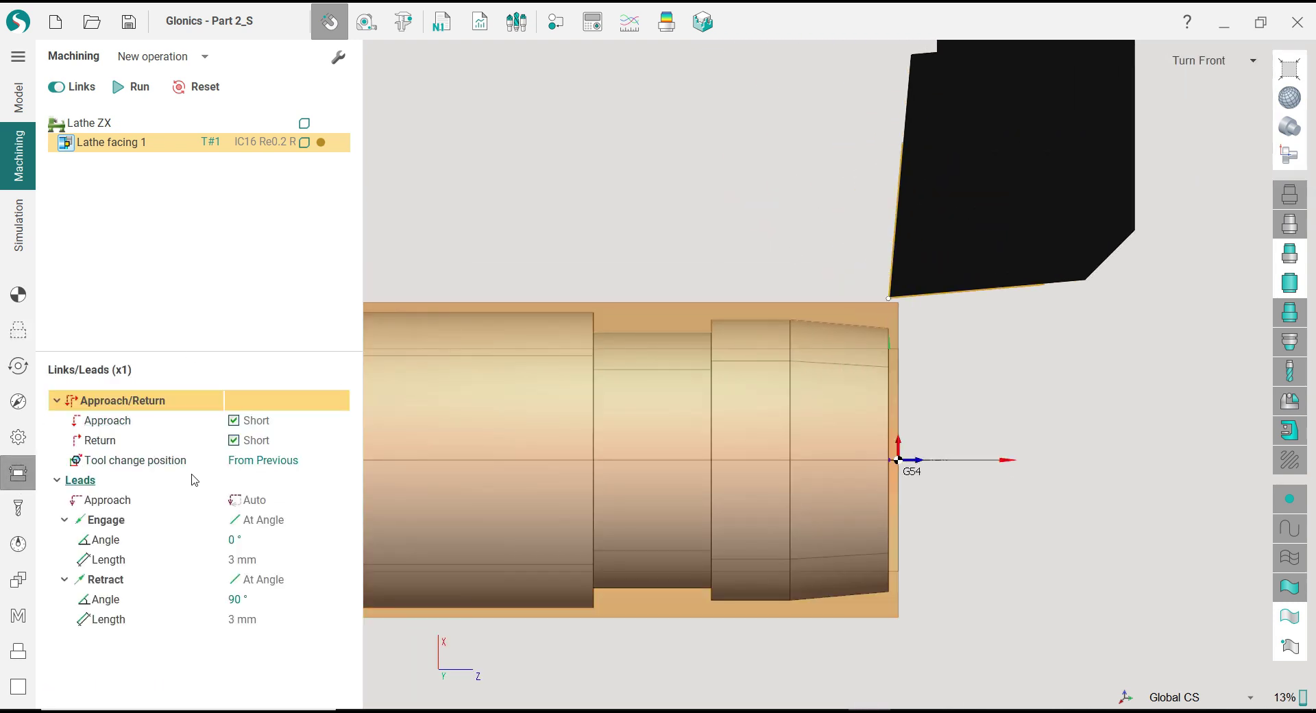
click(234, 420)
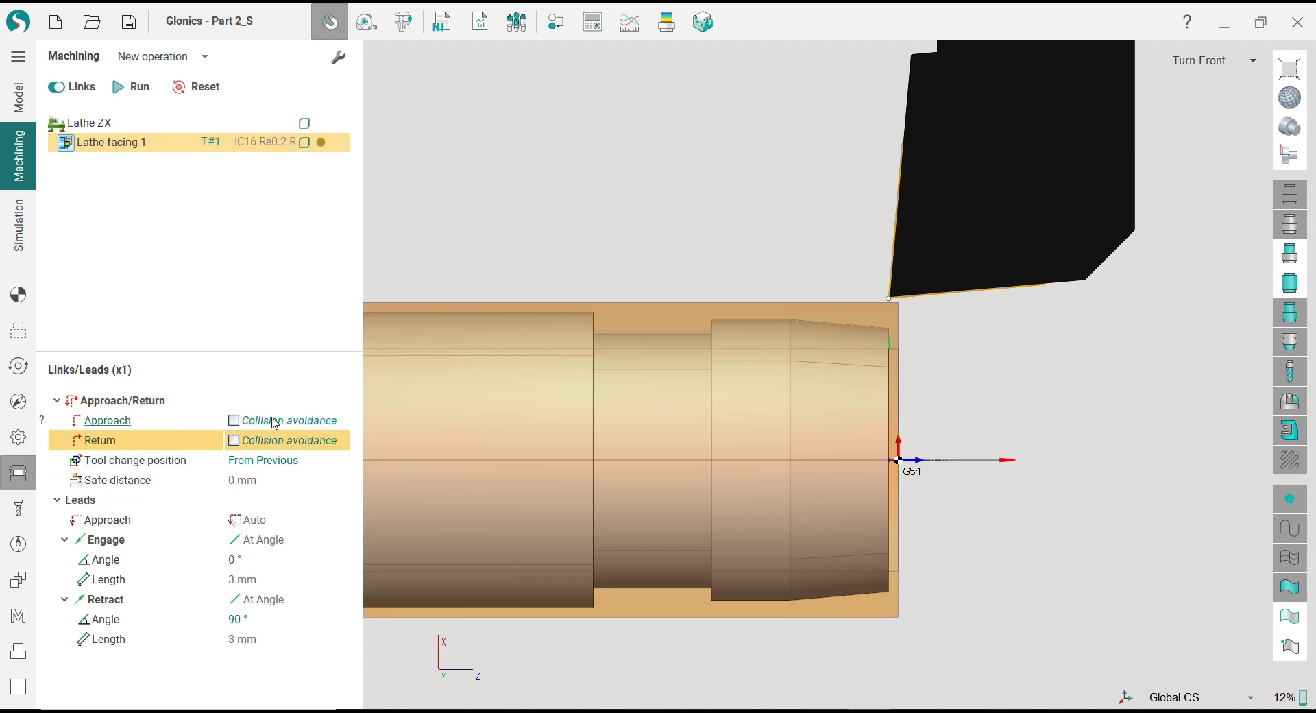
click(236, 421)
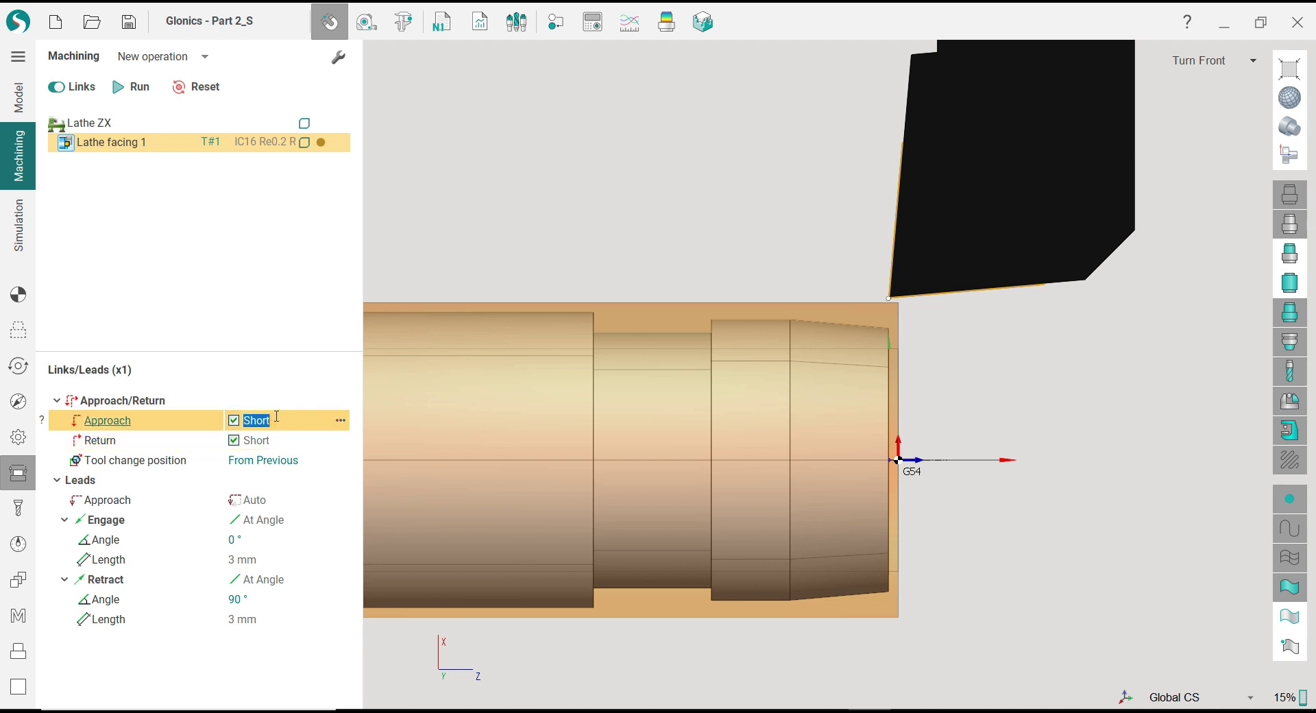
text(X)
text(30;Z10)
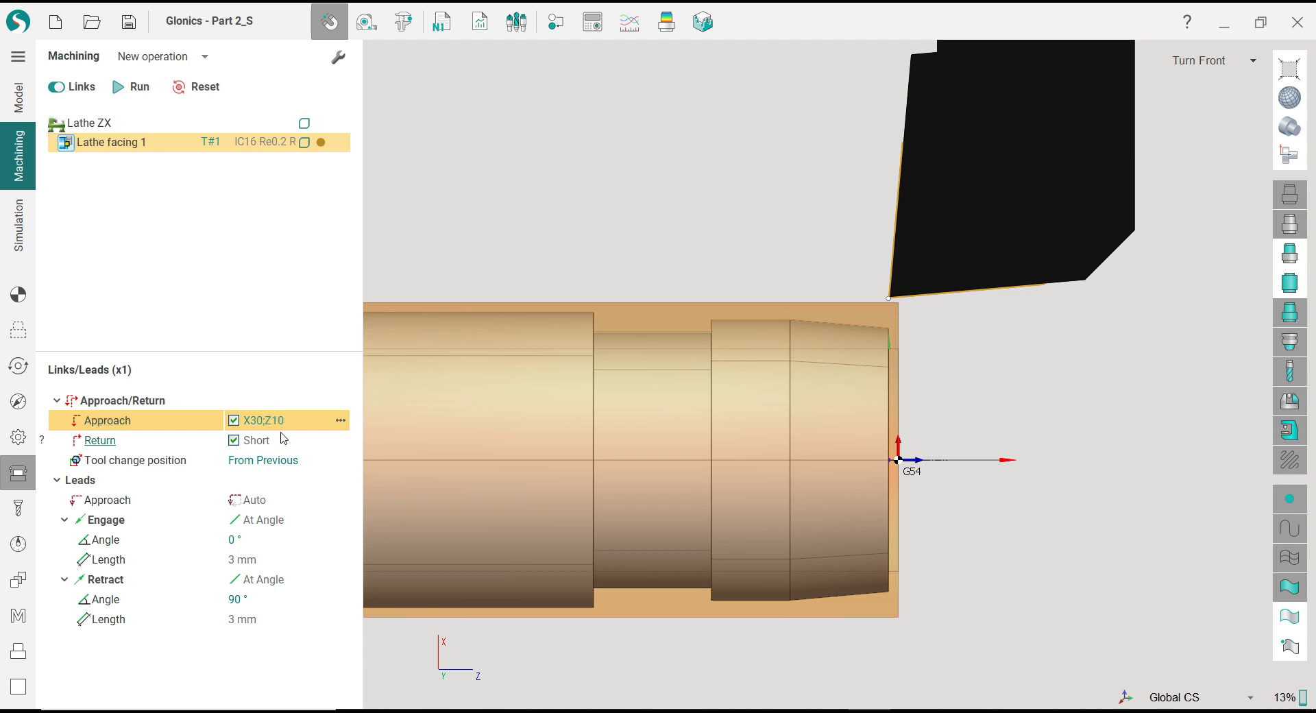
Step: Set the facing operation's return to X30;Z10 by copying the approach value
drag(243, 420, 295, 420)
key(ctrl+c)
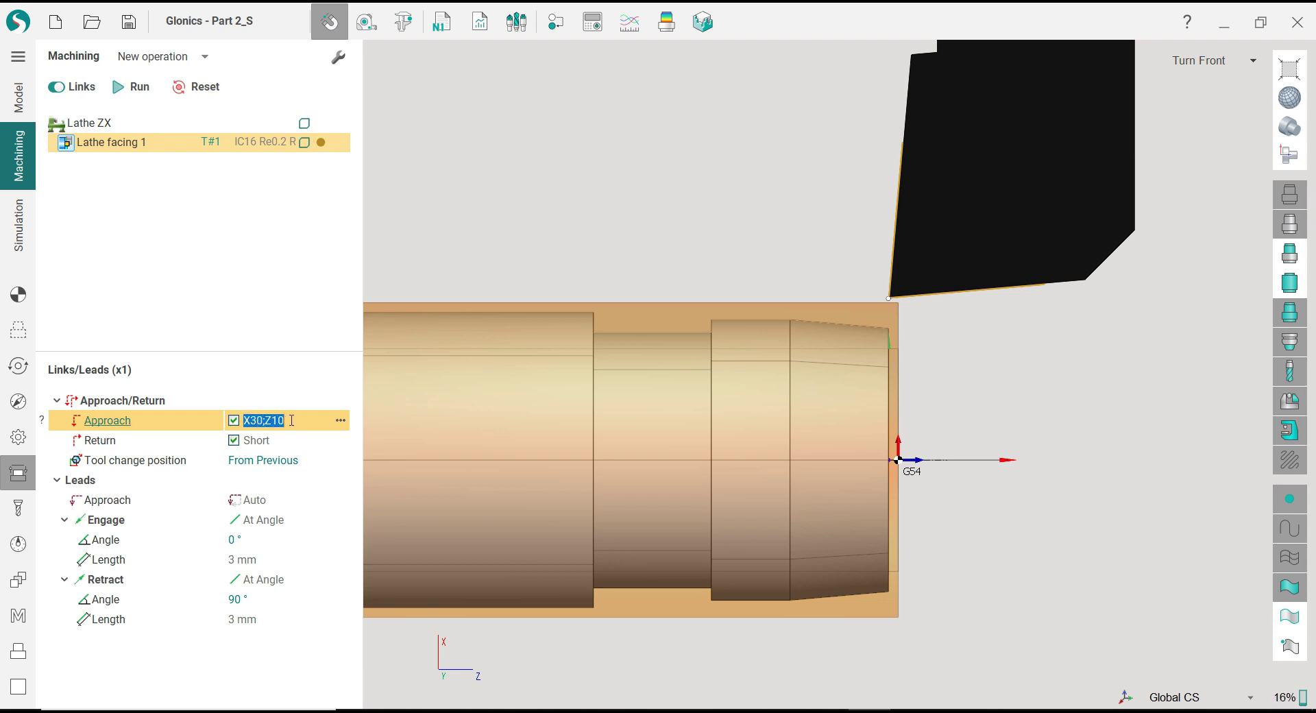
click(293, 440)
key(ctrl+v)
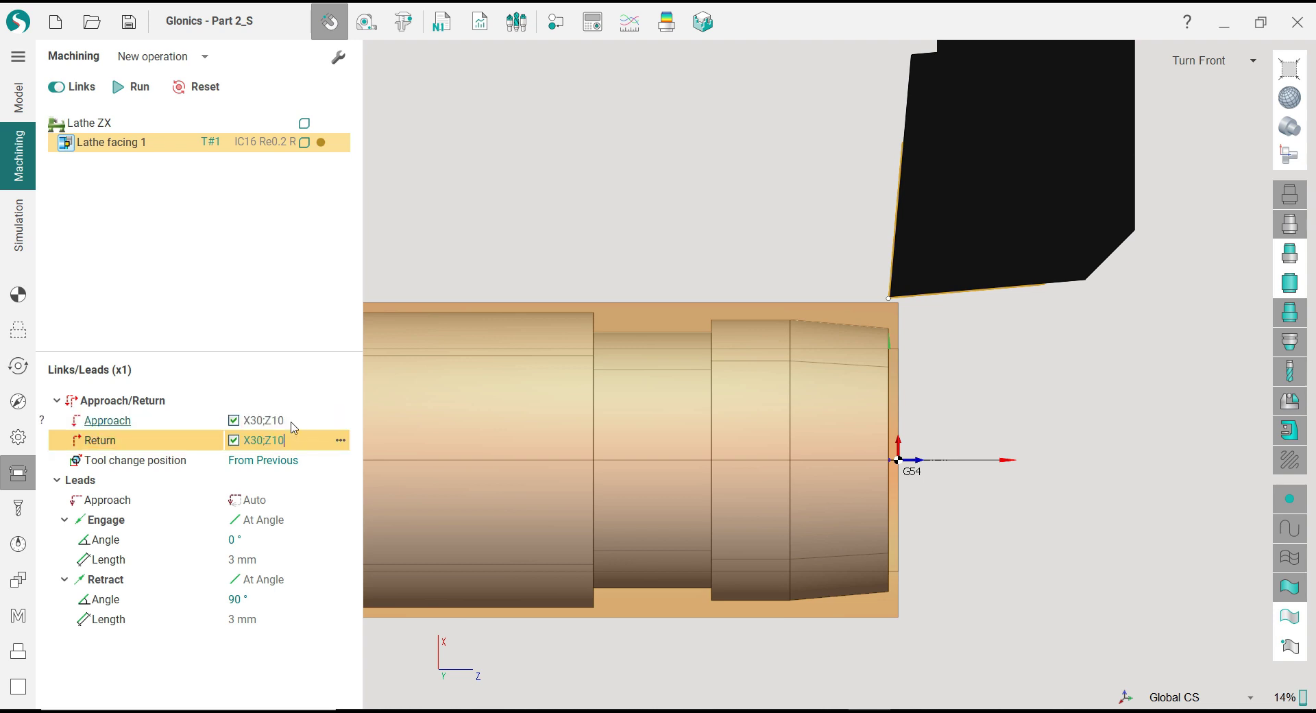
click(294, 420)
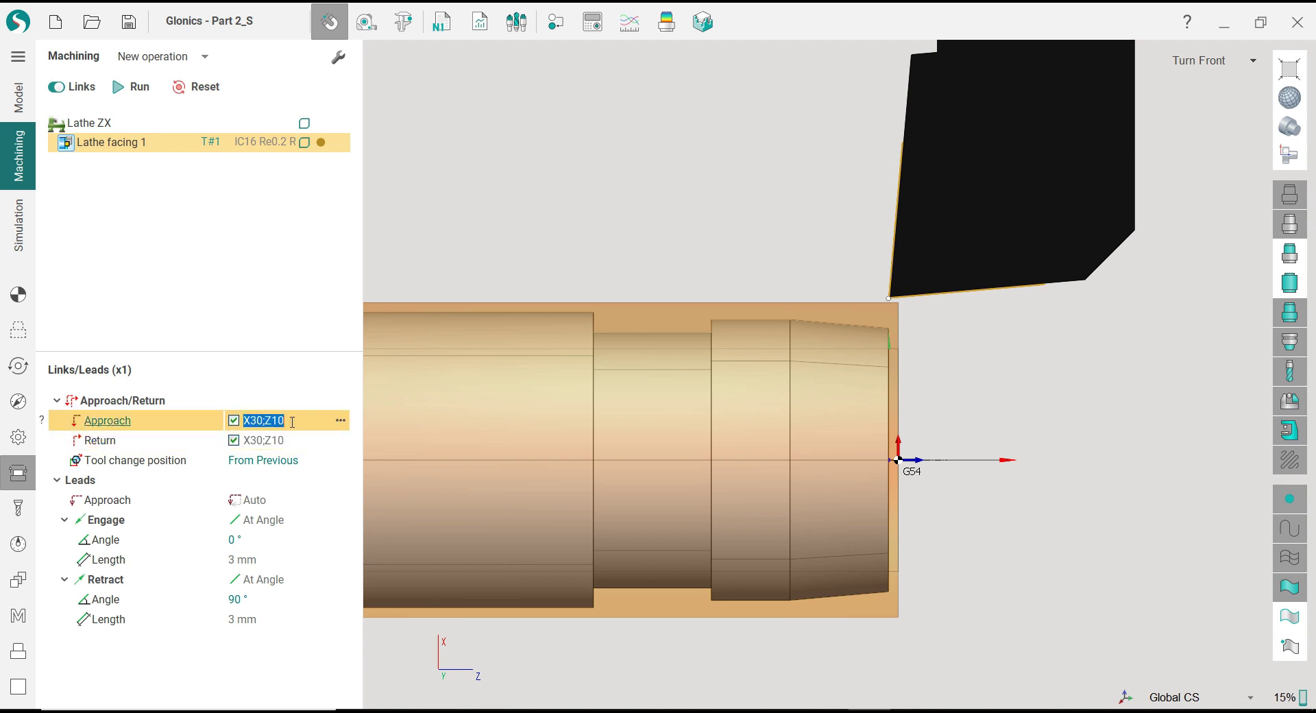
Step: Change the facing operation's display colour to blue and calculate its toolpath
click(320, 143)
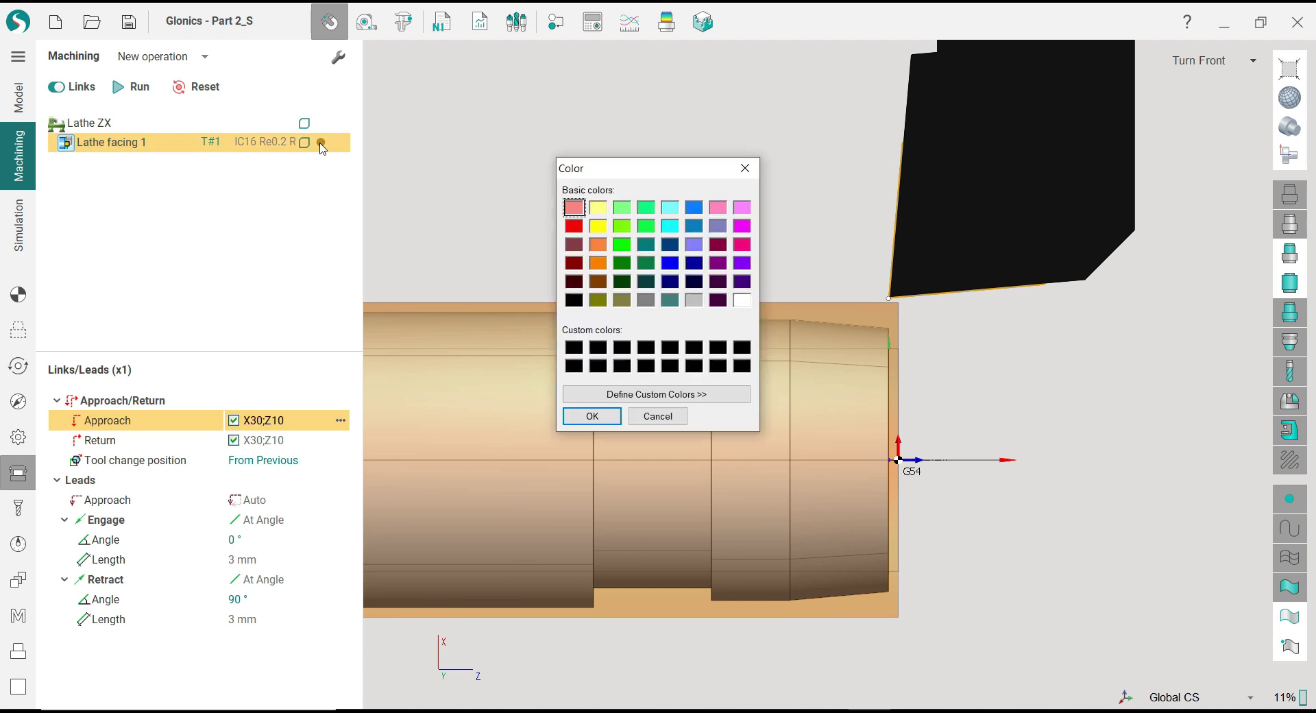
click(629, 244)
click(694, 208)
click(593, 416)
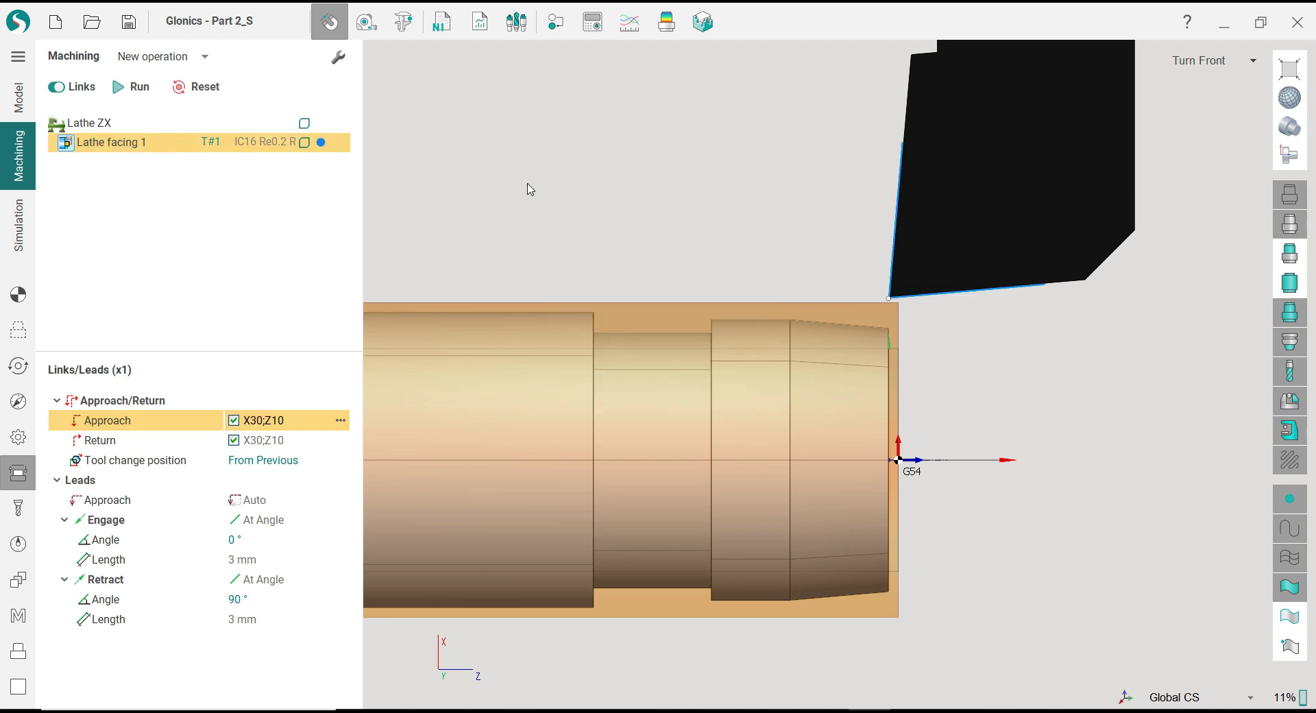
click(134, 86)
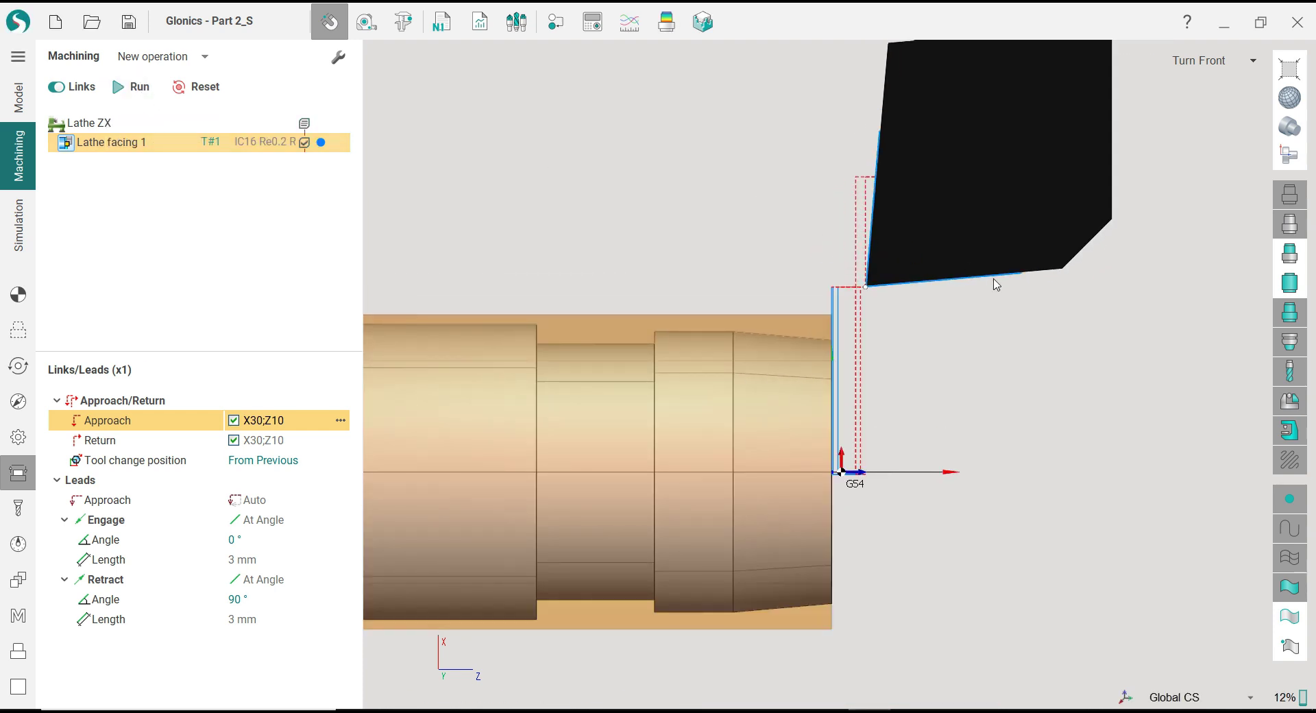
Step: Examine the facing passes and approach/return moves at the stock's front end, toggling the workpiece and holder visibility
scroll(847, 318, up, 4)
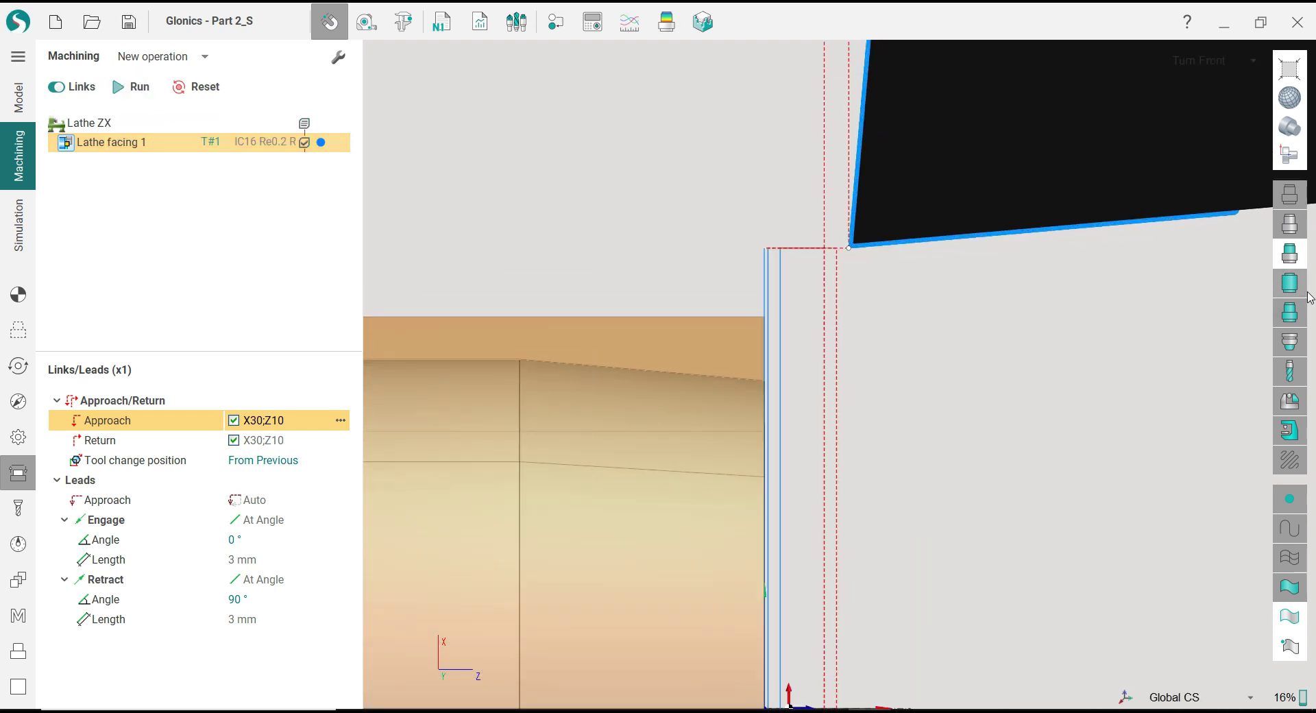
scroll(799, 331, up, 3)
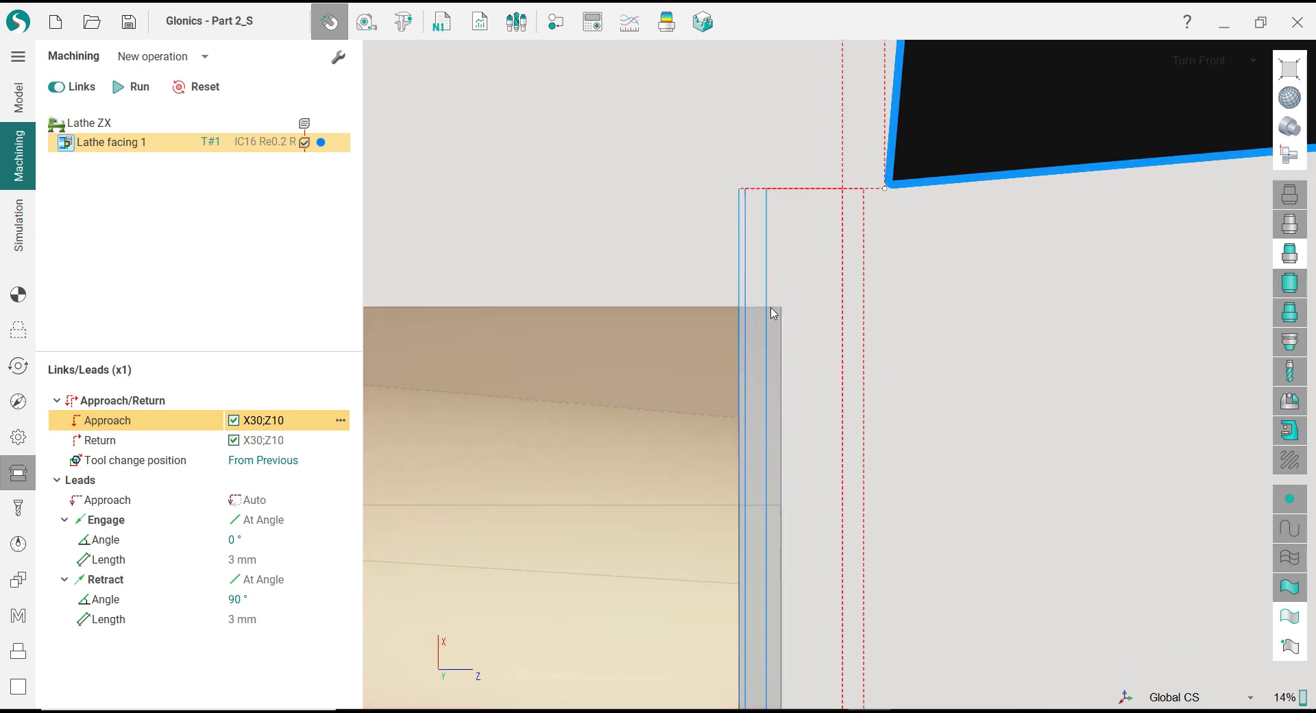
click(1290, 283)
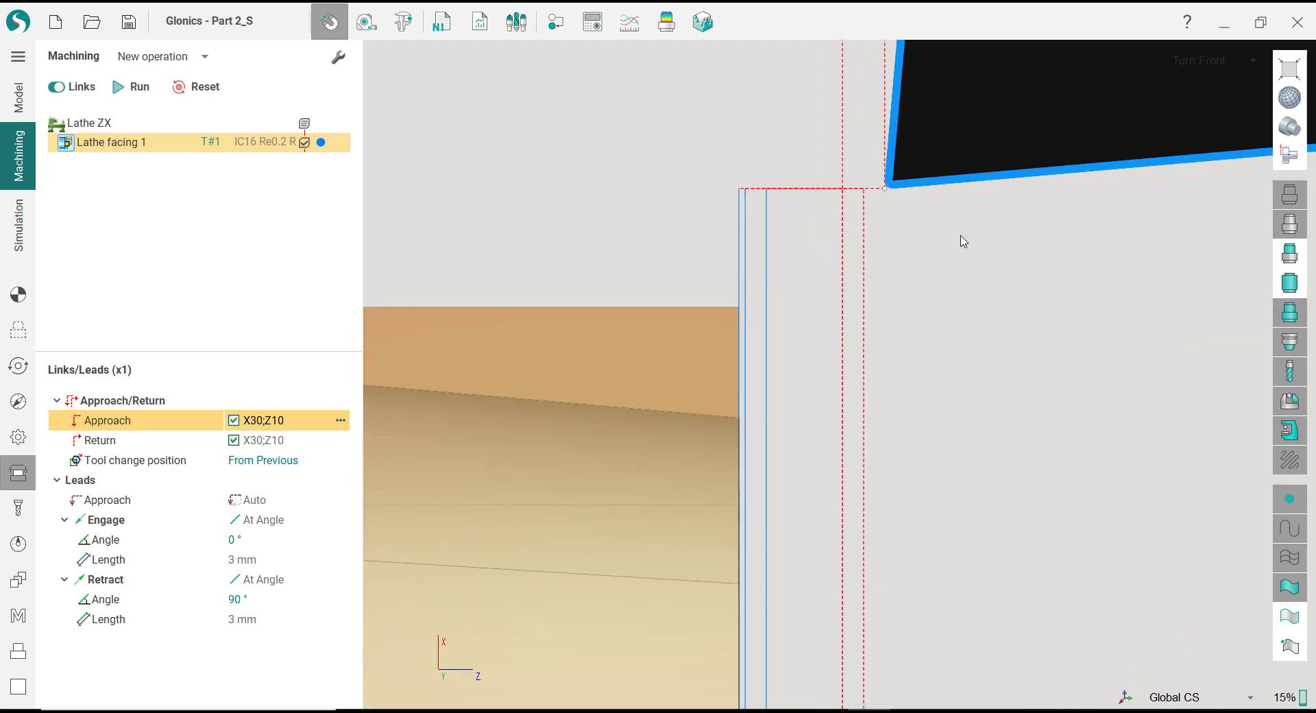
scroll(960, 260, down, 5)
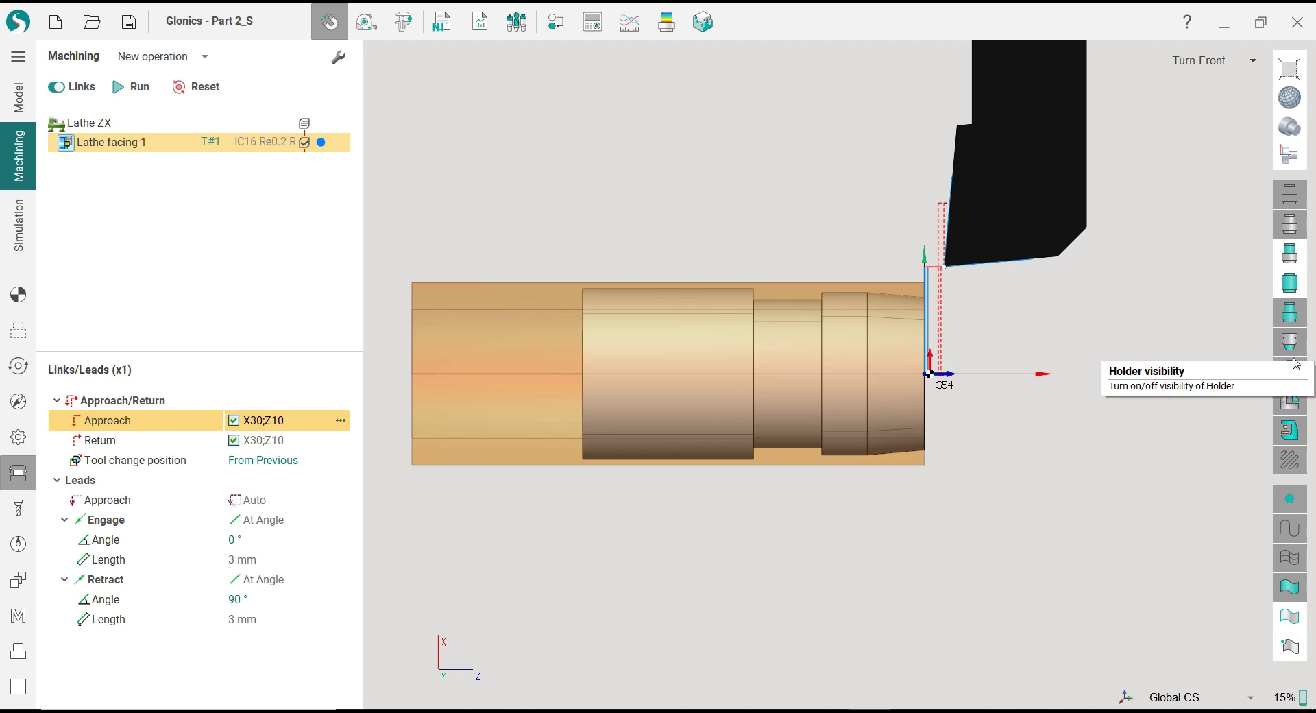
click(1291, 347)
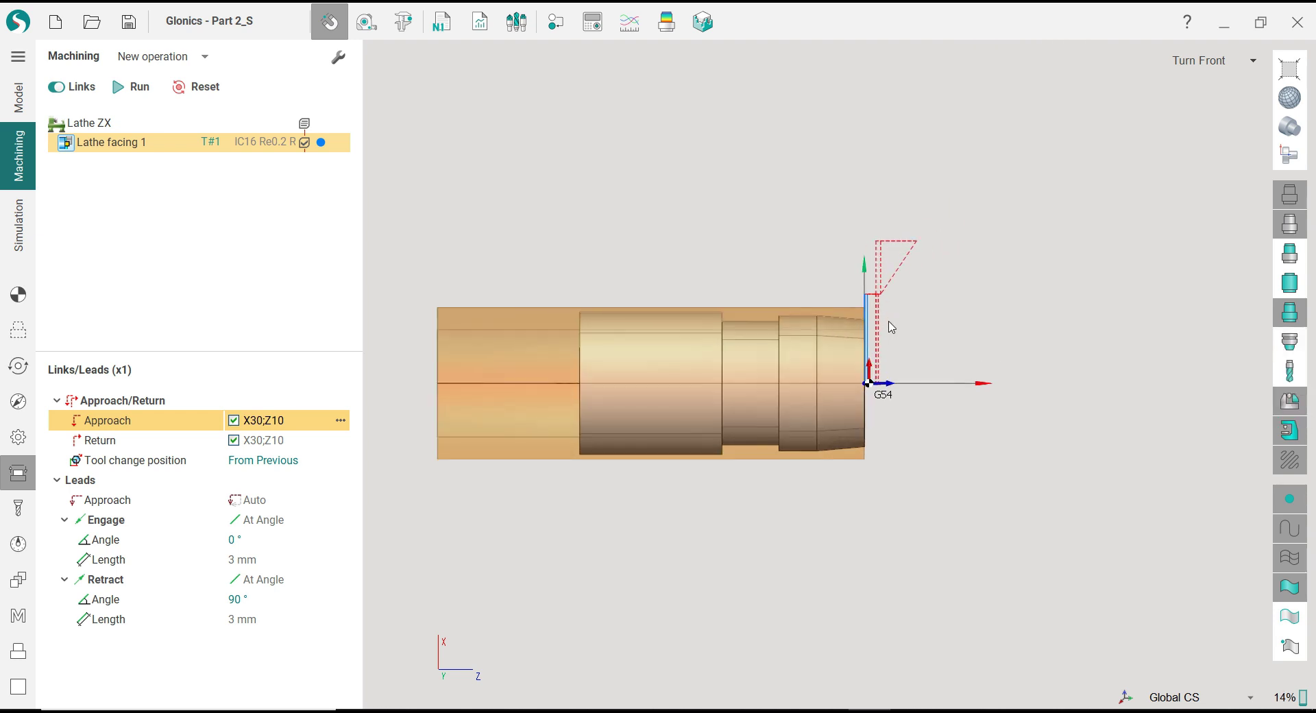
scroll(891, 327, up, 1)
click(1294, 374)
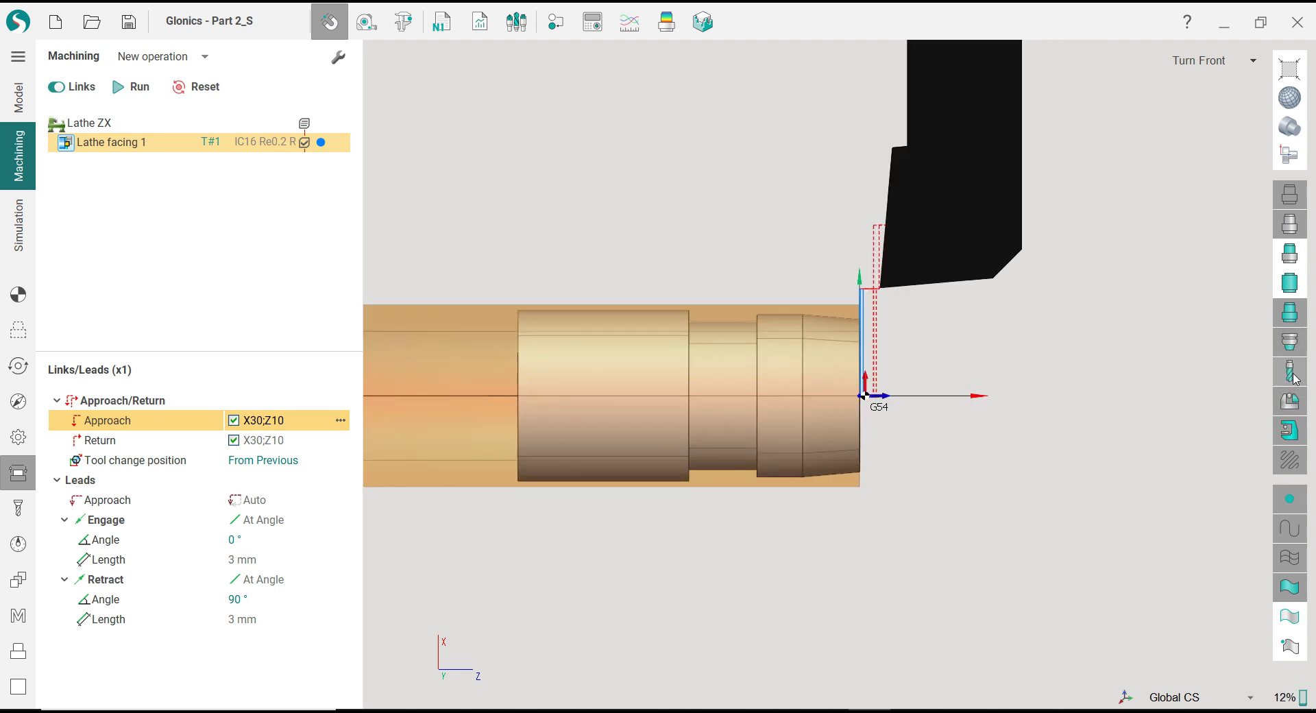
scroll(790, 315, down, 3)
scroll(672, 317, up, 3)
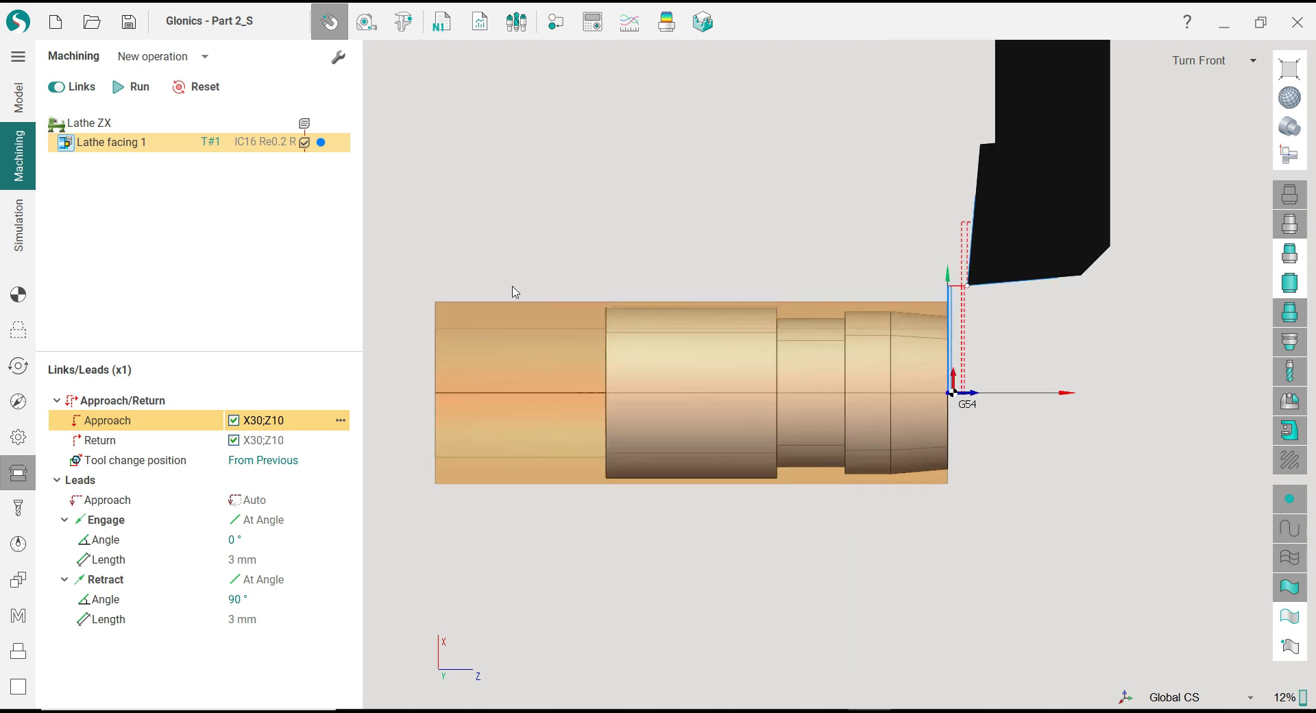
Step: Add an OD Roughing lathe operation and set its display colour to bright green
click(203, 57)
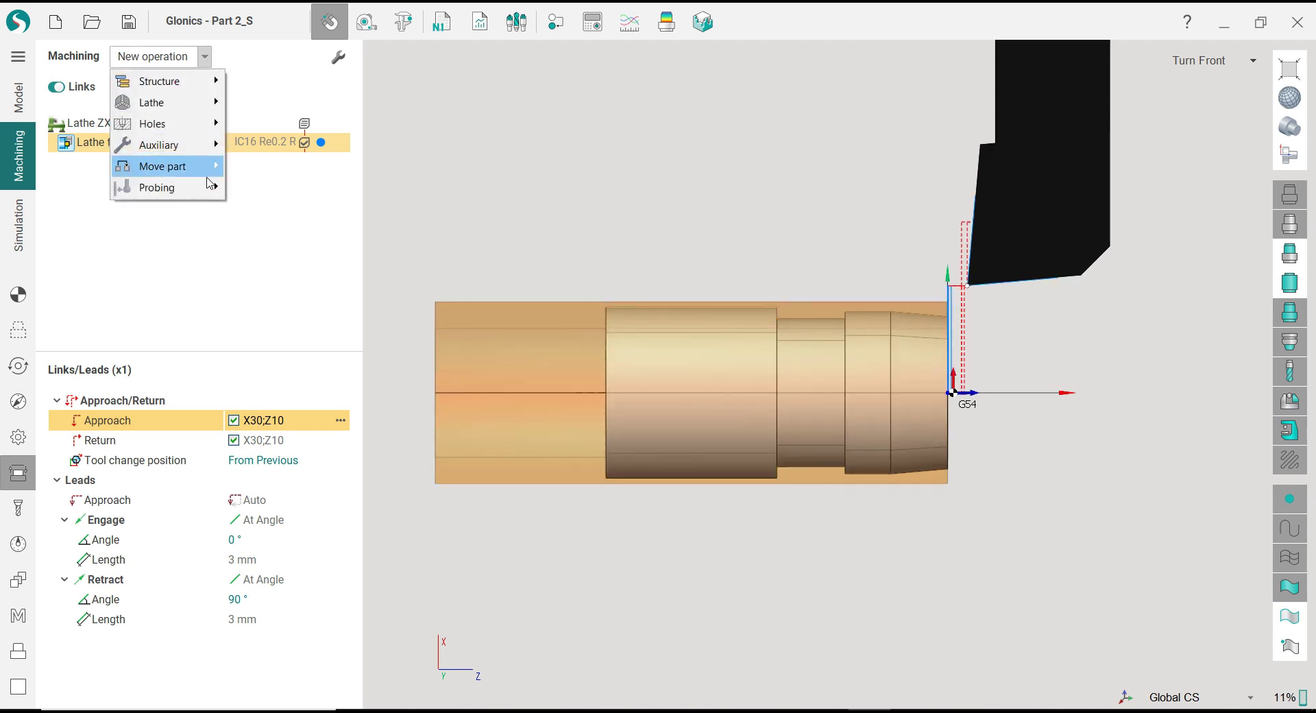
mouse_move(191, 114)
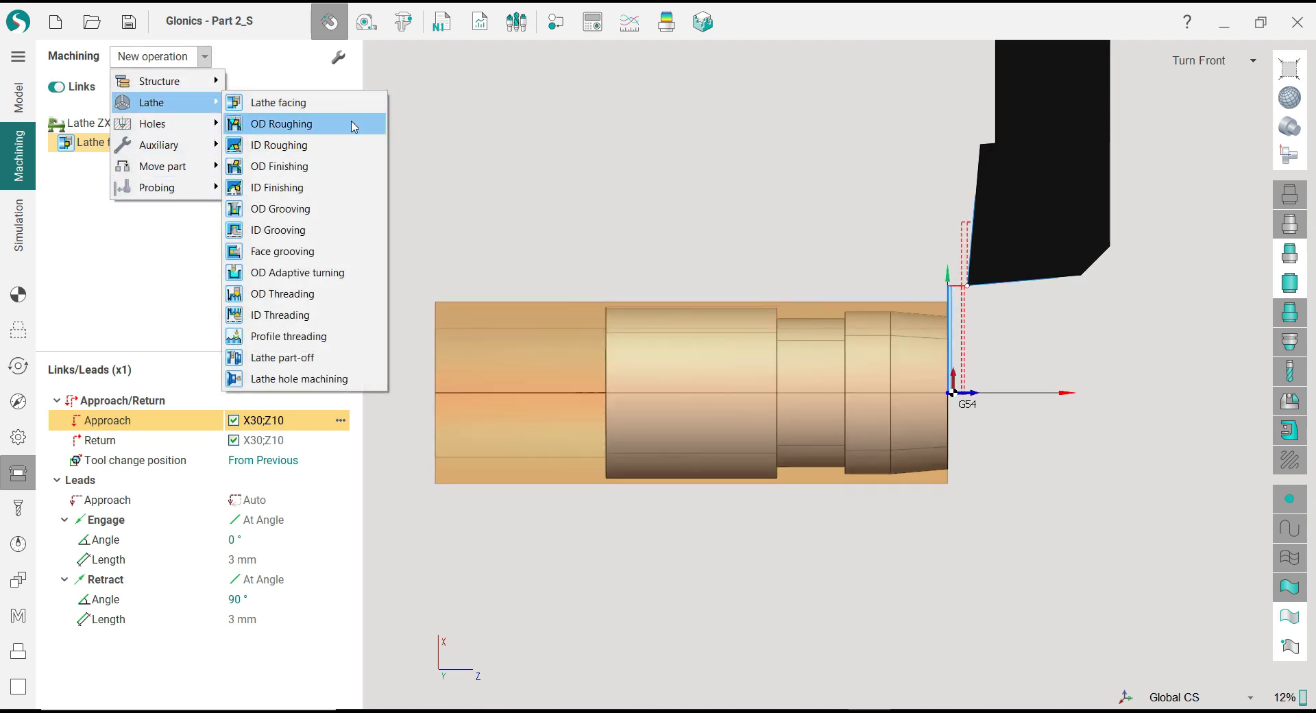
drag(350, 124, 374, 154)
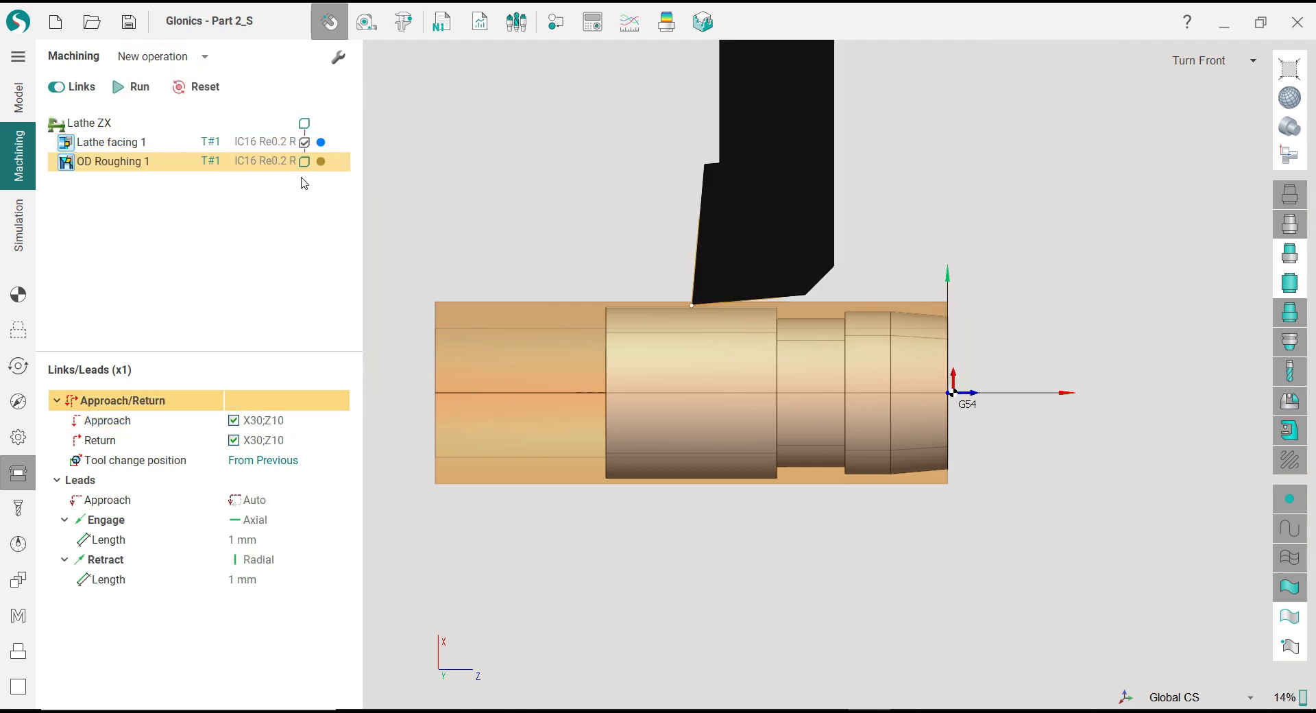
click(321, 162)
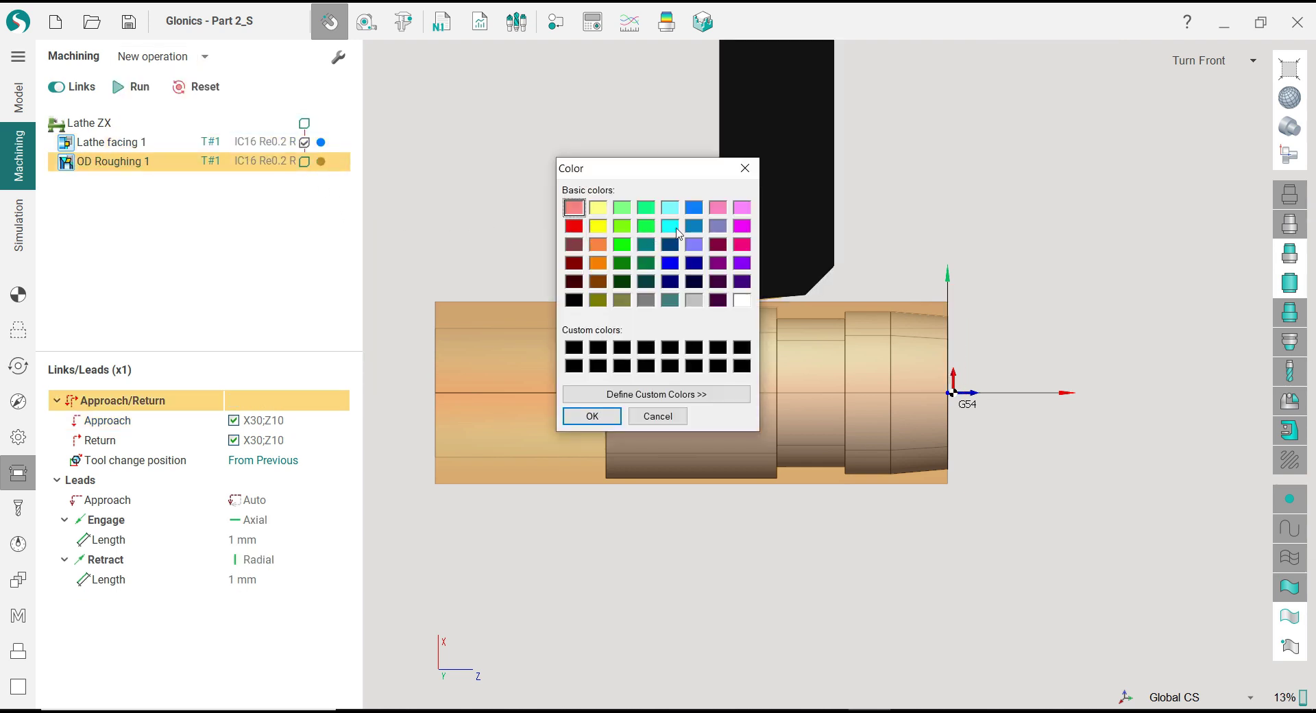
click(623, 245)
click(592, 416)
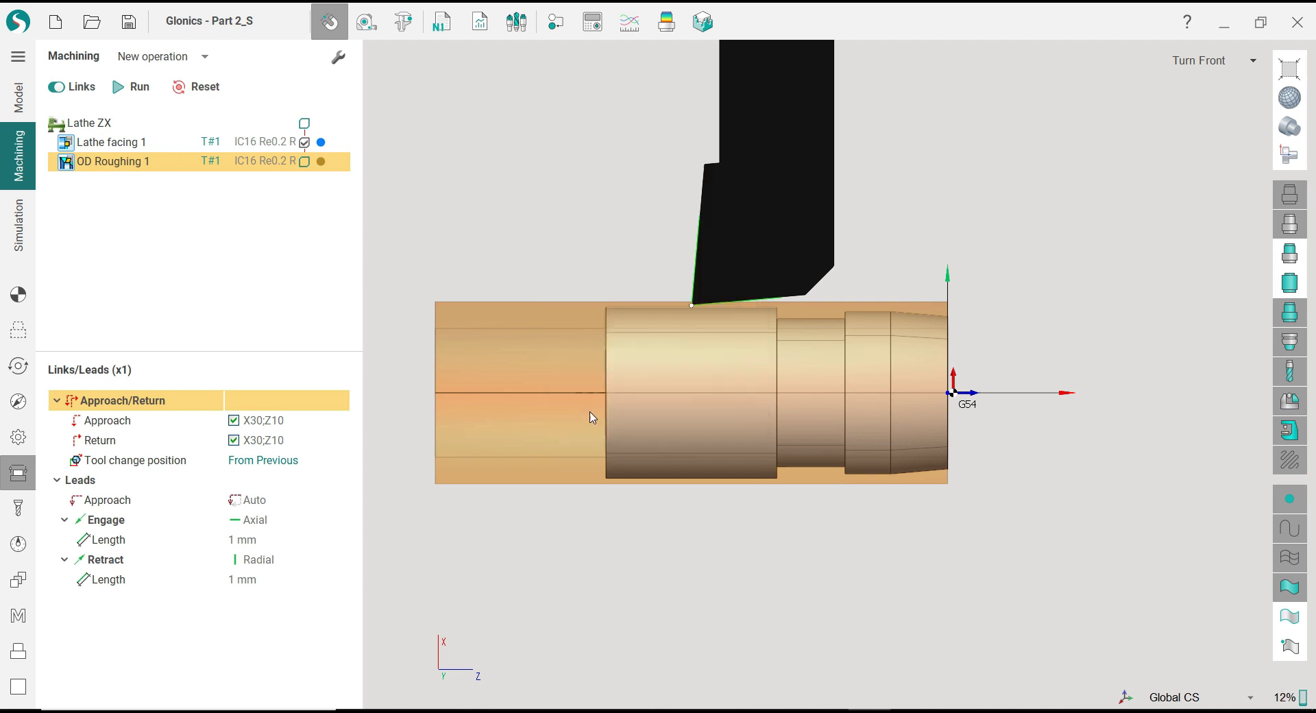
Step: In the OD roughing job assignment, remove the front-face segment from the contour and align its start extension parallel to the Z axis
click(18, 295)
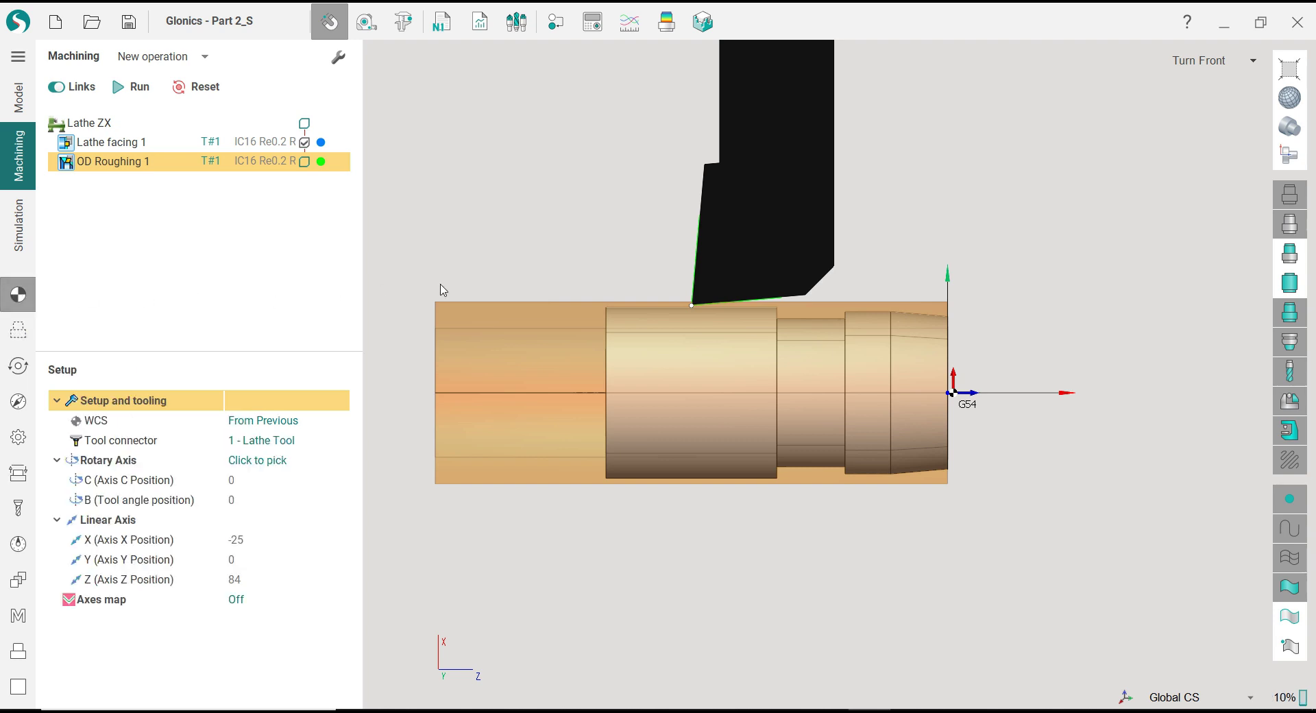
click(19, 331)
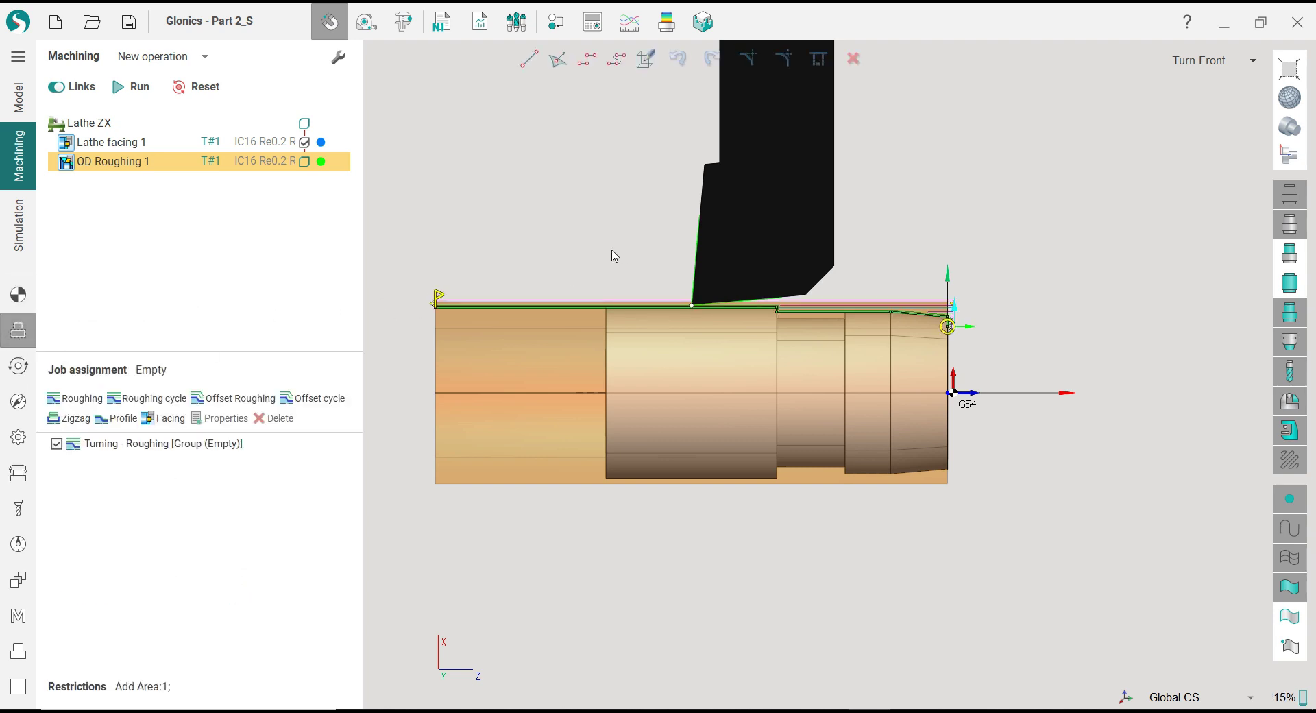
scroll(765, 307, up, 4)
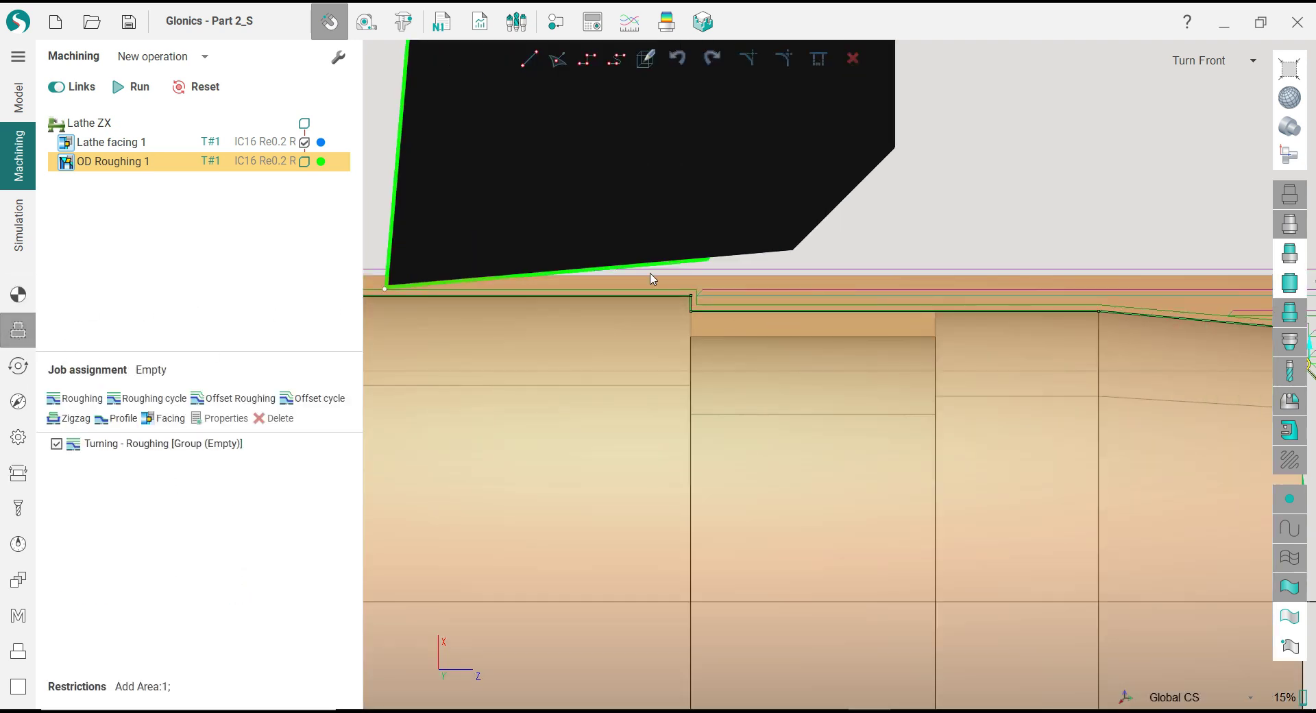
scroll(784, 288, down, 2)
scroll(956, 308, up, 3)
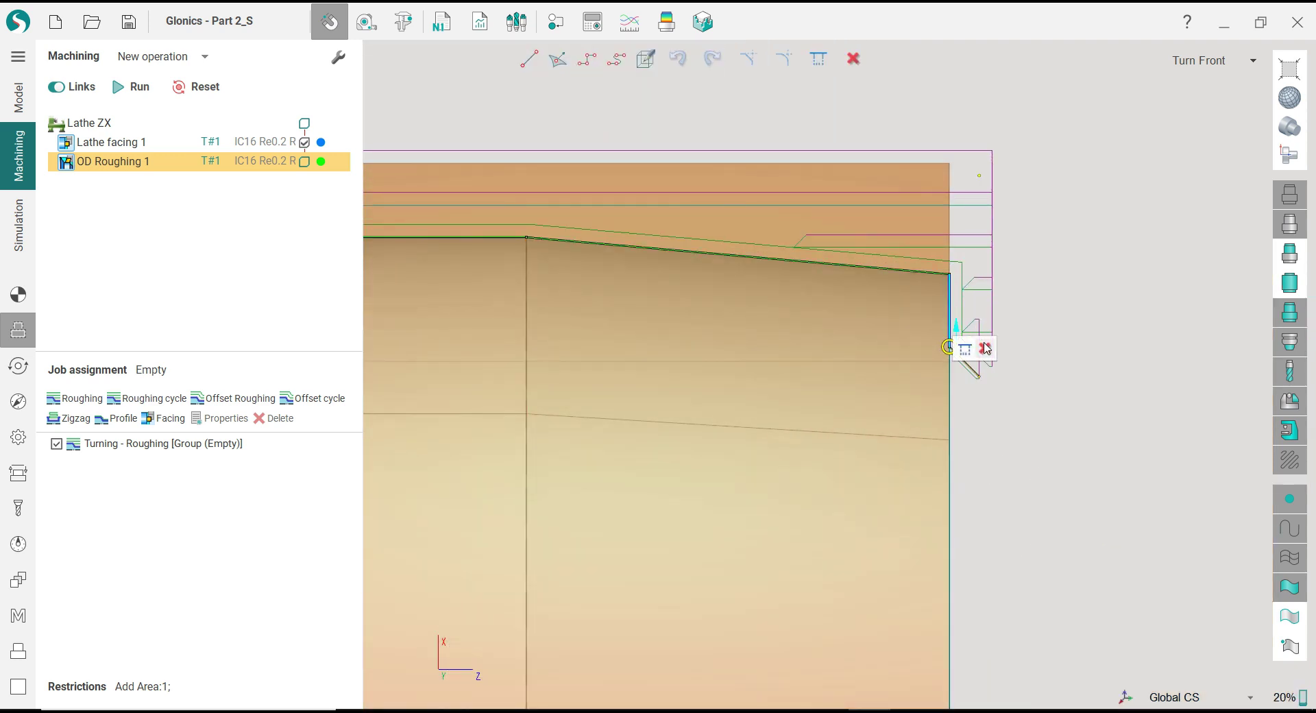
click(985, 346)
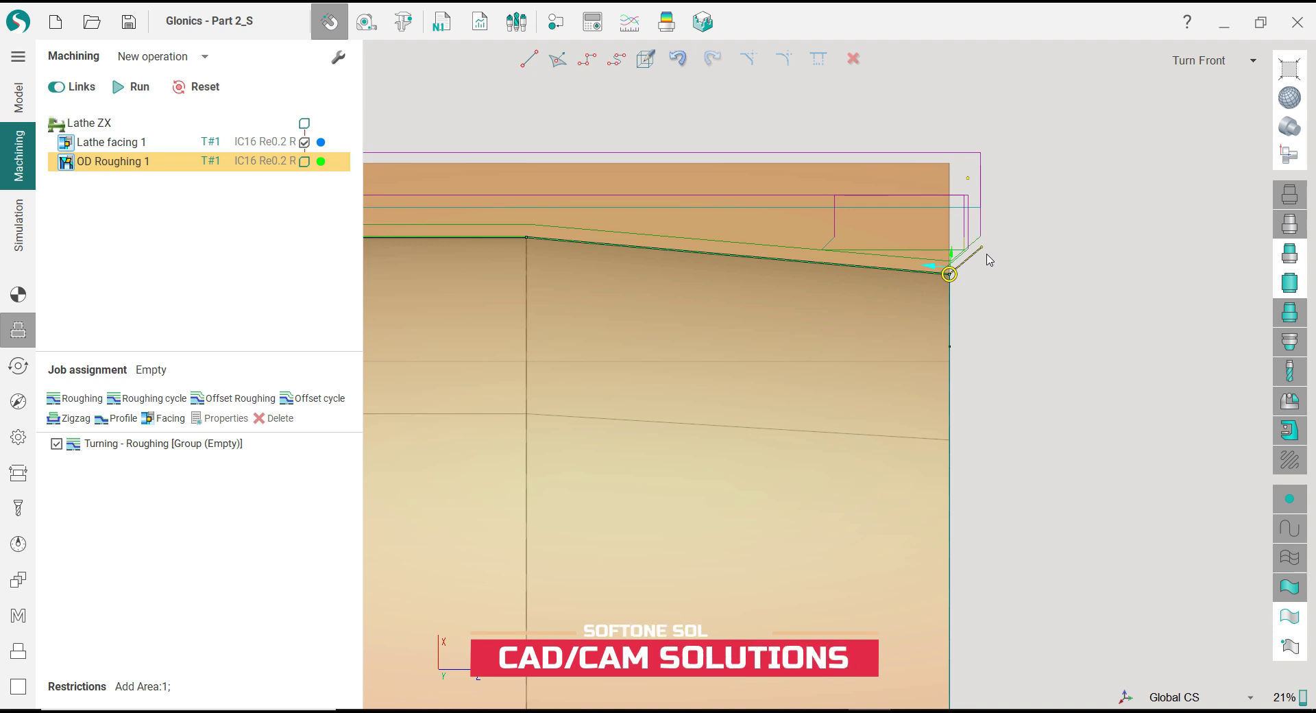
drag(981, 248, 1028, 274)
scroll(1076, 326, down, 5)
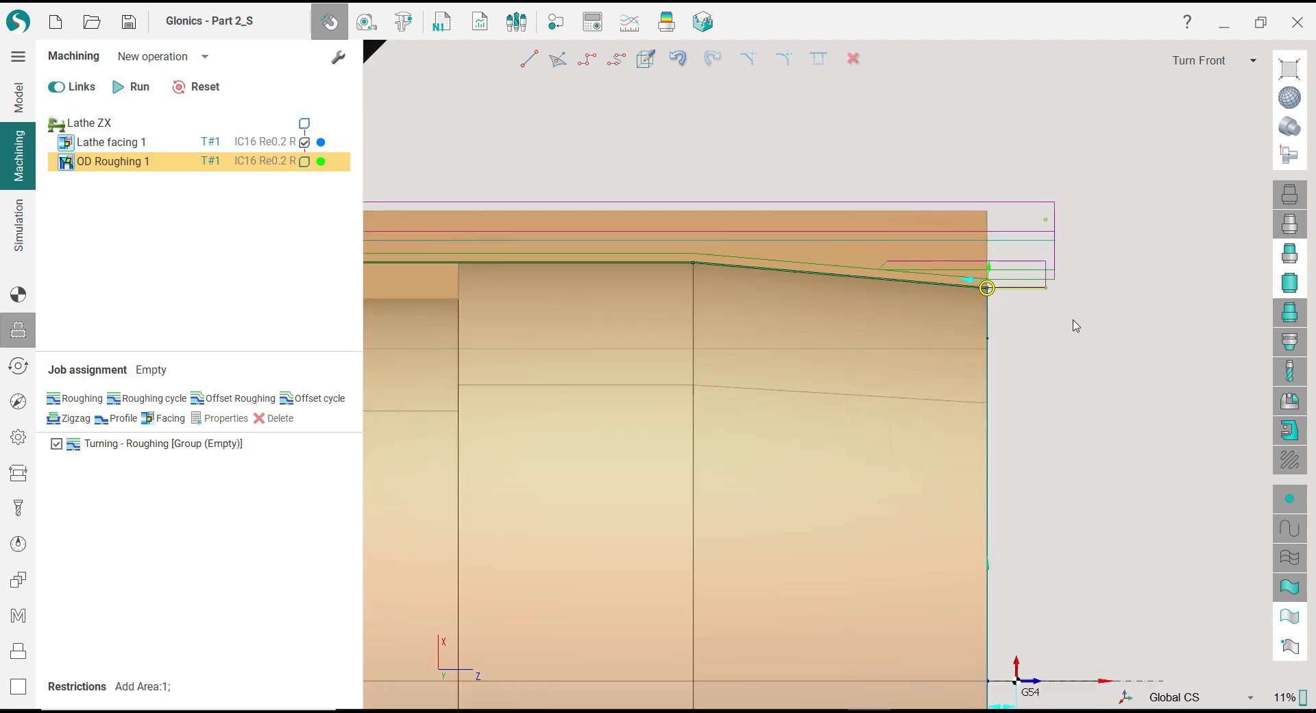
Step: Try 62.5 mm for the axial distance to the roughing contour's rear end point, and settle on 65 mm
scroll(1076, 327, down, 2)
scroll(439, 314, up, 3)
scroll(428, 304, up, 2)
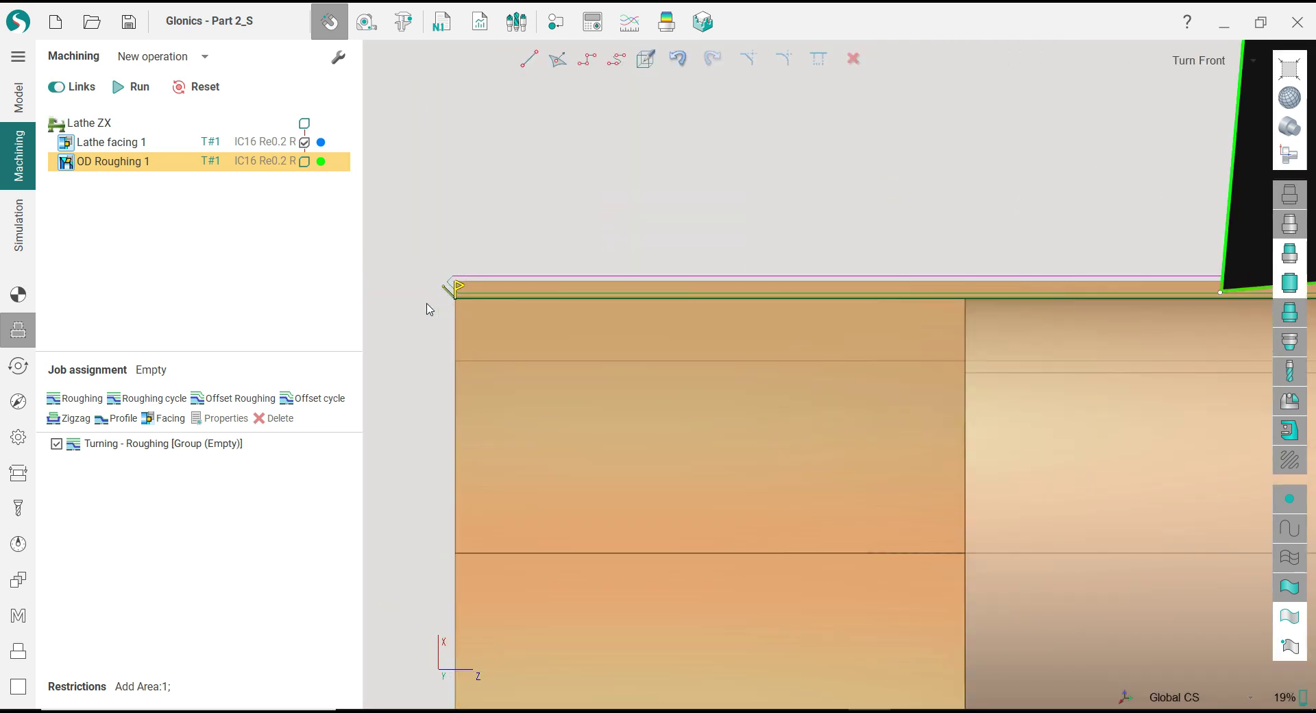
scroll(539, 243, down, 3)
scroll(540, 246, up, 1)
scroll(617, 249, down, 3)
scroll(627, 264, up, 1)
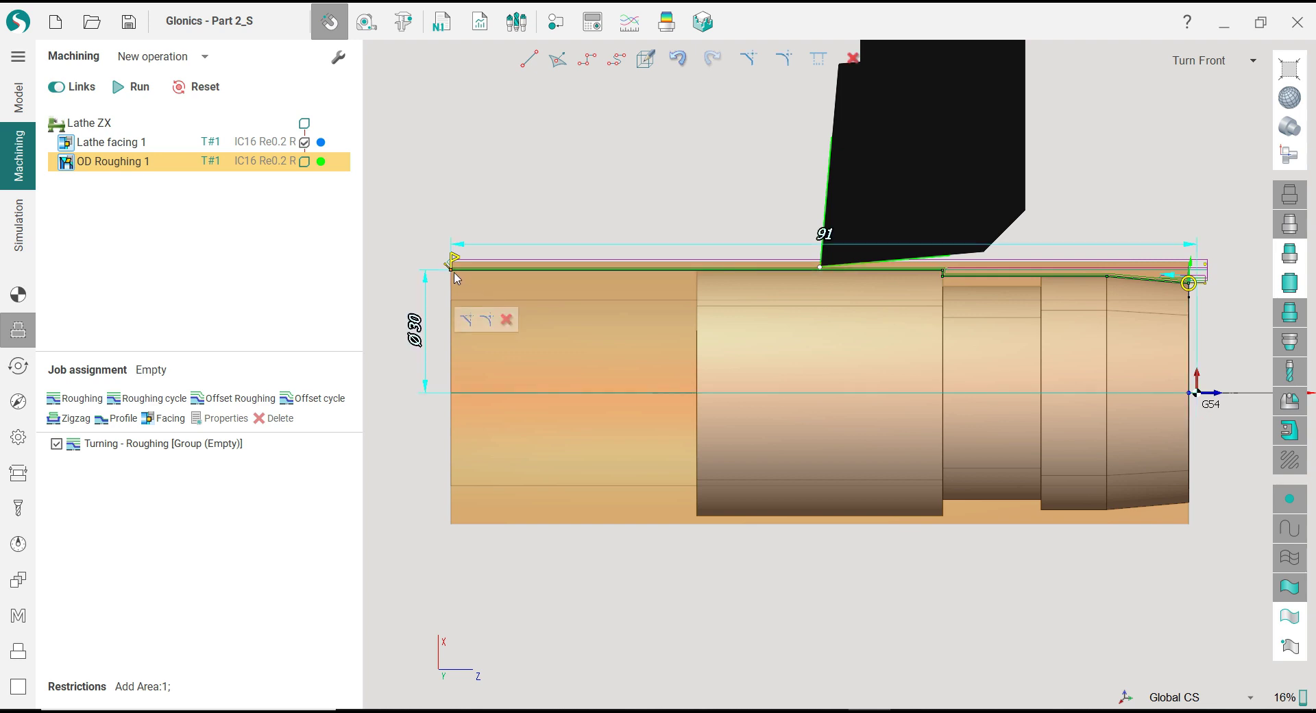
click(824, 235)
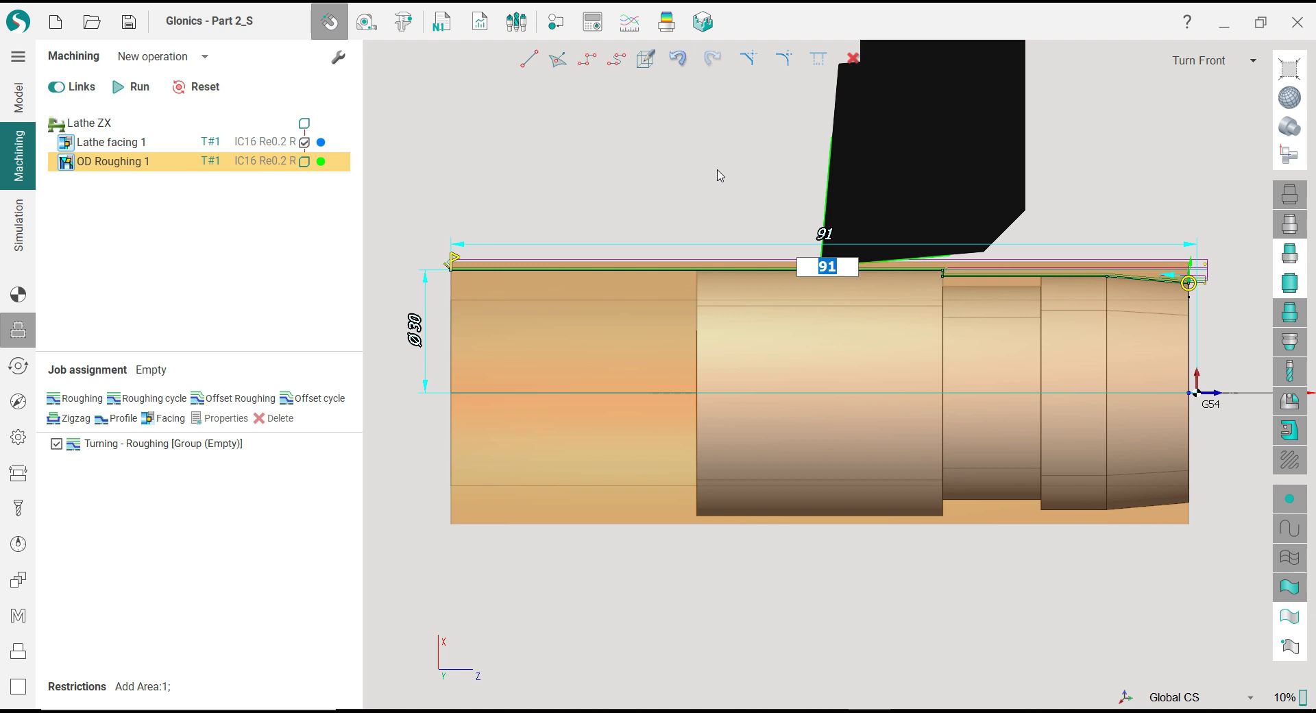
text(62.5)
key(Return)
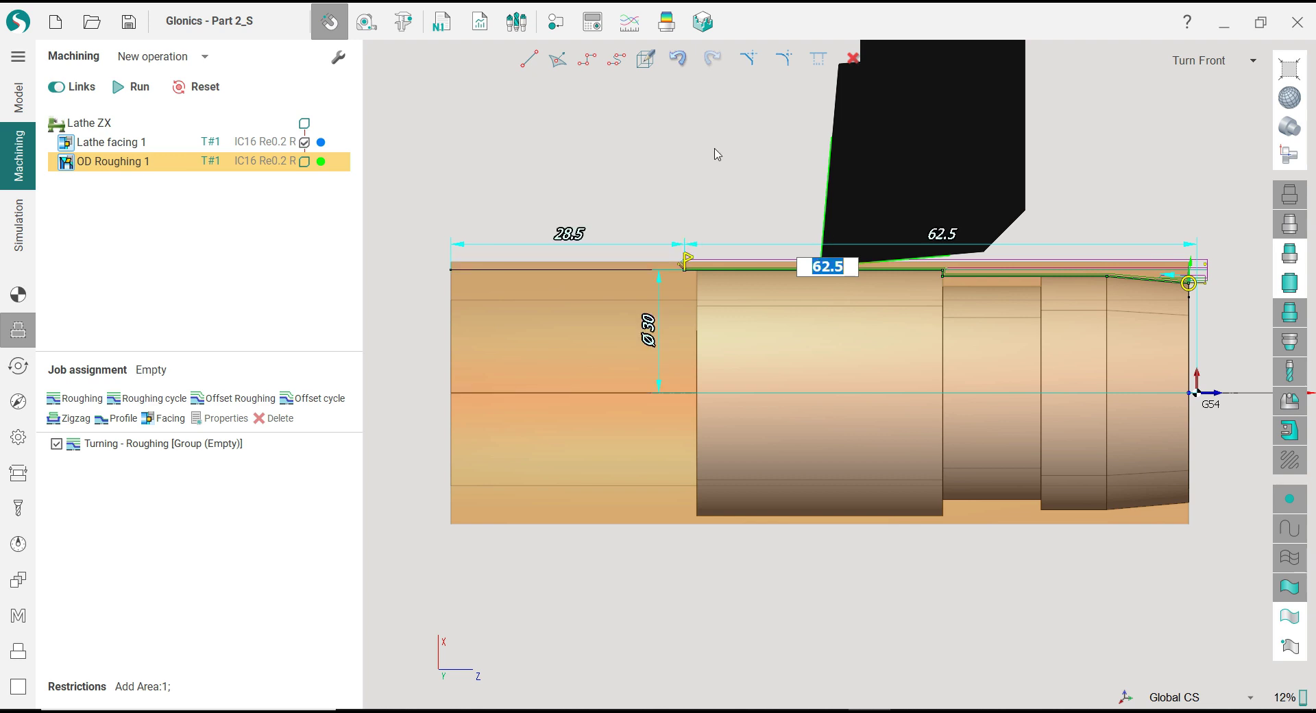
text(65)
key(Return)
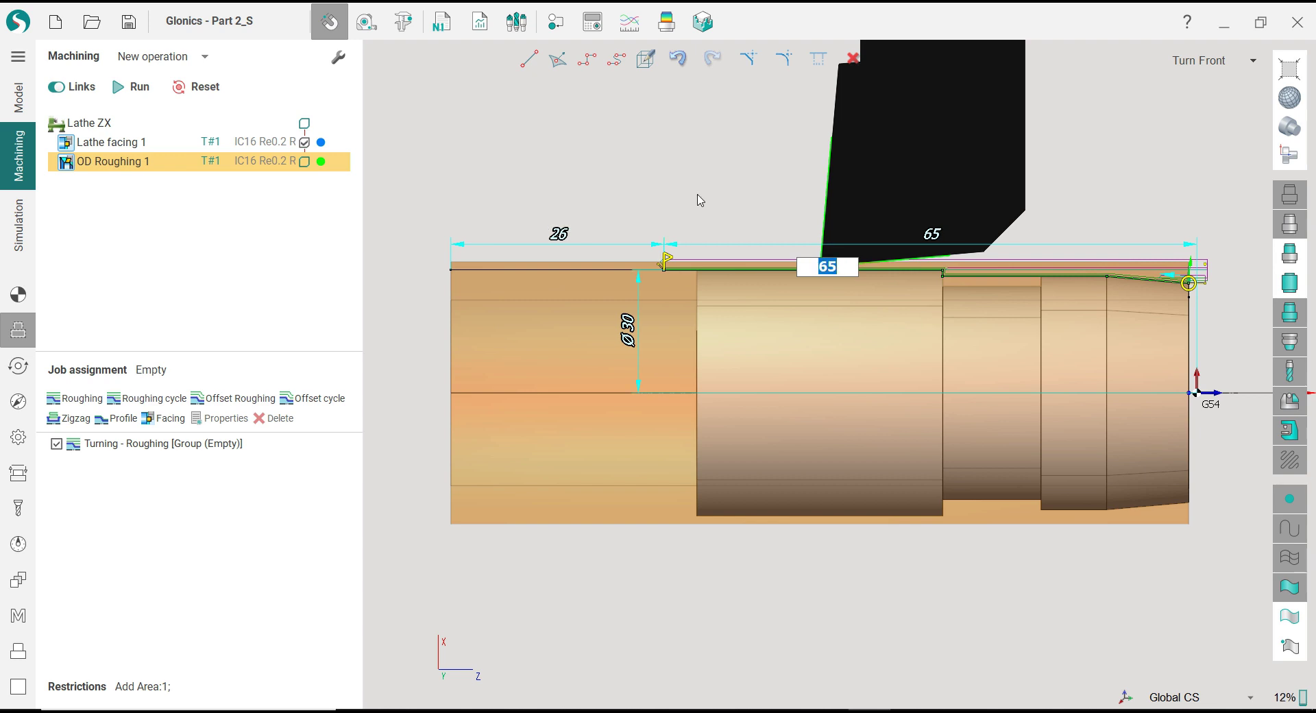
scroll(720, 254, up, 4)
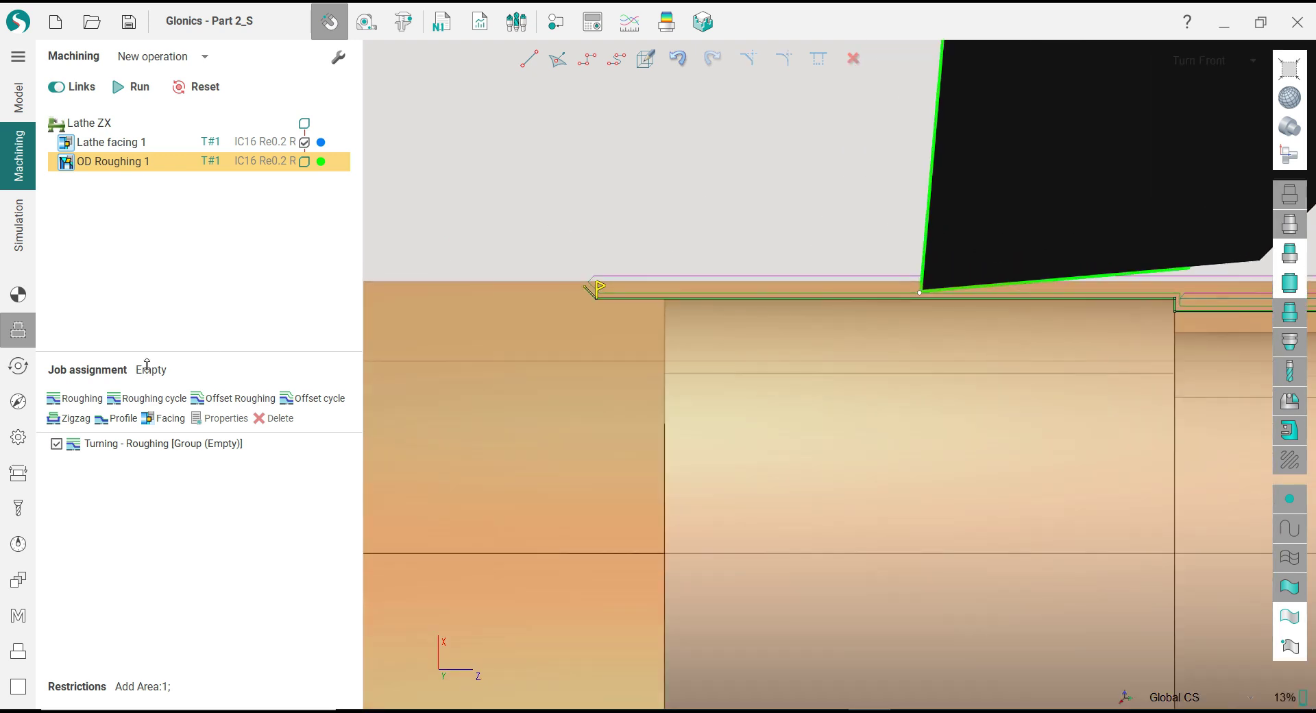
Step: In the OD roughing cycle parameters, set the step to 0.5 mm and turn off the finish pass
click(21, 370)
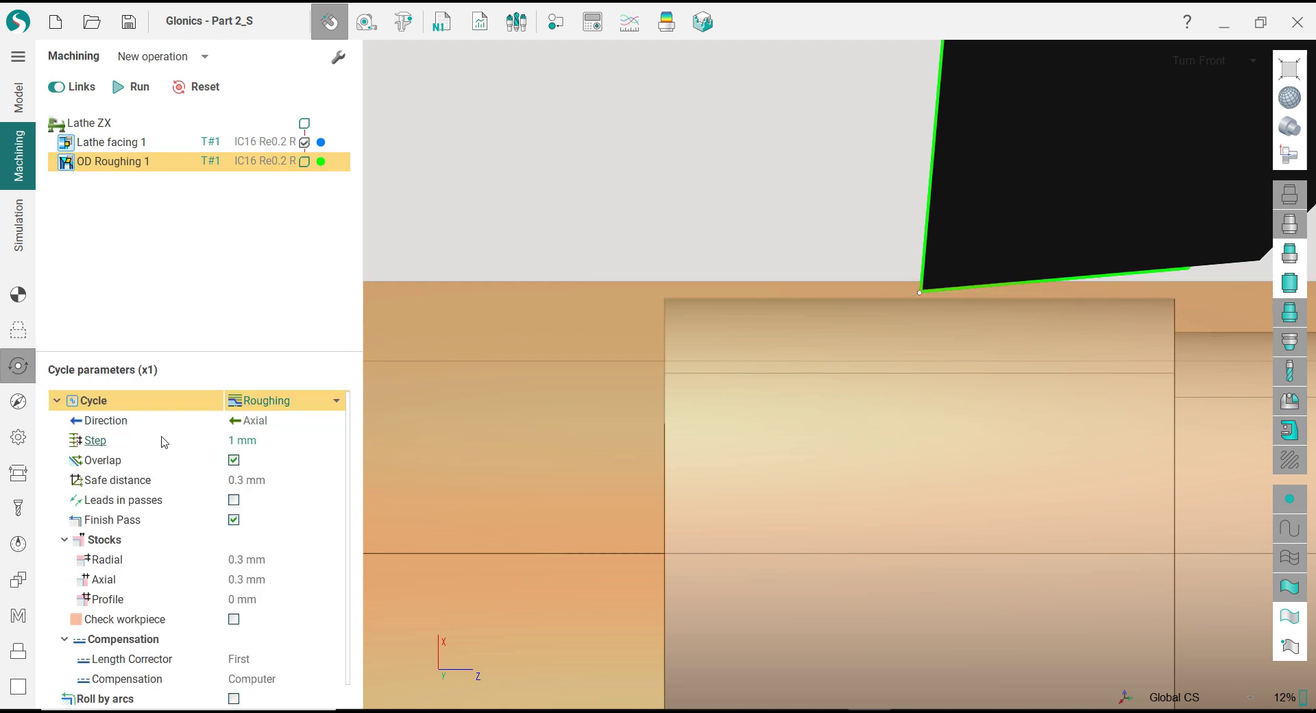
click(19, 331)
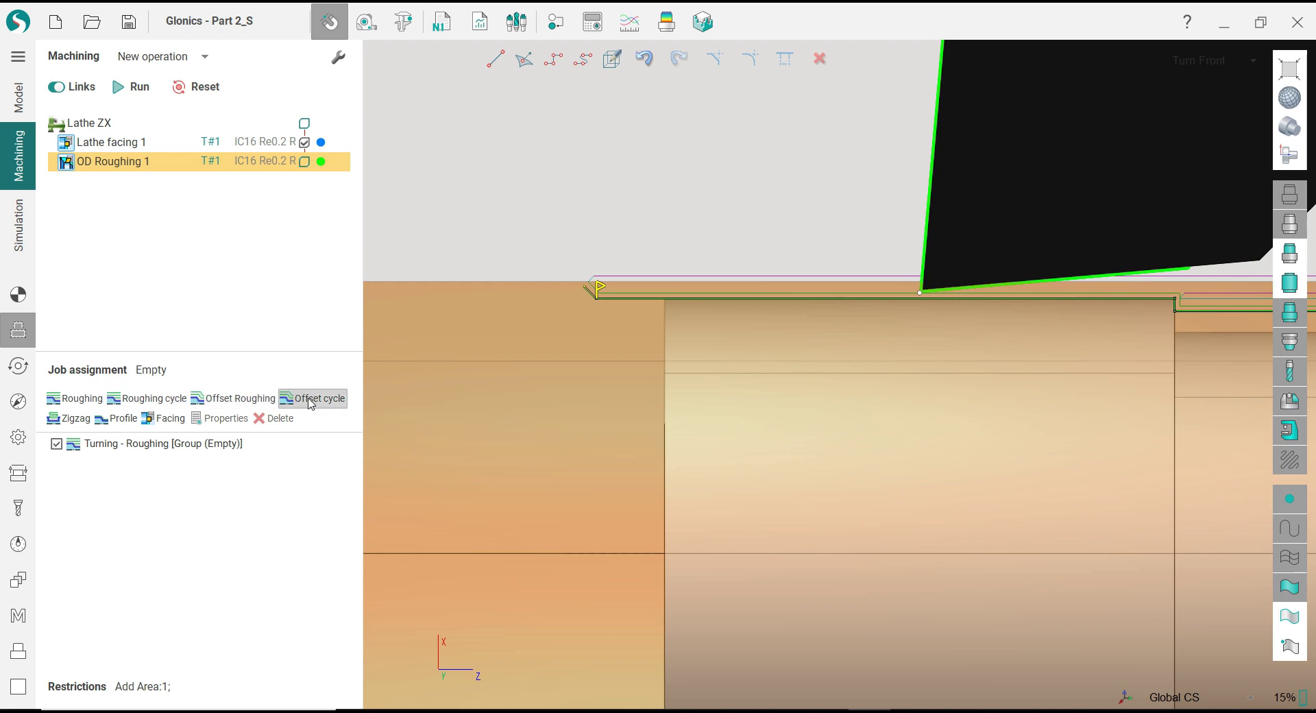
click(145, 445)
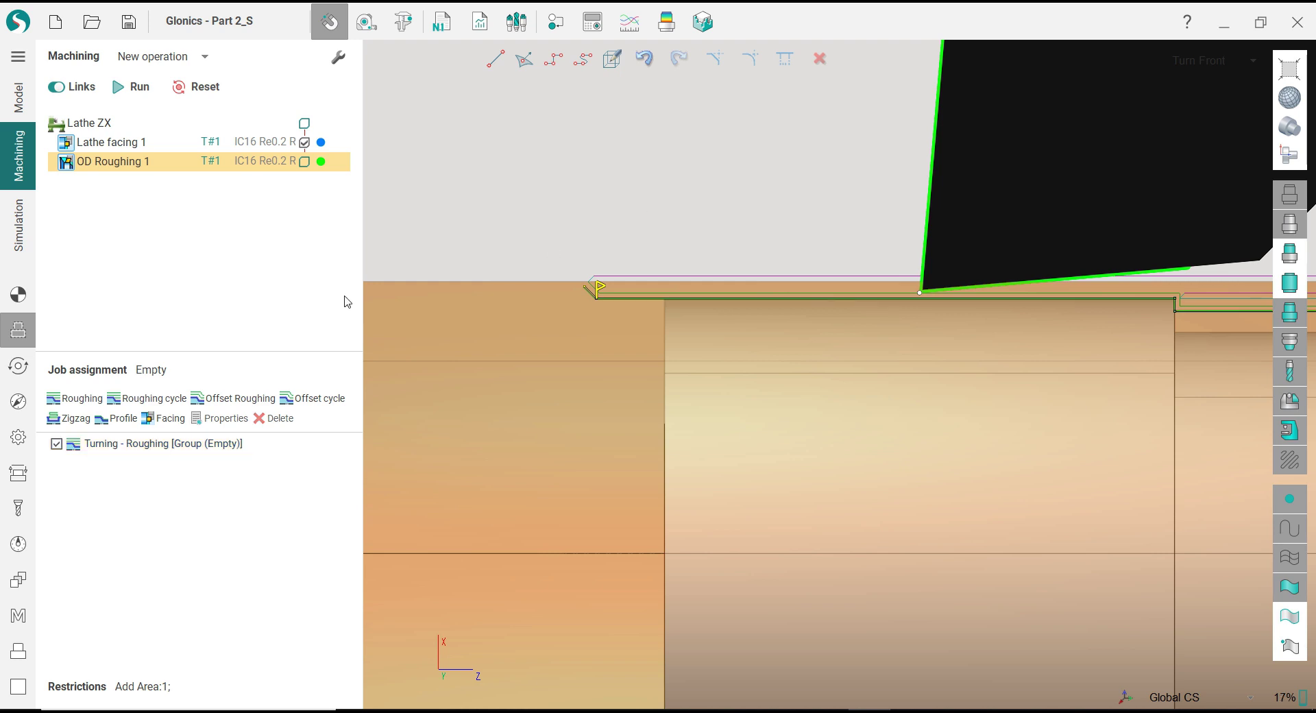
click(18, 365)
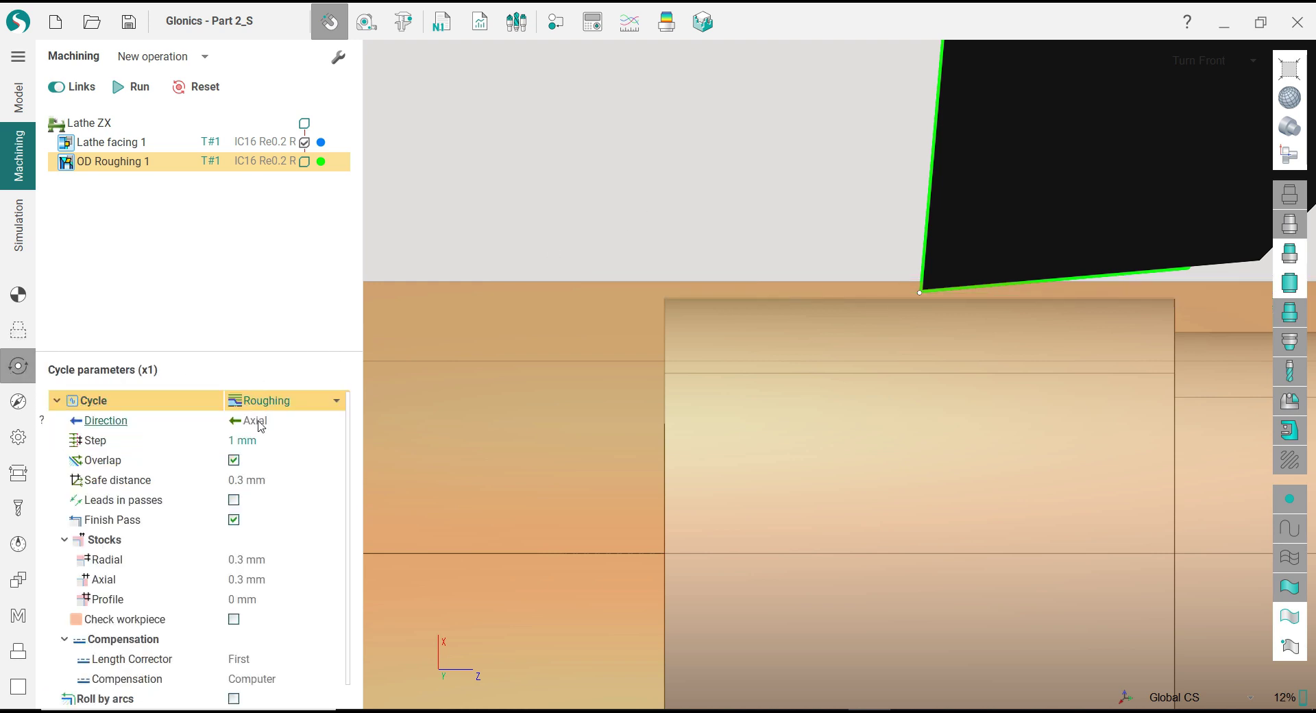
click(264, 444)
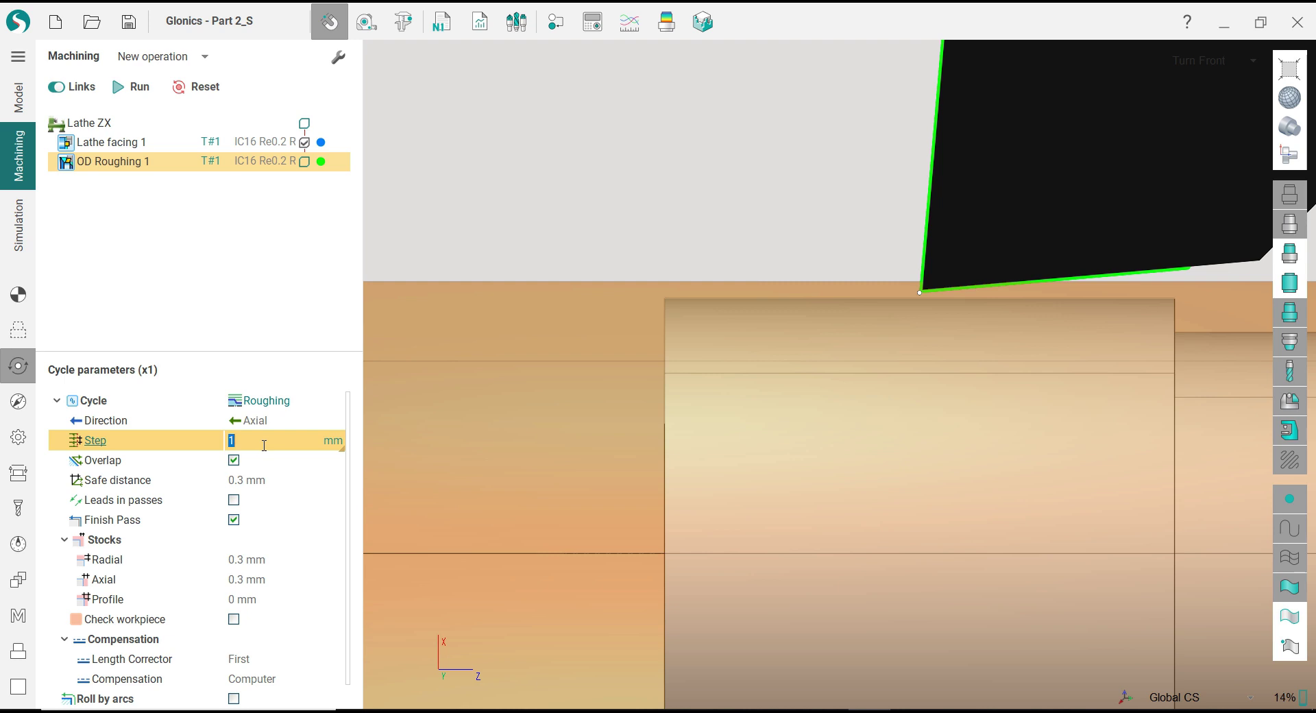
text(0.5)
key(Return)
click(236, 523)
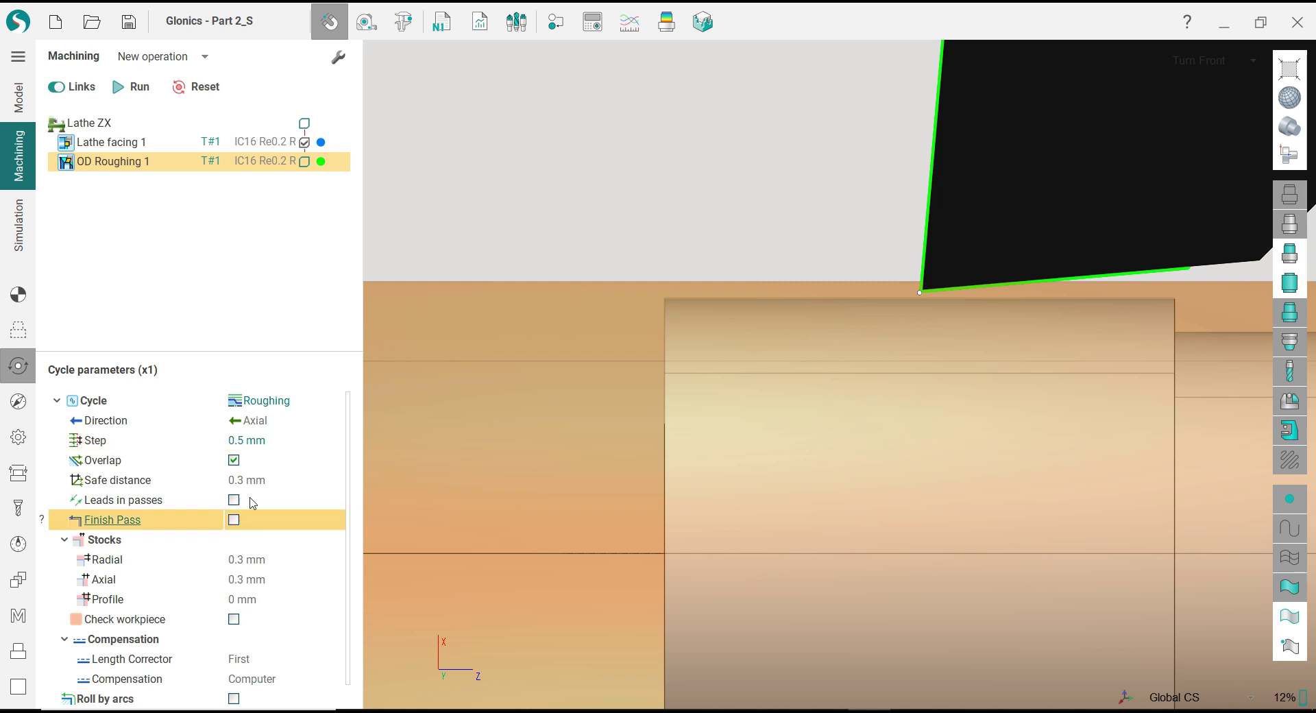
Step: Set the roughing cycle's radial and axial stocks to 0 mm
click(268, 481)
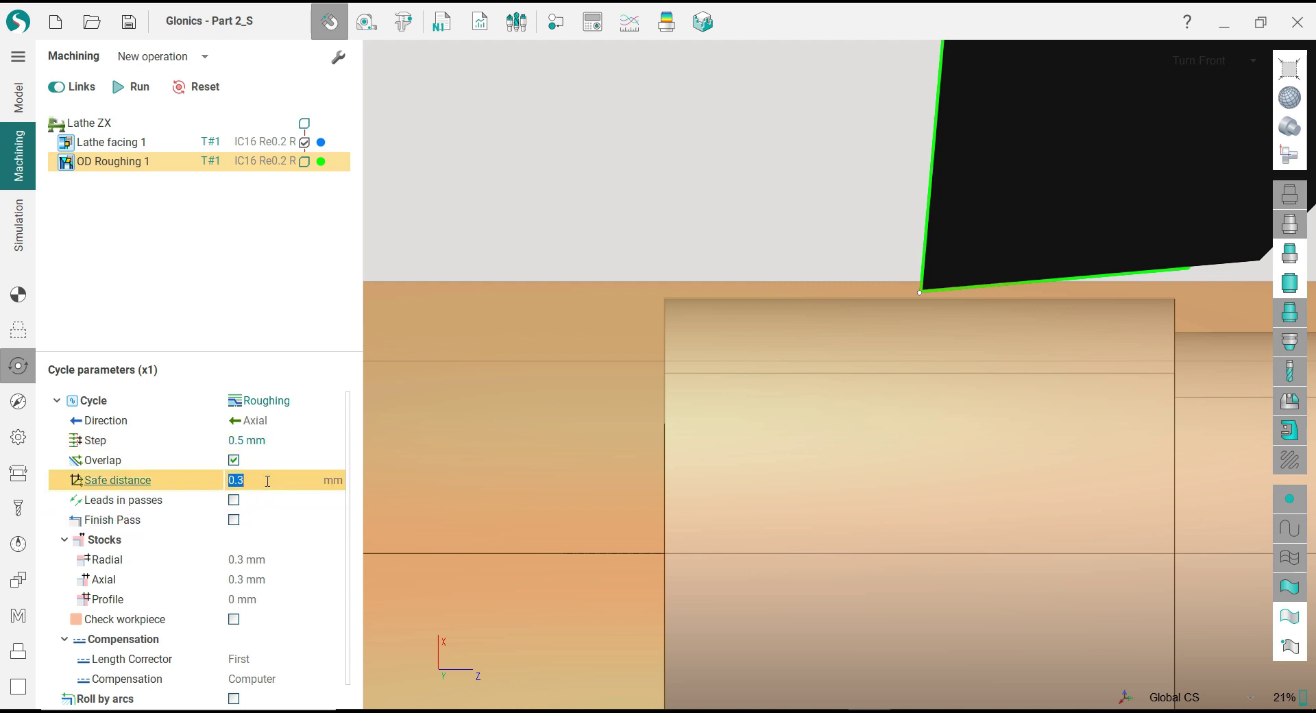
click(252, 565)
text(0)
click(251, 580)
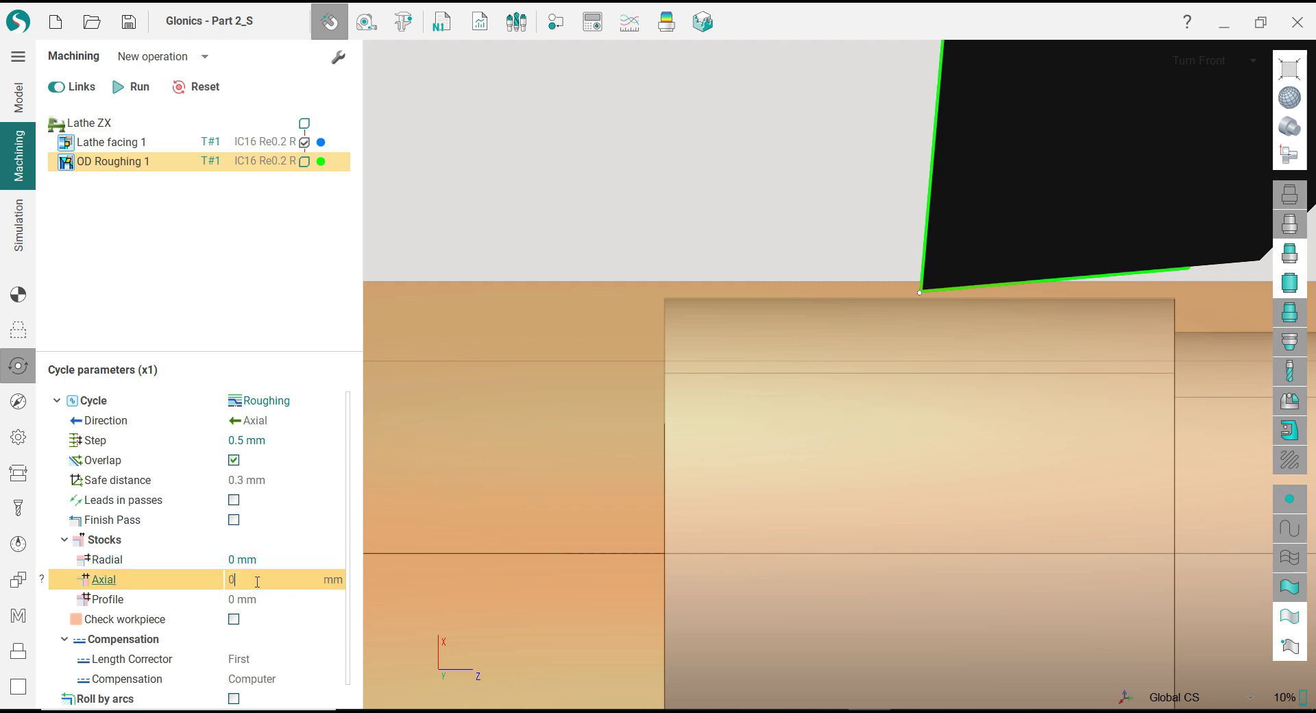
text(0)
click(257, 559)
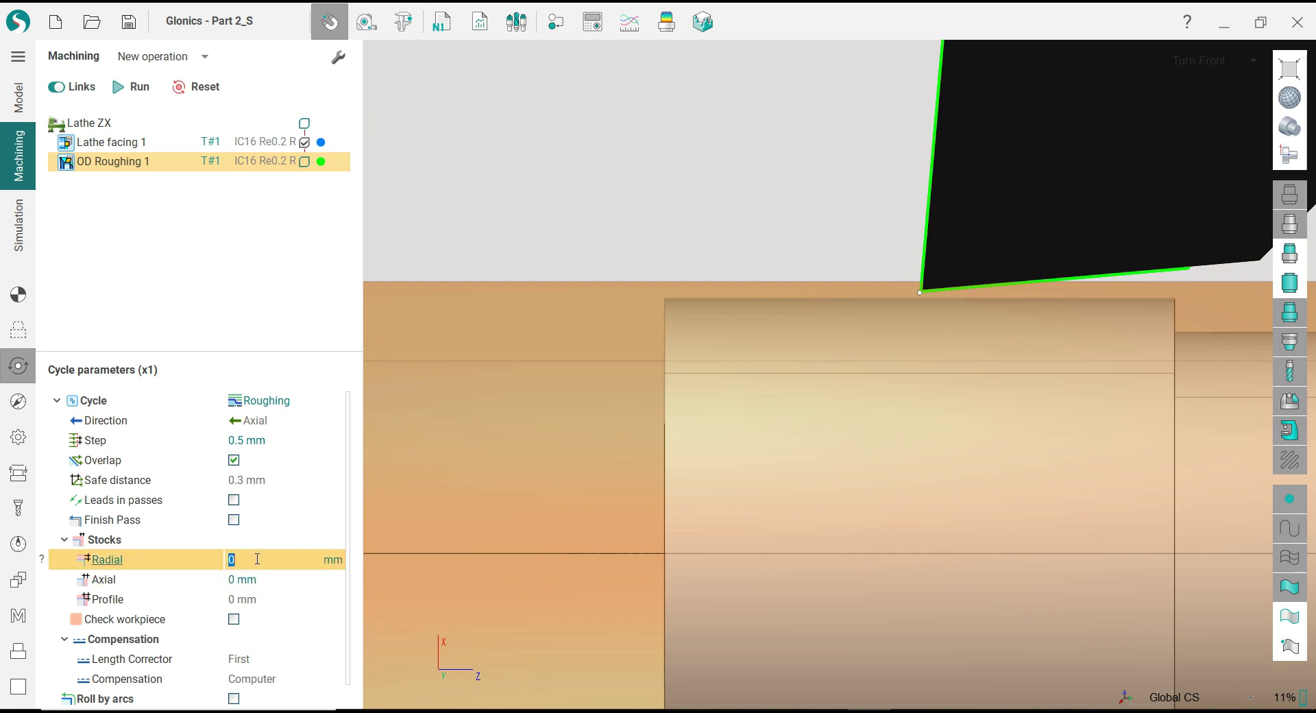
Step: Set the profile stock in the roughing strategy to 0.15 mm, and check the operation's parameters and links/leads
click(19, 401)
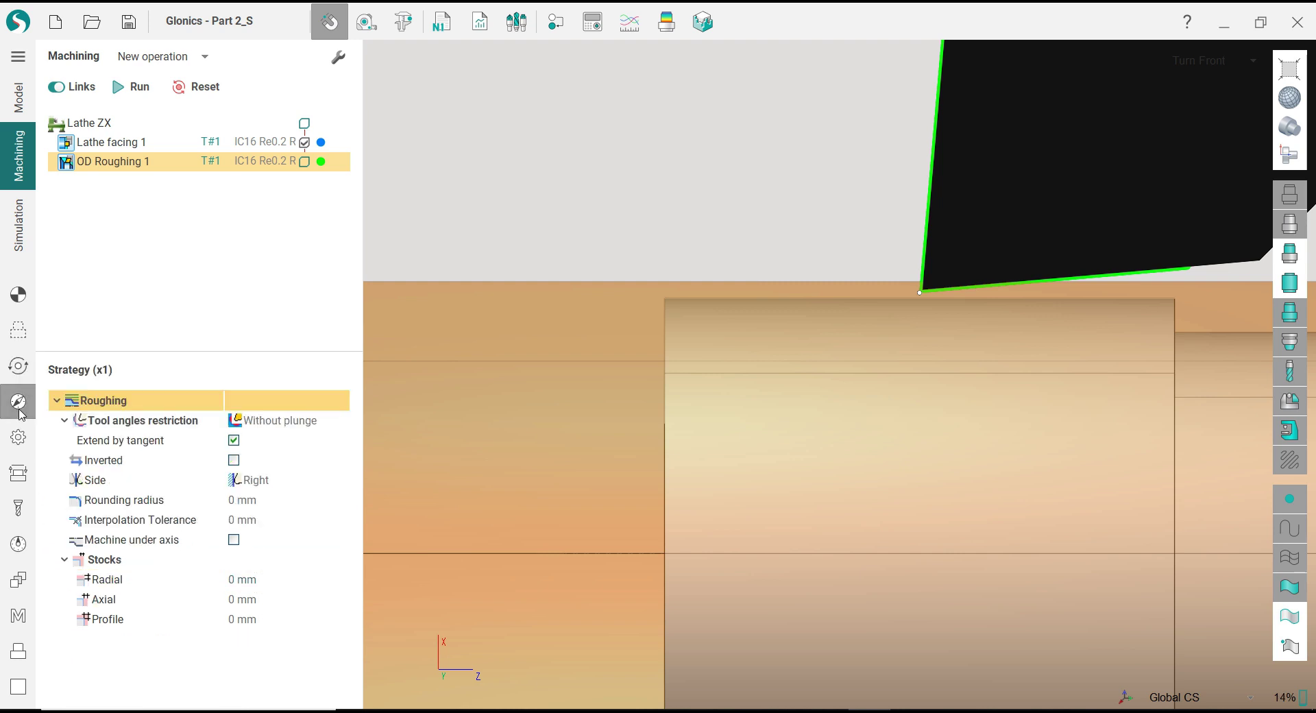
click(272, 619)
text(0.1)
key(Return)
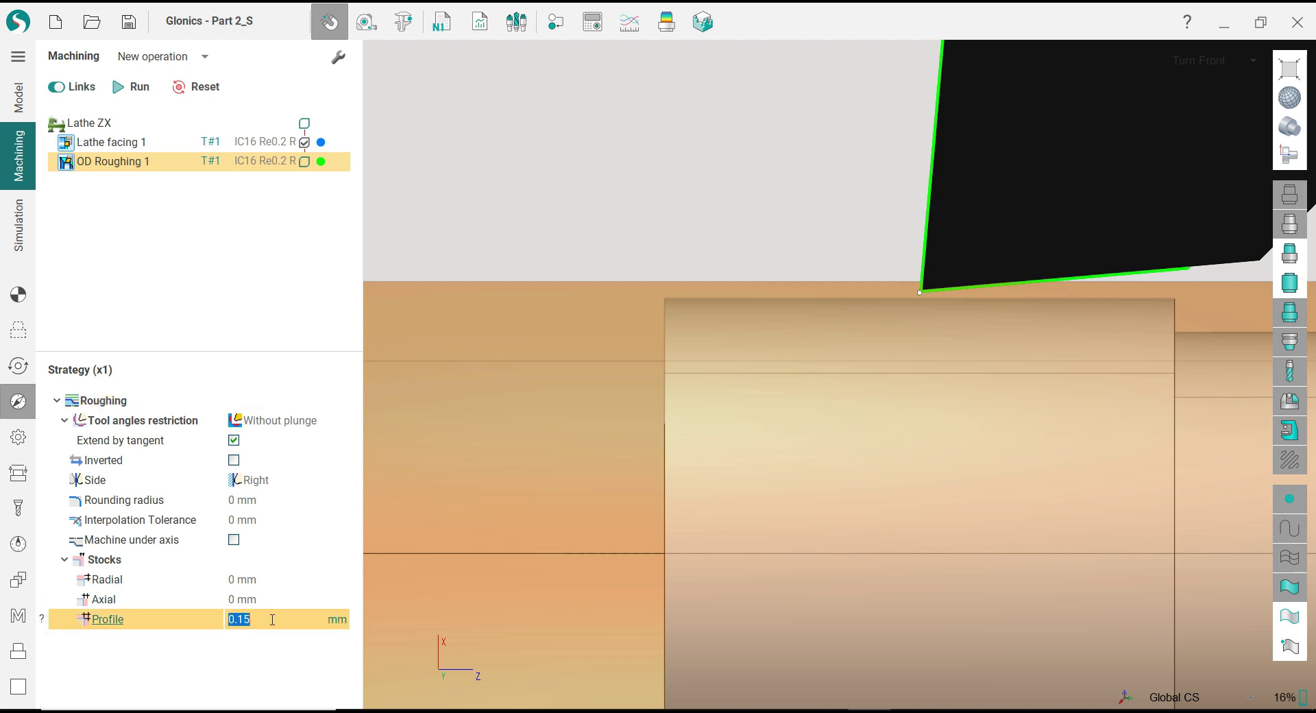
click(19, 437)
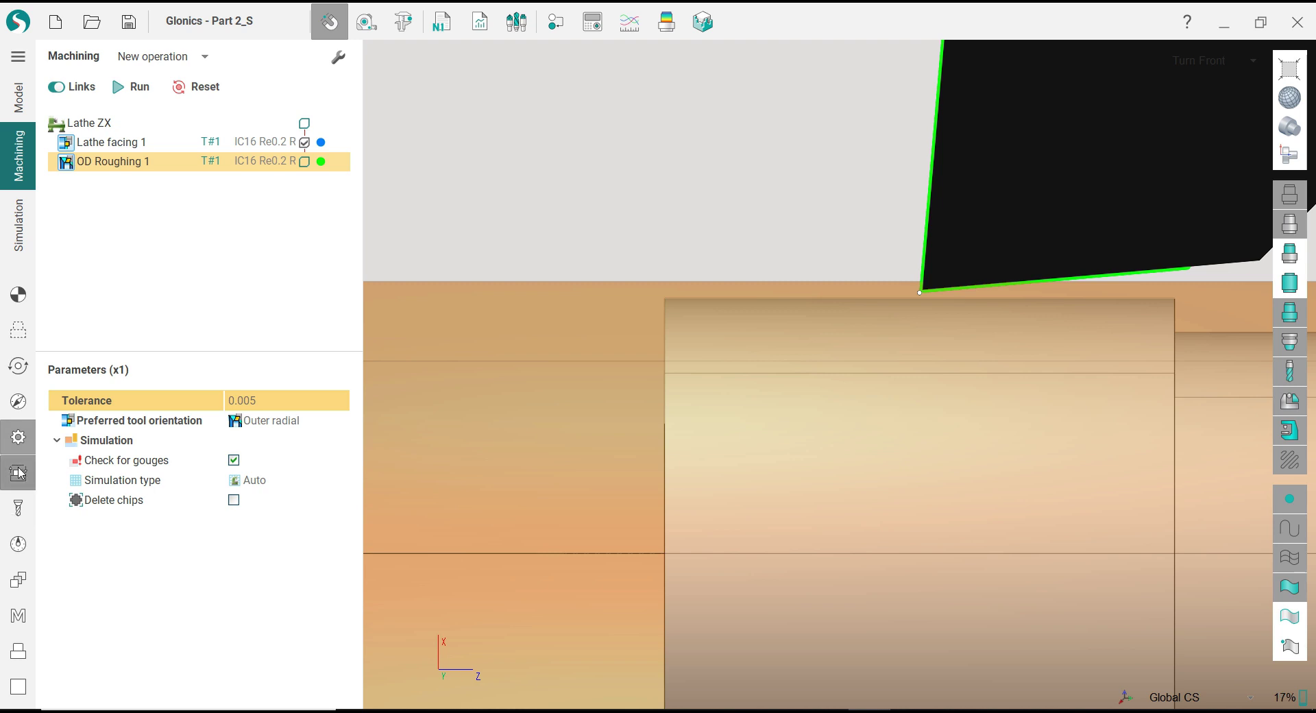
click(19, 472)
Step: Set the 45° extension at the rear end of the OD roughing contour to 1 mm
scroll(661, 240, down, 5)
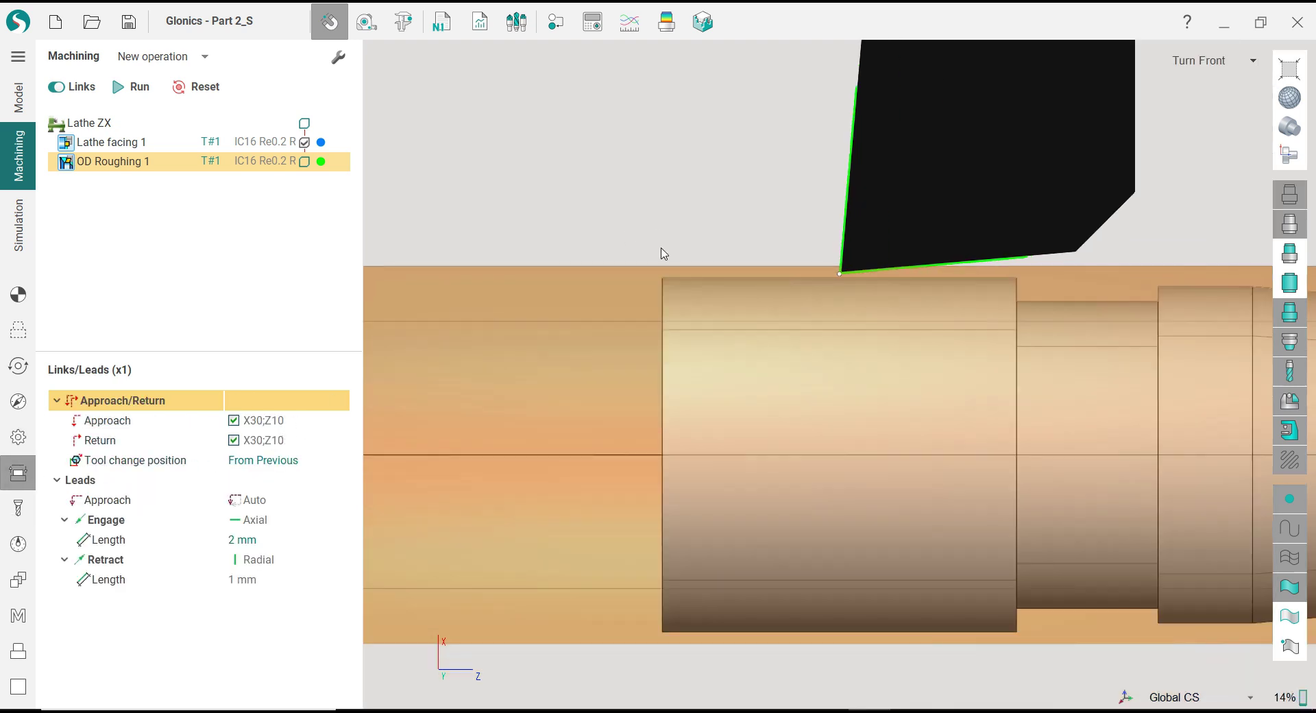
click(18, 330)
scroll(657, 263, up, 5)
scroll(597, 289, up, 2)
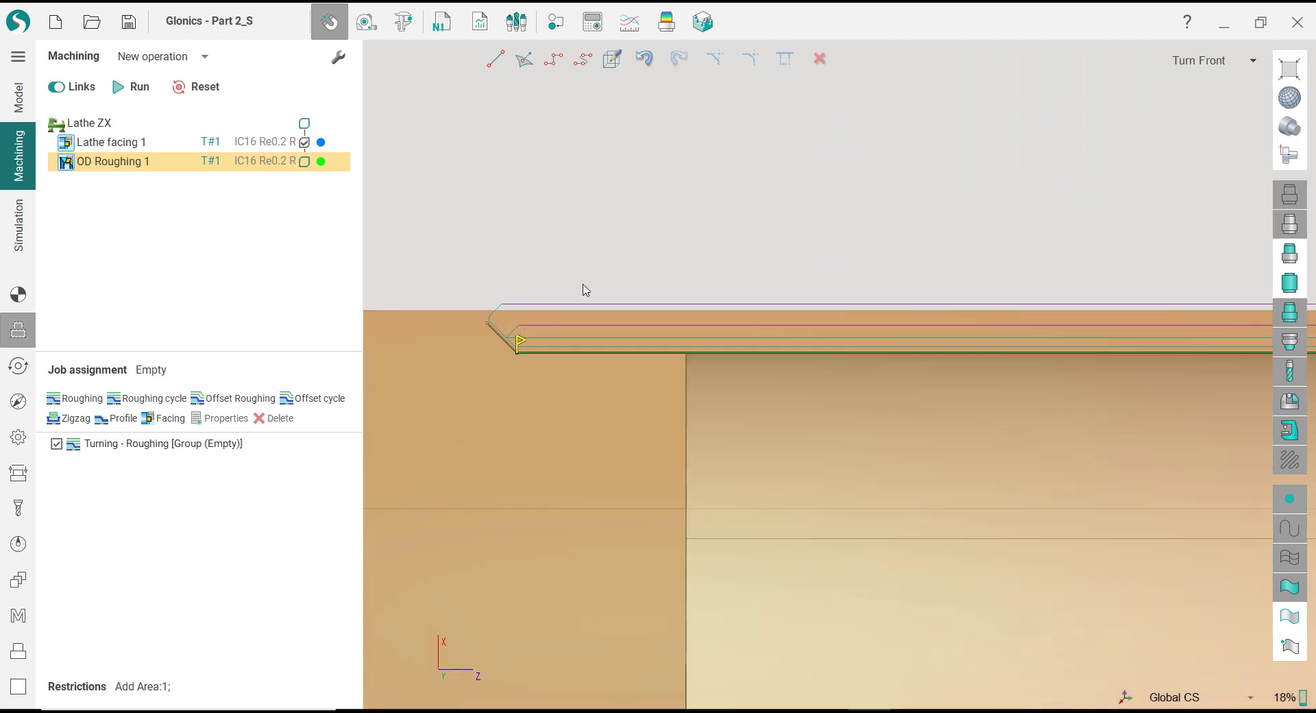
scroll(525, 336, up, 2)
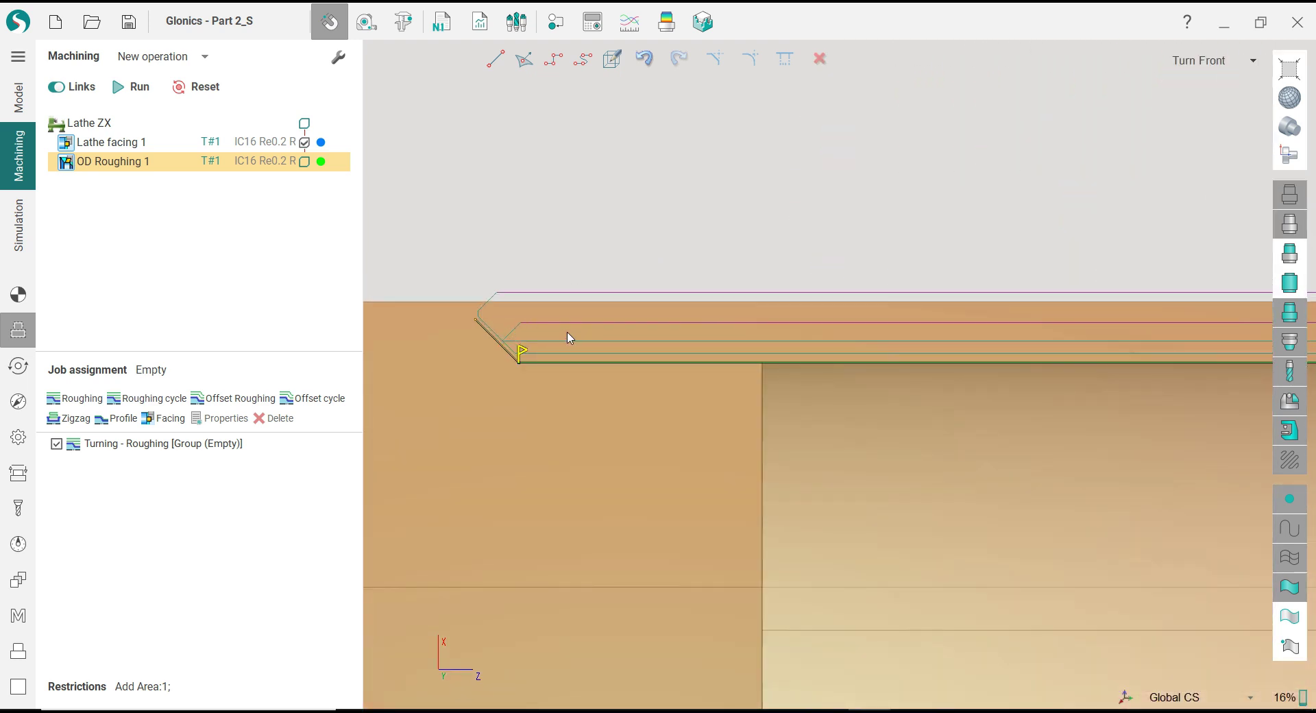
click(496, 338)
click(506, 315)
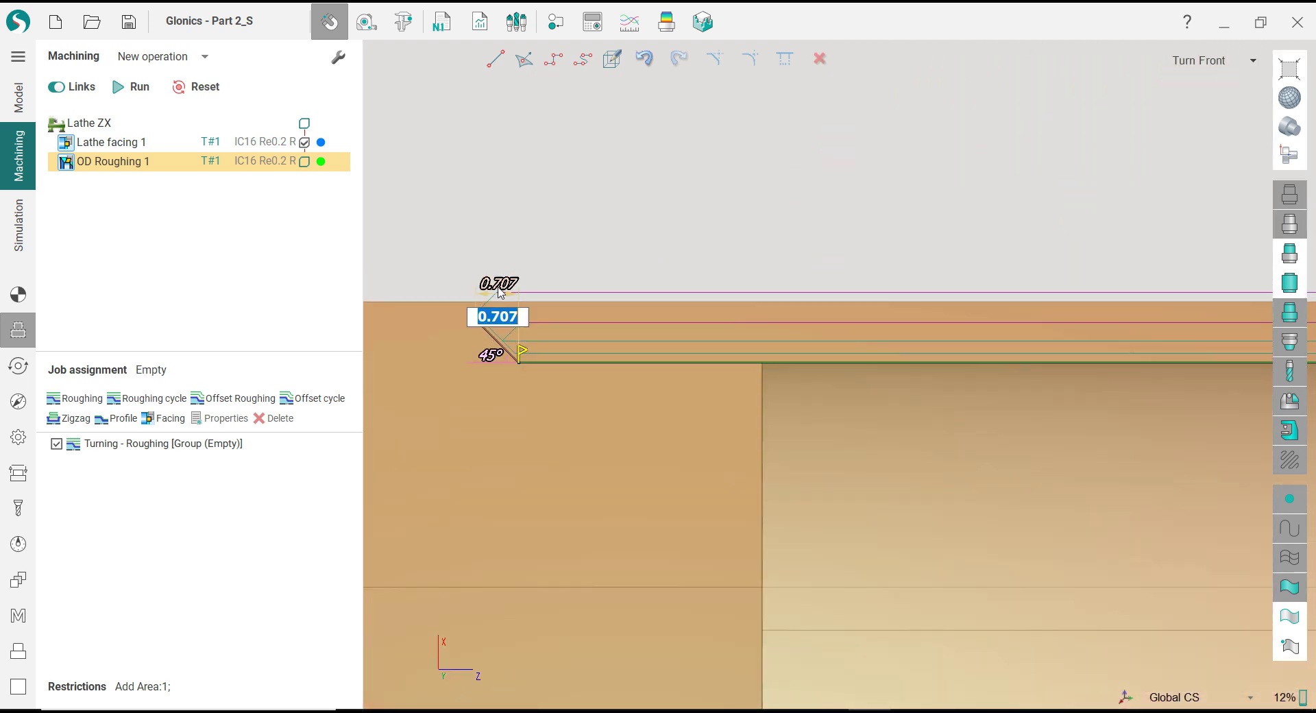
text(1)
key(Return)
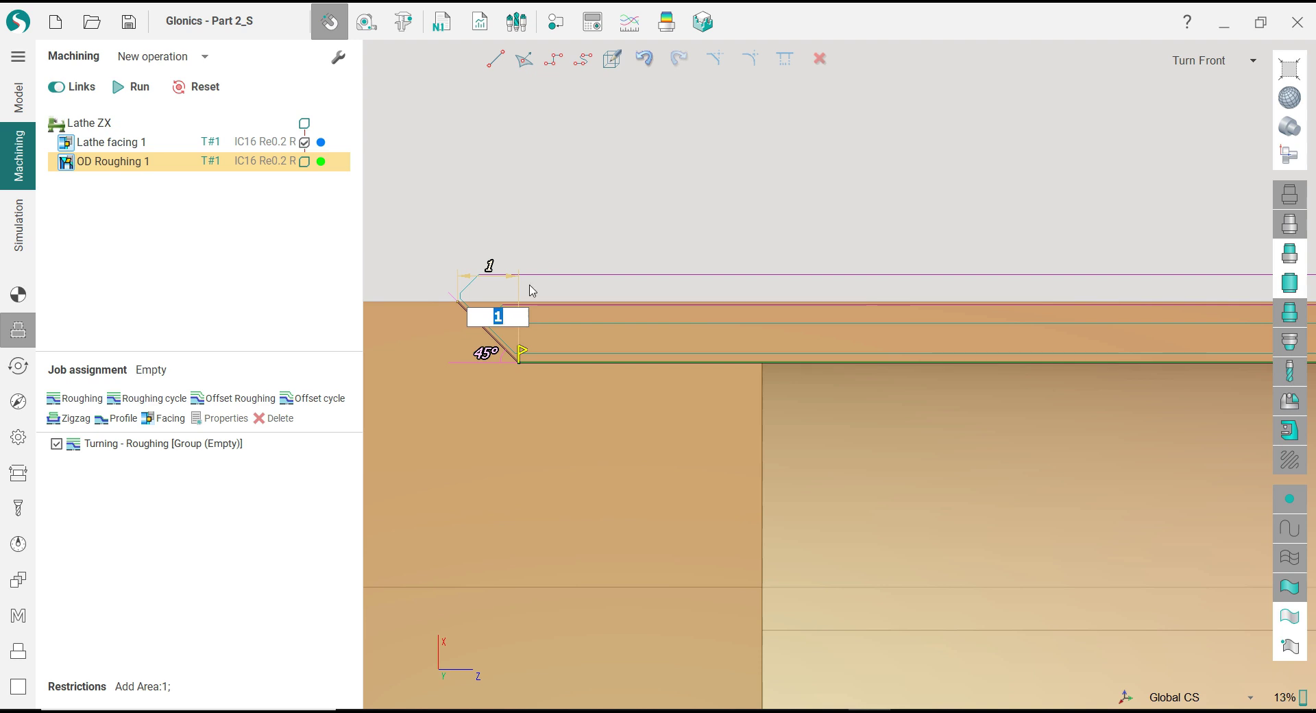
click(586, 214)
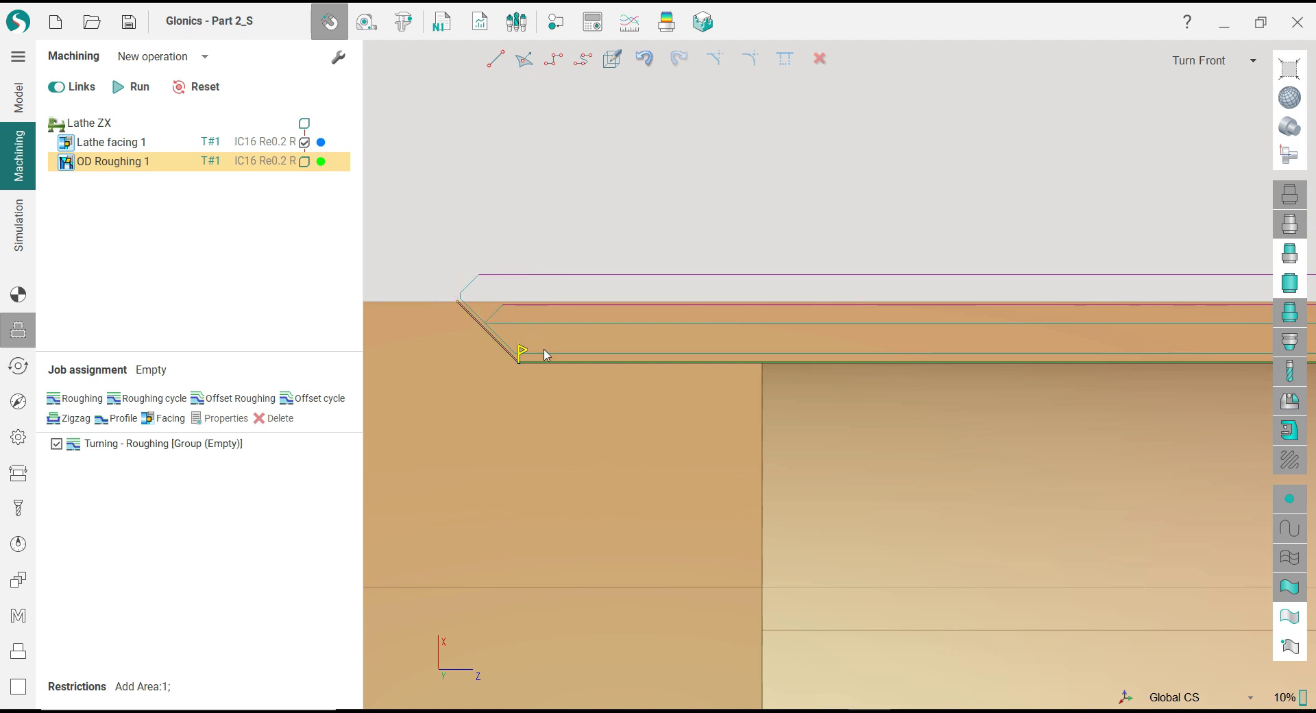
Step: Calculate the OD Roughing toolpath and examine its passes along the stepped diameters and the front taper
scroll(548, 343, down, 5)
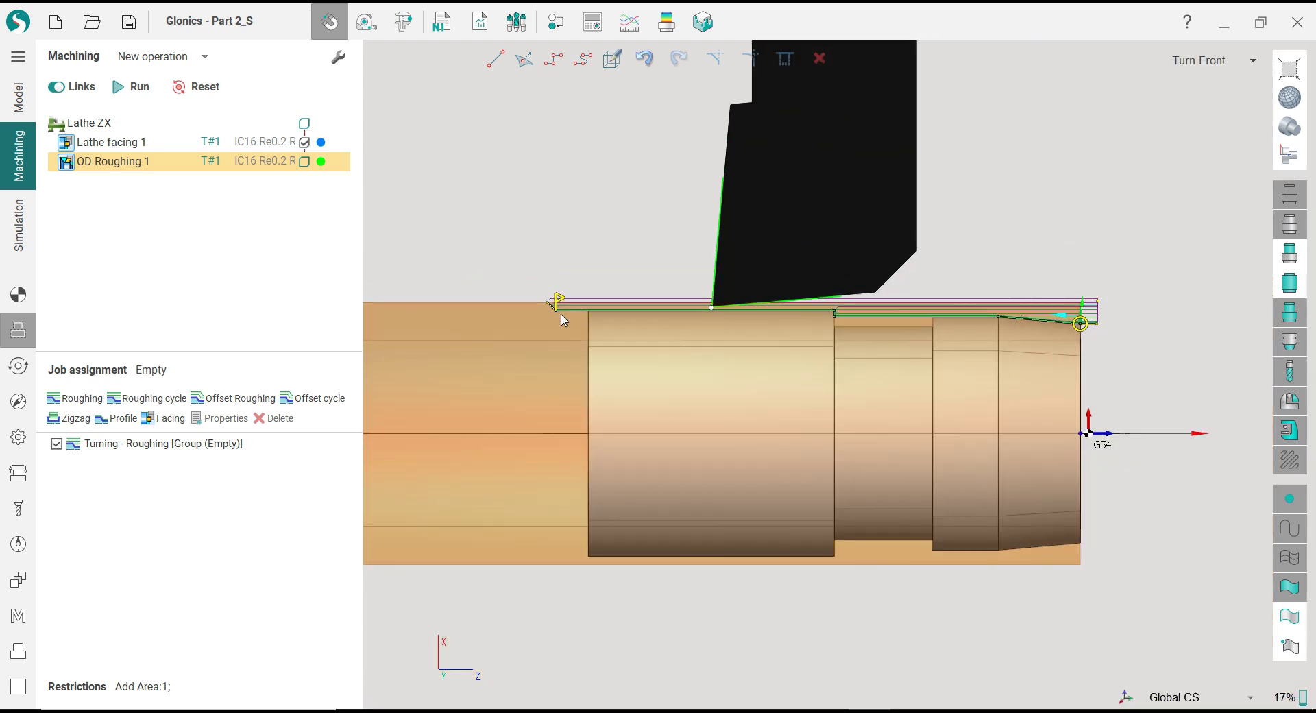
click(138, 89)
scroll(584, 234, down, 3)
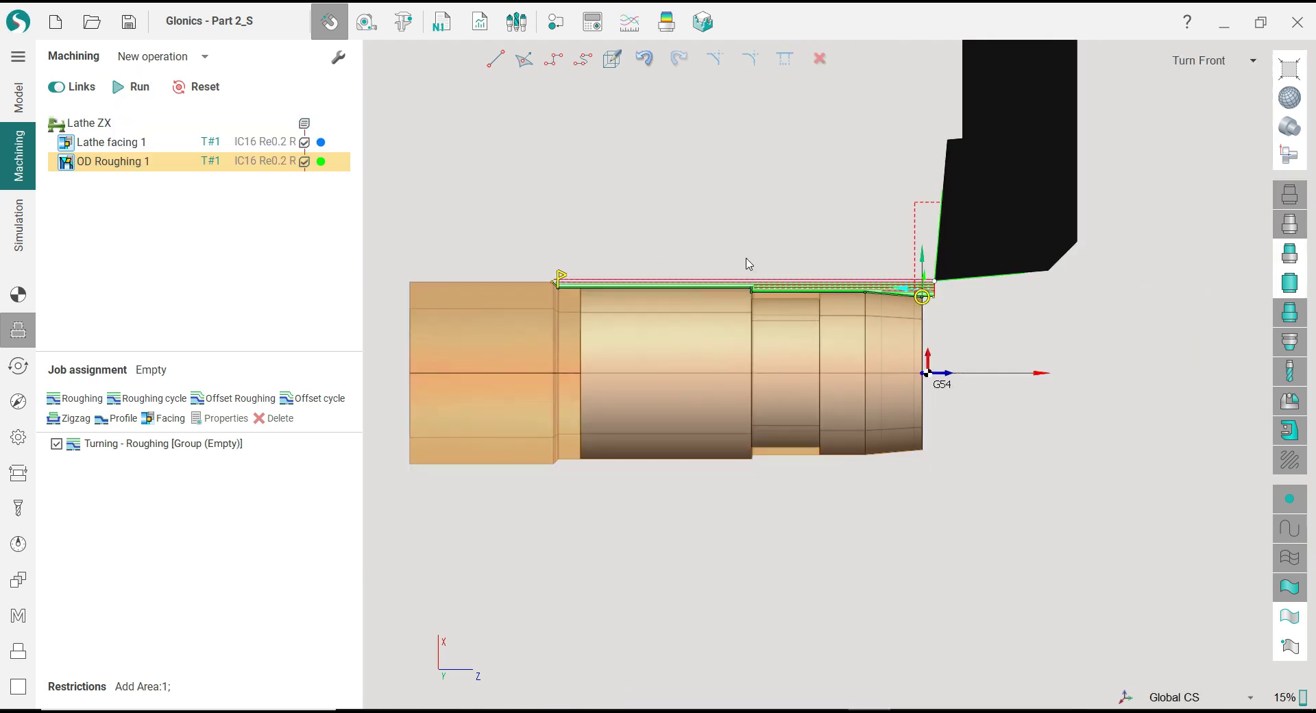
scroll(735, 256, up, 1)
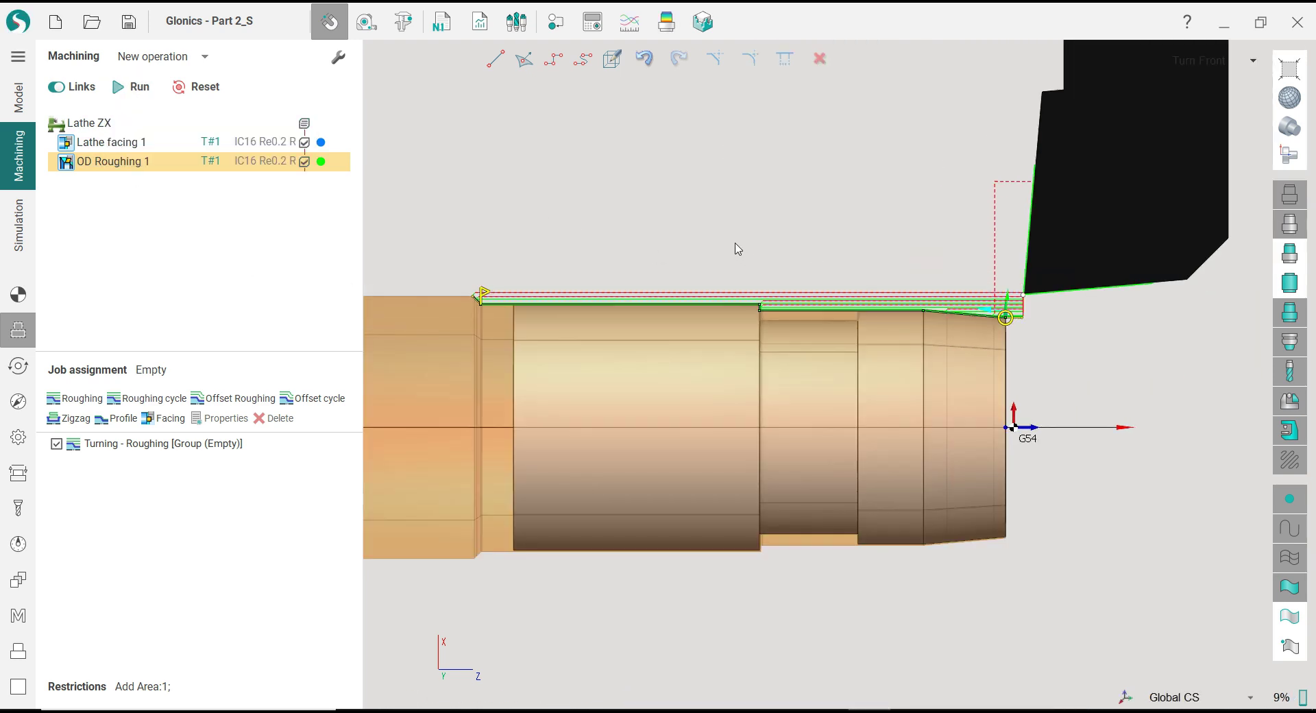
scroll(802, 326, up, 2)
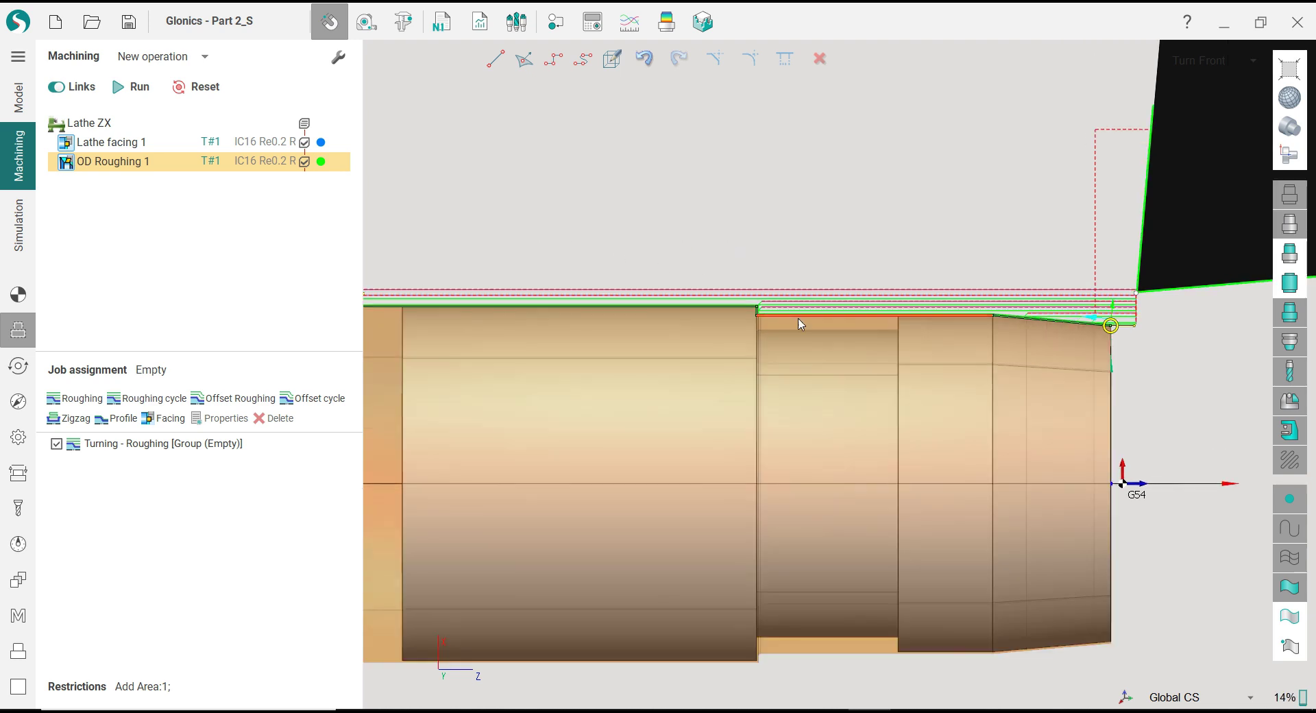
scroll(811, 330, down, 3)
scroll(810, 322, up, 2)
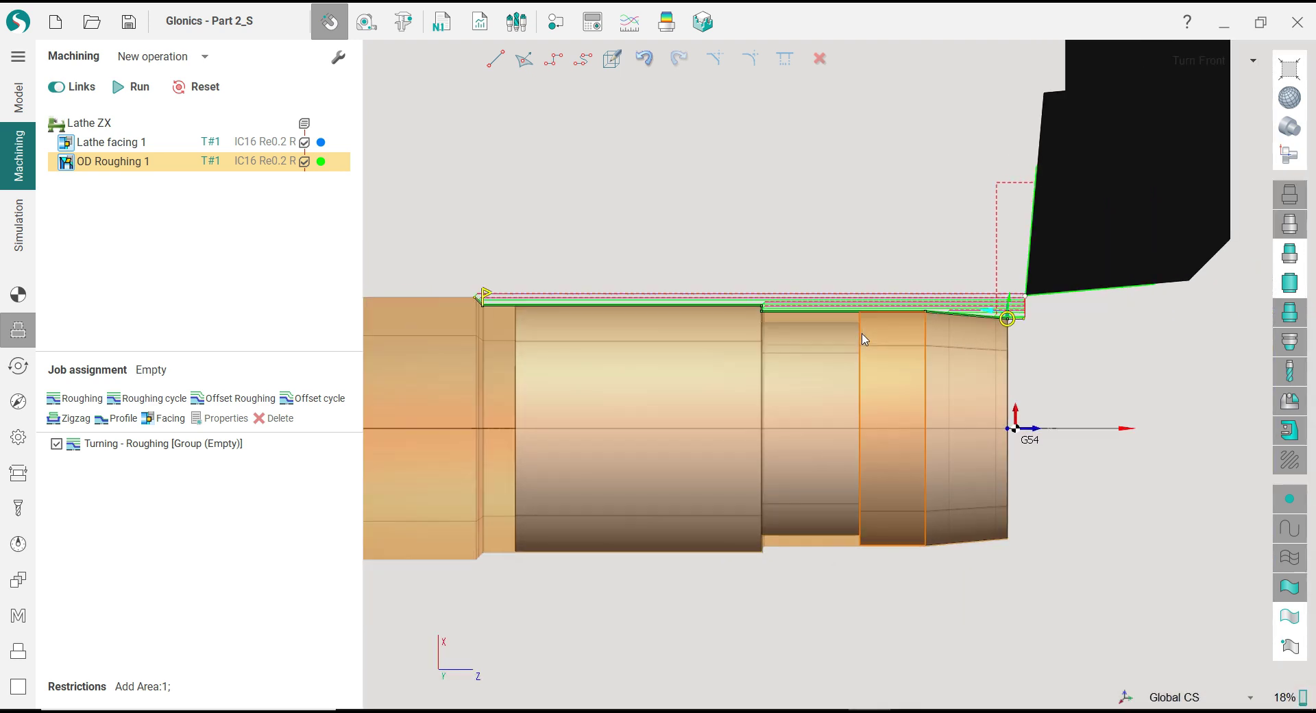
scroll(754, 316, up, 3)
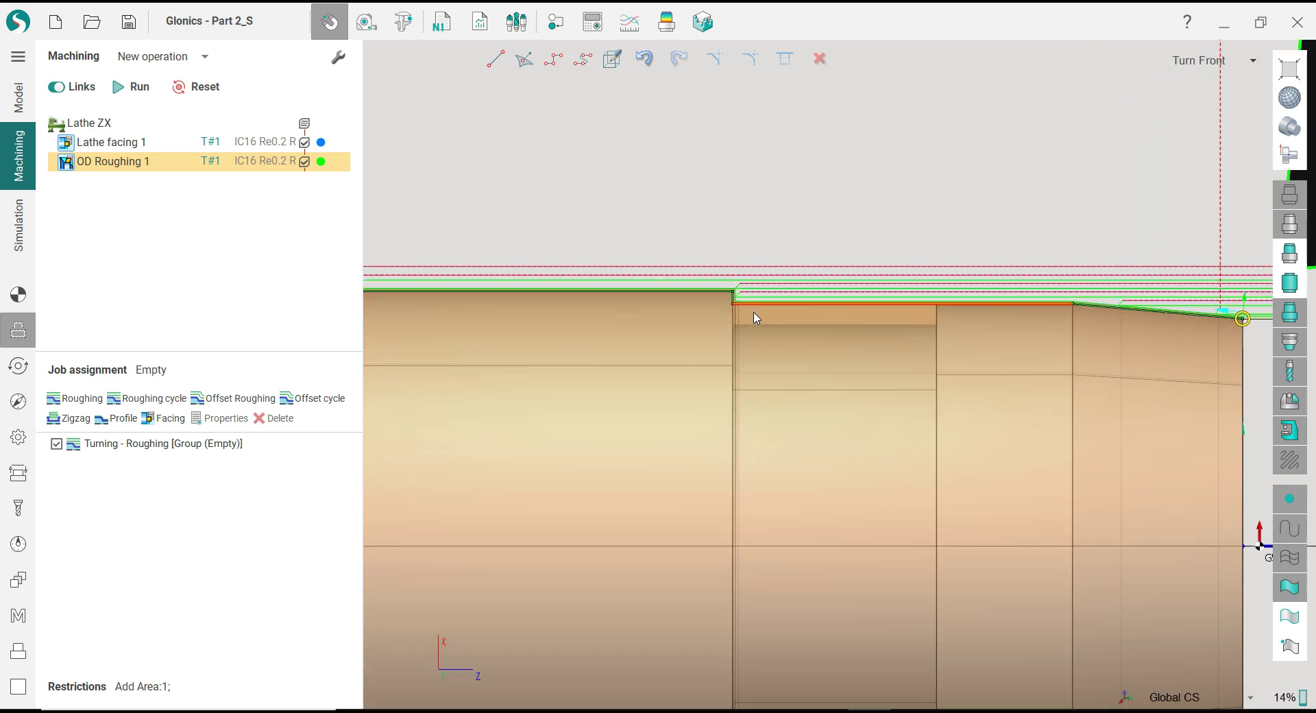
scroll(859, 295, down, 2)
scroll(860, 287, down, 2)
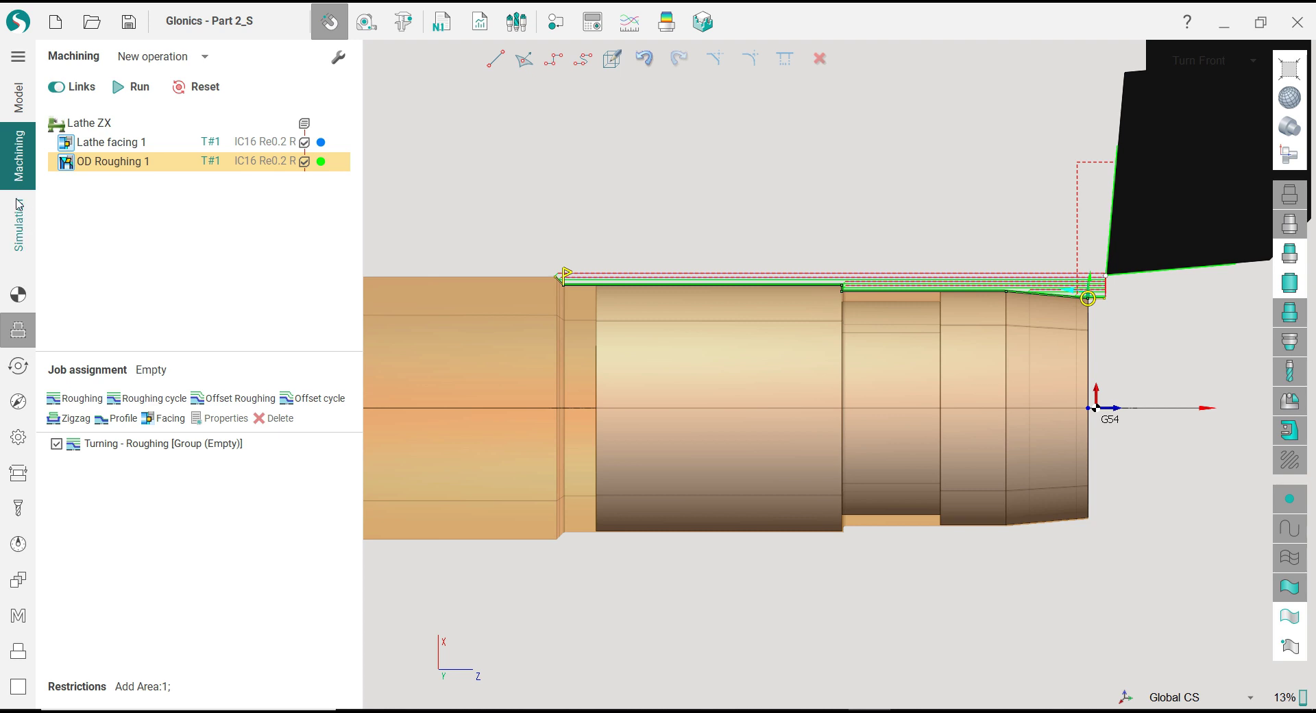
scroll(1096, 294, up, 1)
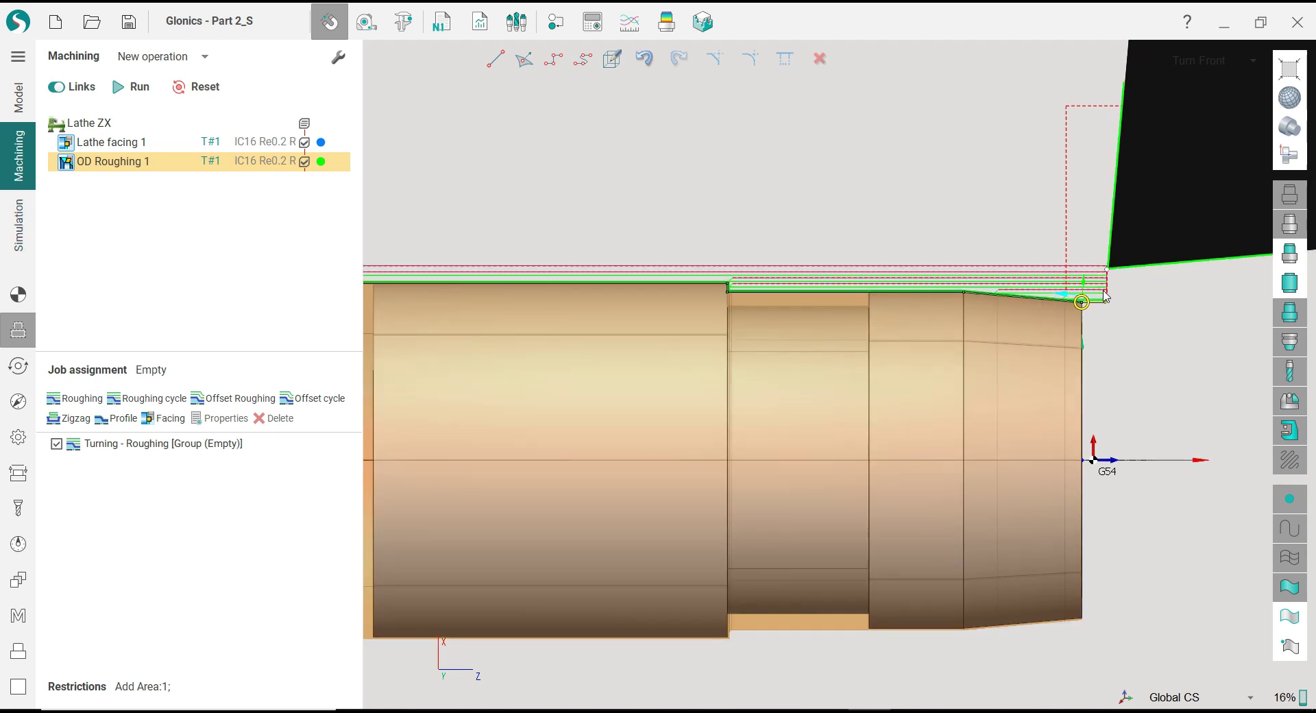
scroll(1096, 298, down, 1)
scroll(1006, 295, down, 2)
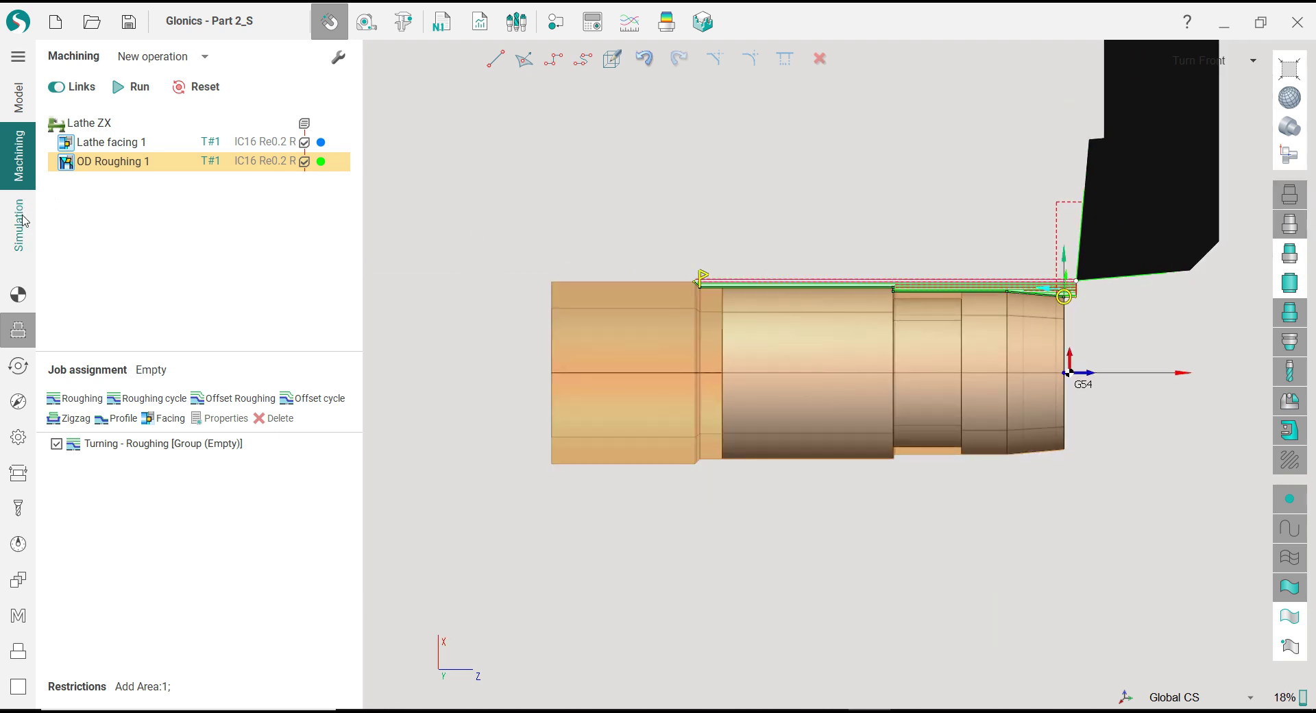
Step: Add an OD Grooving lathe operation and set its display colour to blue
click(204, 56)
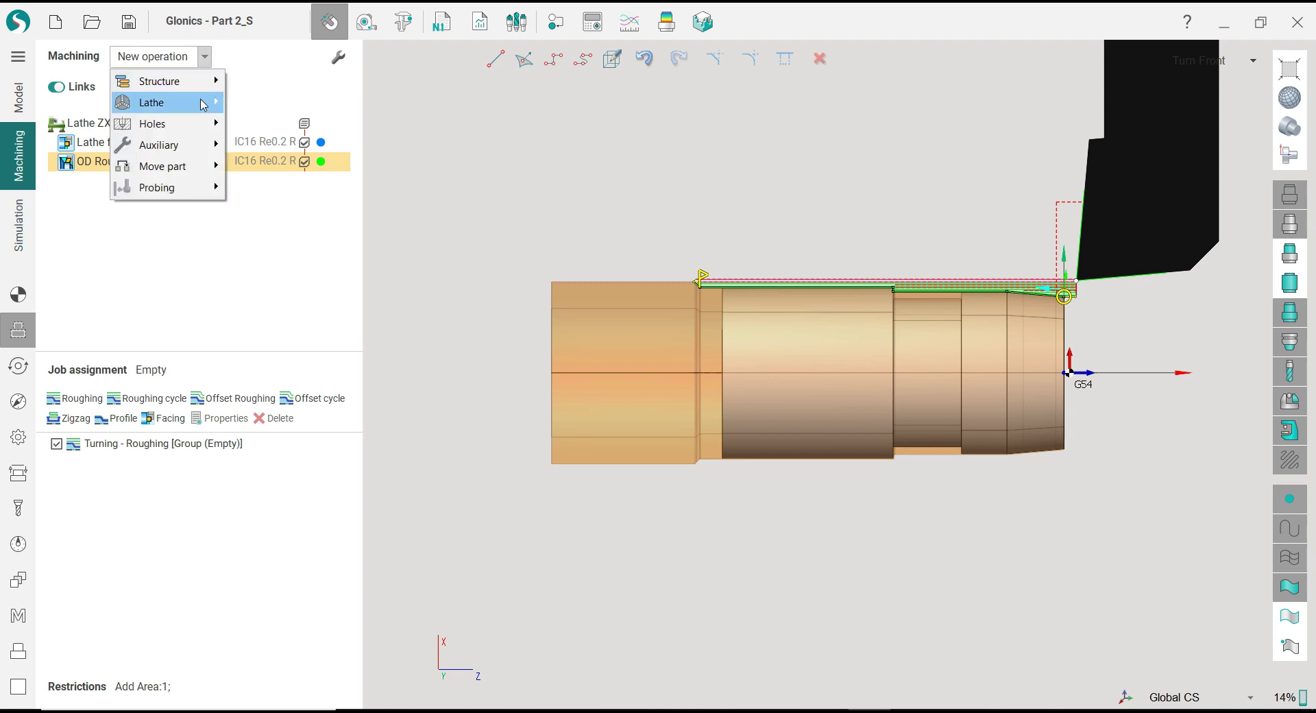
mouse_move(201, 107)
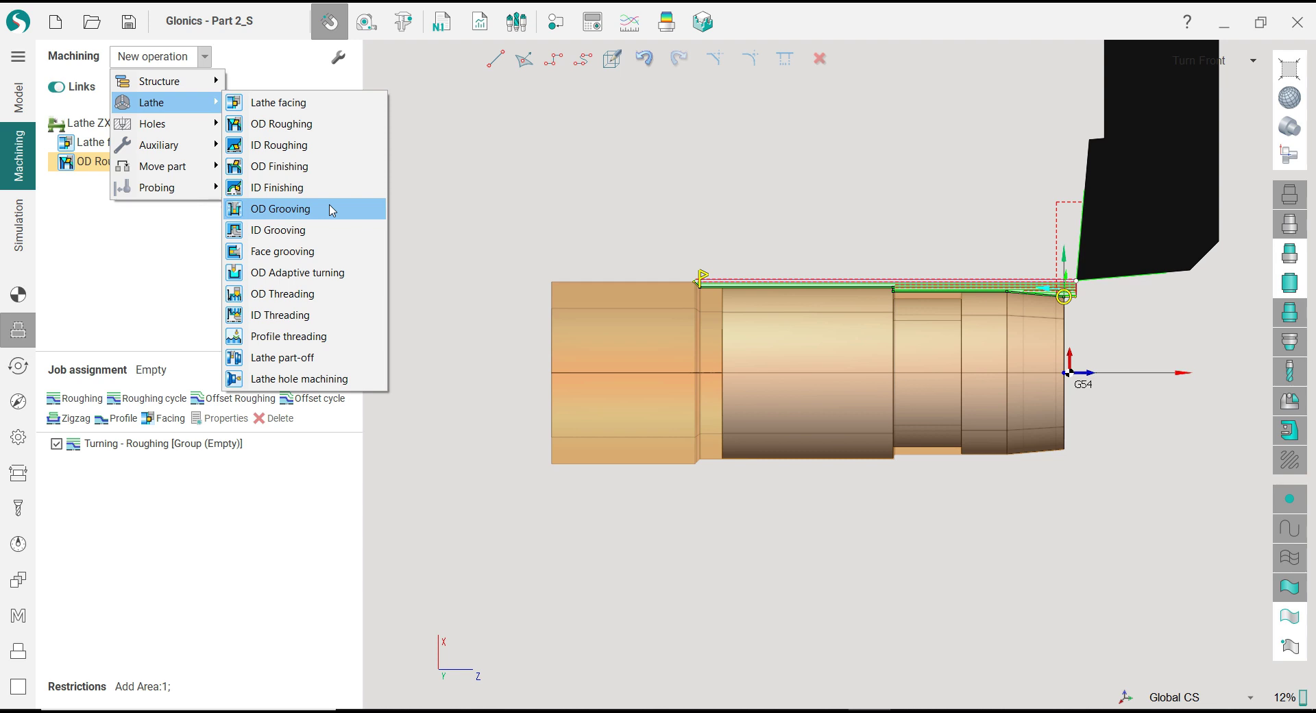
click(331, 210)
scroll(997, 283, up, 3)
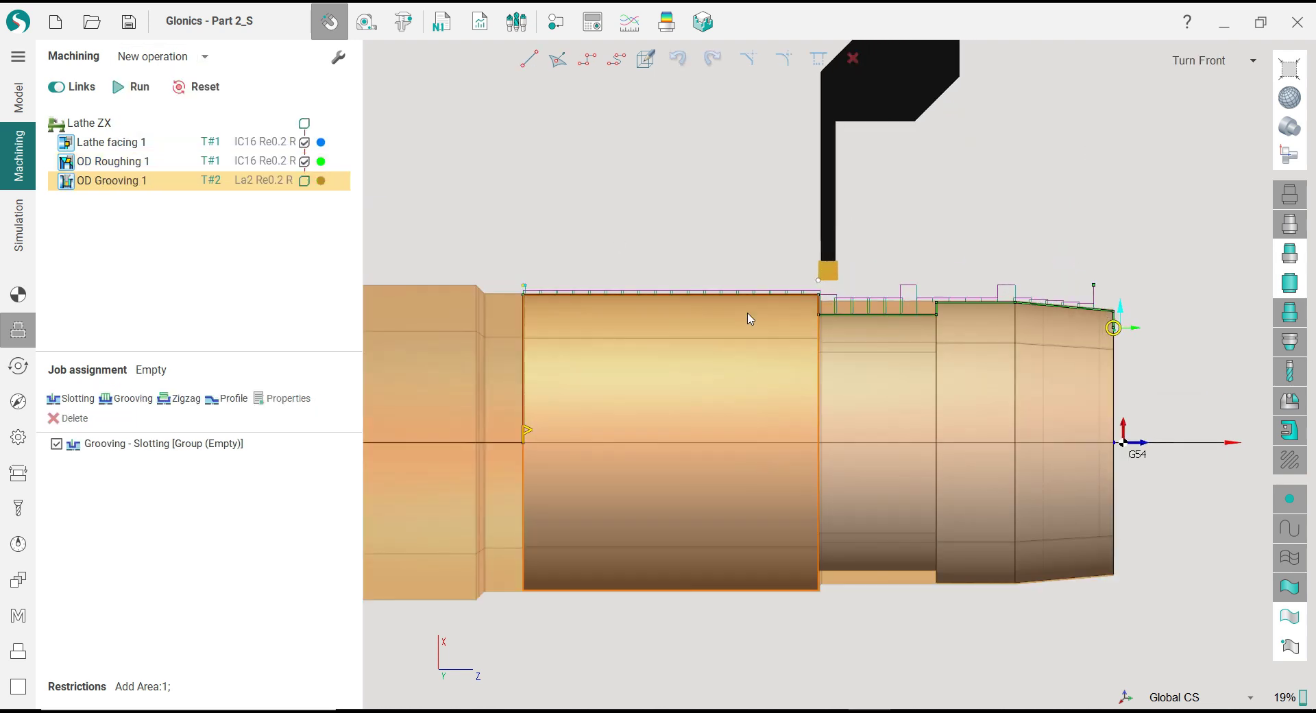
click(321, 182)
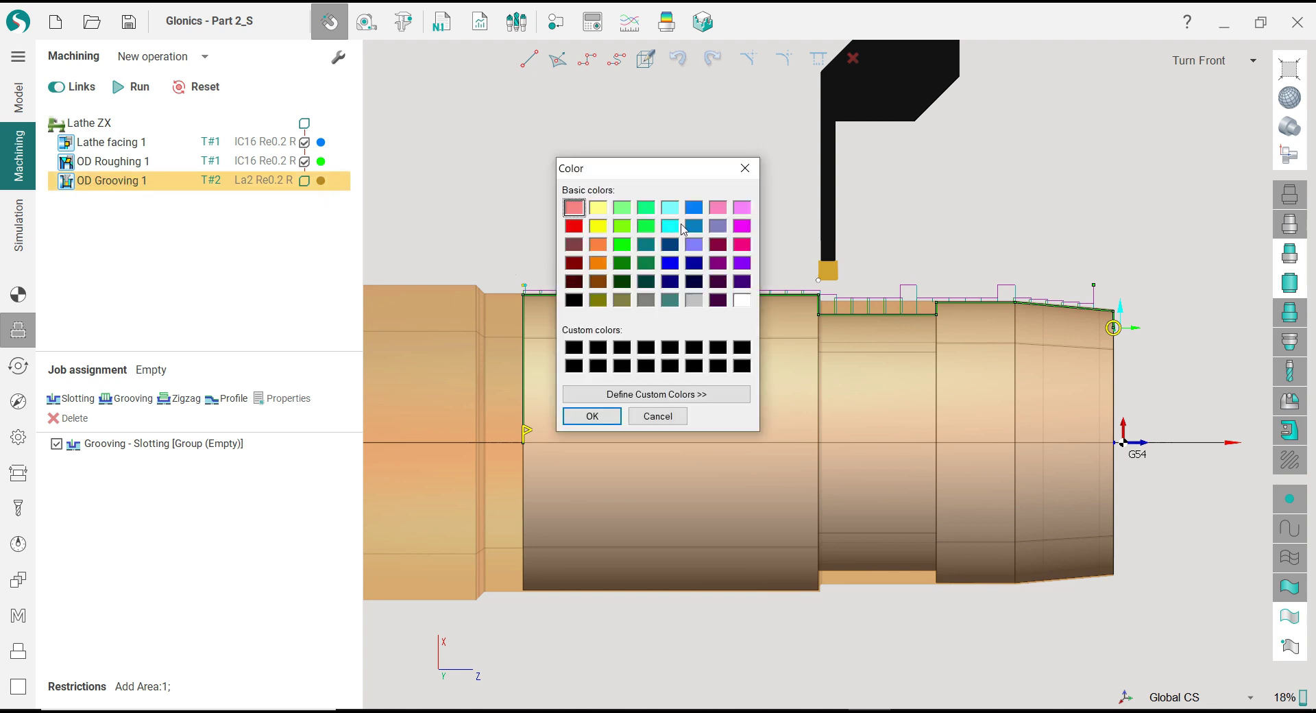
click(693, 207)
click(592, 415)
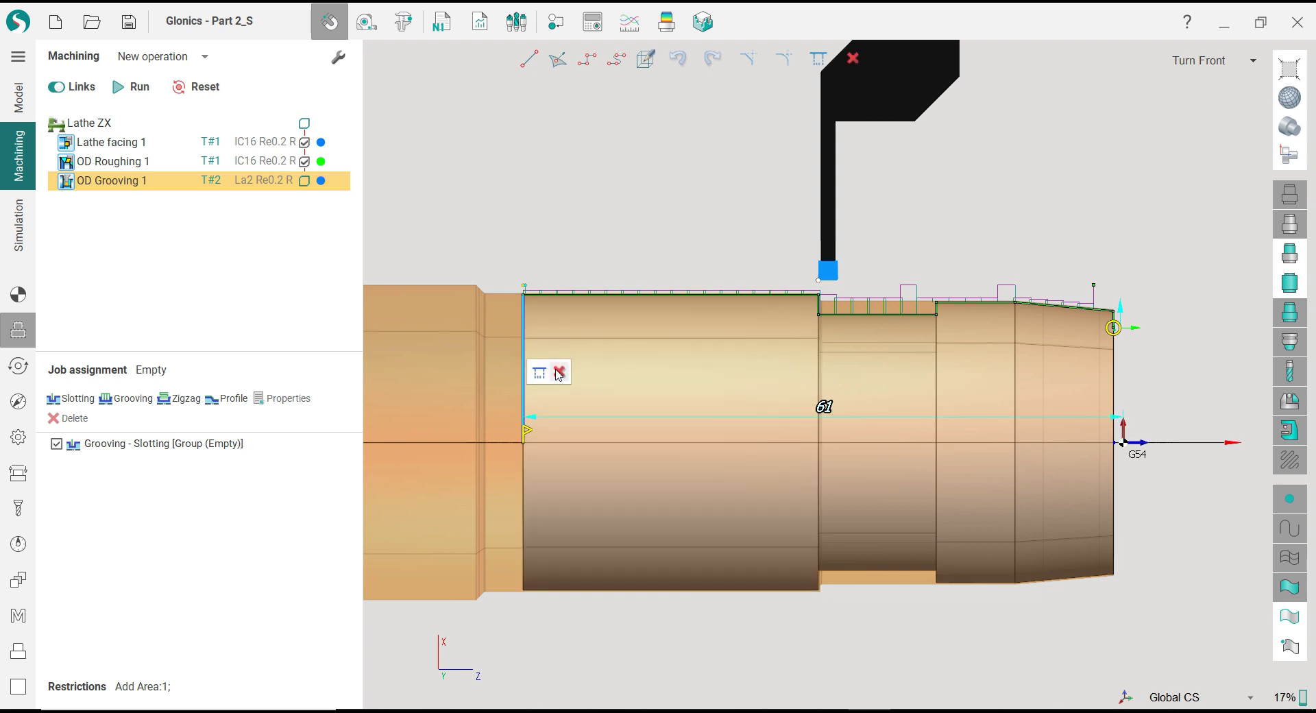
Step: Remove the rear Ø30 cylinder, front face, front taper and Ø28.5 cylinder from the OD Grooving contour, keeping only the groove
click(584, 294)
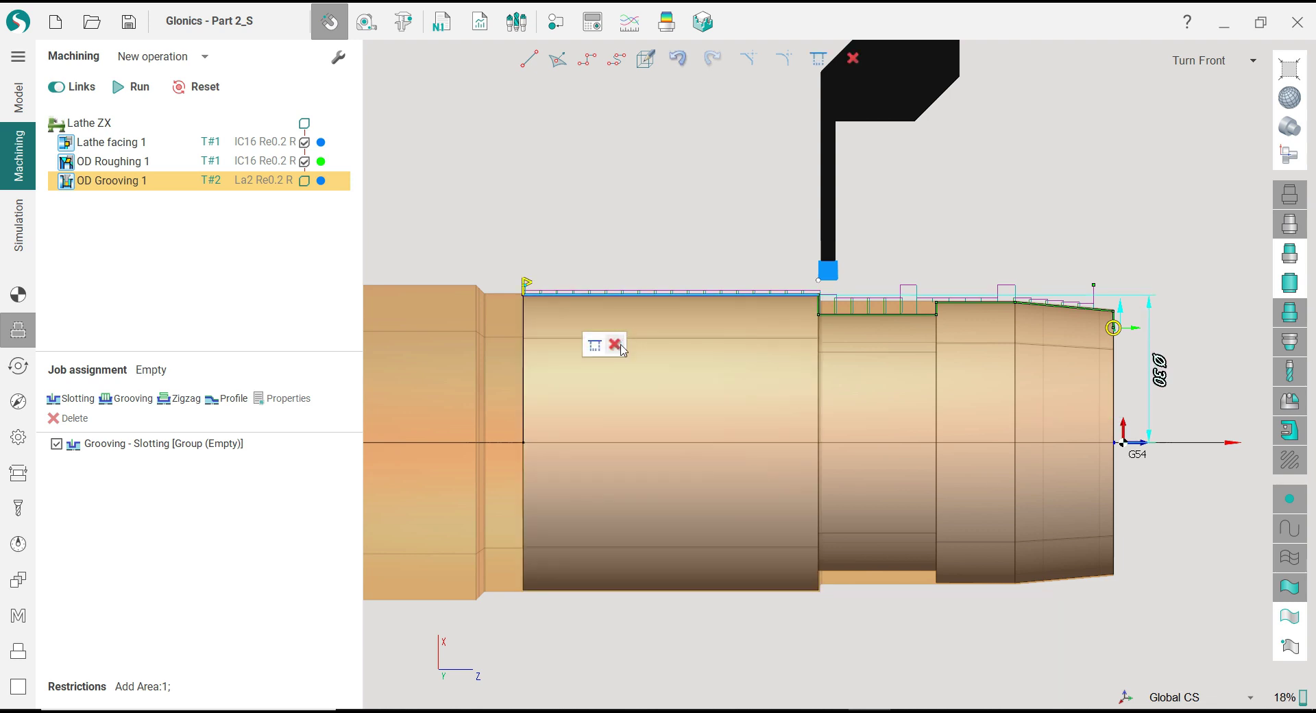
click(615, 344)
scroll(1163, 277, up, 2)
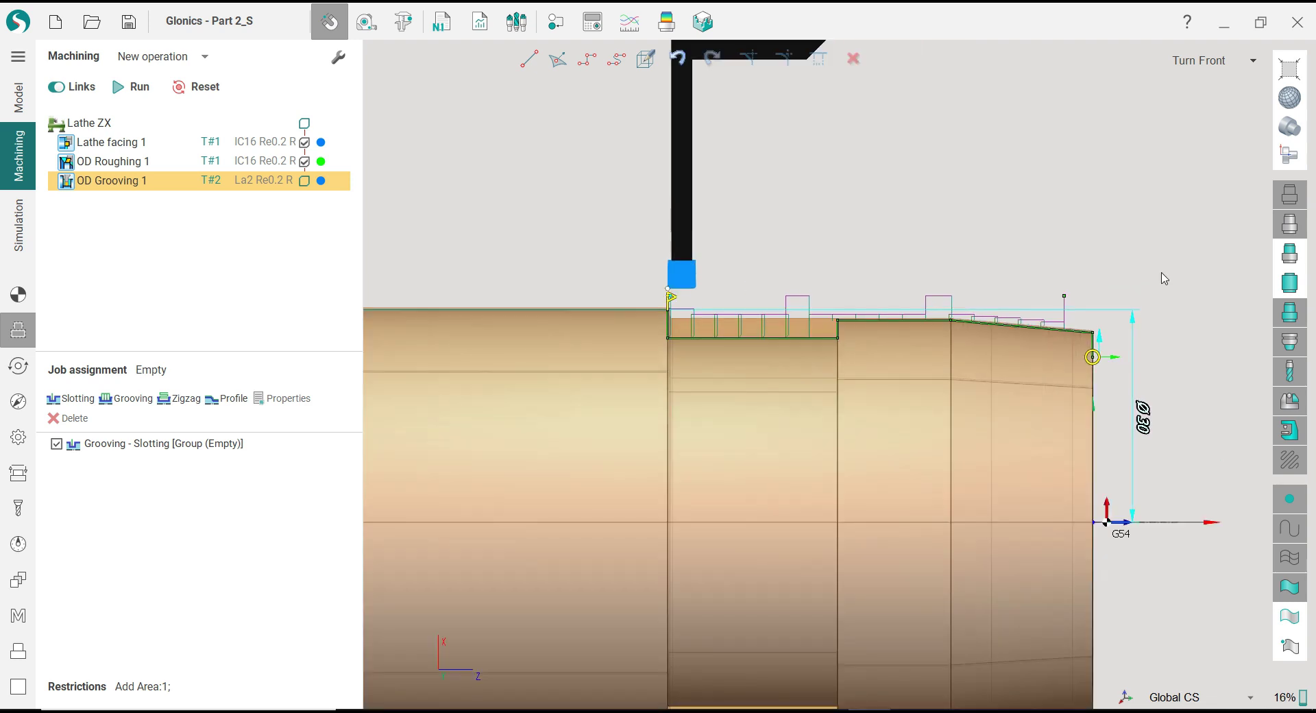
click(1094, 356)
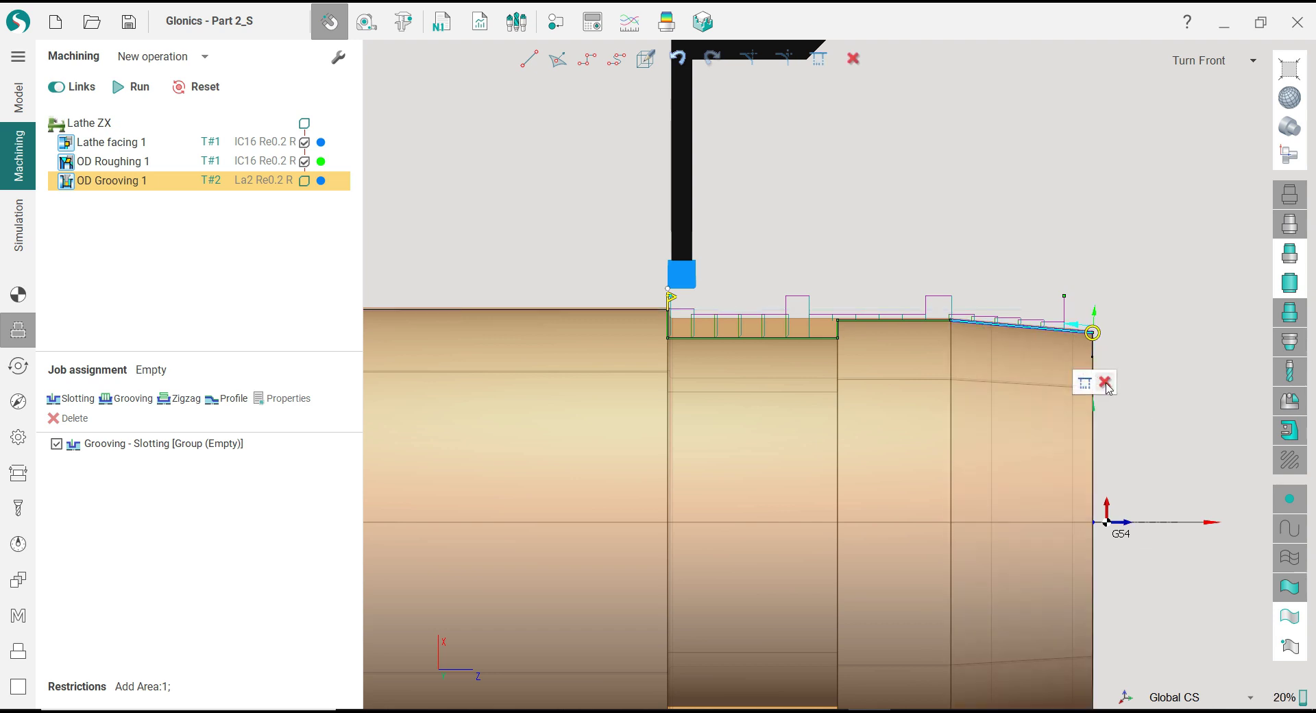
click(902, 322)
click(904, 327)
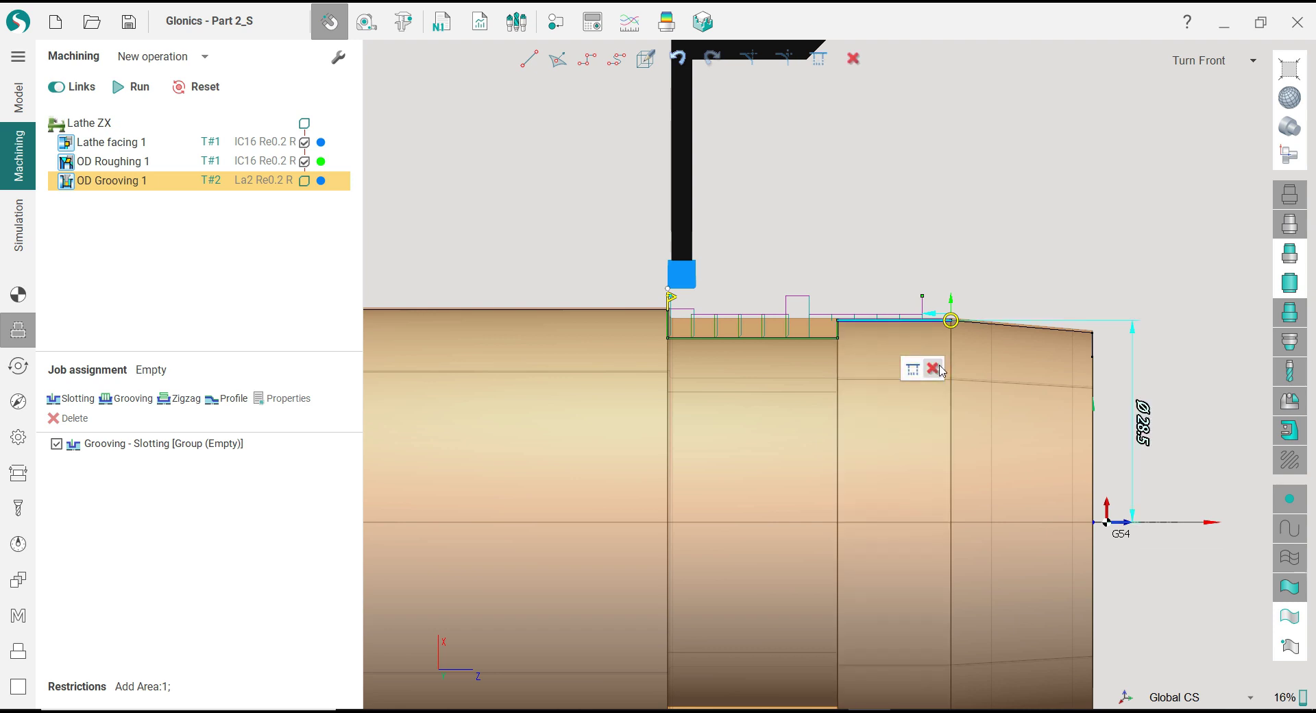
scroll(848, 296, up, 2)
scroll(849, 296, up, 1)
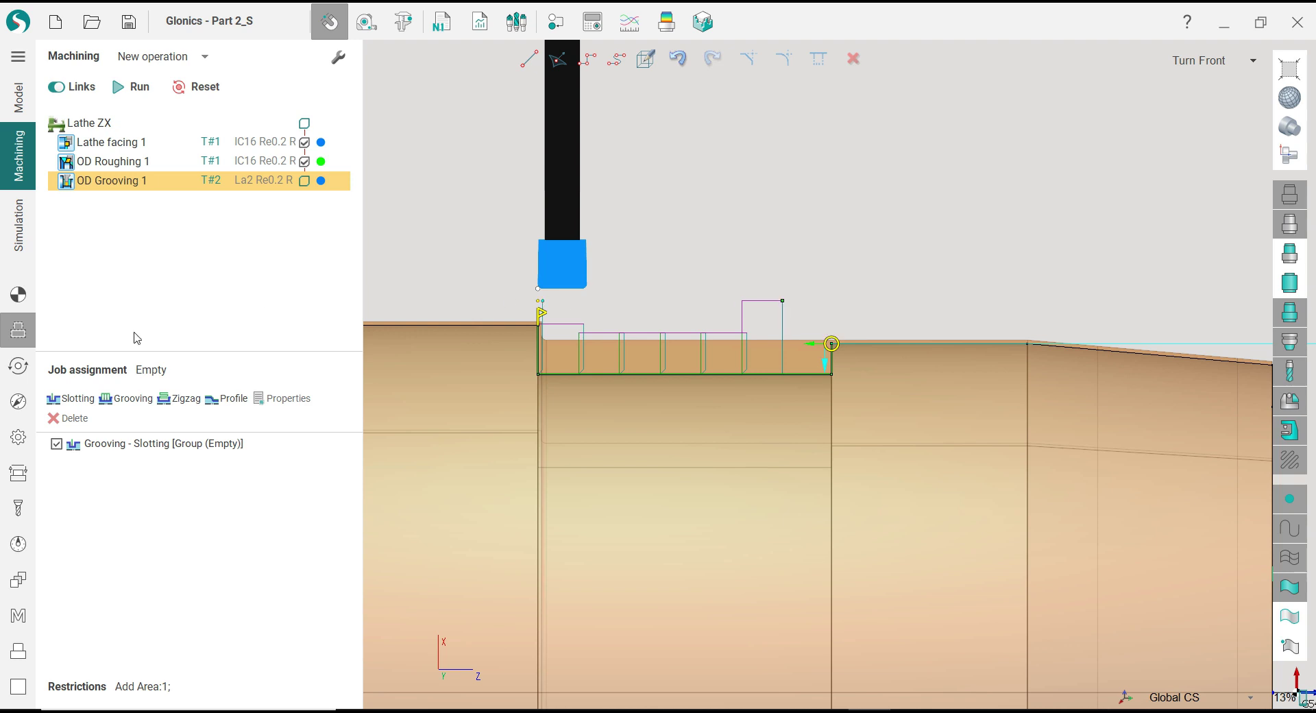
Step: Set the rough step in the OD Grooving cycle parameters to 50 percent
click(18, 369)
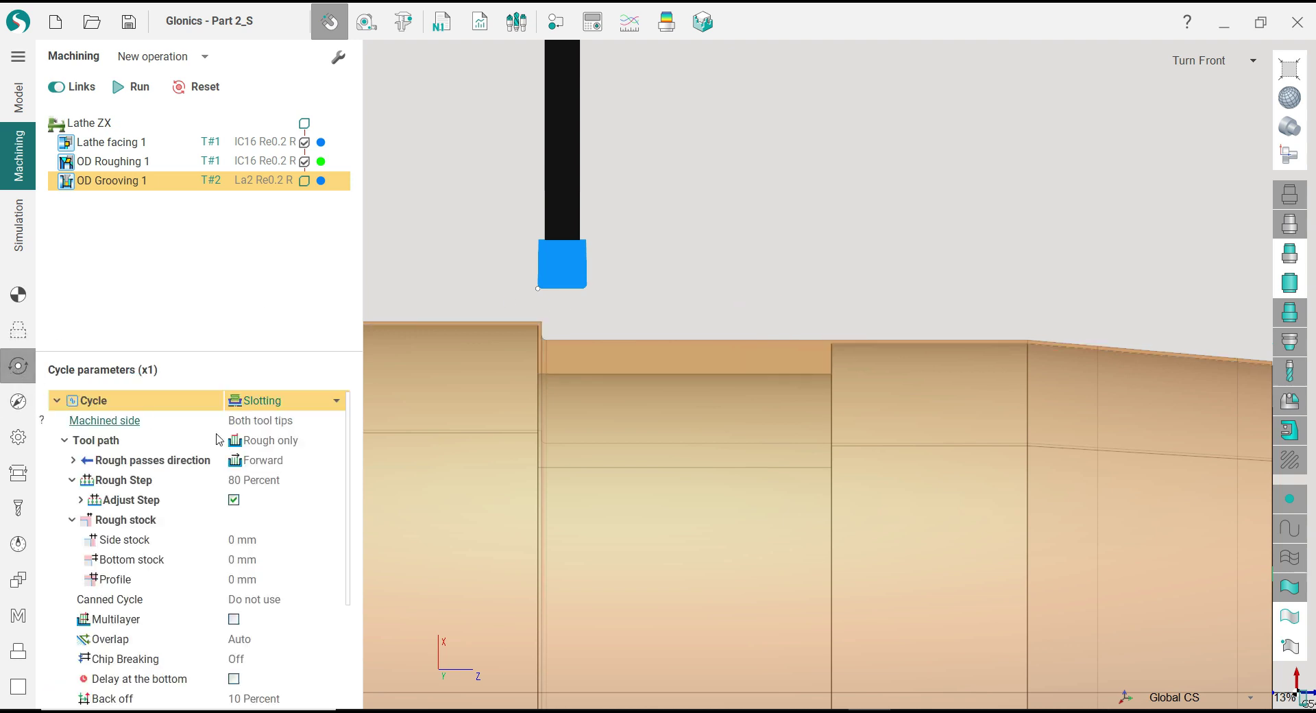
click(274, 482)
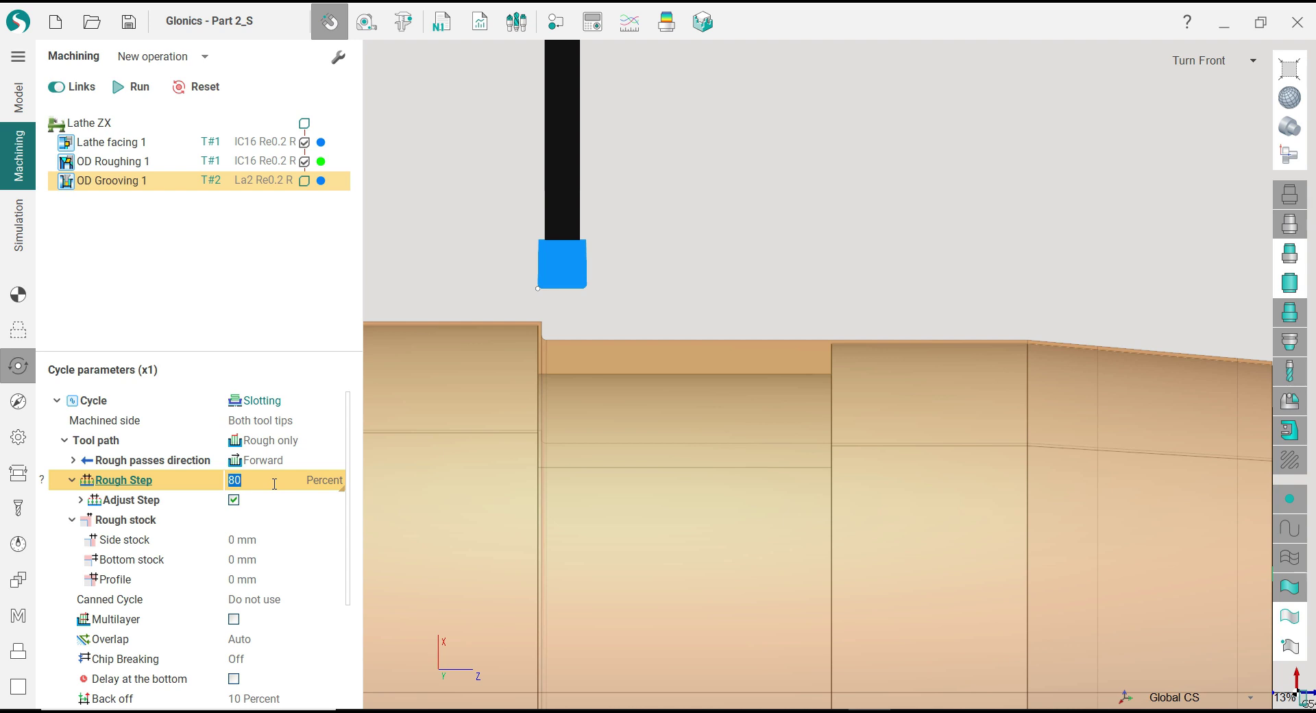
text(75)
key(Return)
text(50)
key(Return)
Step: Set the rough passes direction to From center, keeping the tool path on Rough only and the cycle on Slotting
click(267, 444)
click(267, 442)
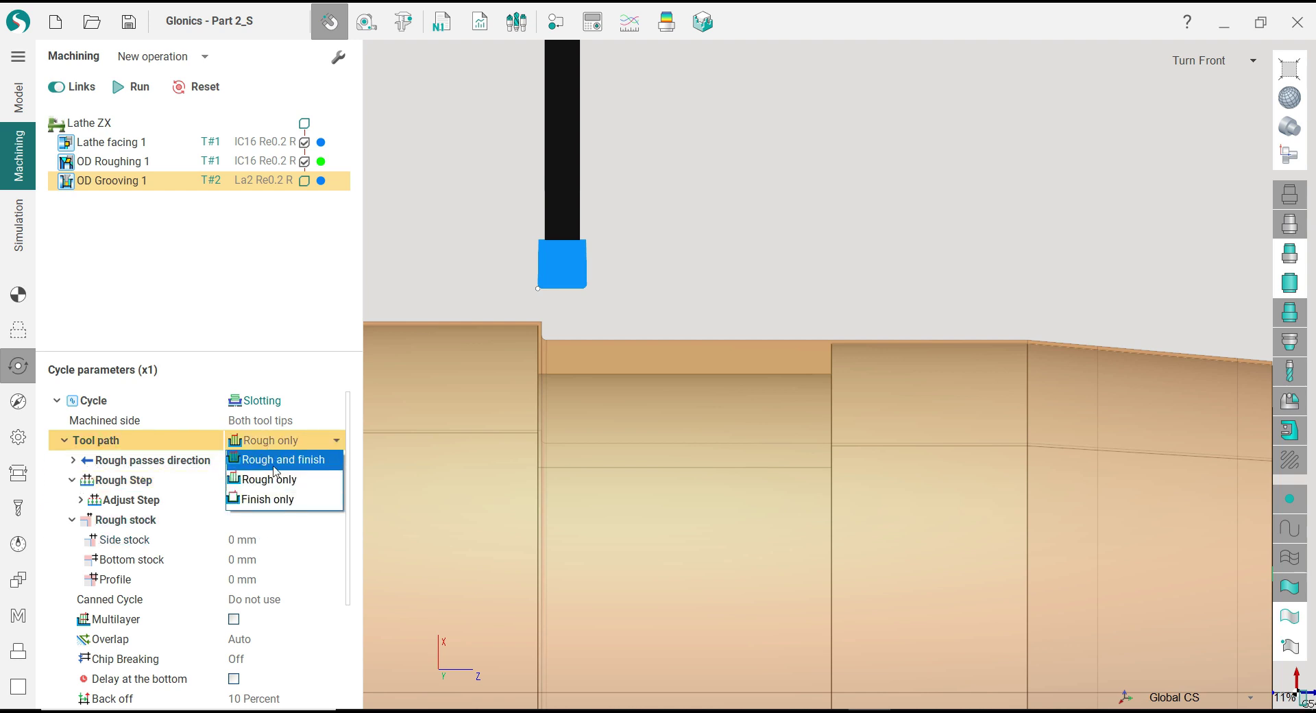
click(273, 474)
click(279, 465)
click(279, 463)
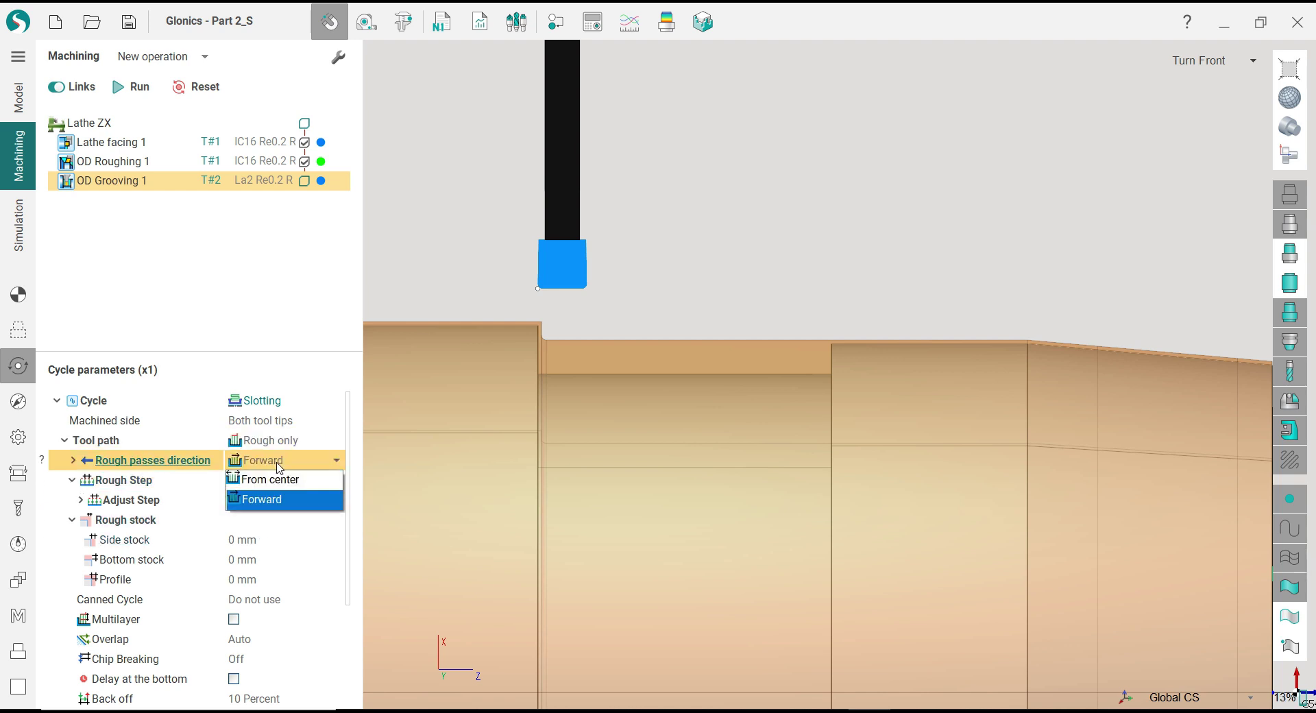
click(279, 480)
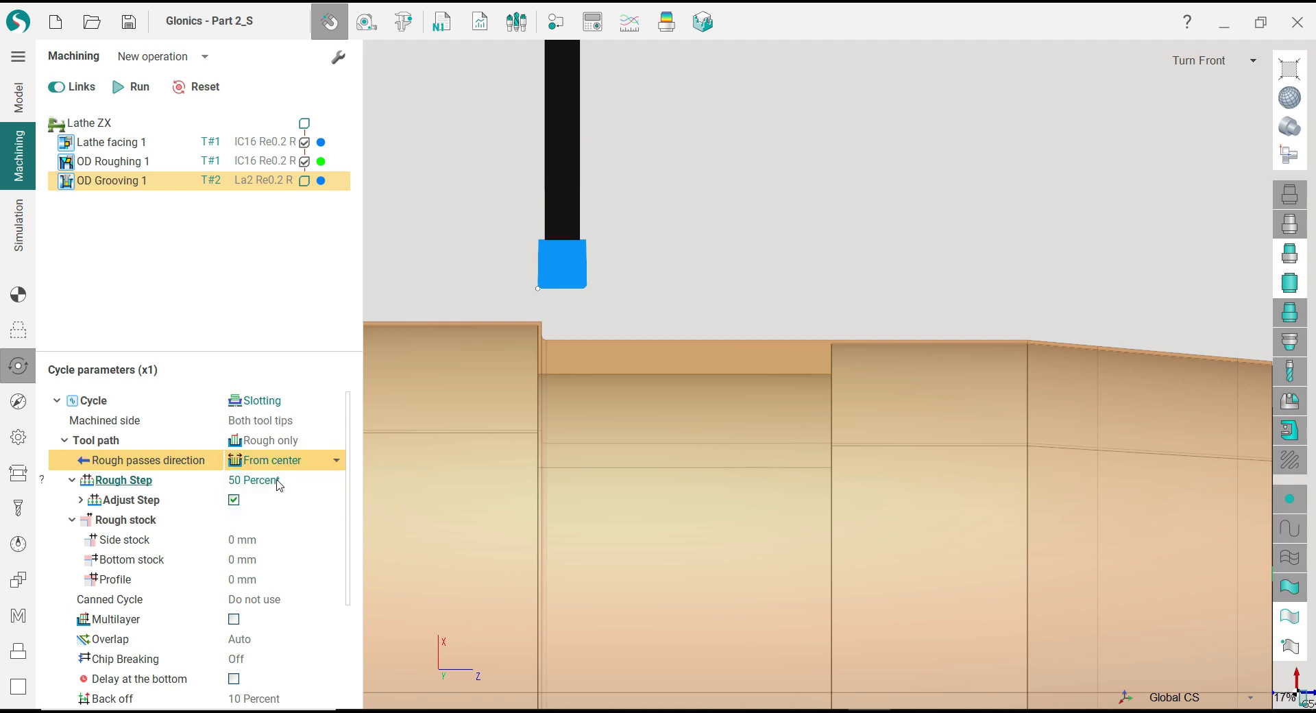
click(273, 403)
click(273, 403)
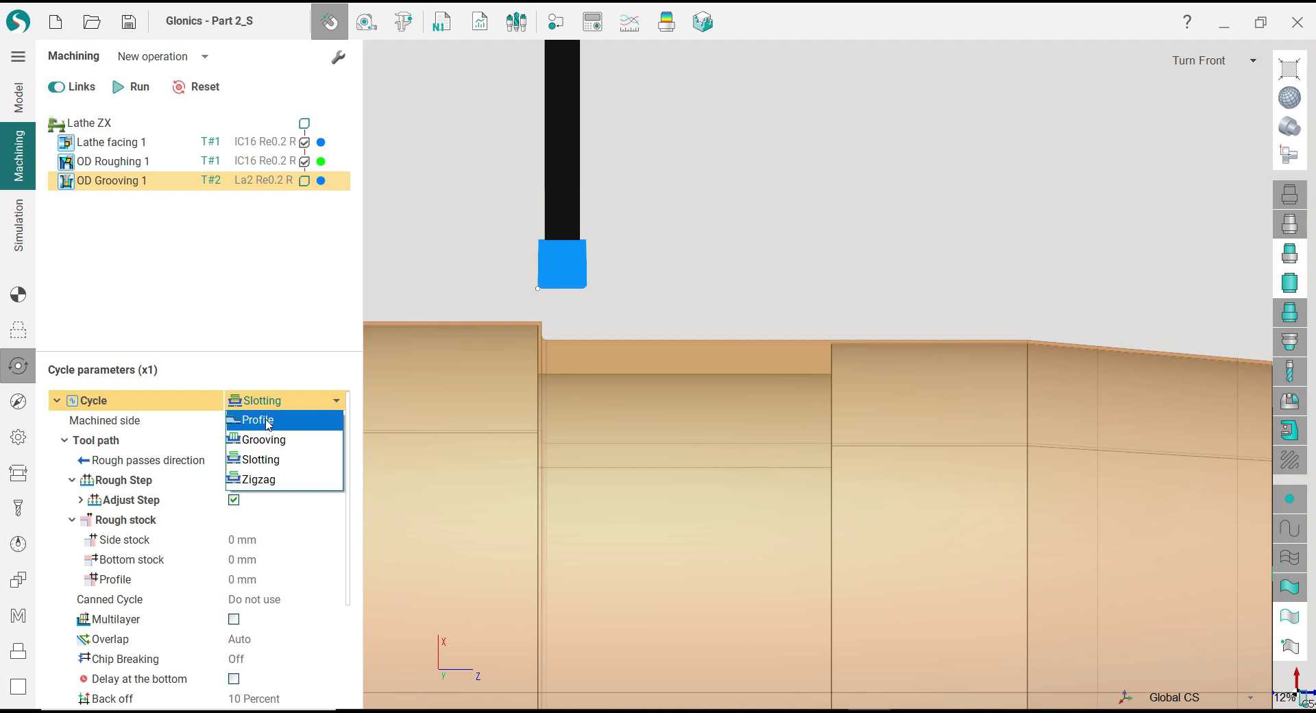
click(446, 277)
scroll(769, 279, down, 2)
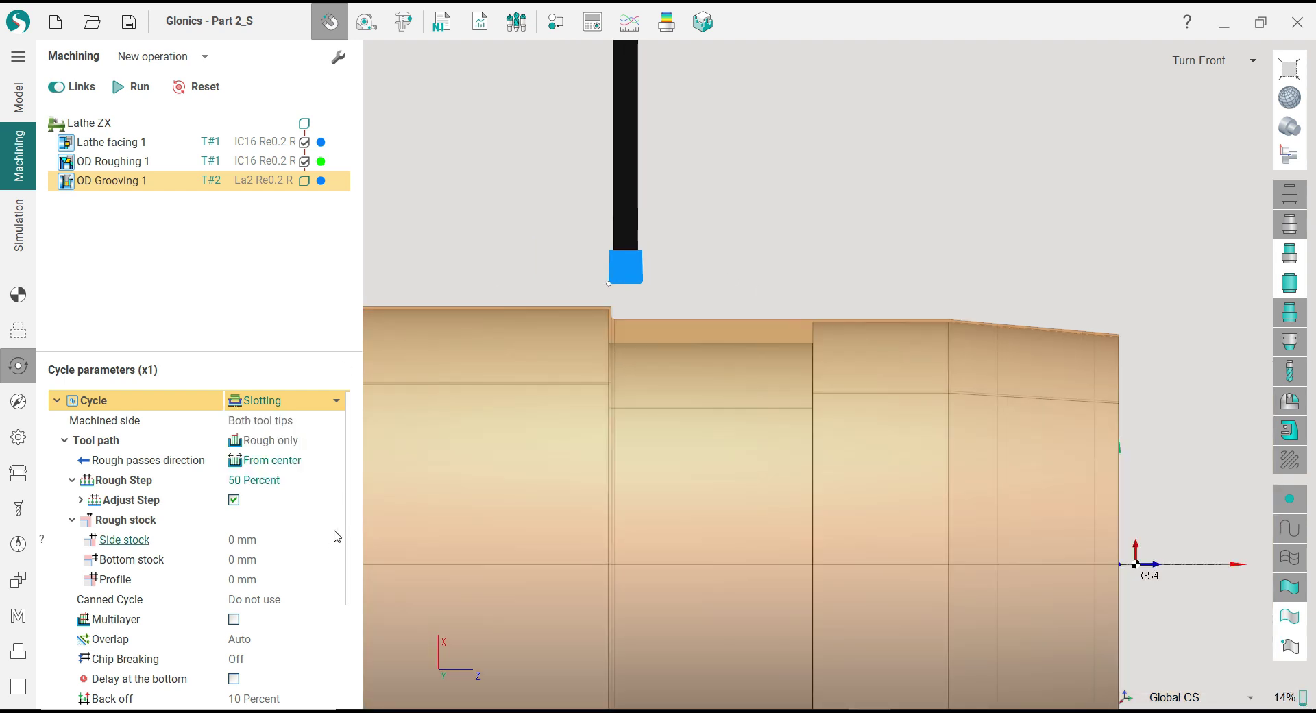
scroll(349, 548, down, 3)
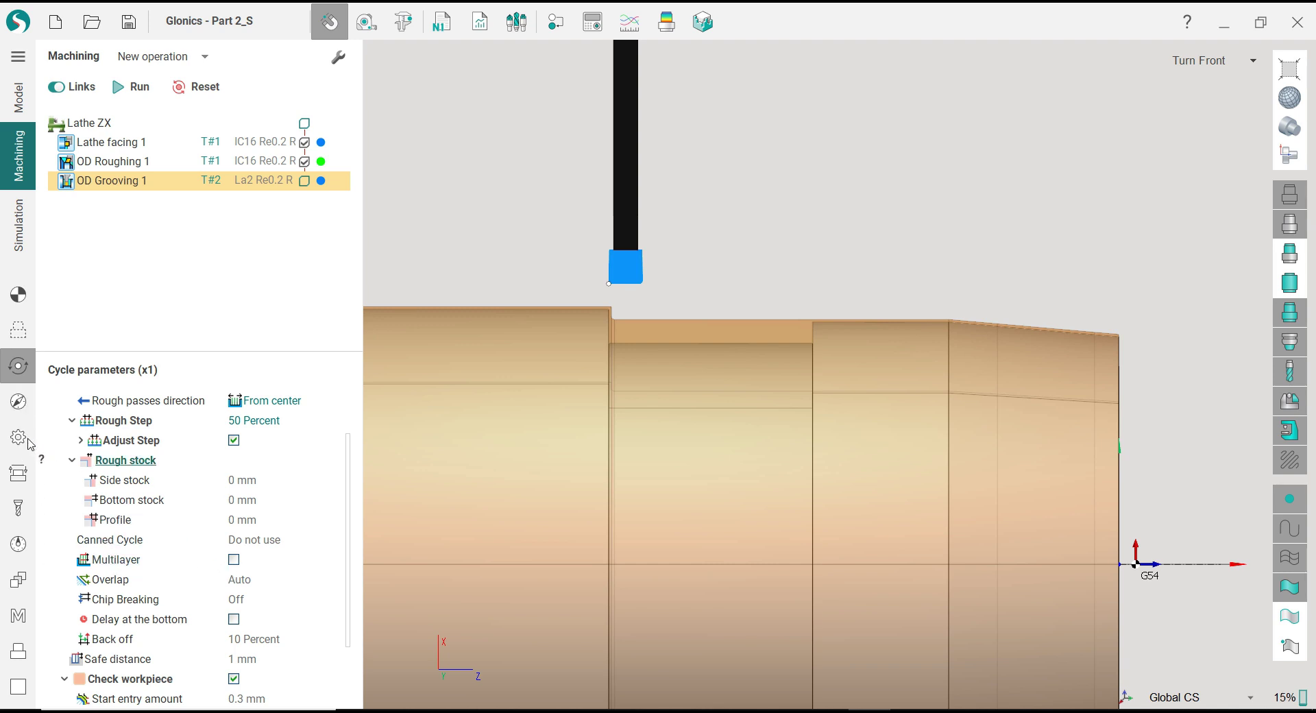
Step: Set the profile stock in the grooving strategy to 0.15 mm, and check the operation's parameters and links/leads
click(18, 401)
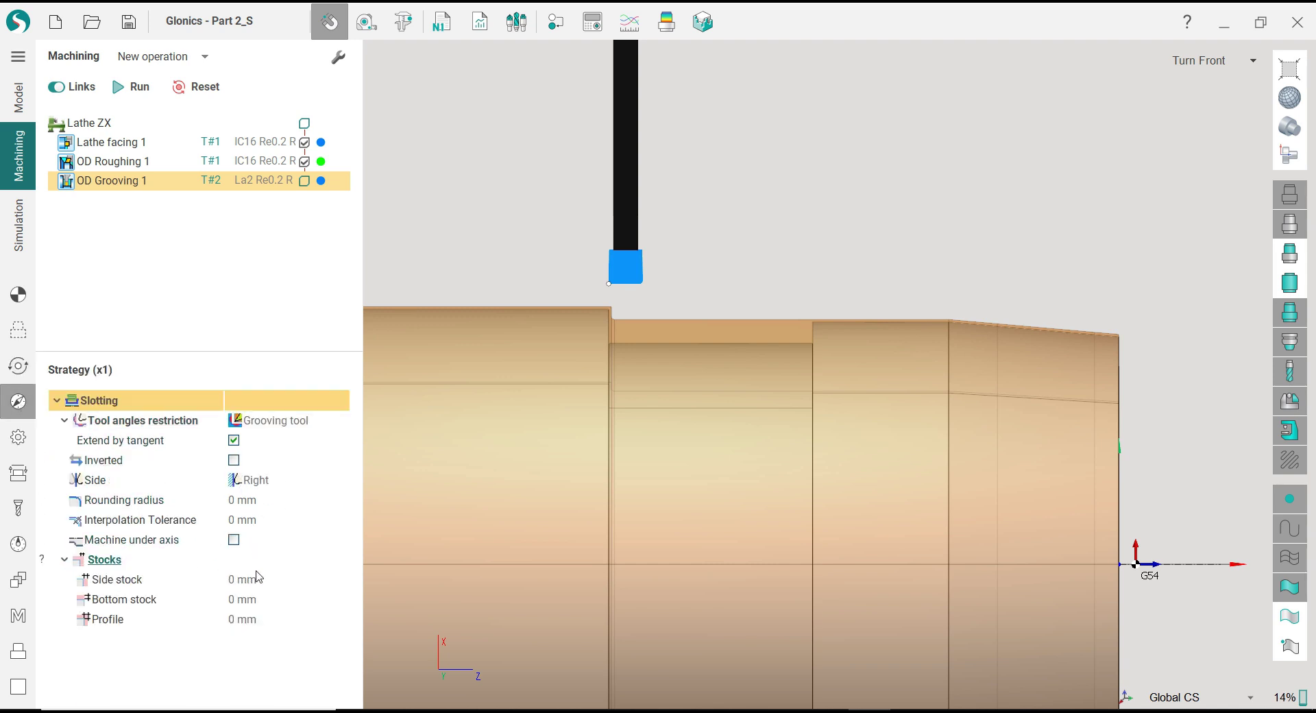
click(267, 619)
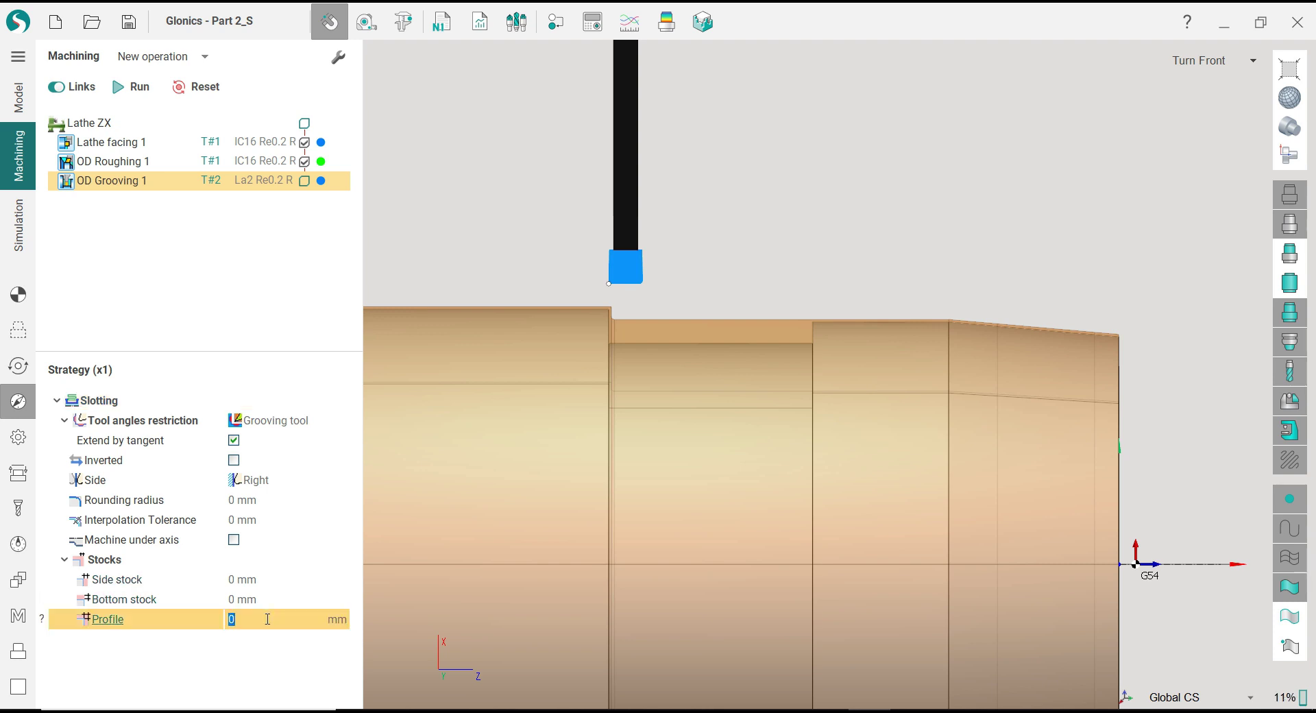
text(0.15)
key(Return)
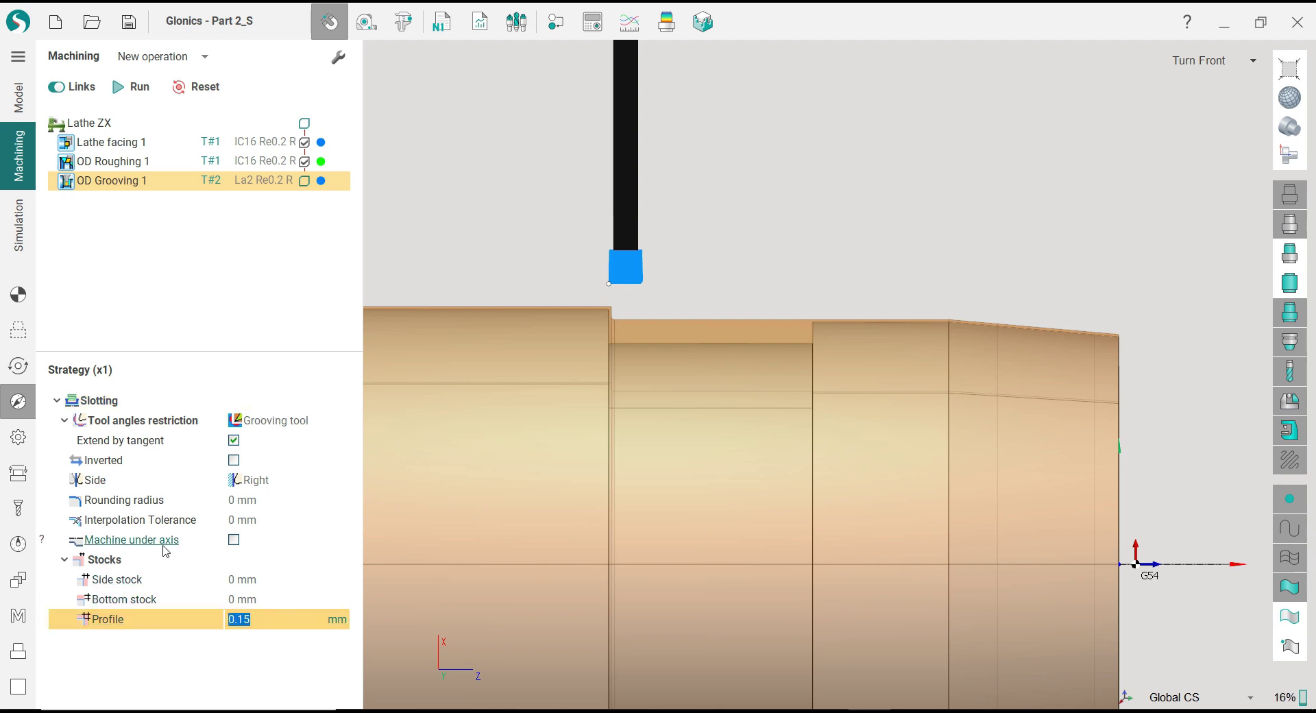
click(18, 436)
click(21, 478)
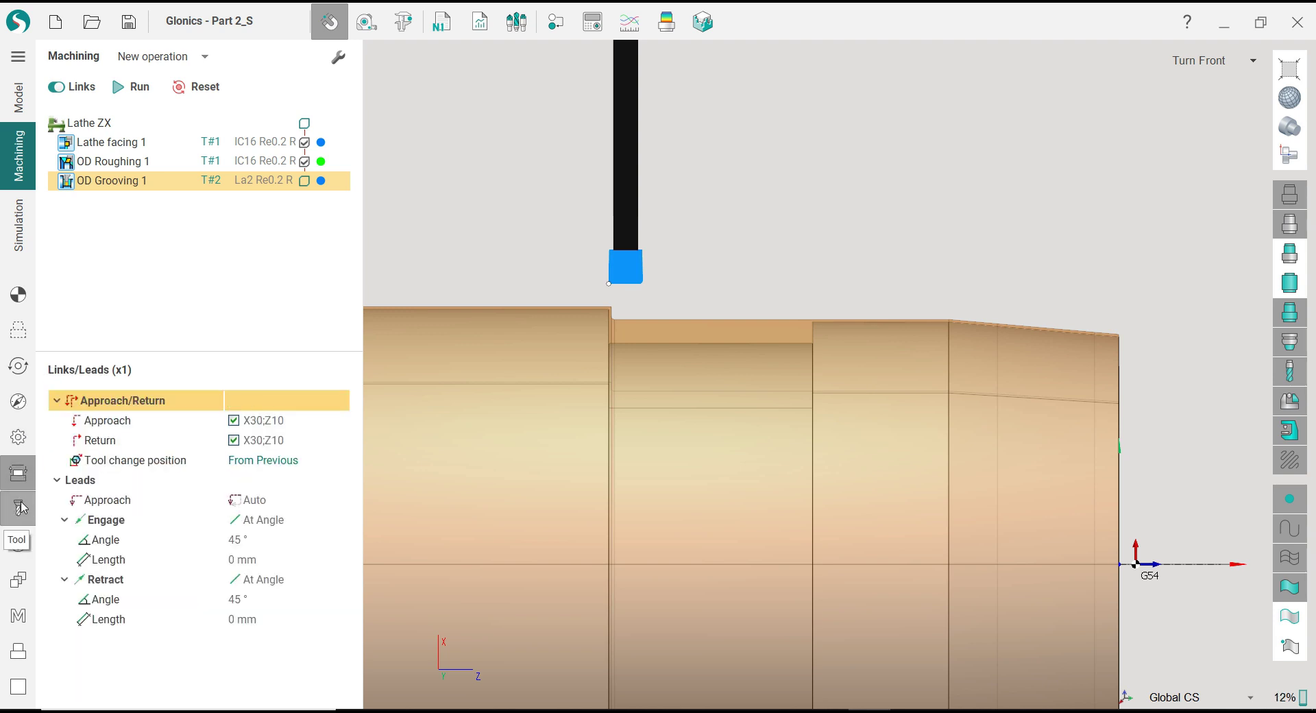
Step: Calculate the OD Grooving toolpath and examine its plunges and link moves around the groove
click(131, 86)
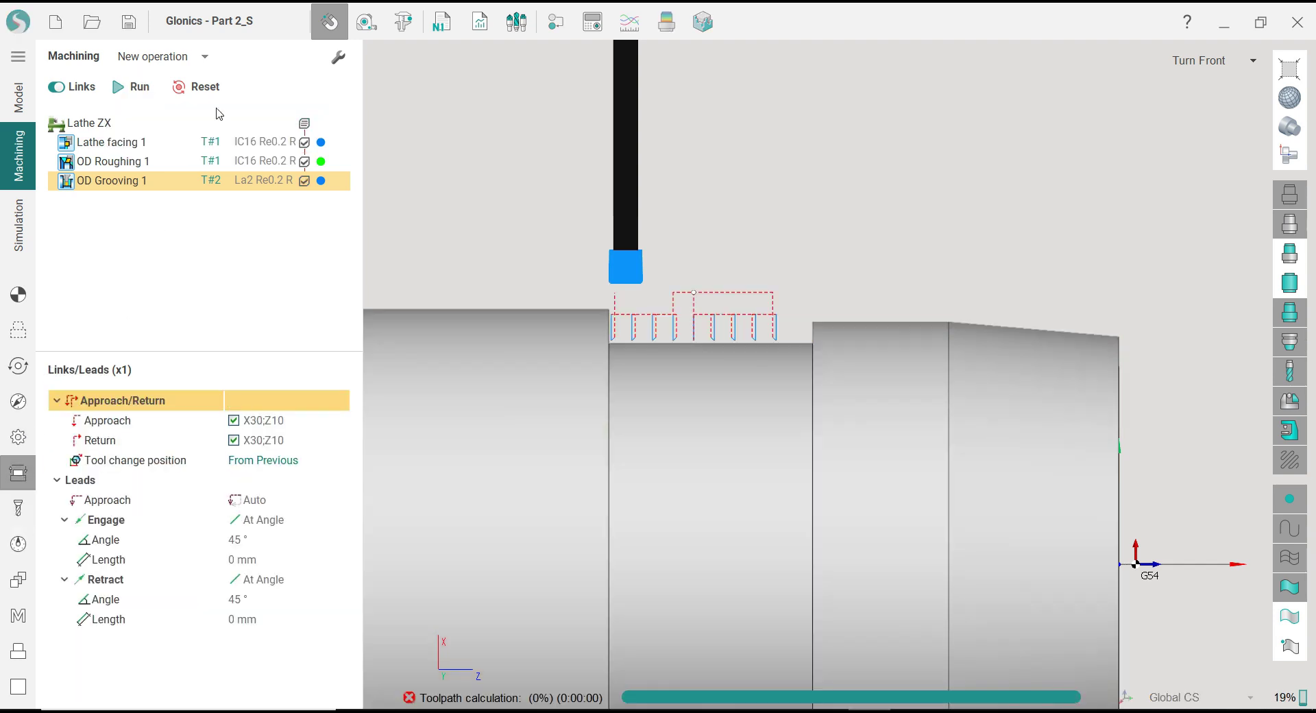
scroll(663, 327, down, 3)
scroll(664, 326, up, 5)
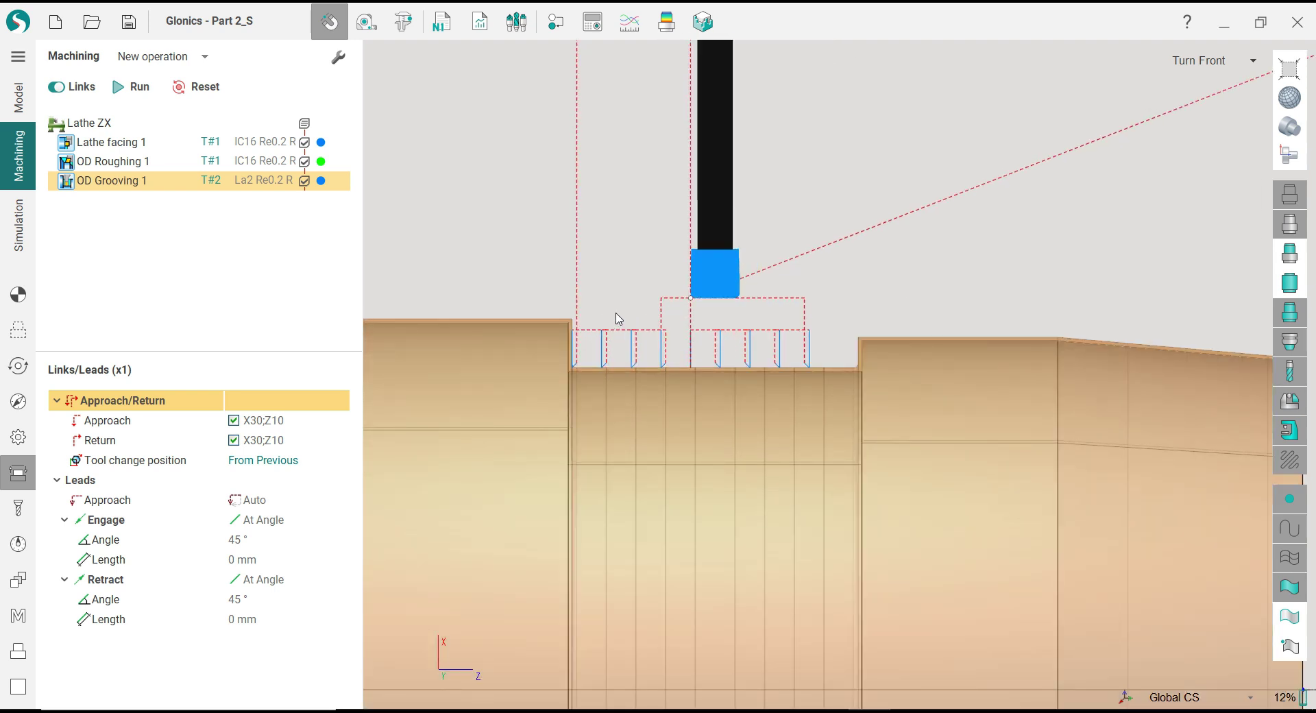
Step: Extend the groove contour straight outward by about 2 mm at its rear end and about 2.6 mm at its front end
click(19, 330)
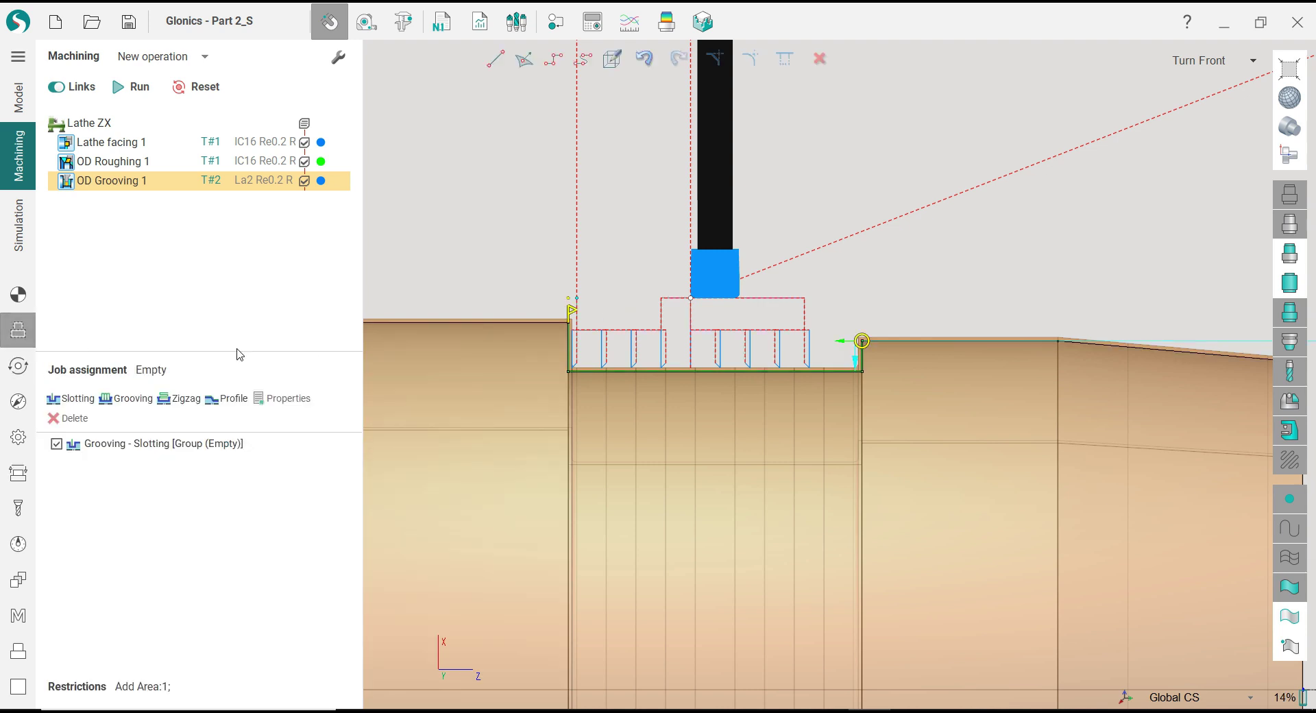
scroll(649, 315, up, 2)
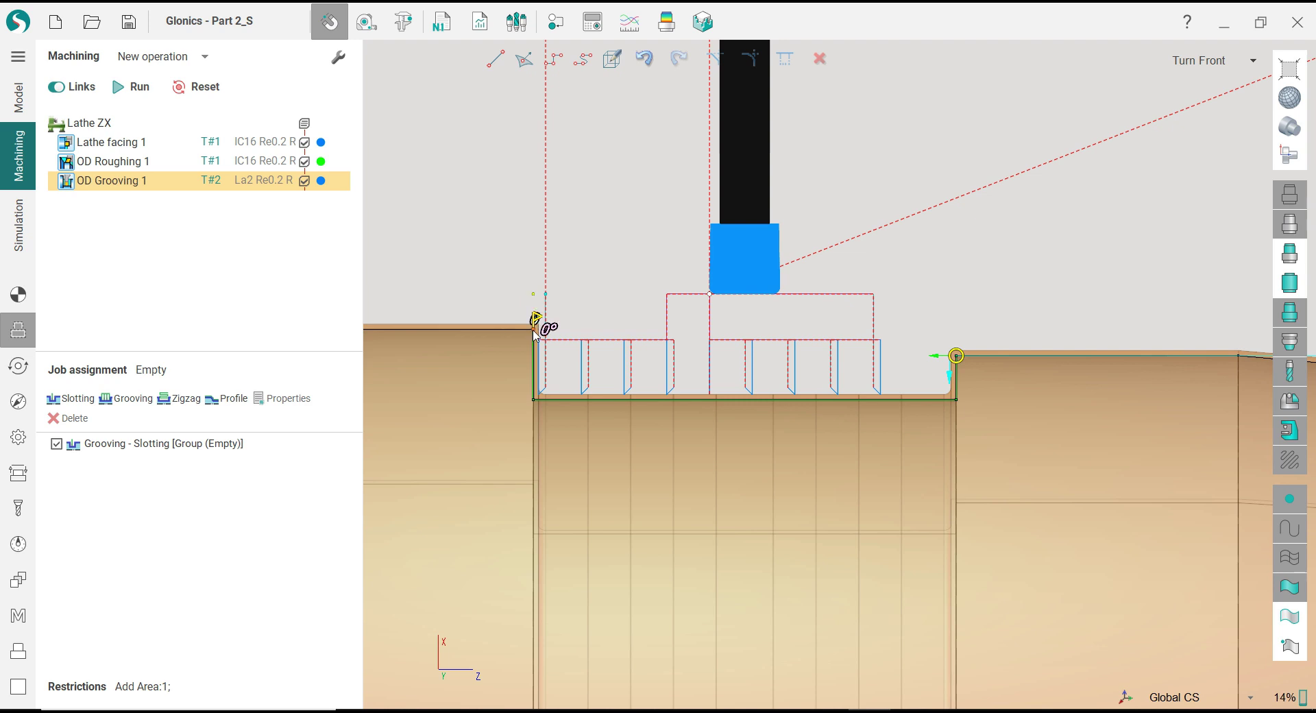
drag(535, 335, 539, 266)
drag(959, 342, 961, 271)
scroll(754, 274, down, 3)
scroll(480, 247, up, 3)
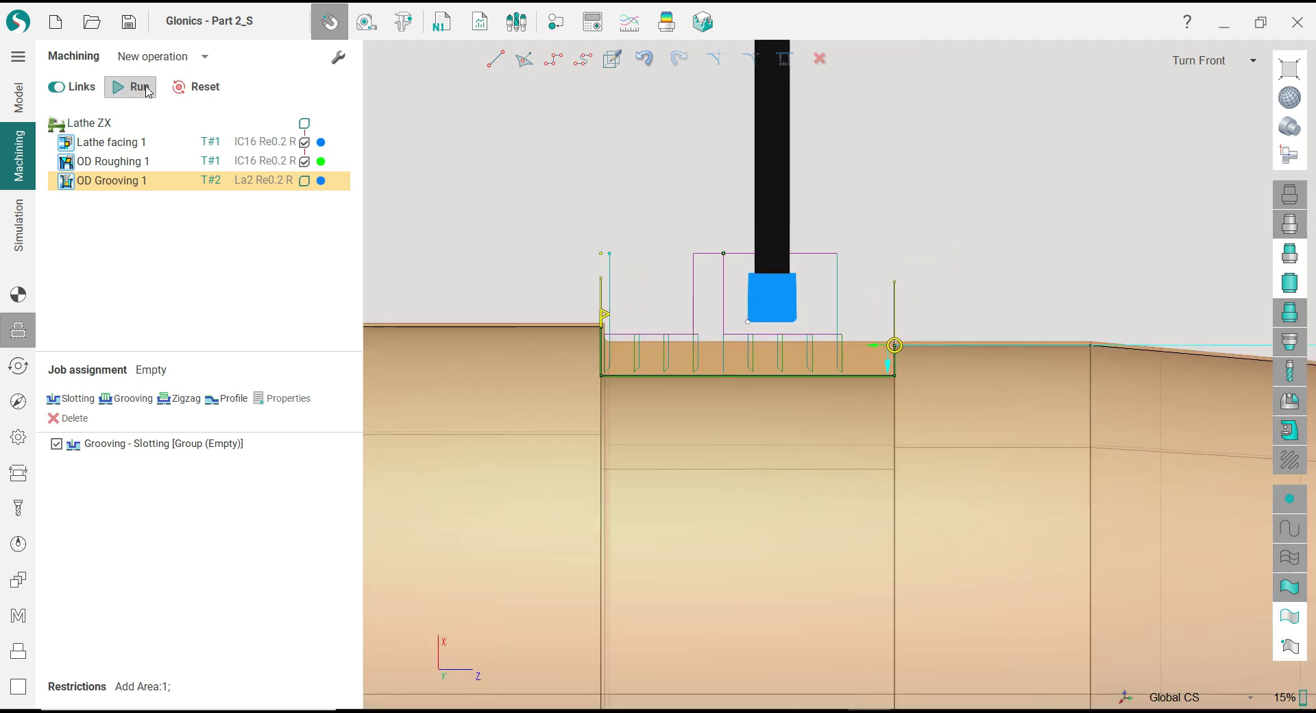
Step: Recalculate the OD Grooving toolpath with the extended ends and examine the entry and exit moves at the groove walls
click(139, 87)
scroll(634, 311, down, 3)
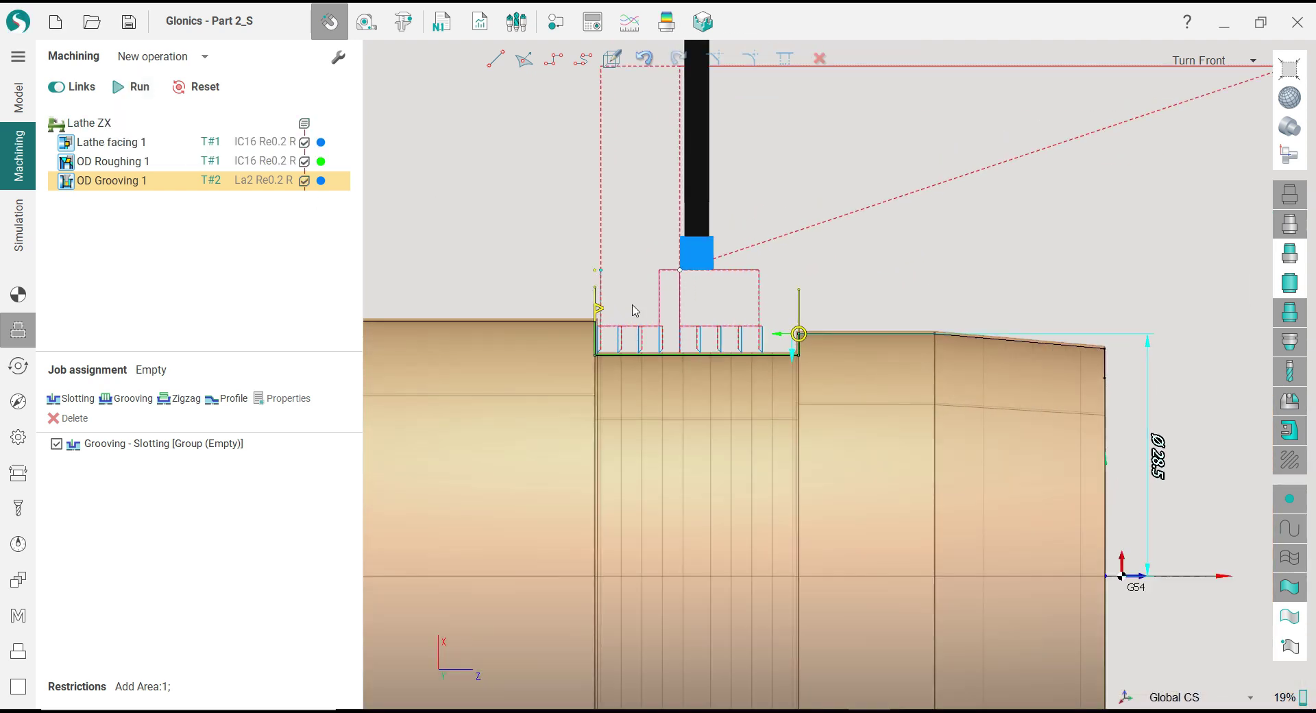
scroll(634, 311, up, 2)
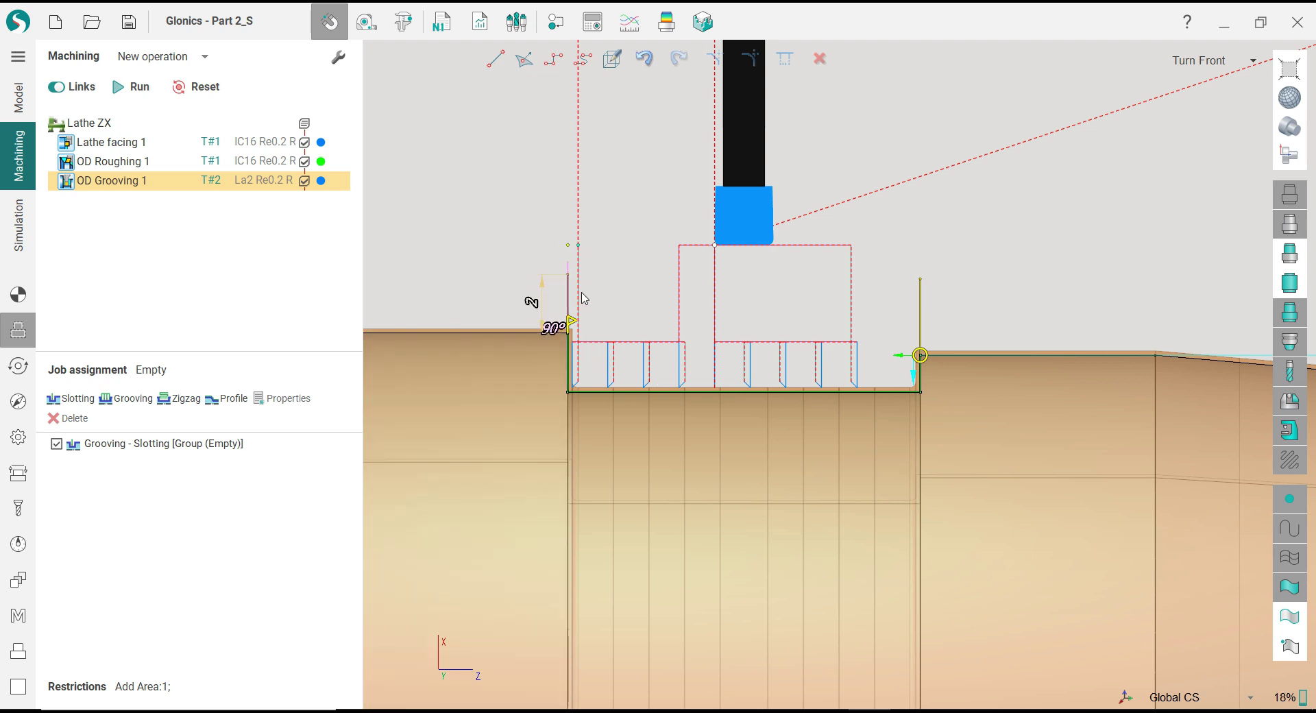
scroll(725, 346, down, 1)
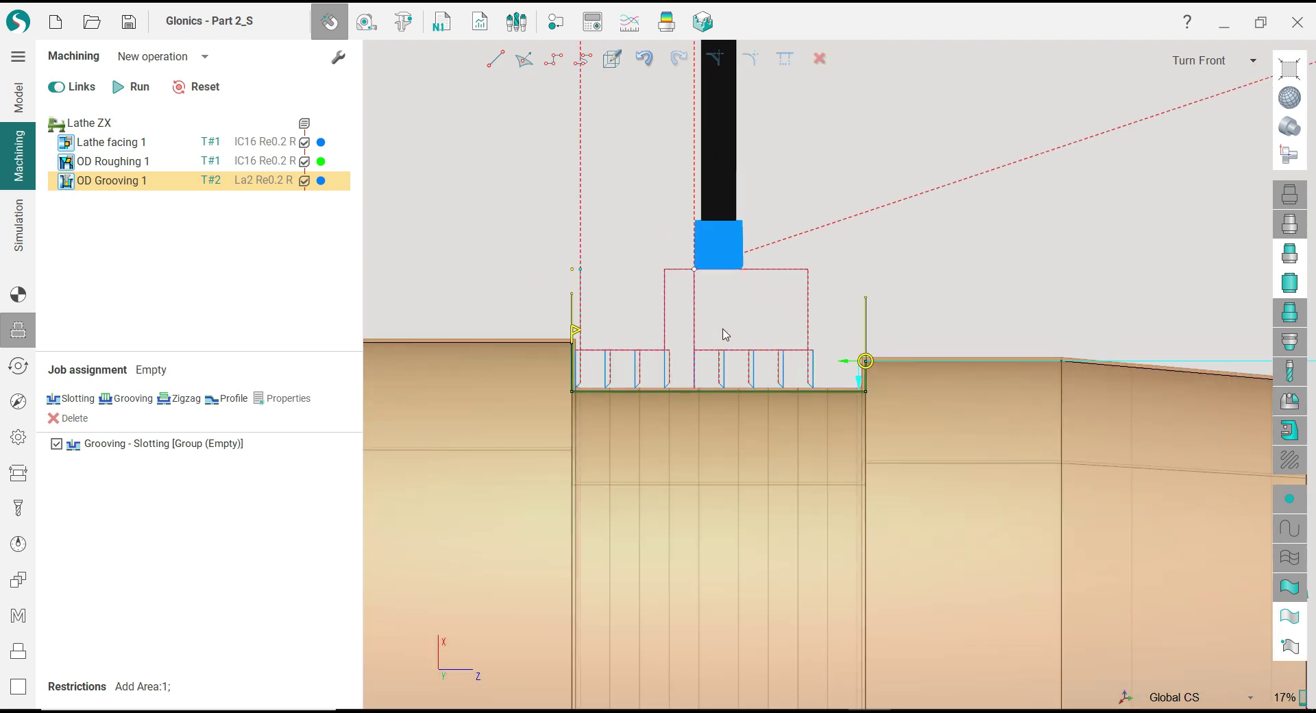
Step: Simulate the OD Grooving operation from its start at reduced speed and examine the machined groove
click(16, 228)
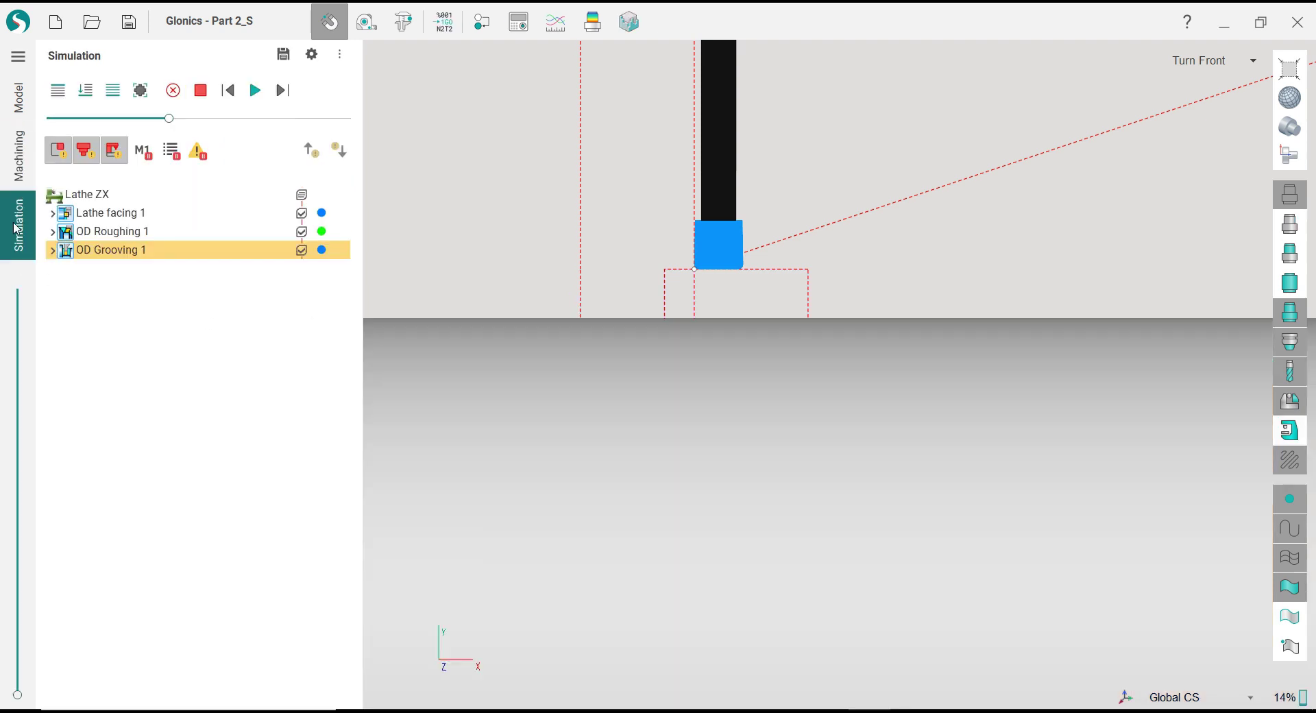
click(85, 90)
scroll(480, 233, down, 1)
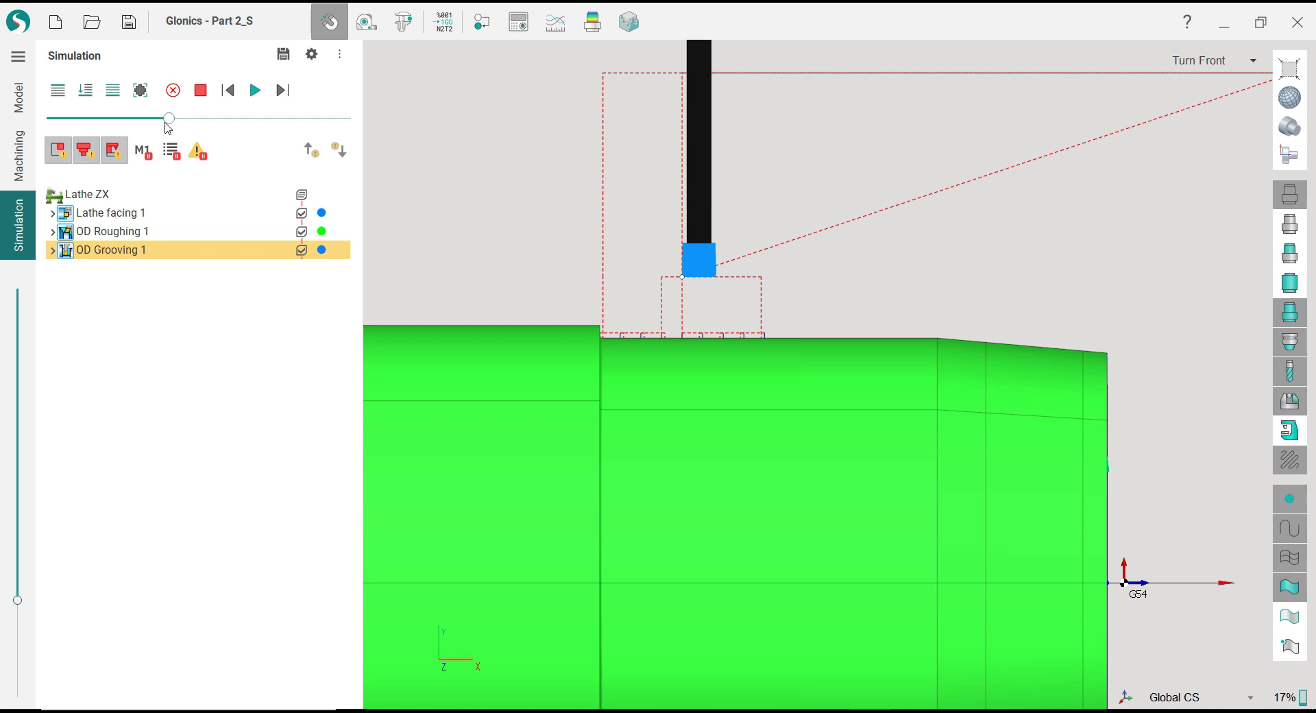
drag(168, 127, 131, 127)
click(255, 89)
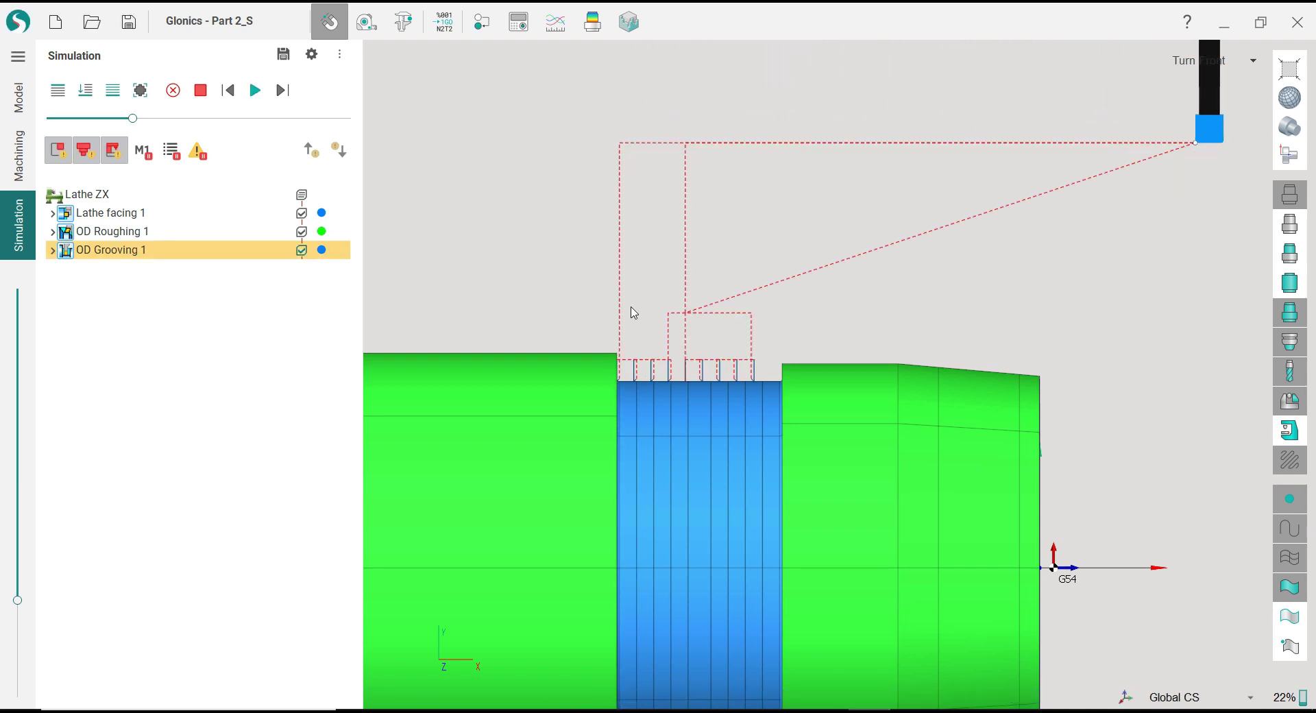
scroll(658, 357, up, 3)
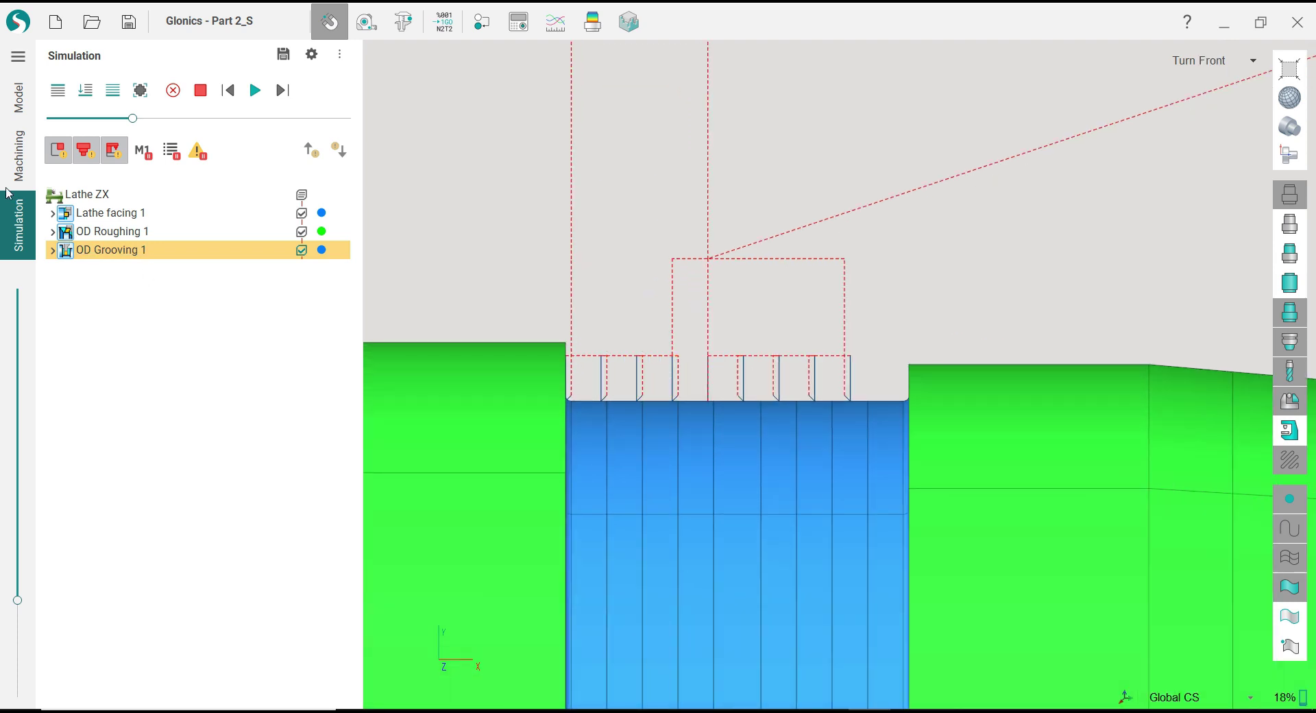
Step: Review the OD Grooving operation's job assignment, cycle parameters, strategy, and links/leads settings
click(18, 164)
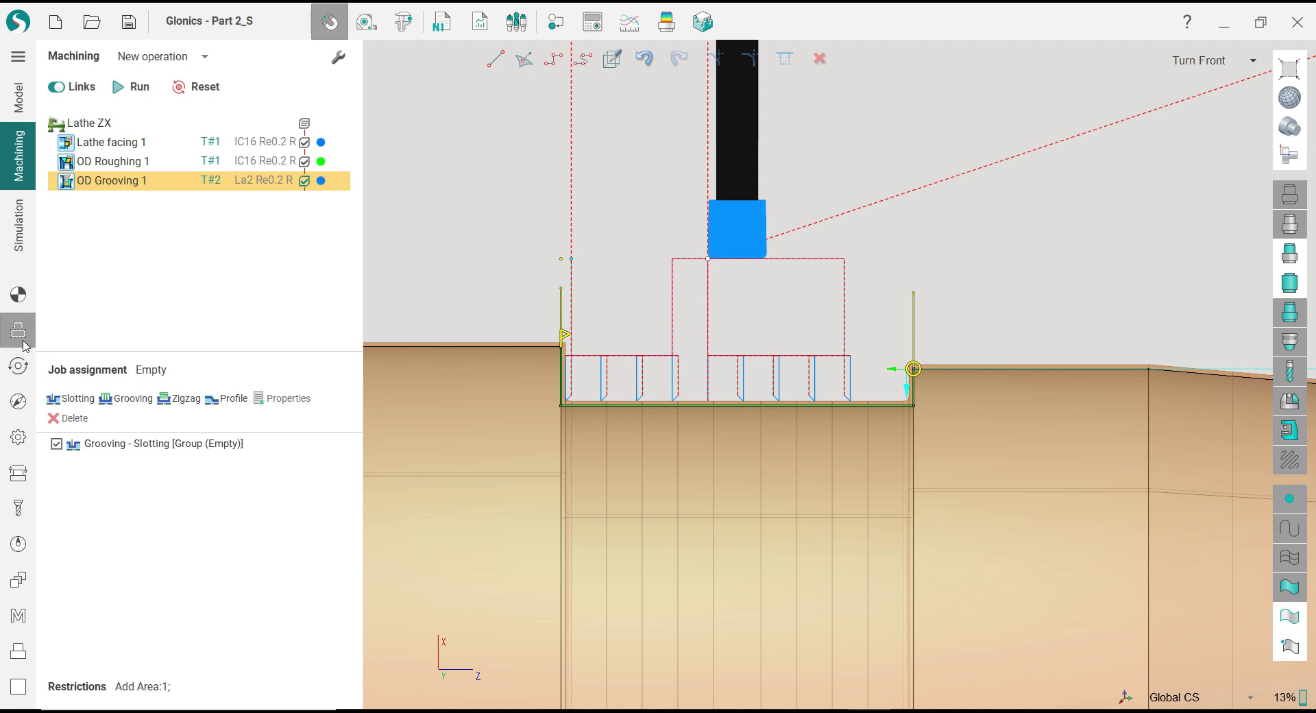
click(141, 445)
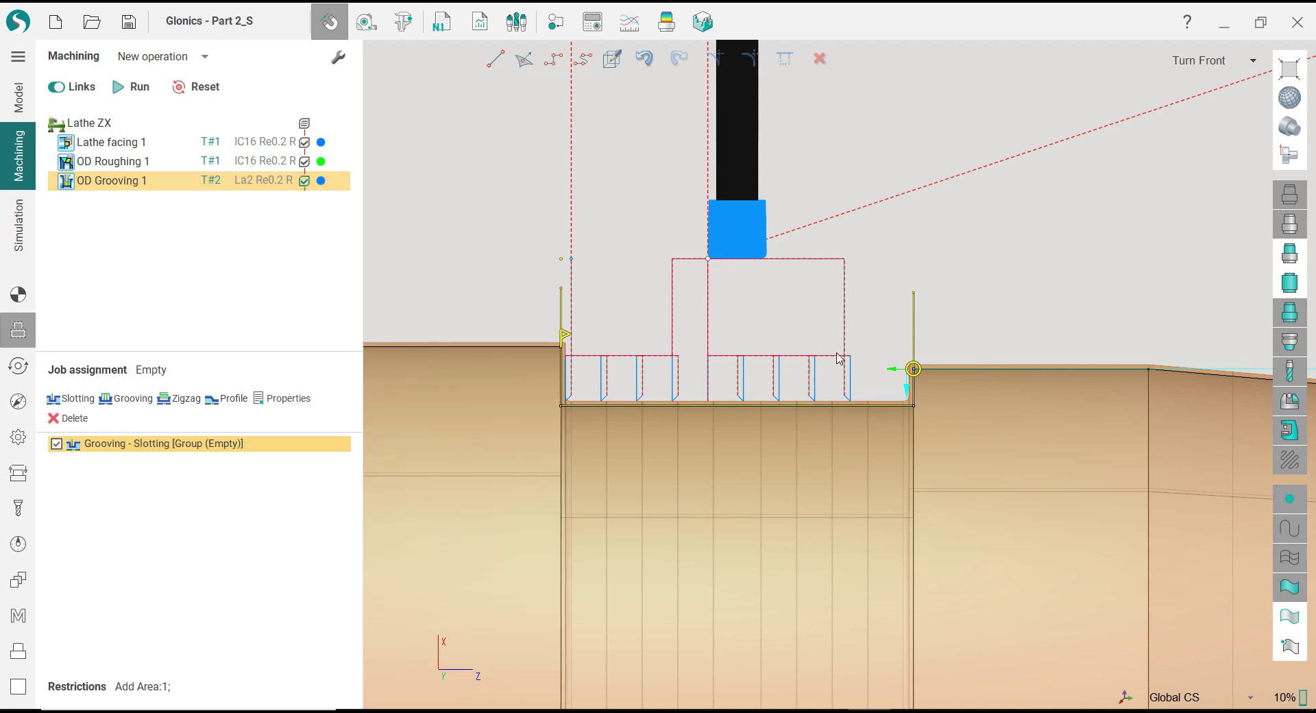
click(19, 365)
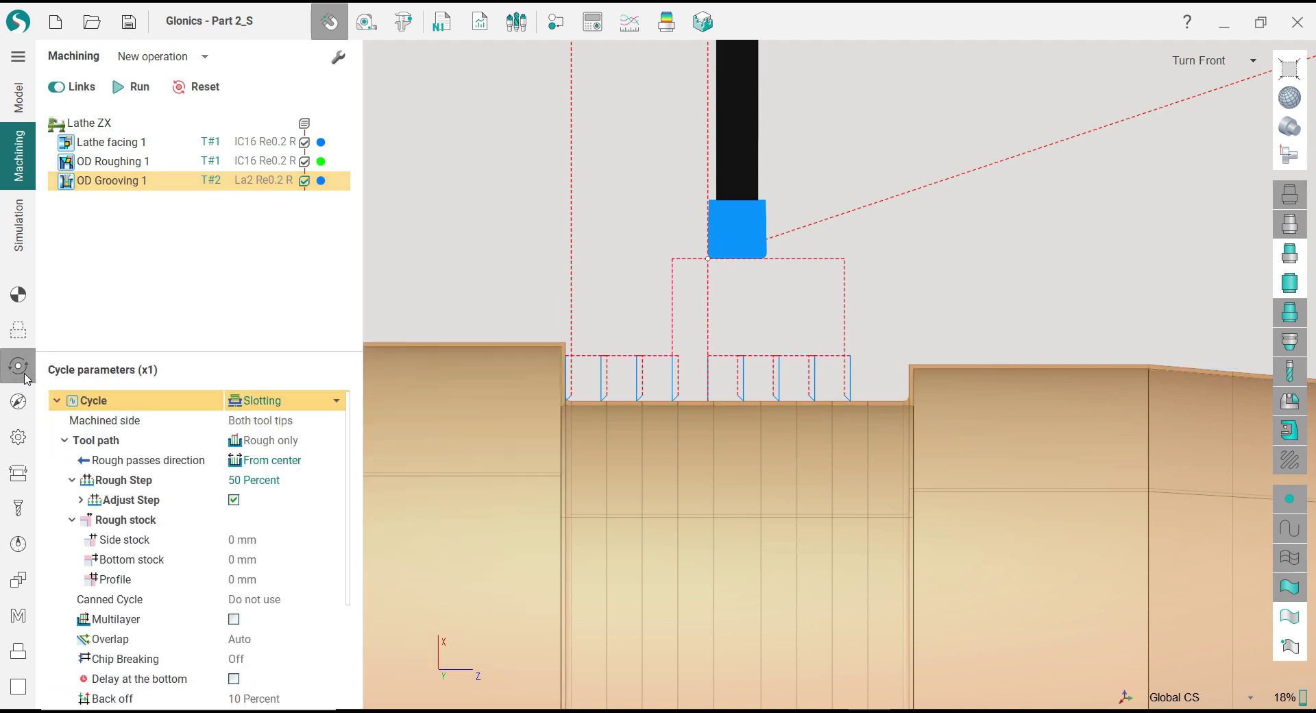
drag(347, 553, 349, 621)
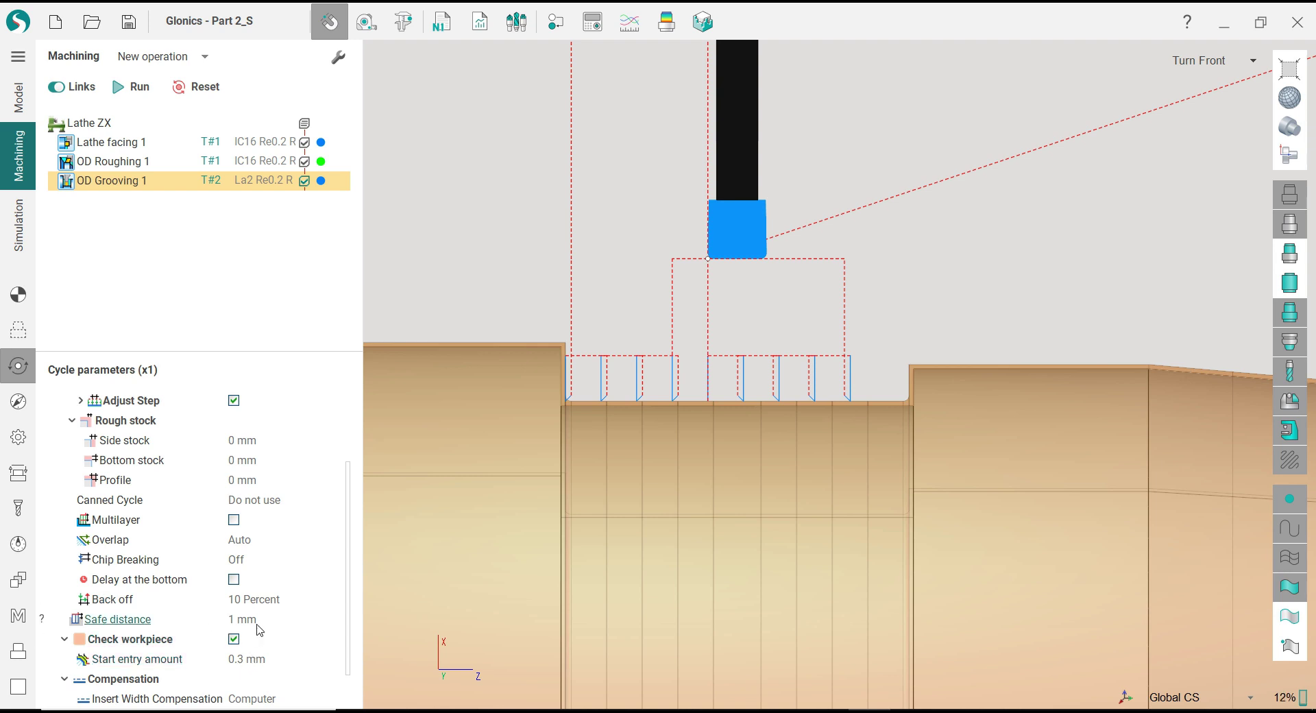
click(19, 405)
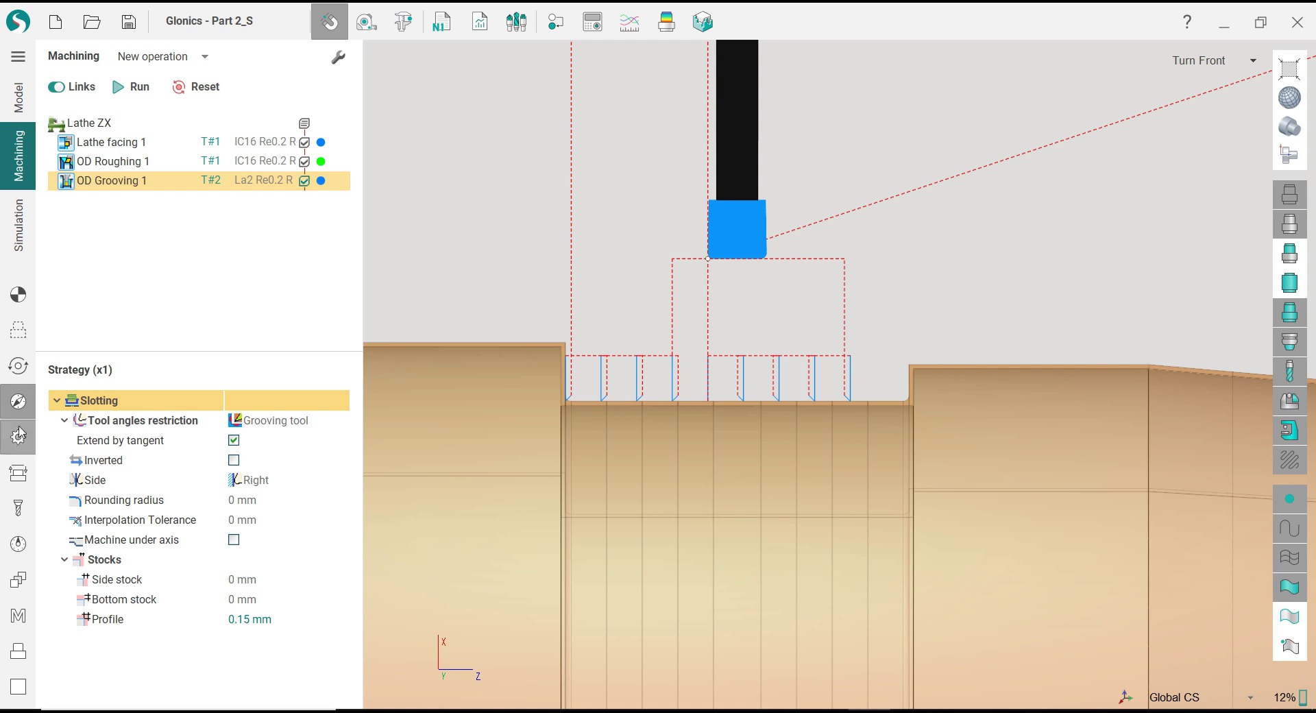
click(19, 437)
click(19, 474)
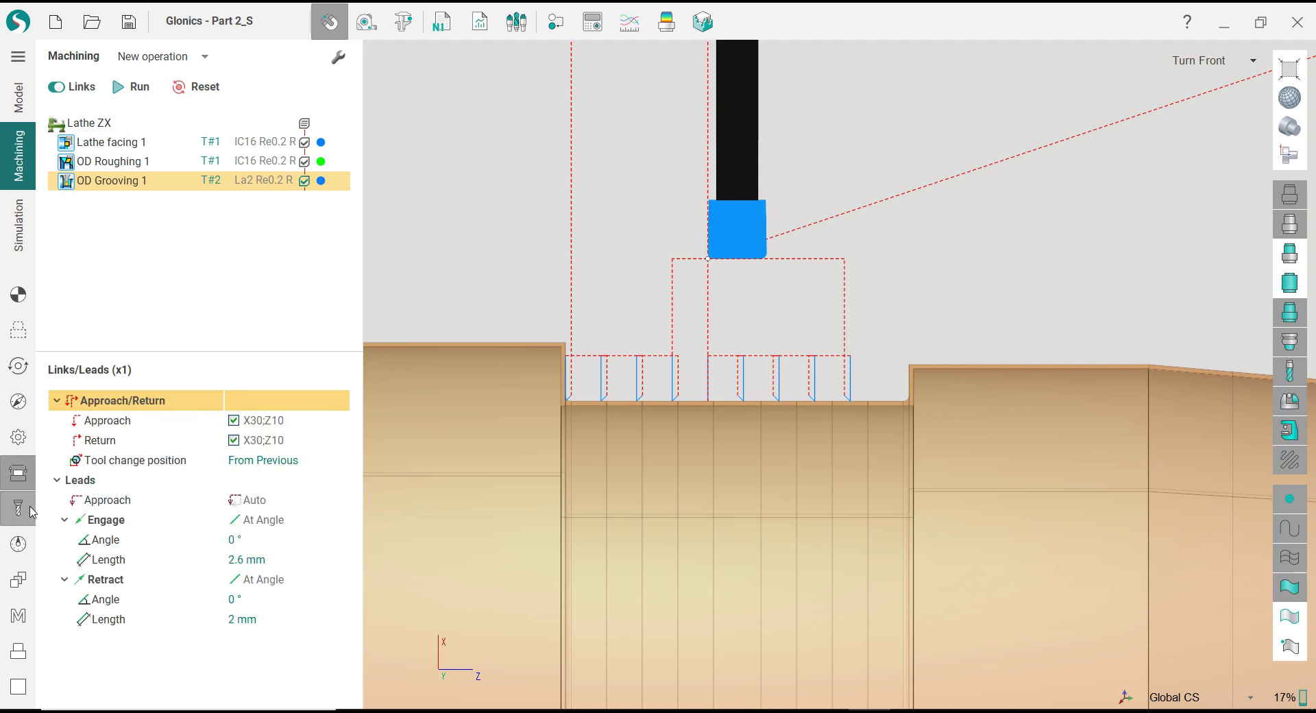
Step: Review the OD Grooving operation's strategy and cycle parameters, including the rough stock, workpiece check, start entry amount and compensation
click(20, 377)
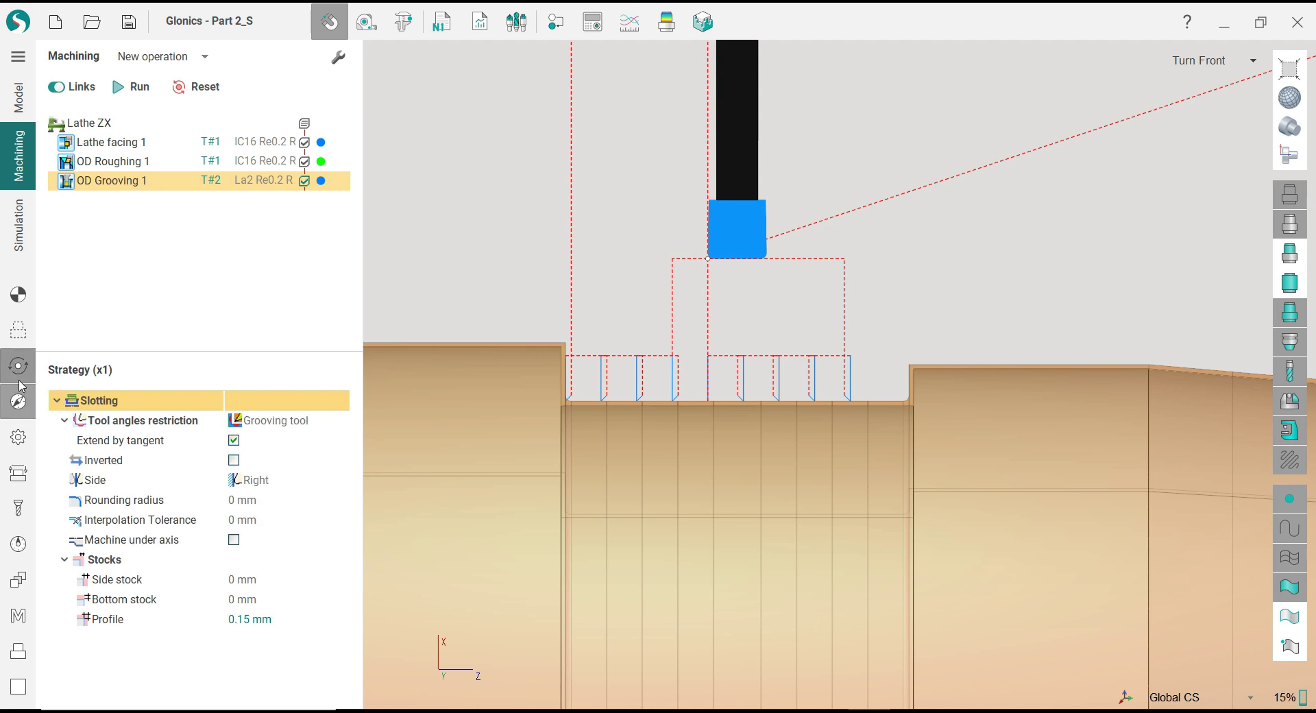
click(19, 377)
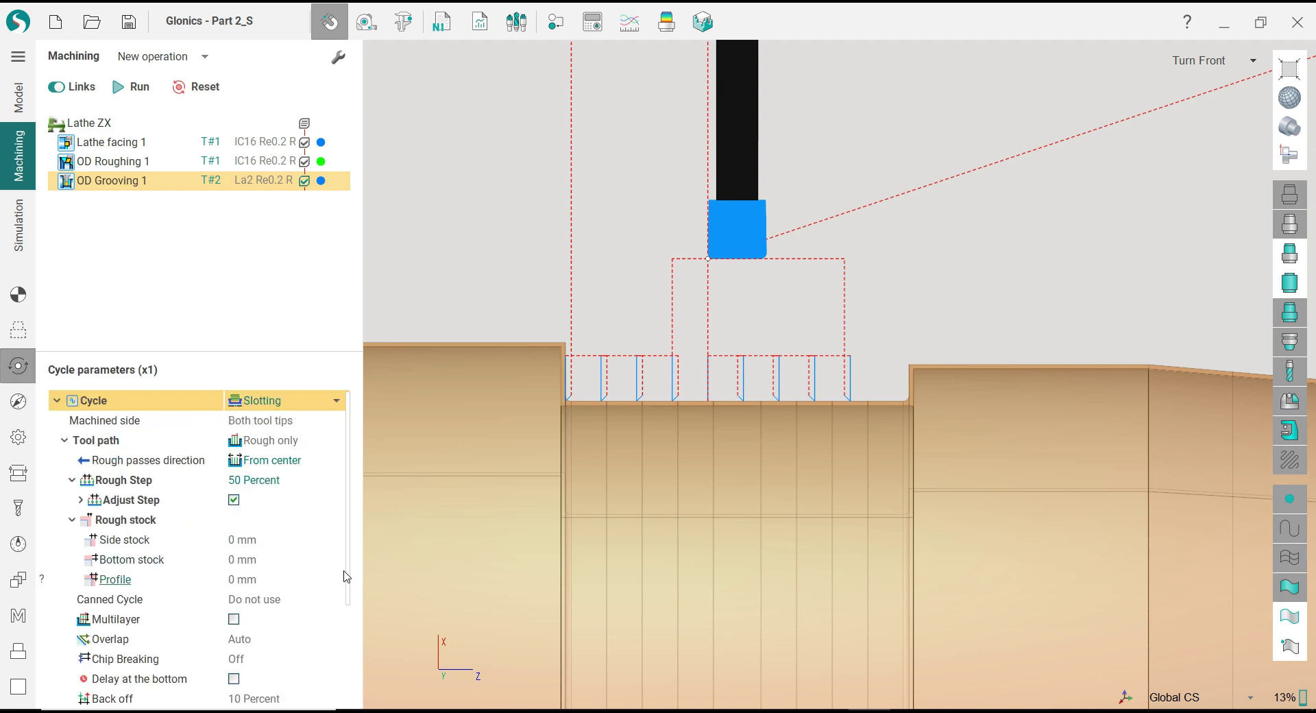
scroll(348, 609, down, 2)
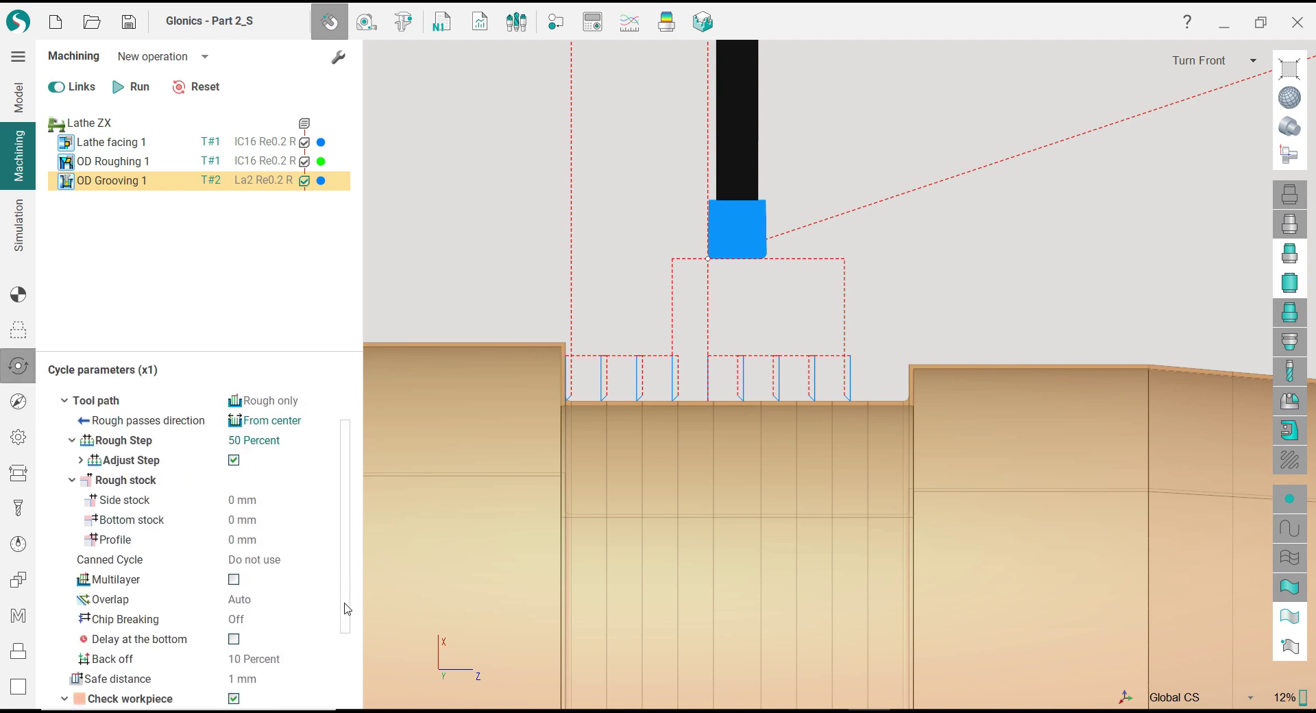
scroll(346, 617, down, 3)
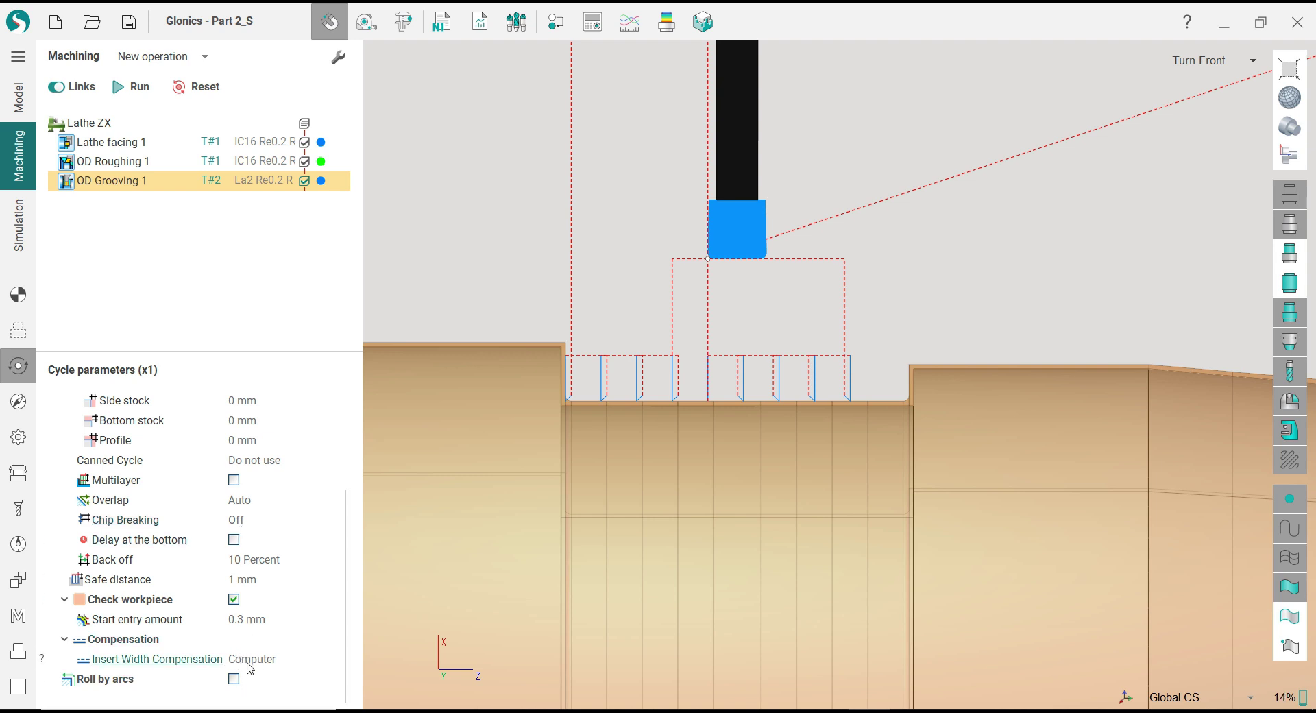
click(261, 620)
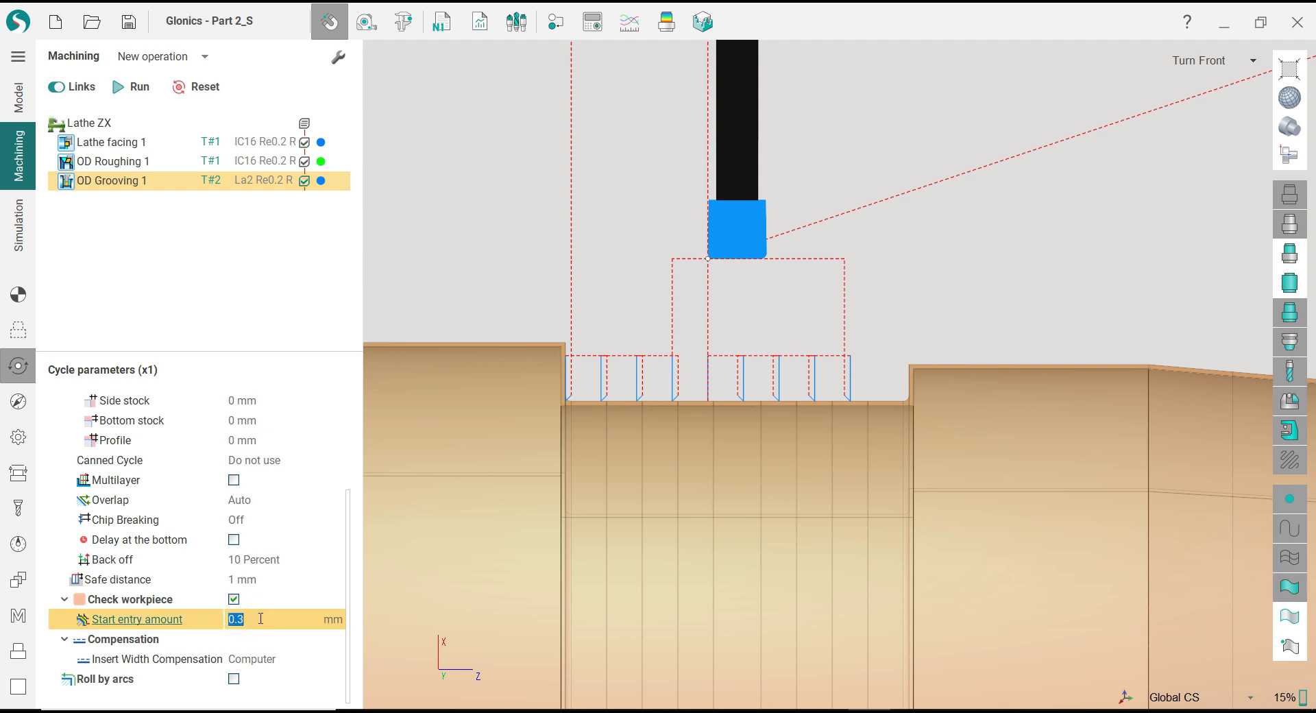
double_click(261, 619)
Step: Extend the groove contour's rear and front ends outward by about 0.6 mm each in the OD Grooving job assignment
click(18, 329)
scroll(603, 346, up, 3)
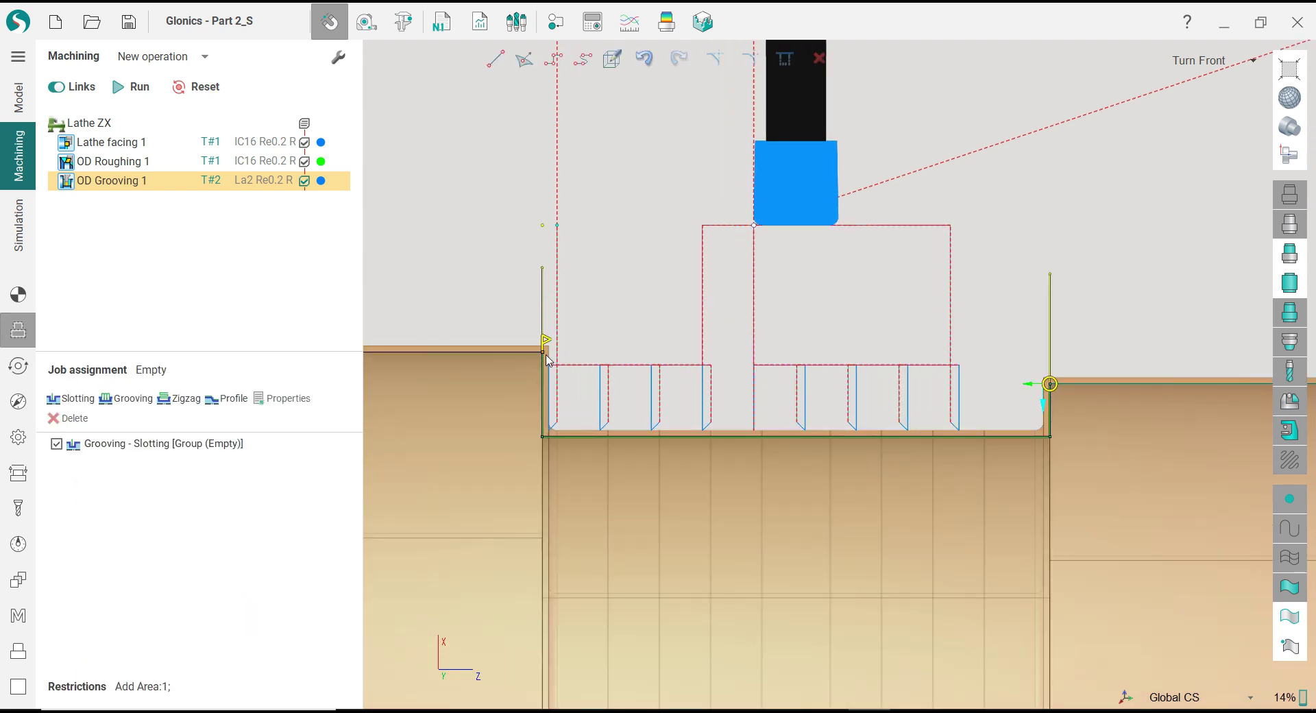
drag(547, 358, 547, 323)
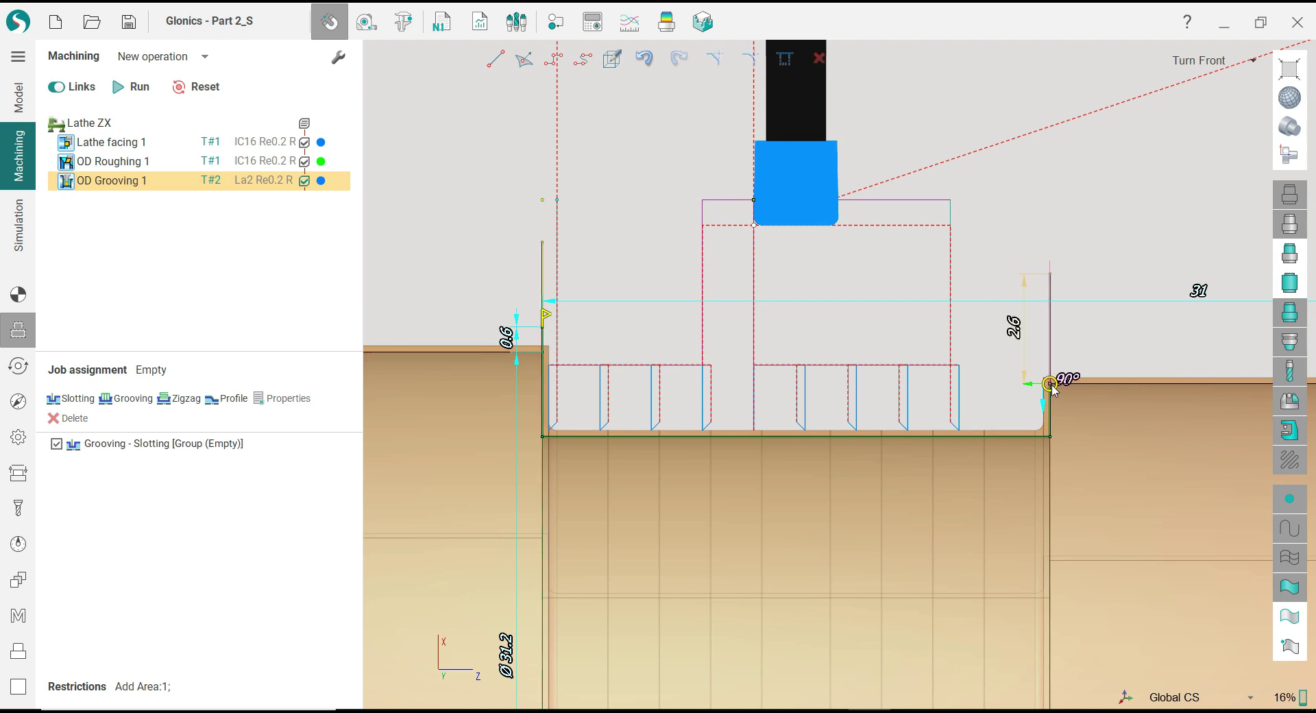
drag(1051, 385, 1055, 353)
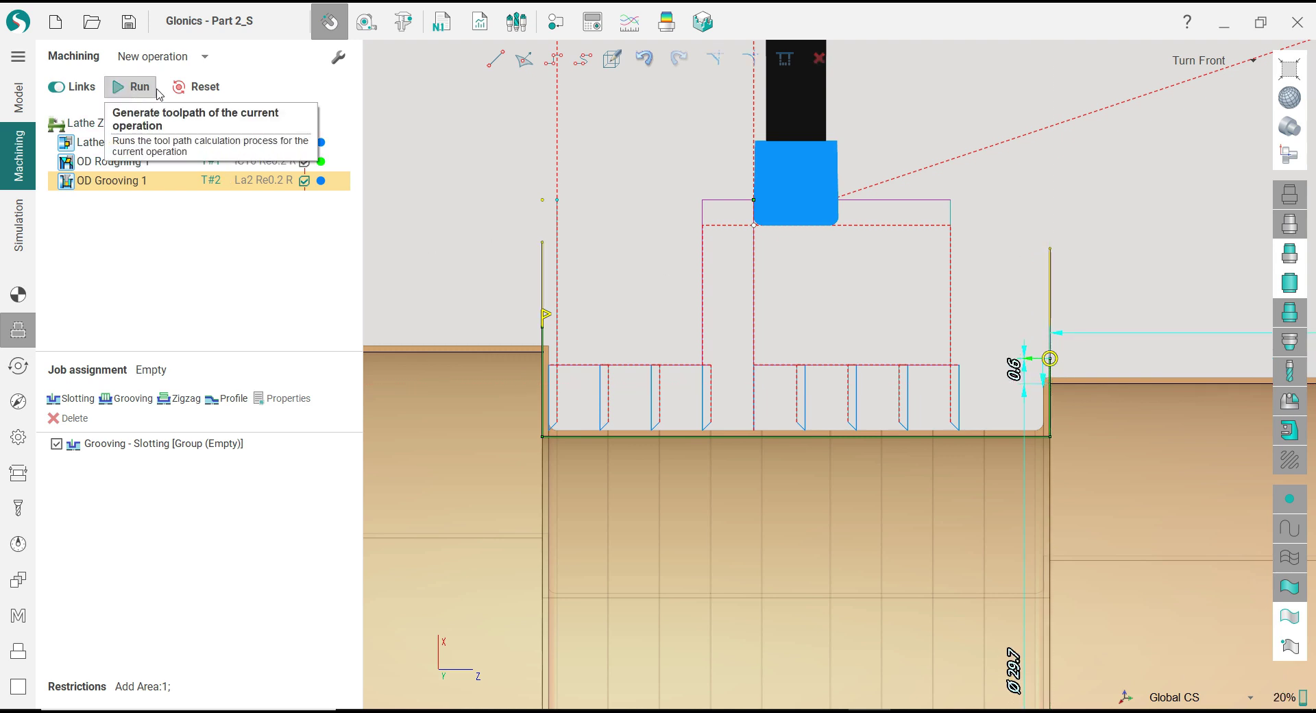
Step: Recalculate the OD Grooving toolpath with the raised contour ends and examine the passes inside the groove
click(135, 87)
scroll(745, 327, down, 2)
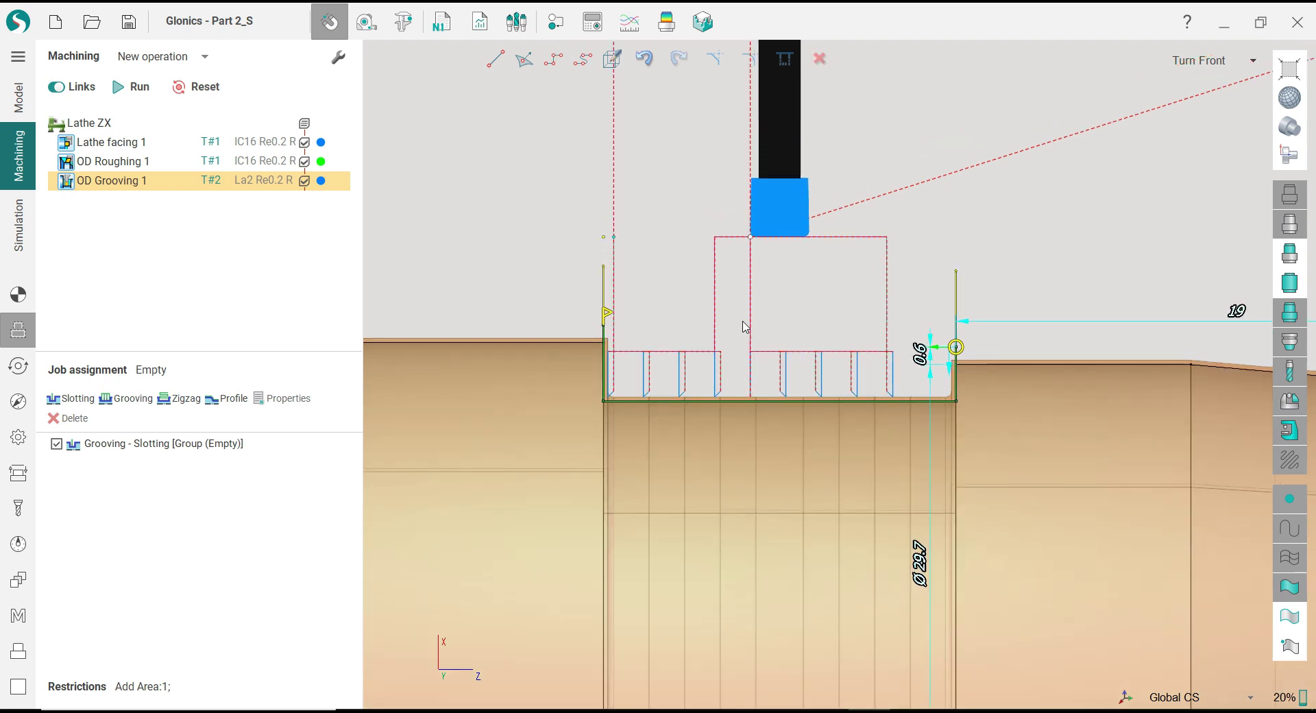
scroll(745, 327, up, 2)
scroll(697, 328, down, 3)
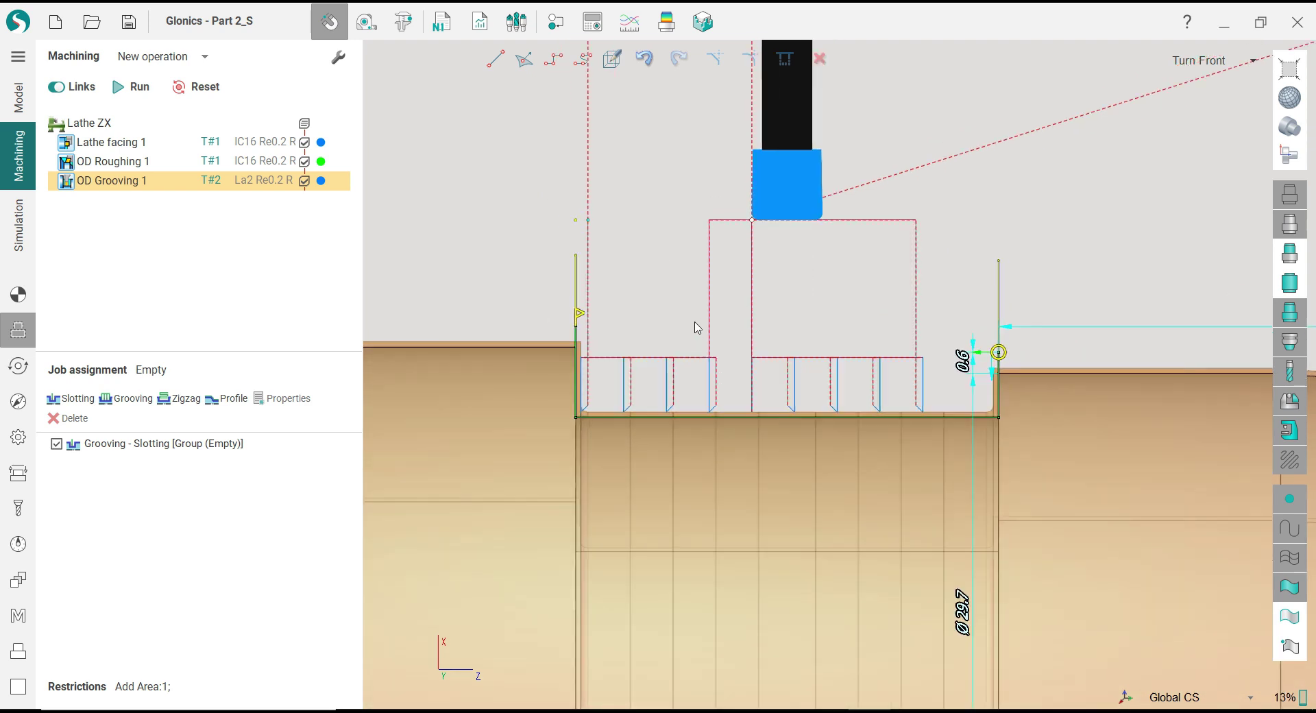
scroll(697, 328, up, 2)
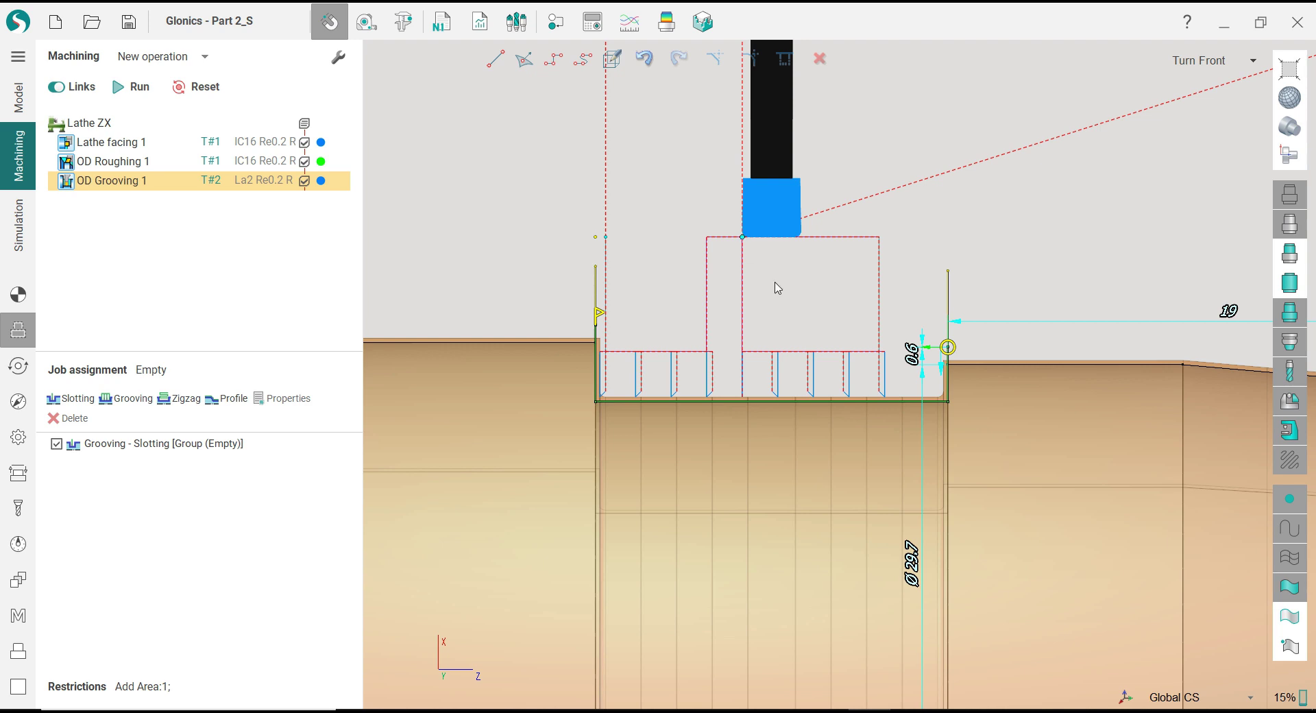
scroll(755, 357, down, 4)
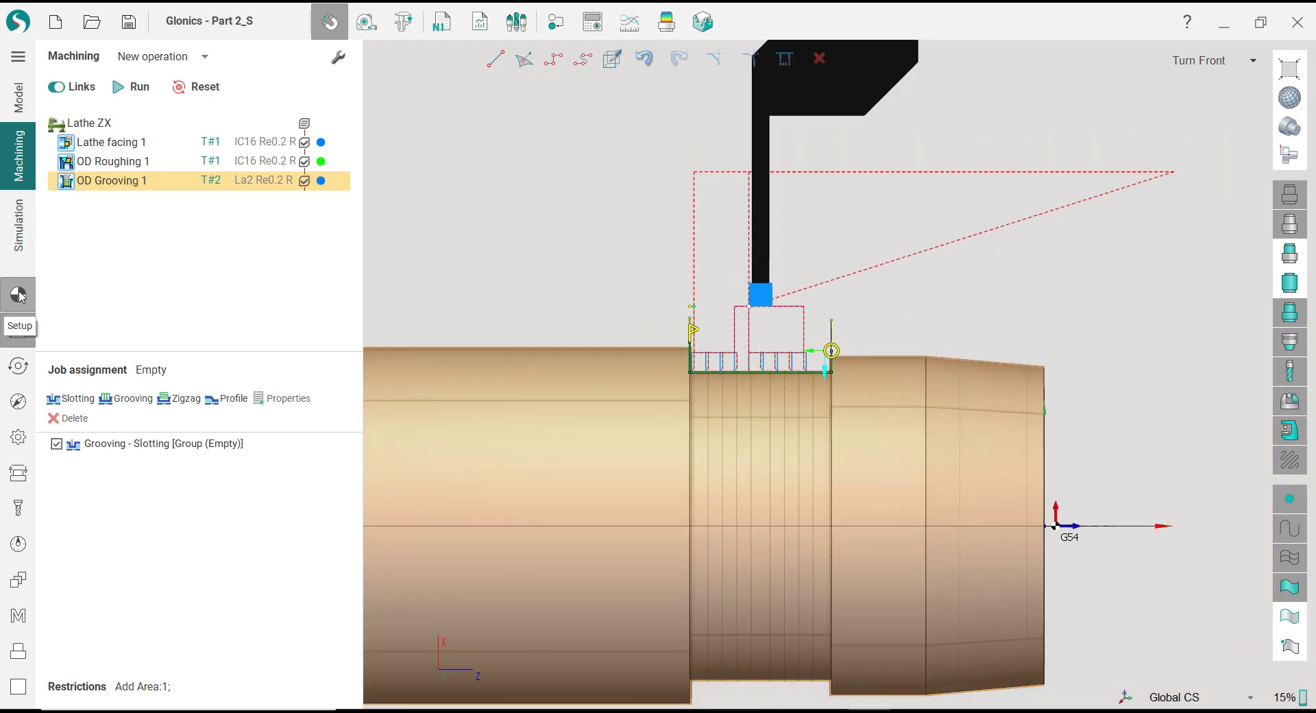
Step: Compare the toolpaths and job assignments of the OD Roughing, Lathe facing and OD Grooving operations
click(19, 329)
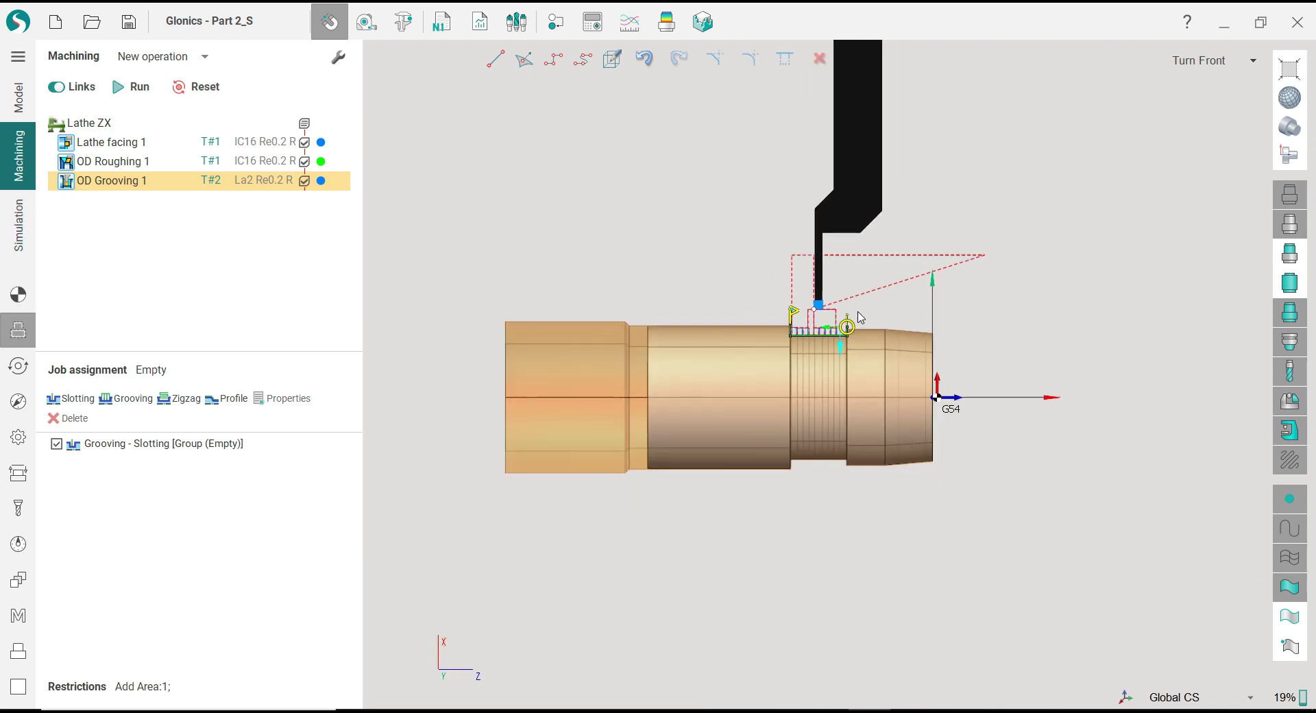
click(134, 167)
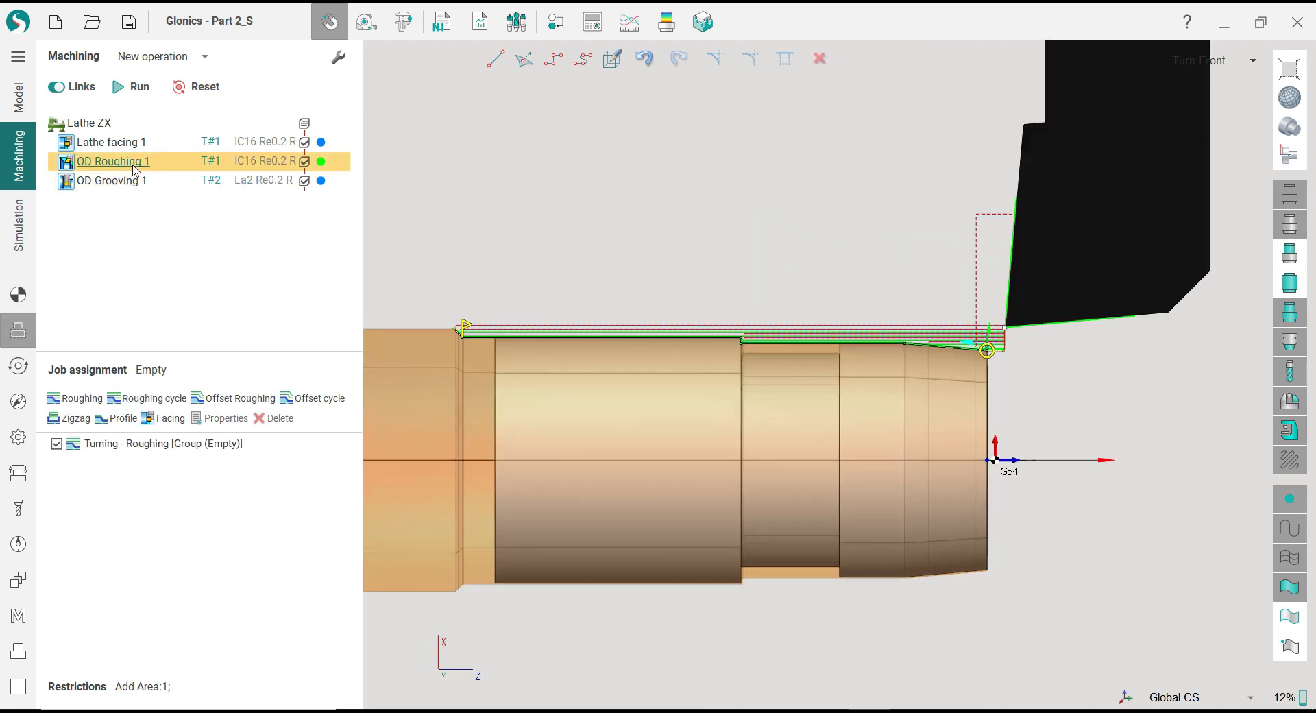
click(134, 144)
click(135, 162)
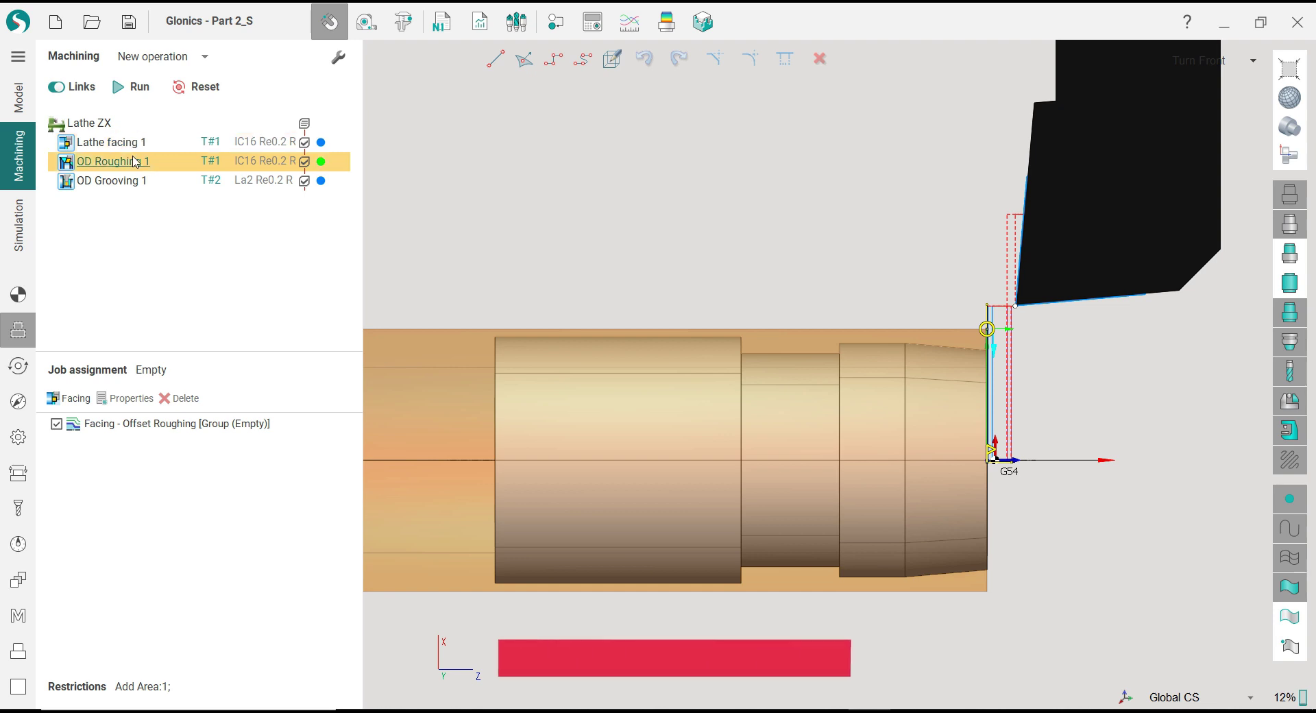
click(135, 181)
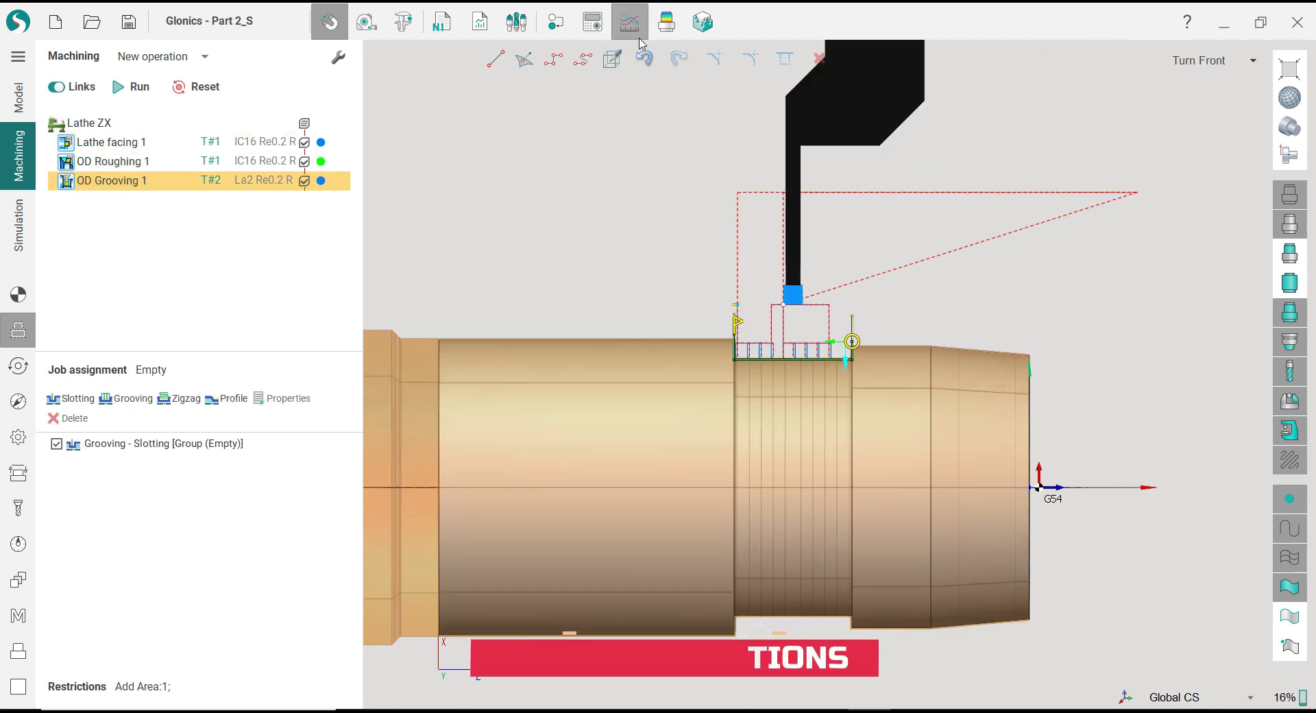
Step: Inspect the remaining stock on the machined part with the colour-coded deviation comparison, then return to the normal front display
click(667, 22)
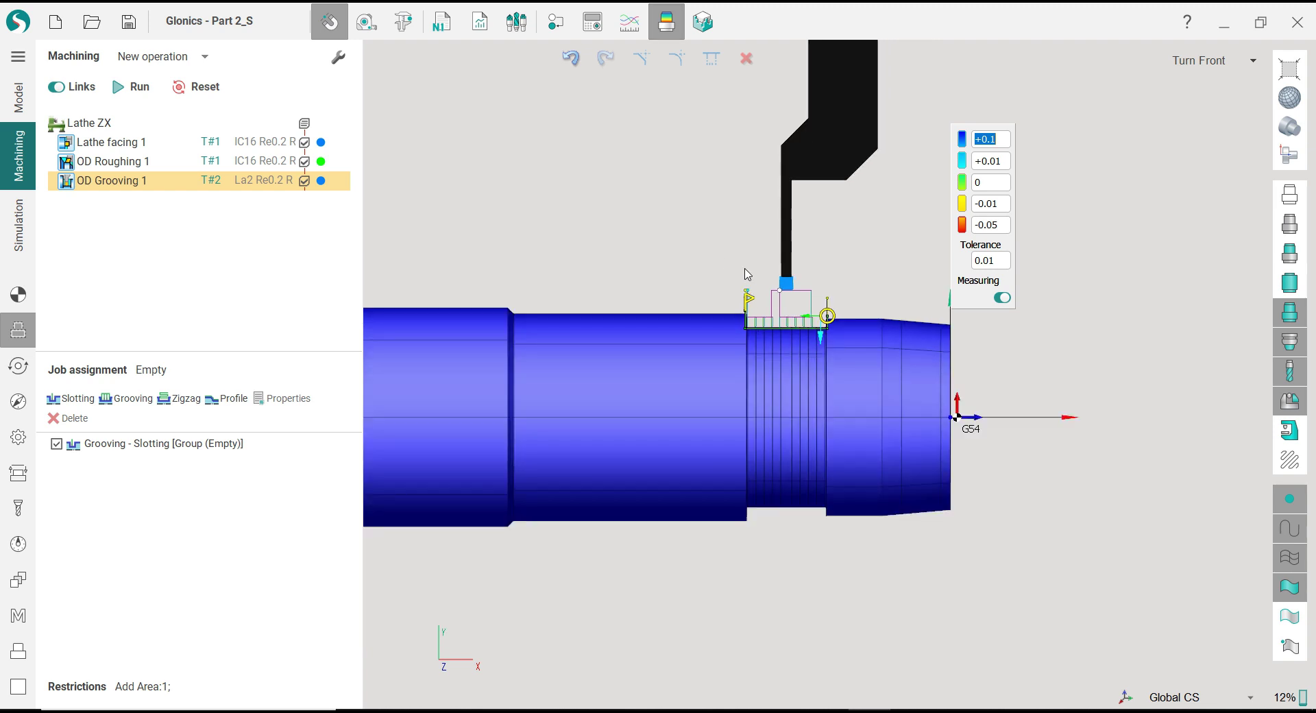
middle_drag(747, 275, 698, 249)
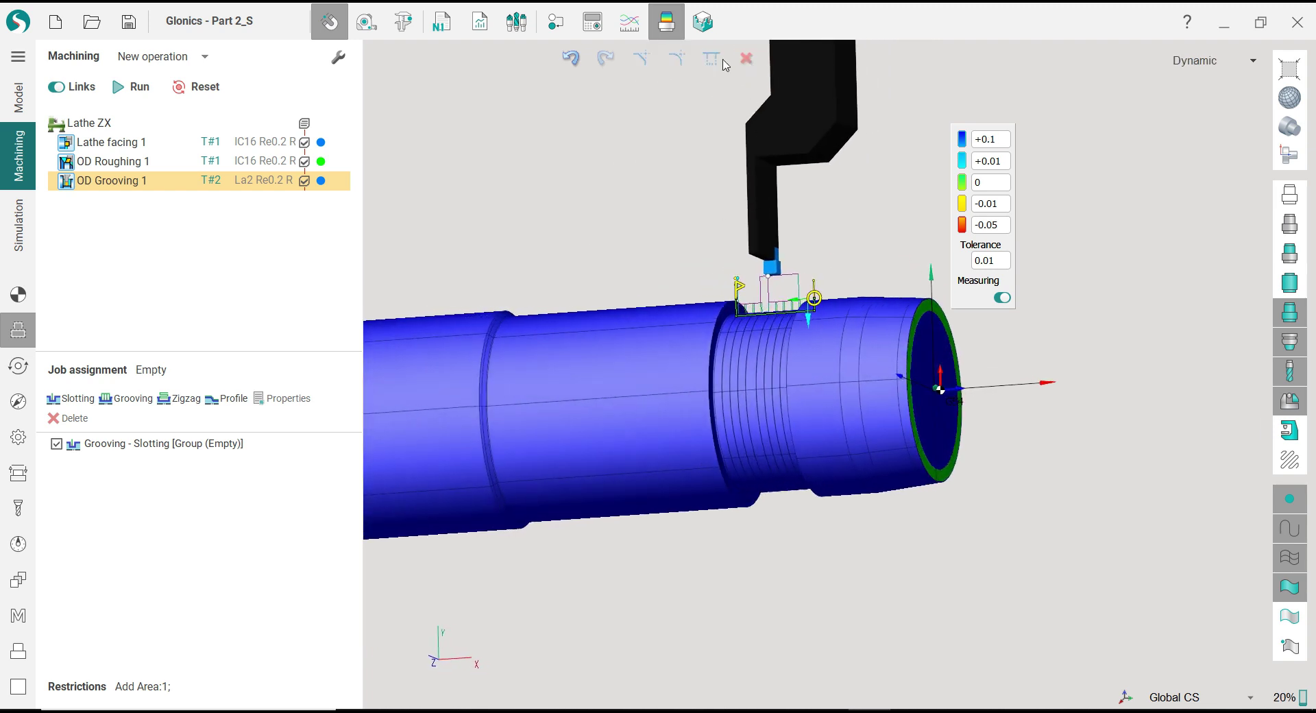
click(1287, 153)
click(1239, 156)
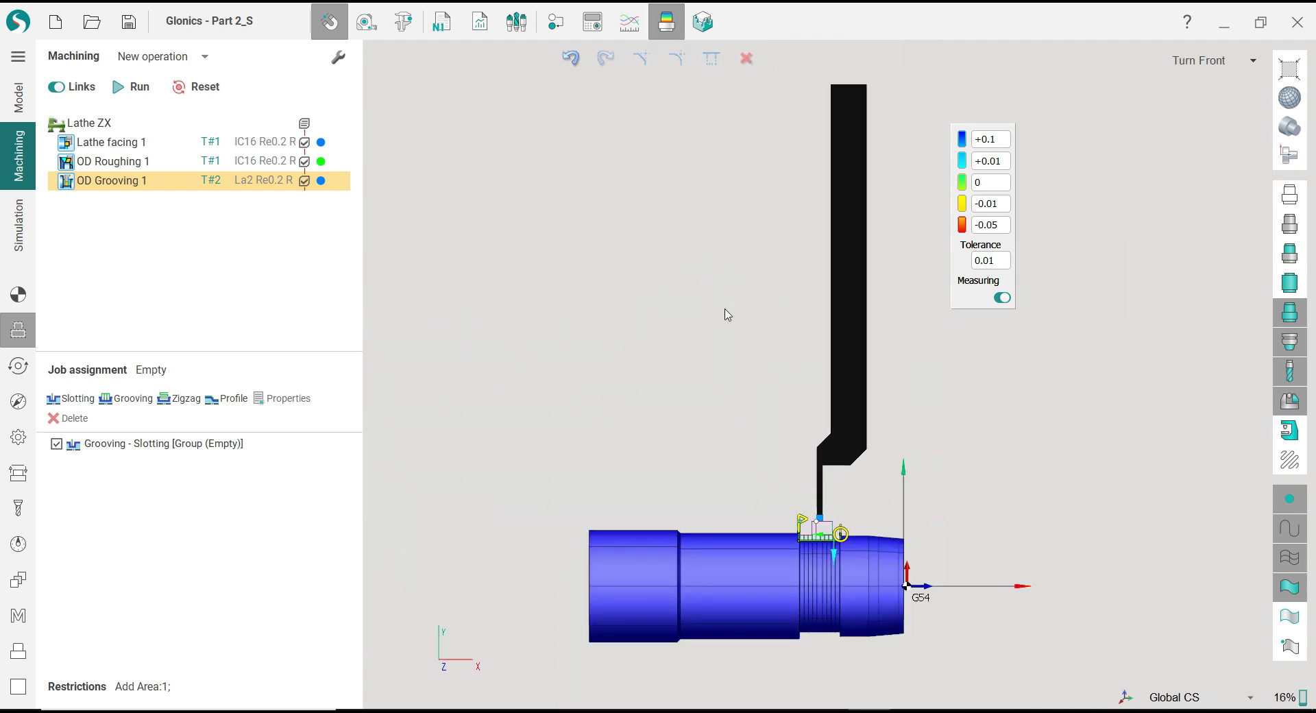
scroll(802, 613, up, 5)
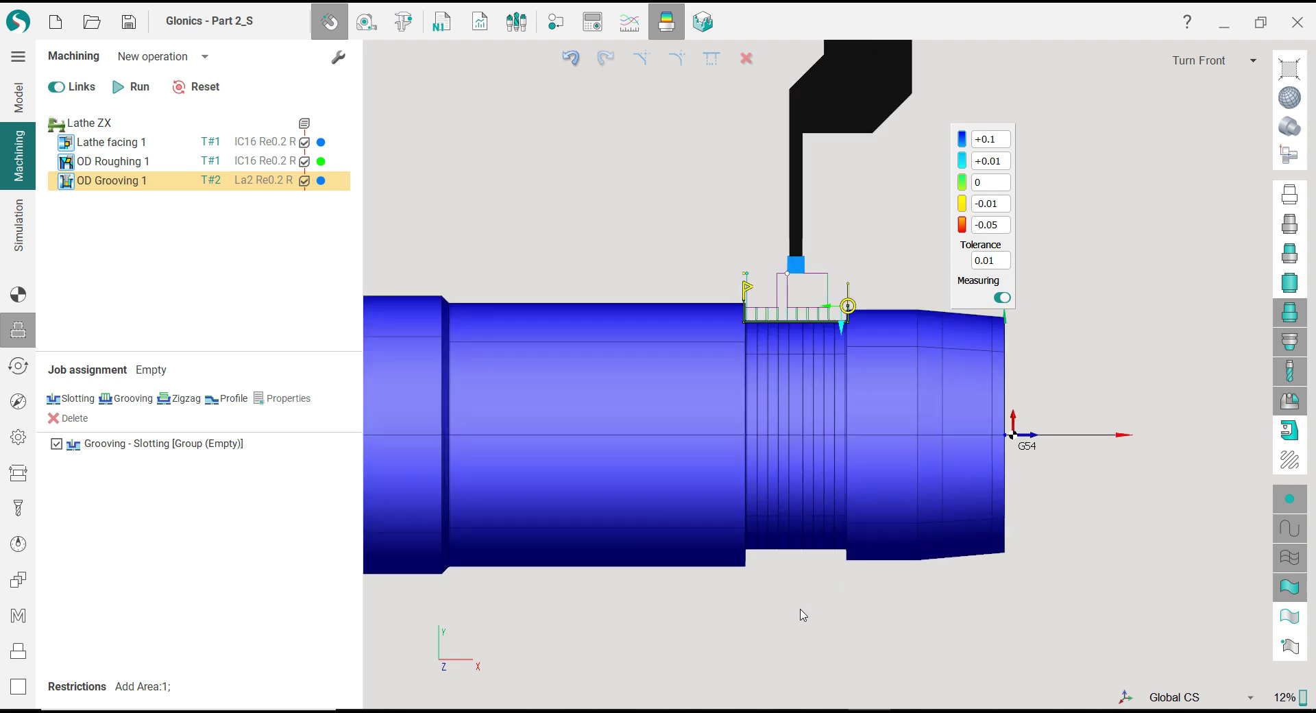
click(673, 17)
scroll(805, 242, up, 3)
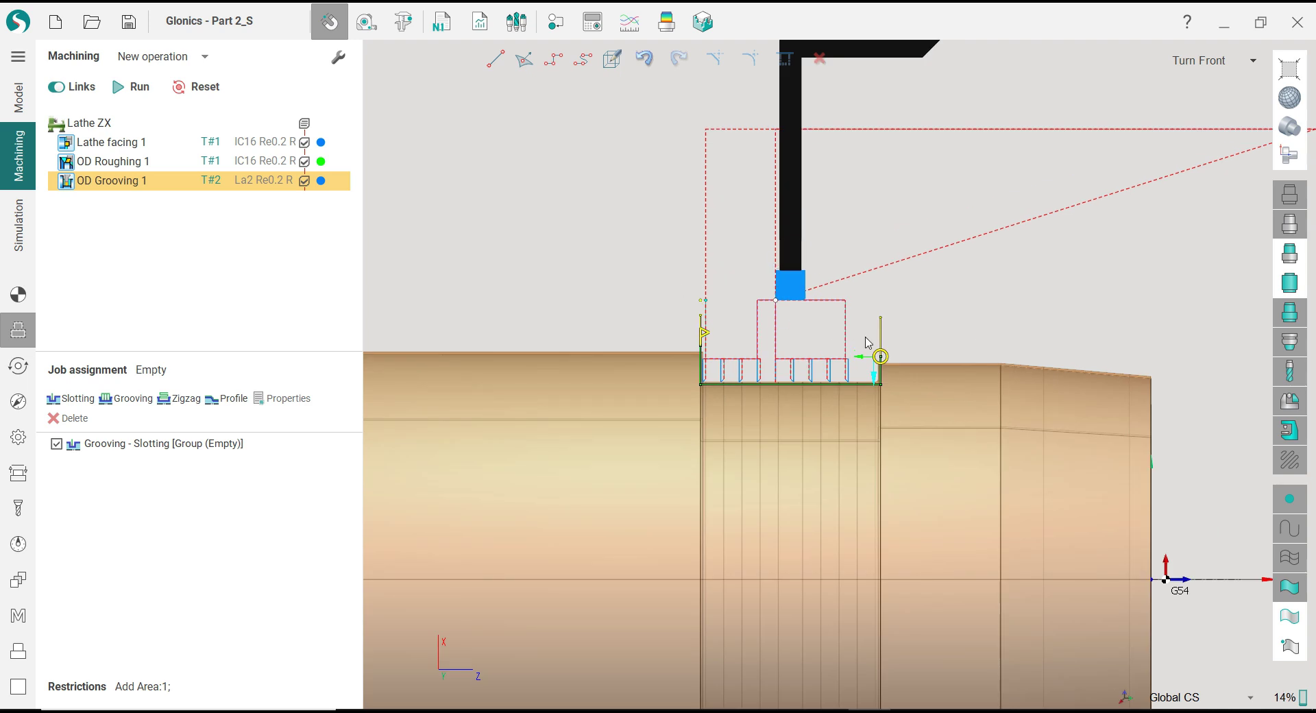
Step: Add an OD Finishing lathe operation after OD Grooving
click(162, 56)
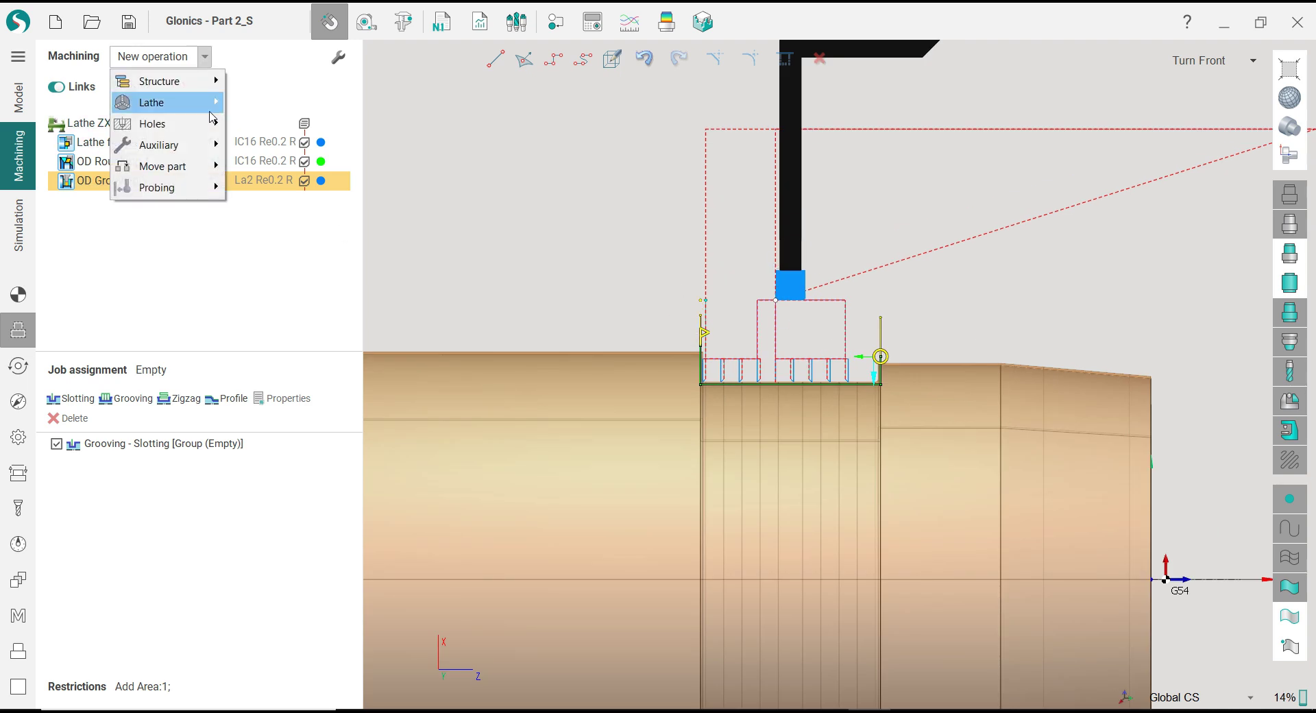
mouse_move(210, 108)
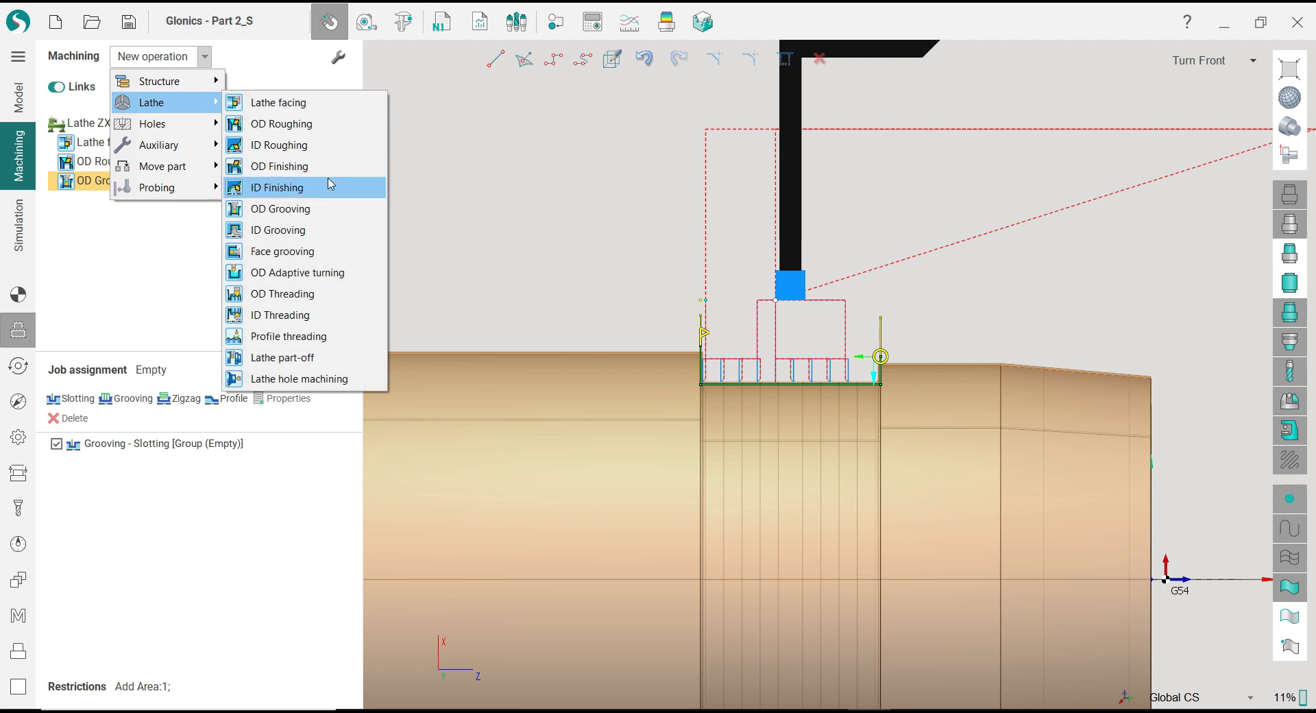
click(302, 166)
scroll(878, 312, down, 3)
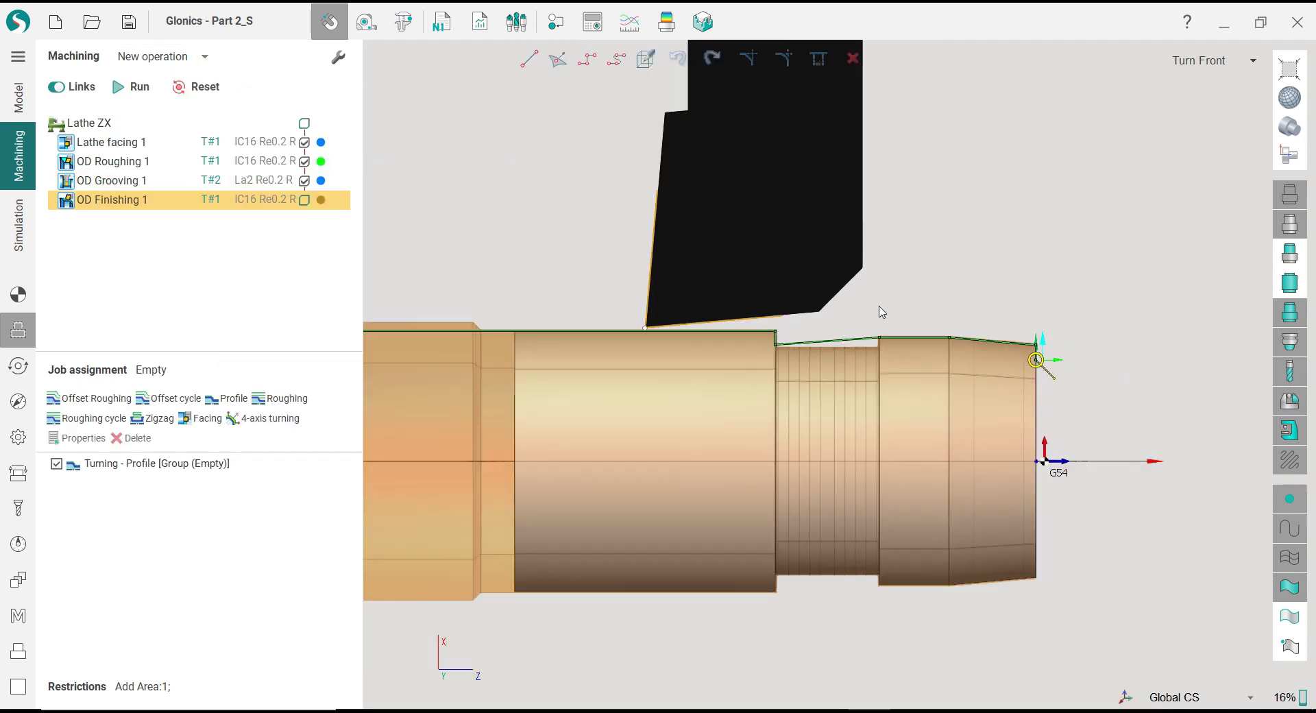
scroll(881, 312, up, 1)
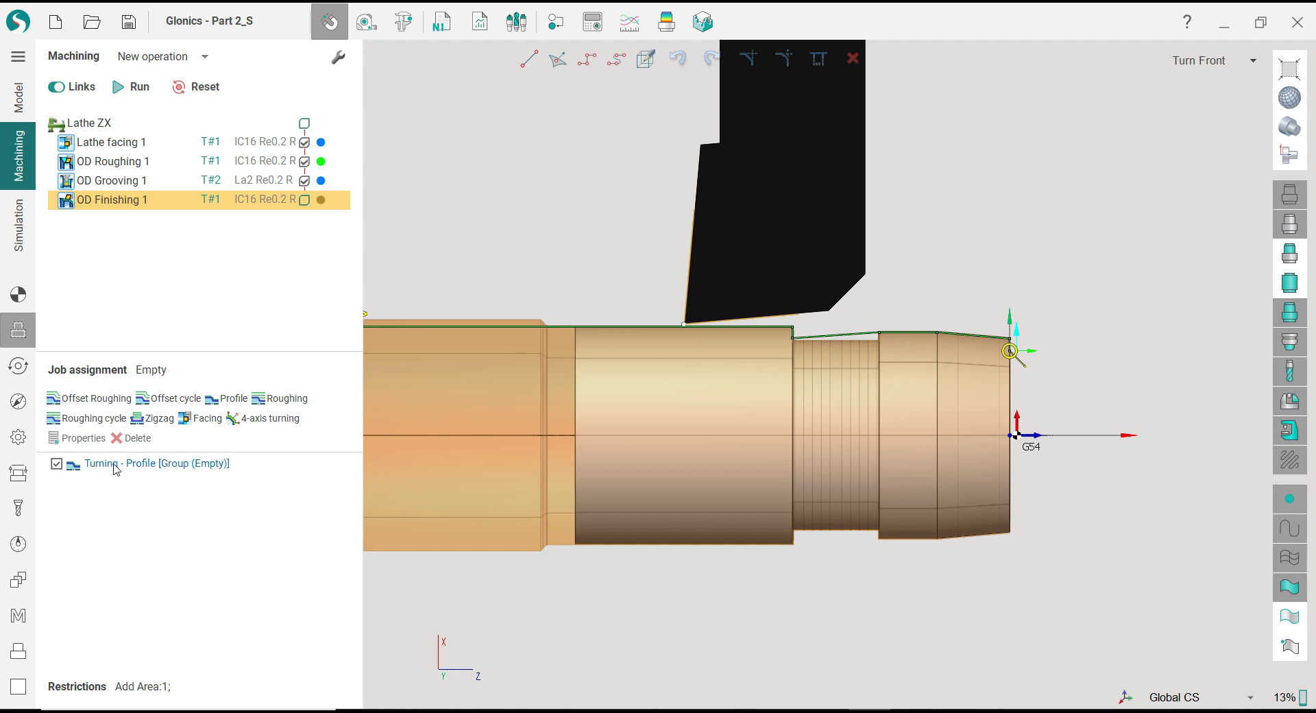
Step: Bridge the groove in the OD Finishing contour by closing the sloped segment over it with a straight line
click(115, 469)
click(835, 339)
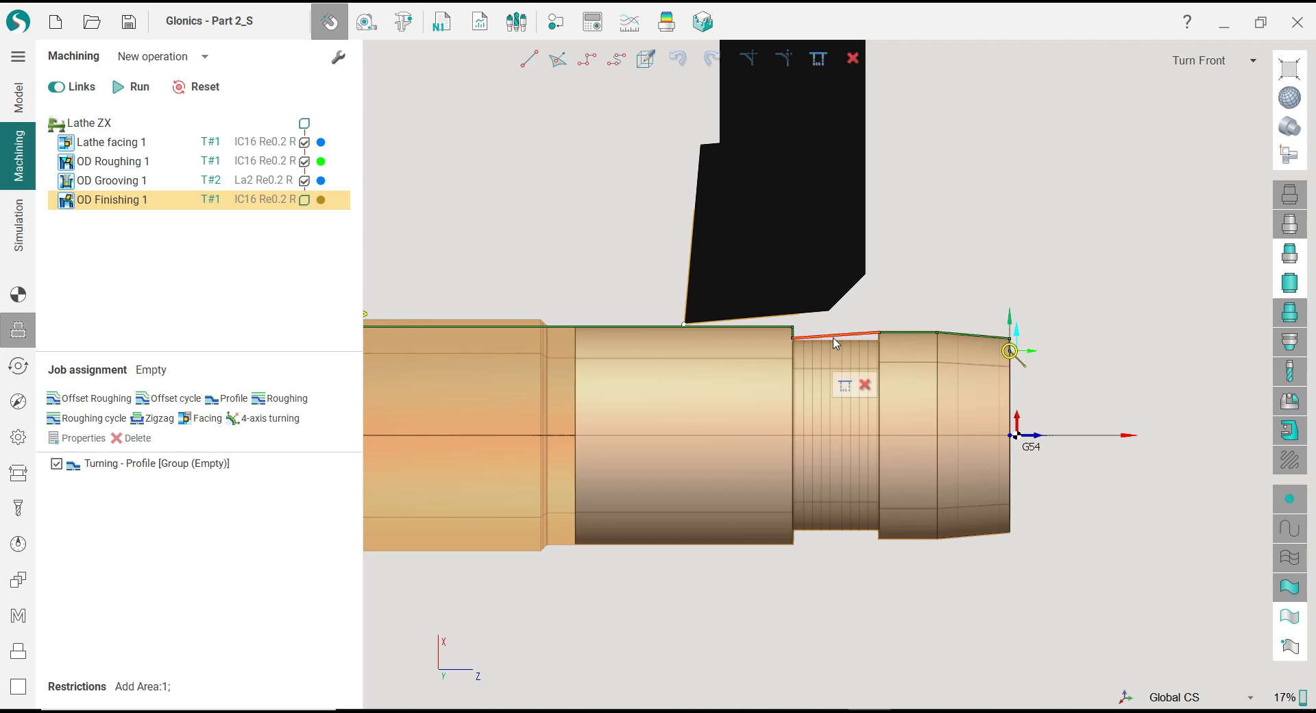
click(846, 385)
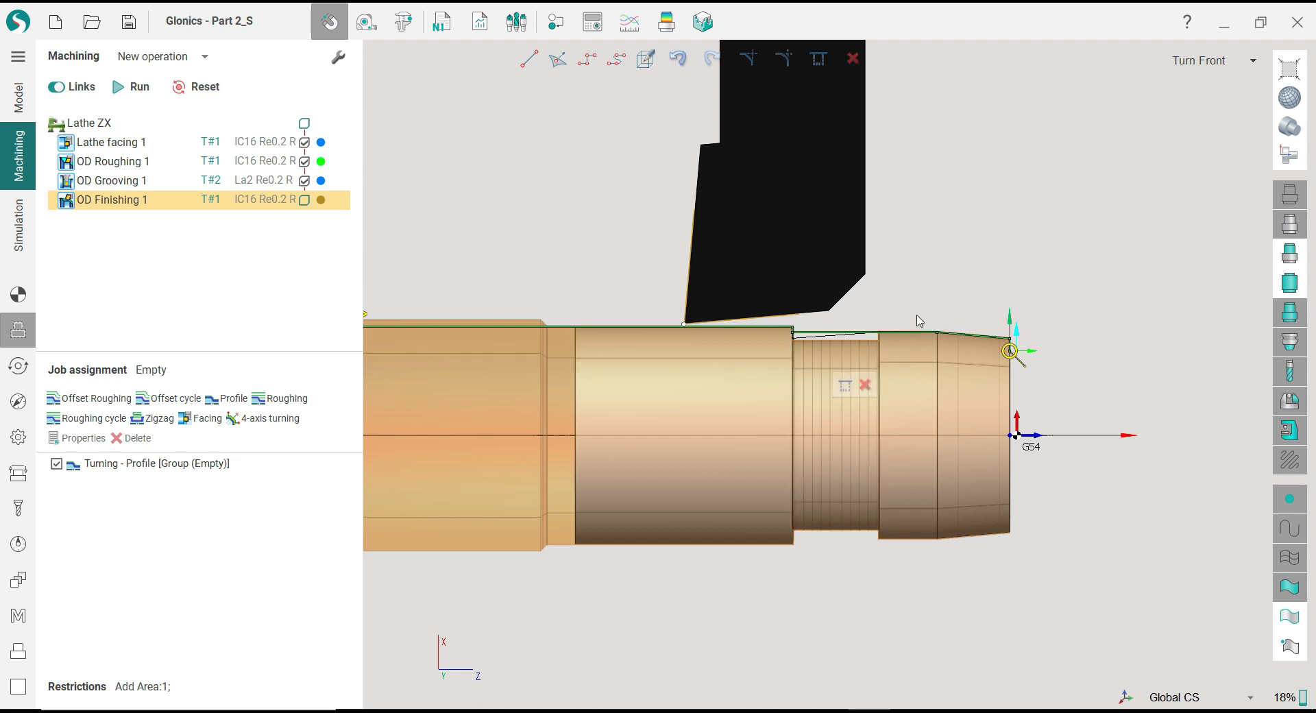
Step: Move the finishing contour's start to the taper's outer front corner and set its entry extension horizontal at 0°, about 2 mm long
scroll(987, 327, up, 3)
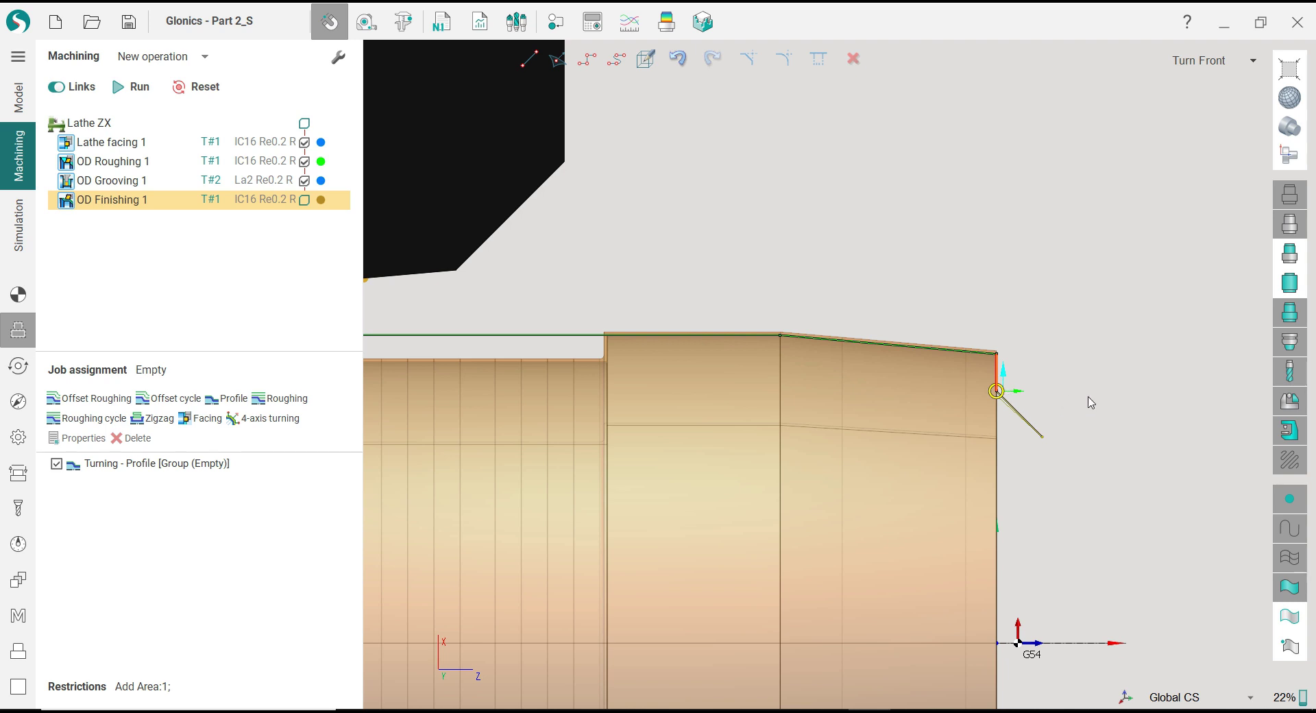
click(1037, 333)
click(998, 388)
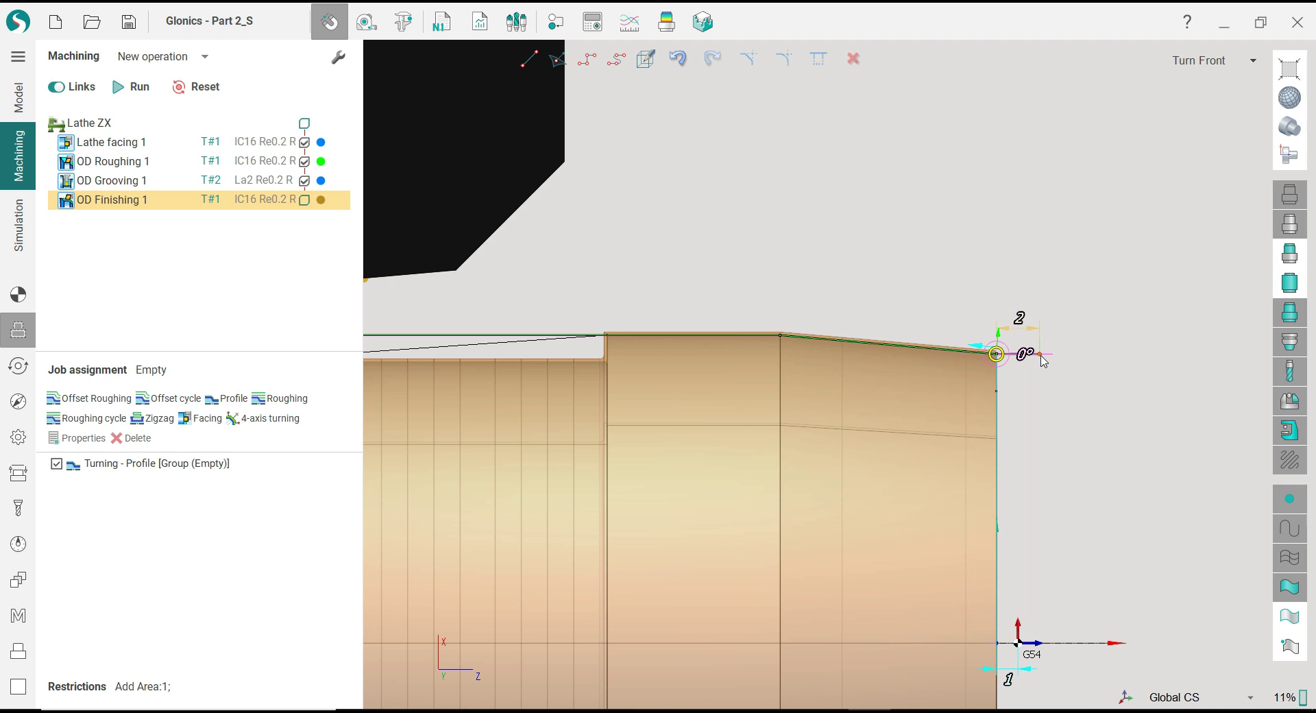
Step: Shorten the OD Finishing contour by setting its rear end 64 mm from the G54 origin
scroll(1095, 360, down, 5)
scroll(665, 369, up, 3)
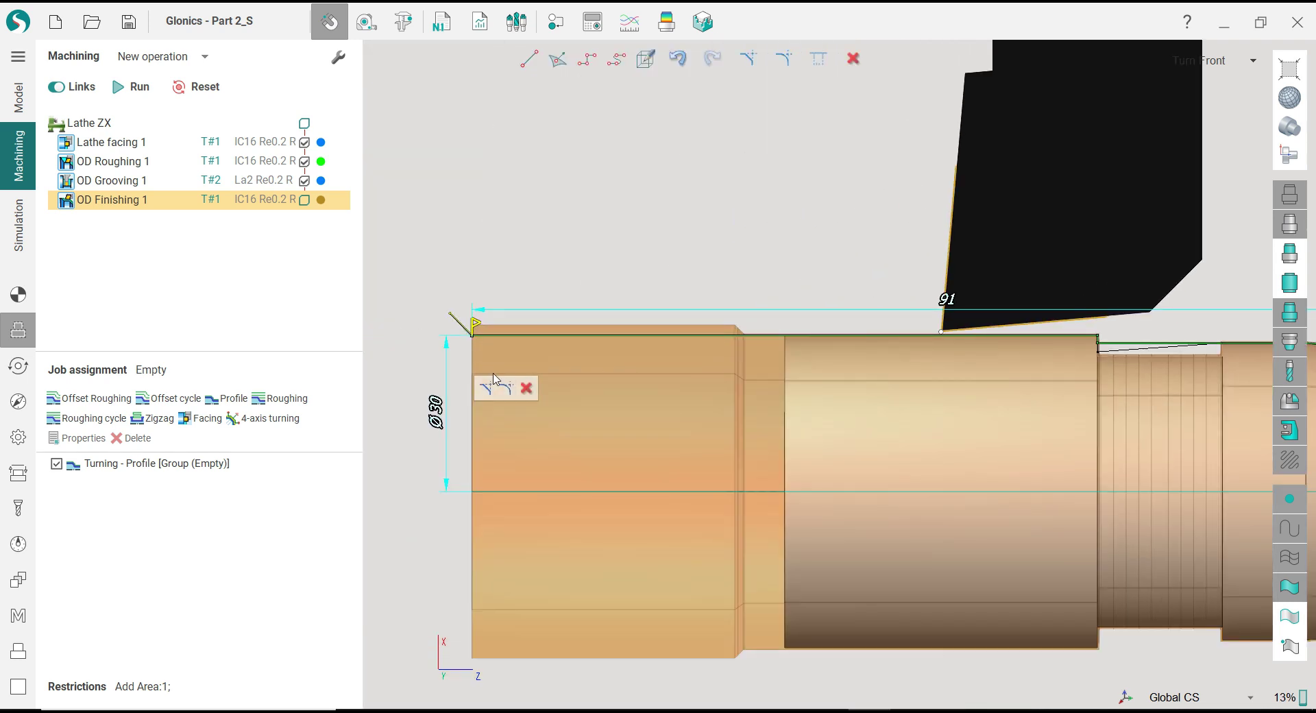
scroll(703, 321, down, 2)
double_click(810, 281)
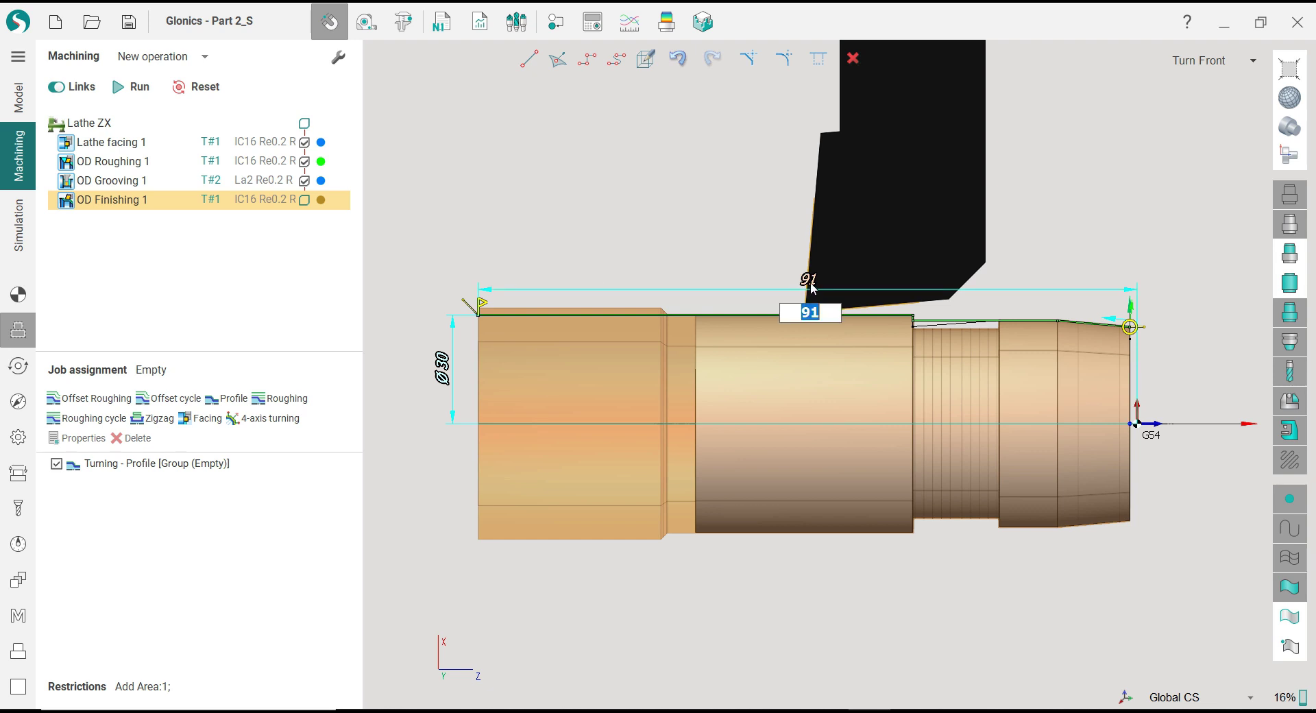
text(64)
key(Return)
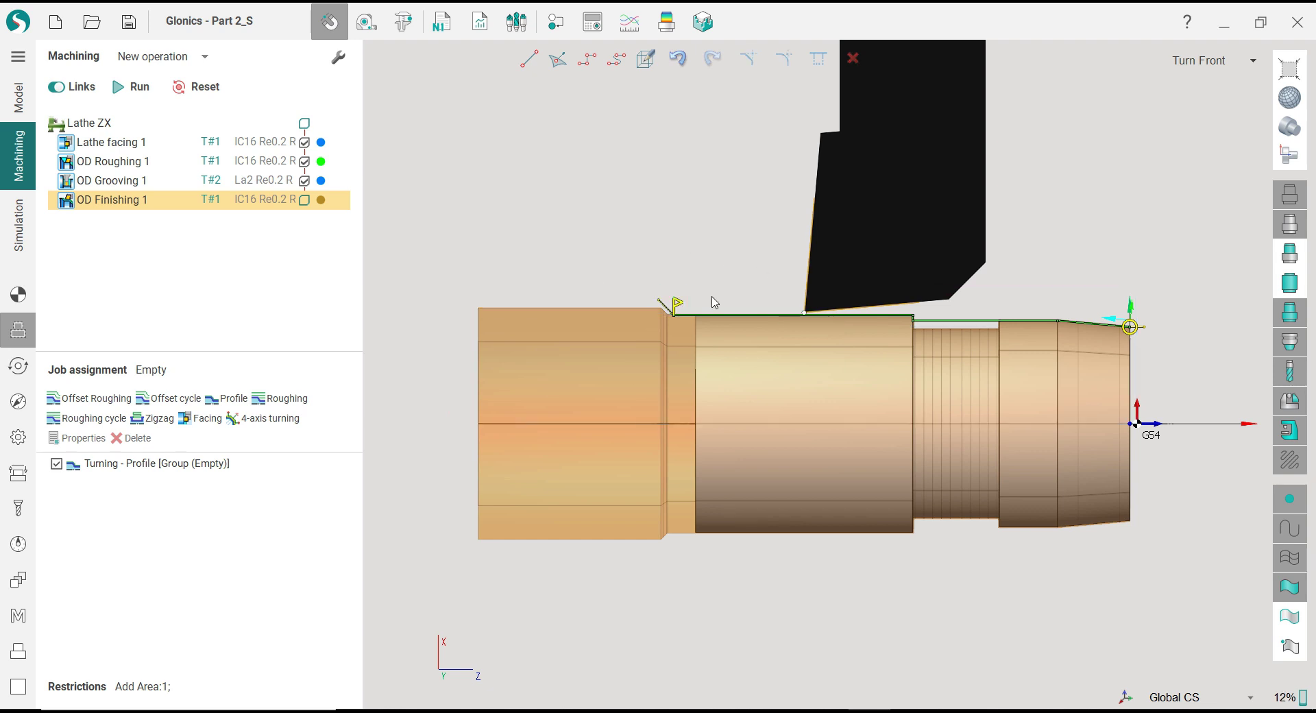
Step: Turn the exit extension at the finishing contour's rear end to 90° outward and set its length to 10 mm
scroll(691, 302, up, 4)
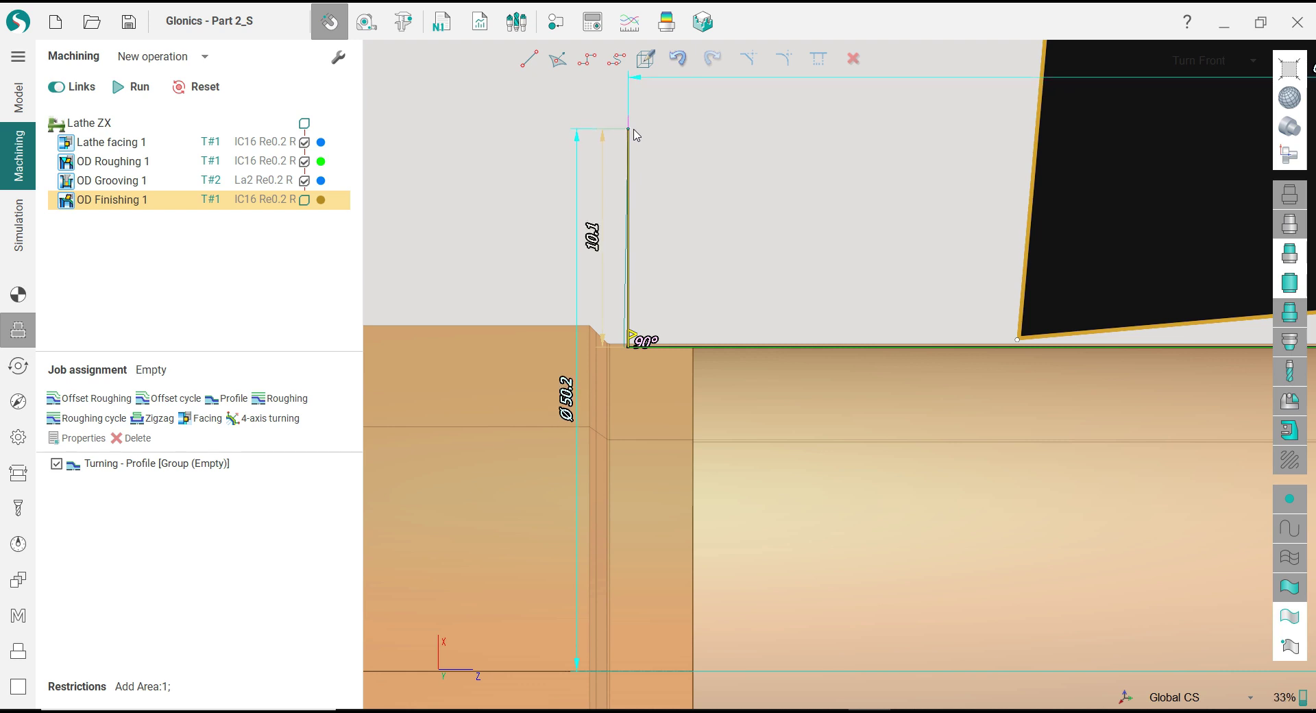
click(634, 130)
double_click(590, 244)
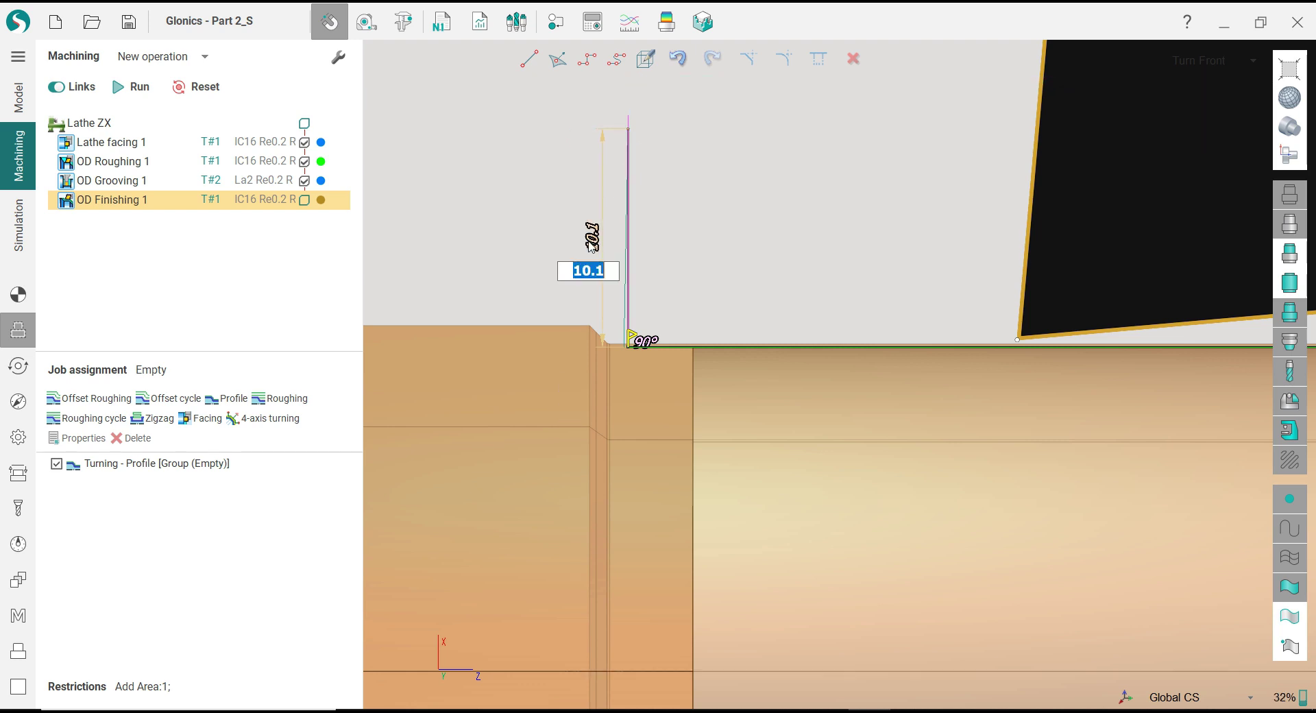
text(10)
key(Return)
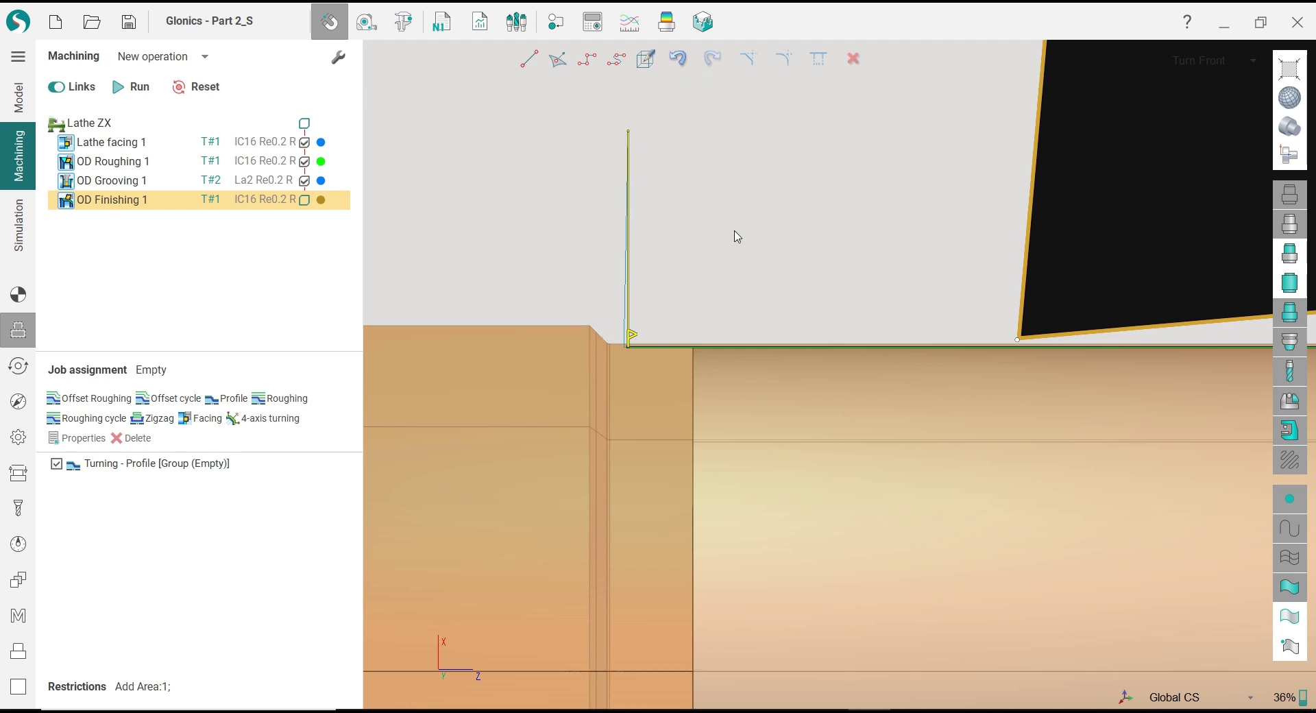
Step: Set the OD Finishing 1 toolpath colour to yellow after reviewing its cycle settings and parameters
scroll(482, 305, down, 5)
click(523, 288)
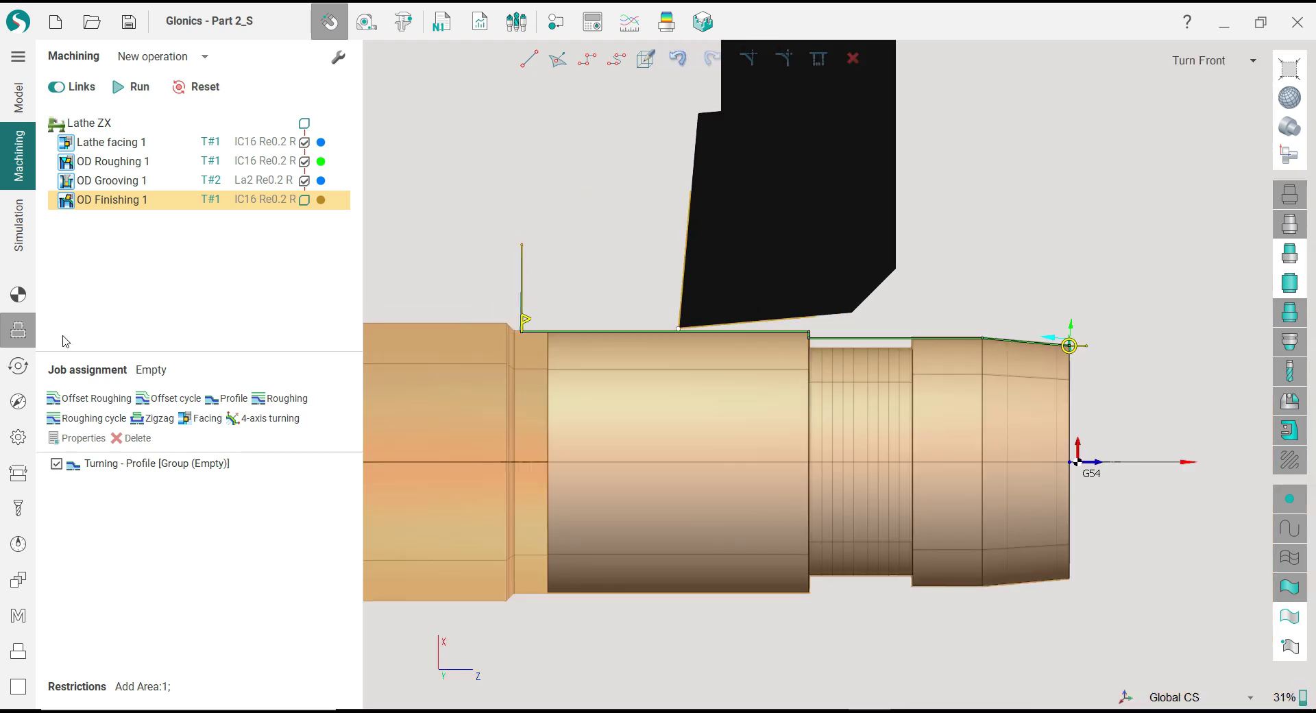
click(18, 365)
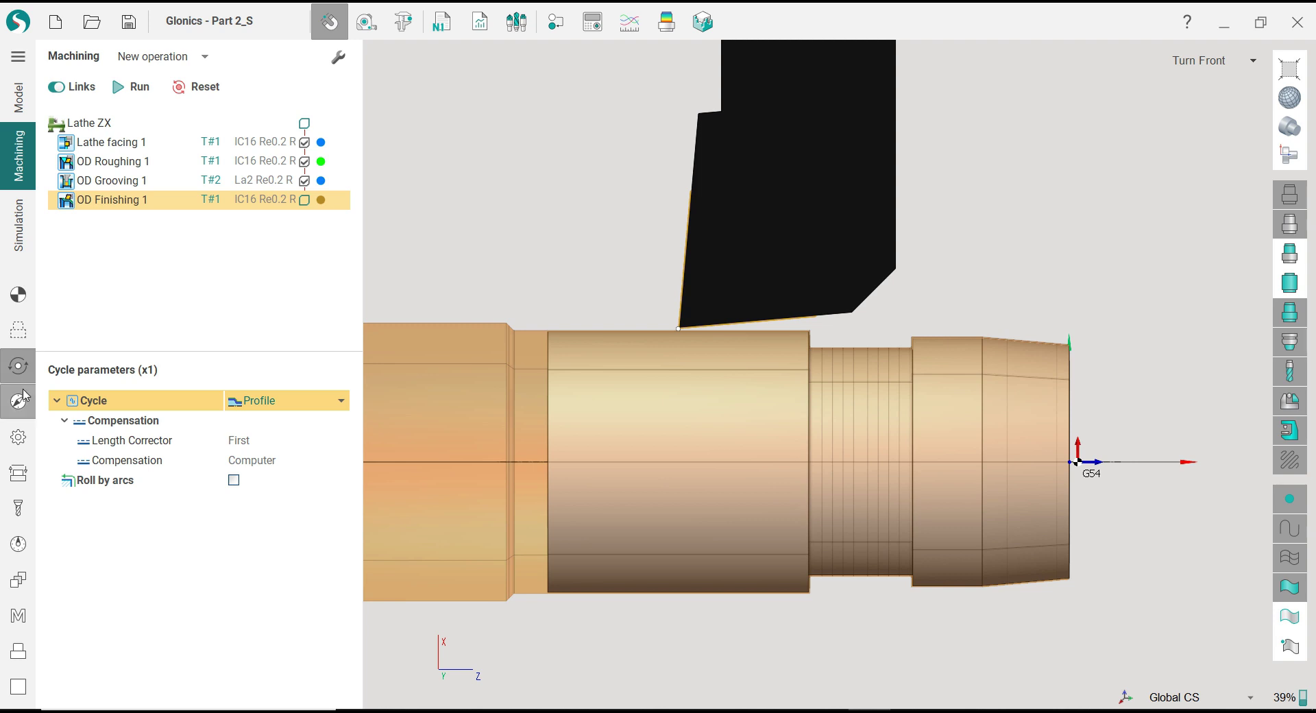
click(20, 438)
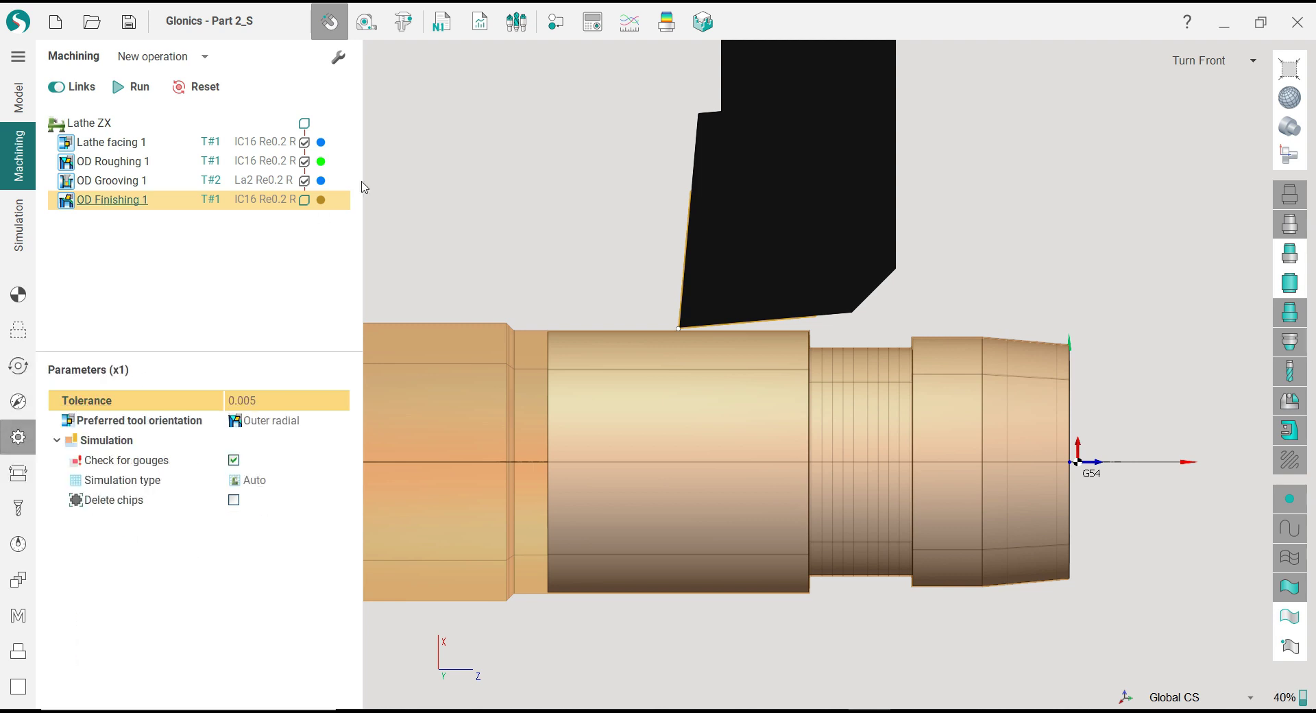
click(321, 200)
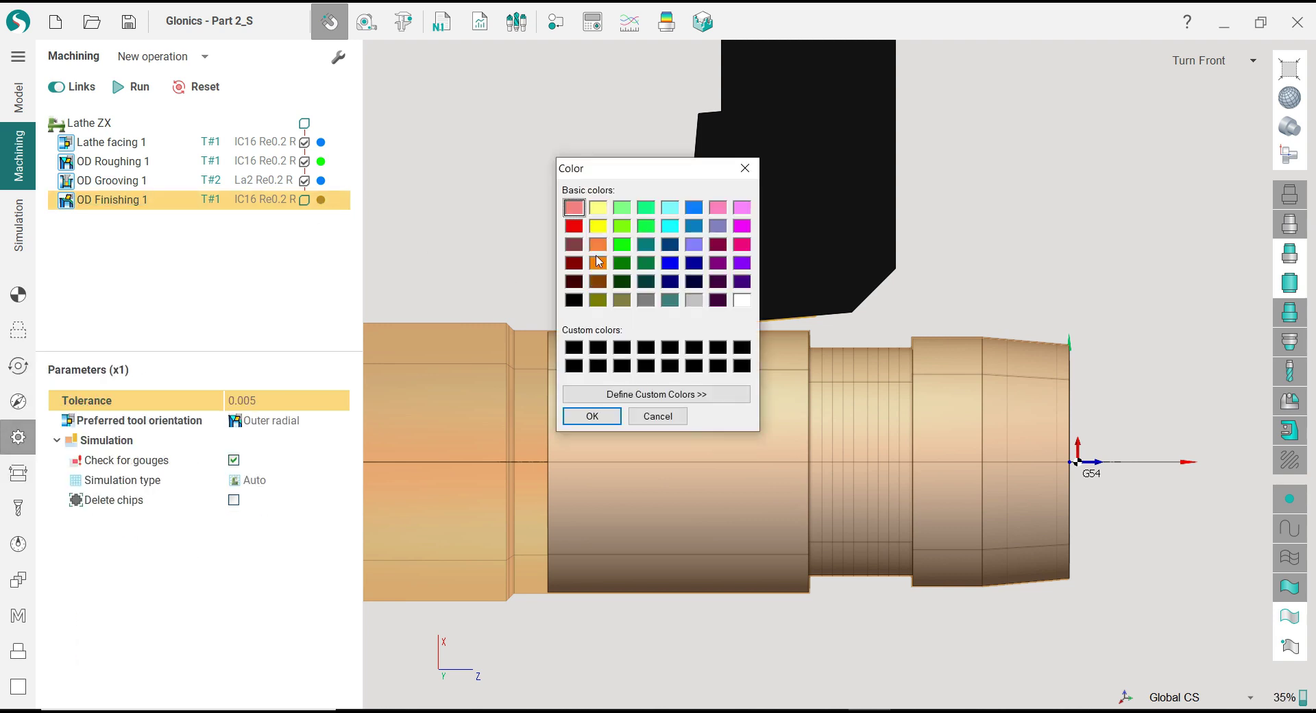
click(605, 228)
click(595, 416)
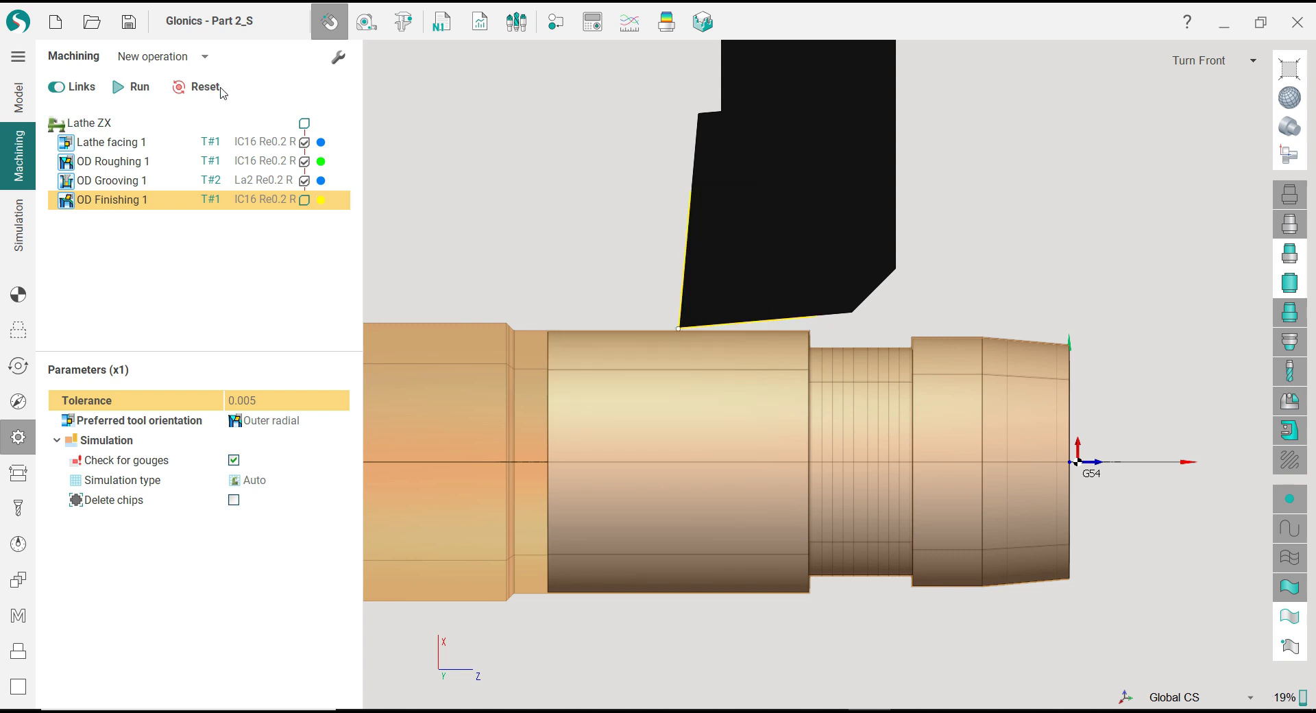
Step: Calculate the OD Finishing 1 toolpath and inspect its path over the groove and the front taper
click(137, 86)
scroll(674, 256, down, 3)
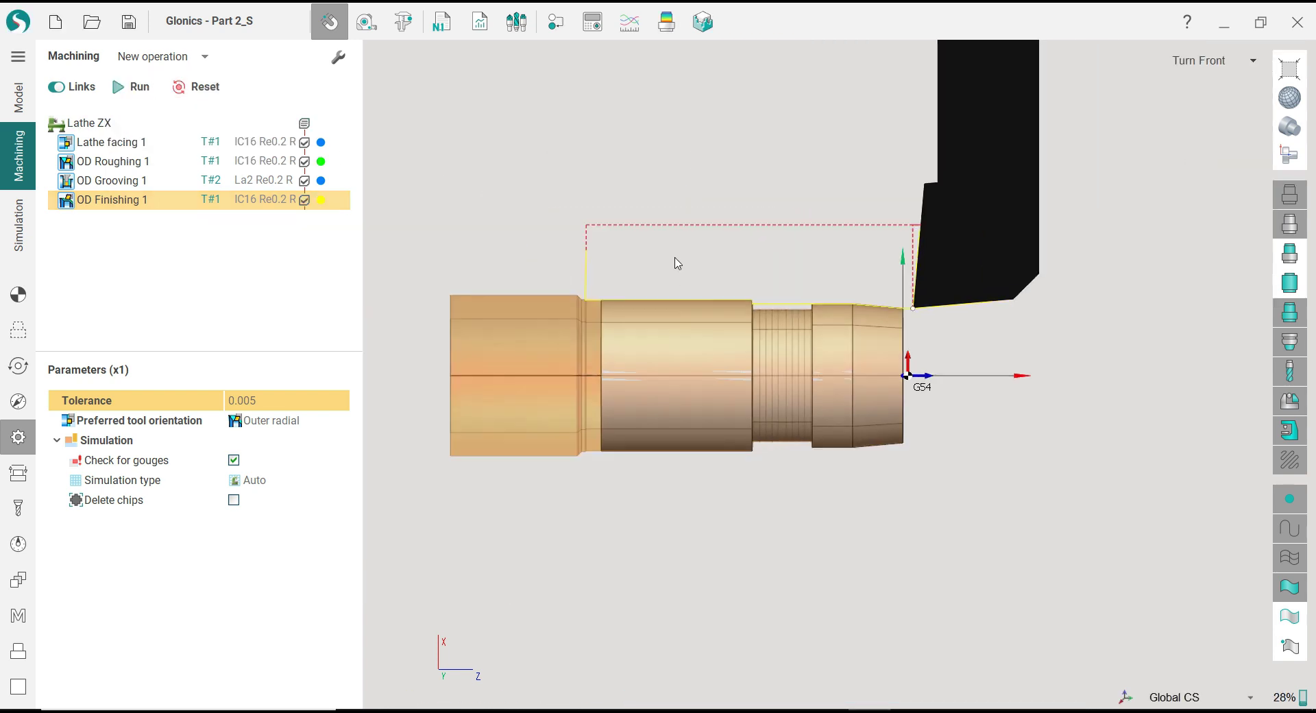
scroll(805, 264, up, 2)
scroll(762, 309, up, 3)
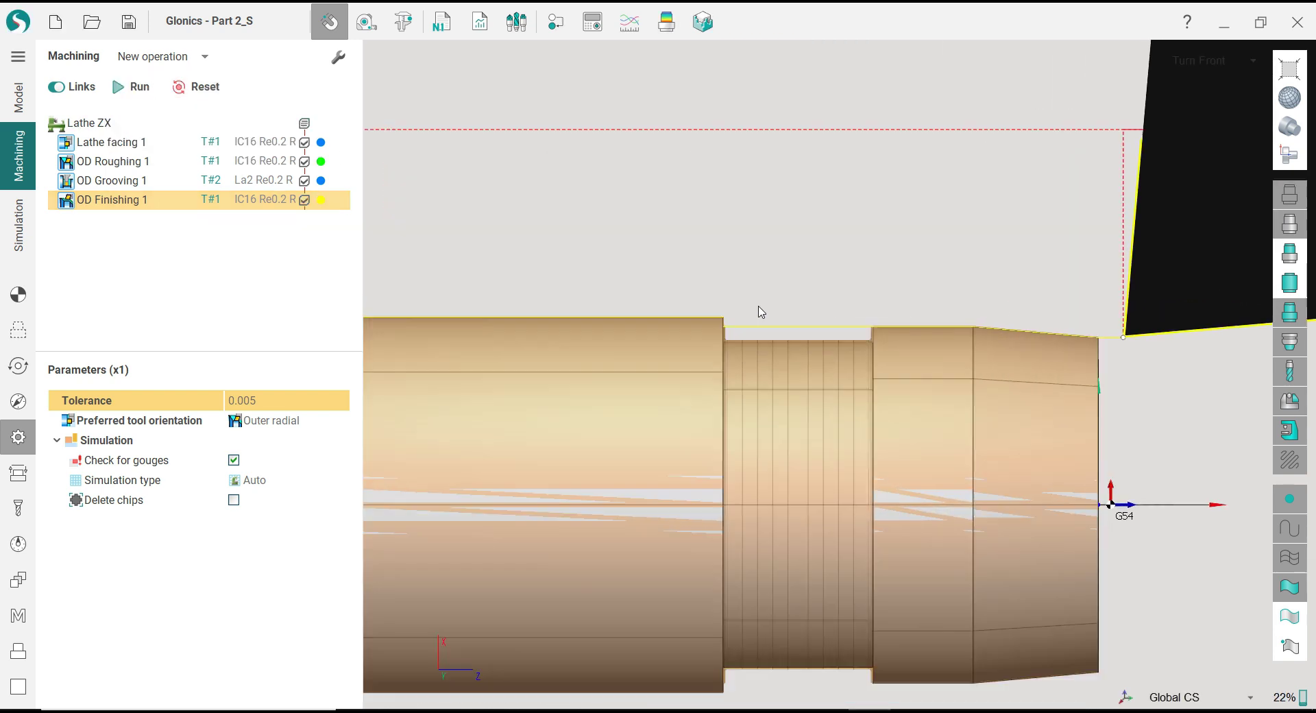
scroll(761, 312, down, 2)
scroll(906, 315, up, 2)
scroll(895, 315, down, 1)
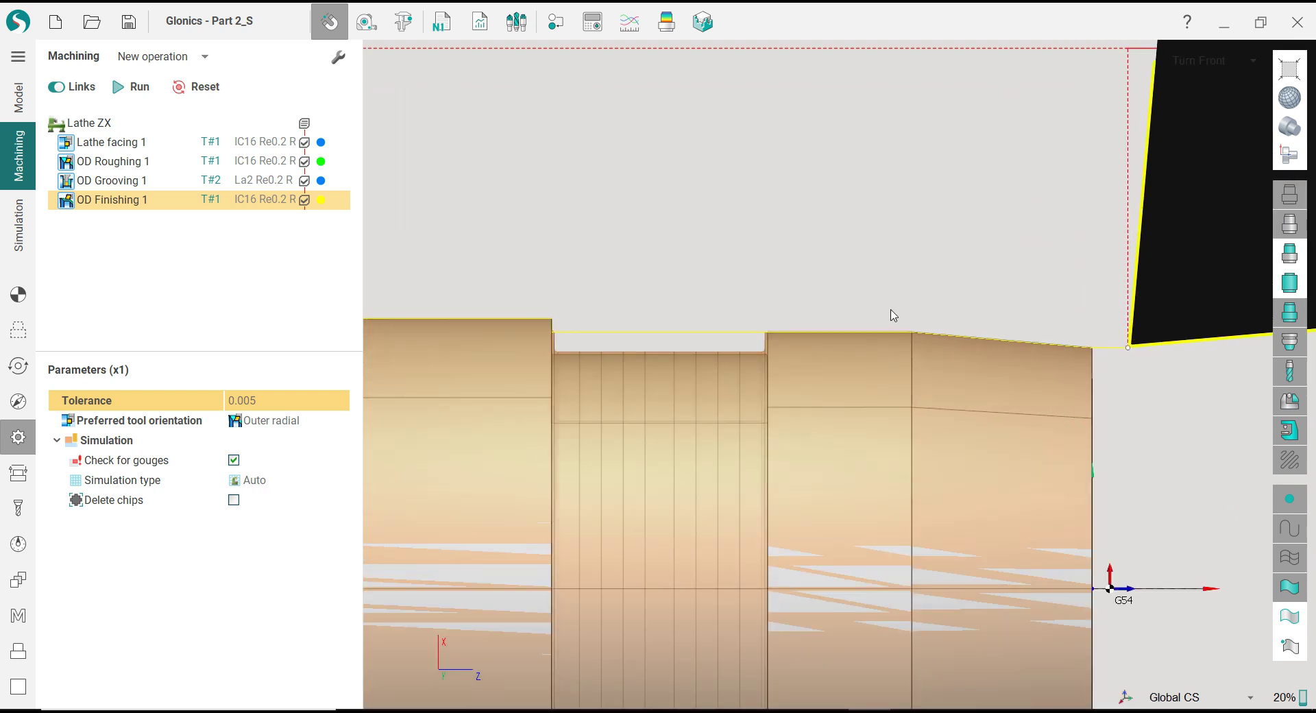
scroll(548, 331, up, 3)
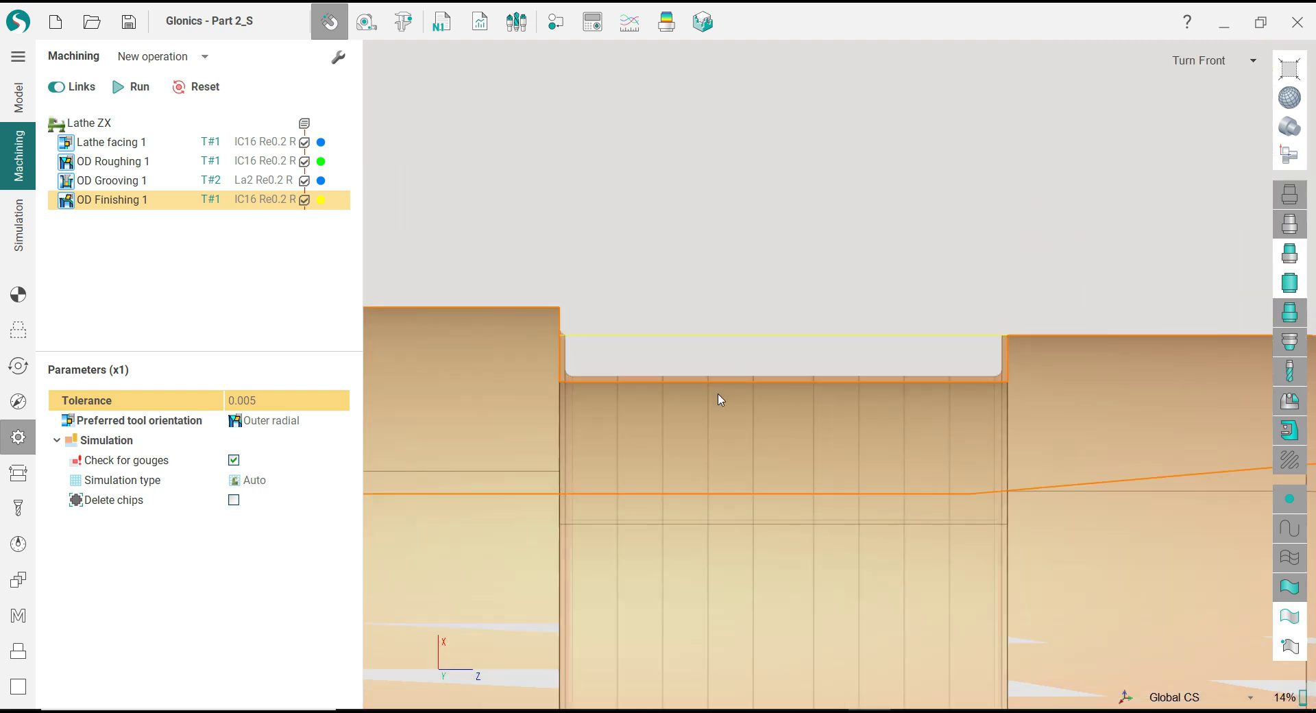
Step: Duplicate the OD Grooving 1 operation and place the copy after OD Finishing 1
right_click(106, 182)
click(137, 206)
click(115, 201)
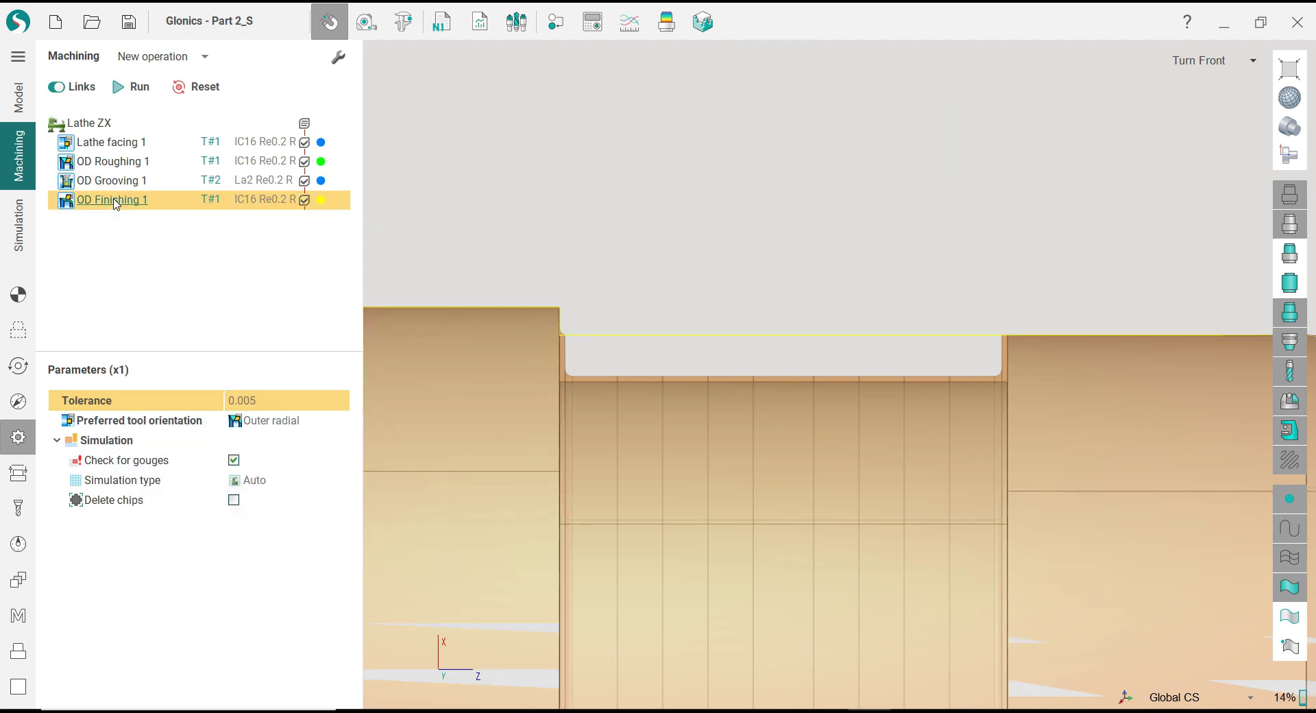
right_click(115, 204)
click(159, 261)
click(129, 224)
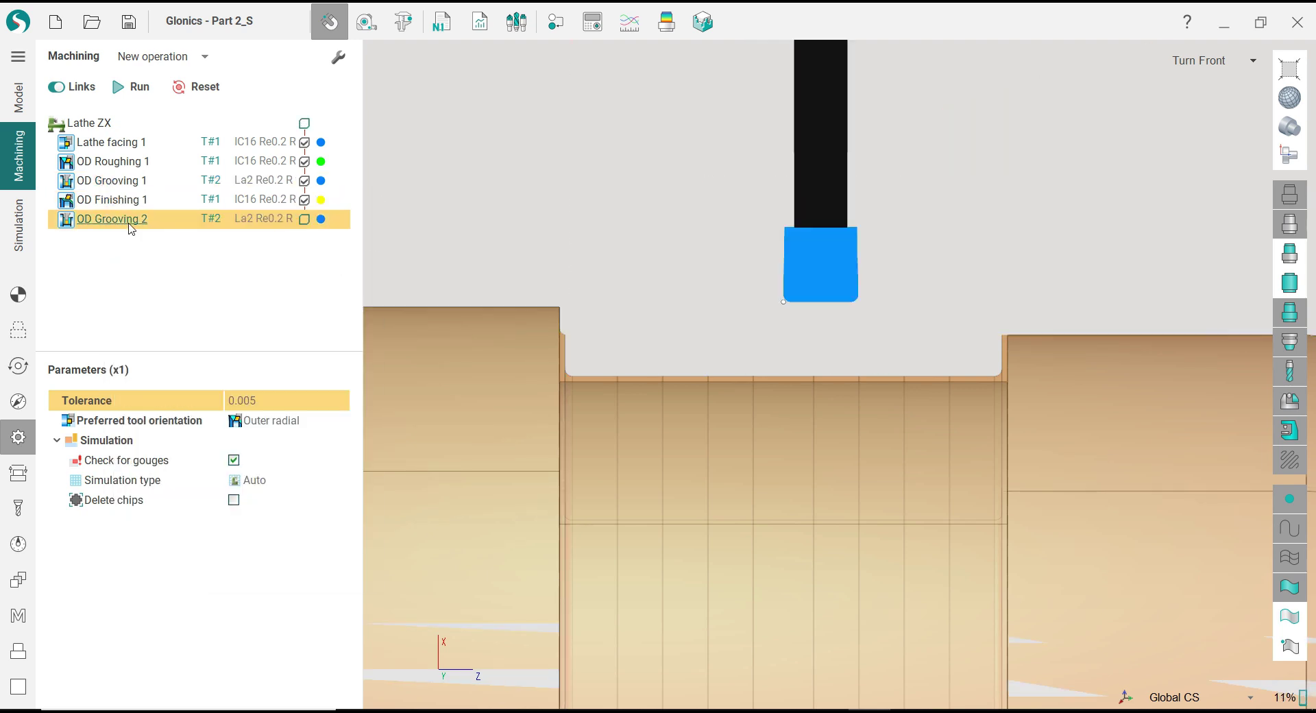
scroll(775, 284, down, 3)
scroll(762, 290, up, 2)
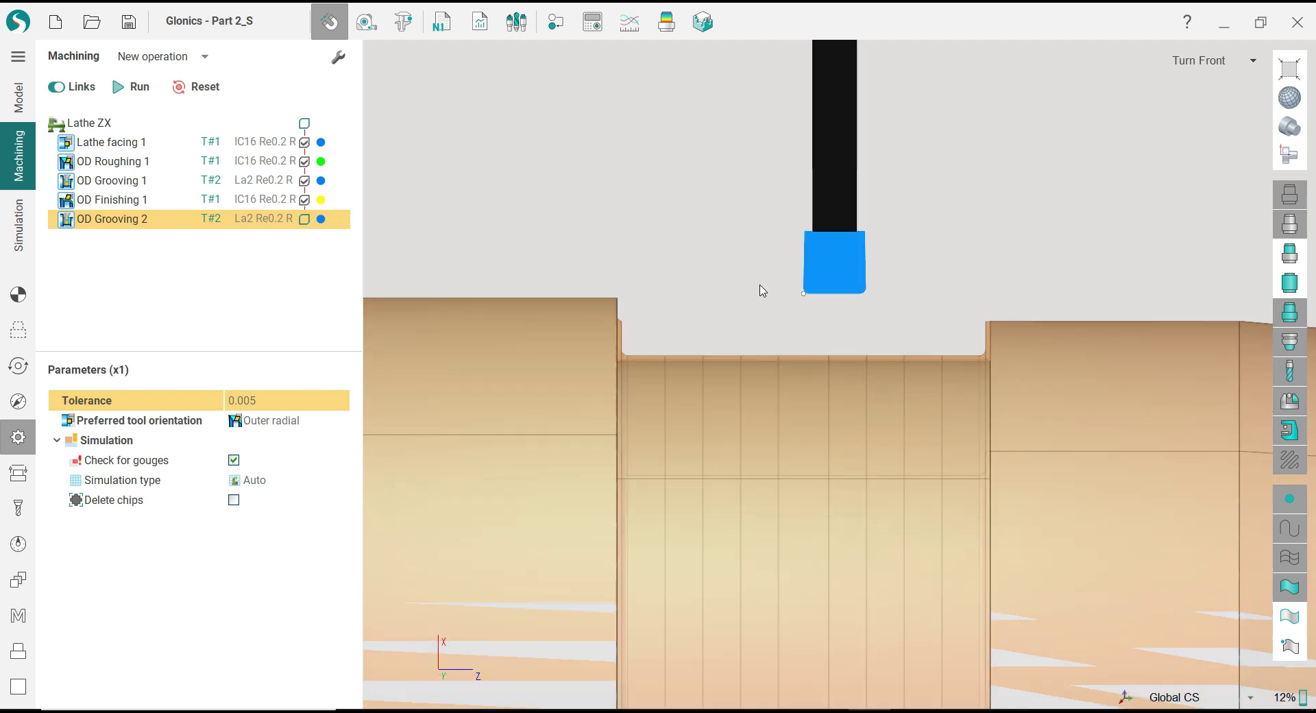
scroll(762, 302, up, 1)
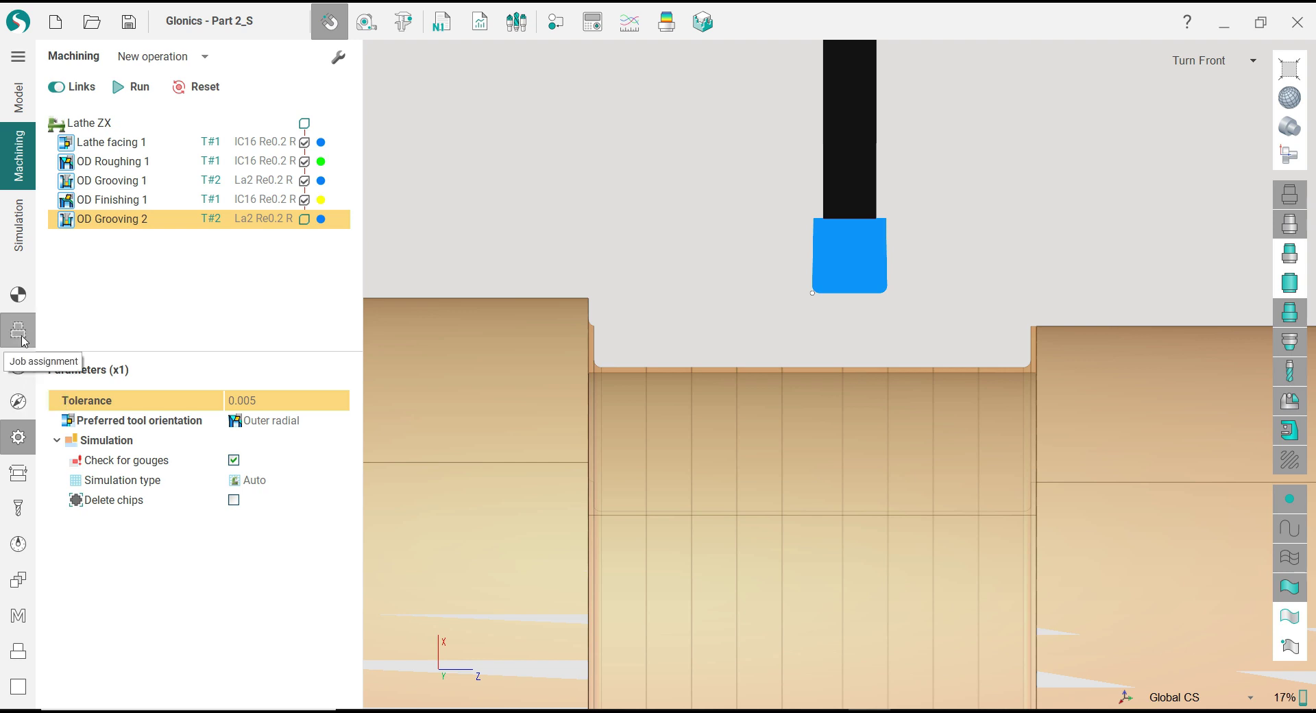
Step: Change the OD Grooving 2 cycle to Grooving, then calculate its toolpath and inspect the plunge passes
click(18, 366)
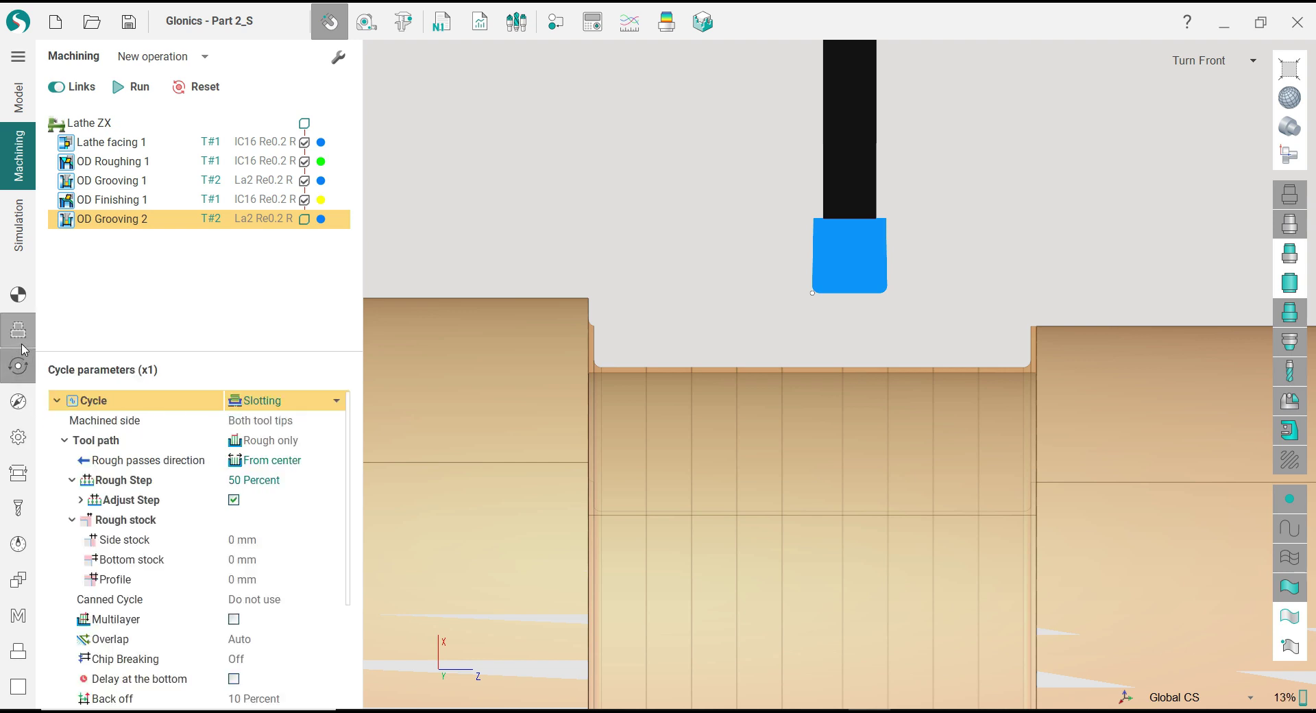
click(281, 406)
click(281, 452)
click(139, 87)
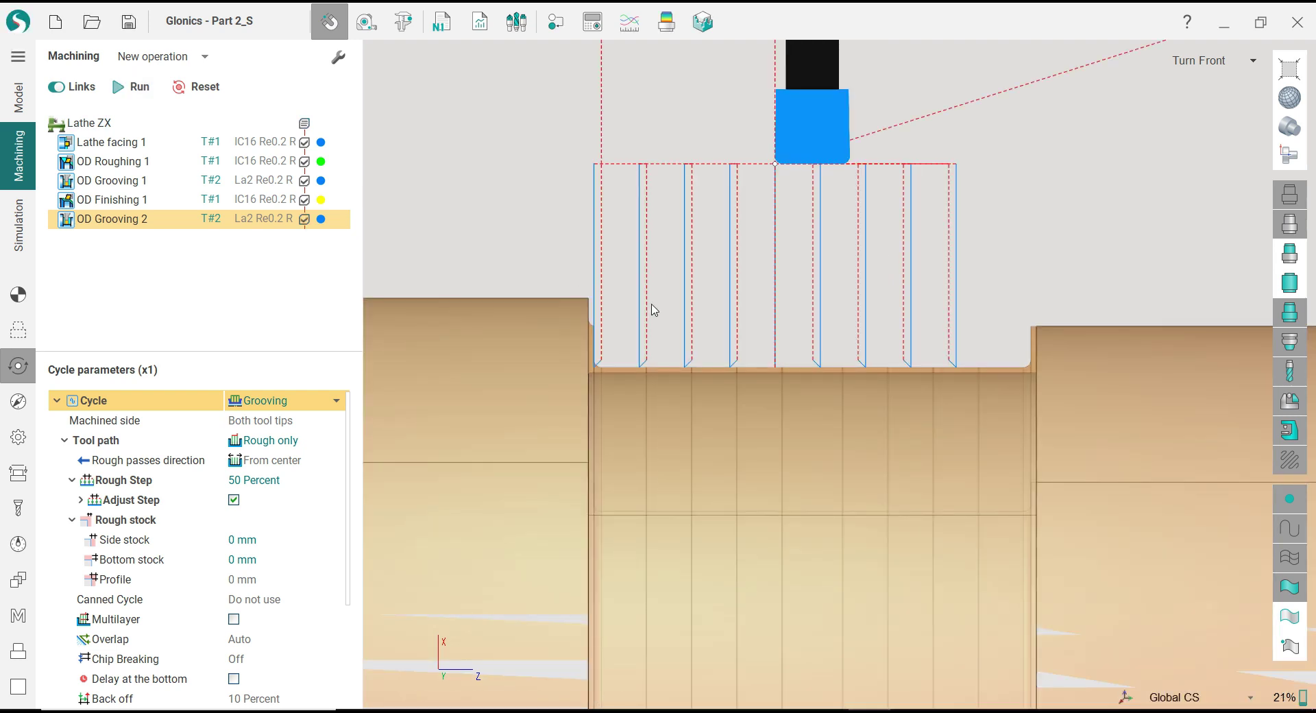
scroll(654, 311, down, 5)
scroll(728, 304, up, 3)
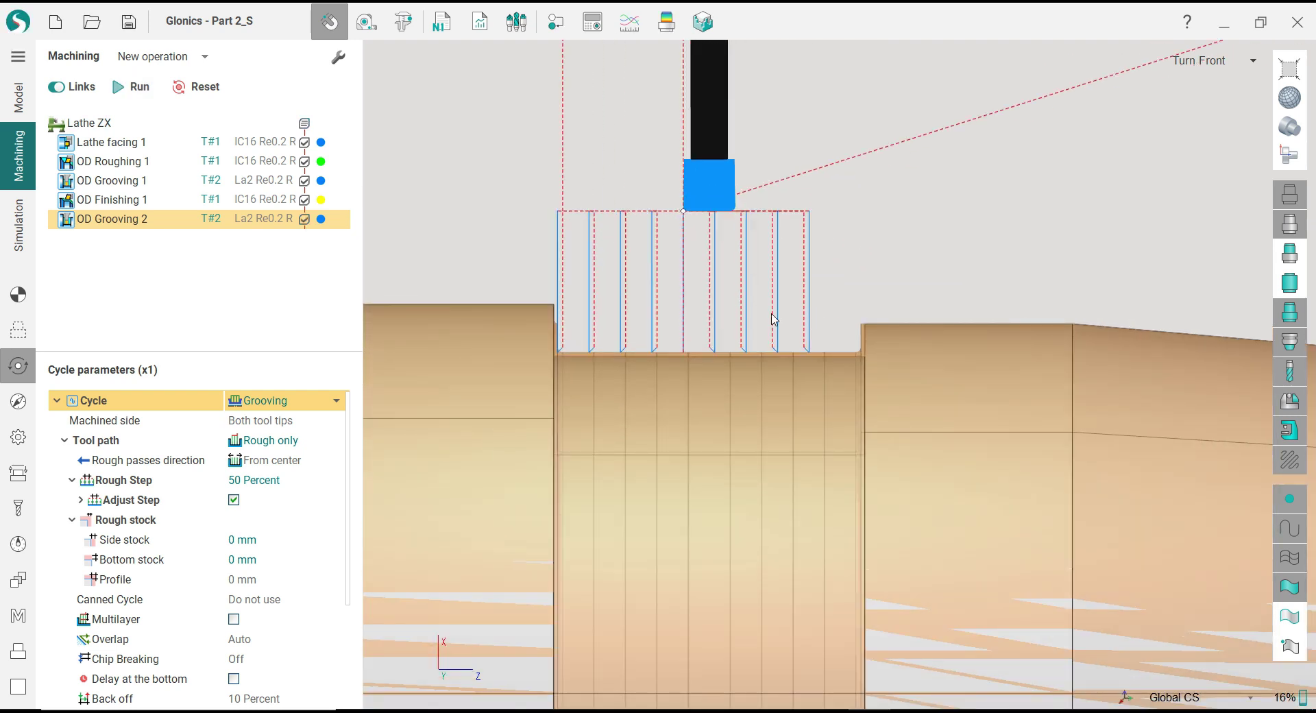
scroll(610, 310, down, 3)
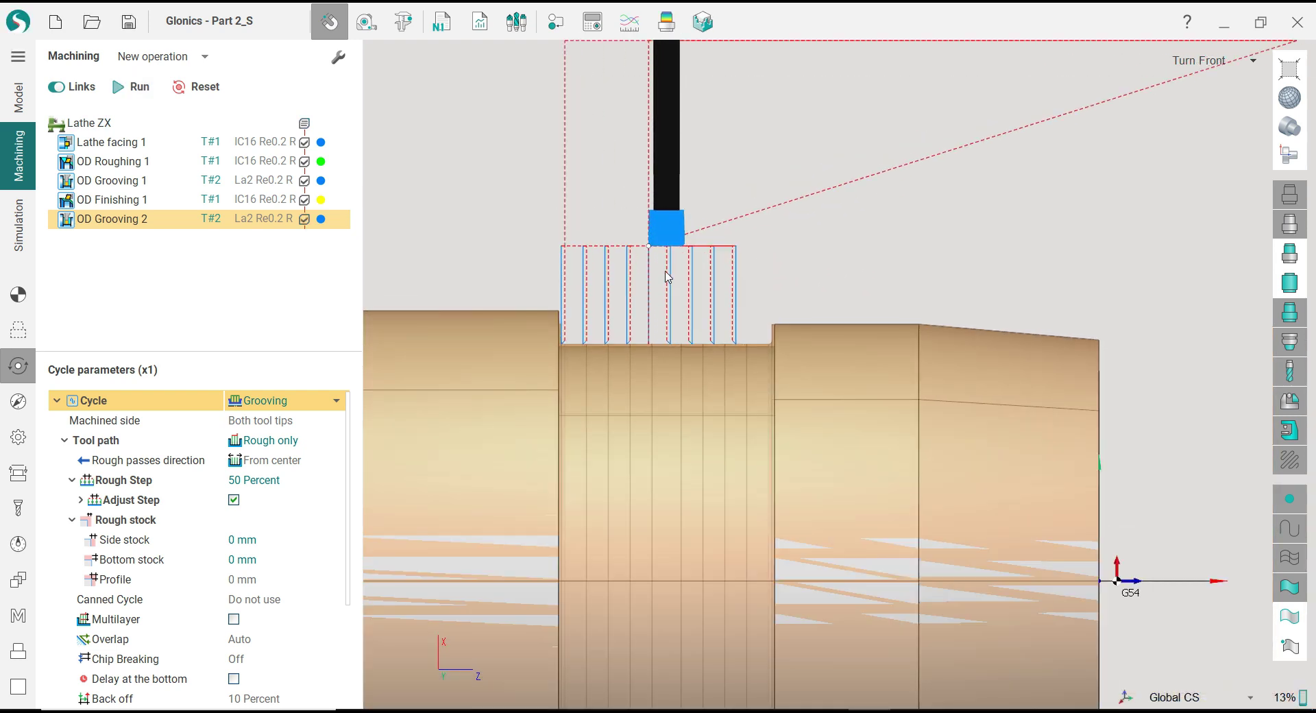
scroll(668, 276, up, 3)
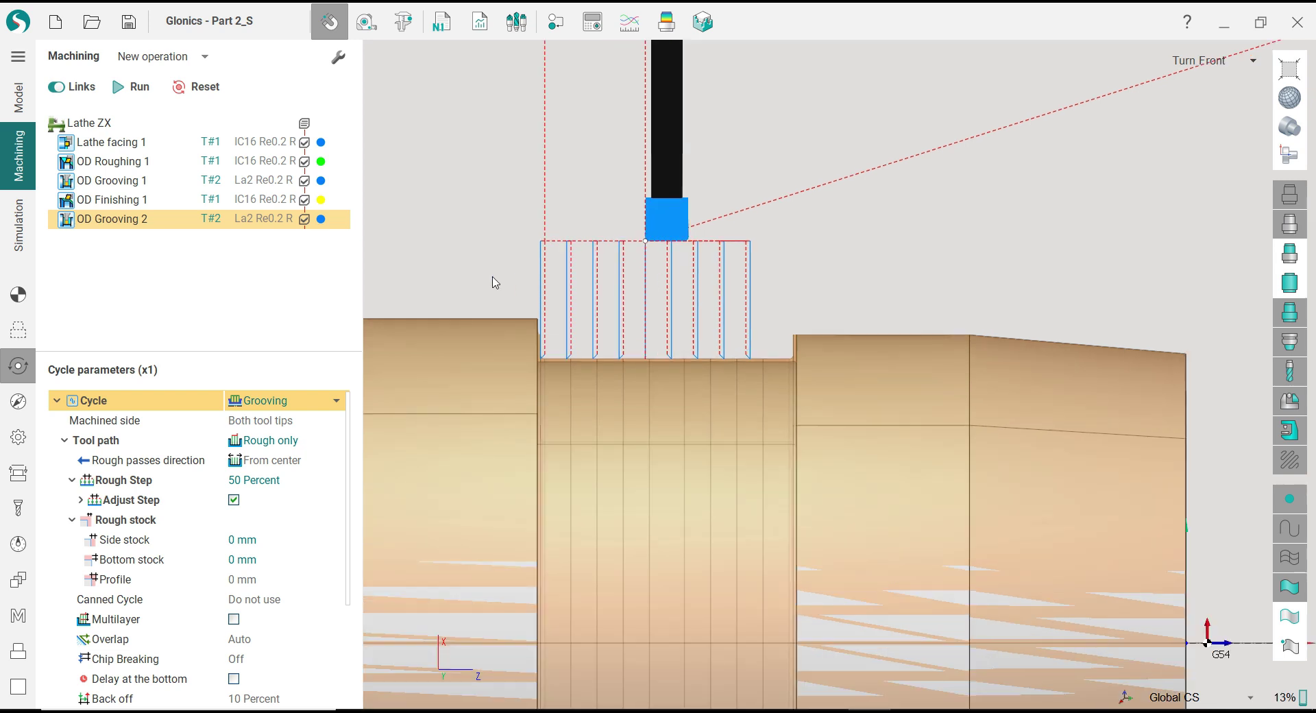
scroll(786, 340, down, 1)
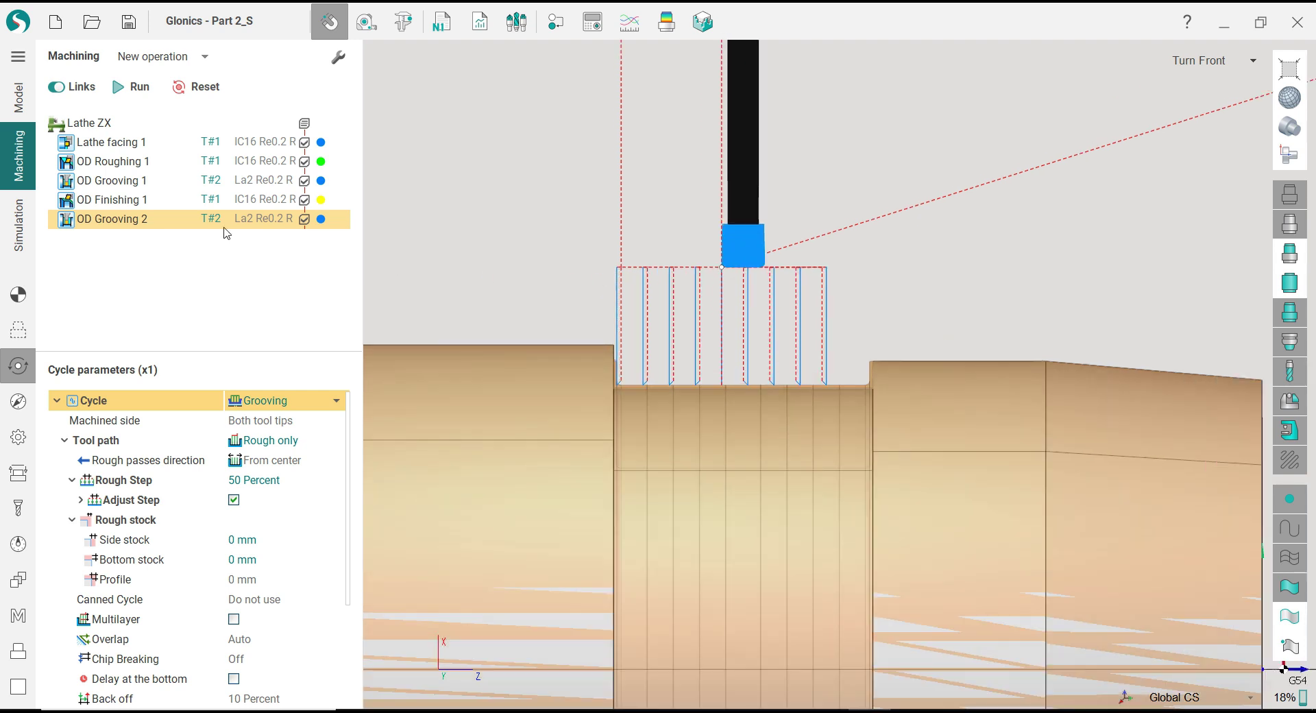
Step: Change the OD Grooving 1 cycle to Grooving and recalculate its toolpath
click(104, 182)
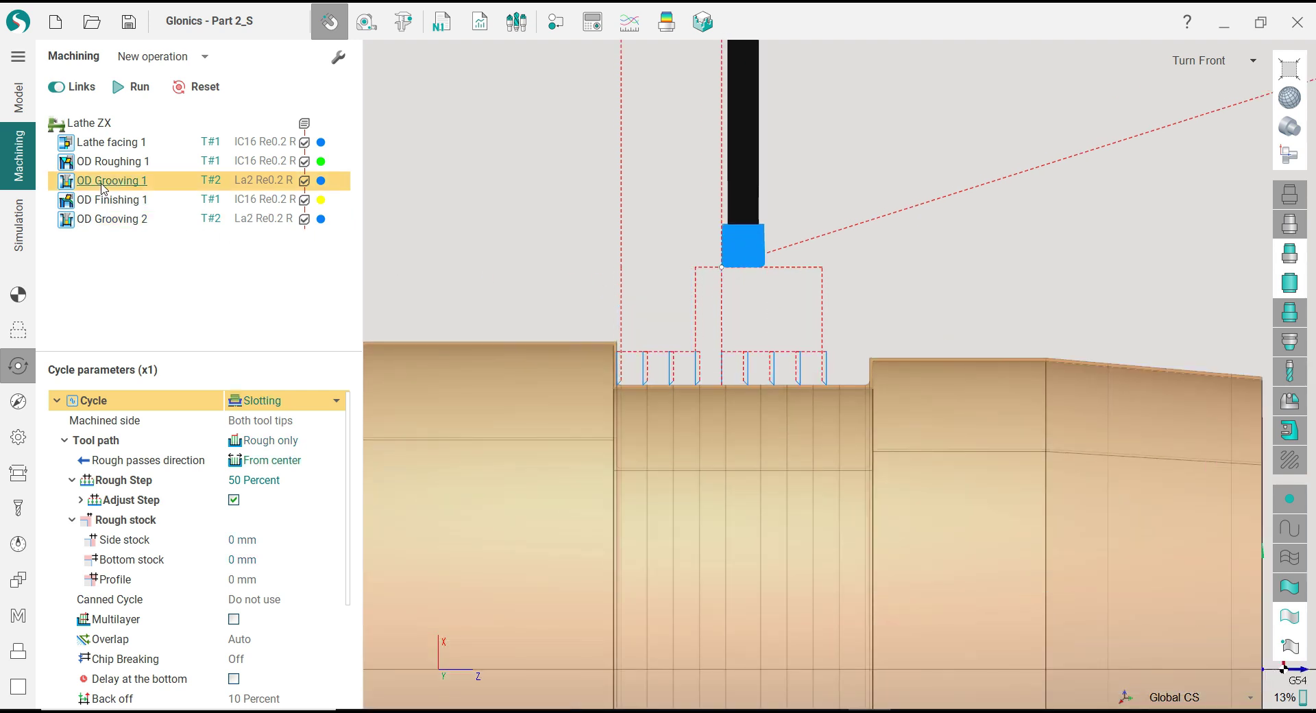
click(248, 407)
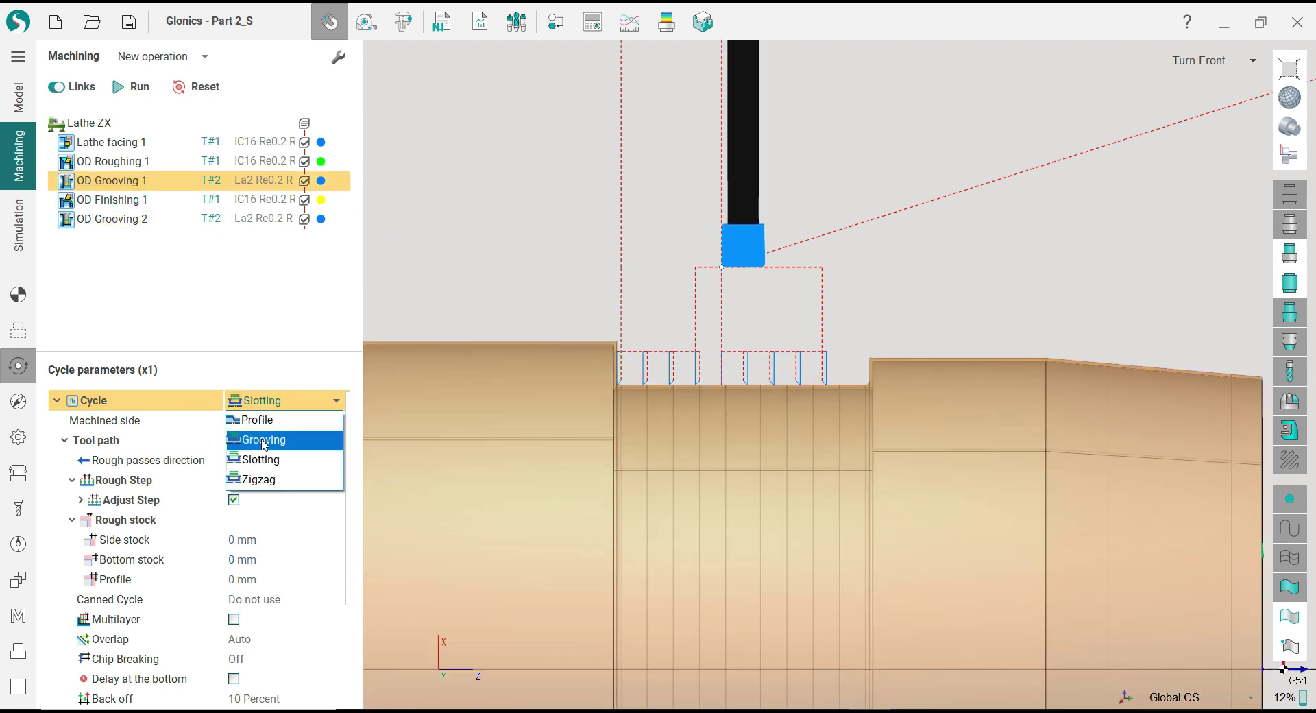
click(264, 441)
click(134, 87)
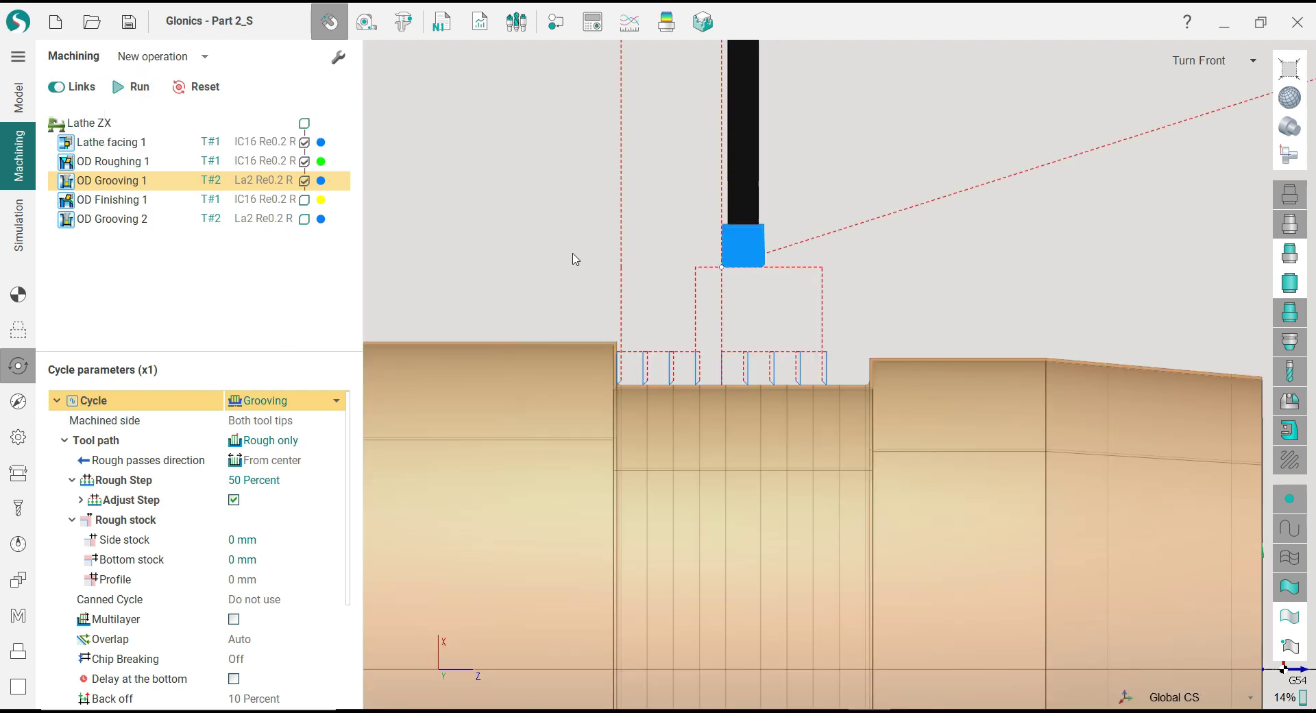
scroll(754, 340, up, 2)
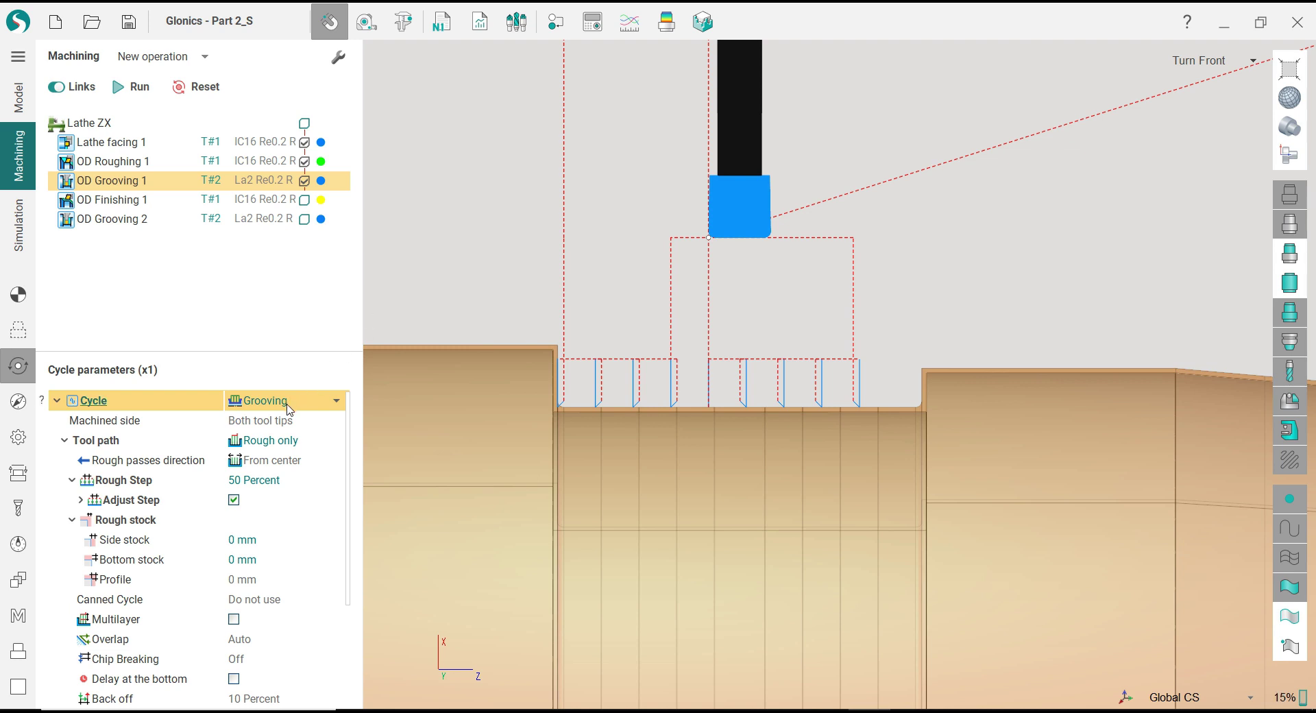
Step: Recalculate the OD Grooving 2 toolpath and show its job assignment contour
click(122, 224)
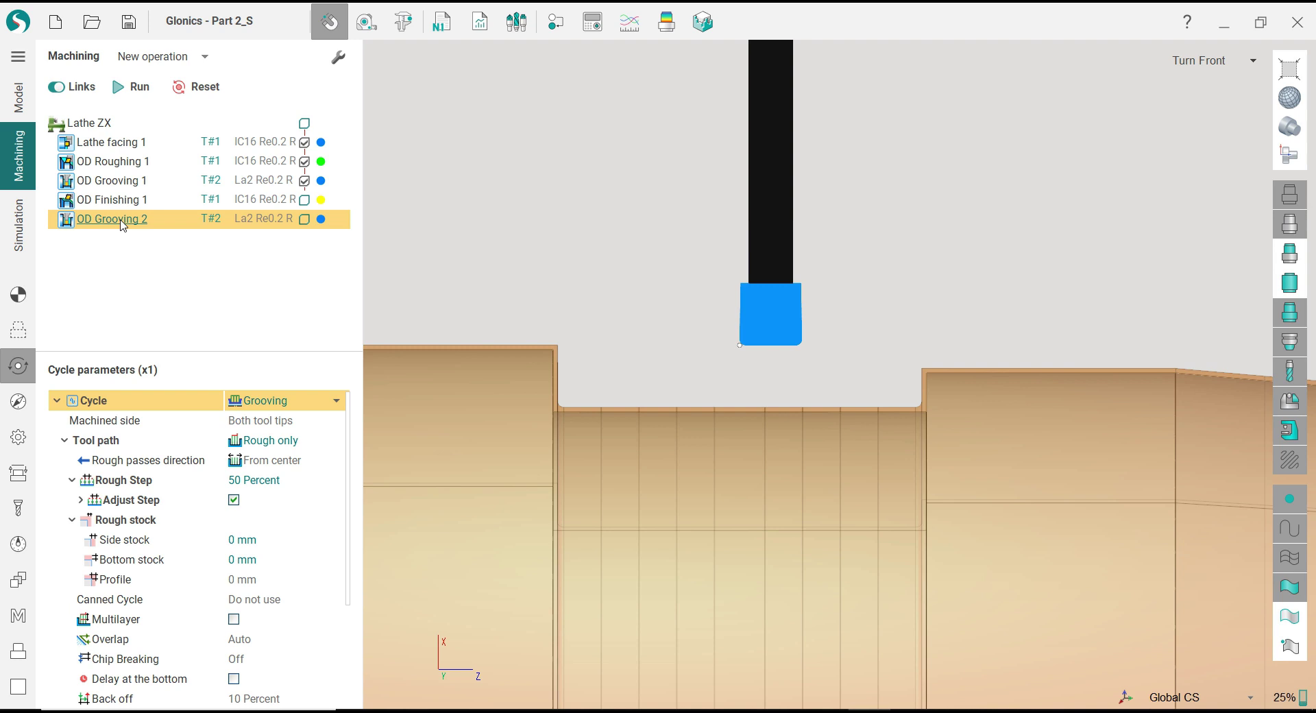
click(130, 86)
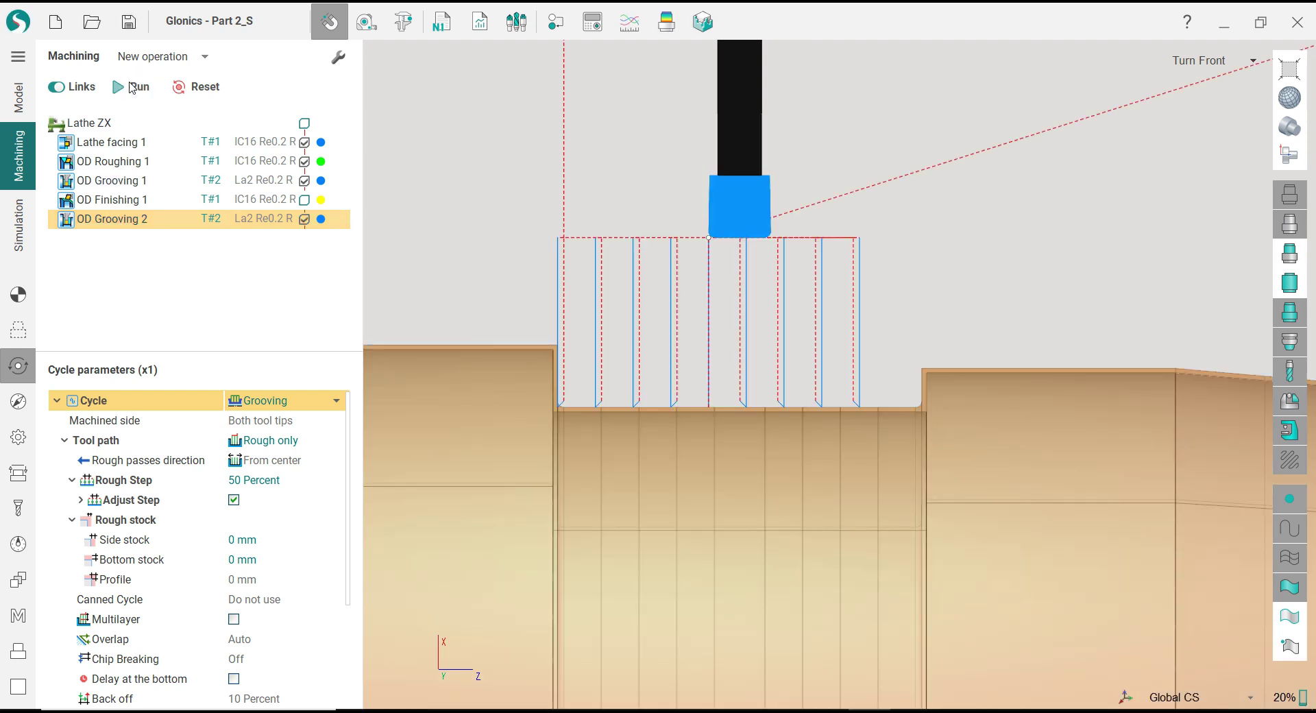
click(33, 340)
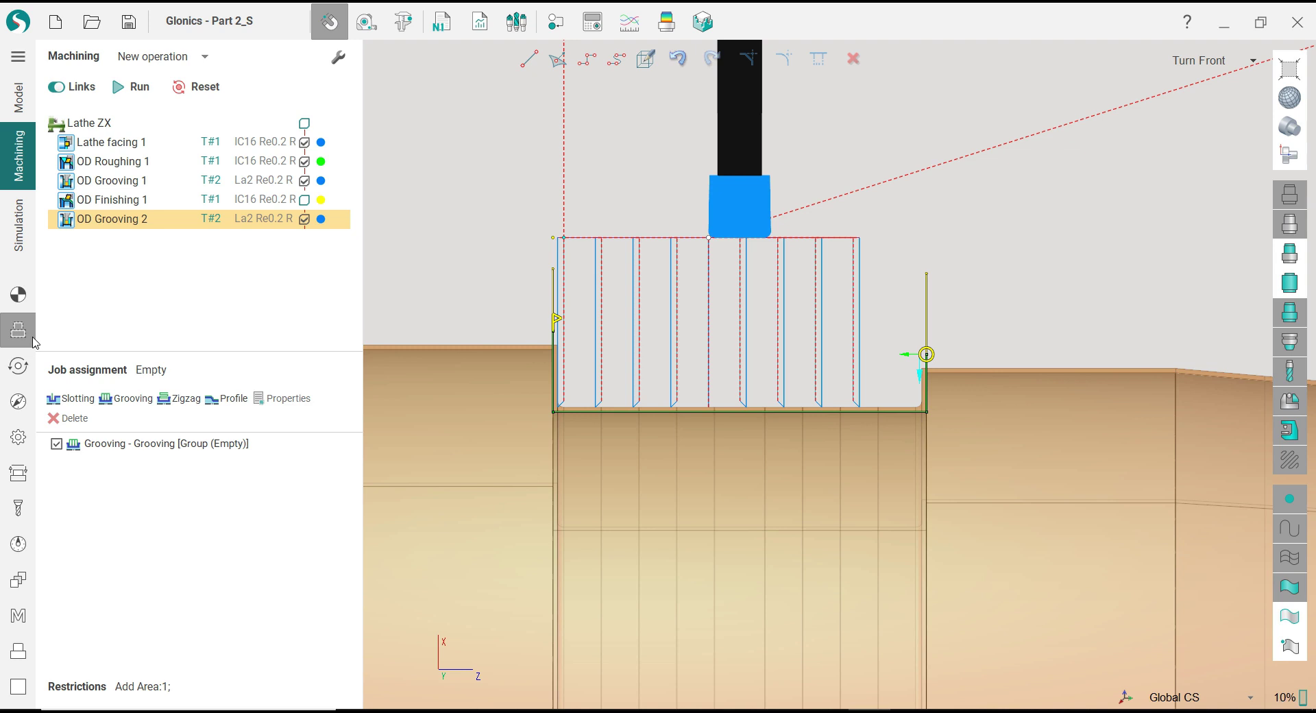
Step: Compare the OD Grooving 1 job assignment, reapply its Grooving cycle and recalculate the toolpath
click(111, 181)
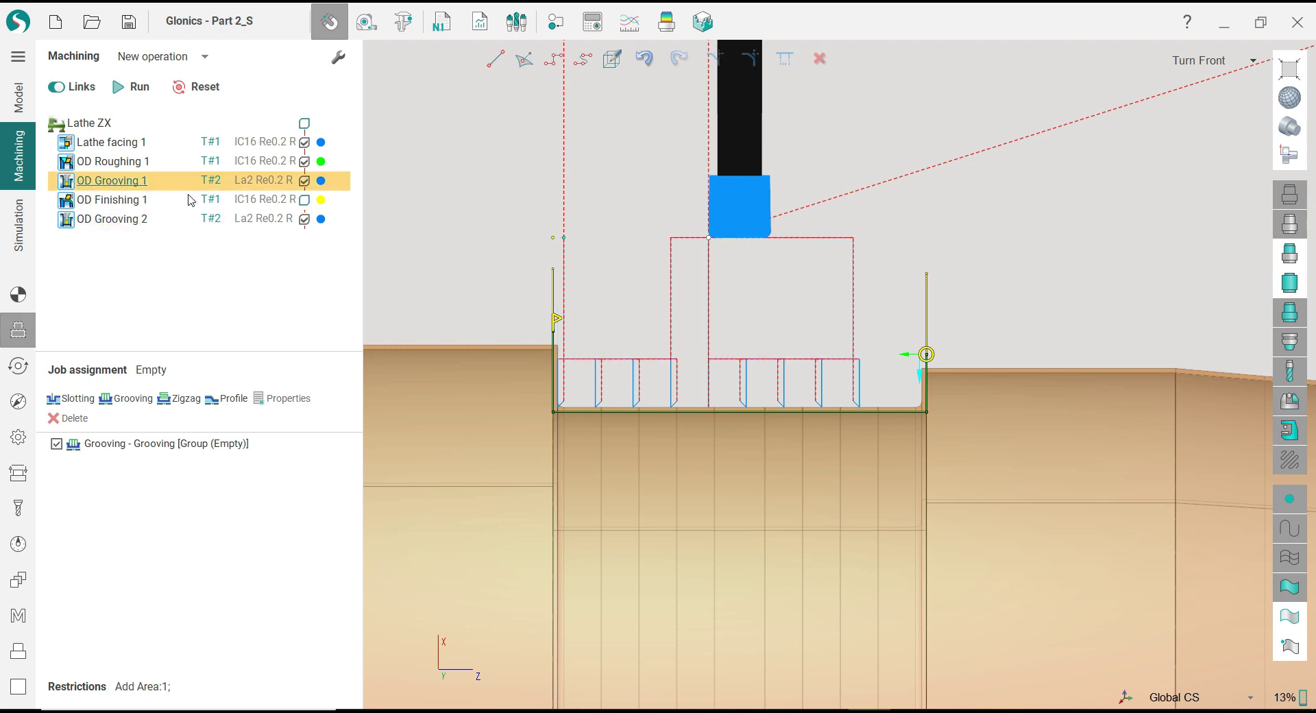
click(18, 366)
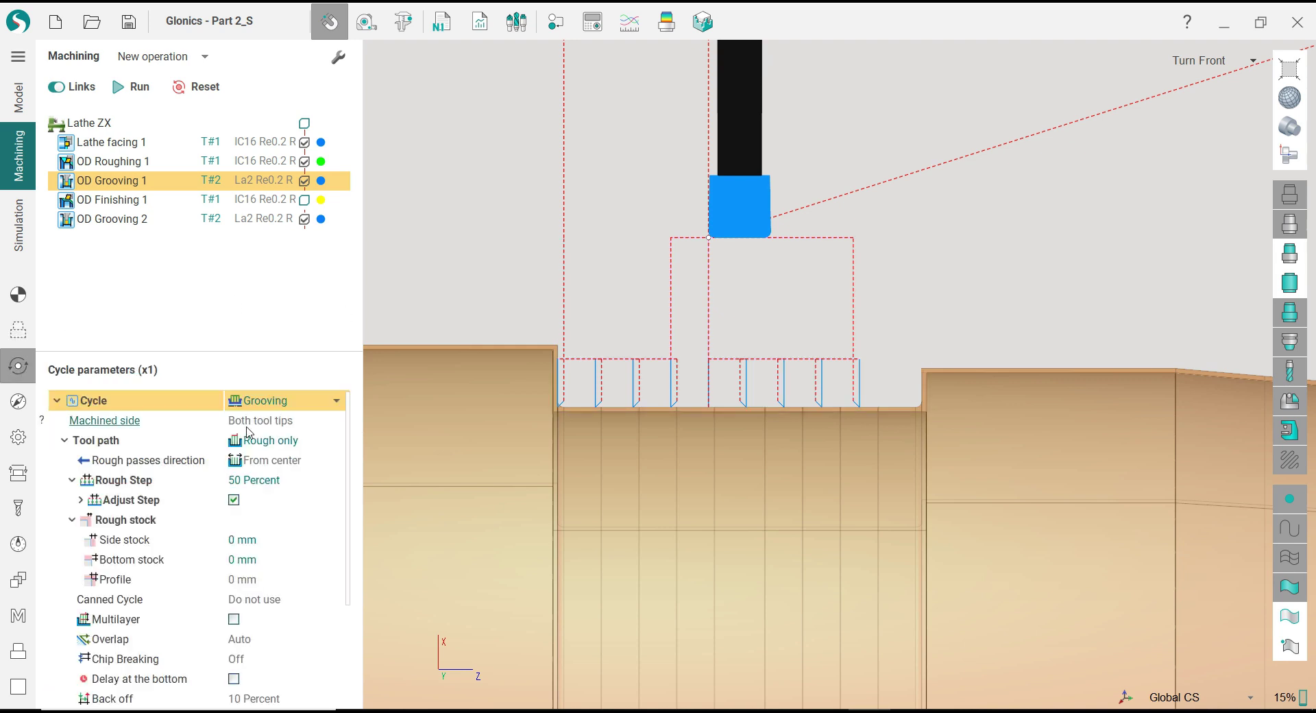
click(277, 401)
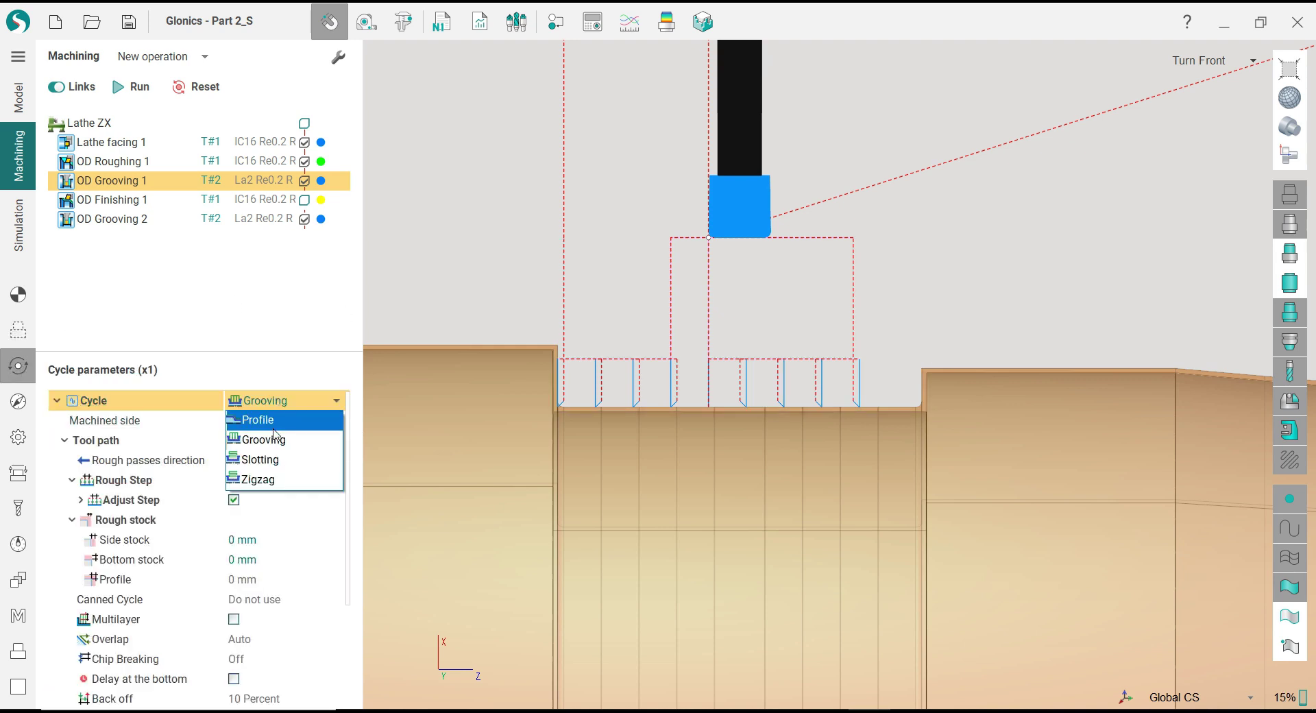
click(277, 441)
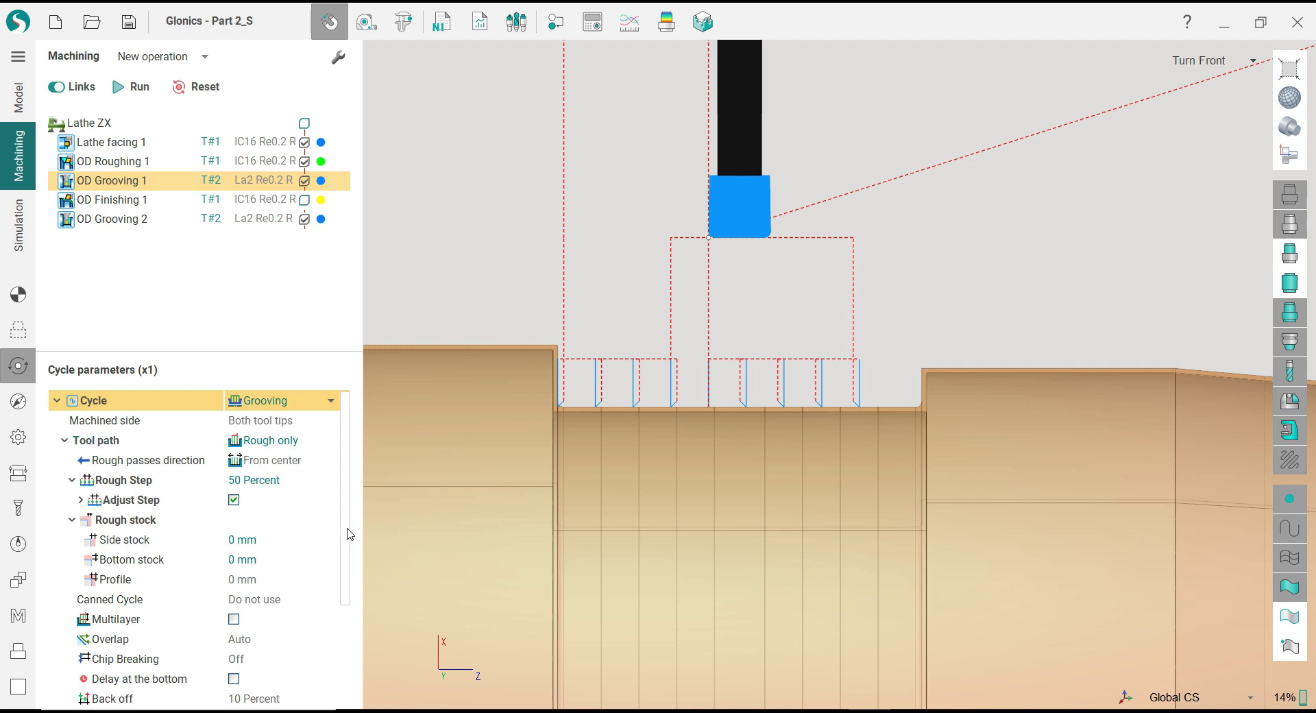
scroll(356, 545, down, 3)
scroll(358, 545, up, 1)
scroll(357, 545, up, 2)
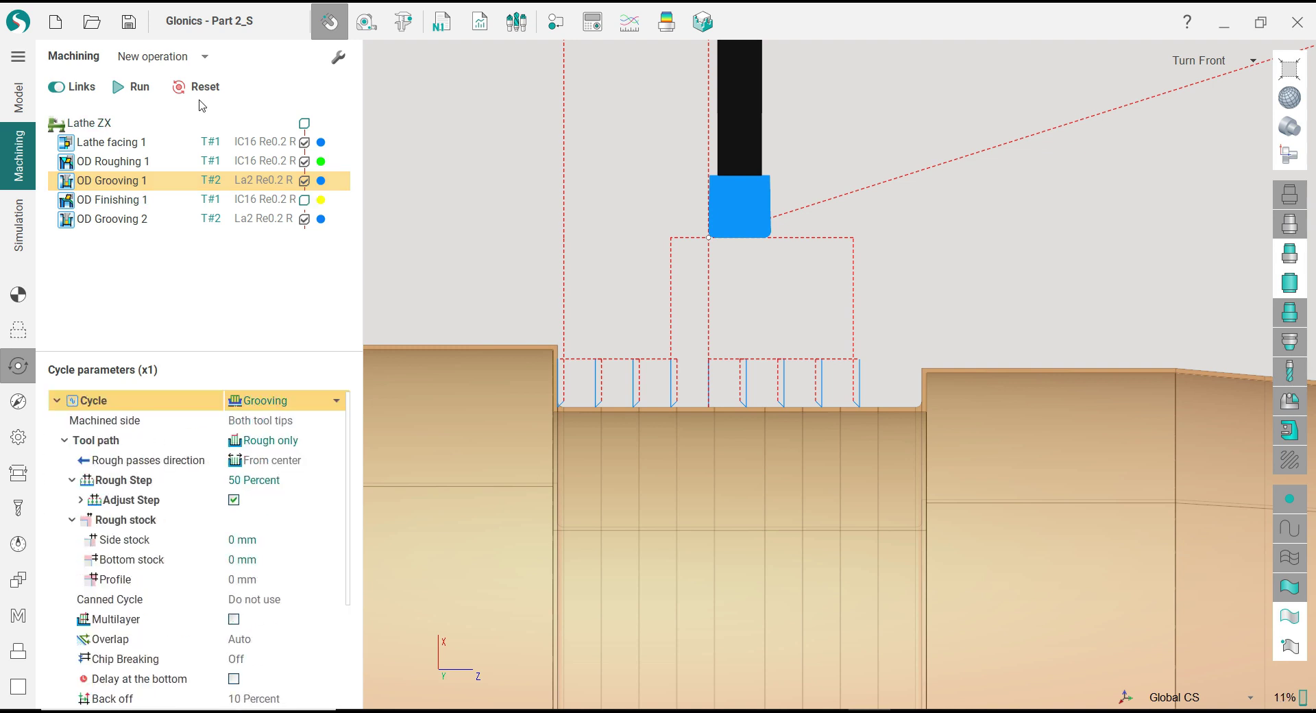
click(137, 87)
scroll(697, 364, up, 3)
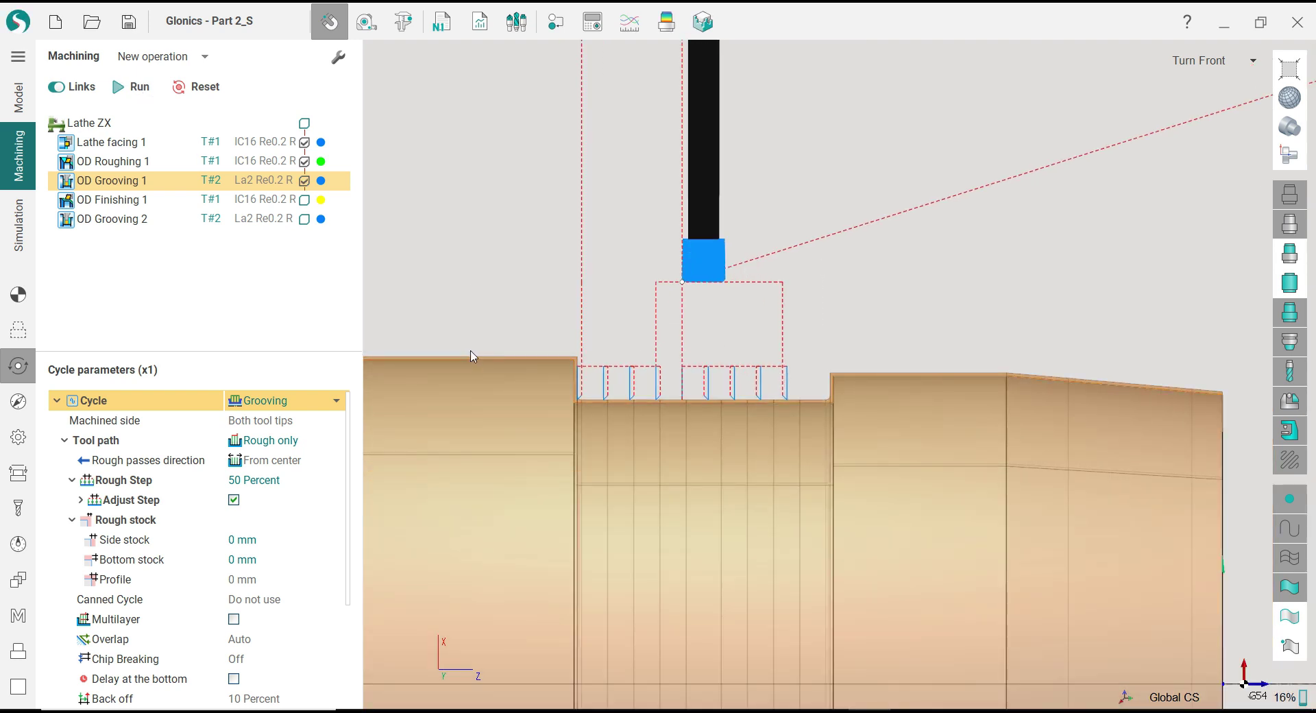
Step: Recalculate the OD Finishing 1 and OD Grooving 2 toolpaths
click(123, 200)
click(137, 87)
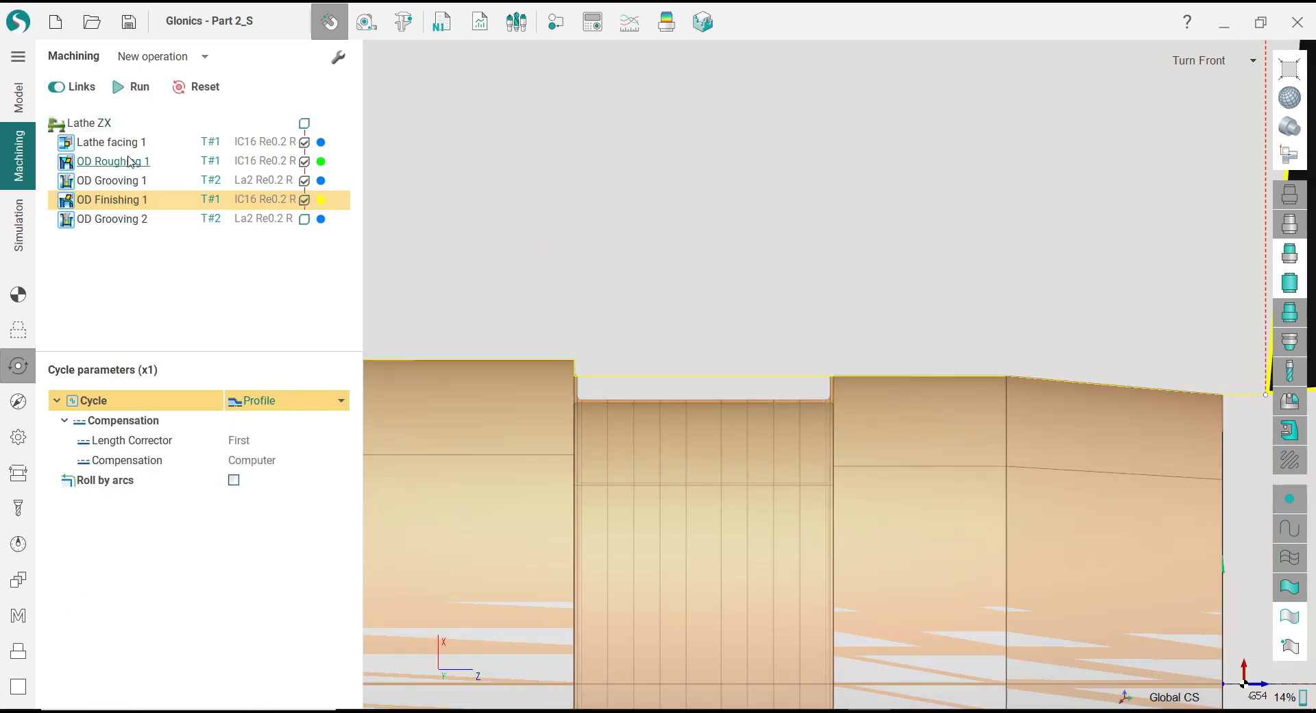
click(111, 219)
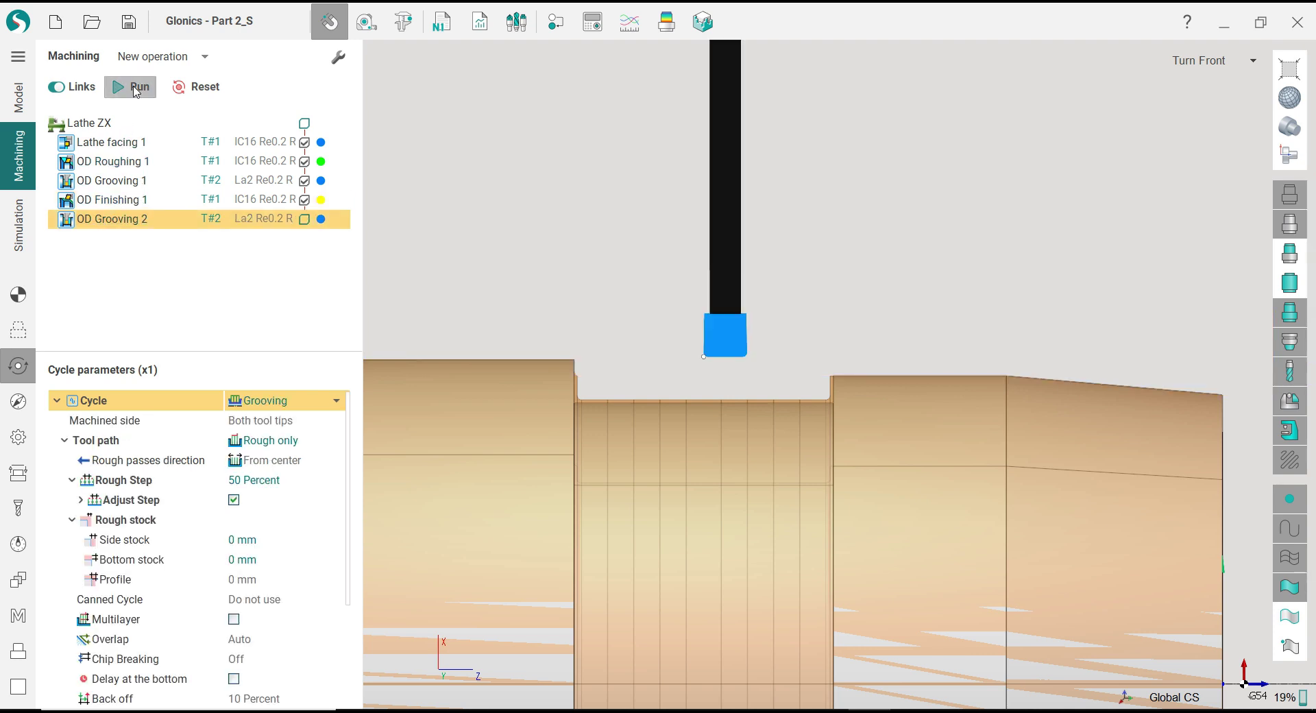
click(134, 87)
Step: Keep the Grooving cycle for OD Grooving 2 and set its tool path to Finish only
click(274, 402)
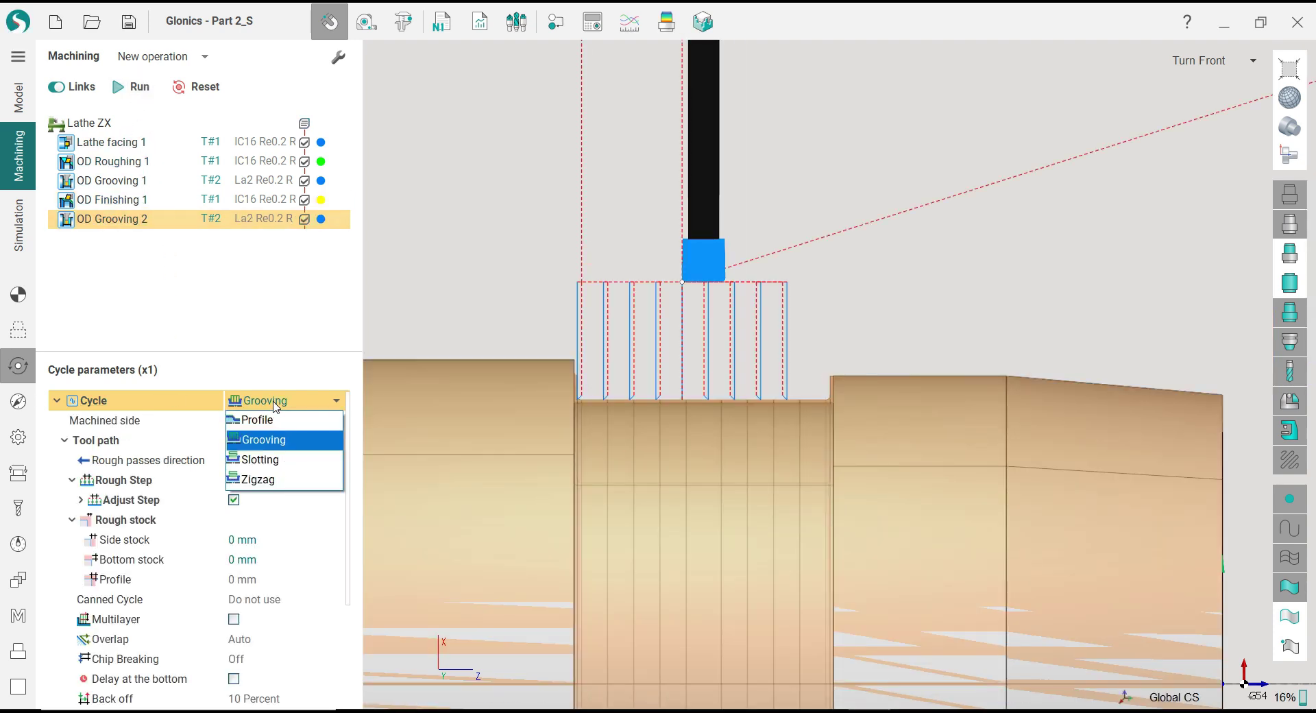
click(276, 442)
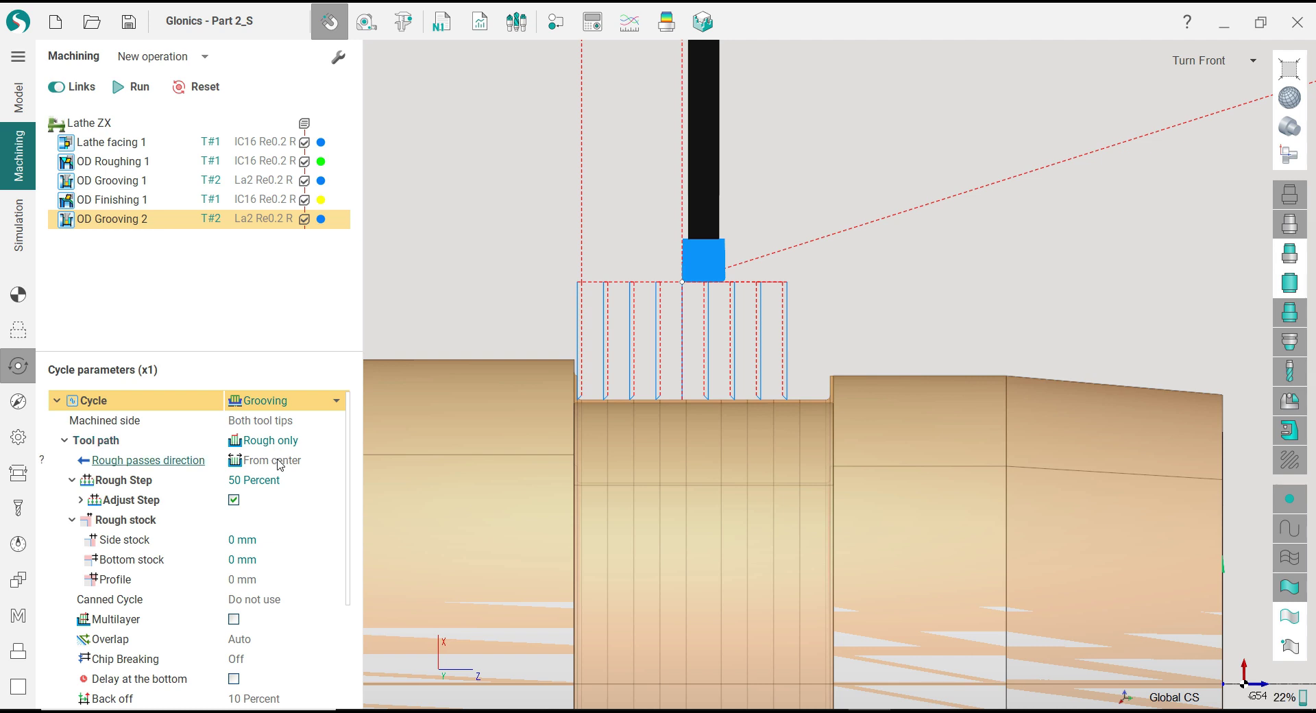
click(276, 443)
click(281, 500)
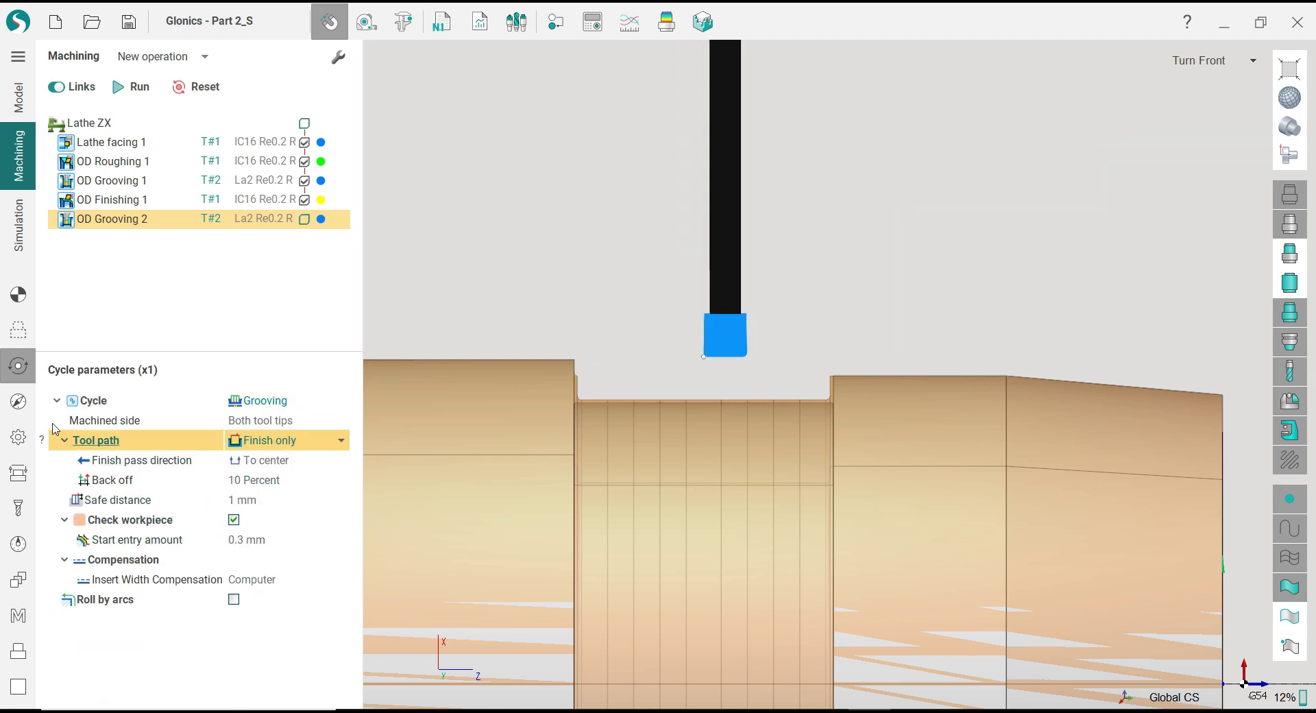
Step: Set the profile stock to 0 mm in the OD Grooving 2 strategy and recalculate its toolpath
click(18, 401)
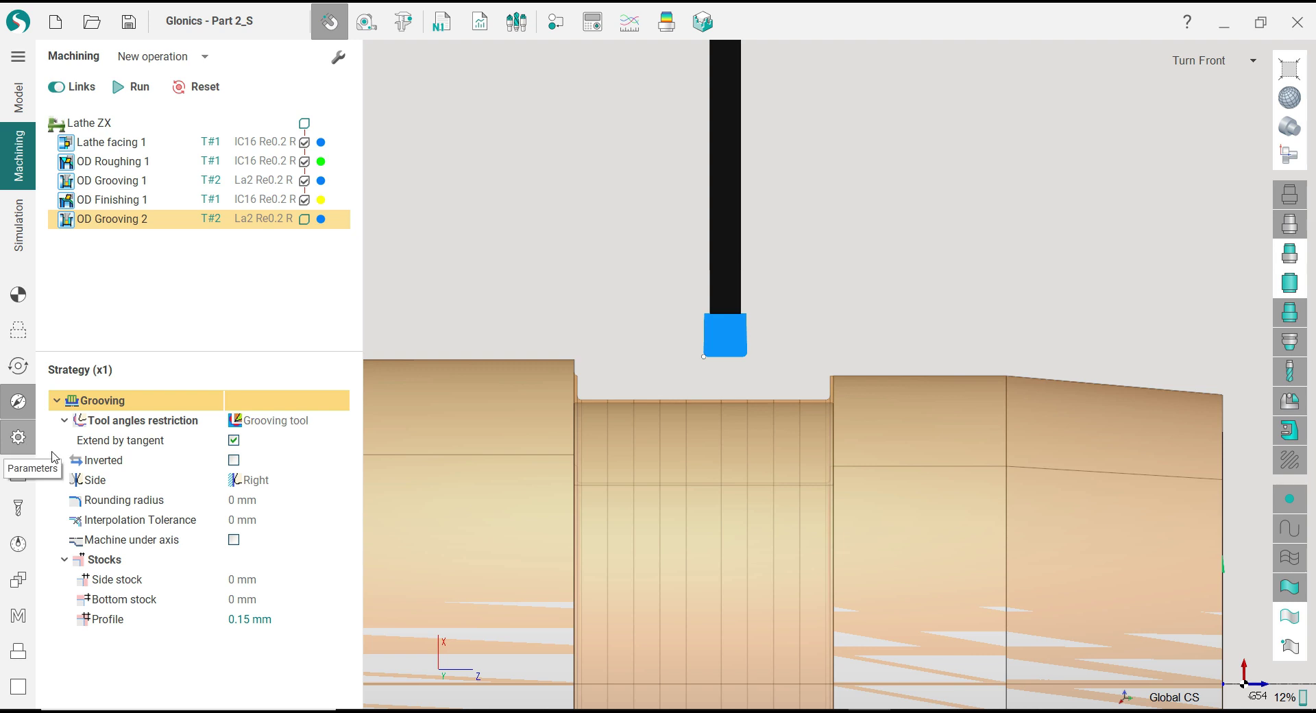
click(268, 621)
text(0)
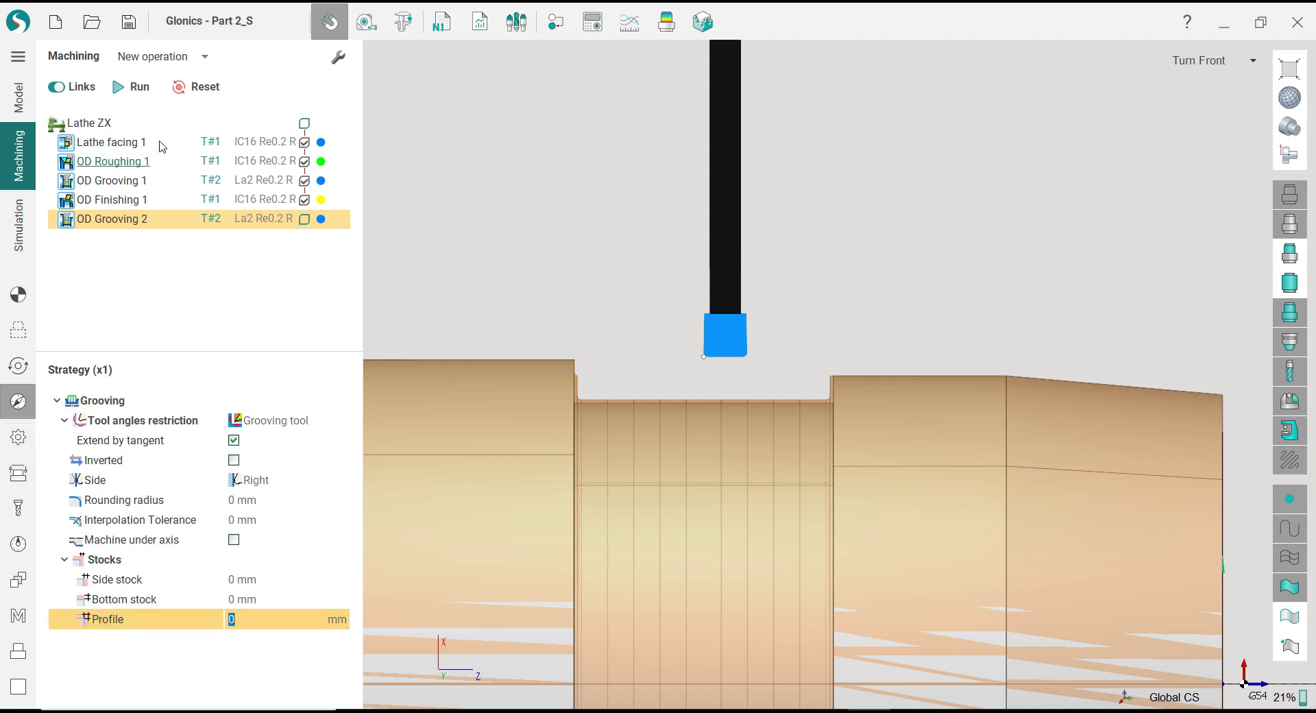
click(134, 87)
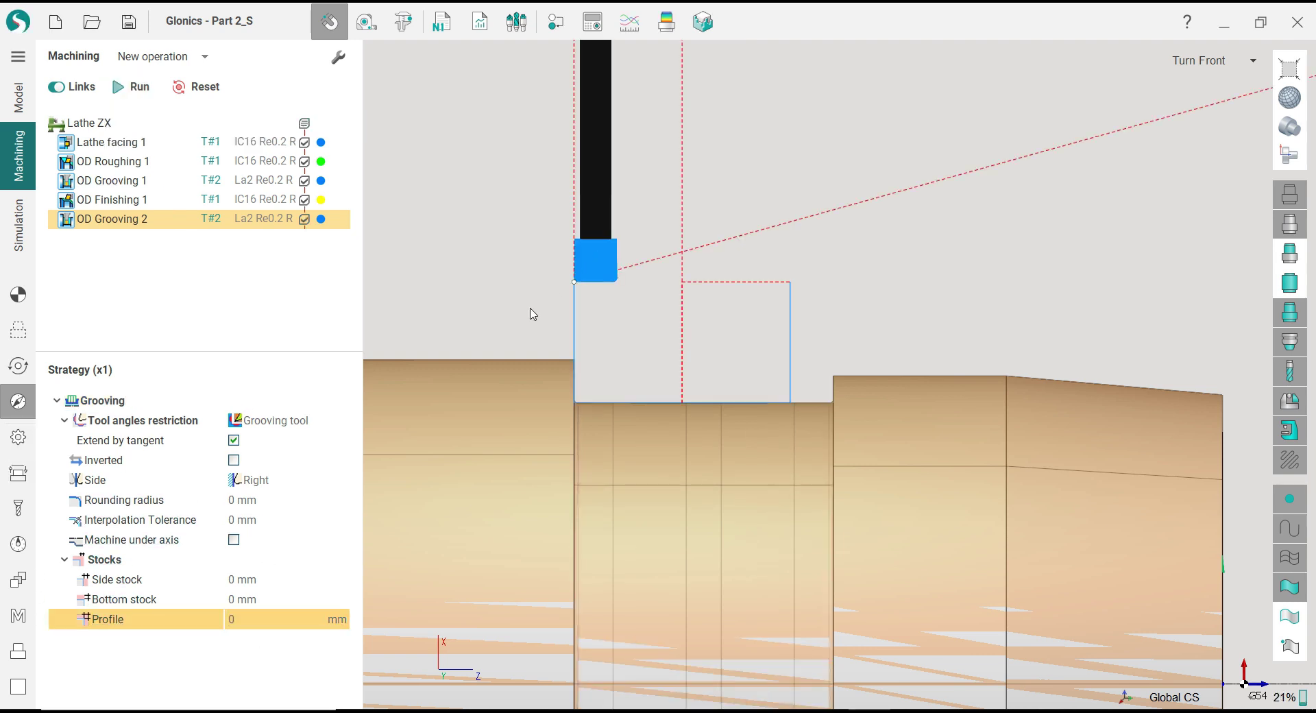
scroll(532, 314, down, 3)
scroll(575, 314, up, 2)
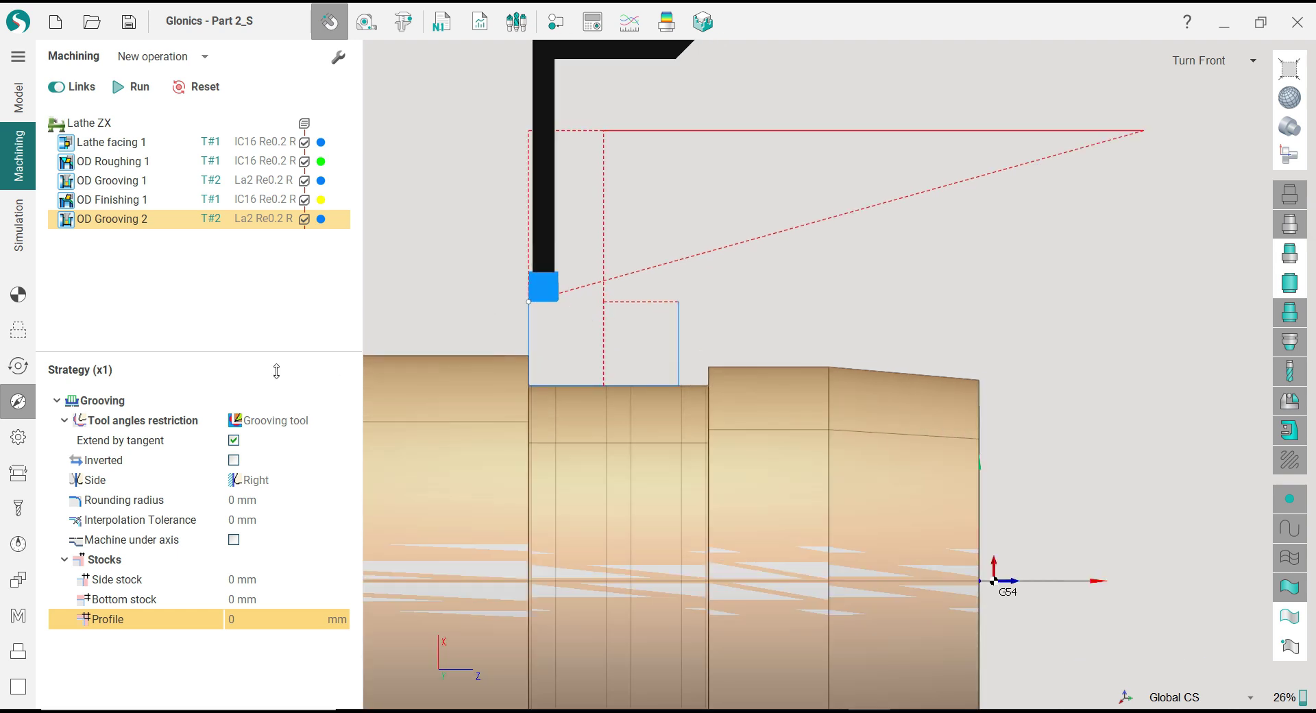
Step: In the OD Grooving 2 job assignment, set the 1 mm clearance above the groove's left wall to 0 and recalculate the toolpath
click(18, 330)
scroll(507, 335, up, 3)
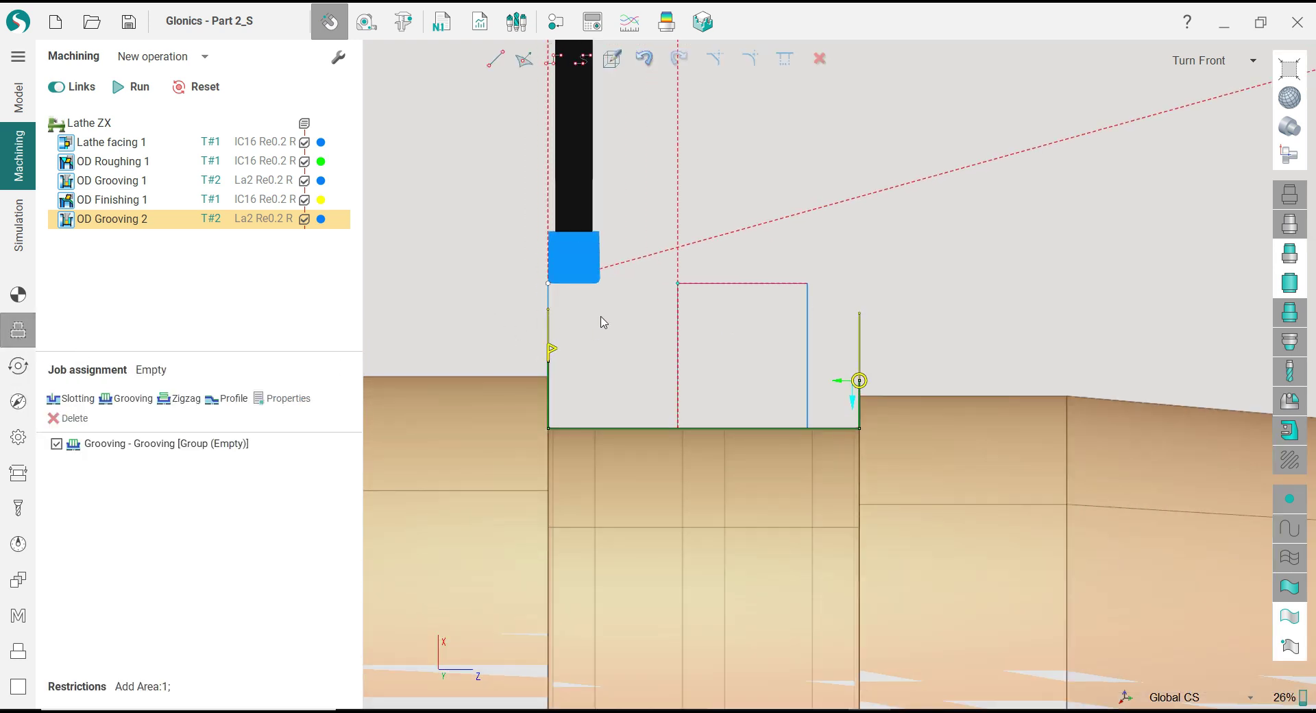
scroll(579, 315, up, 1)
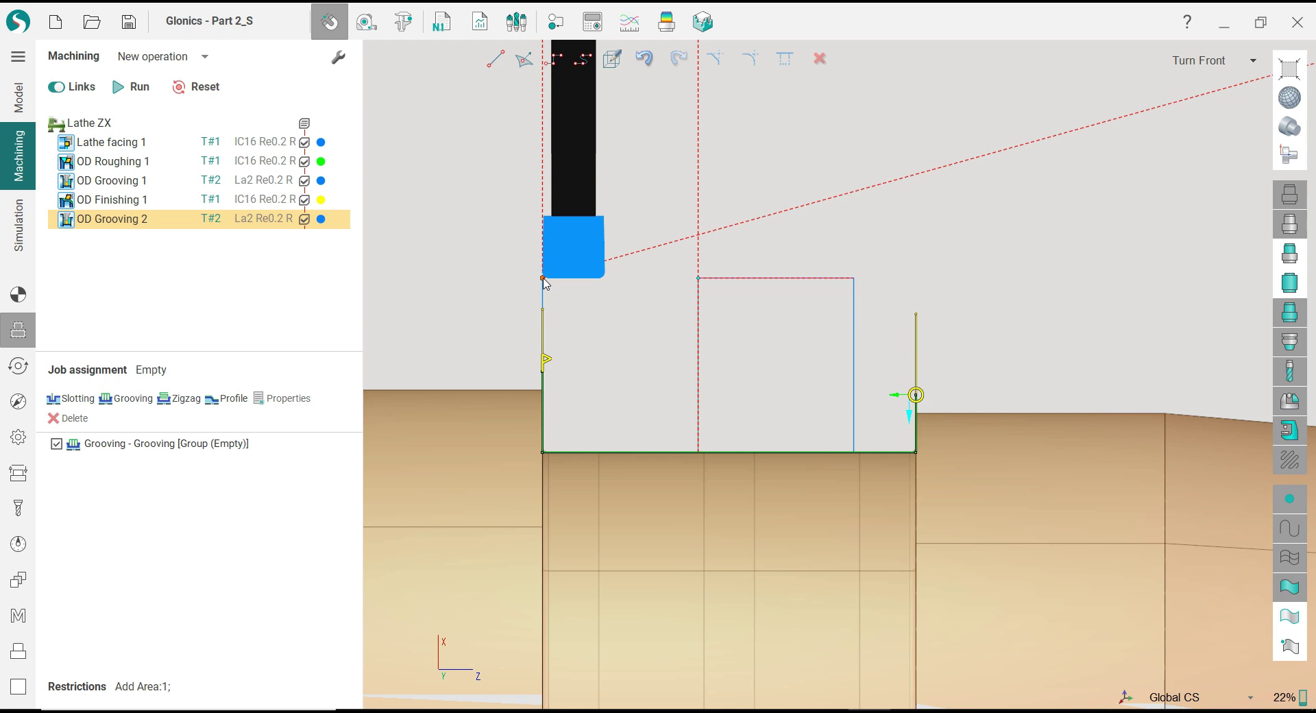
click(544, 314)
click(543, 280)
click(545, 283)
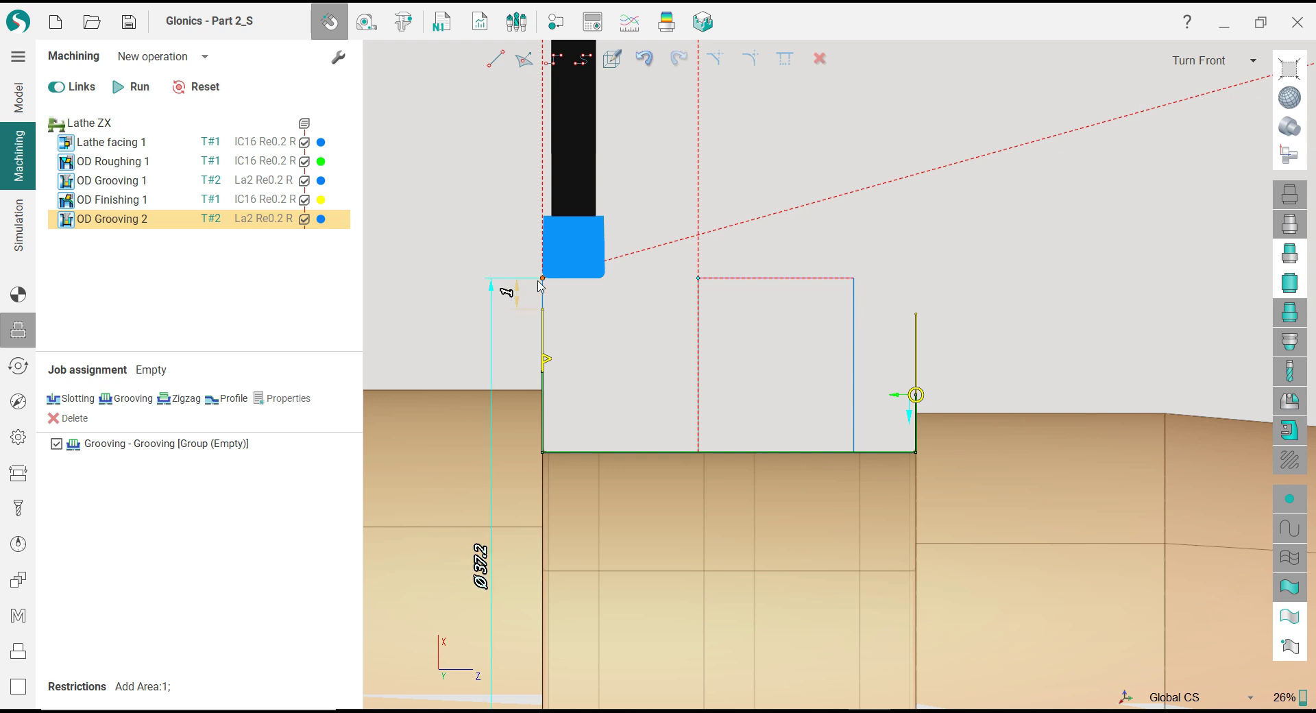
click(511, 295)
text(0)
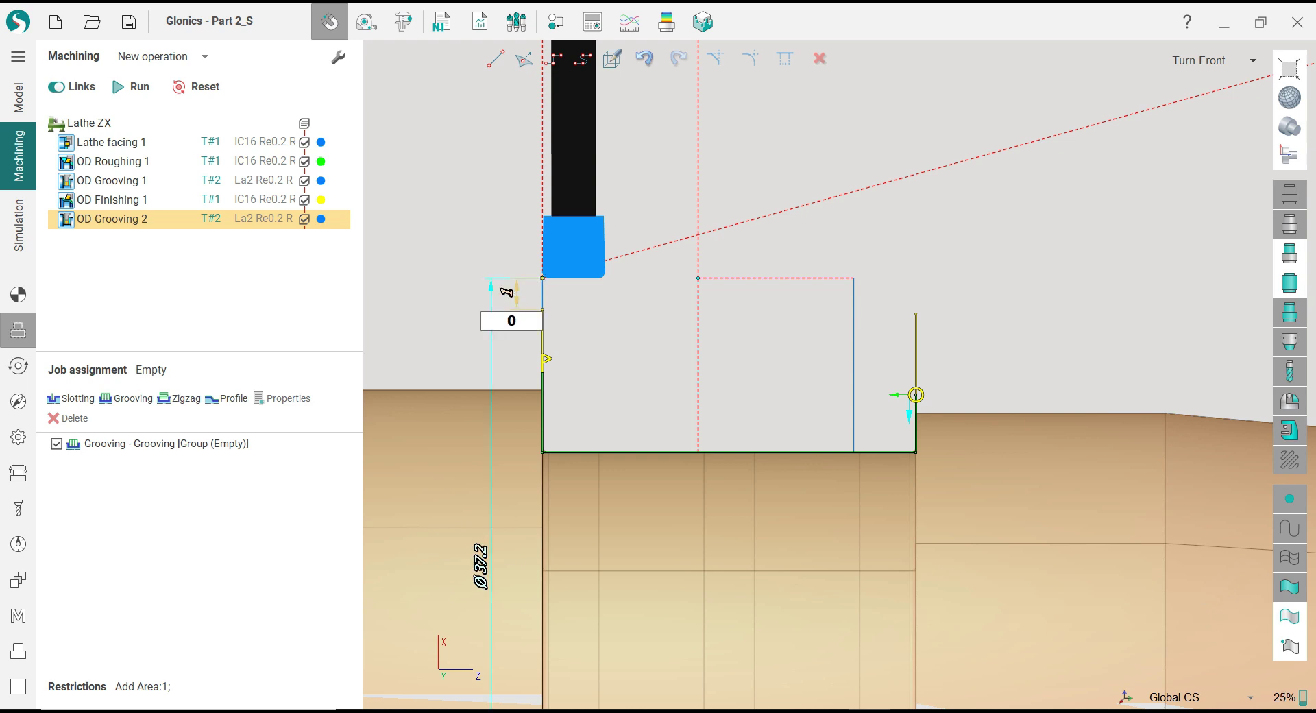
key(Return)
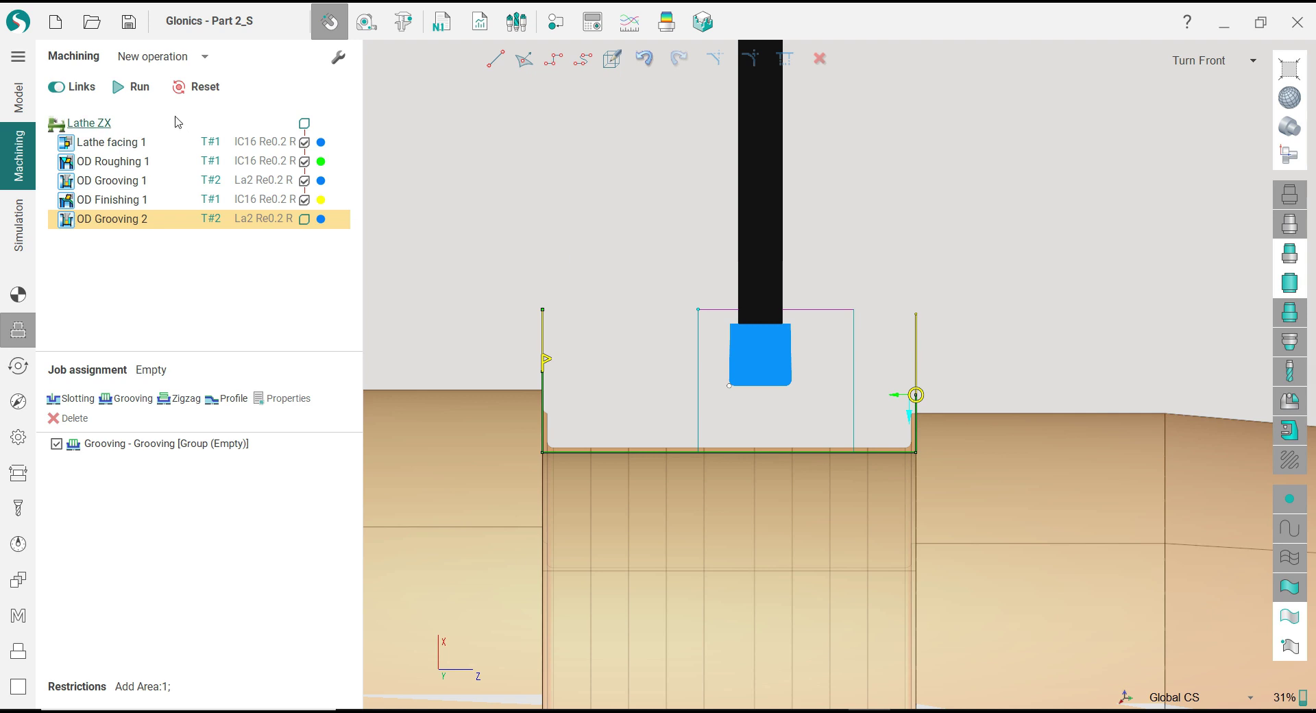
click(137, 90)
scroll(620, 307, down, 4)
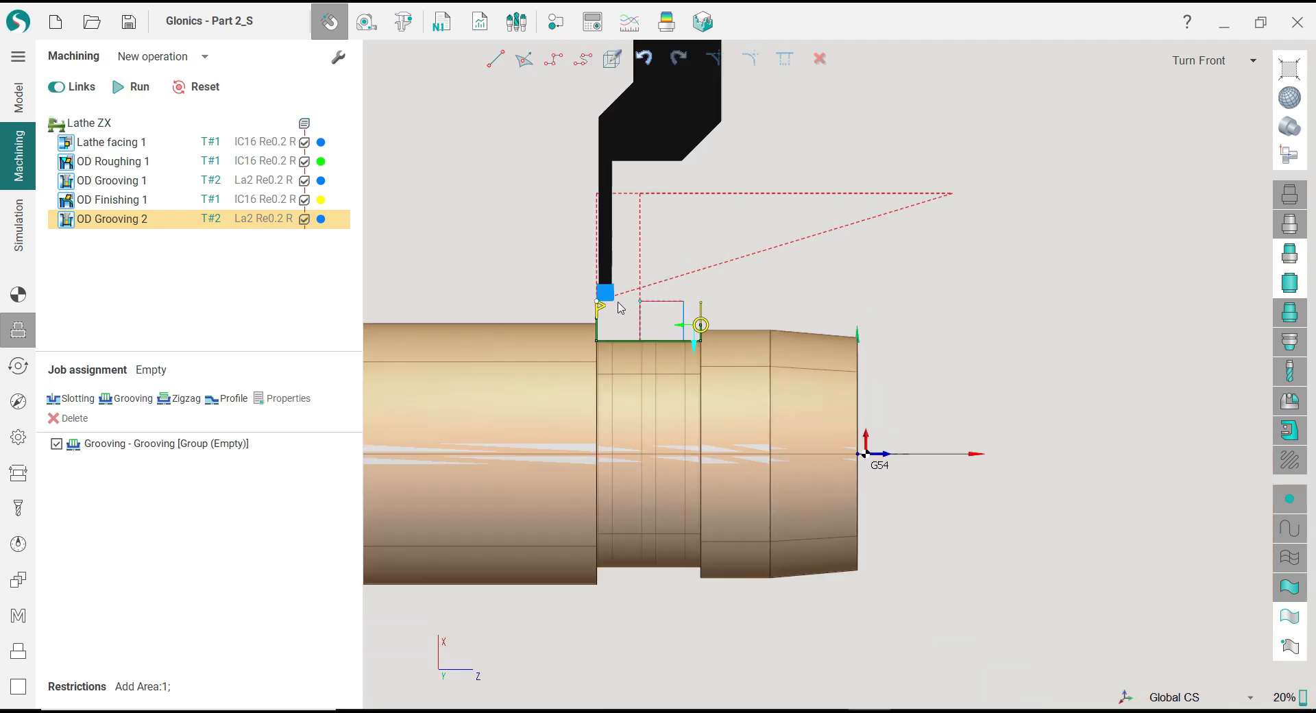
scroll(620, 307, up, 2)
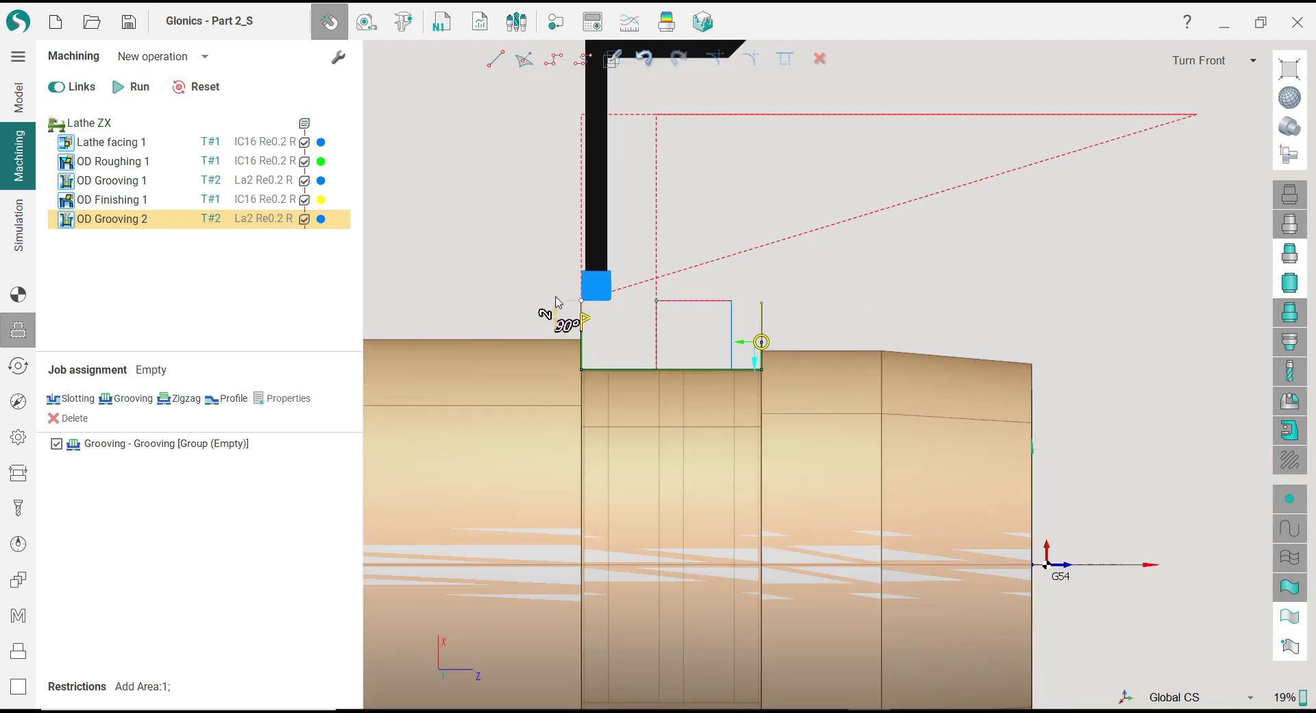
Step: Simulate OD Grooving 2 on the stock left by the preceding operations, raising the movement speed to finish the run
click(19, 225)
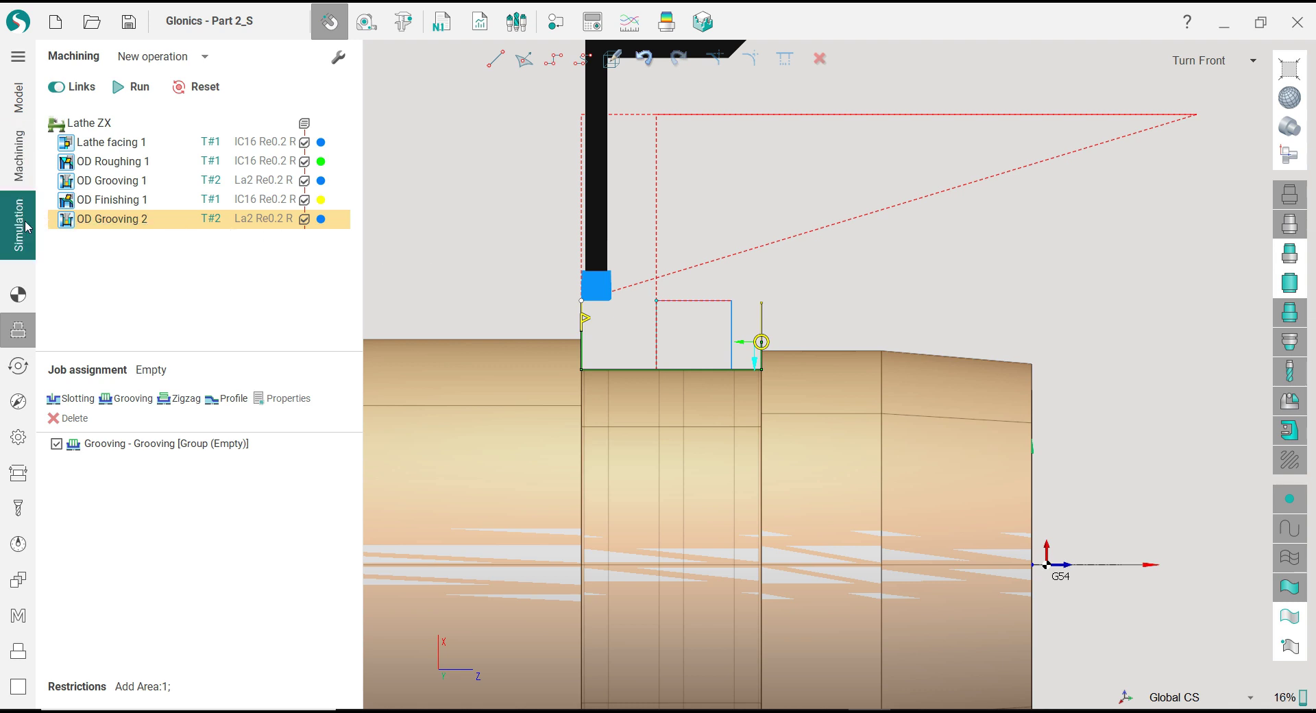
click(85, 89)
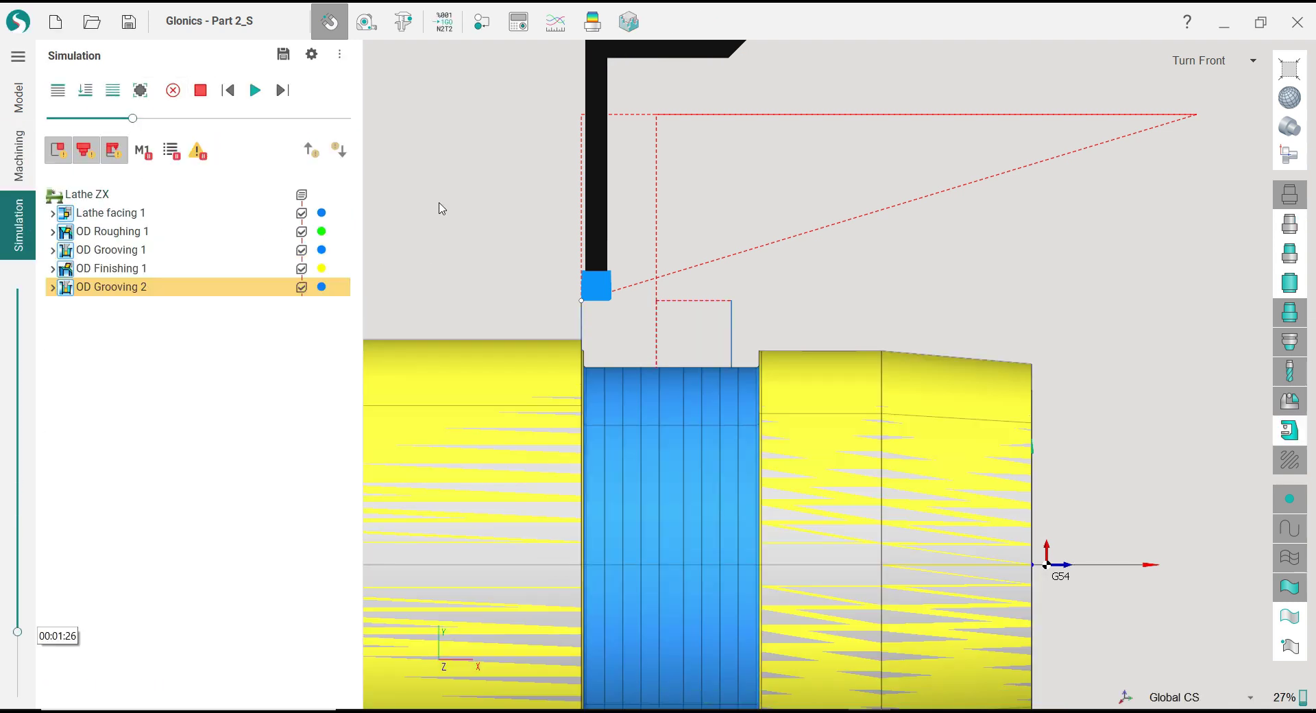
click(255, 91)
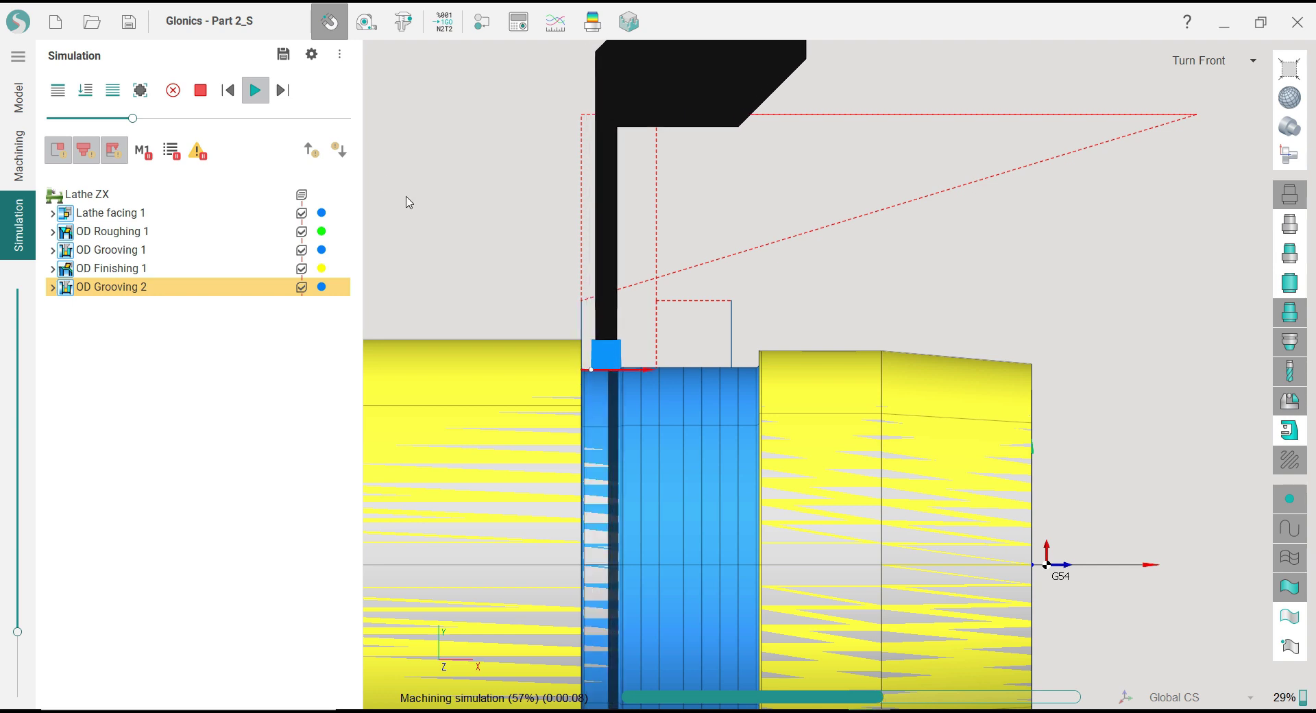
scroll(557, 322, up, 2)
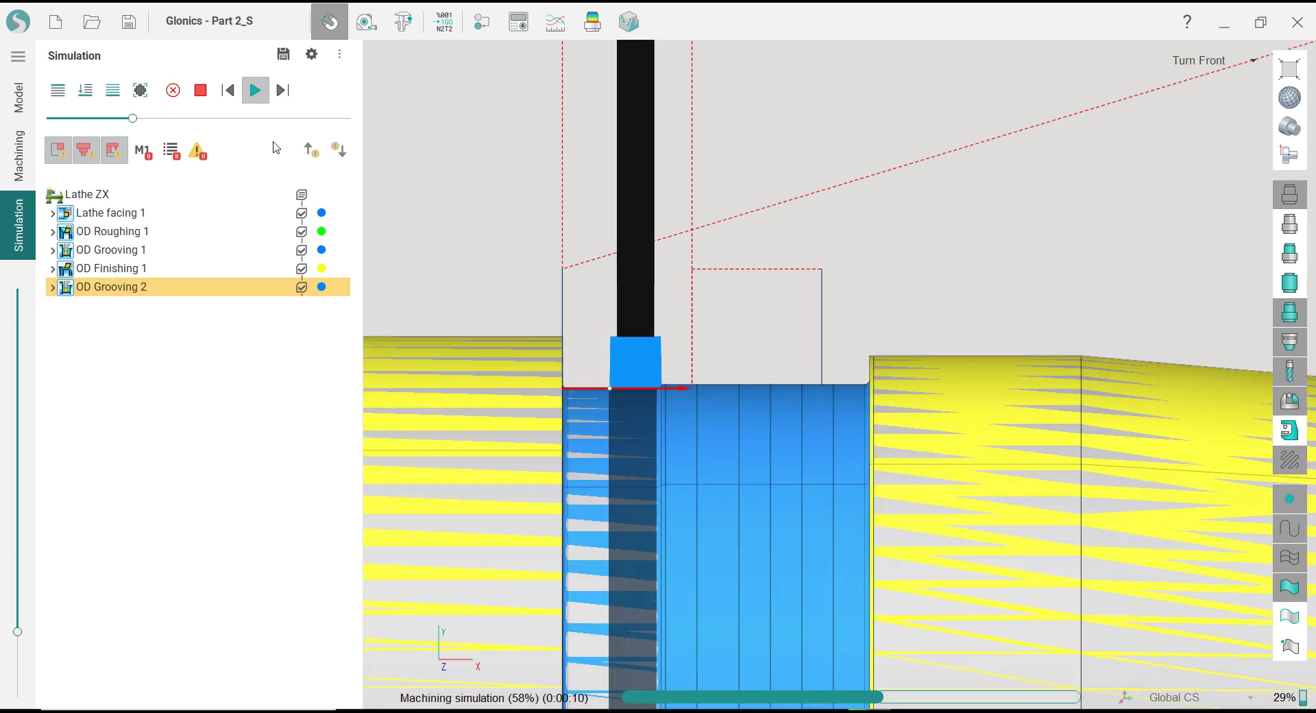
drag(136, 120, 168, 121)
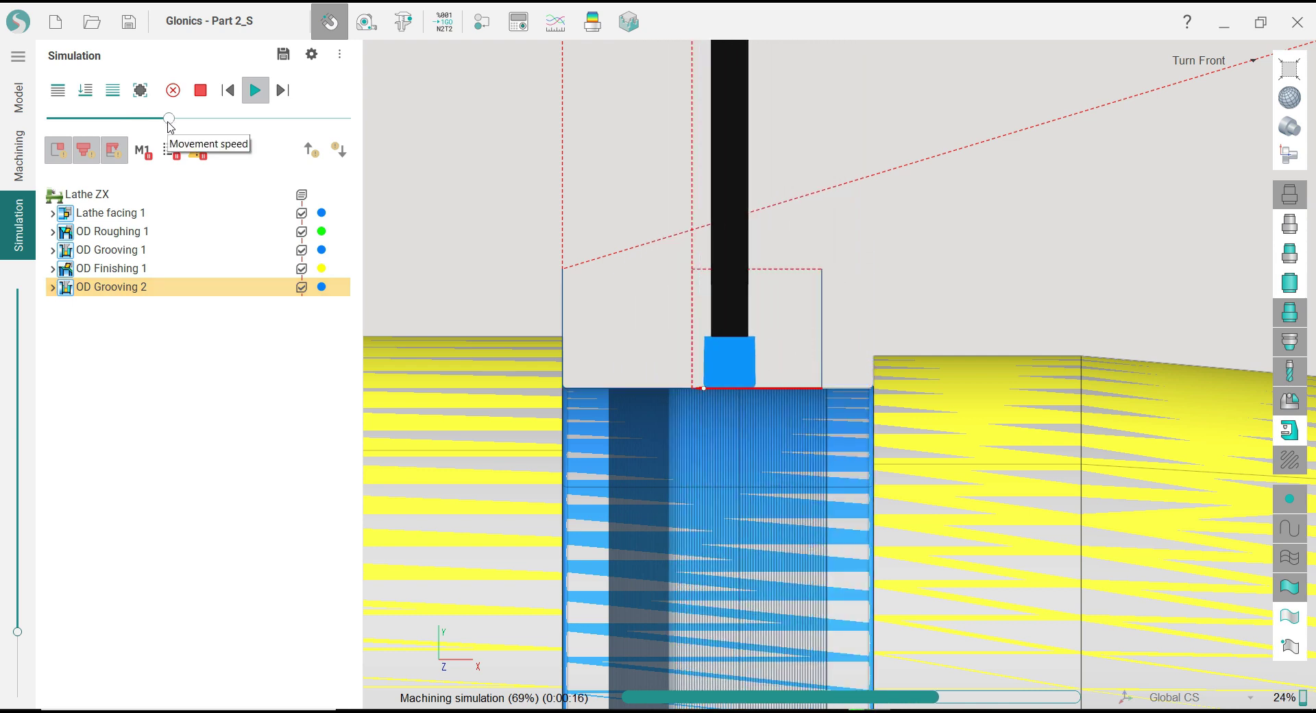
scroll(706, 305, down, 5)
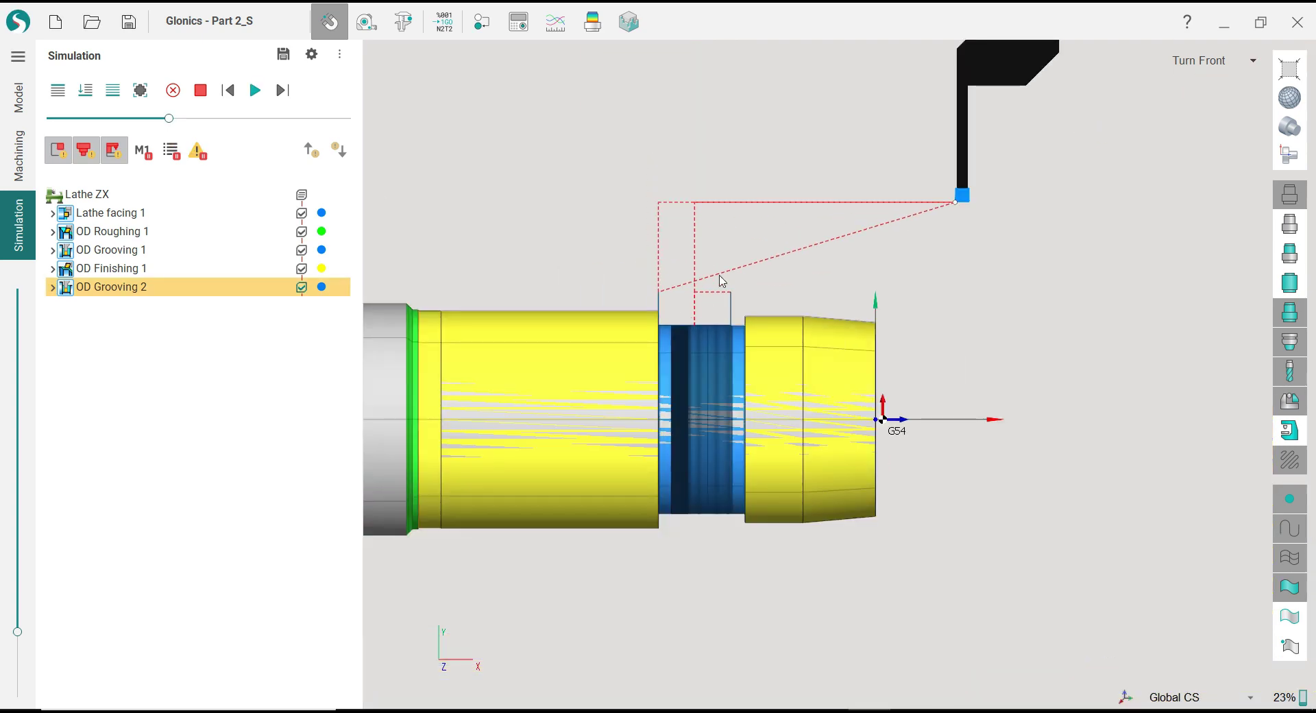
Step: Compare the simulated workpiece with the part using the colour deviation map, examine it from the front, and turn the comparison off
click(592, 21)
middle_drag(676, 297, 674, 269)
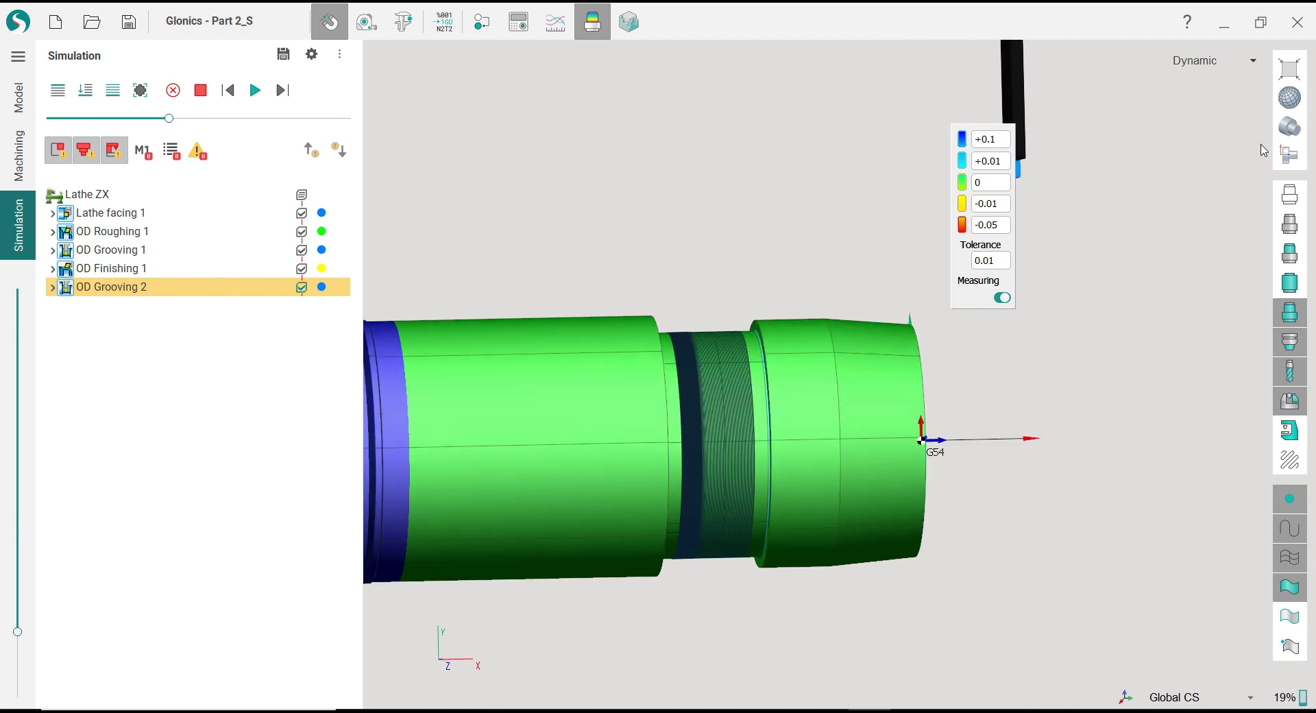
click(1290, 155)
click(1179, 155)
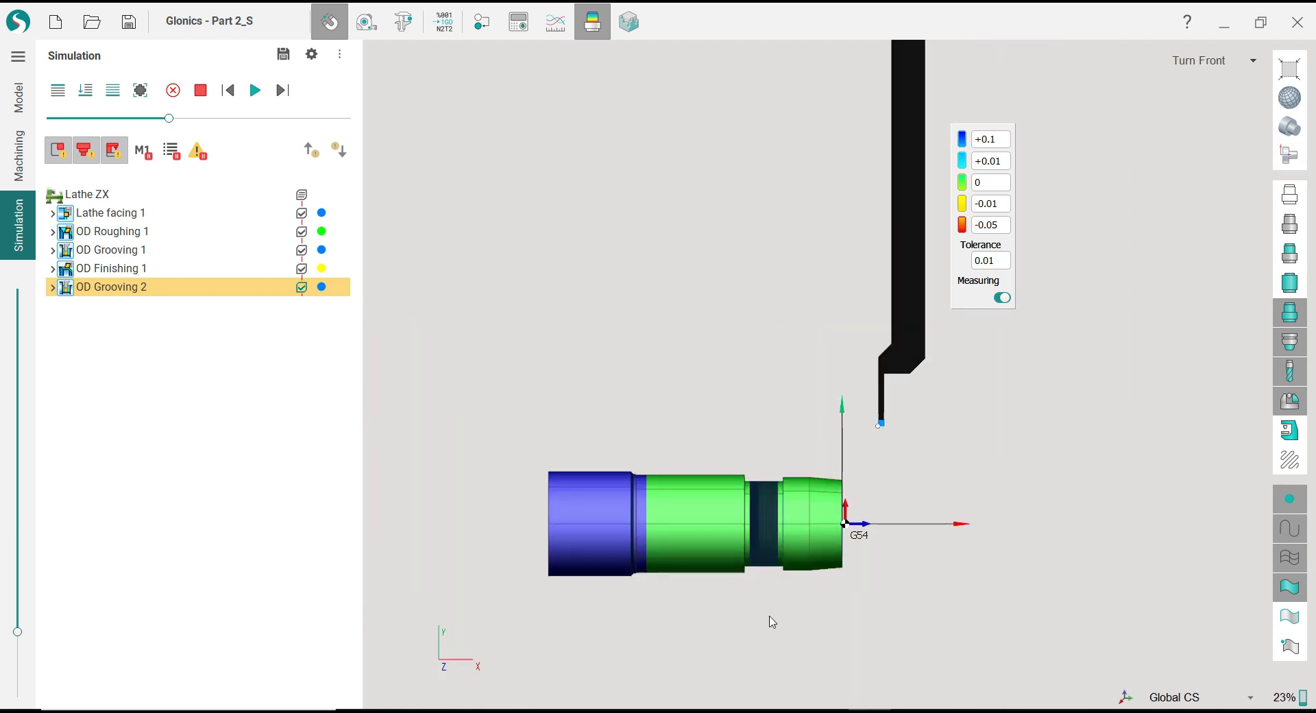
scroll(773, 622, up, 3)
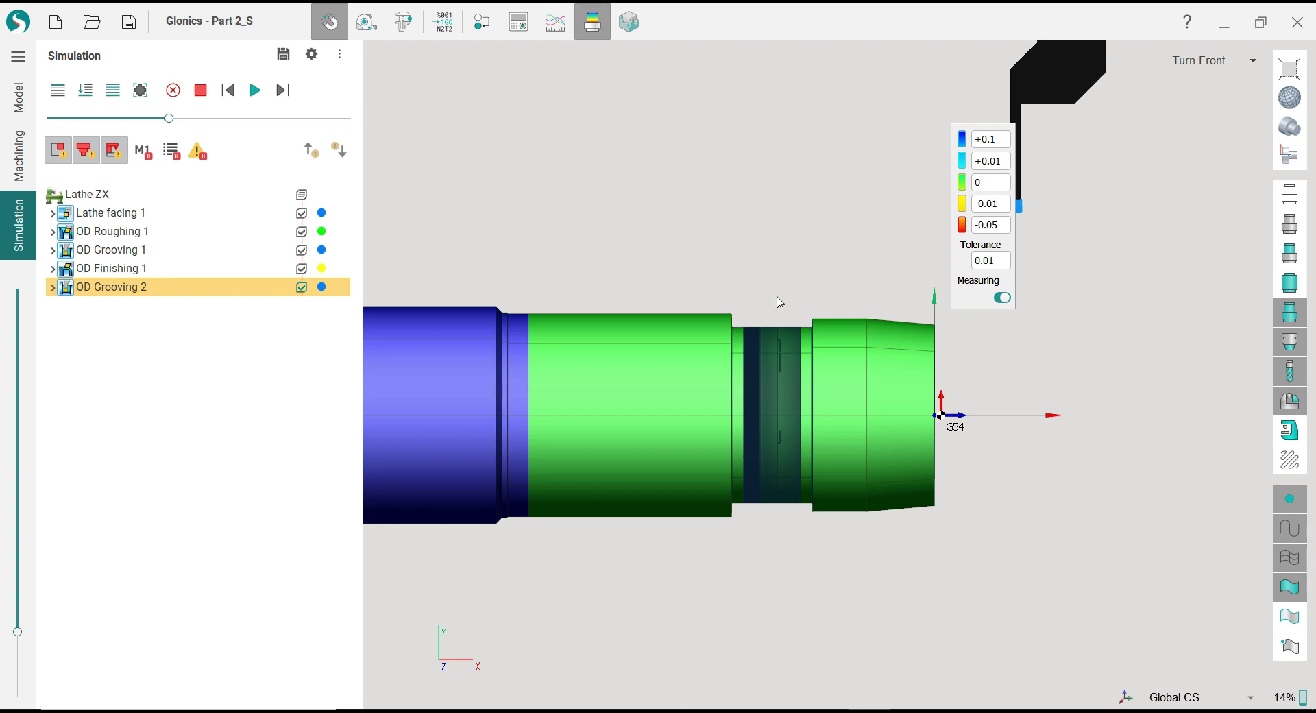
click(592, 21)
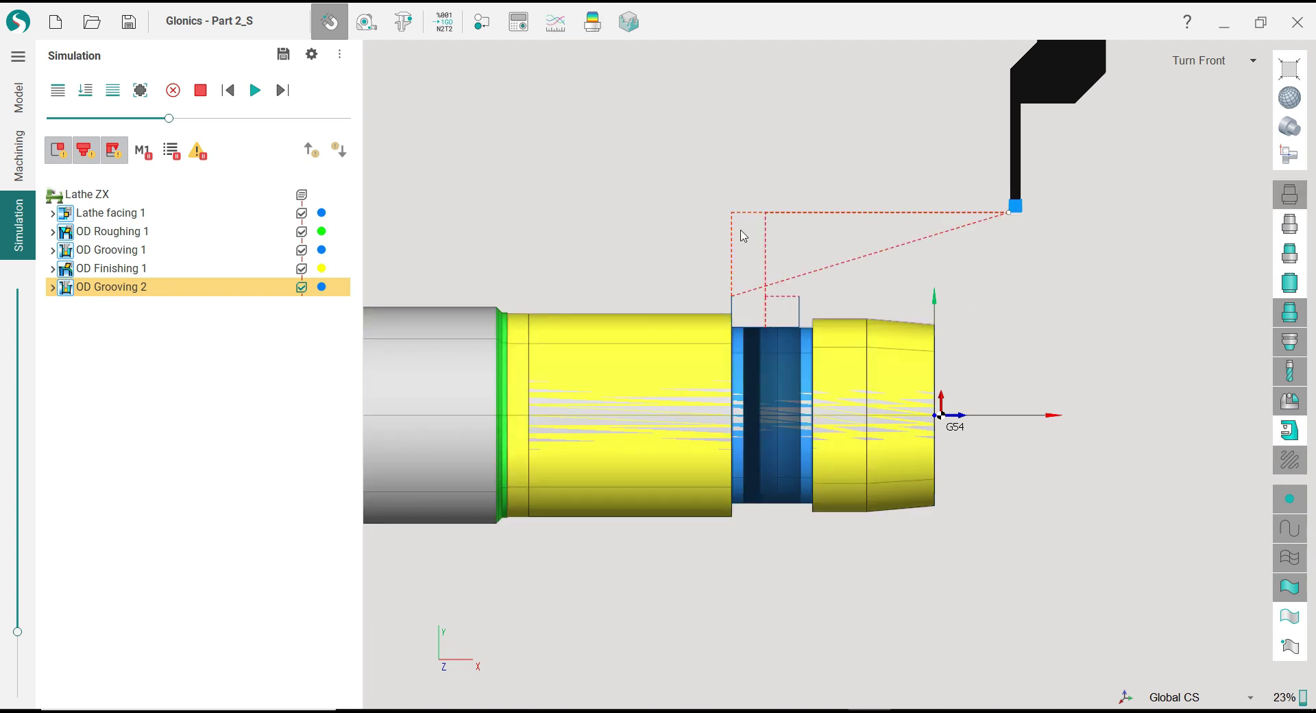
Step: Return to machining setup, add a Lathe hole machining operation after OD Grooving 2, and show the part from the front
click(19, 155)
scroll(761, 302, up, 3)
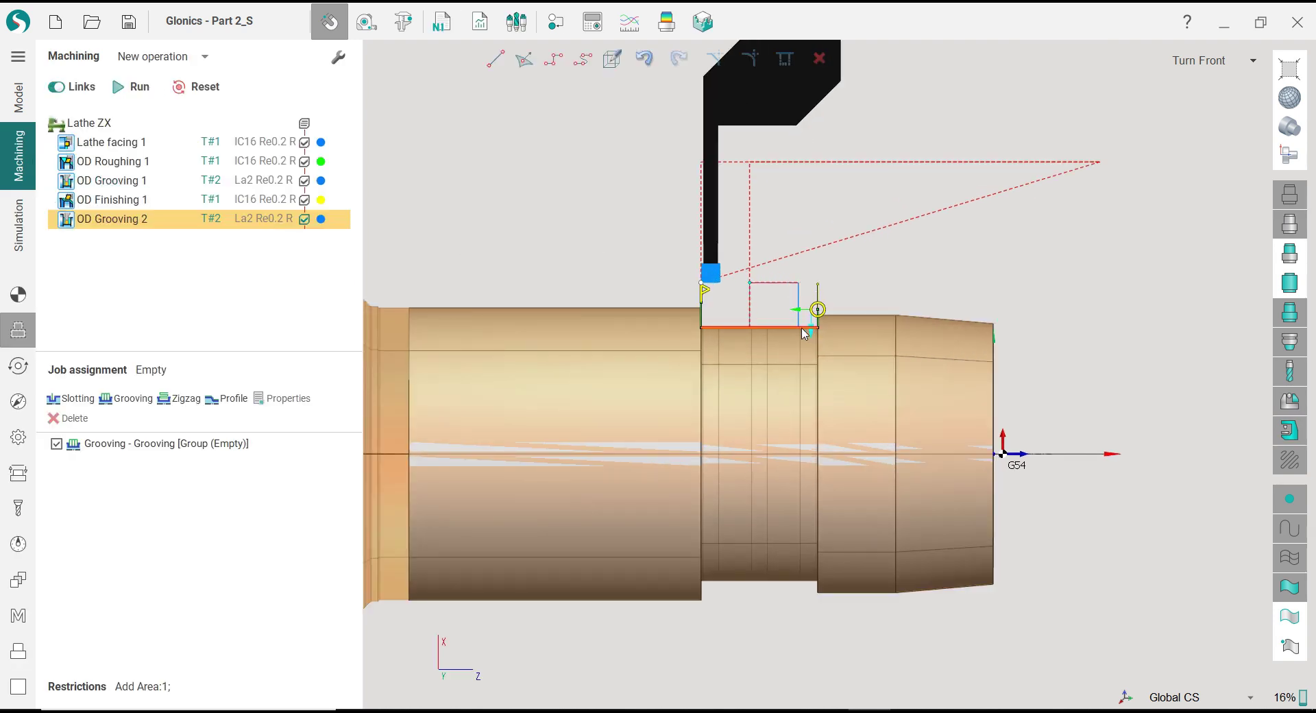
scroll(925, 295, down, 3)
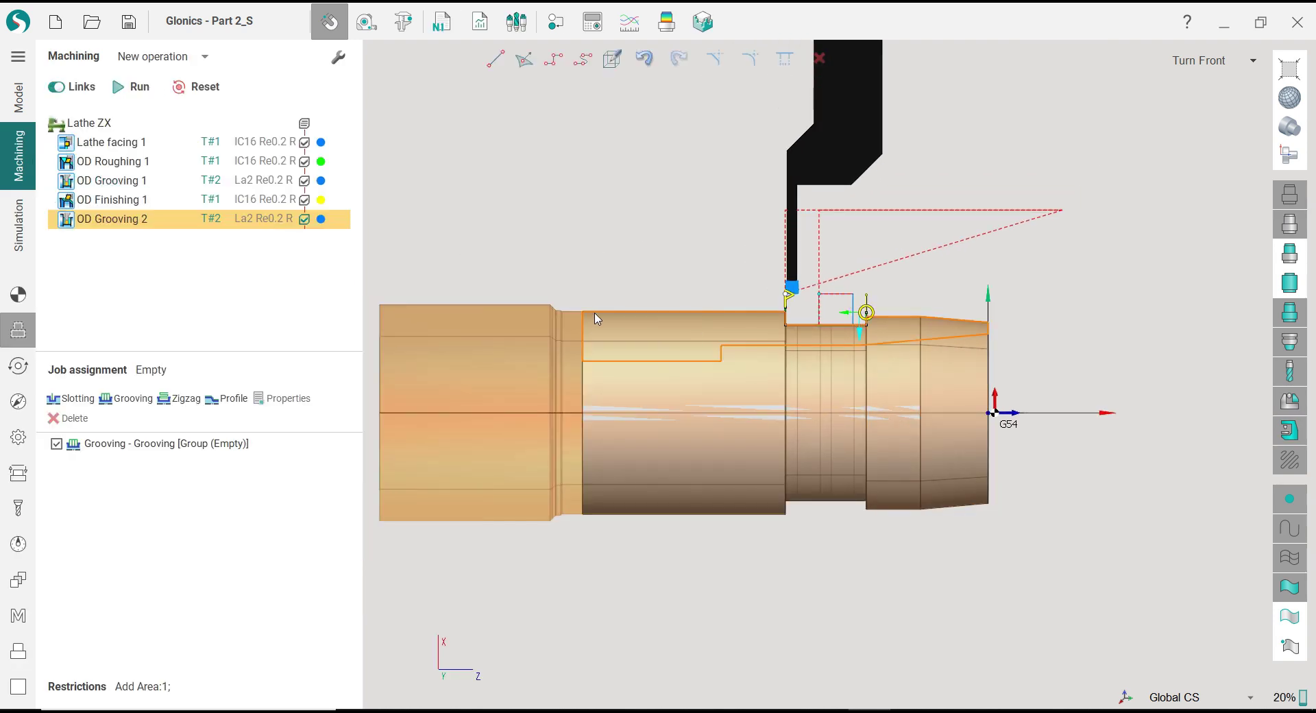
scroll(595, 318, up, 2)
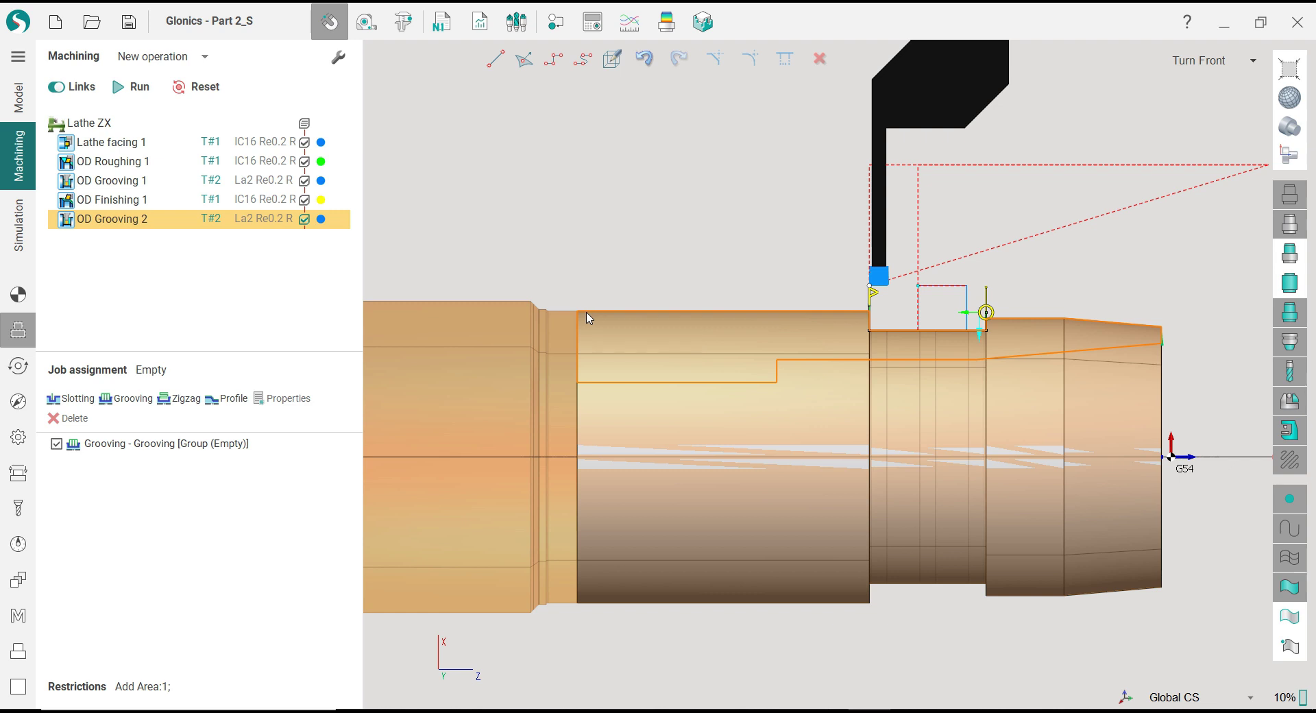
scroll(564, 317, down, 2)
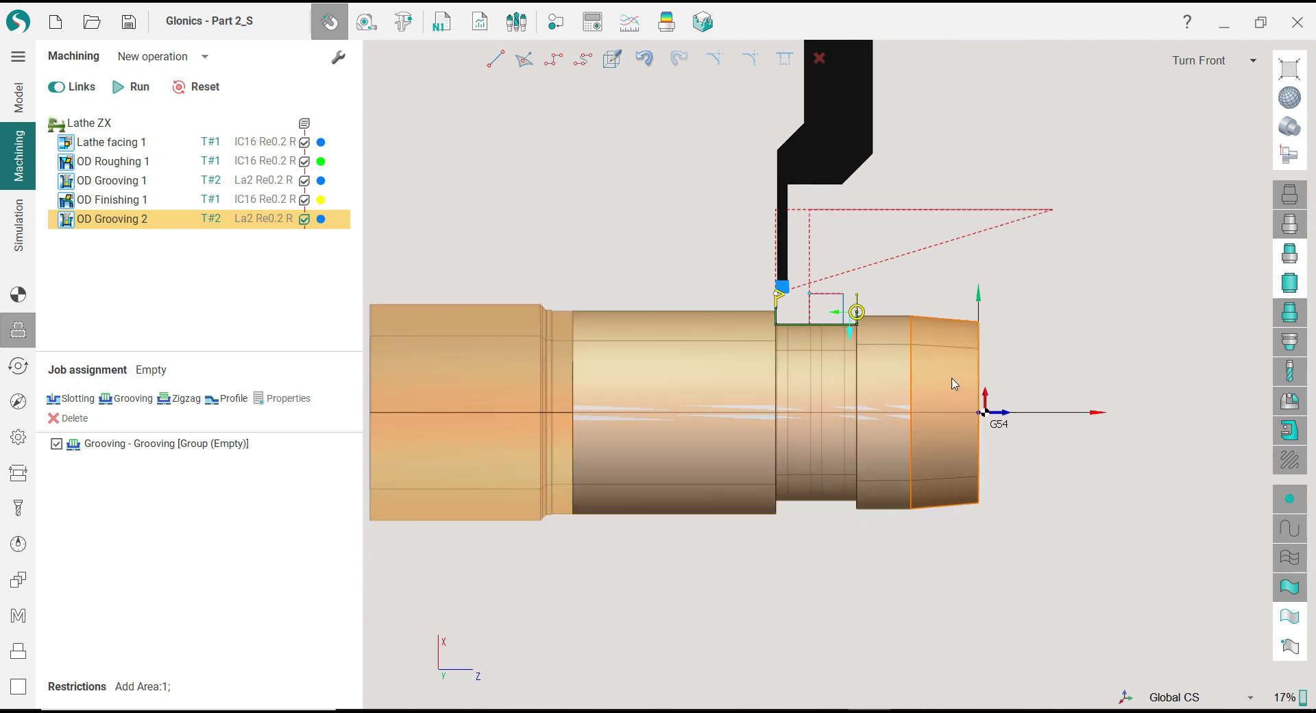
middle_drag(955, 382, 904, 385)
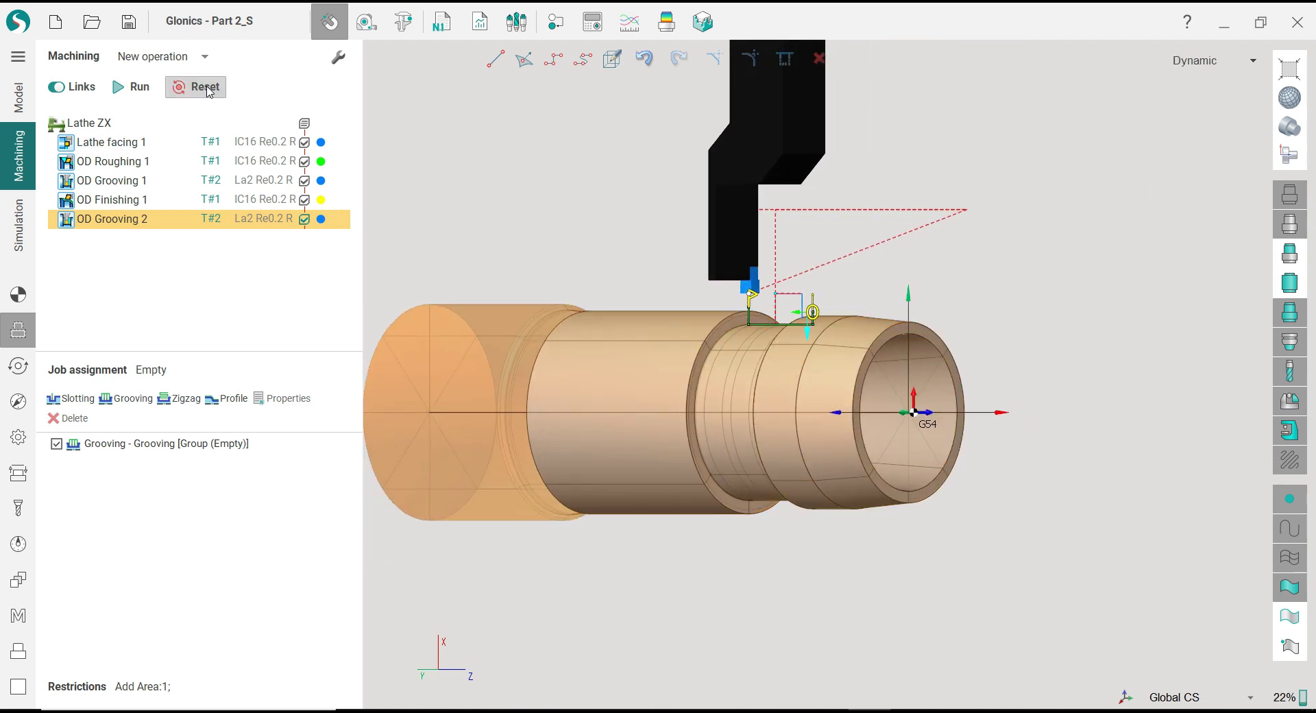
click(204, 57)
click(196, 103)
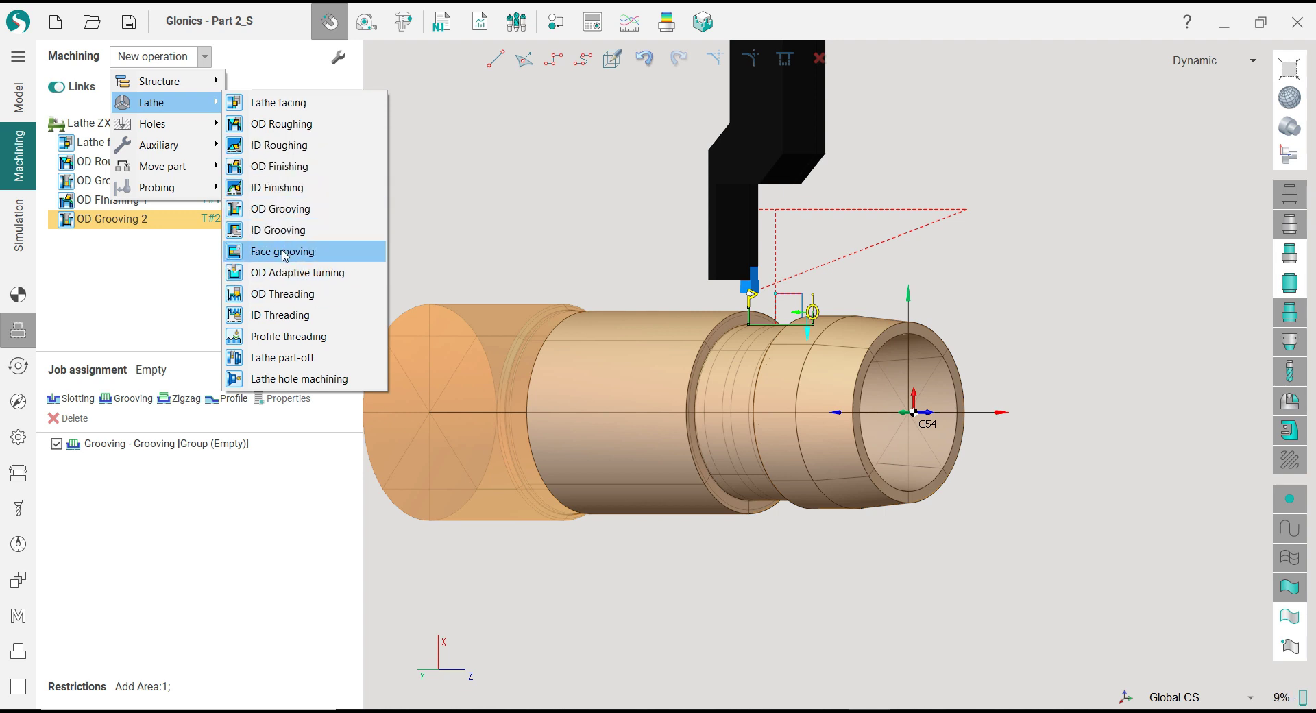
click(301, 379)
click(1289, 155)
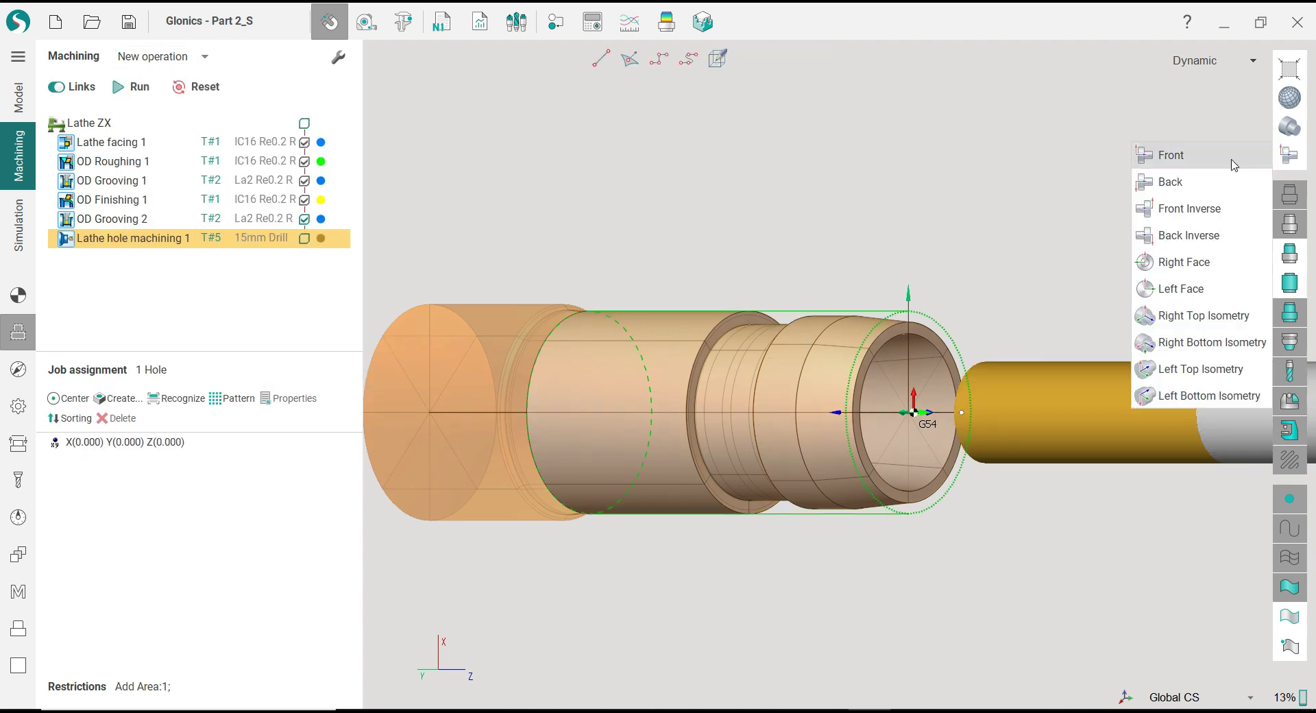
click(1227, 163)
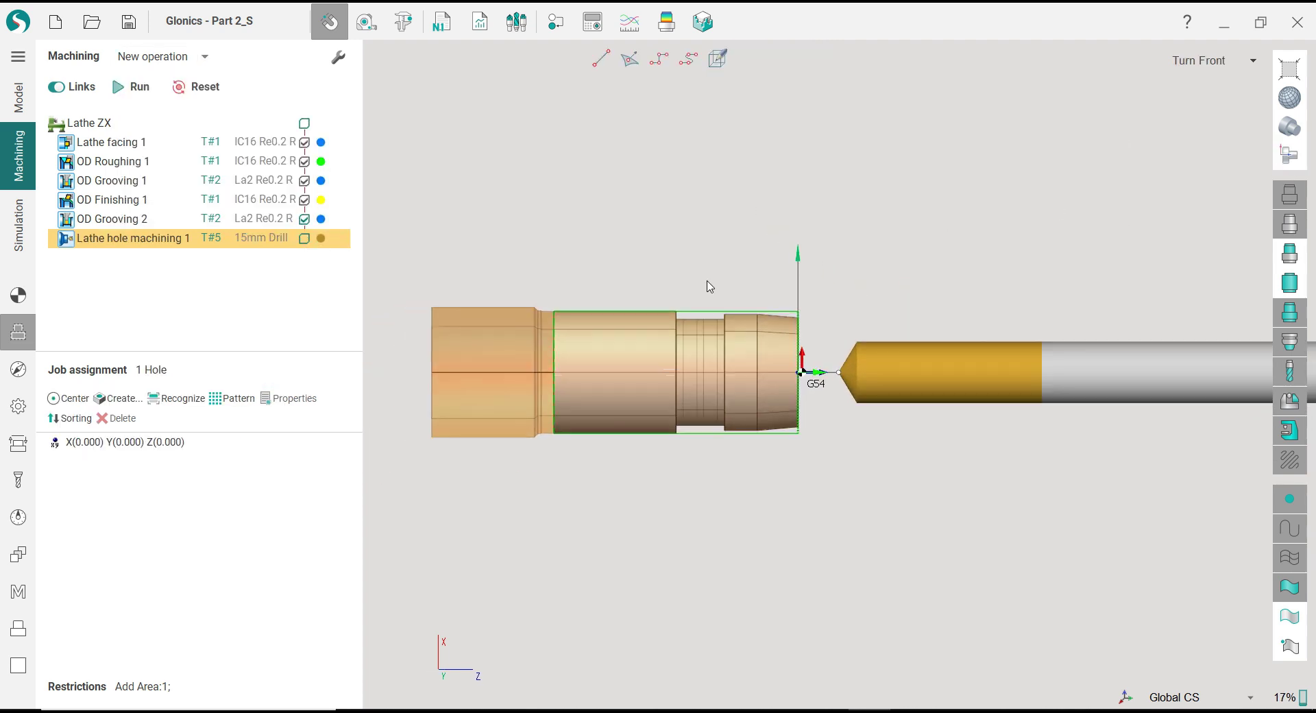
Step: Change the colour of the lathe hole machining operation to dark blue
click(321, 240)
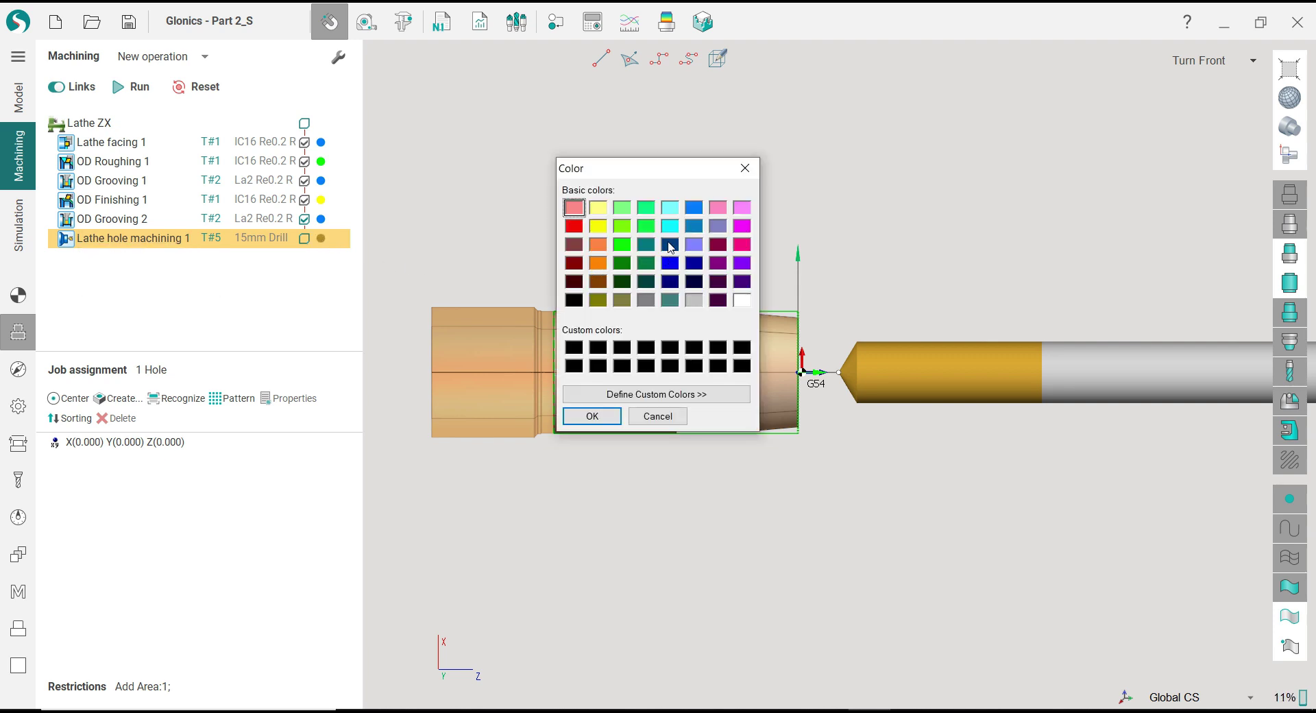
click(670, 245)
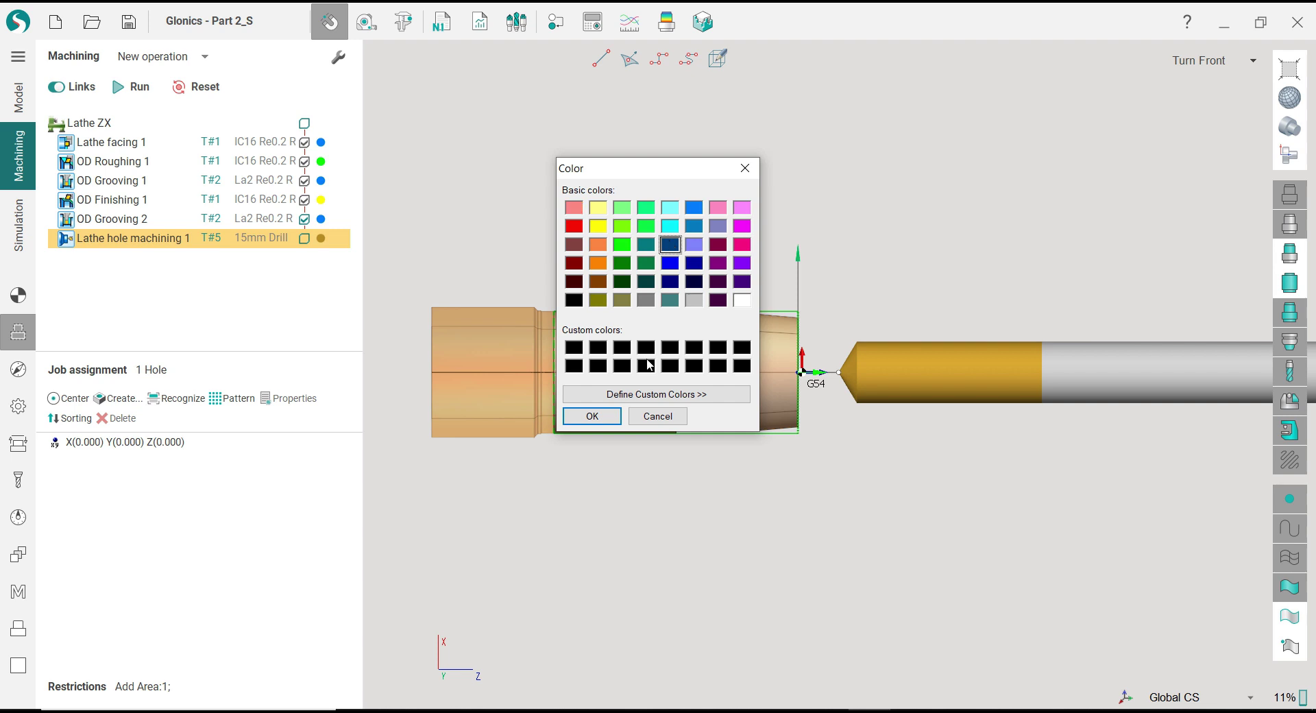
click(669, 282)
click(593, 416)
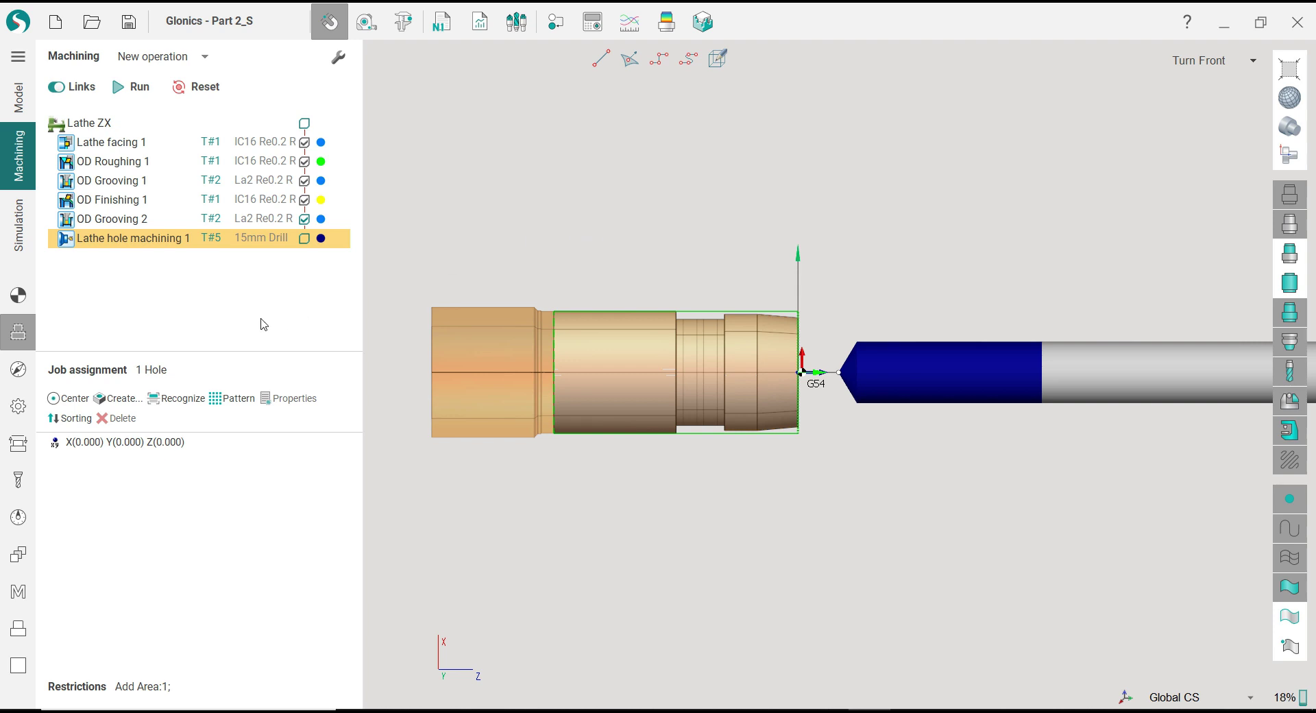
Step: Set the depth of the hole in the lathe hole machining operation to 62 mm
scroll(627, 387, up, 1)
scroll(750, 381, up, 1)
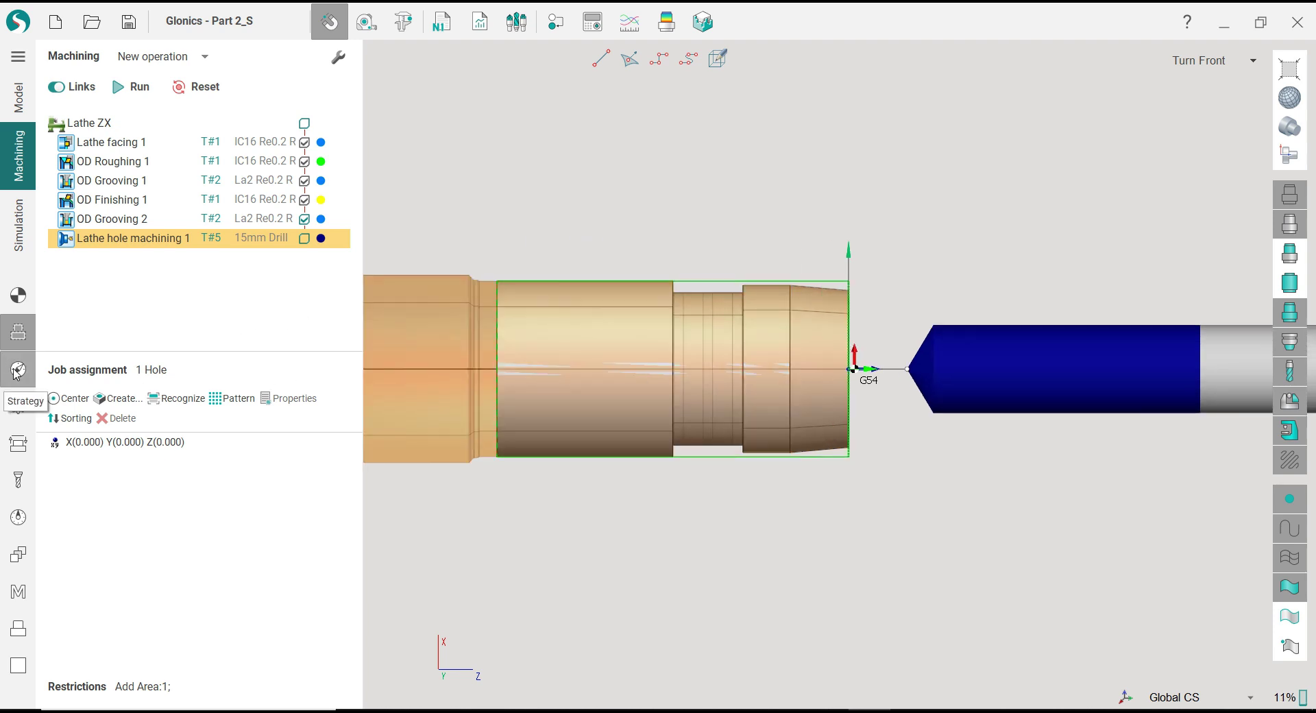
click(98, 442)
scroll(726, 379, down, 1)
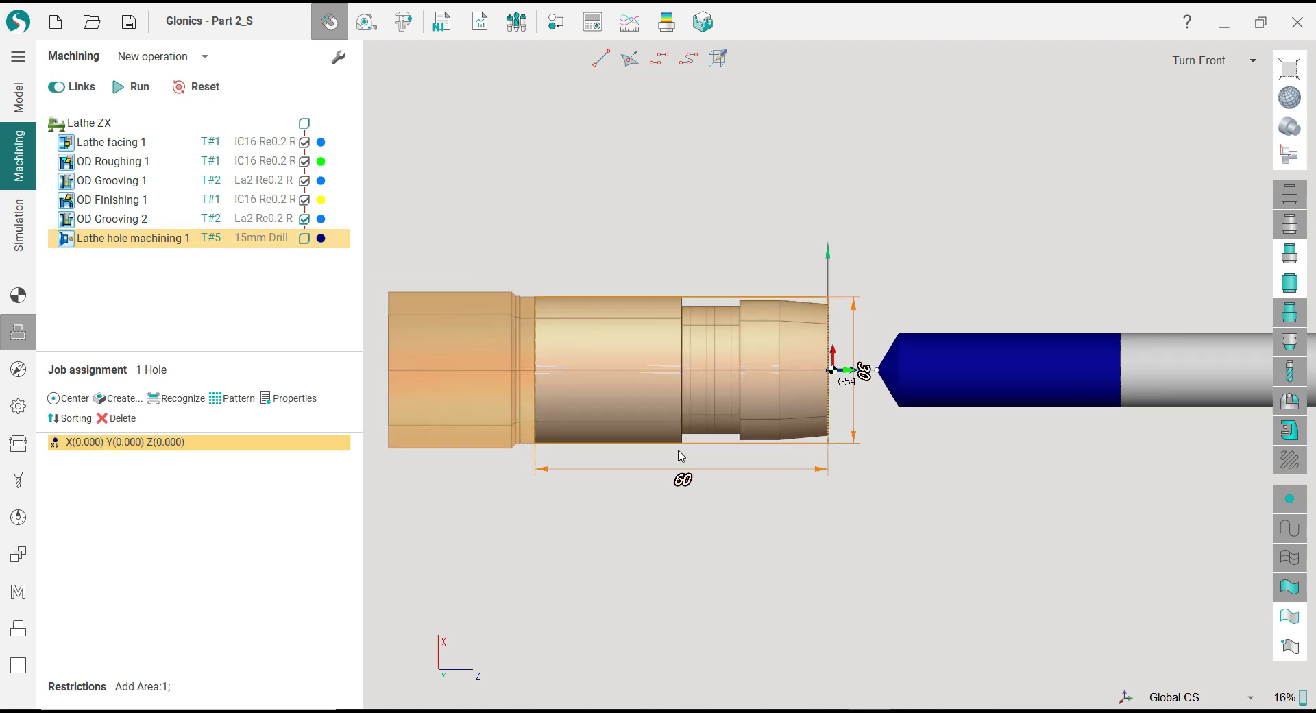
double_click(680, 481)
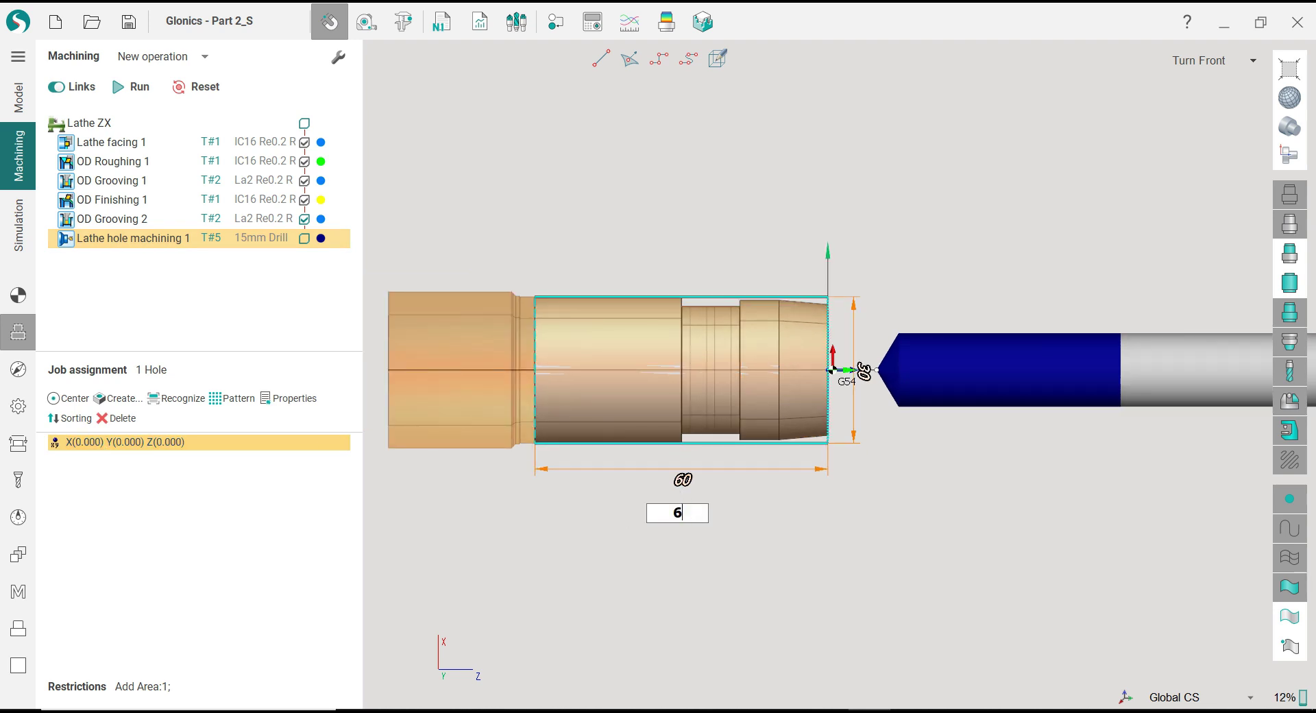
key(Return)
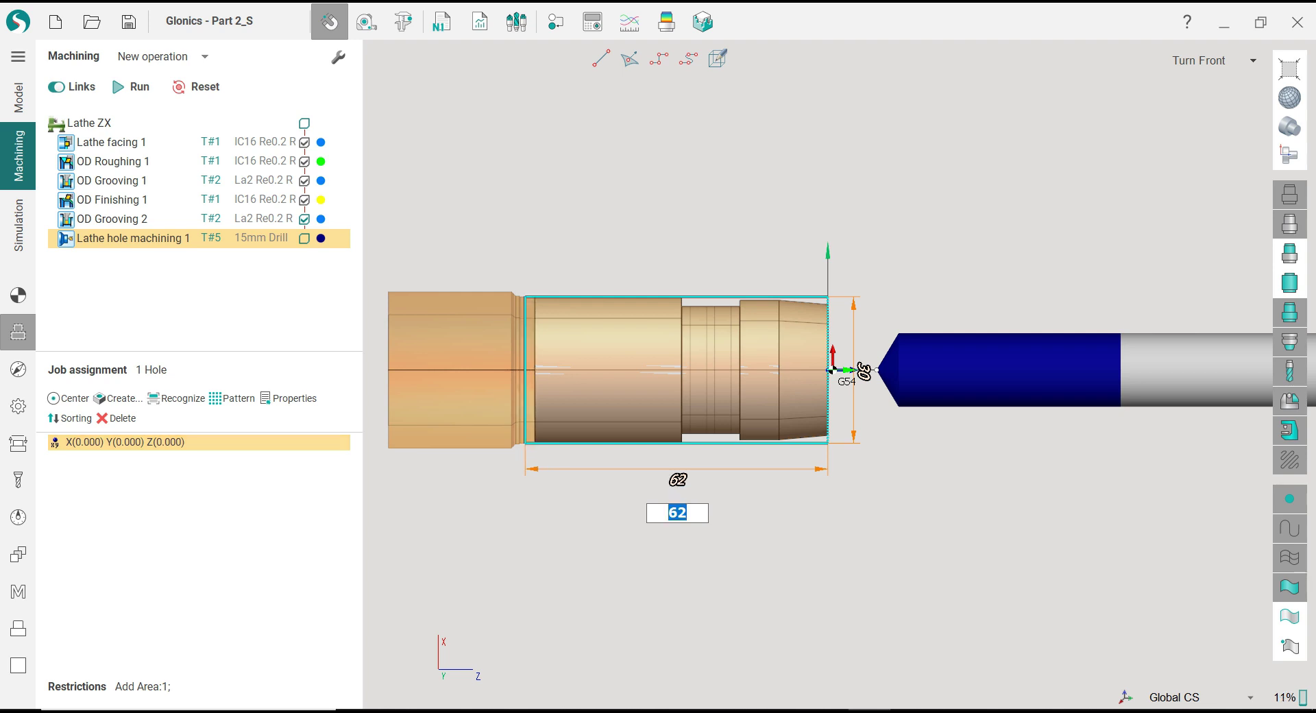
click(517, 512)
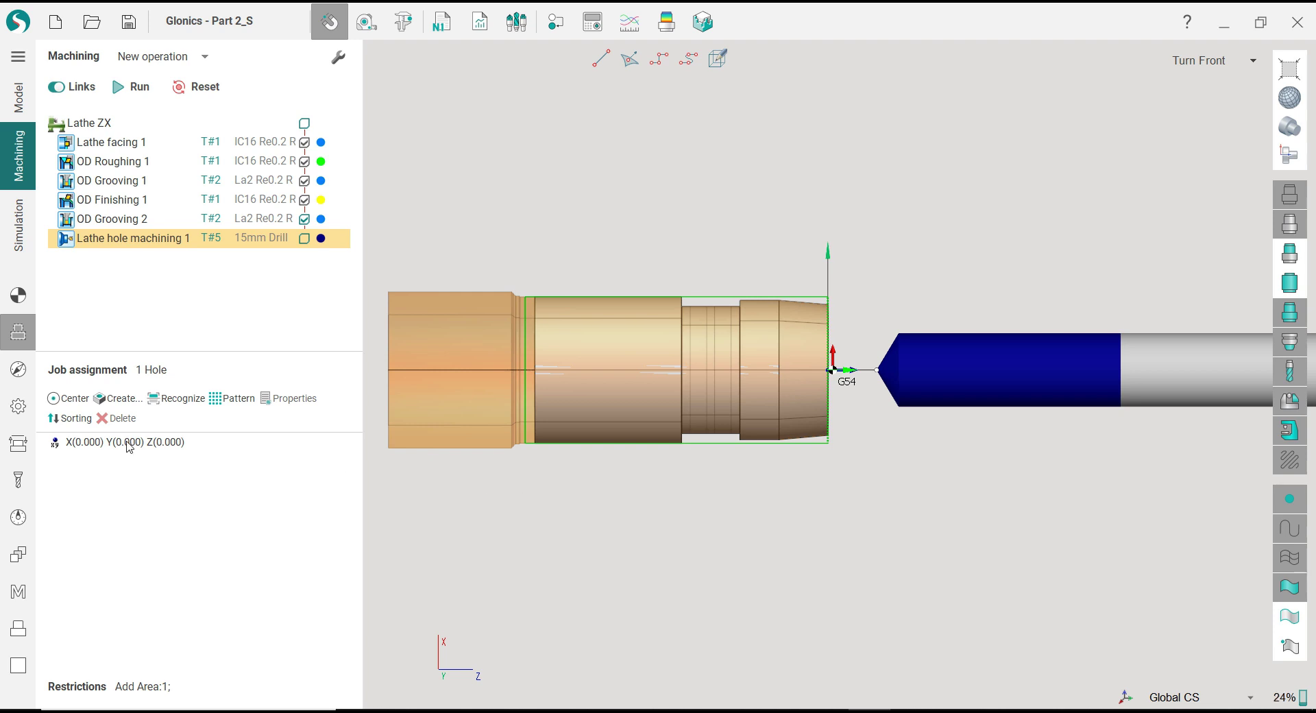
Step: Edit the hole's properties to set drill tip compensation to Drill tip
click(93, 445)
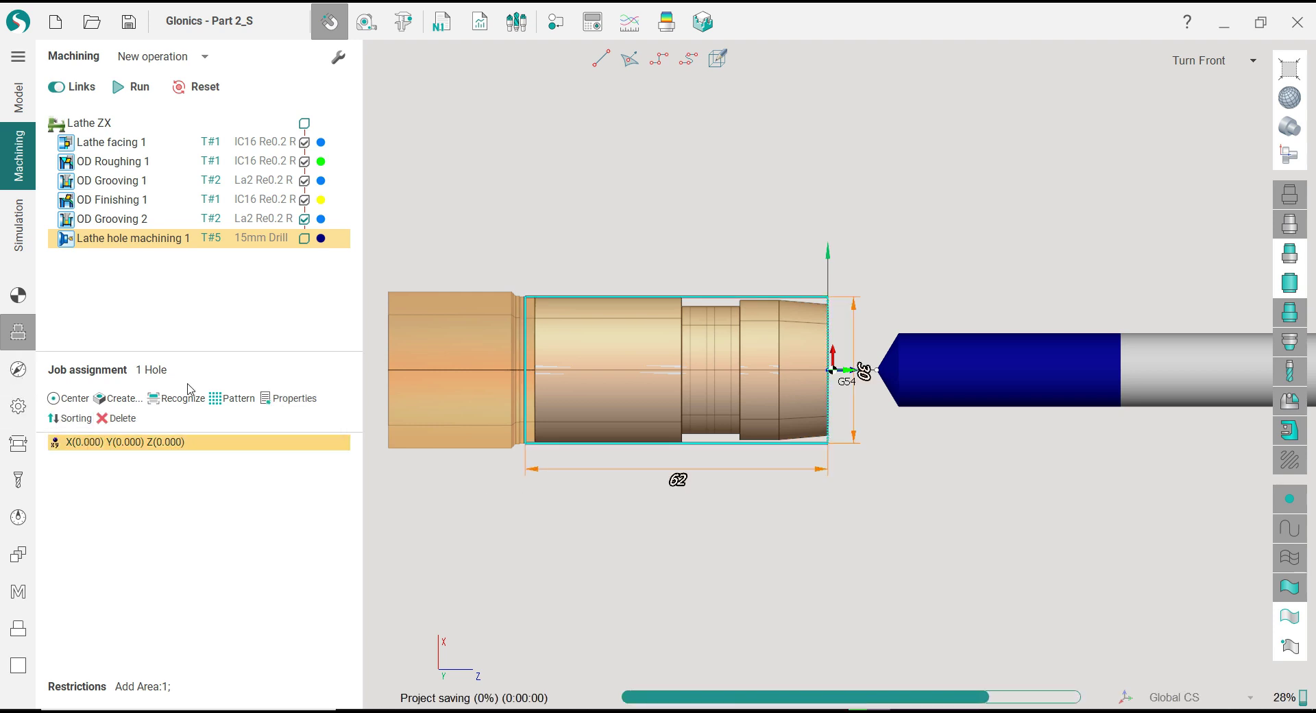
click(18, 380)
click(19, 411)
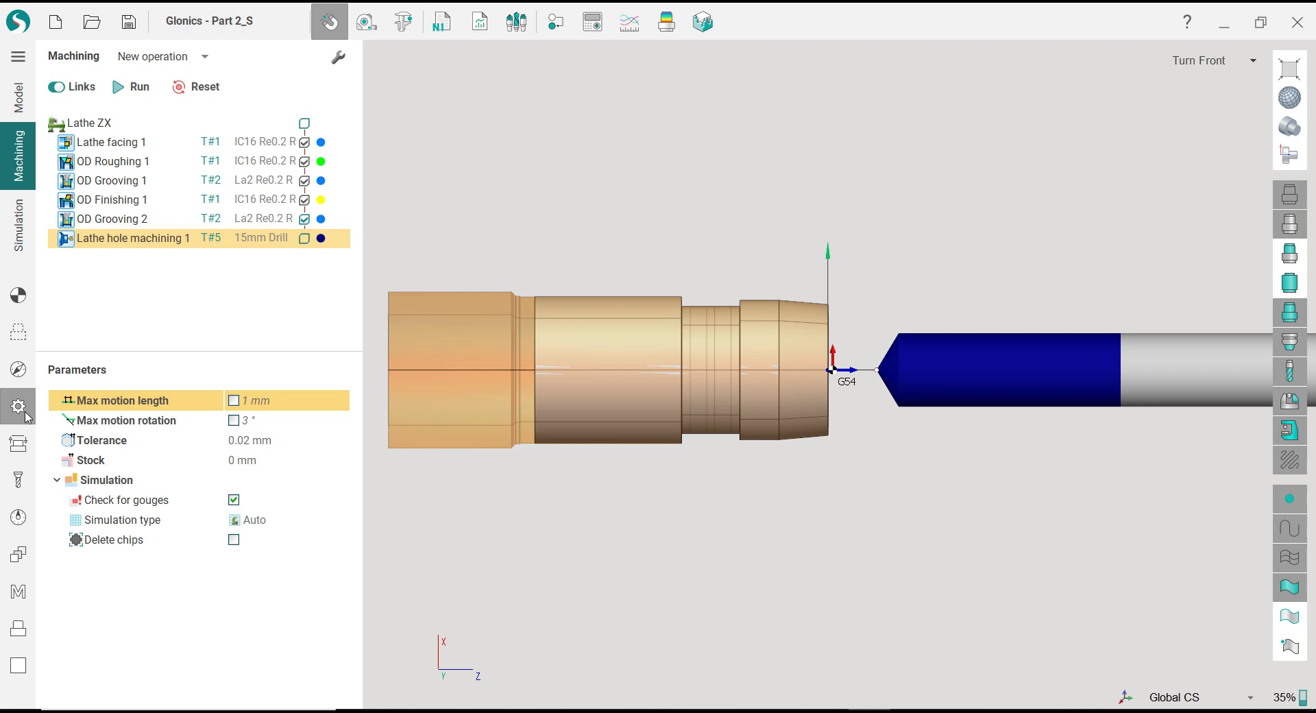
click(18, 370)
click(18, 332)
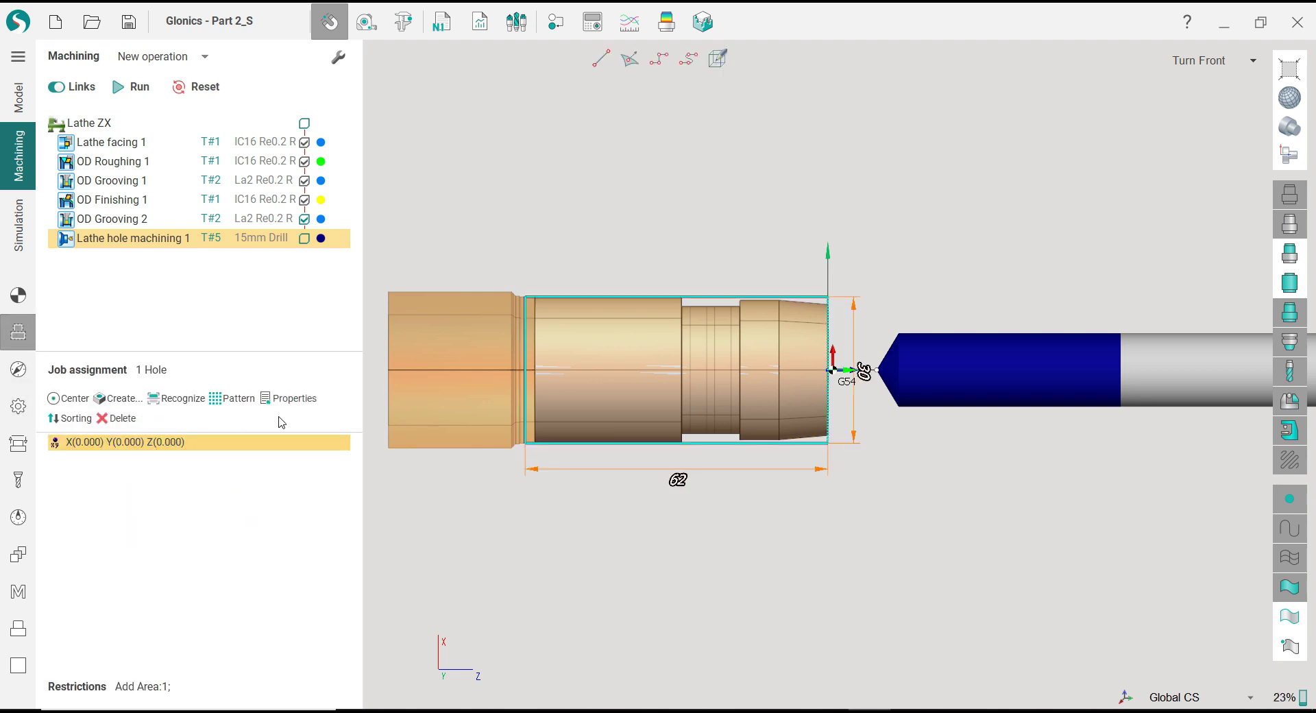
click(289, 398)
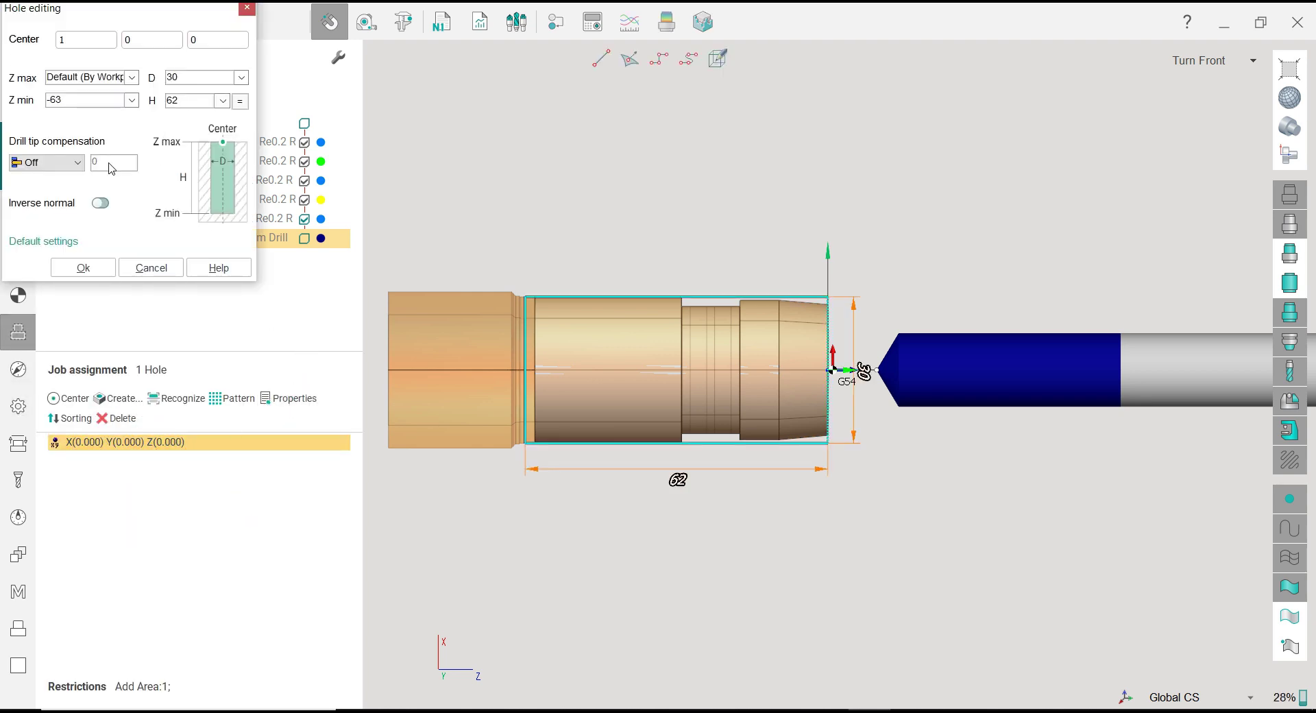
click(47, 163)
click(38, 180)
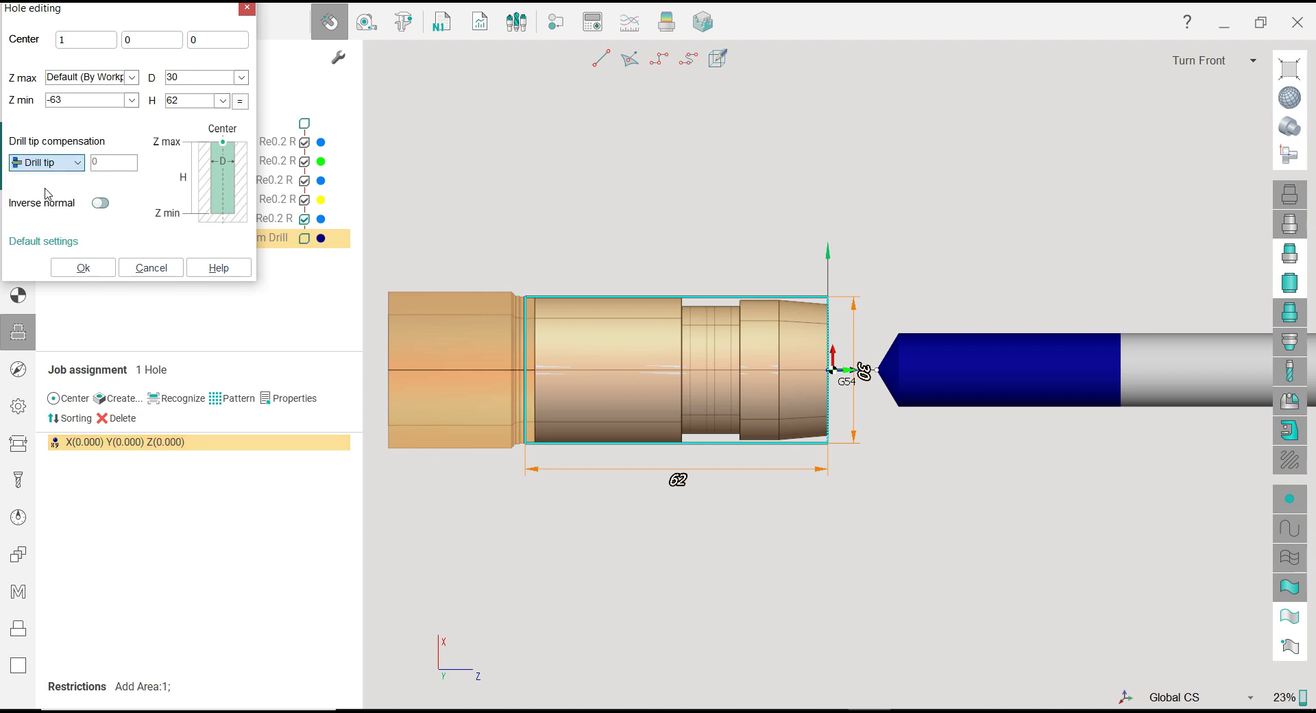
click(84, 268)
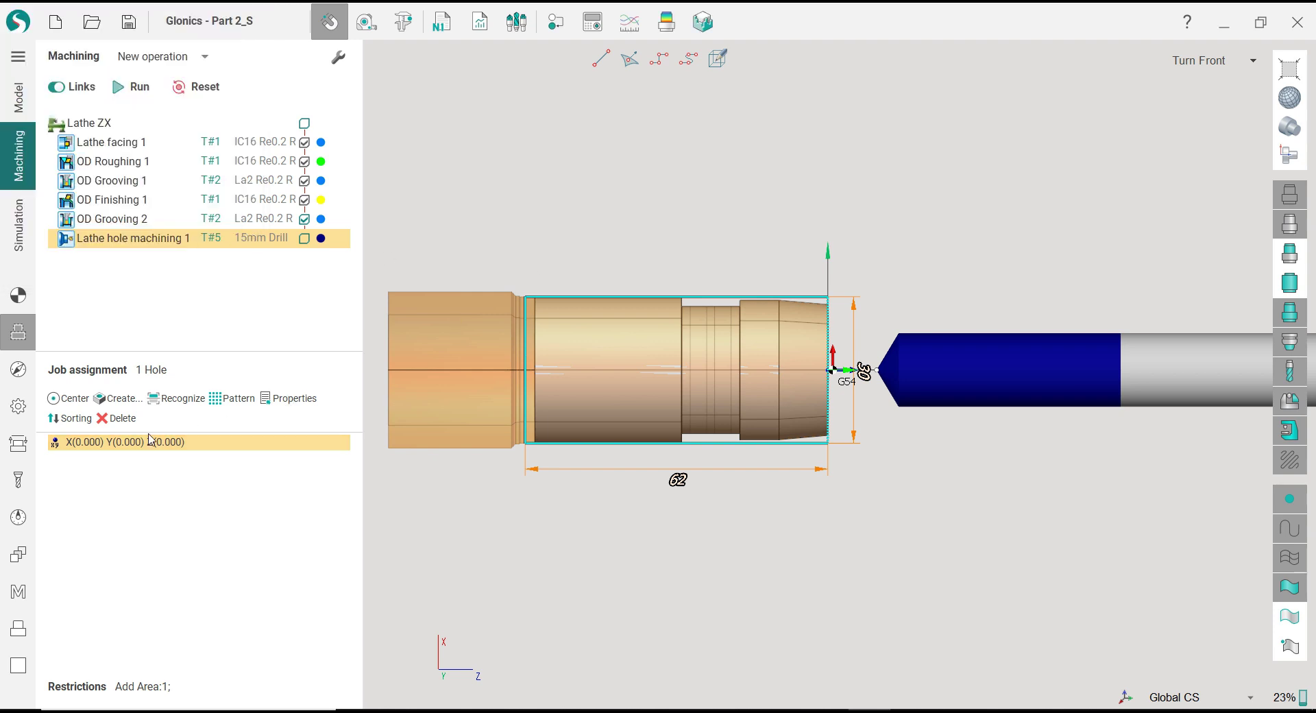
Step: Set the drilling type to Chip removing with a step of 30 % of the tool diameter, keeping the NC code format as Canned Cycle
click(19, 370)
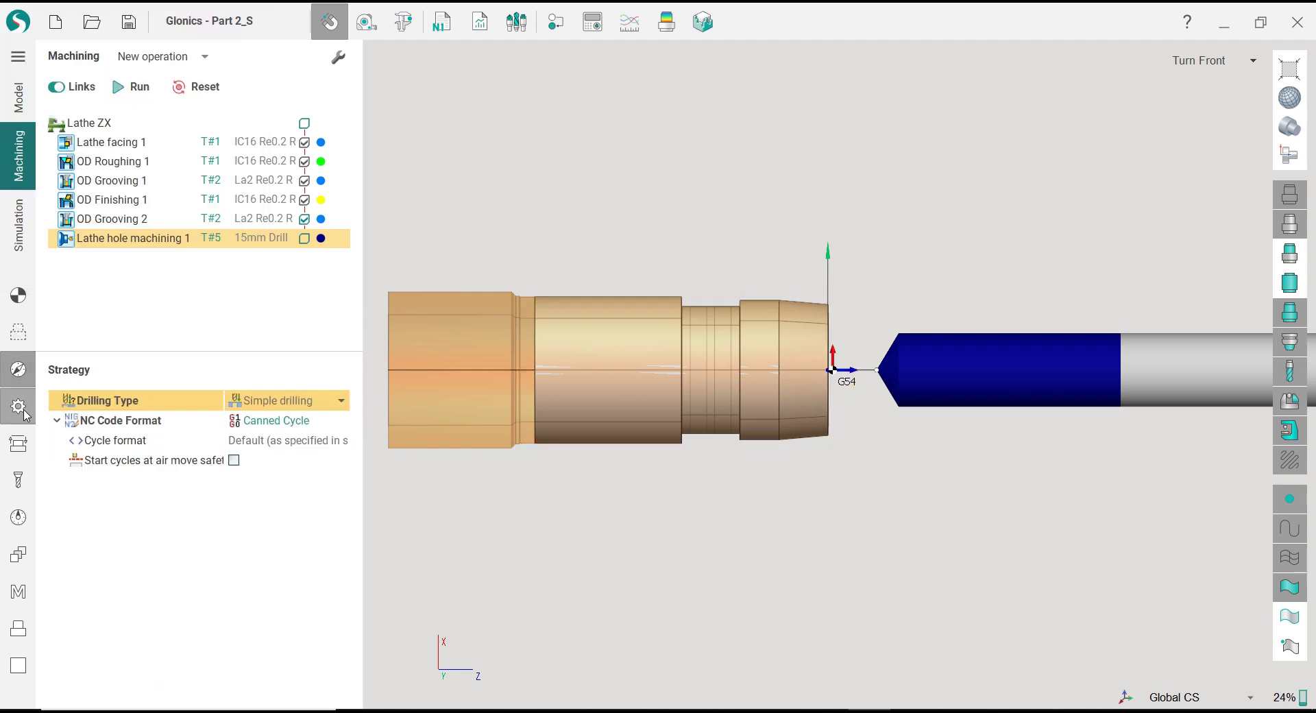
click(286, 402)
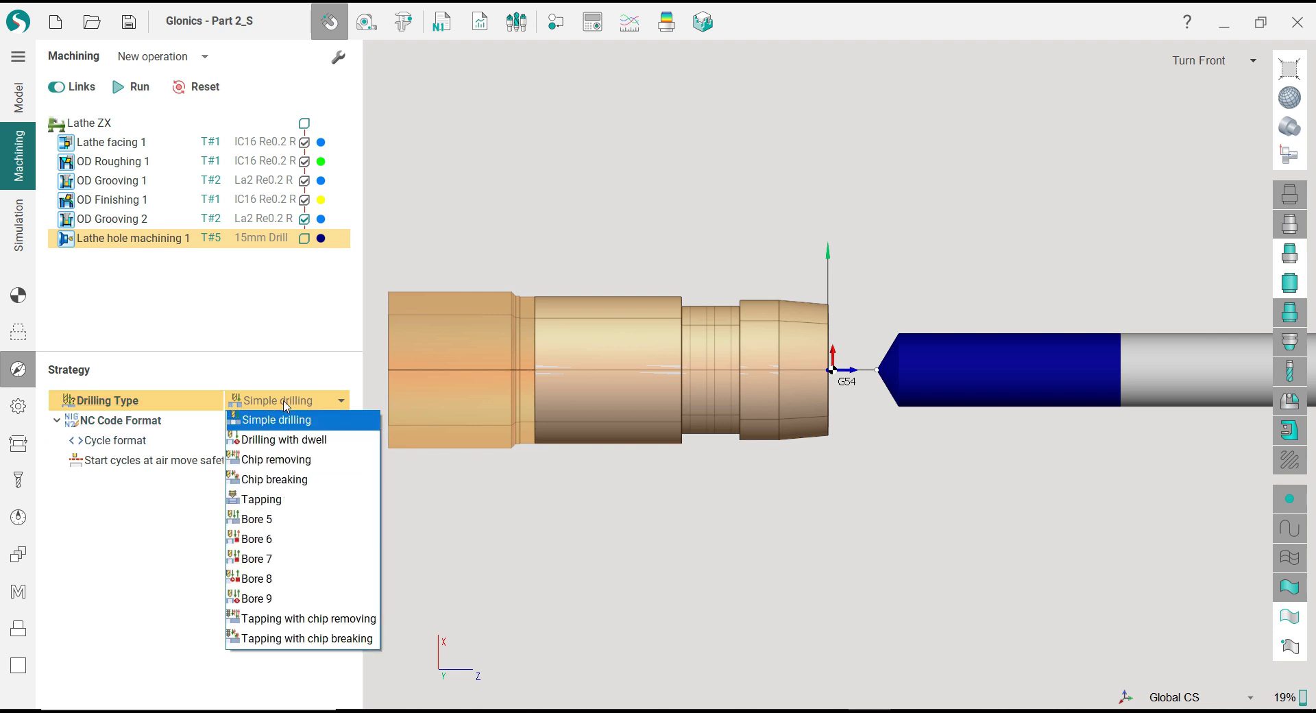
click(296, 469)
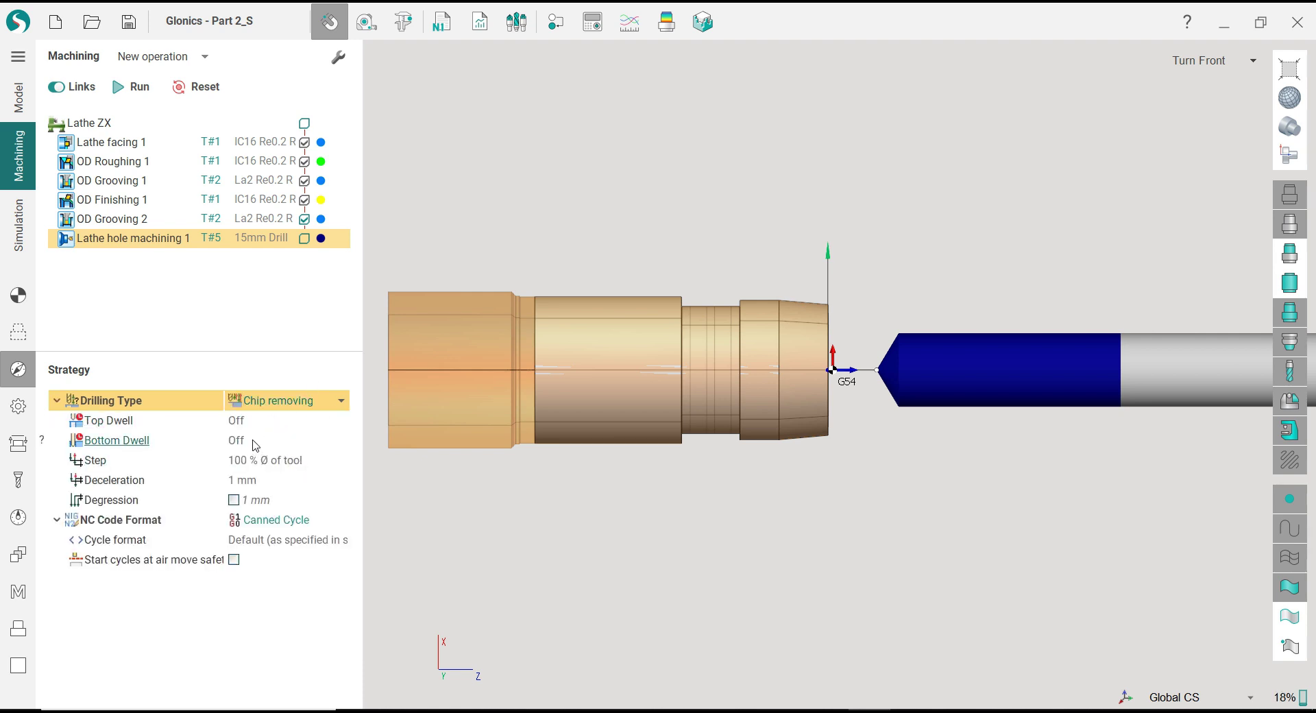
click(272, 461)
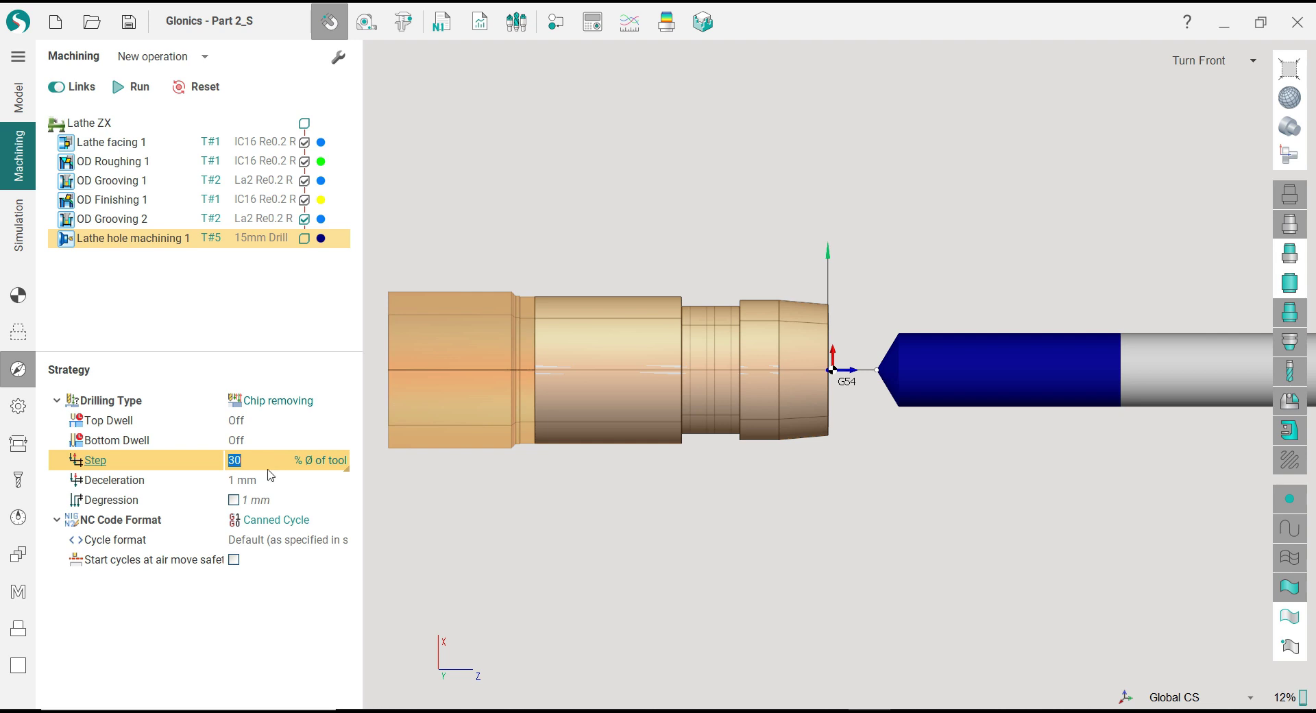
click(300, 527)
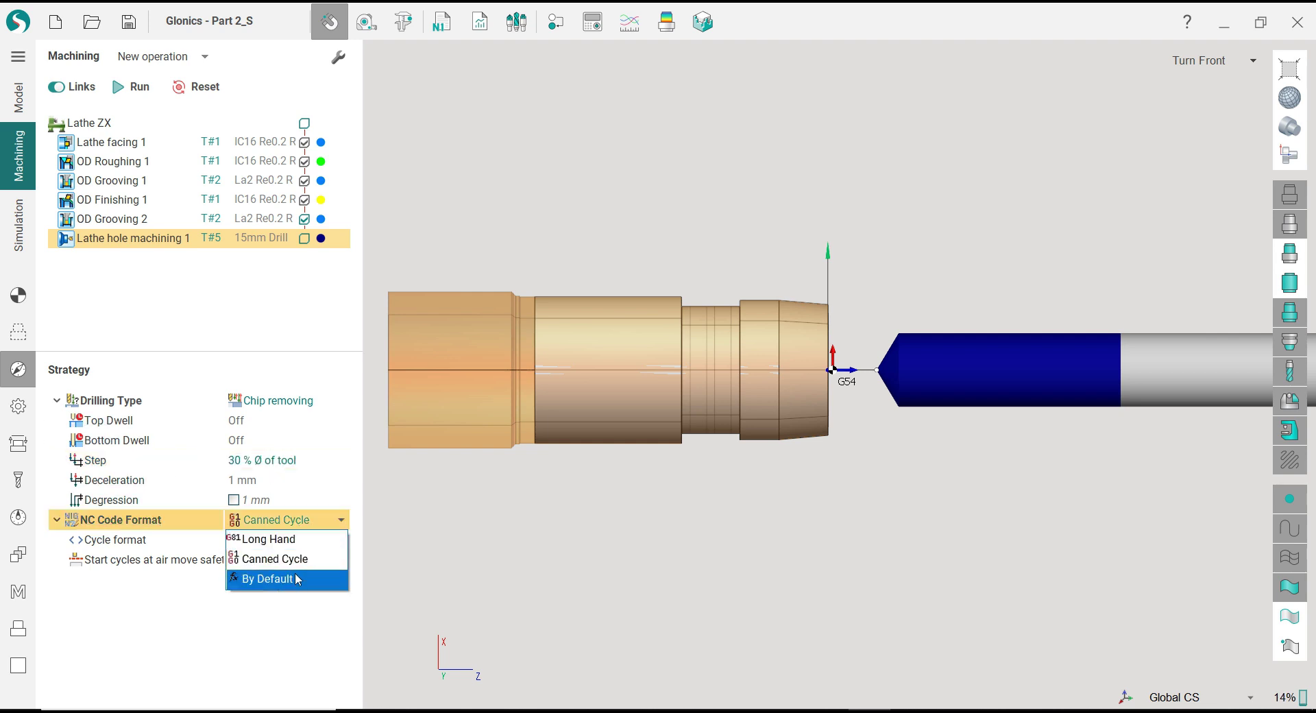
click(298, 559)
Step: Review the operation's parameters and links/leads, calculate its toolpath, and examine how far the drilled hole passes the part's rear face
click(18, 405)
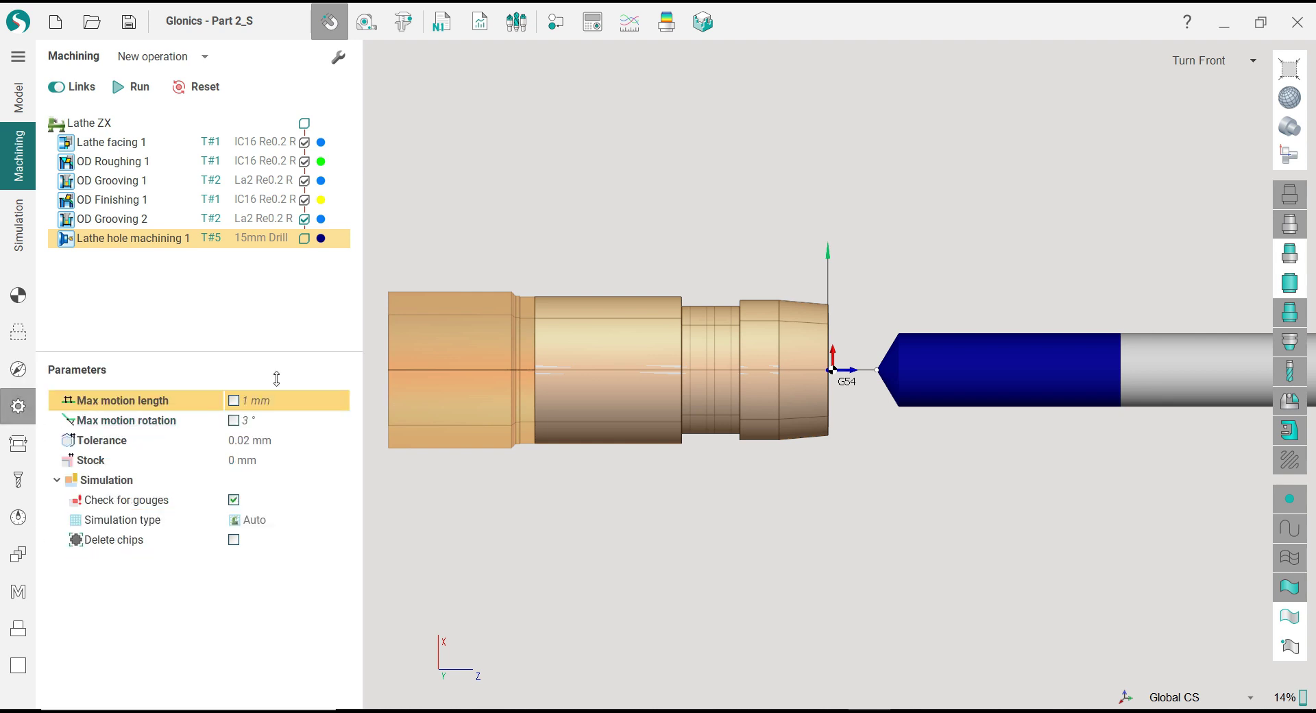
click(18, 443)
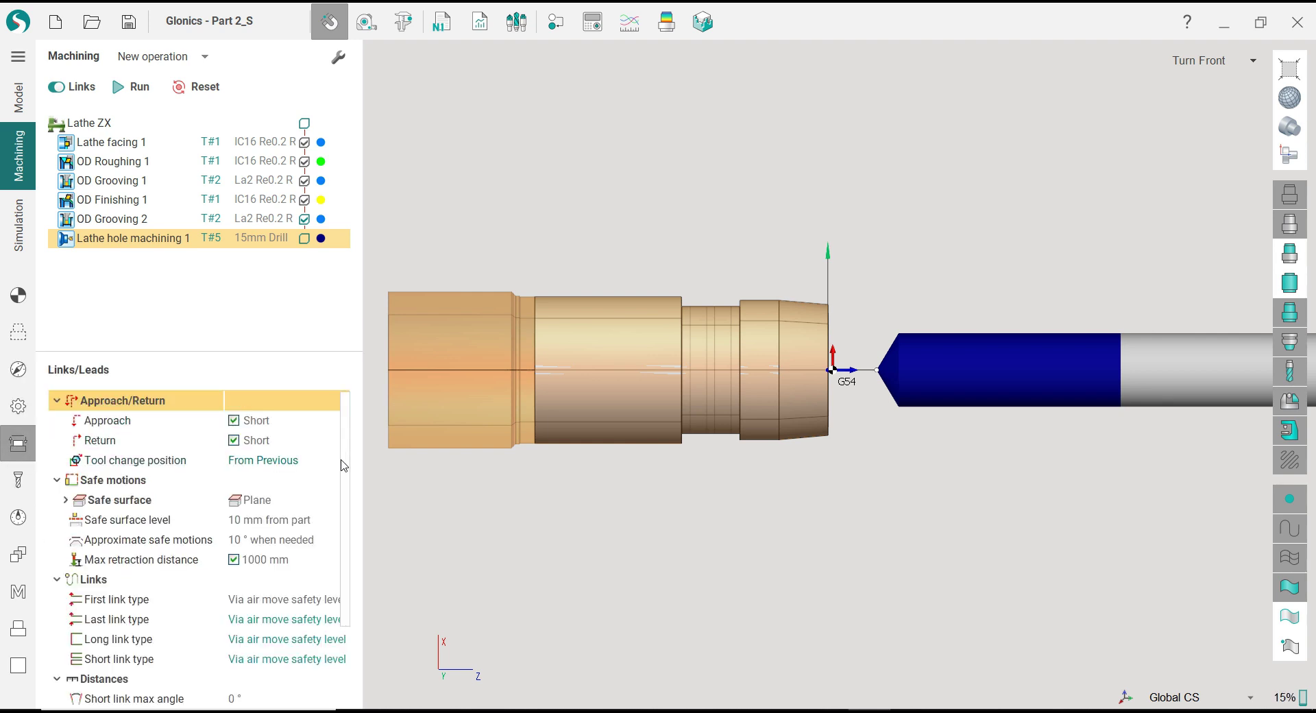
click(130, 86)
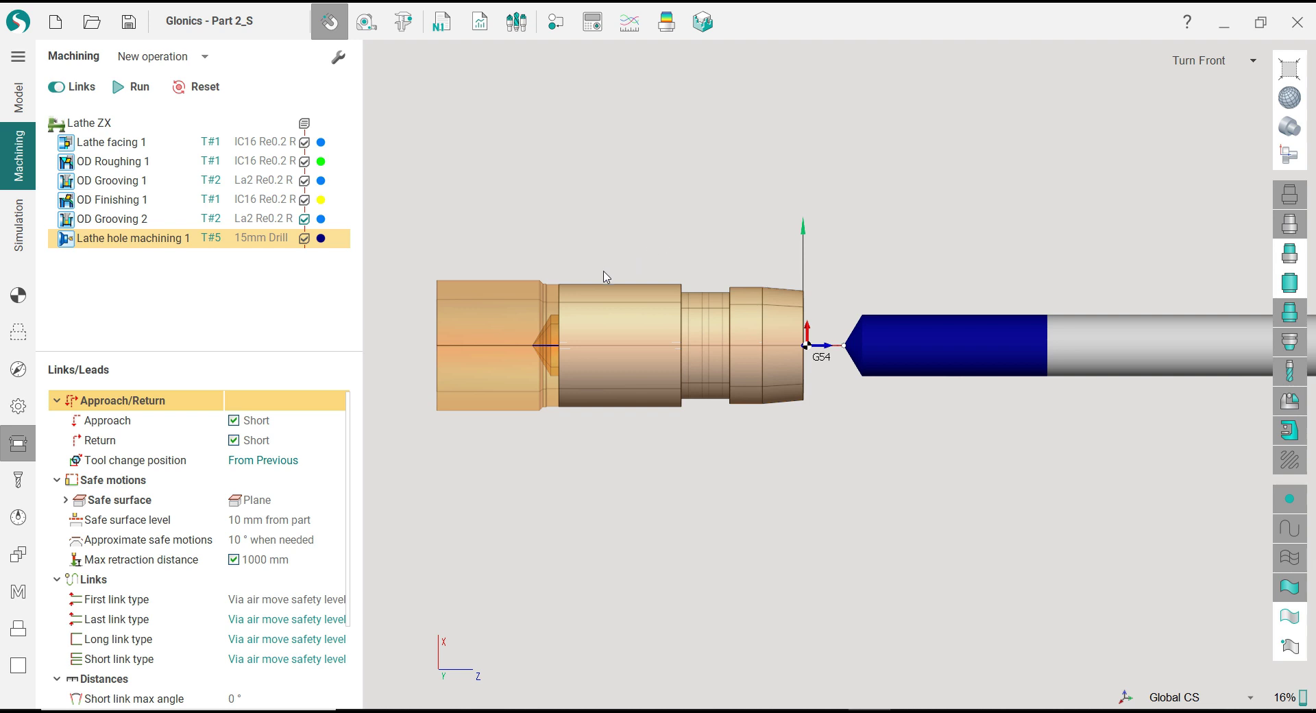
scroll(532, 323, up, 5)
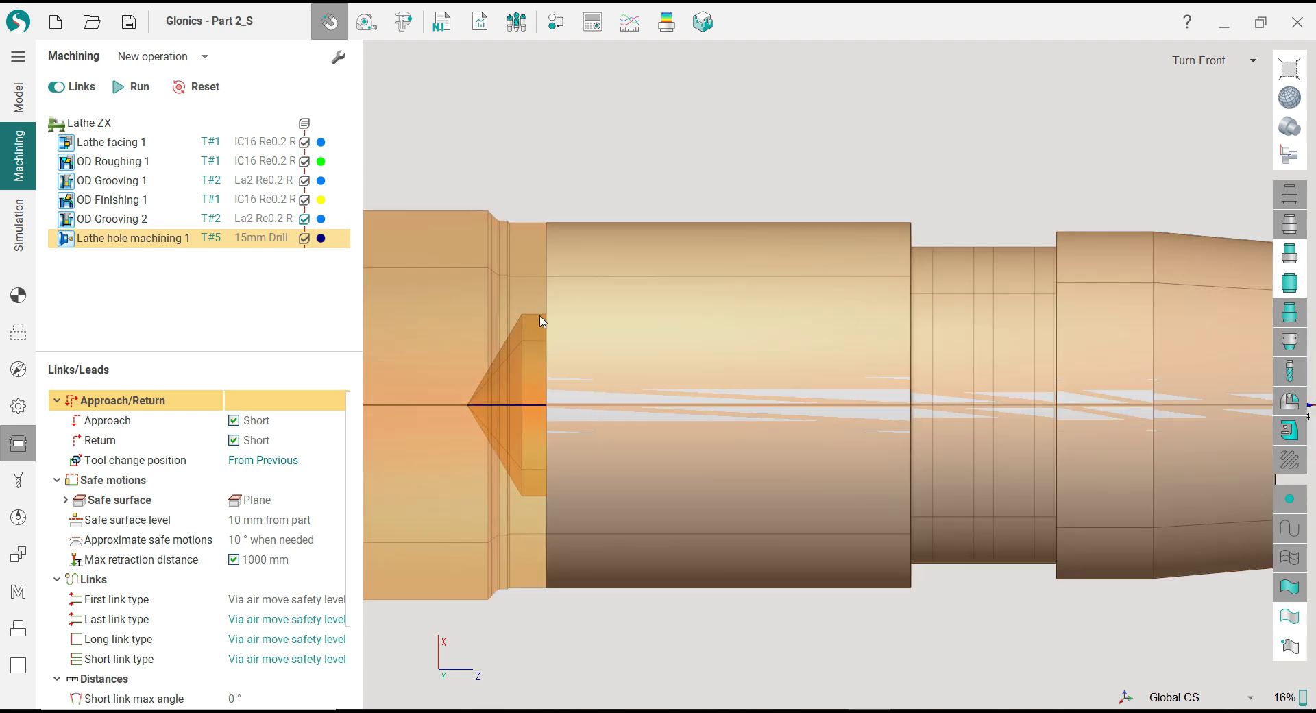
scroll(542, 321, down, 4)
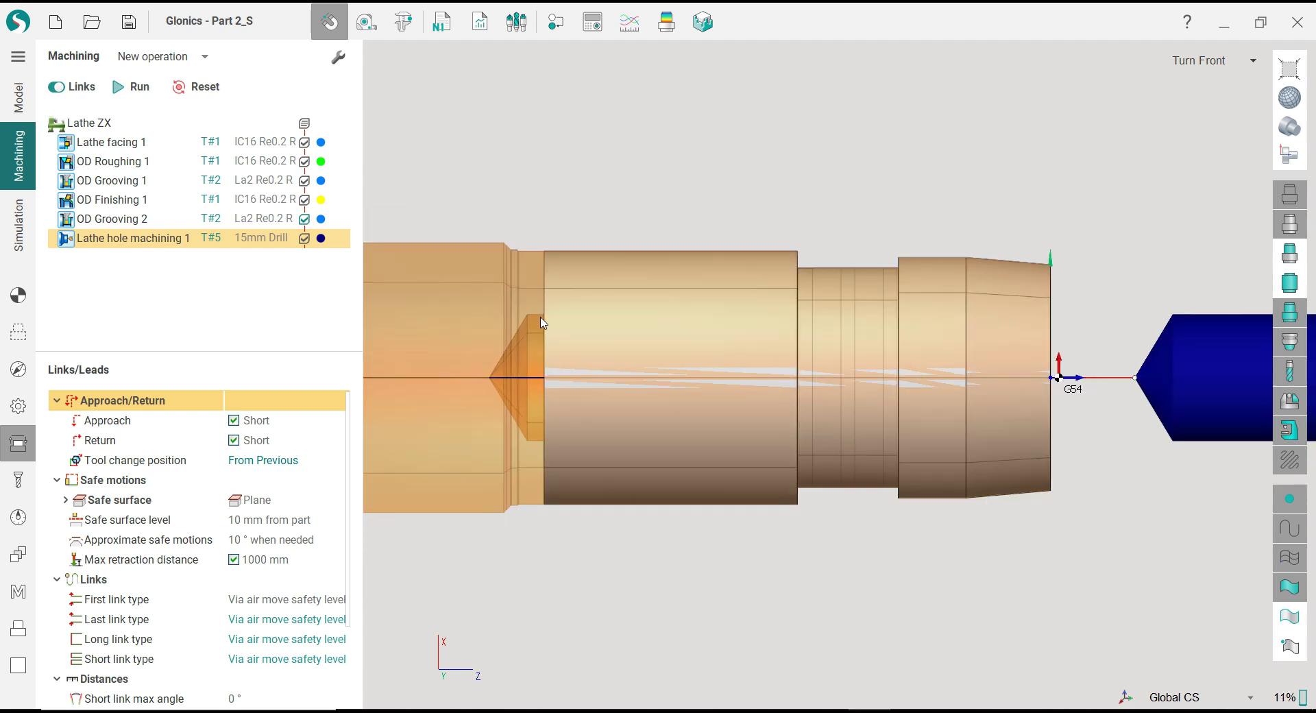
Step: Set the hole depth to 65 mm, recalculate the drilling toolpath, and check the bottom of the hole
click(18, 331)
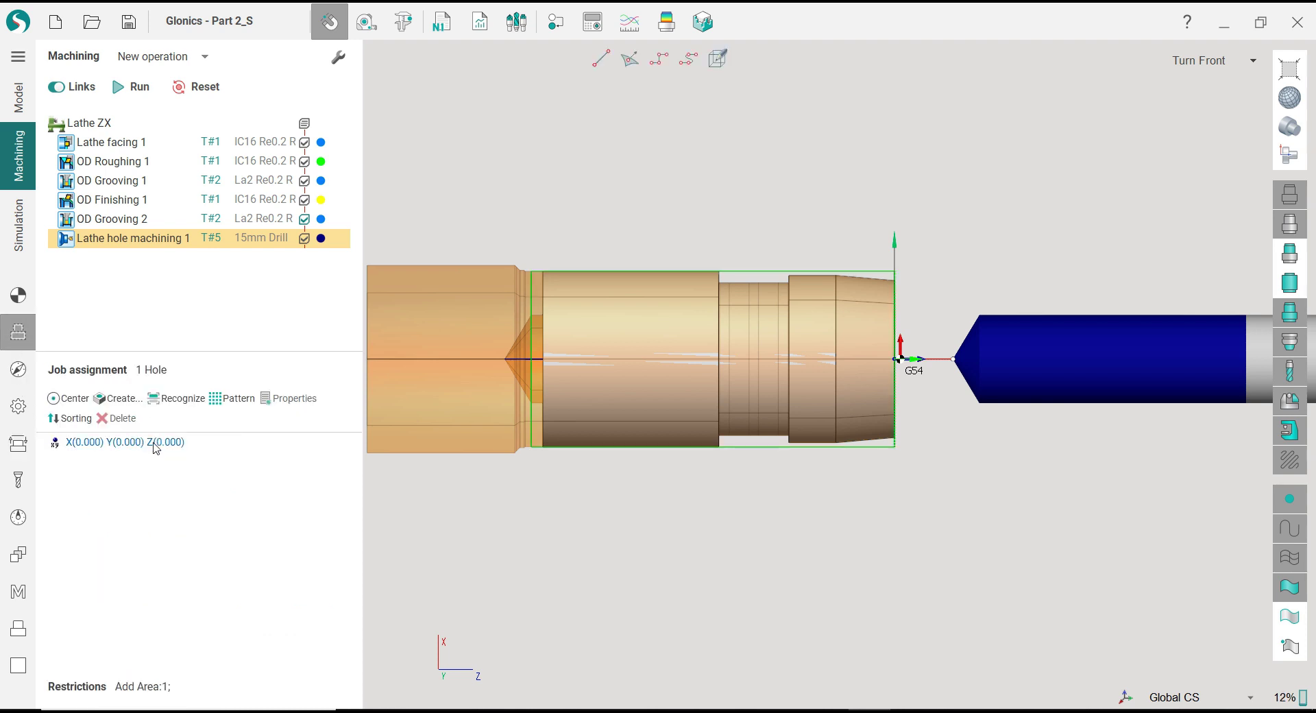
click(156, 442)
double_click(714, 487)
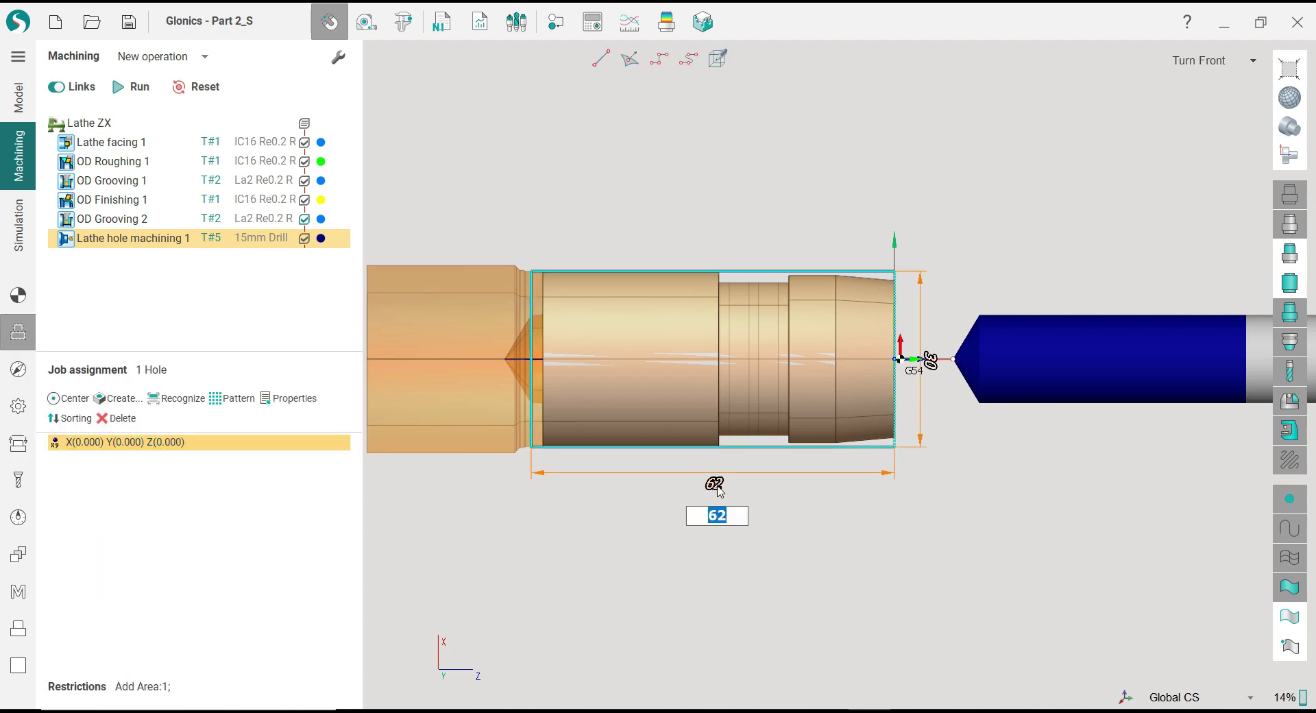
key(Return)
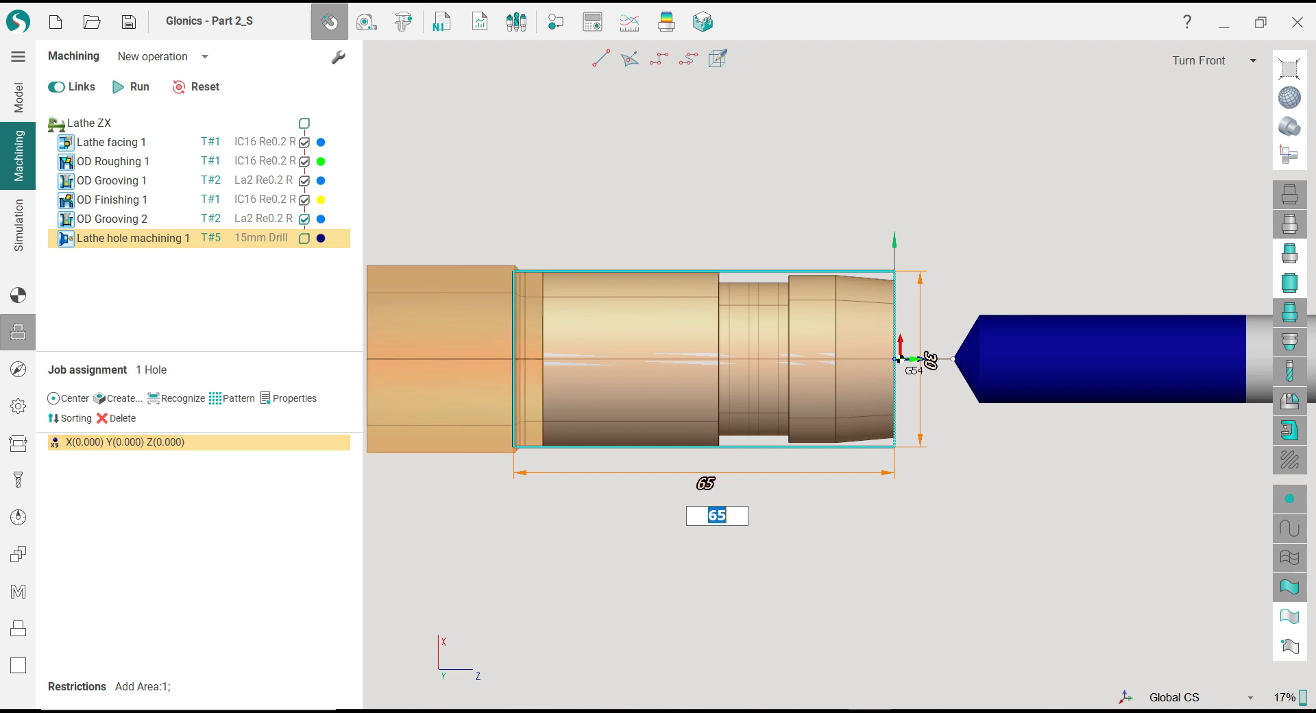
click(136, 94)
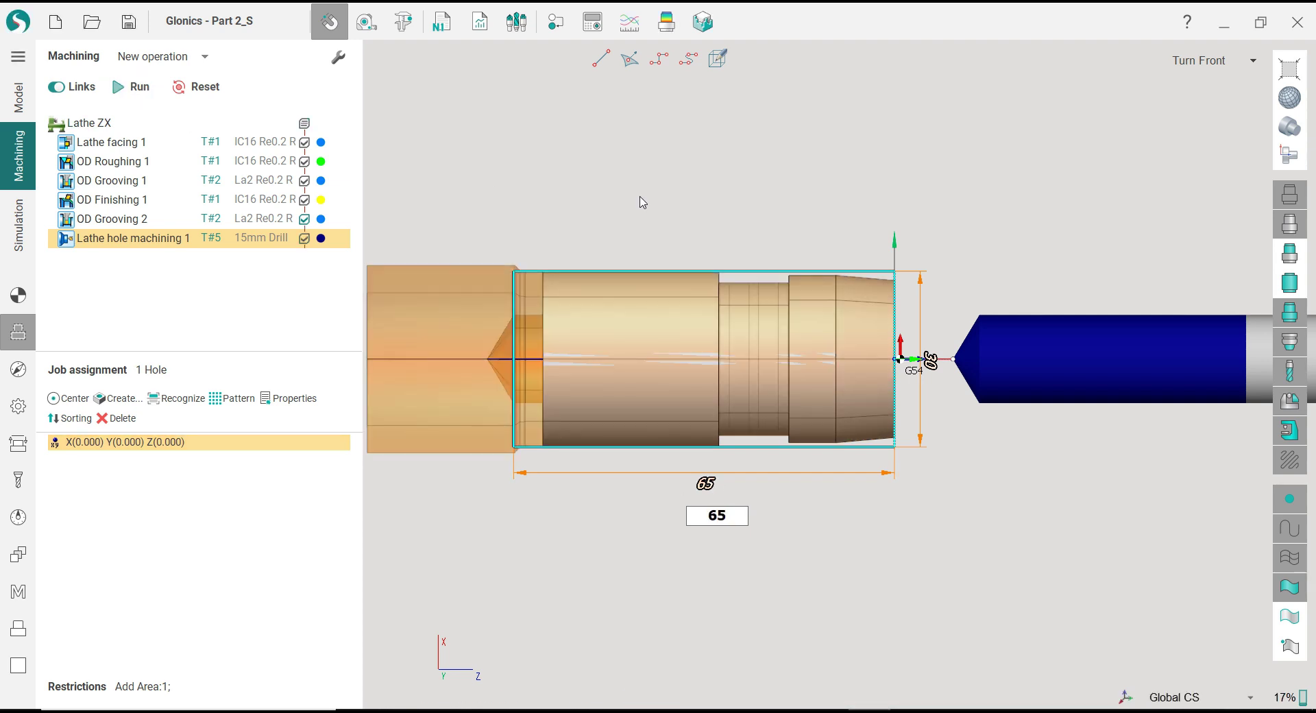
scroll(517, 329, up, 5)
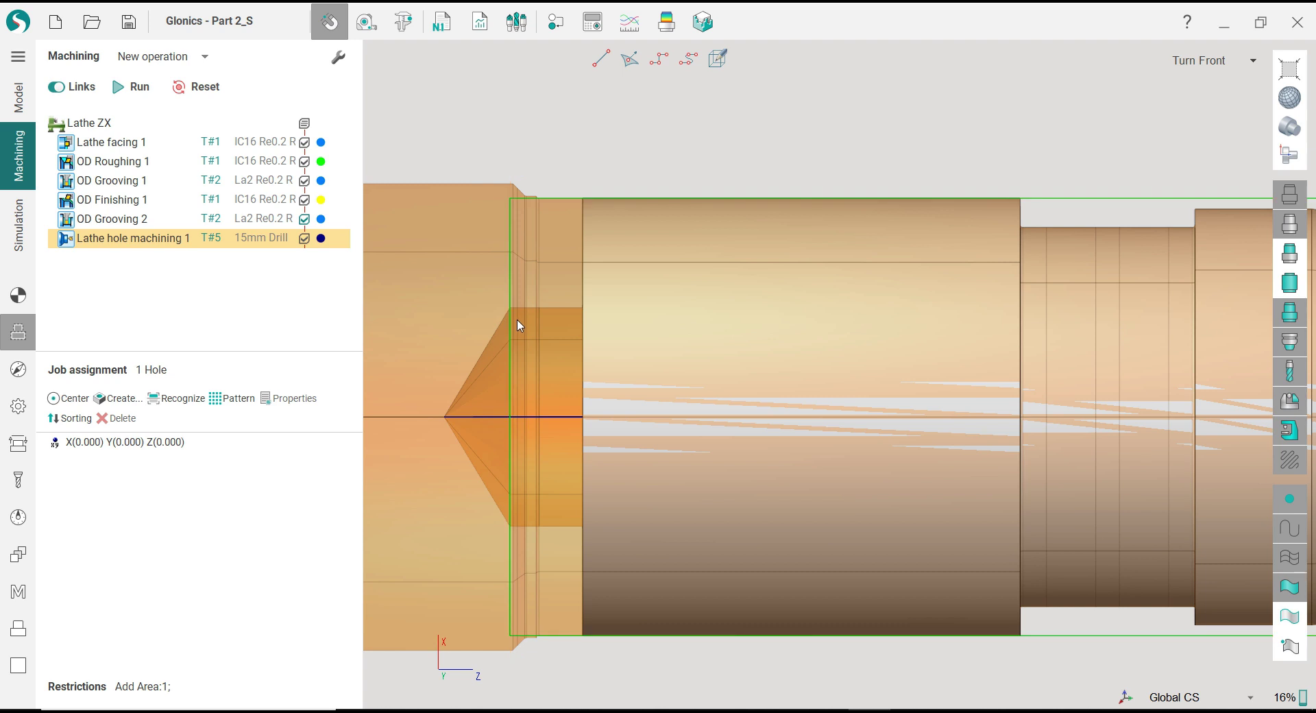
scroll(514, 336, down, 5)
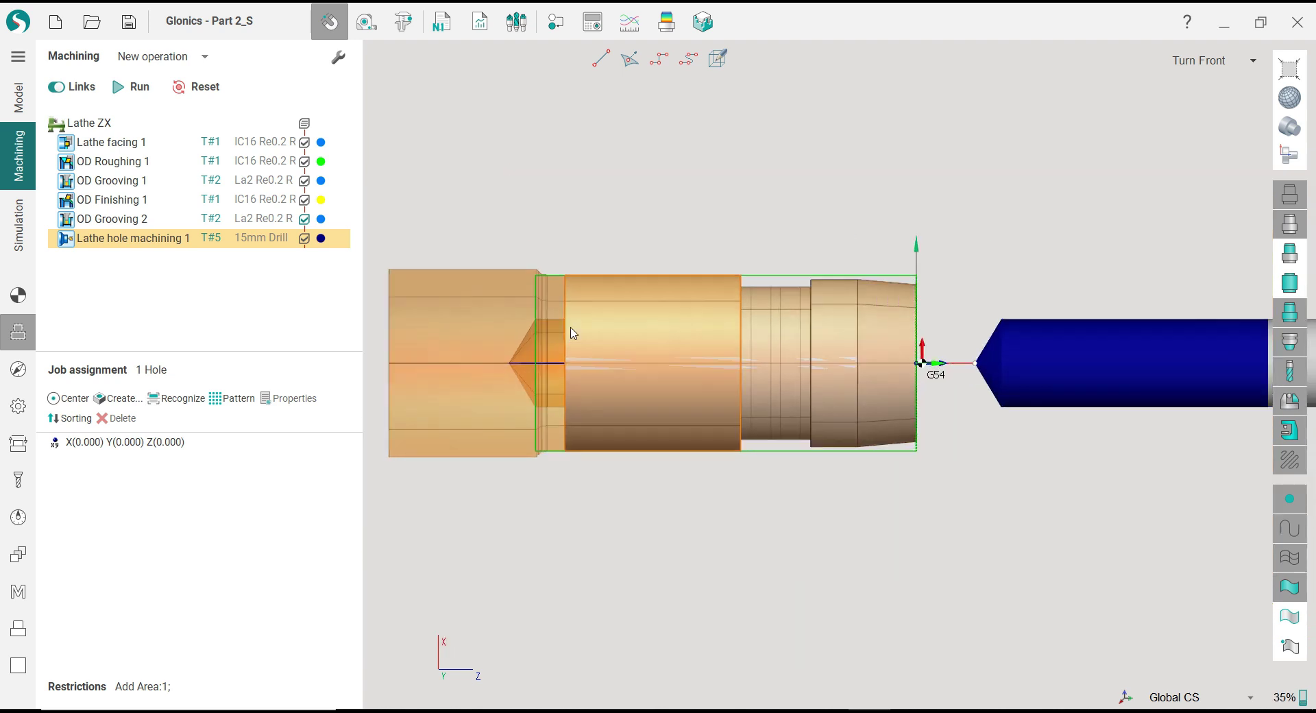
Step: Show the part in a 1/2 section view and compare the drilled hole with its internal profile
click(1289, 129)
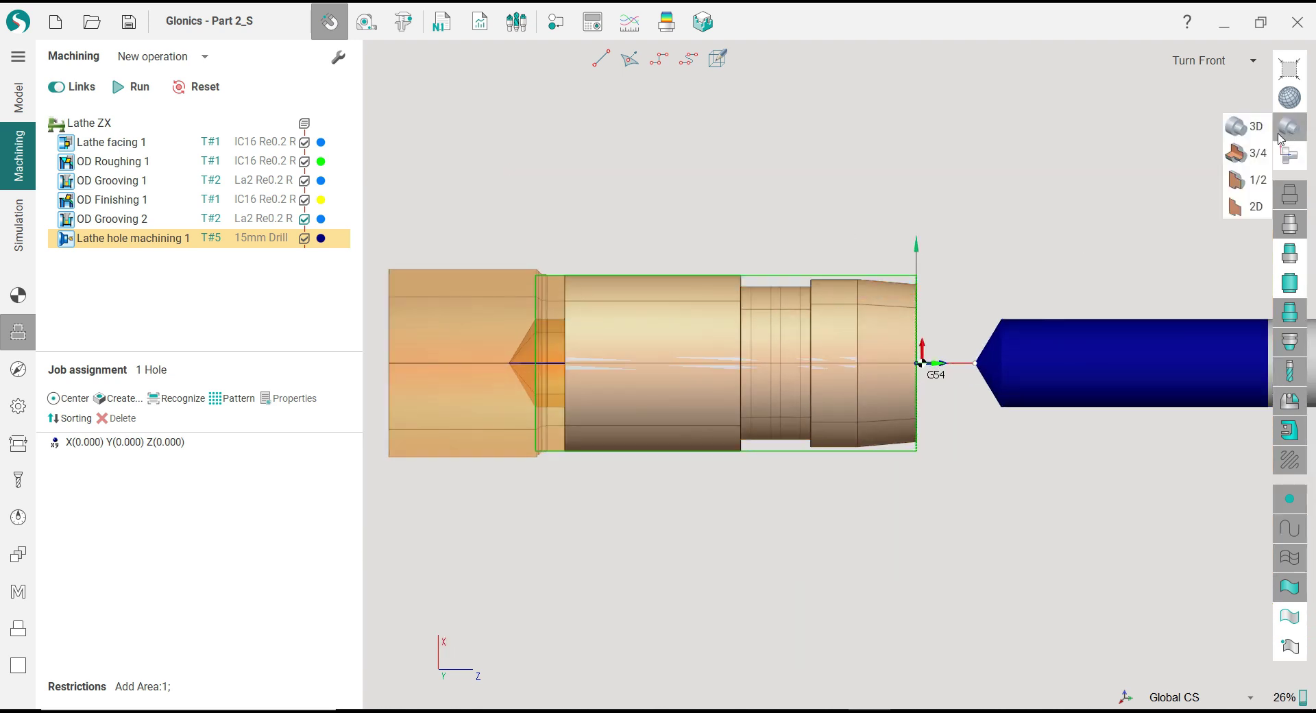
click(1248, 180)
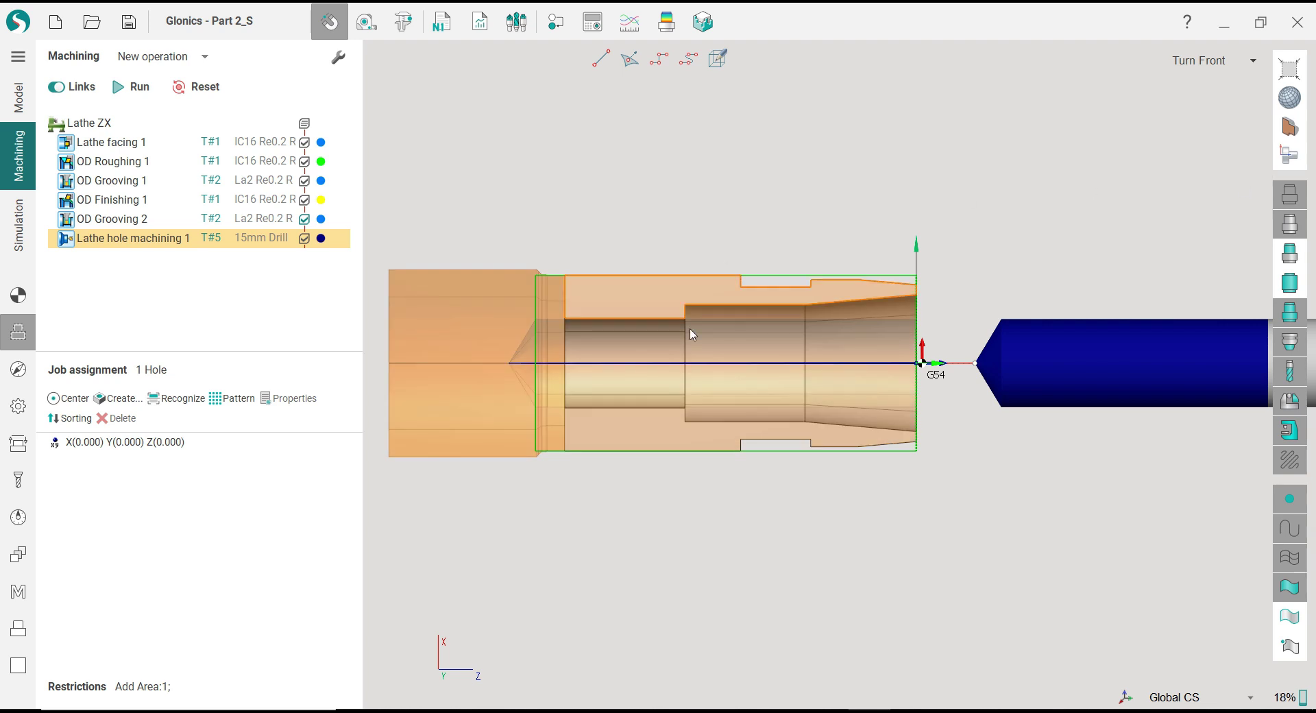
scroll(691, 334, up, 2)
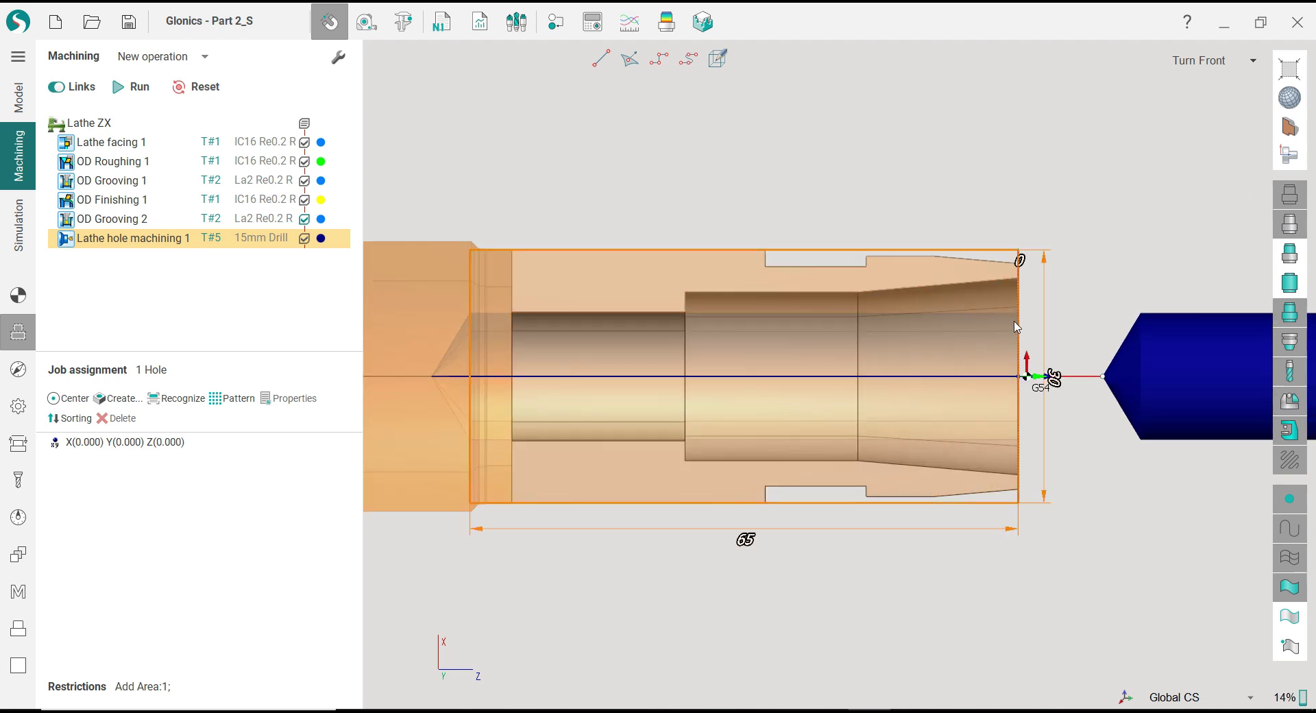
Step: Switch to simulation, show the workpiece in a 1/2 section view, and start simulating the lathe hole machining operation
click(21, 220)
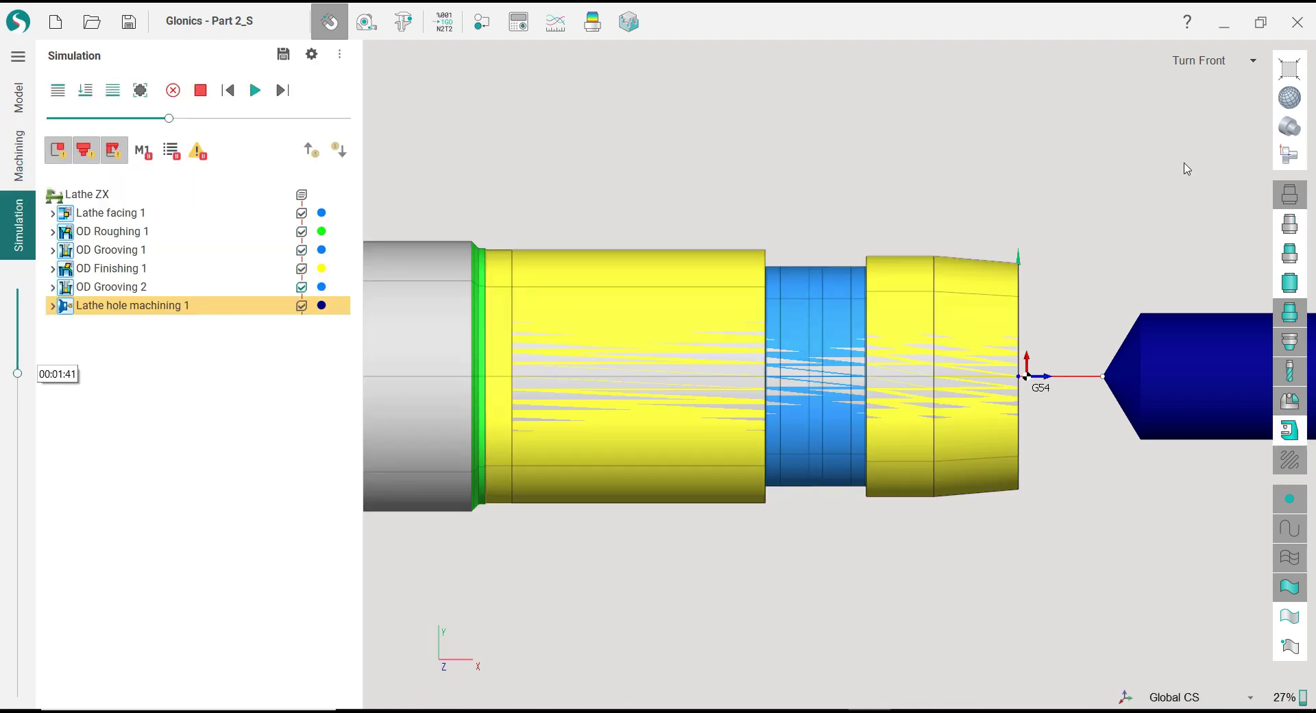
click(1289, 126)
click(1249, 183)
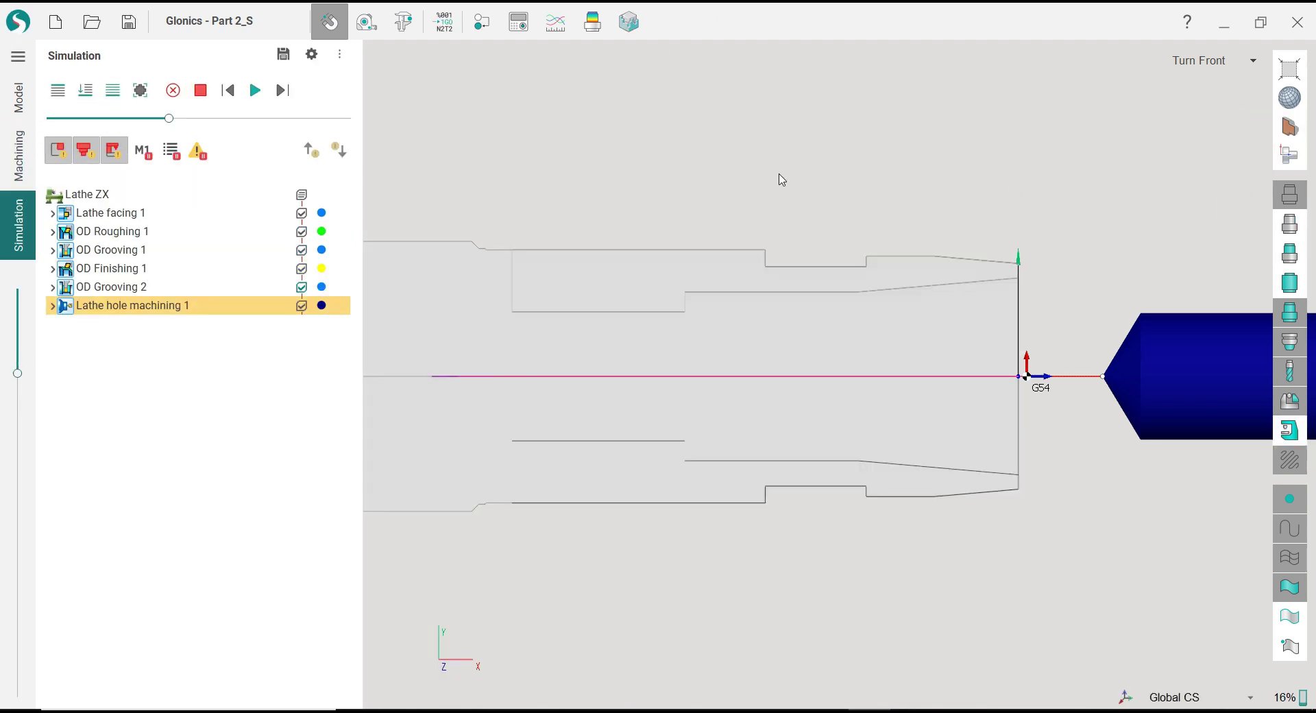
scroll(719, 202, down, 2)
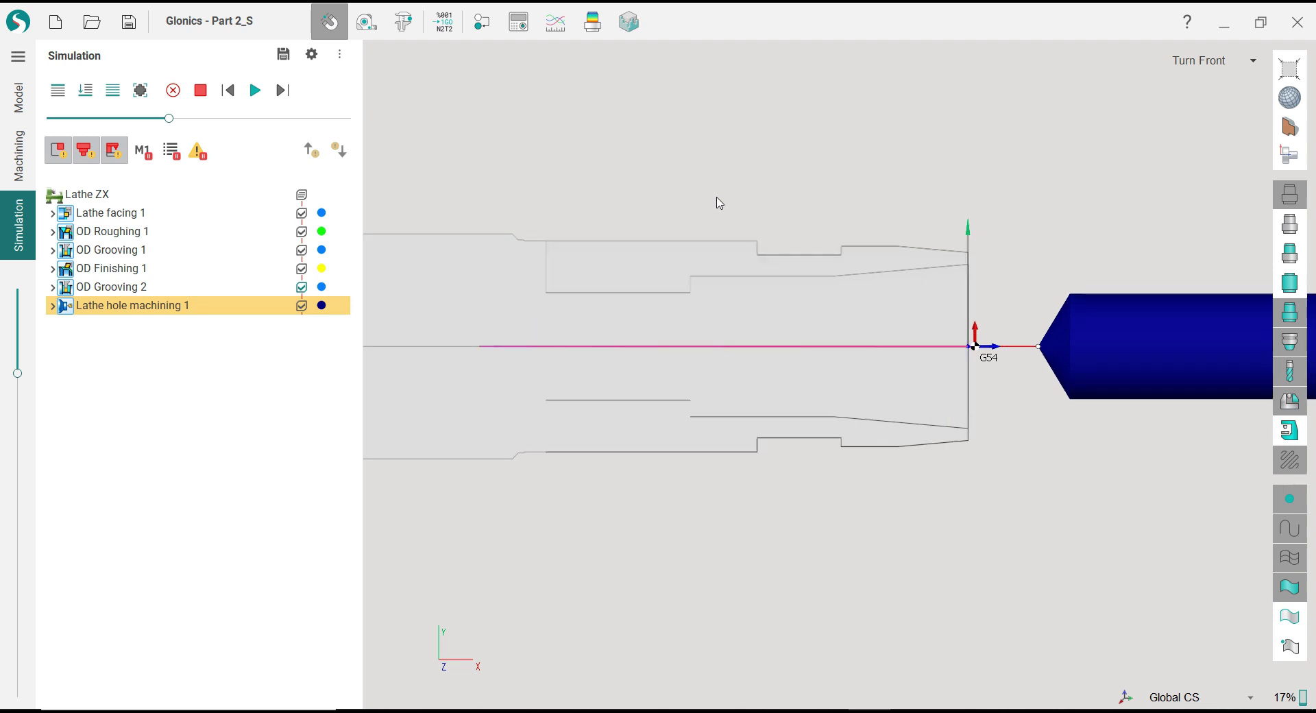
click(255, 90)
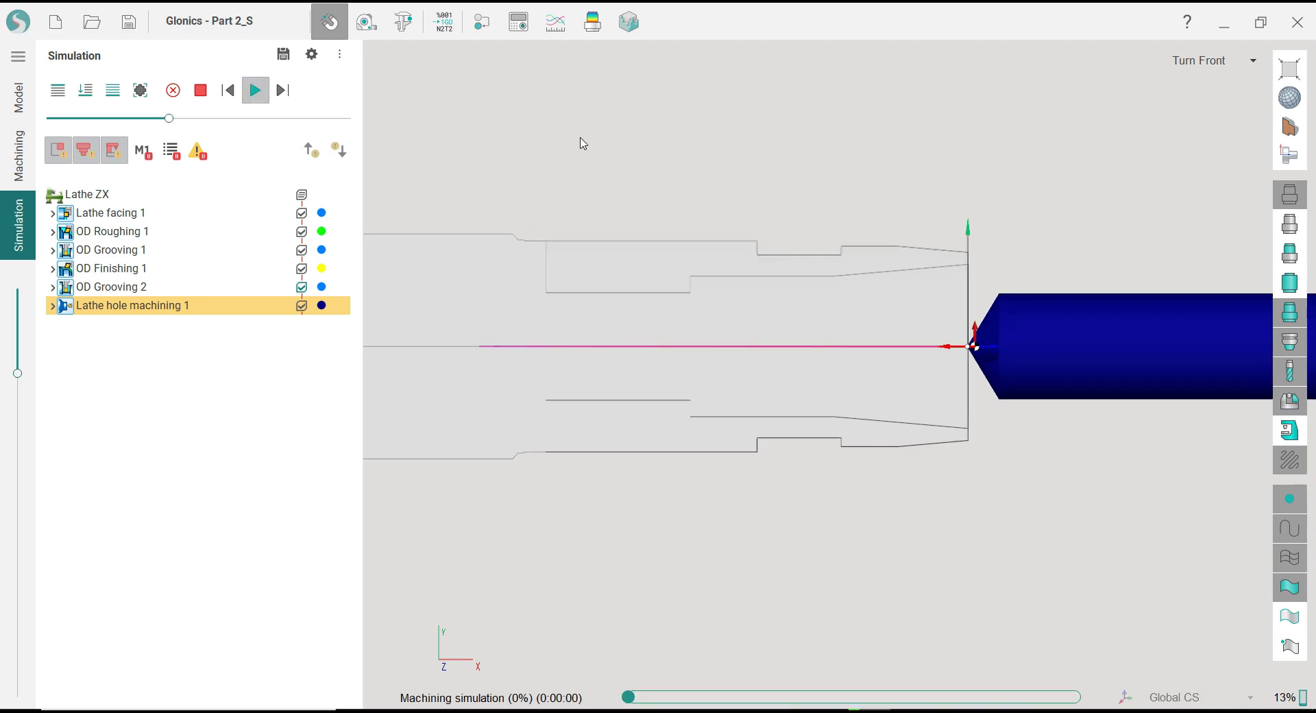
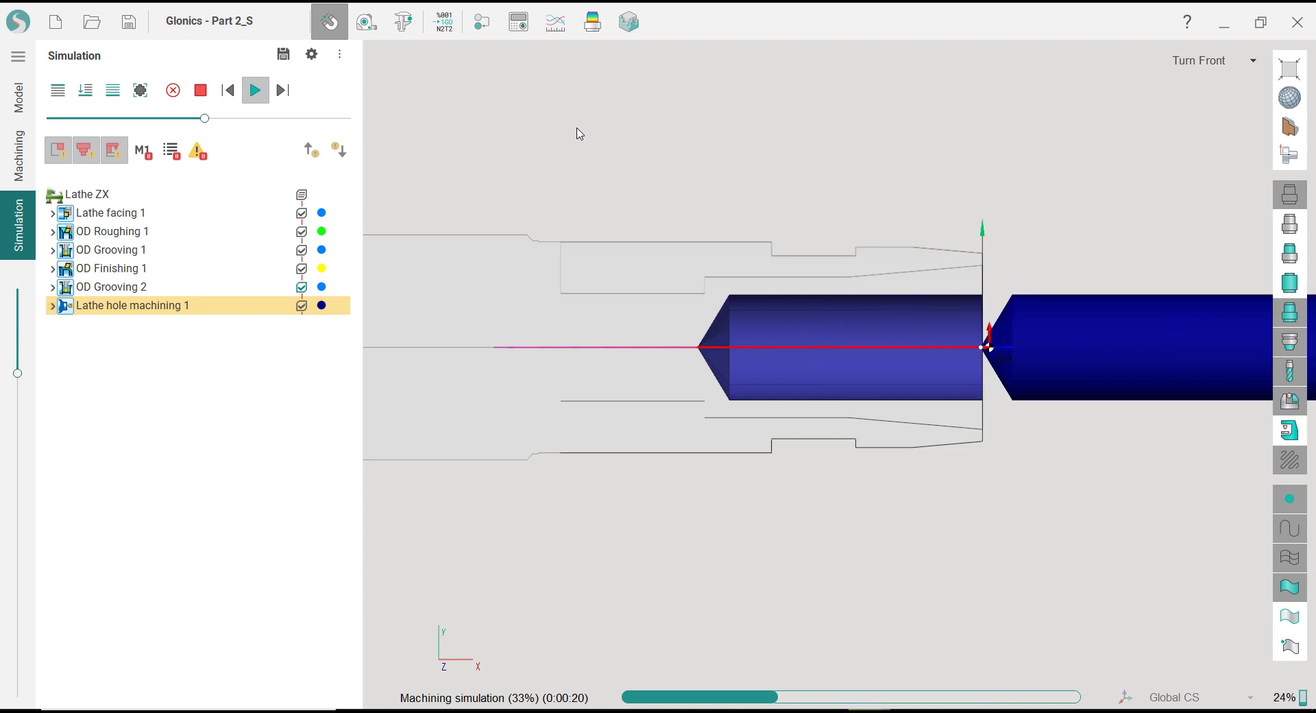
Step: Watch the drill's penetration into the sectioned workpiece from an angled view and from the Turn Front view
scroll(793, 229, down, 2)
scroll(794, 229, down, 1)
middle_drag(792, 227, 708, 231)
scroll(808, 155, up, 2)
middle_drag(808, 156, 846, 167)
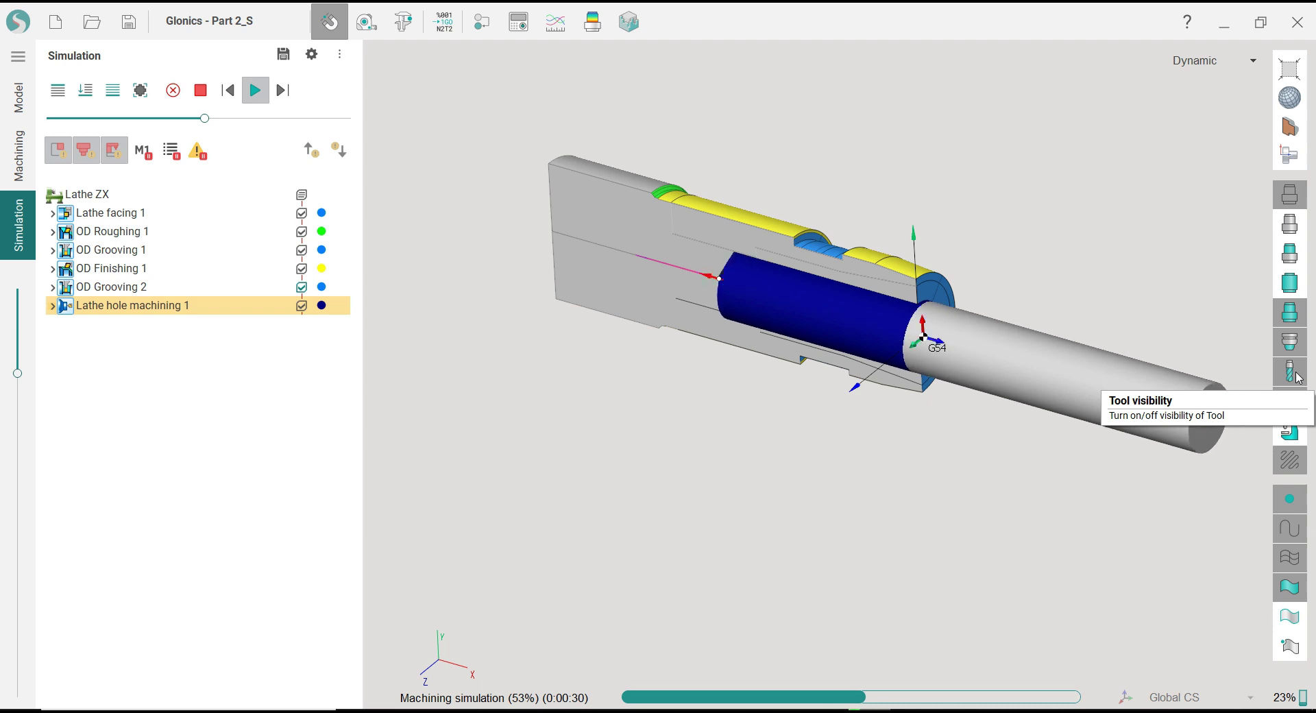
click(1234, 60)
click(1222, 156)
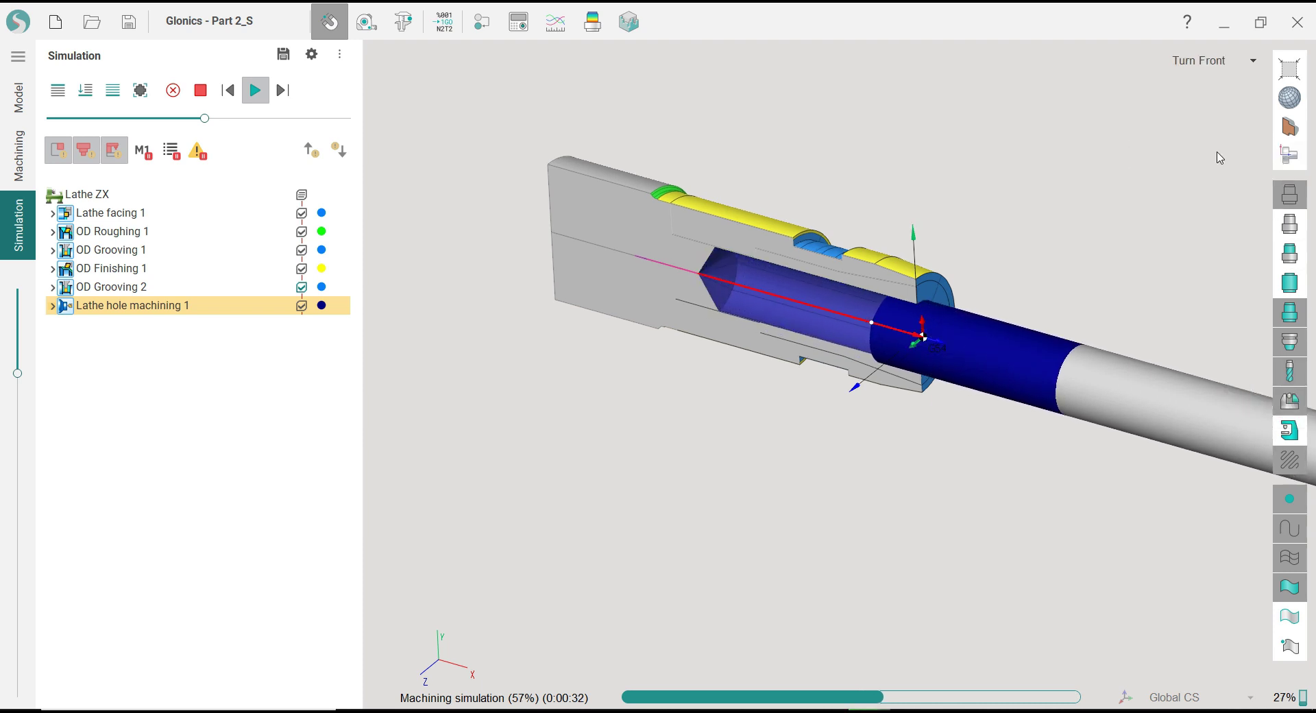
scroll(544, 288, up, 3)
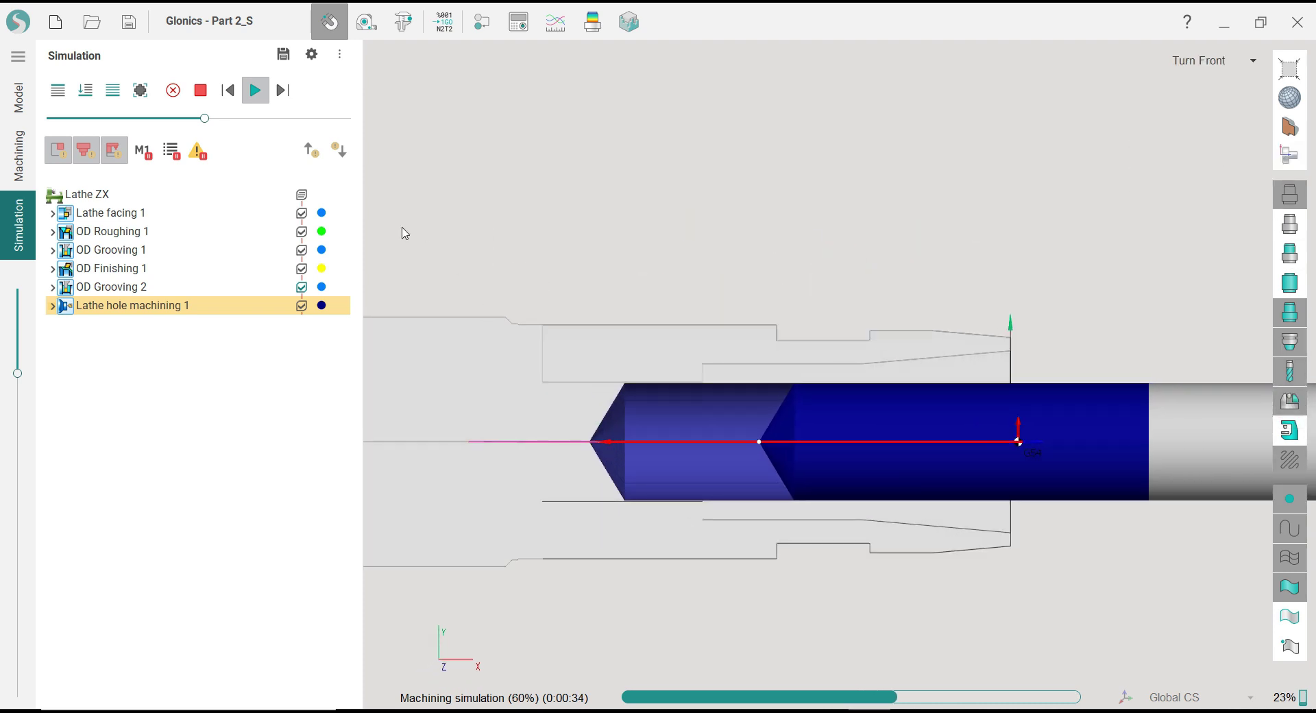
Step: Speed up the drilling simulation and examine the finished hole against the part's internal profile
drag(205, 118, 238, 119)
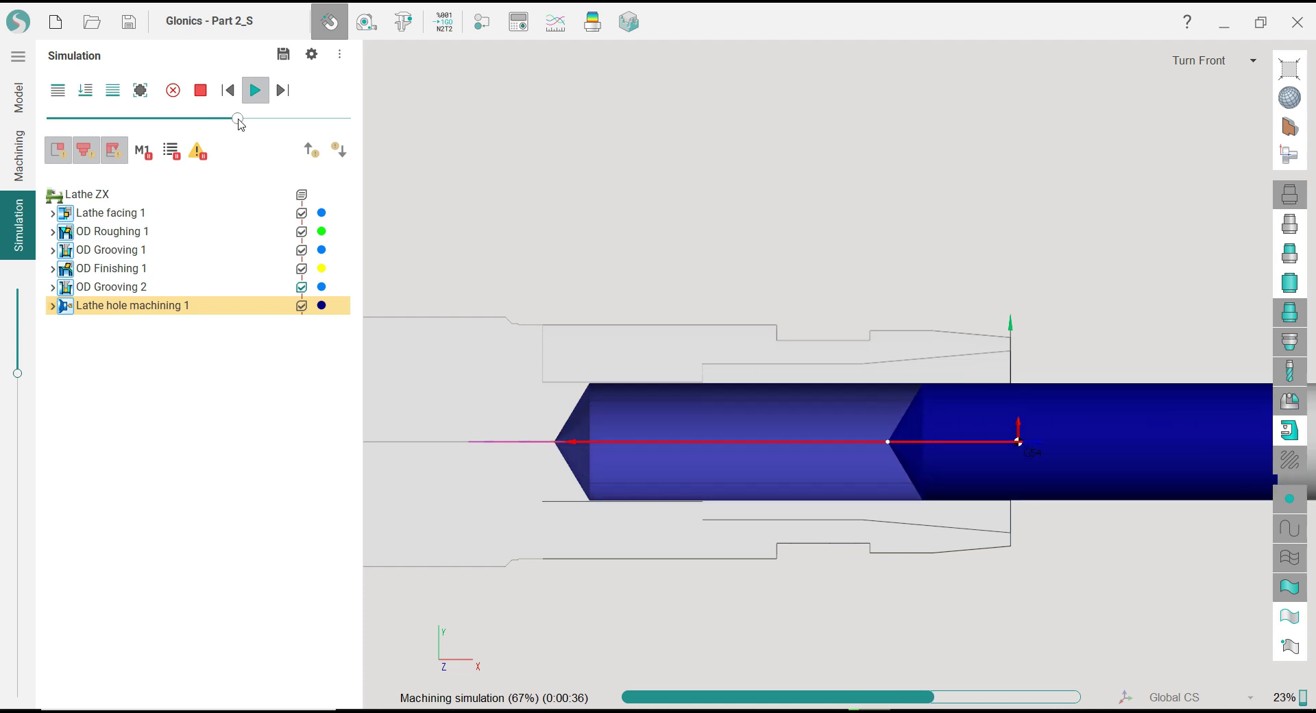
scroll(735, 215, down, 2)
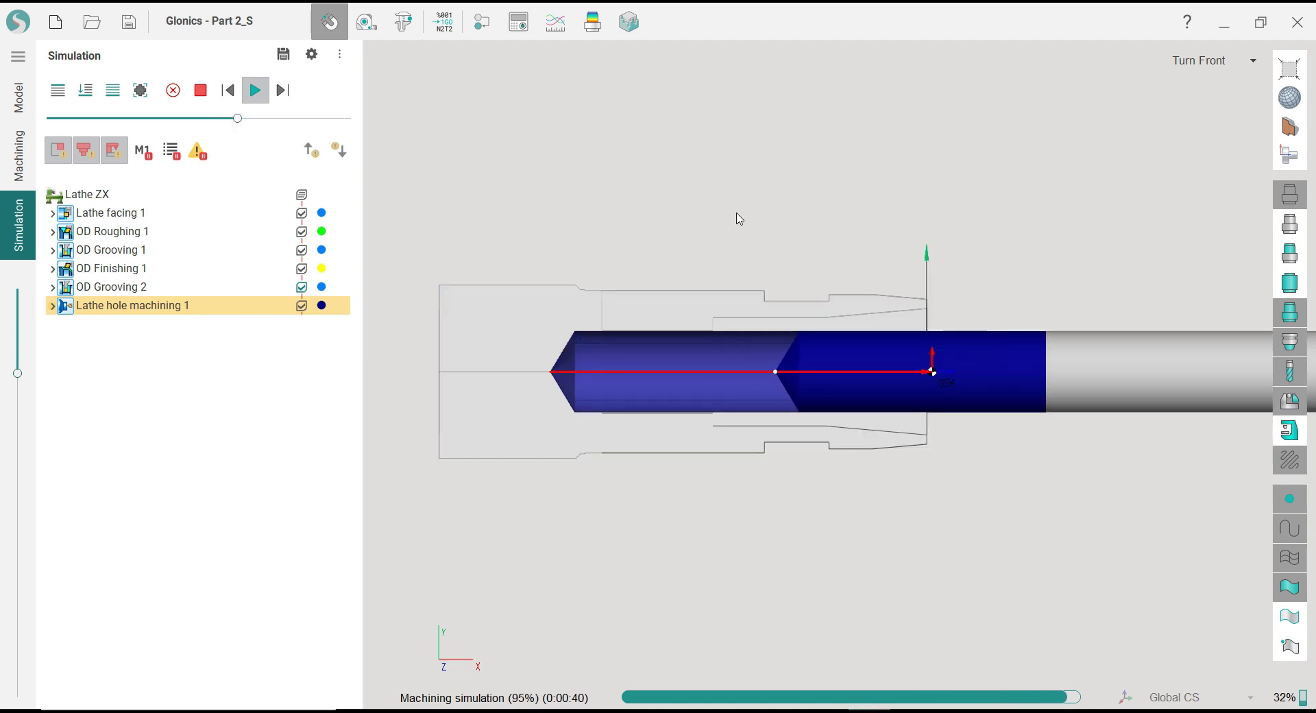
scroll(626, 285, up, 2)
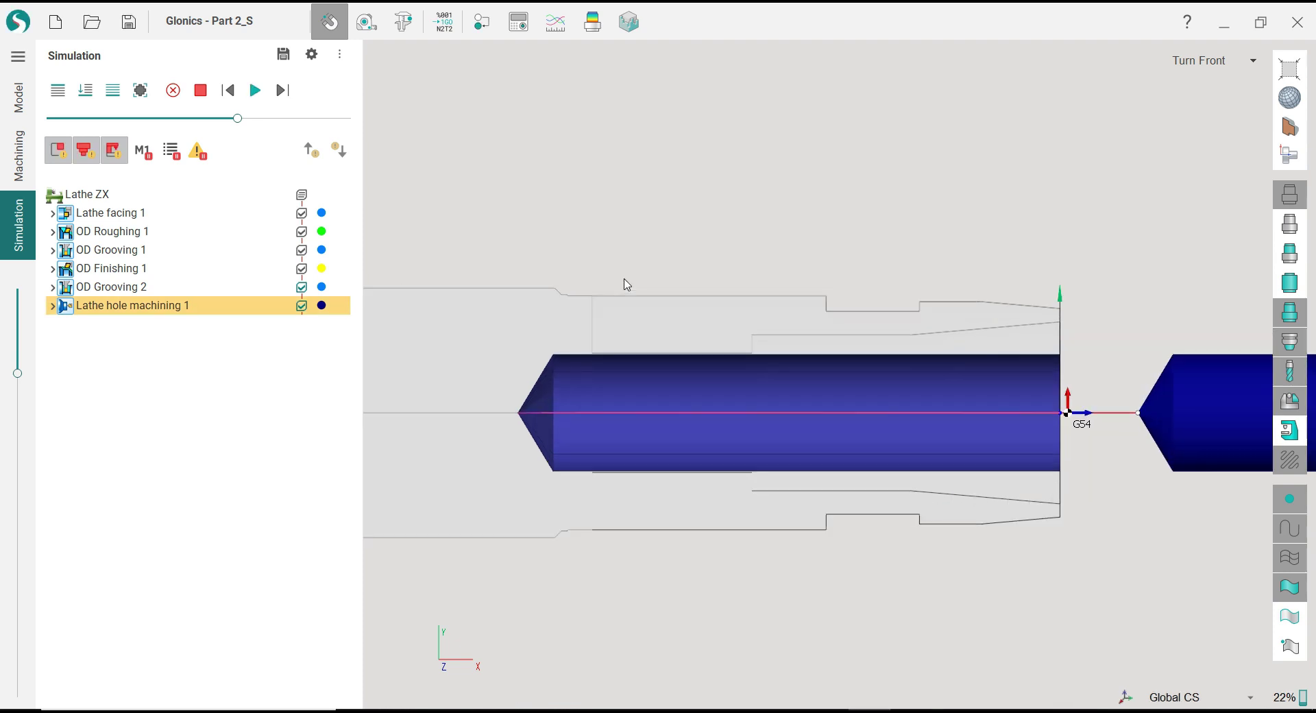
scroll(737, 370, up, 4)
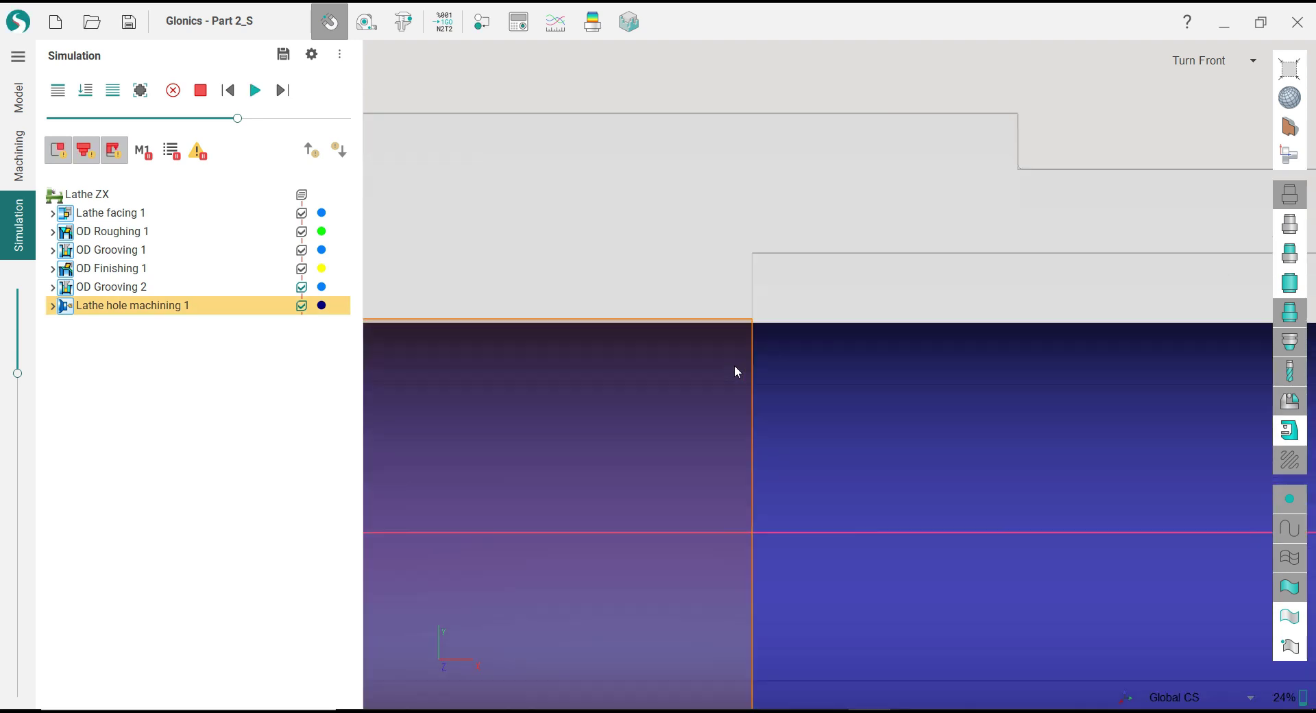
scroll(736, 329, down, 6)
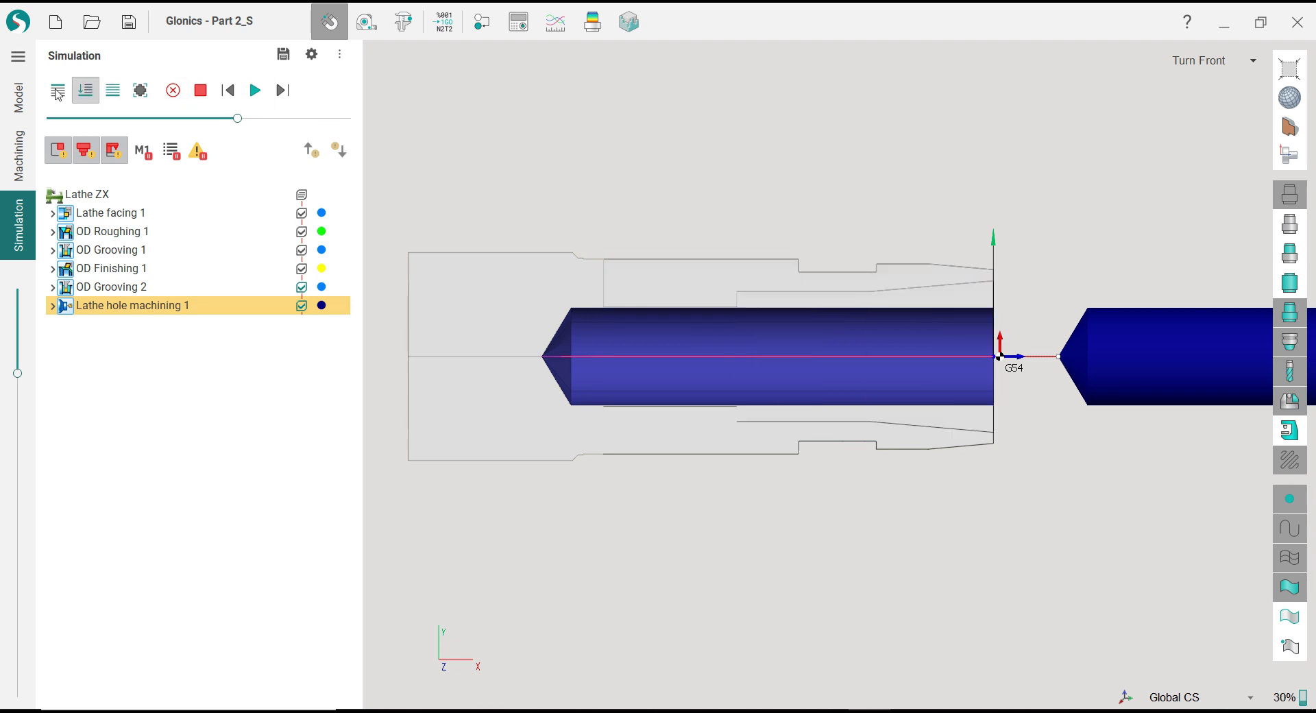
Step: Return to machining, add an ID Roughing lathe operation after the drilling, and set its color to cyan
click(19, 156)
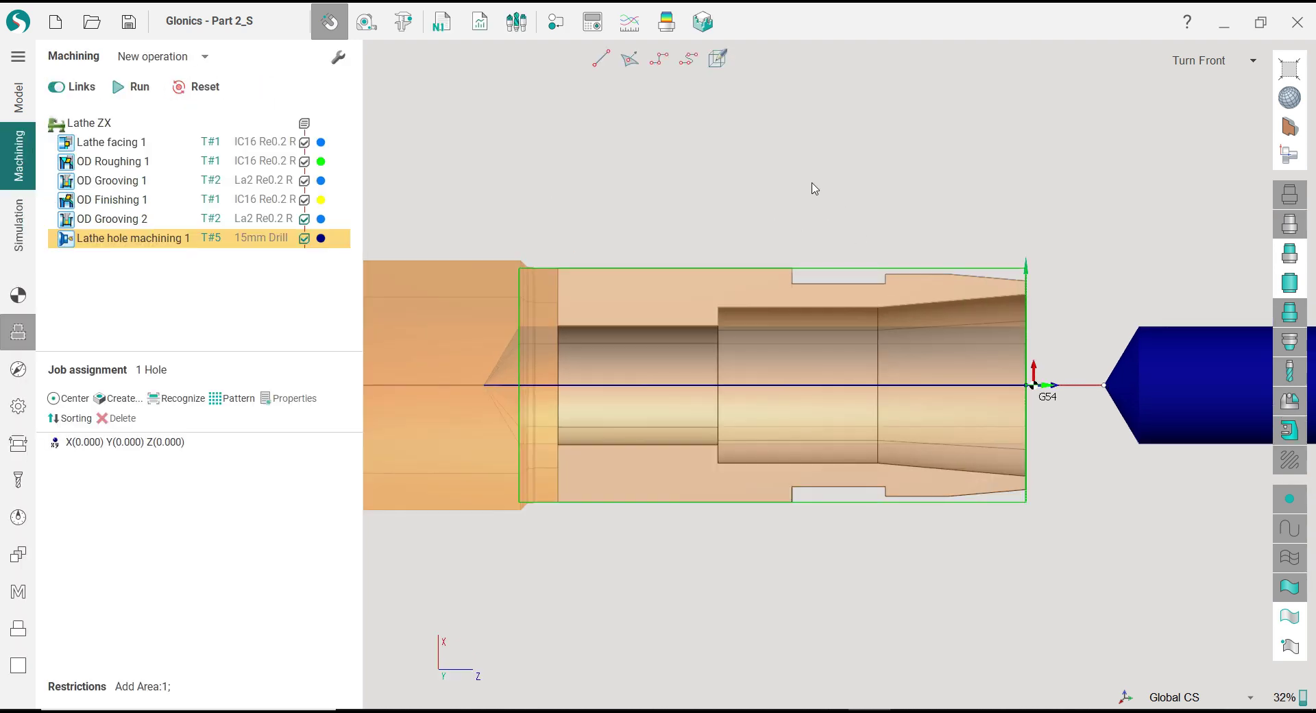
click(161, 57)
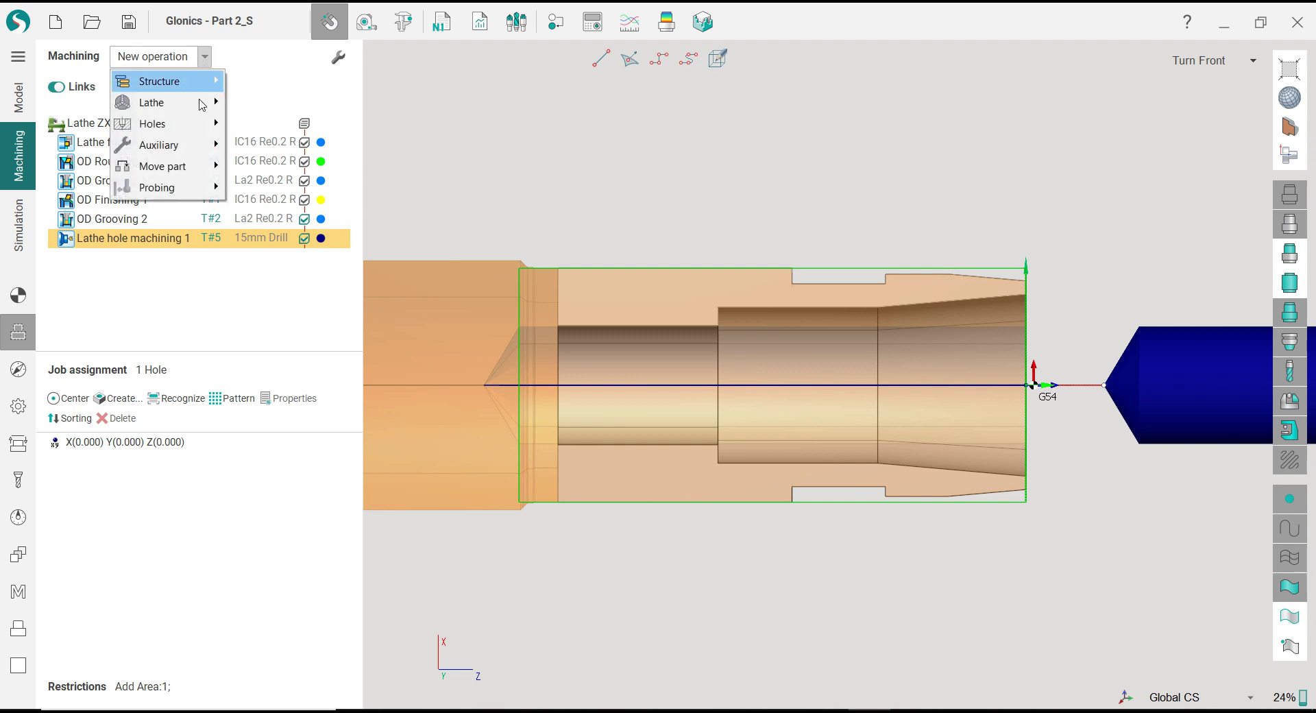
mouse_move(176, 101)
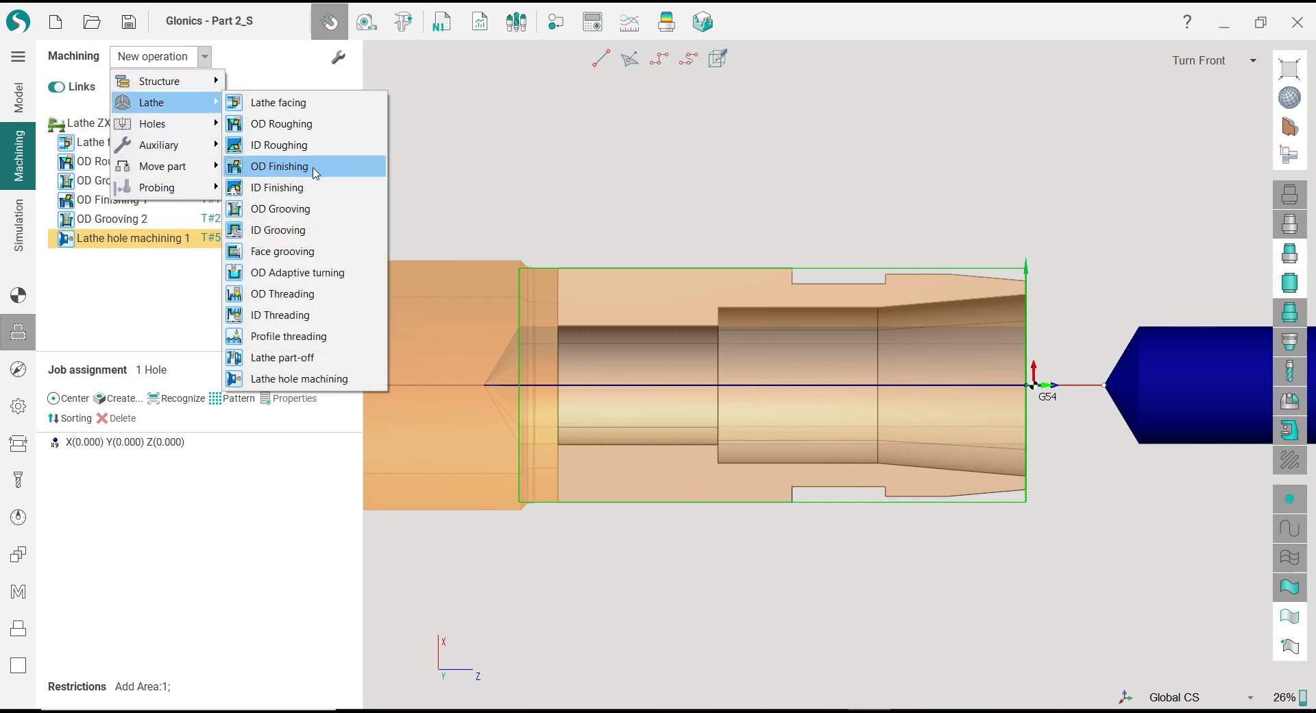
click(314, 145)
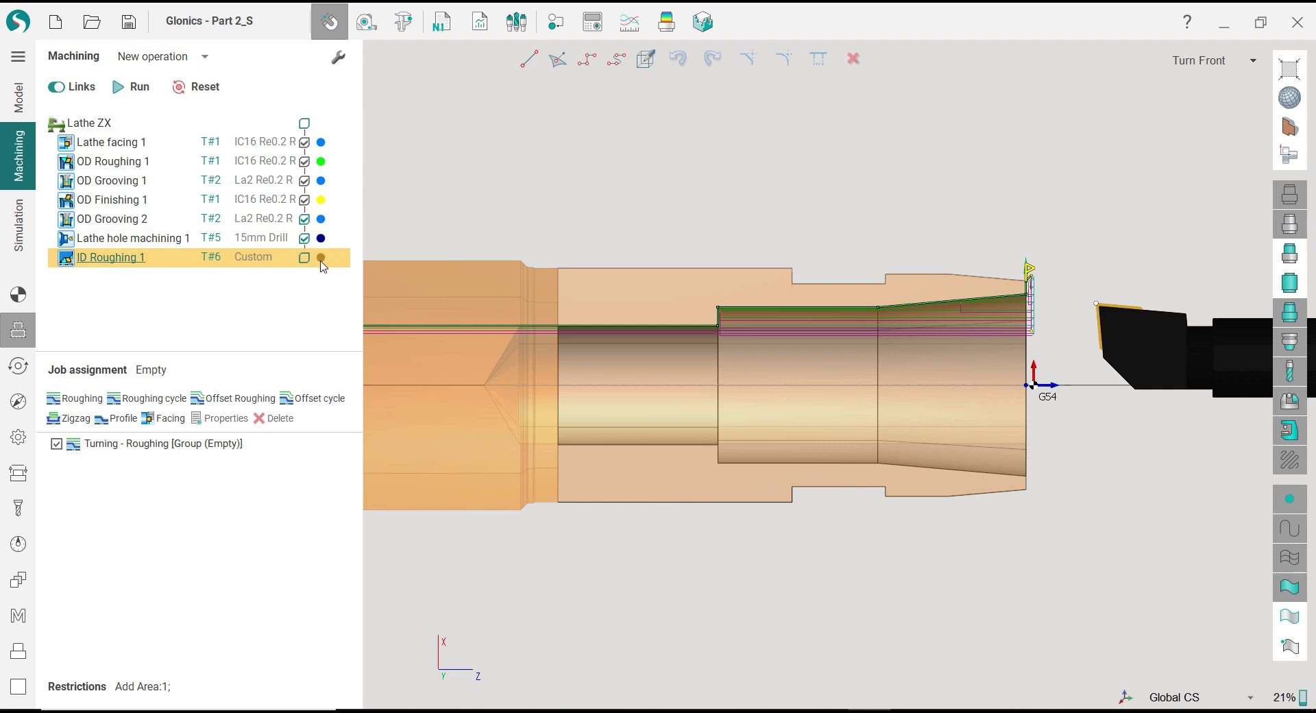
click(321, 259)
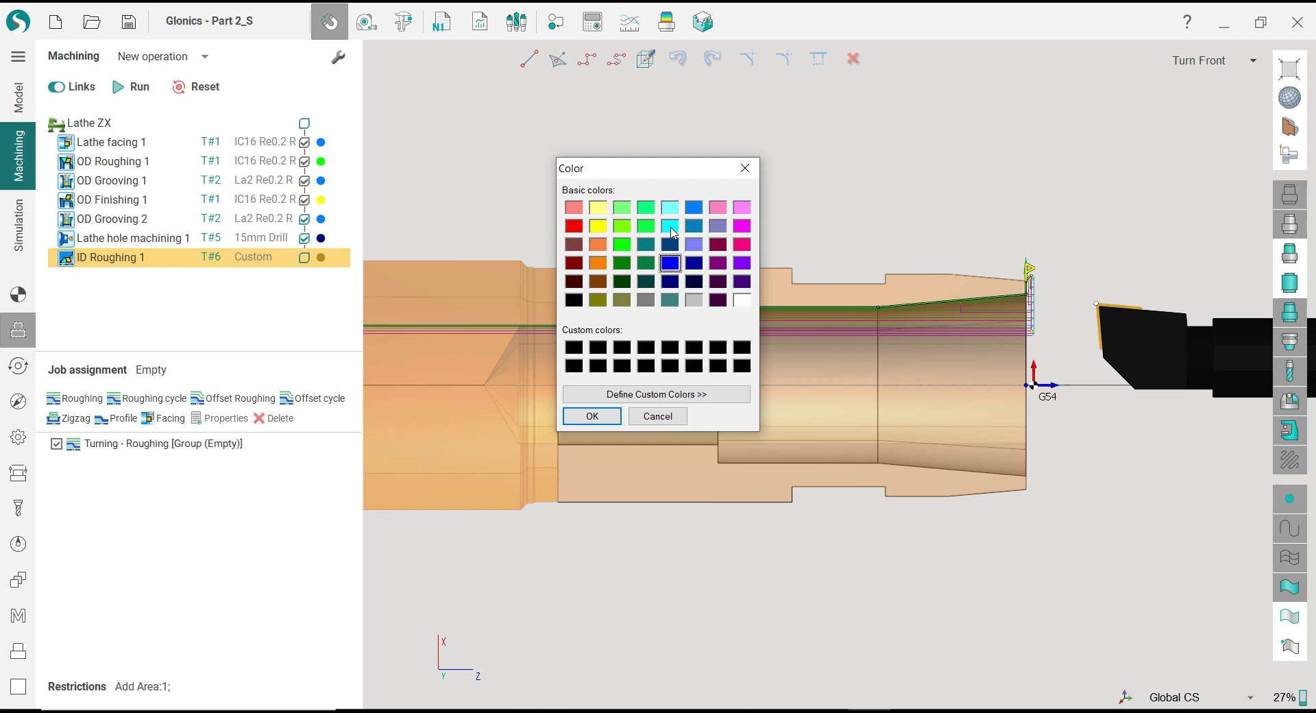
click(592, 416)
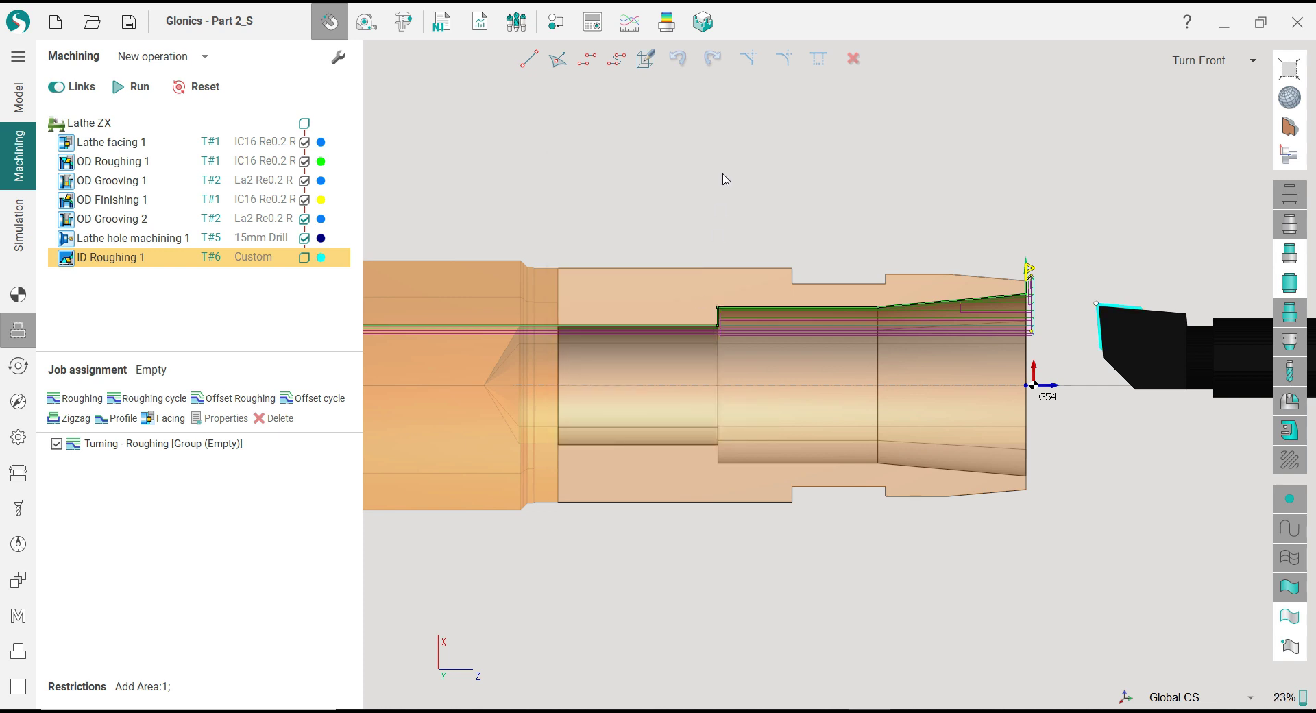
Step: Examine the ID roughing contour and its passes from the rear end of the part to the front face
scroll(761, 270, down, 3)
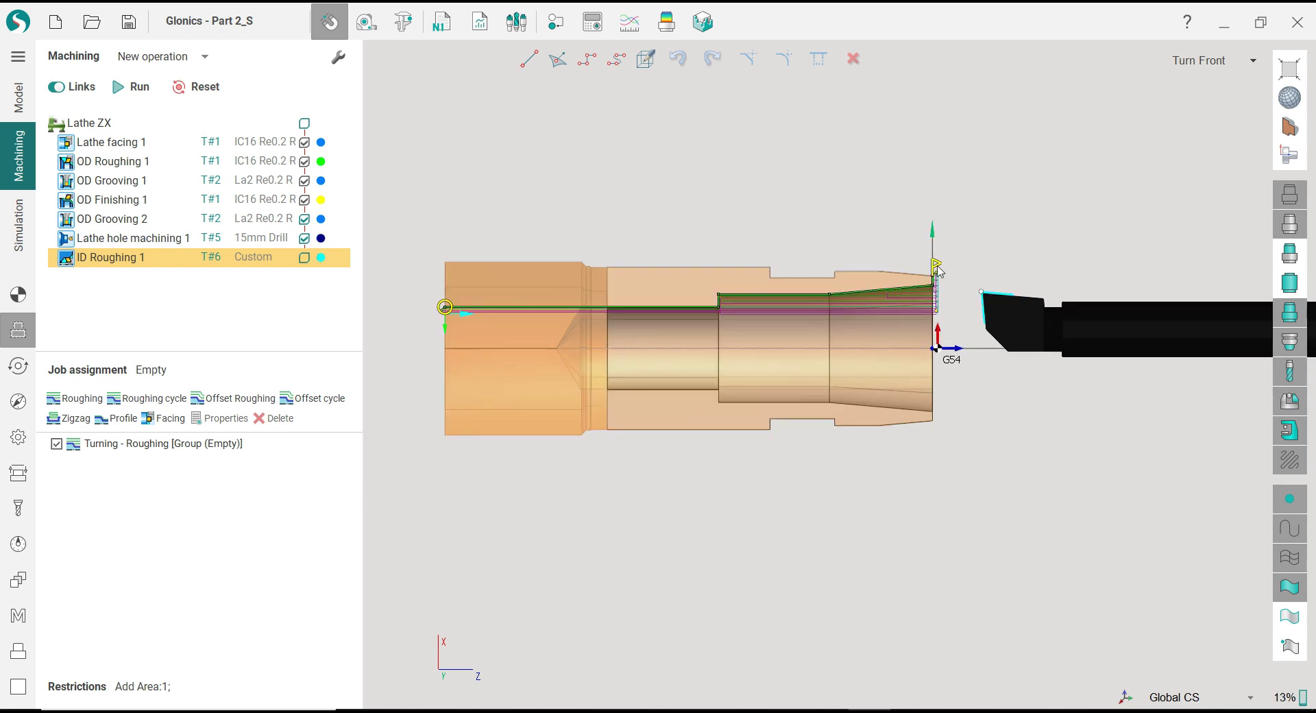
scroll(856, 288, down, 2)
scroll(1090, 287, up, 1)
scroll(743, 285, up, 1)
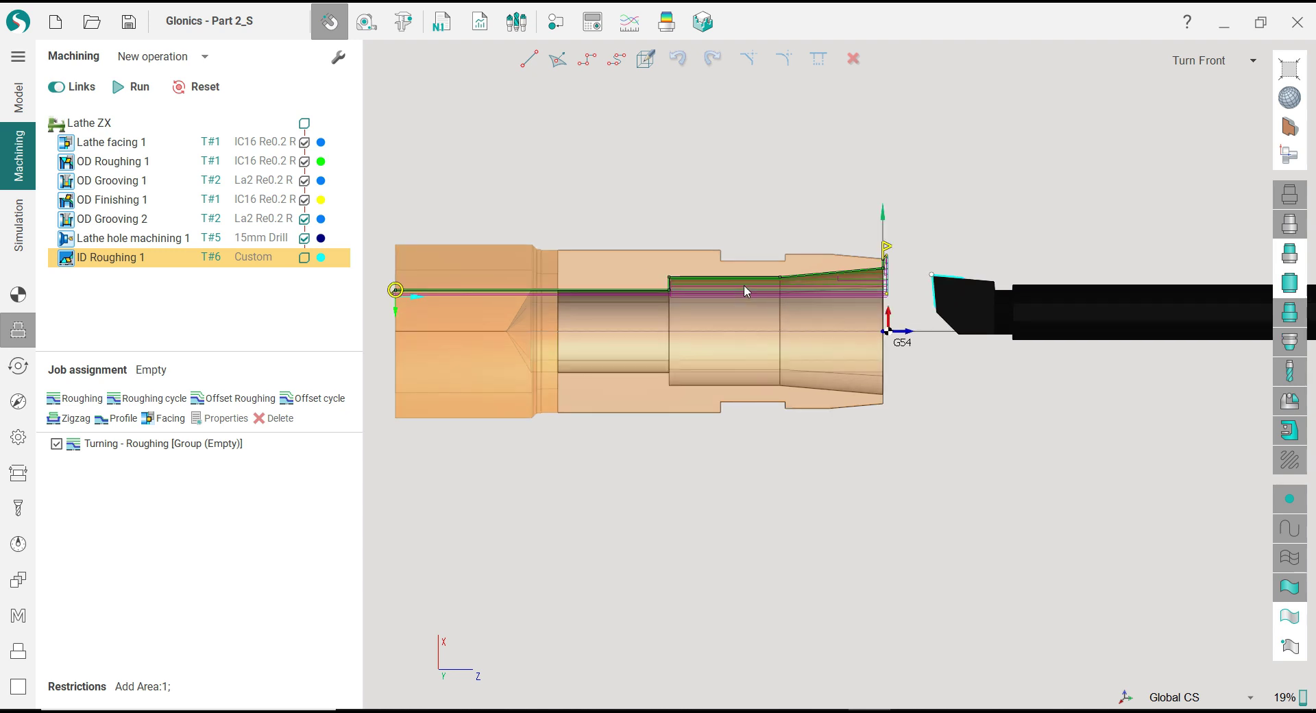
scroll(616, 199, up, 1)
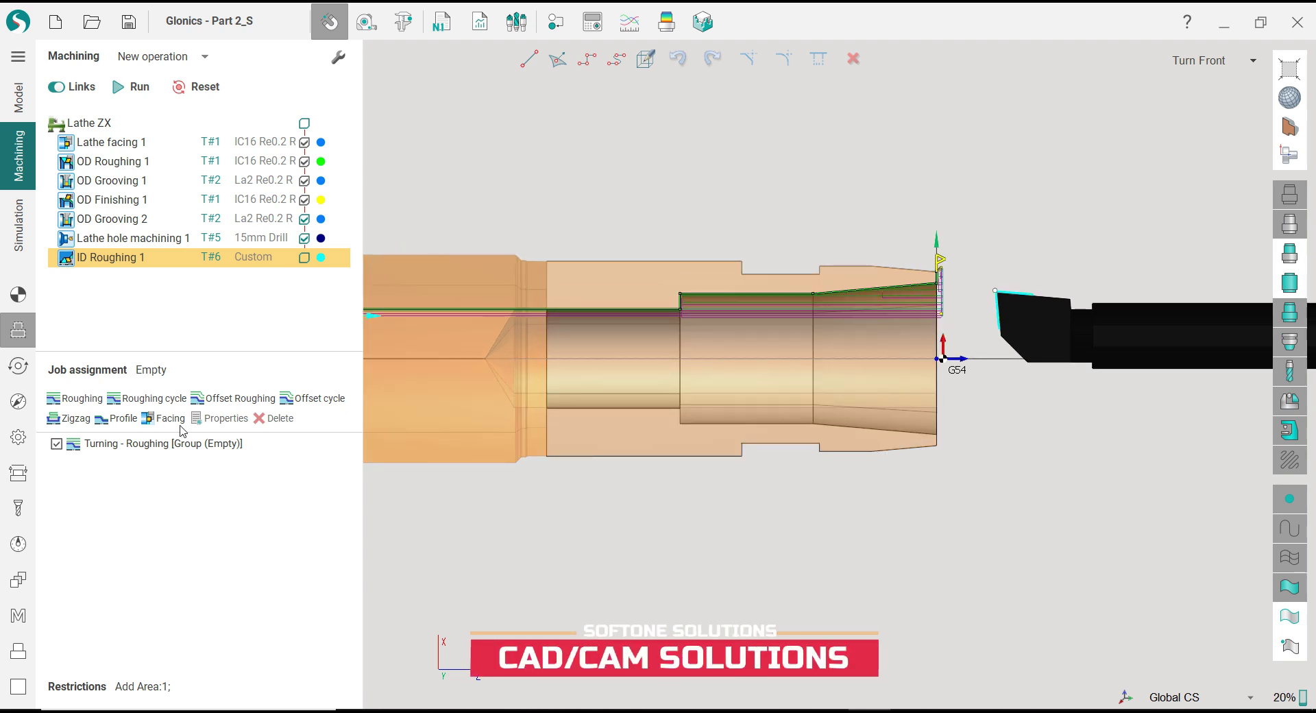
click(151, 446)
click(593, 184)
scroll(950, 276, up, 6)
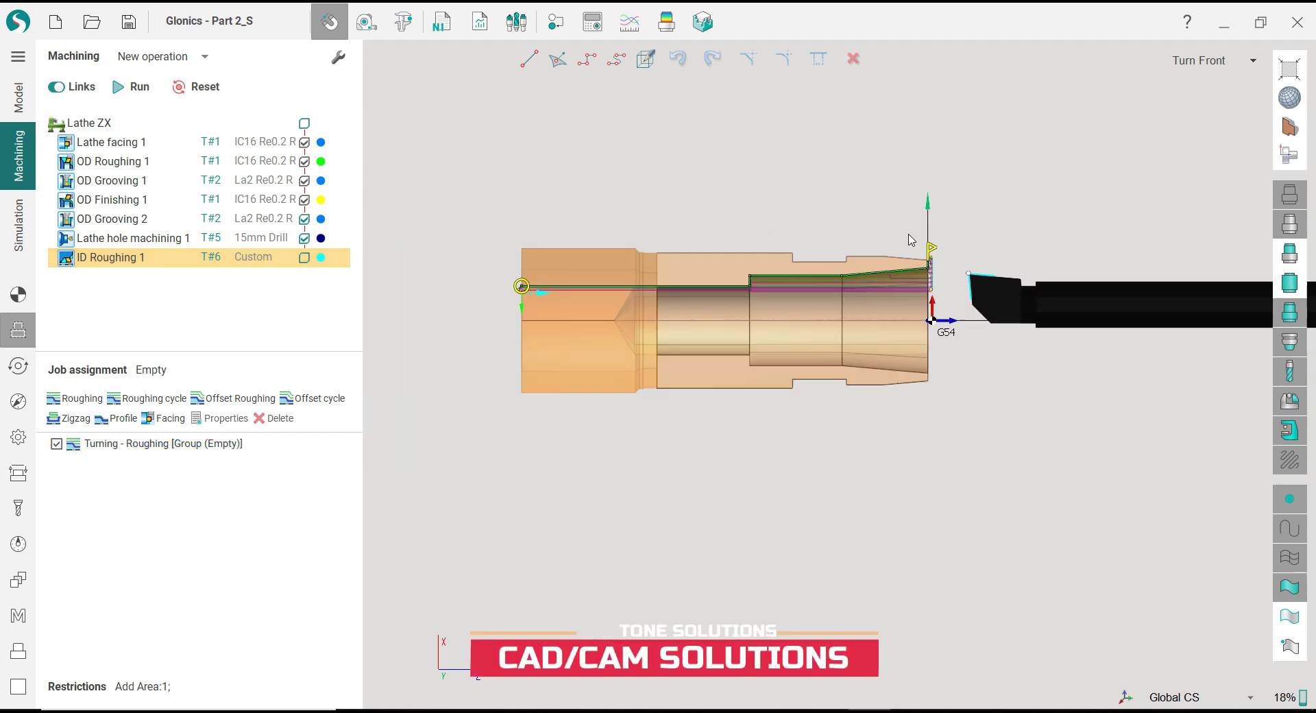
Step: Extend the roughing contour horizontally past the front face and set the extension length to 2 mm
click(902, 281)
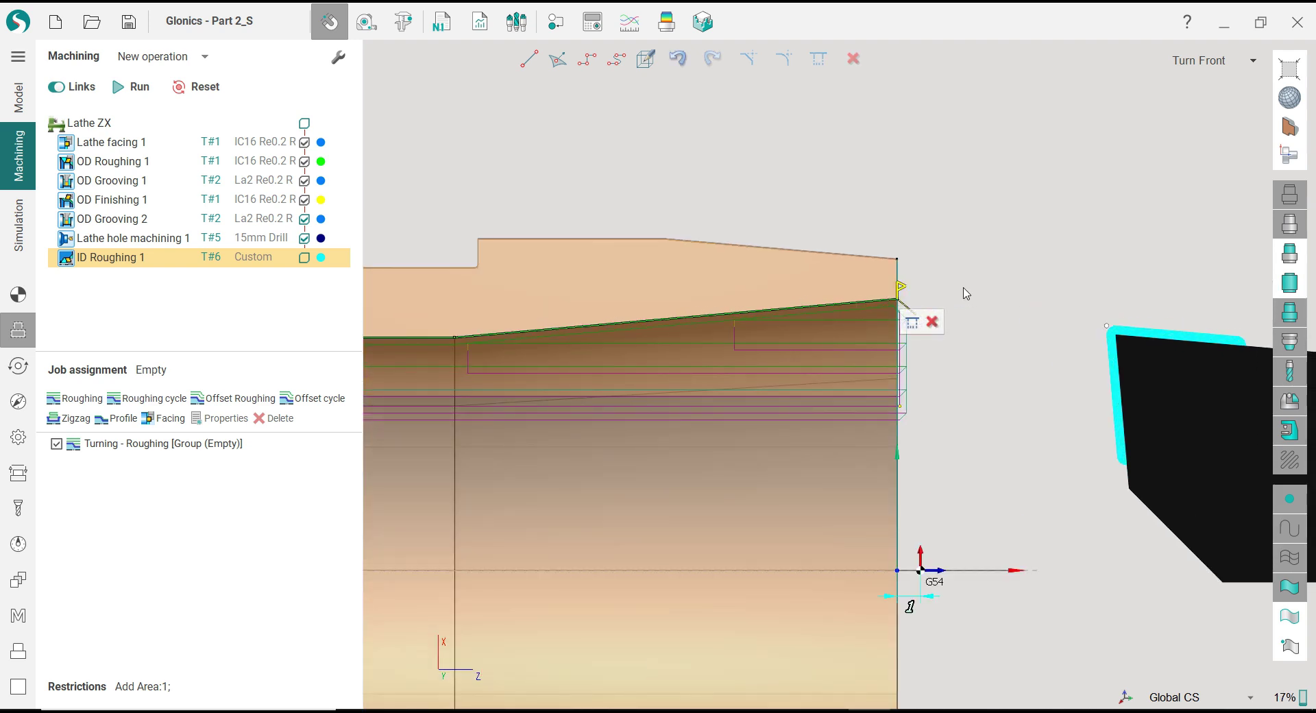
scroll(966, 294, up, 4)
drag(867, 334, 907, 312)
click(857, 272)
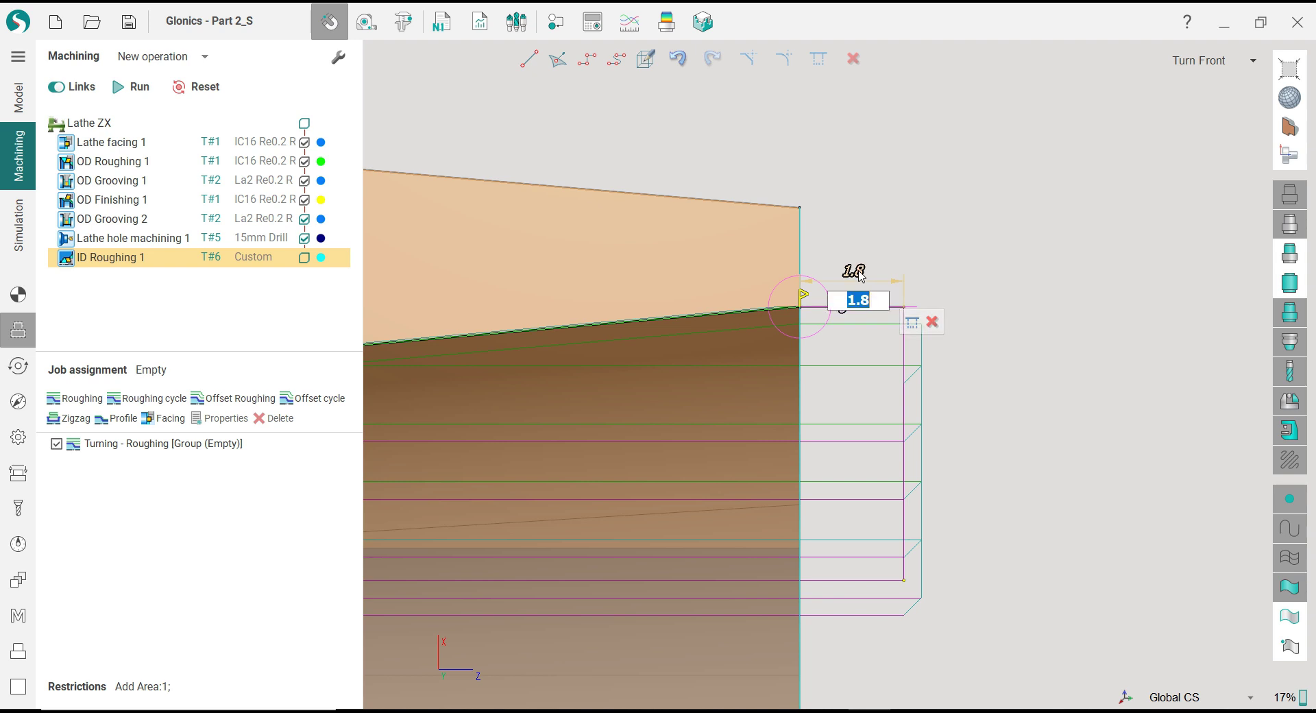
text(2)
key(Return)
scroll(985, 241, down, 5)
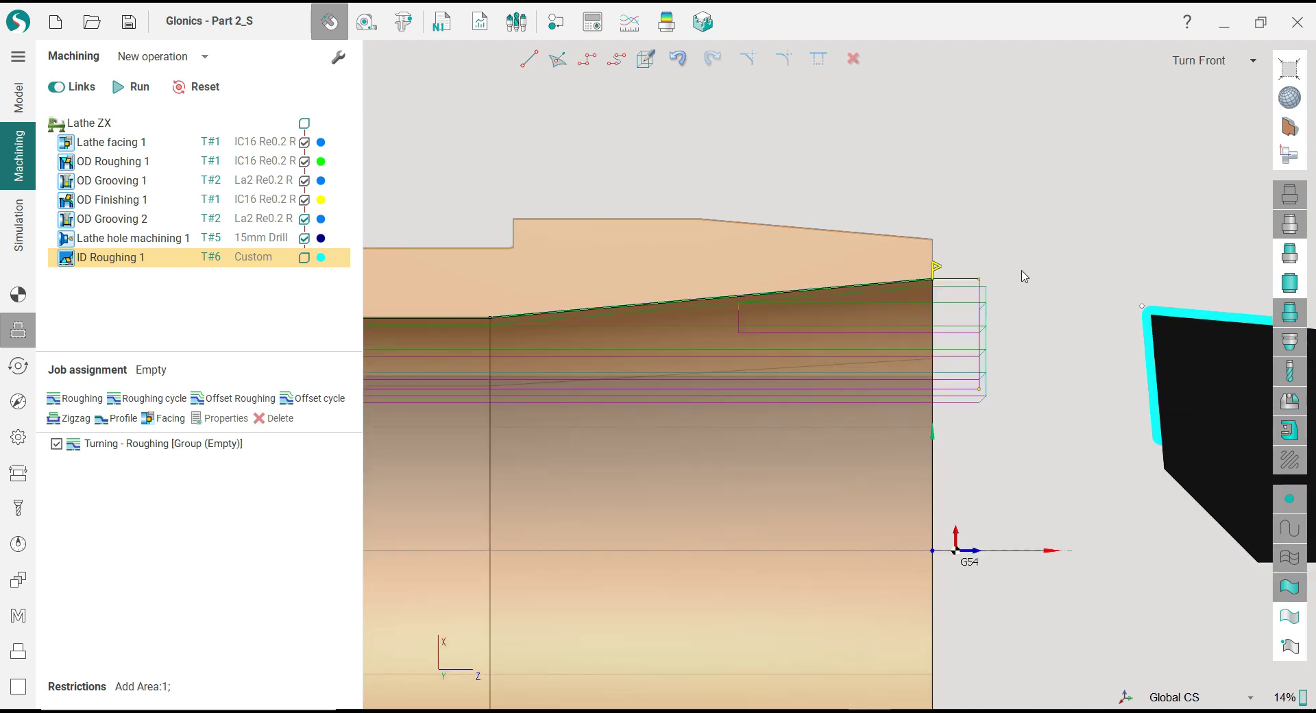
Step: Delete the contour segment along the narrow bore behind the internal shoulder
scroll(562, 328, up, 3)
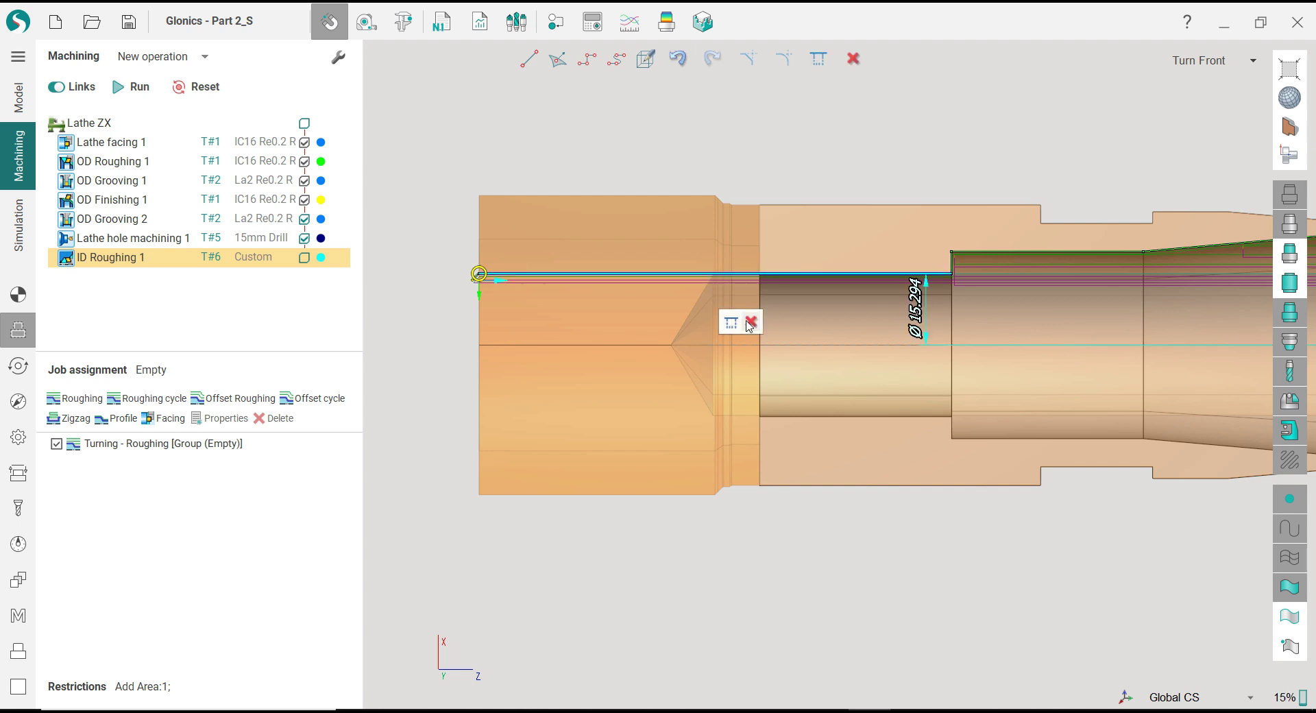
click(752, 317)
scroll(532, 303, down, 3)
scroll(817, 300, up, 5)
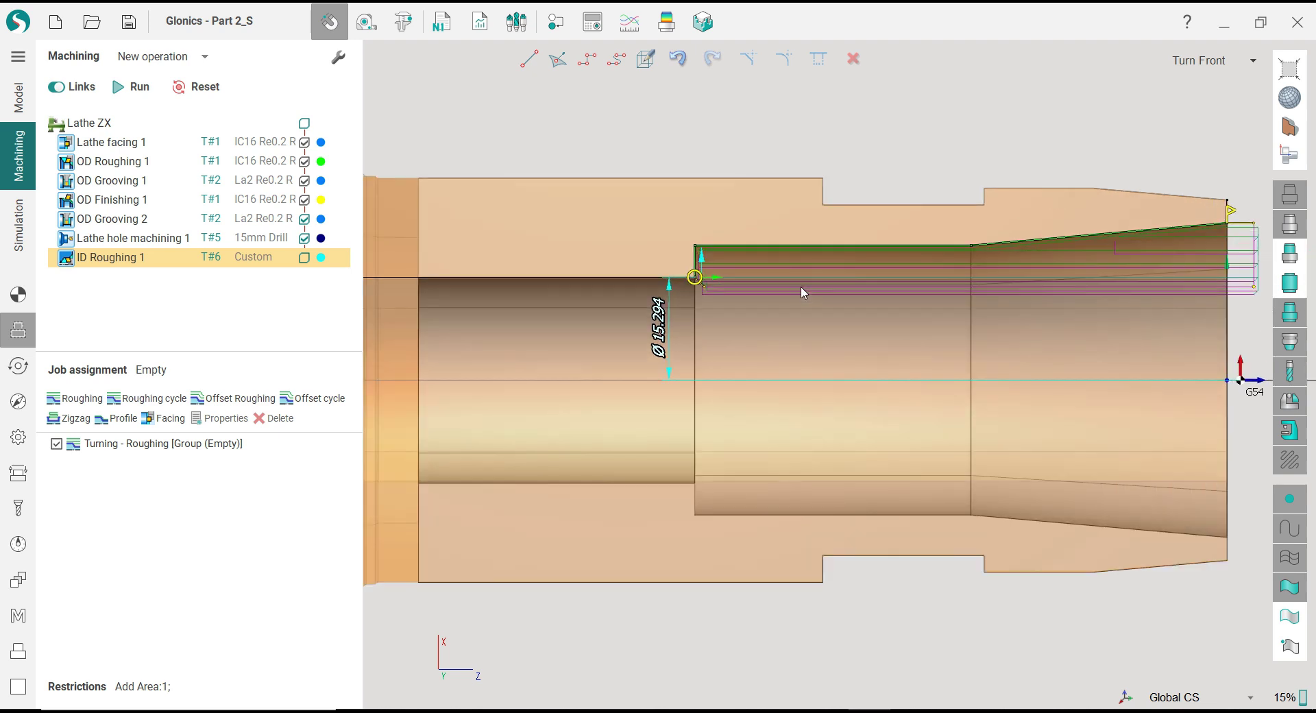
Step: Make the contour start at the front face and flip the machining side towards the inside of the bore
click(719, 278)
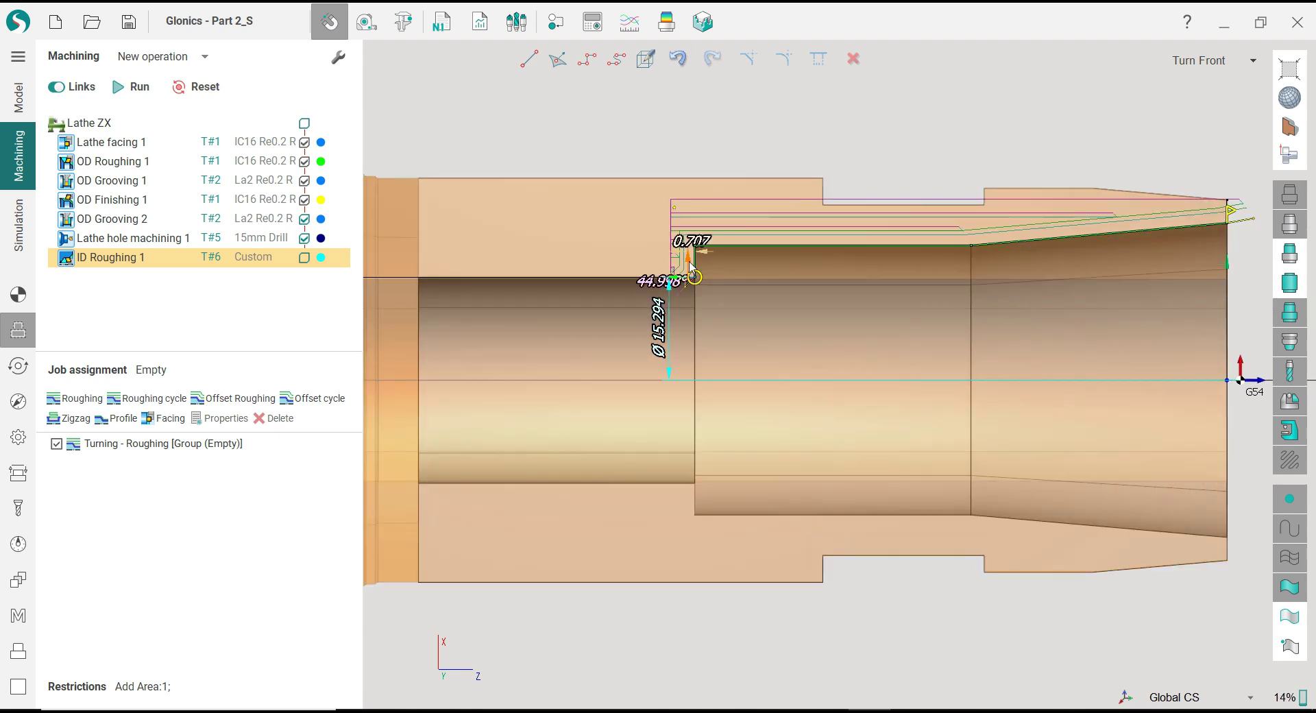
scroll(561, 274, down, 3)
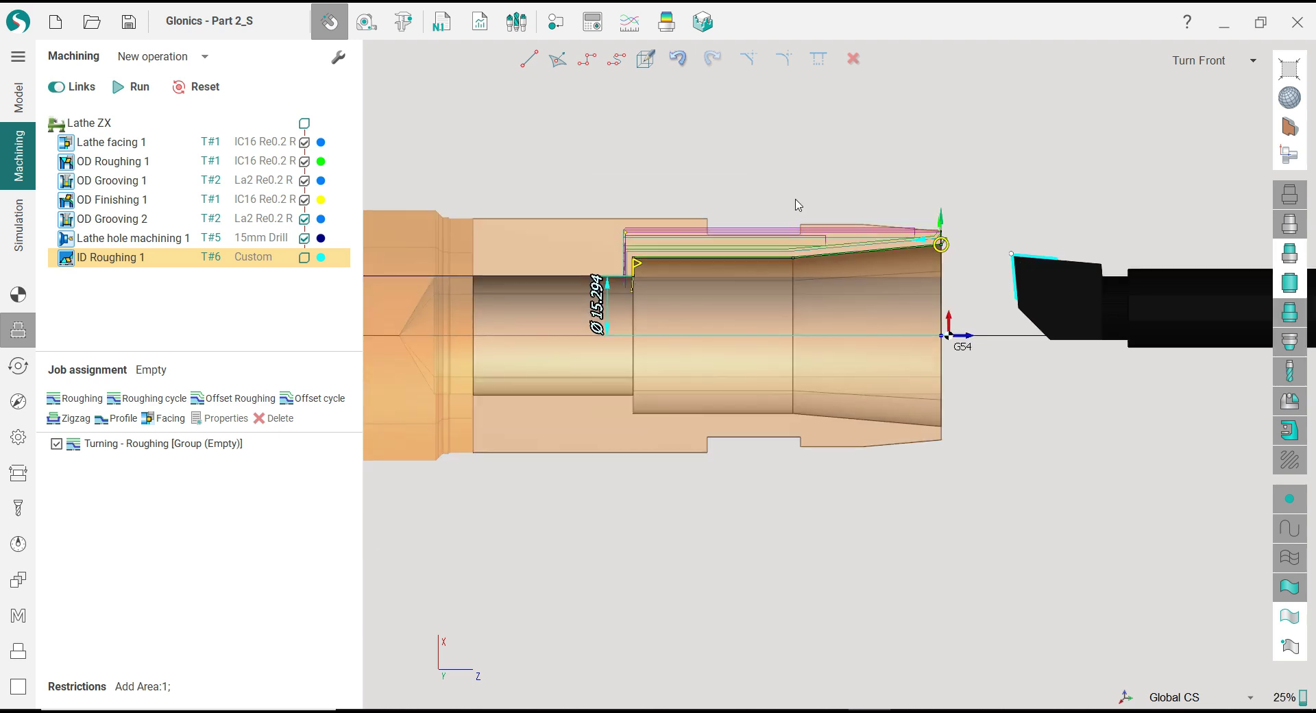
click(938, 227)
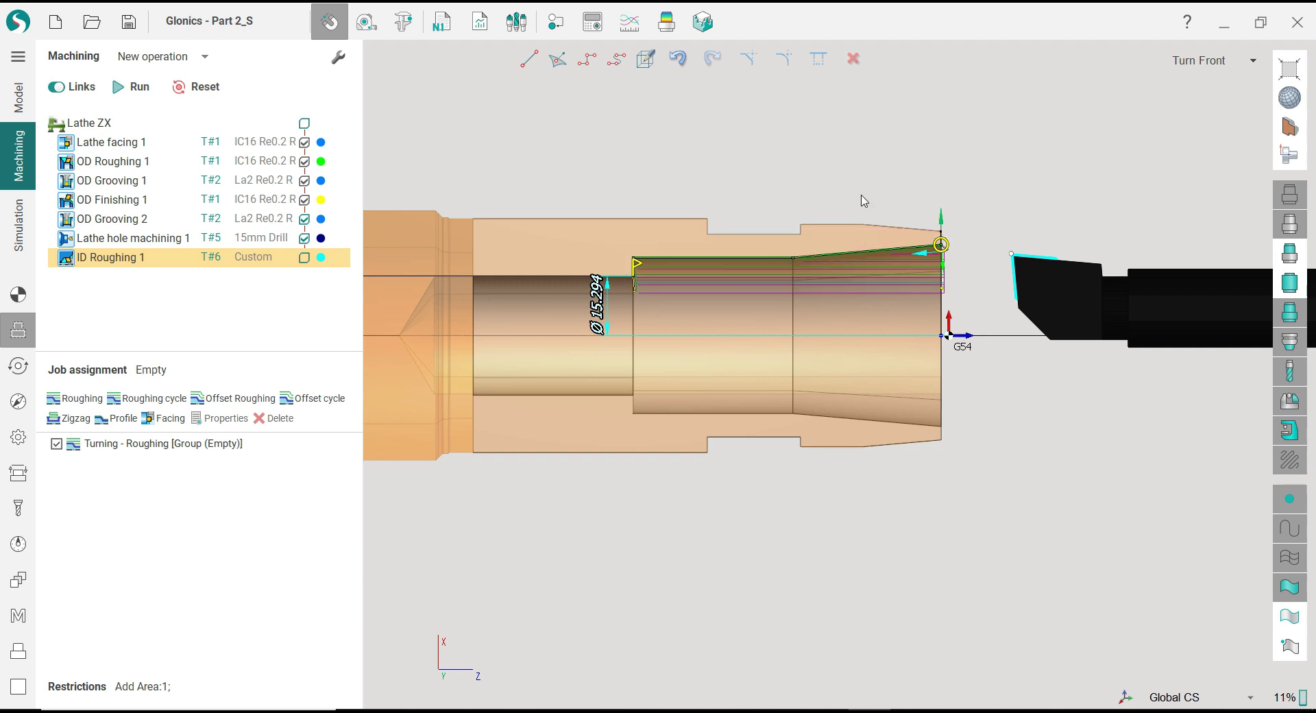
Step: Extend the contour's end at the internal shoulder about 1.4 mm into the bore and set its angle to 45°
scroll(721, 201, up, 1)
scroll(618, 285, up, 2)
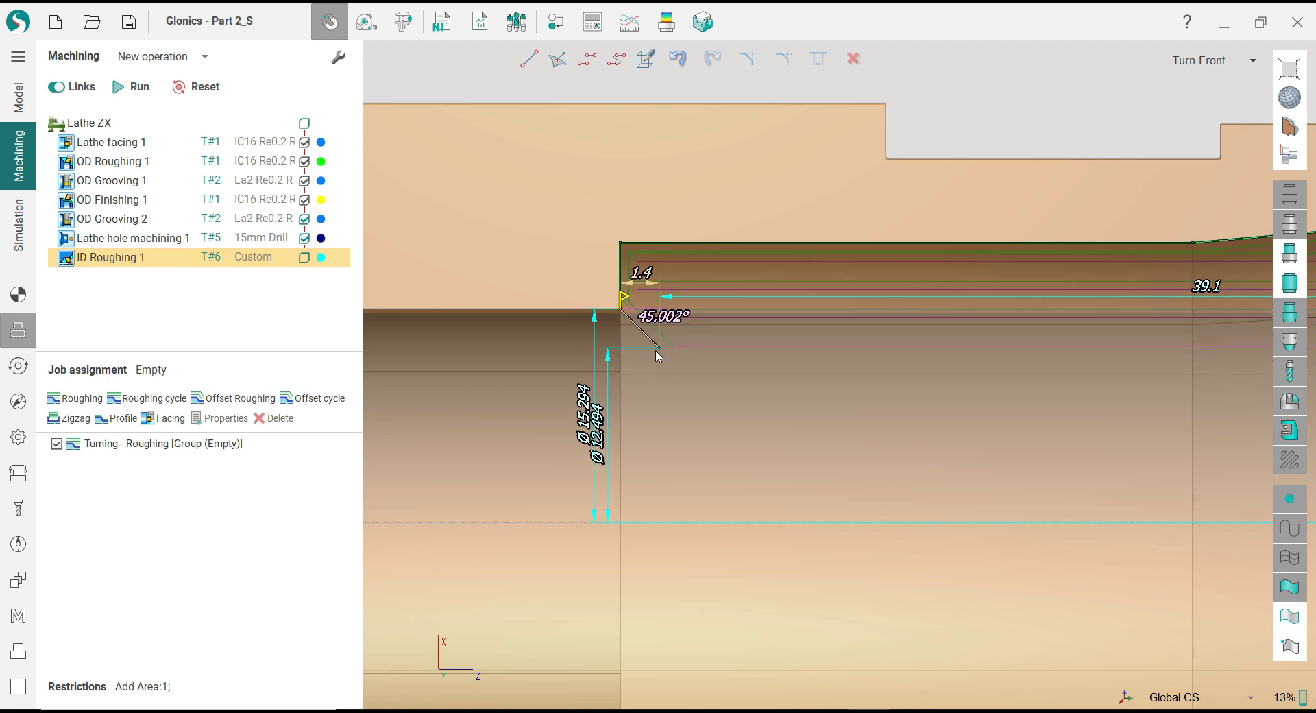
click(658, 356)
click(662, 322)
text(45)
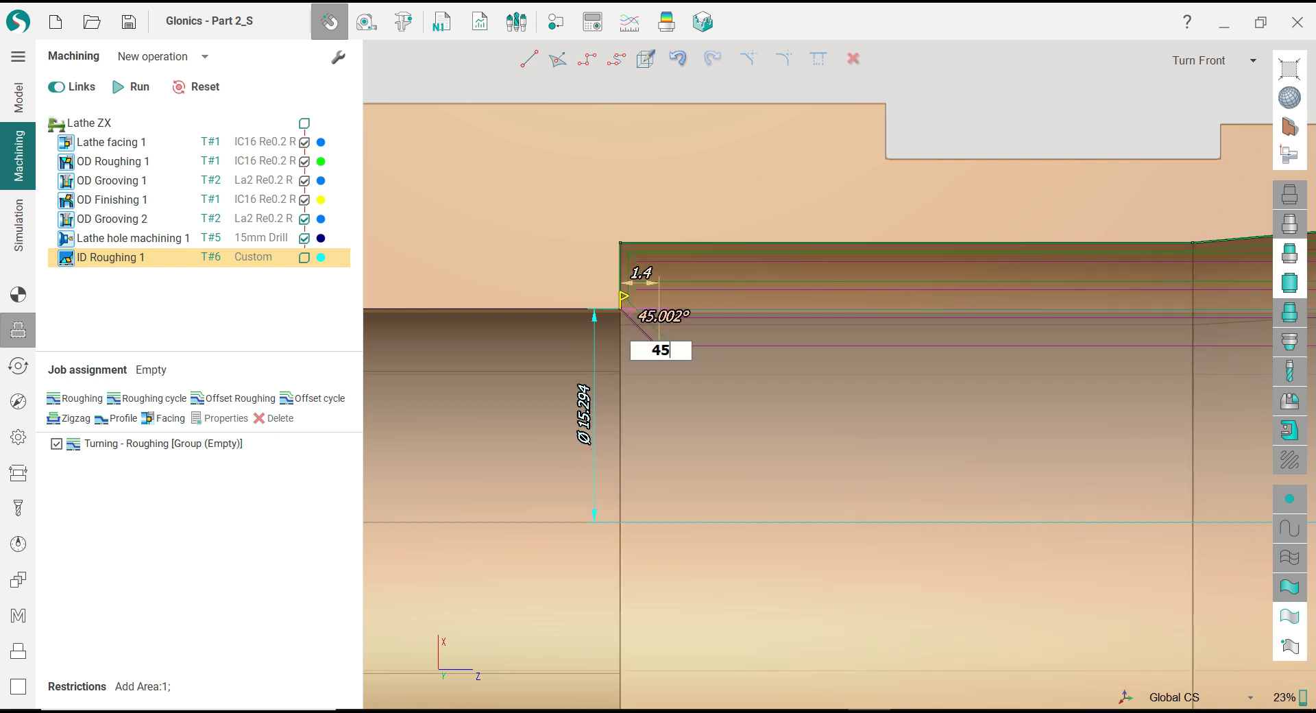
key(Return)
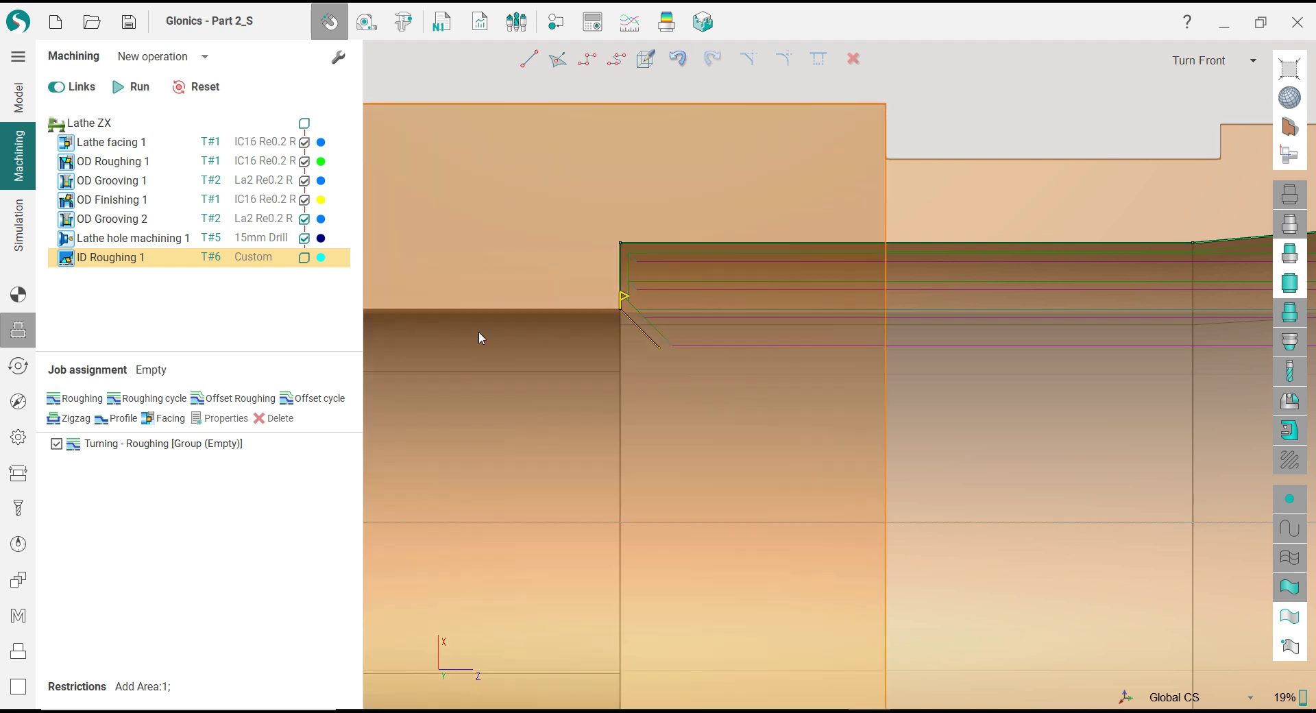
Step: Extend the contour's start horizontally past the front face by 2 mm and check both contour ends
scroll(1119, 289, up, 3)
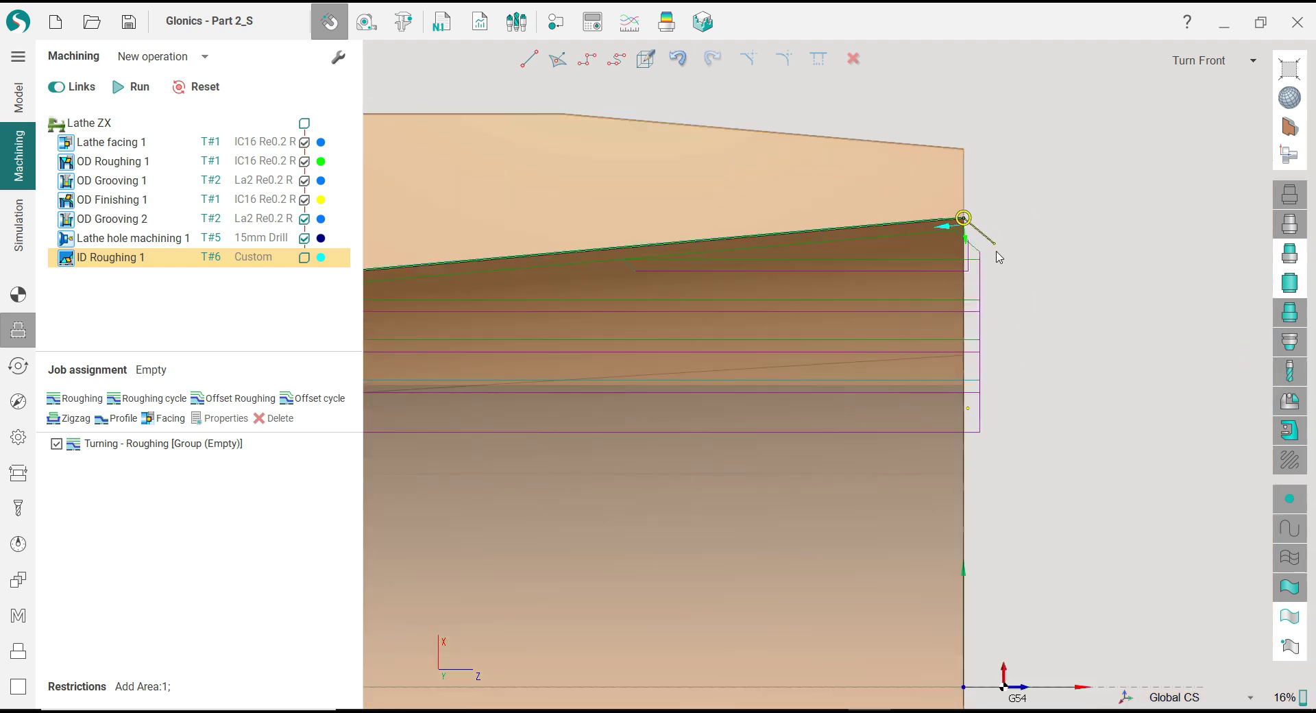
drag(997, 255, 1015, 215)
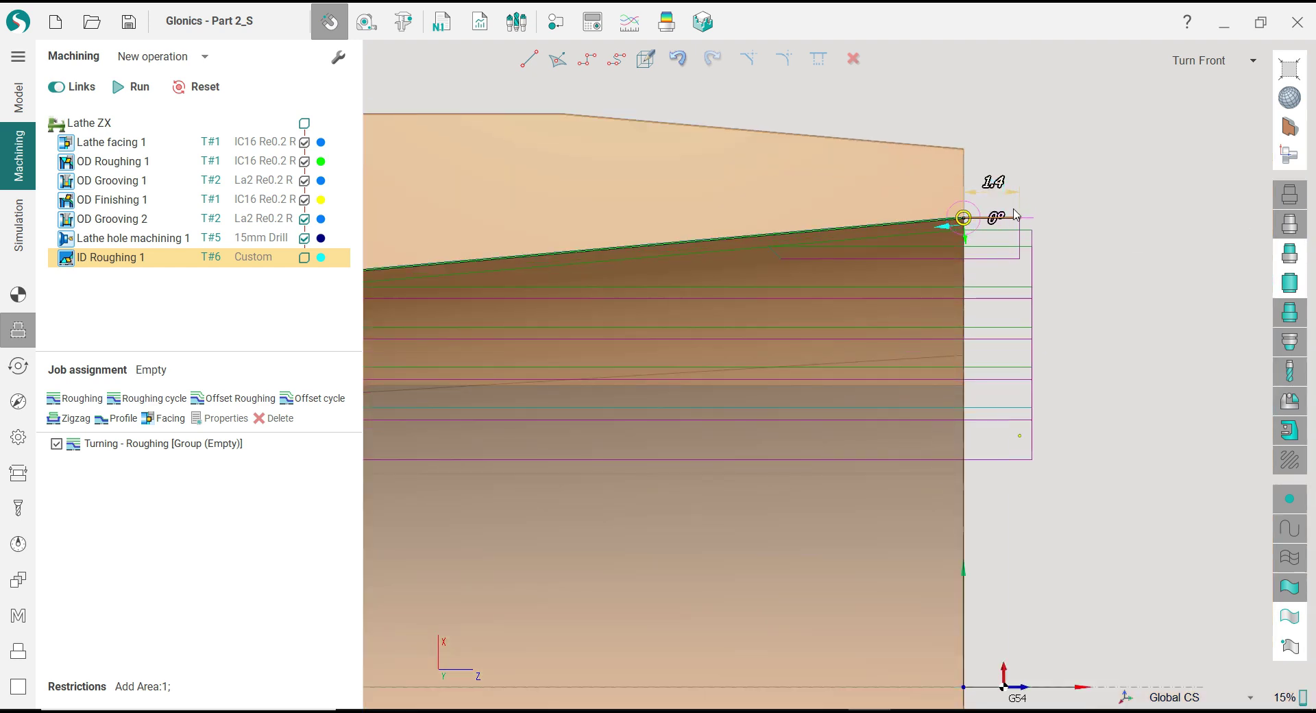
click(998, 189)
text(2)
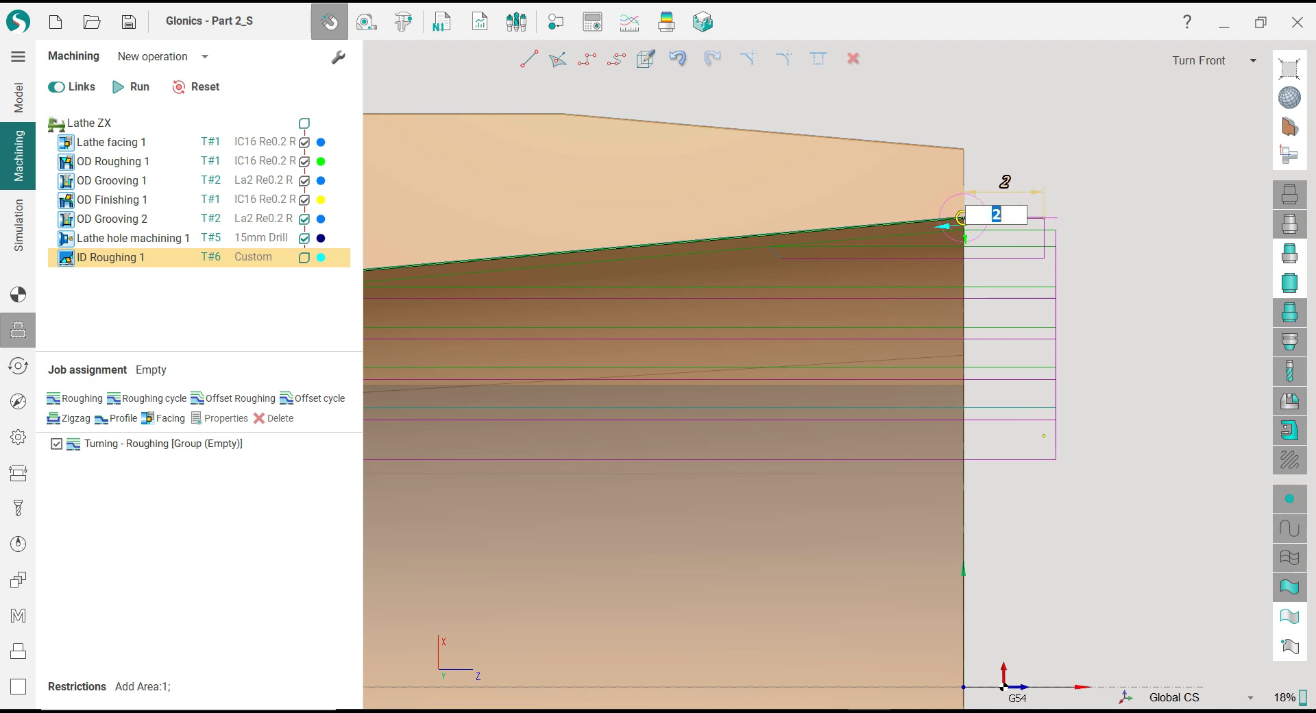
key(Return)
scroll(809, 440, down, 5)
scroll(808, 440, up, 1)
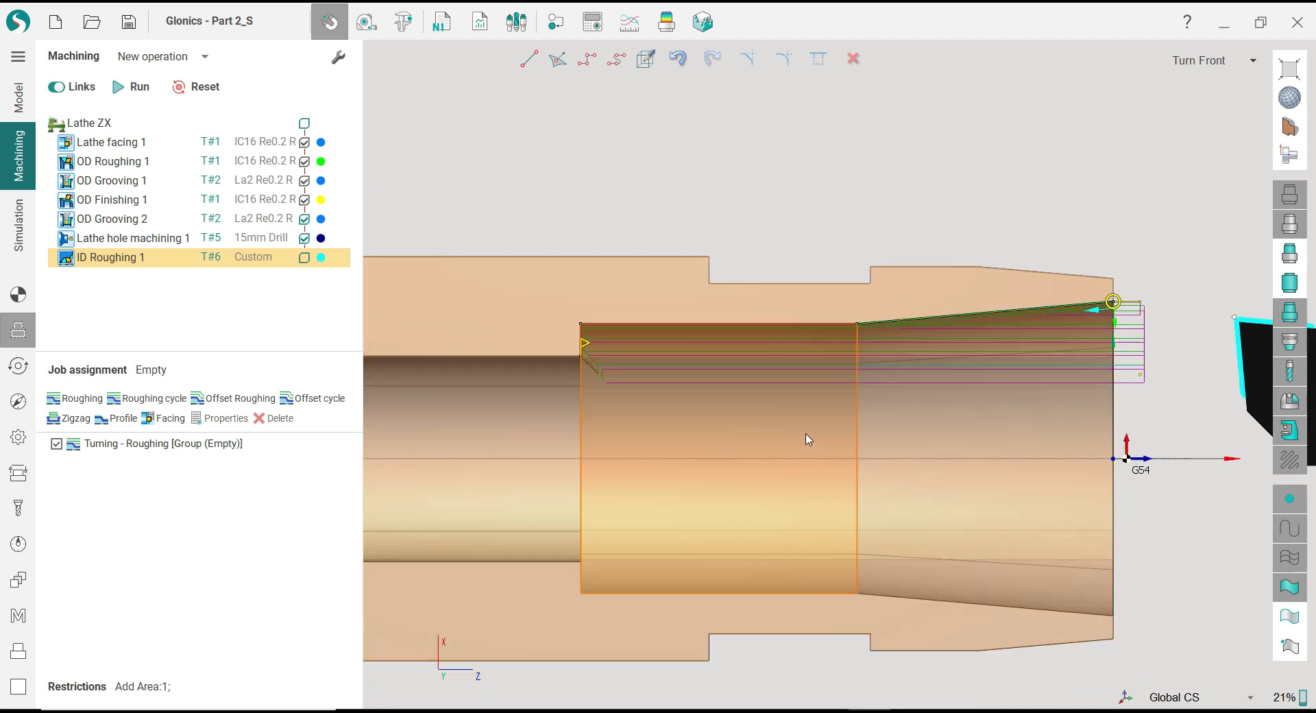
scroll(702, 403, up, 2)
scroll(528, 352, up, 3)
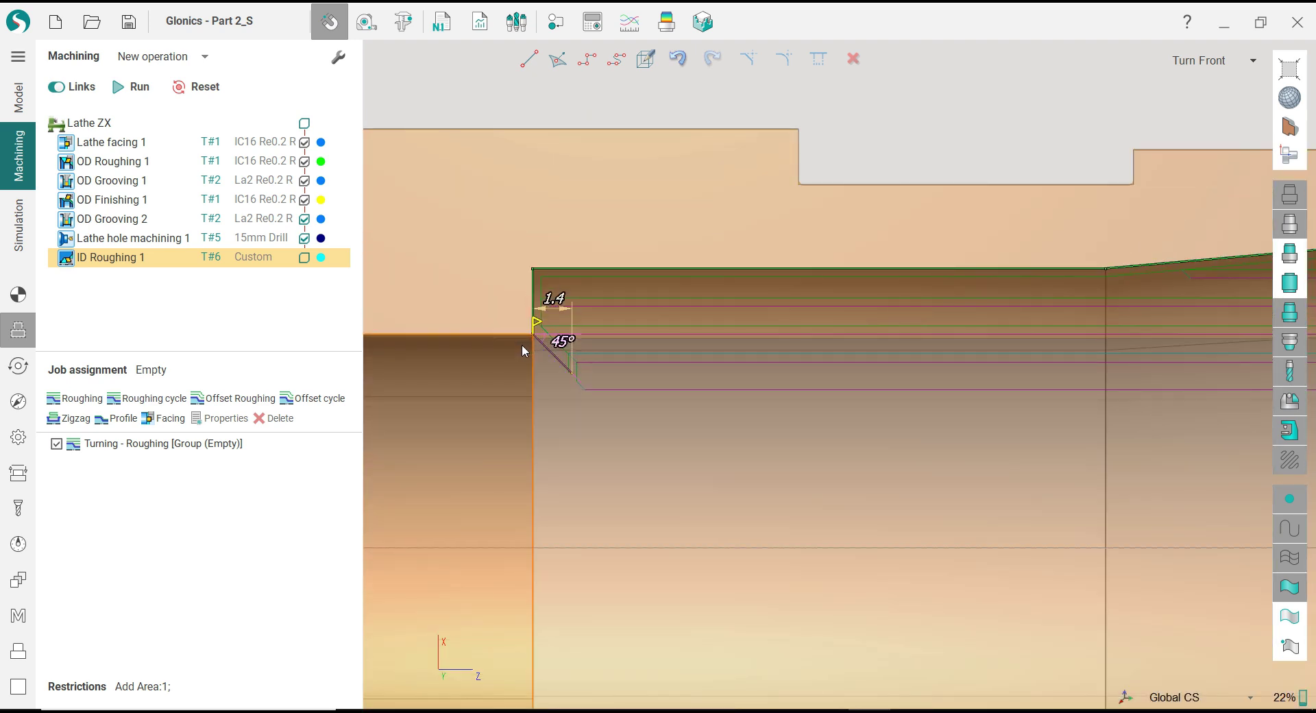
Step: Set the roughing cycle's step to 0.5 mm and turn off its finish pass
click(18, 366)
click(275, 439)
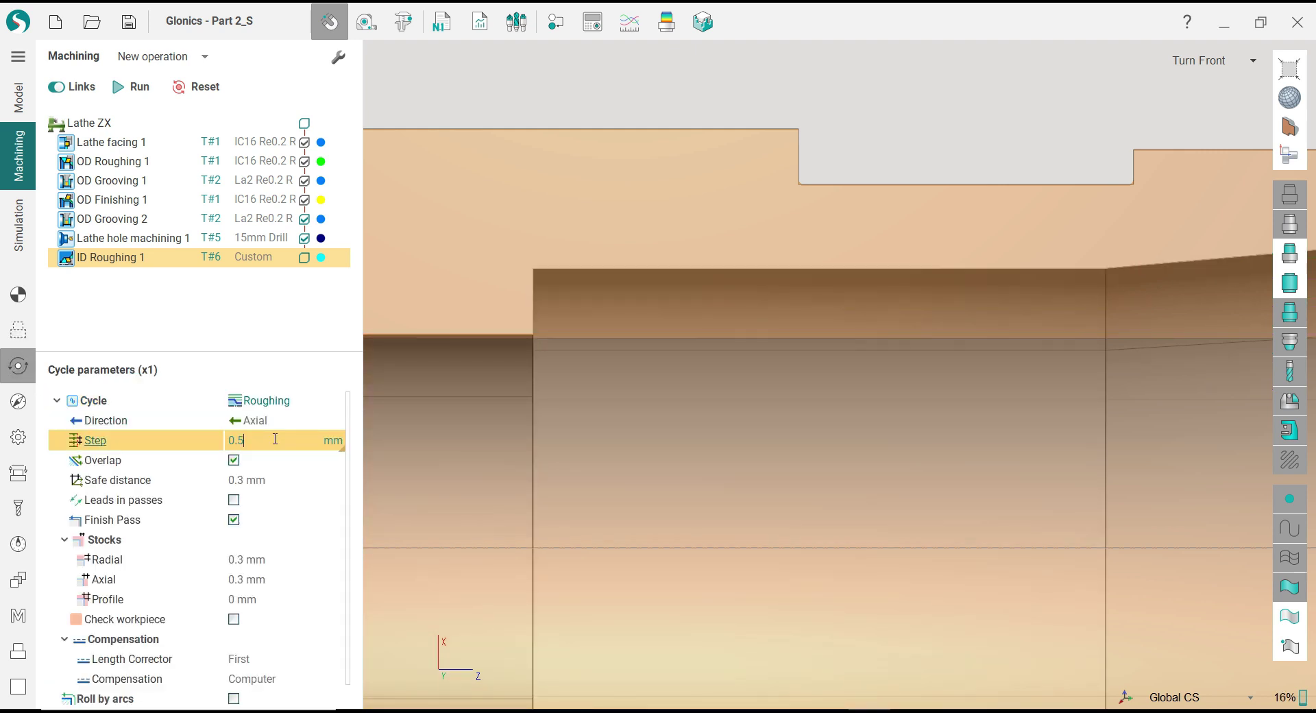
click(240, 522)
Step: Set the cycle's radial and axial stocks to 0 mm and the strategy's profile stock to 0.15 mm
click(272, 561)
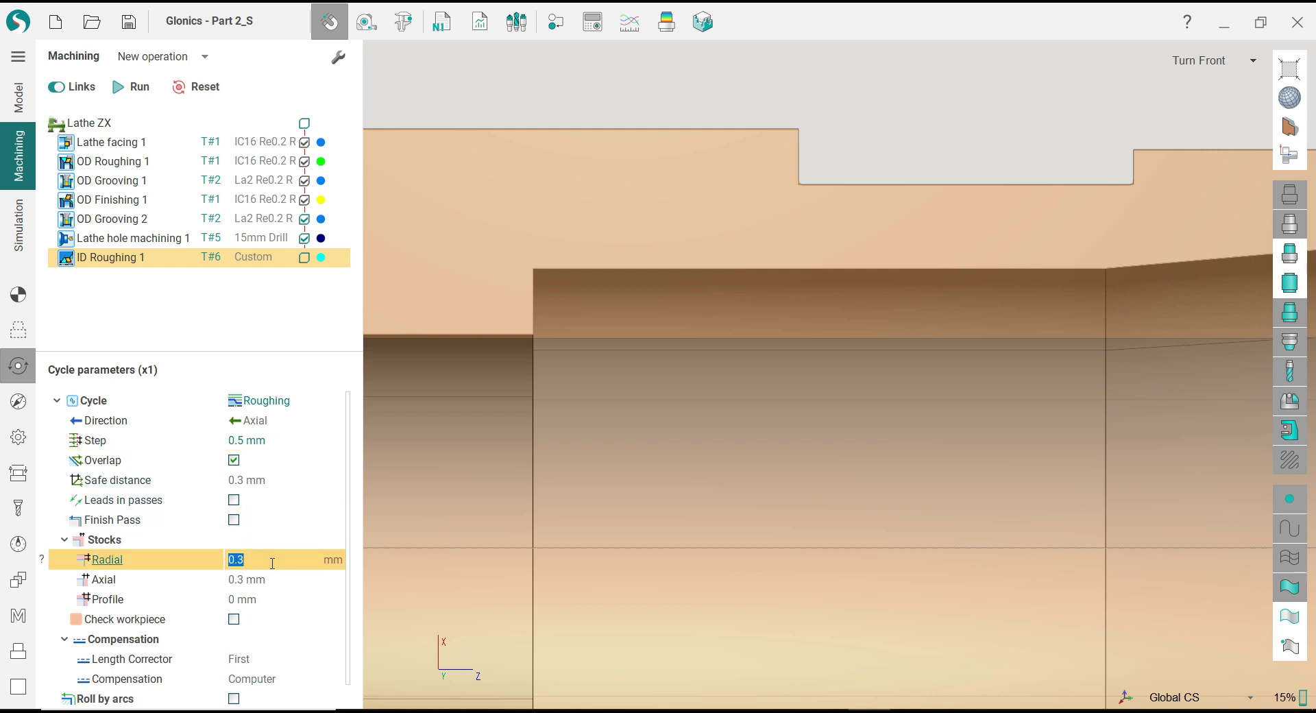
text(0)
click(272, 578)
text(0)
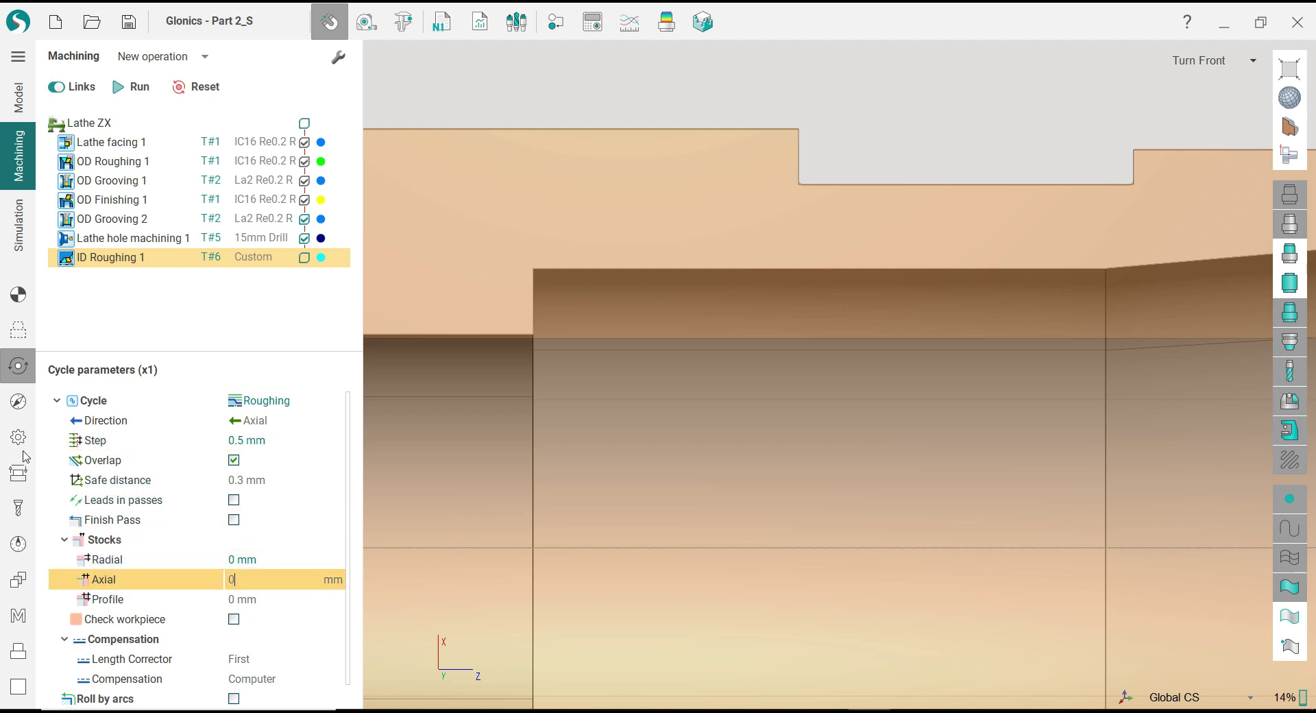
click(18, 401)
click(268, 619)
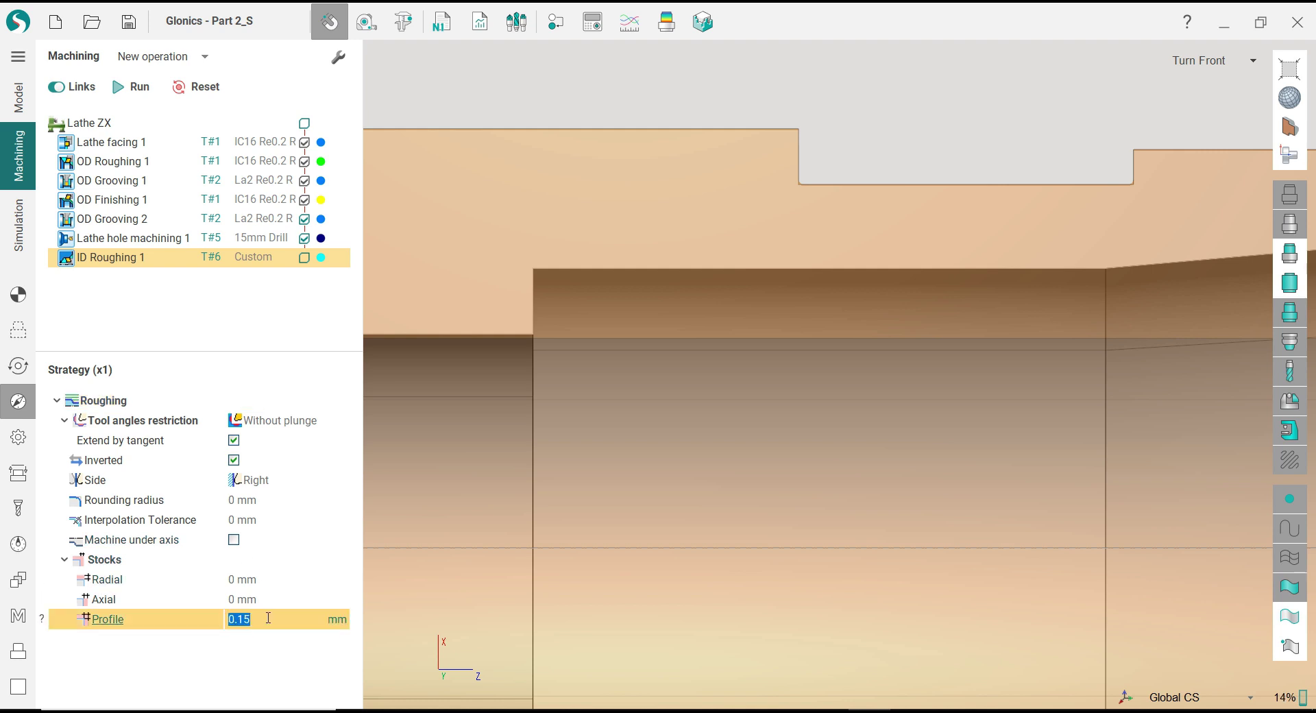
Step: Define both the approach and the return of ID Roughing 1 as X6.5;Z10
click(19, 437)
click(18, 473)
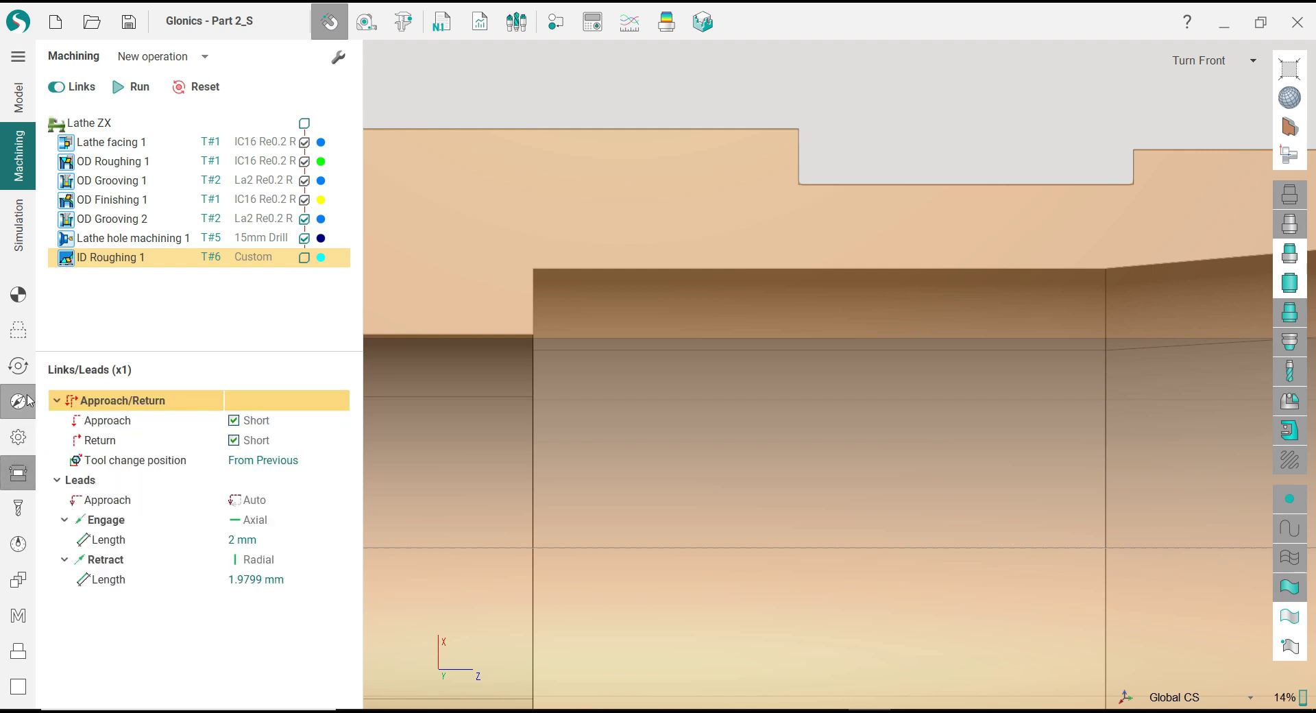
scroll(713, 410, down, 3)
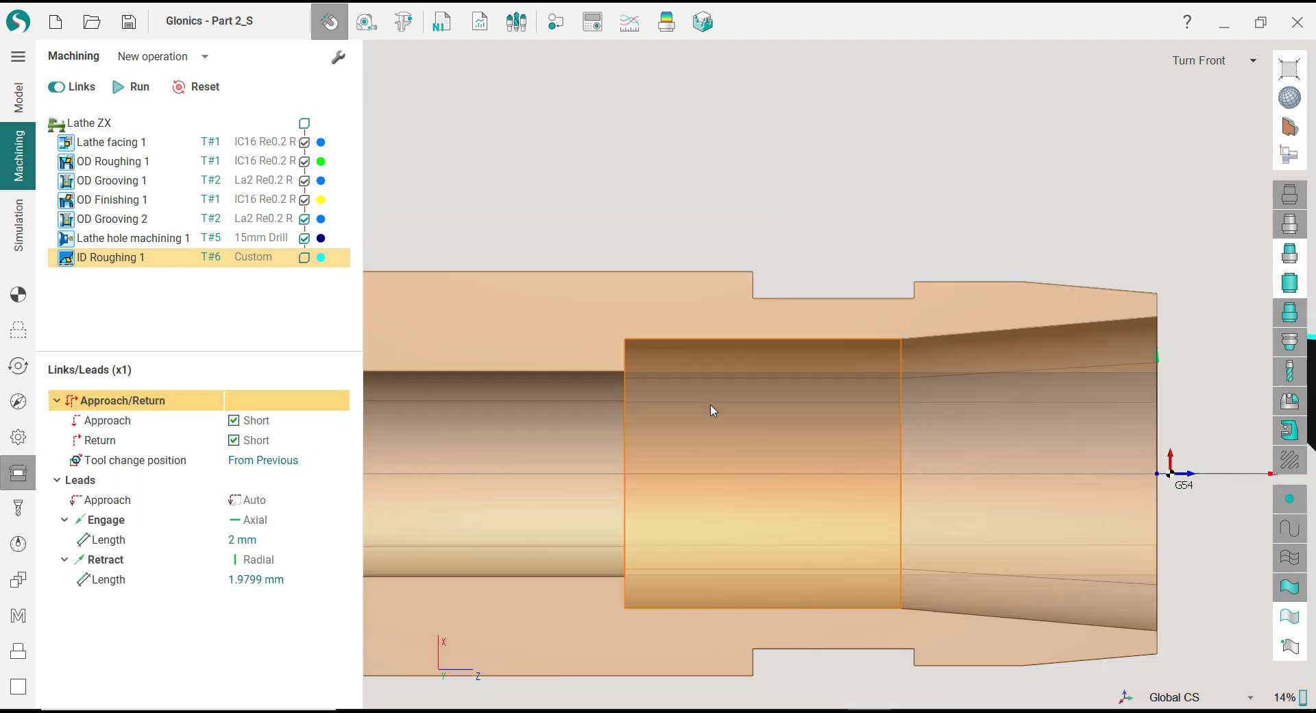
scroll(713, 410, down, 2)
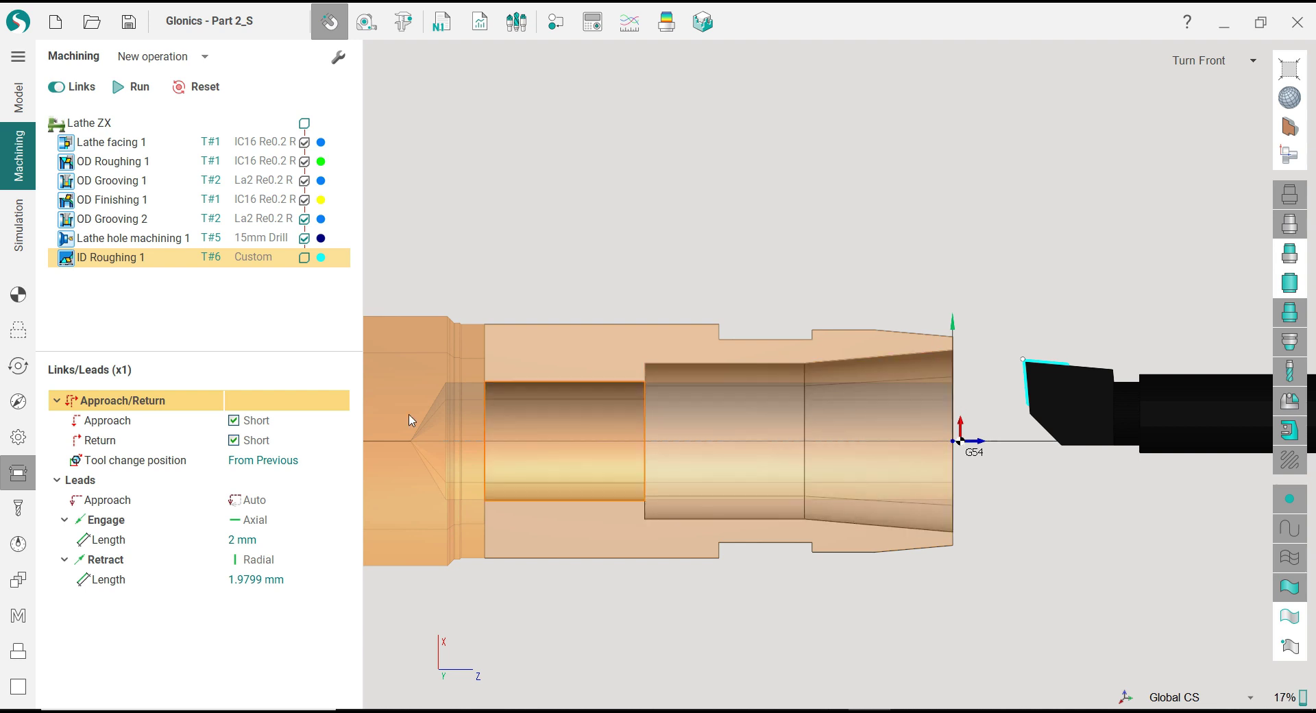
click(279, 421)
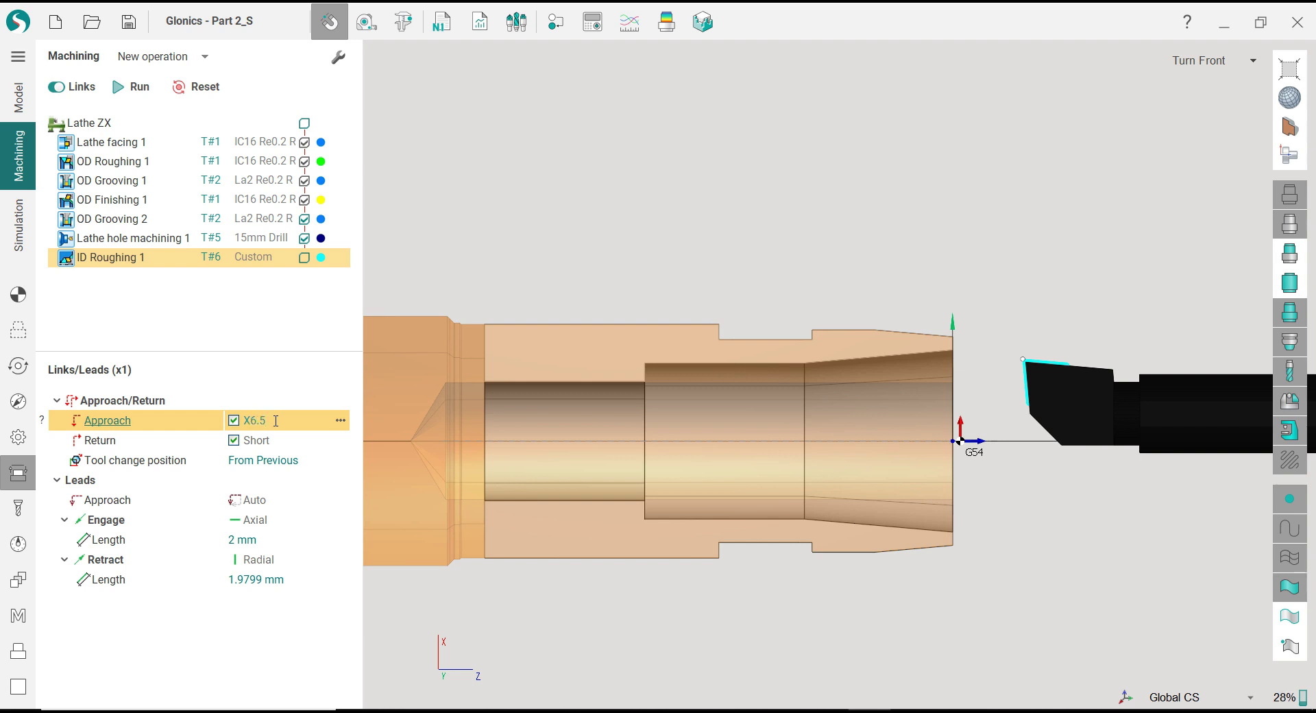
key(Return)
click(288, 441)
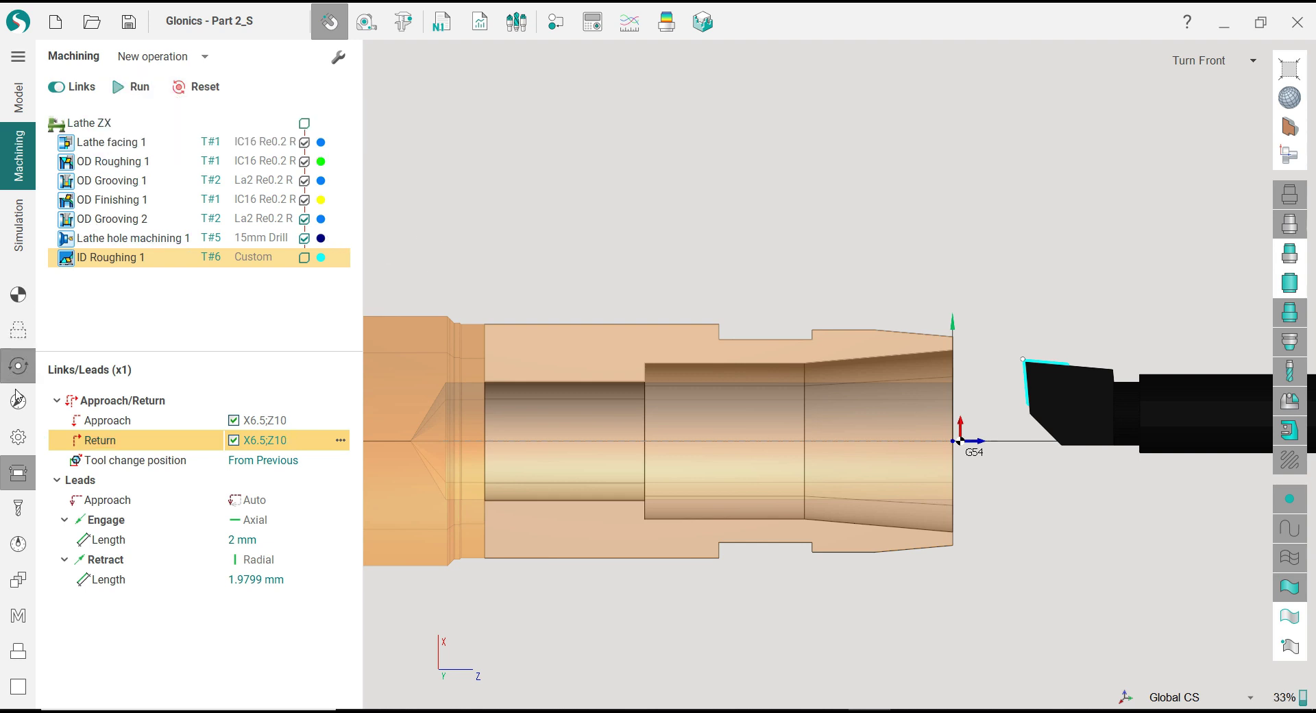
Step: Calculate the ID roughing toolpath and inspect its passes at the internal shoulder
click(18, 404)
click(17, 412)
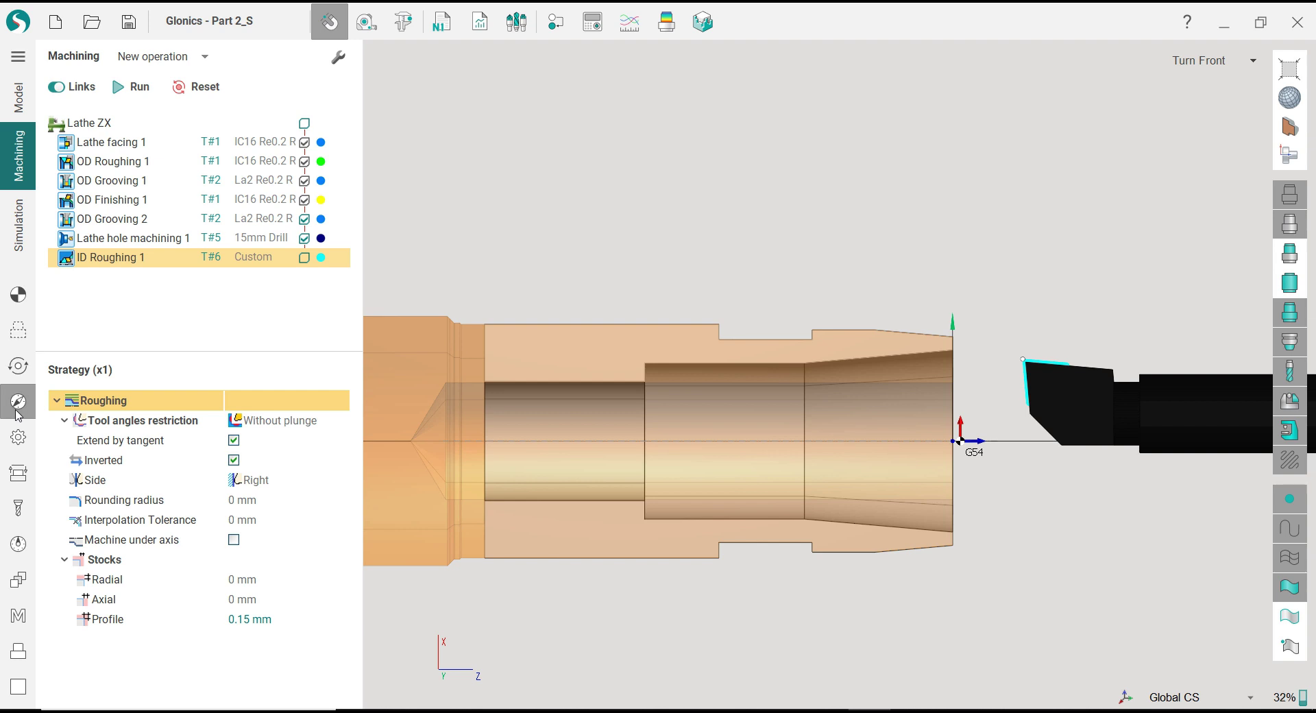
click(131, 87)
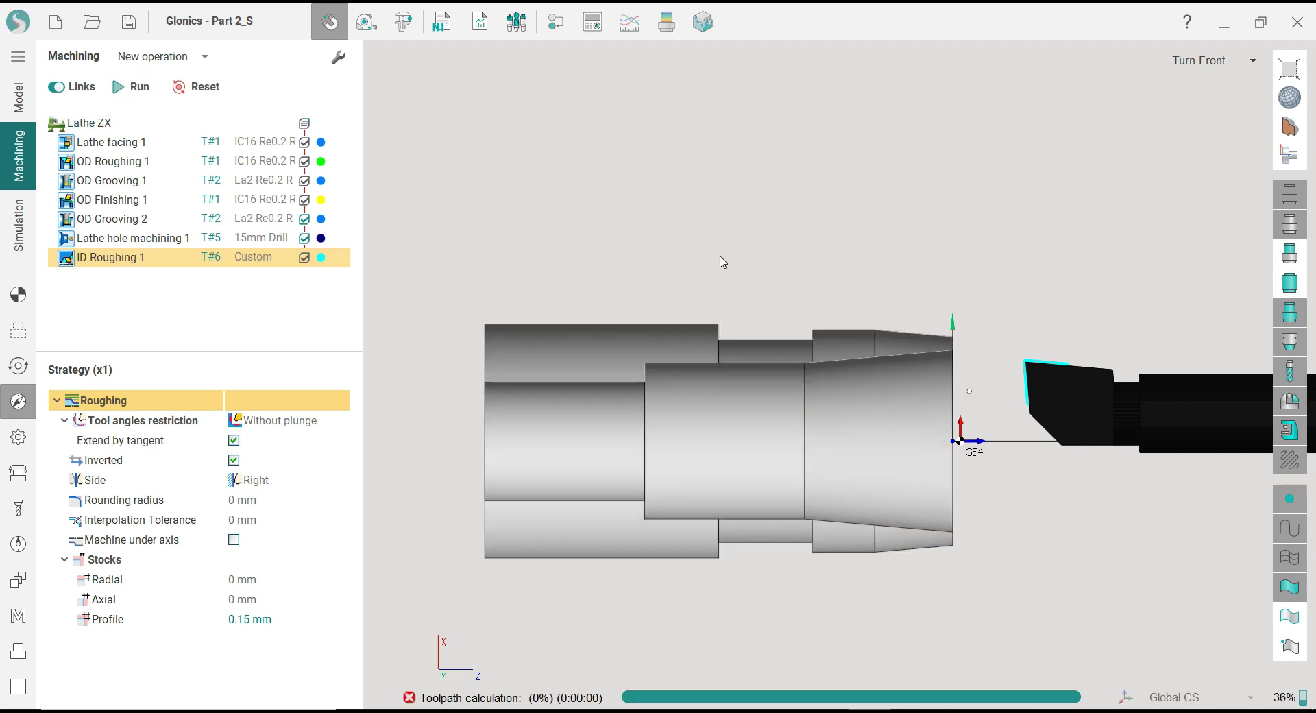
scroll(783, 380, up, 10)
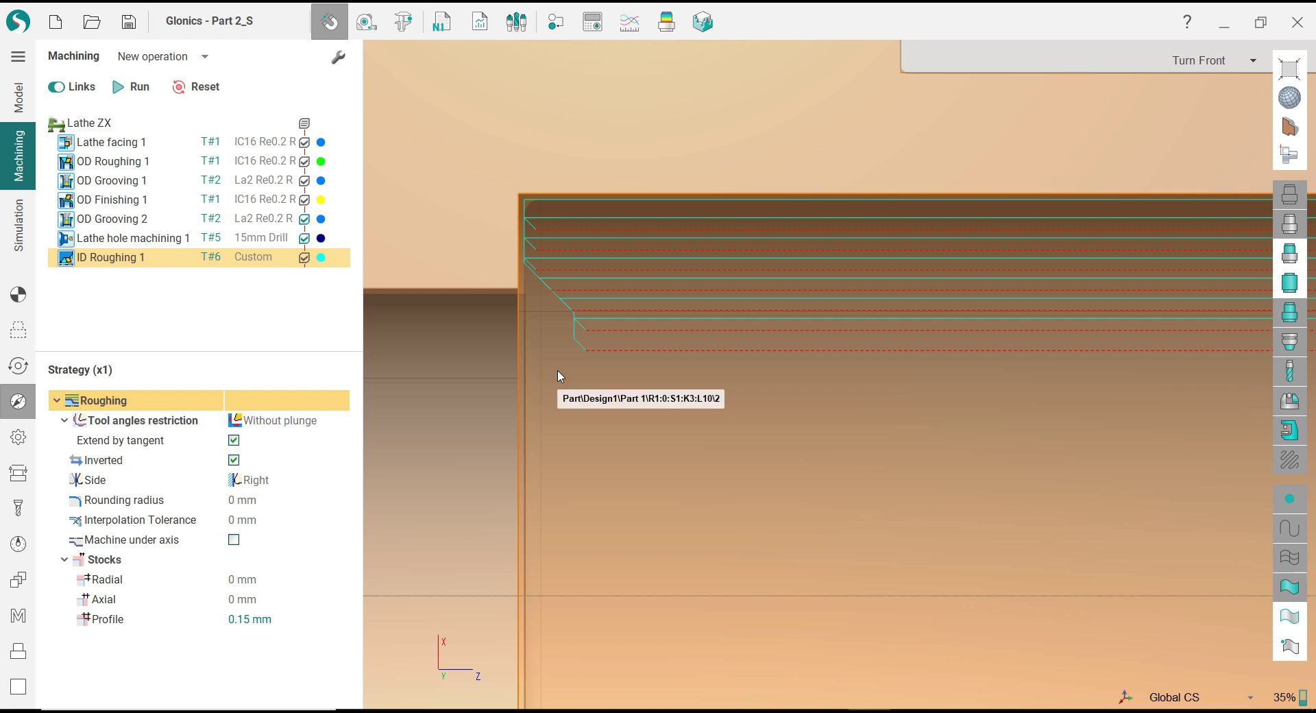
scroll(558, 376, down, 10)
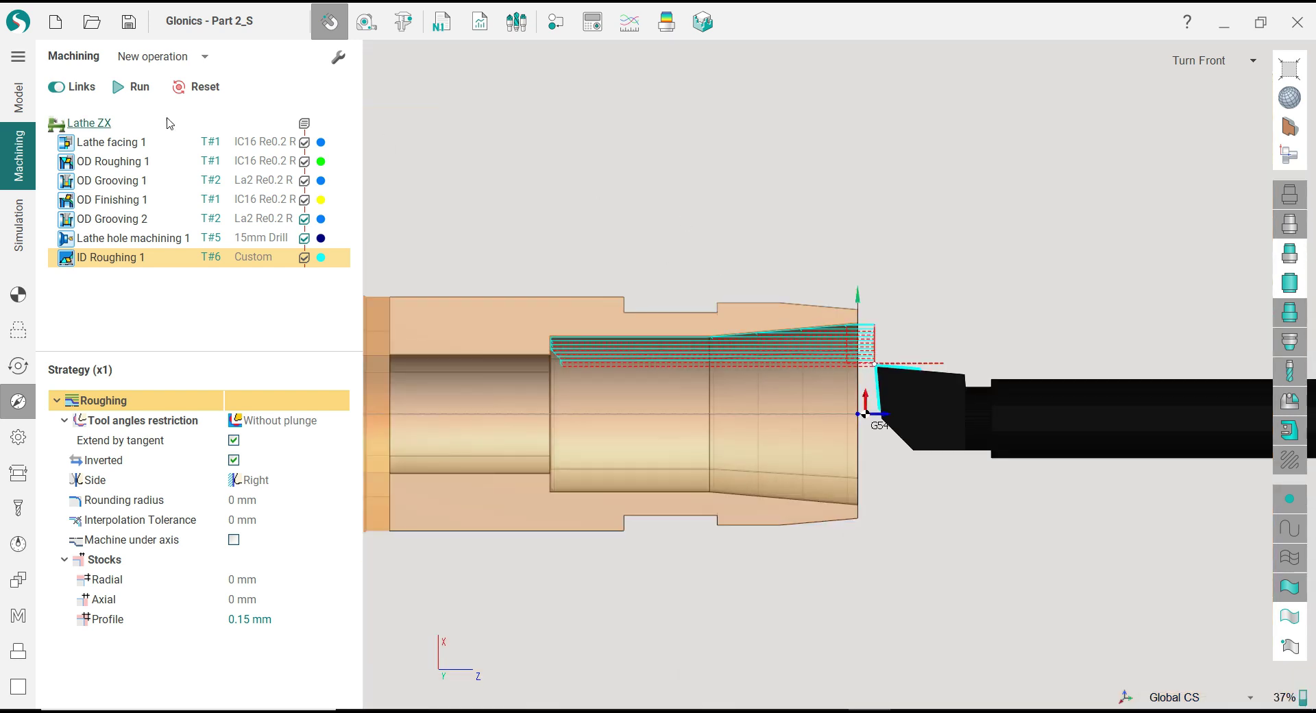
Step: Simulate ID Roughing 1 and watch the boring tool enter the drilled hole
click(20, 206)
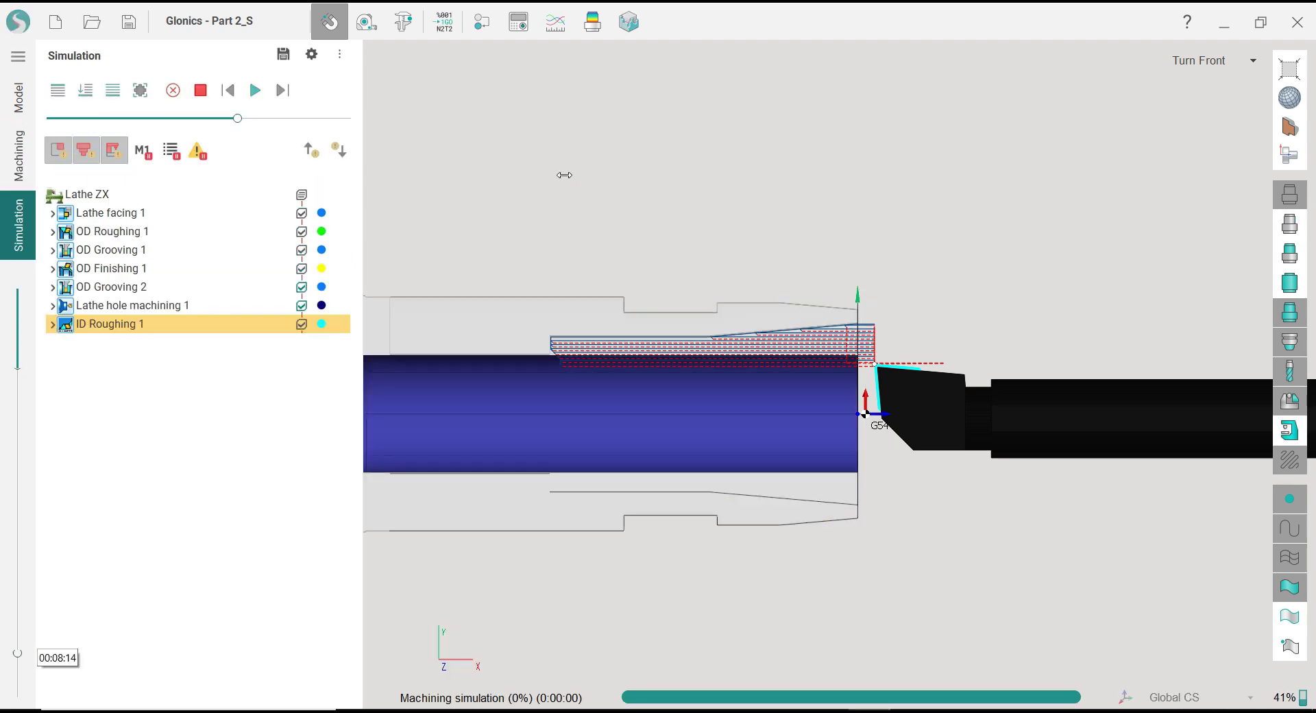
scroll(473, 331, up, 1)
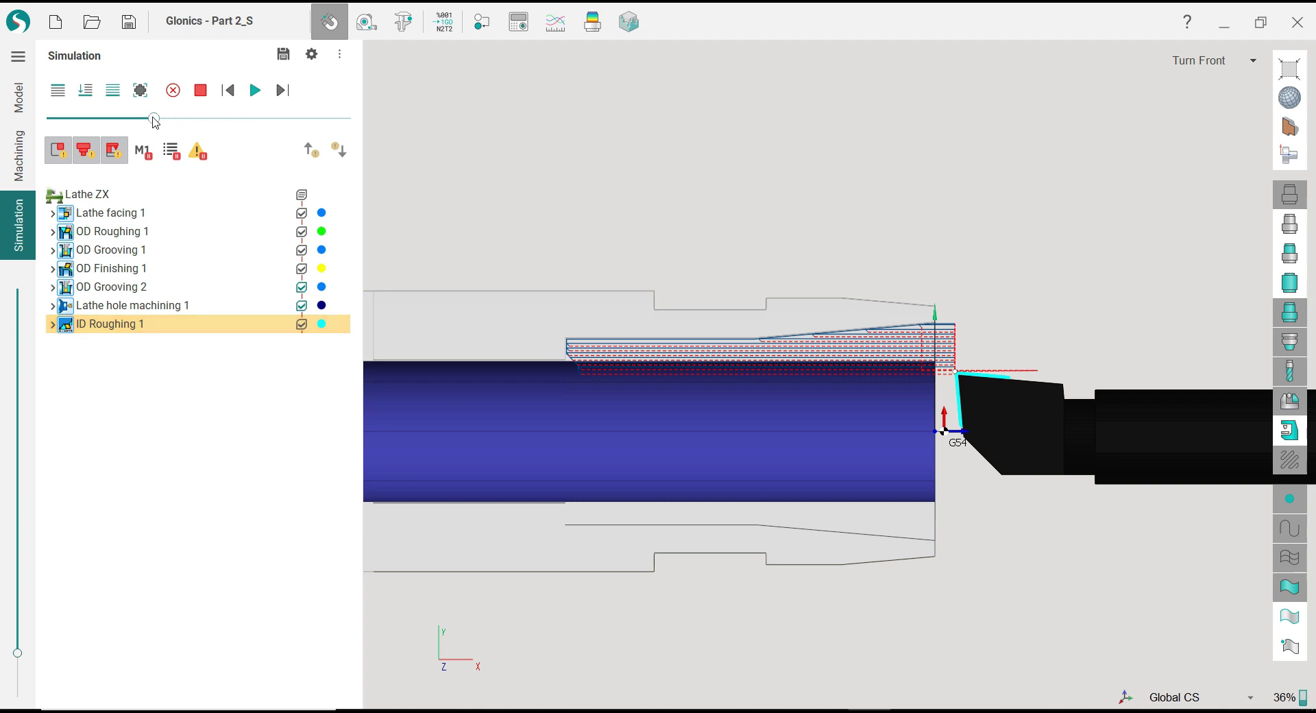
click(255, 90)
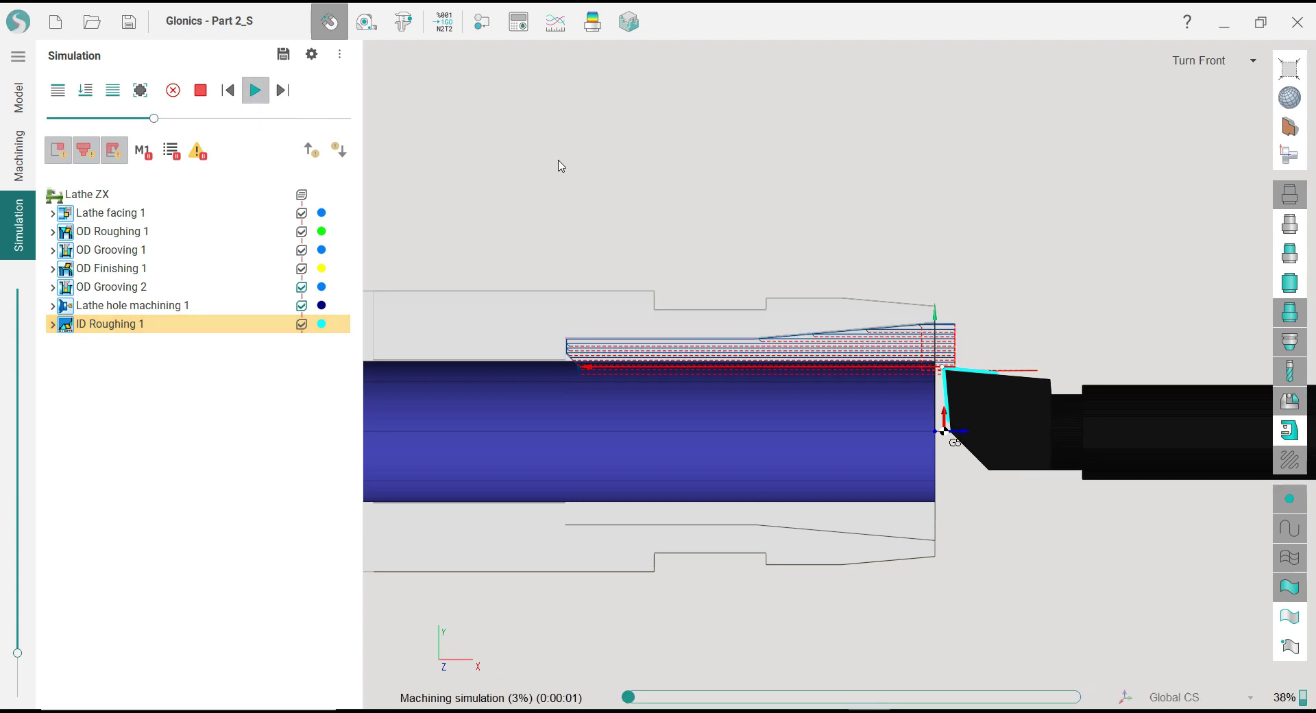
scroll(682, 374, up, 2)
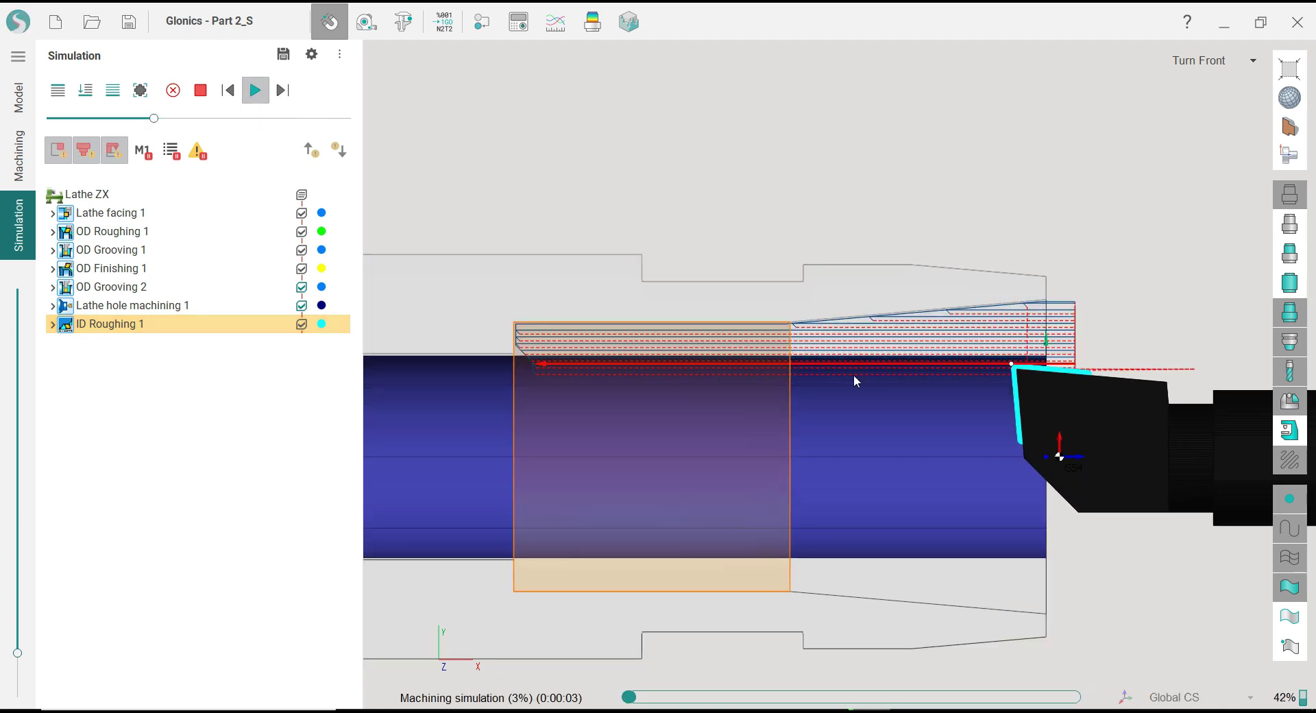
Step: Reset the ID Roughing 1 toolpath and bring up its contour end at the internal shoulder for editing
click(25, 176)
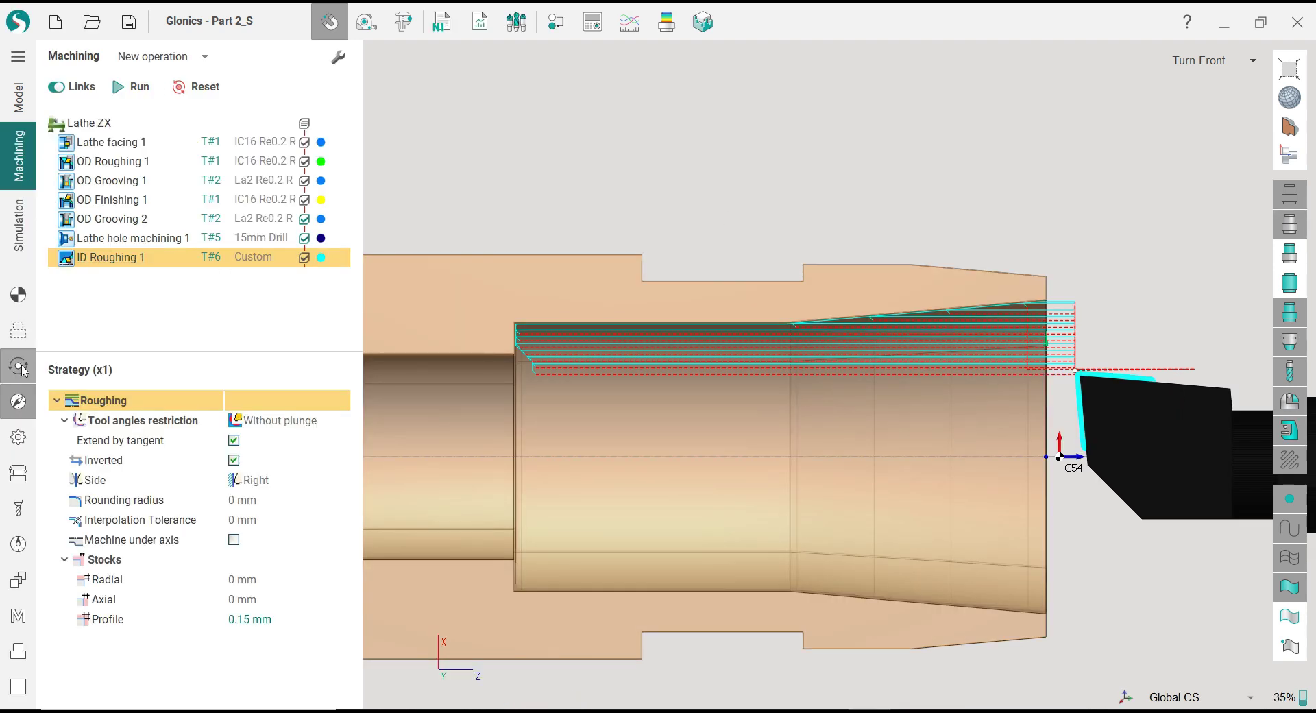
click(19, 330)
scroll(500, 378, up, 3)
scroll(538, 347, up, 3)
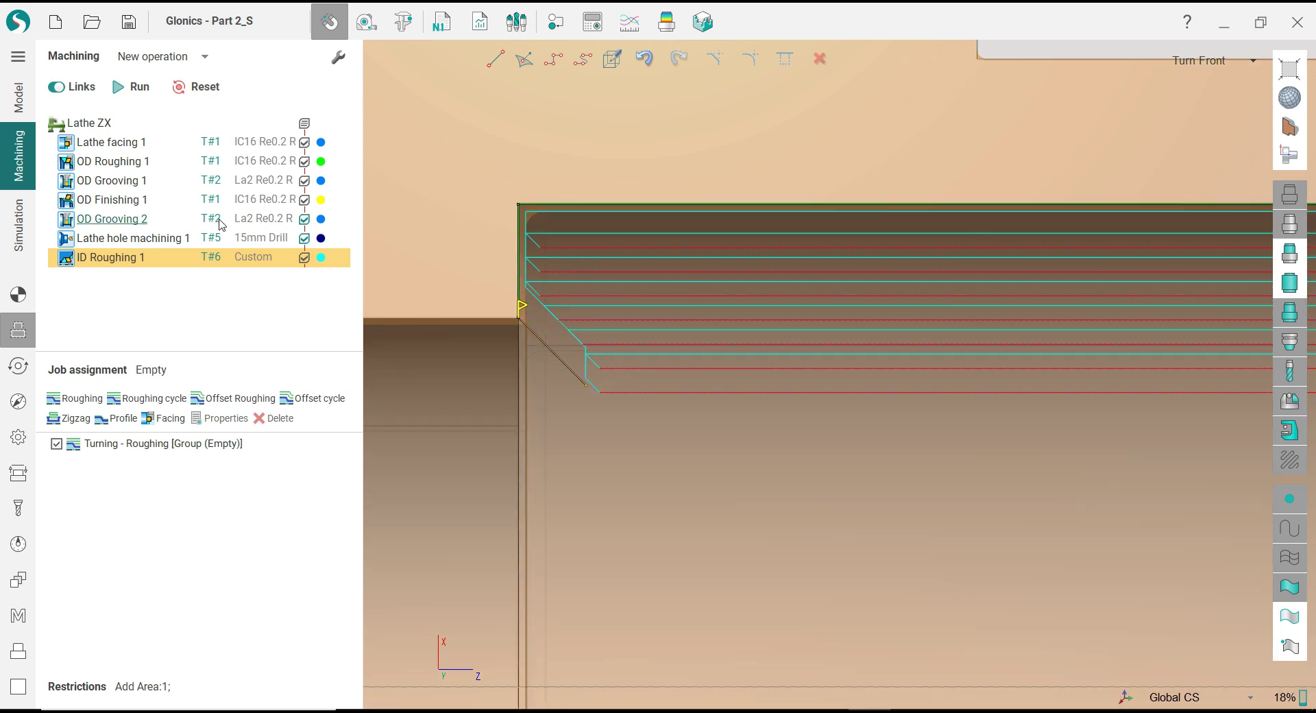
click(195, 87)
scroll(560, 349, down, 2)
scroll(579, 363, up, 1)
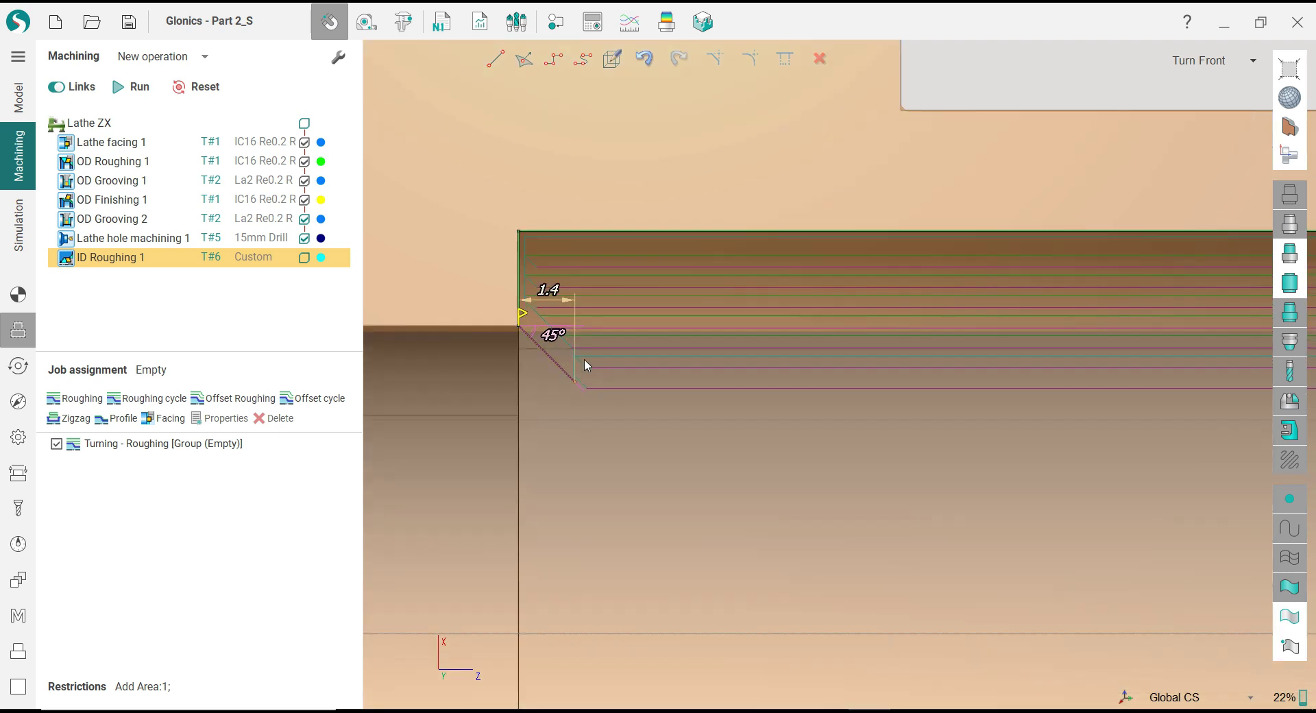
Step: Set the length of the contour's end extension at the internal shoulder to 0.5 mm
double_click(550, 291)
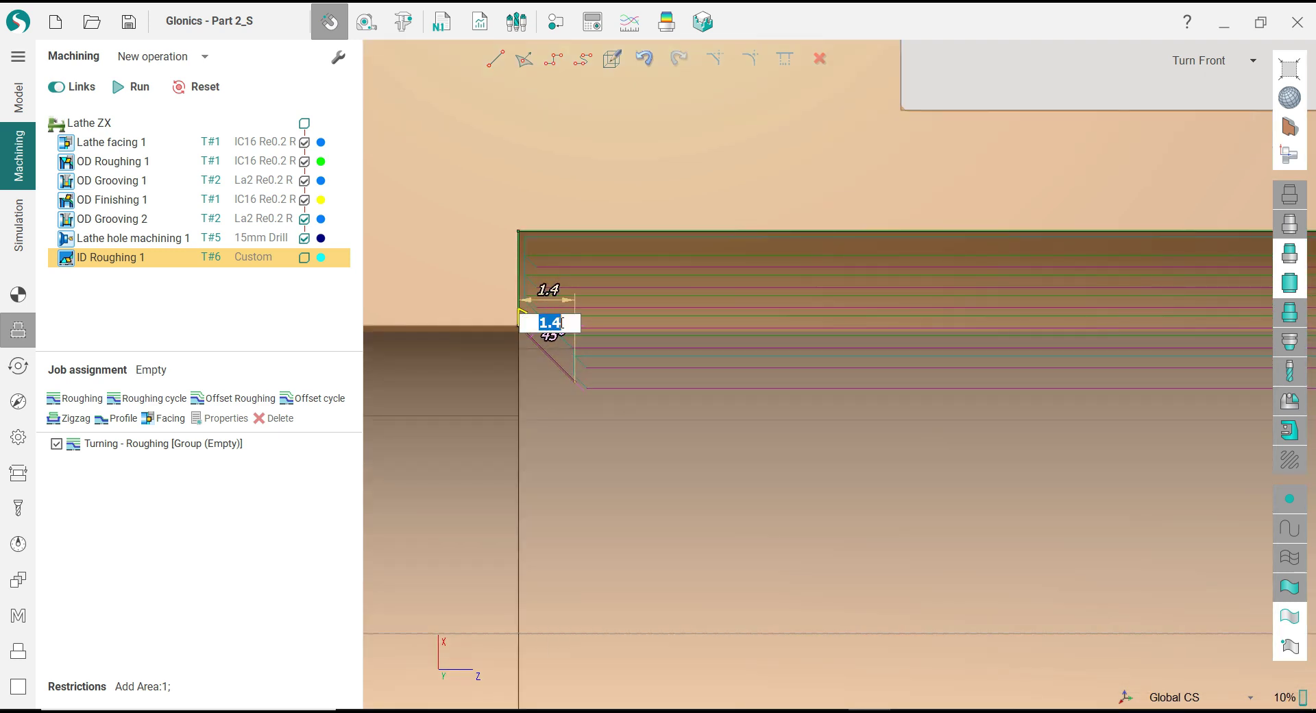
text(2)
key(Return)
text(0)
key(Return)
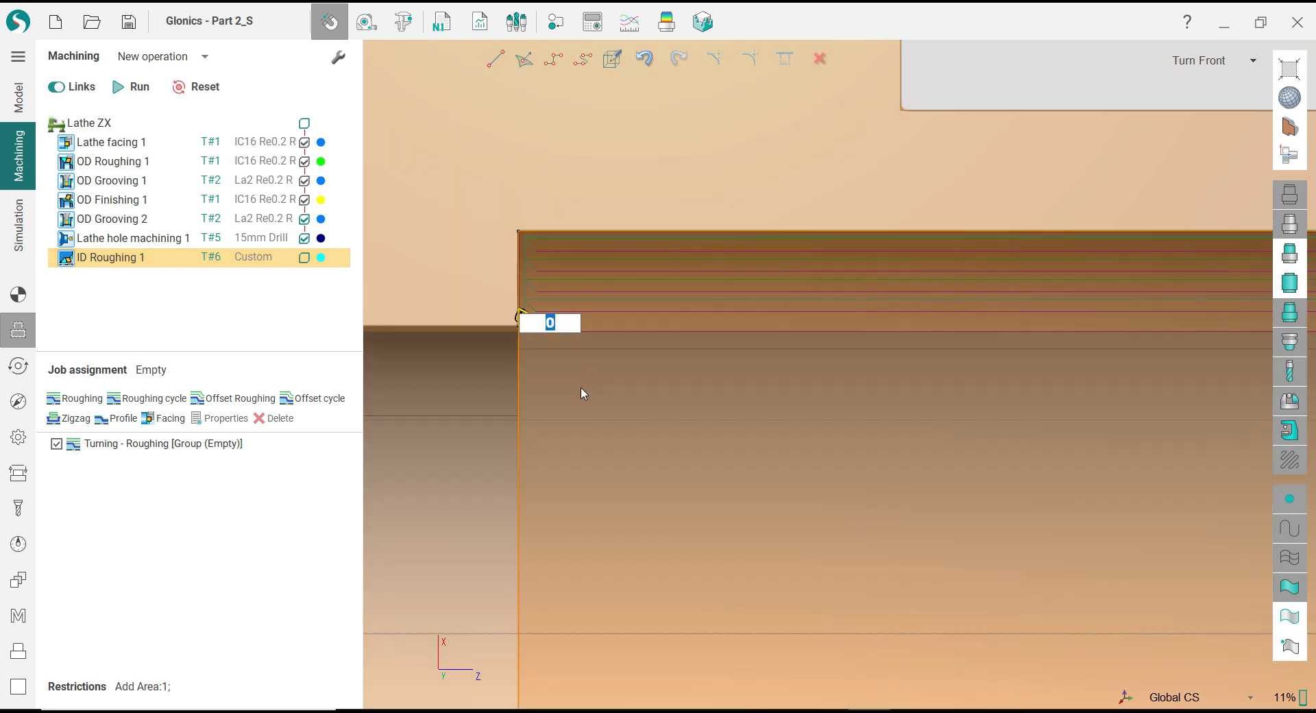
text(0.5)
key(Return)
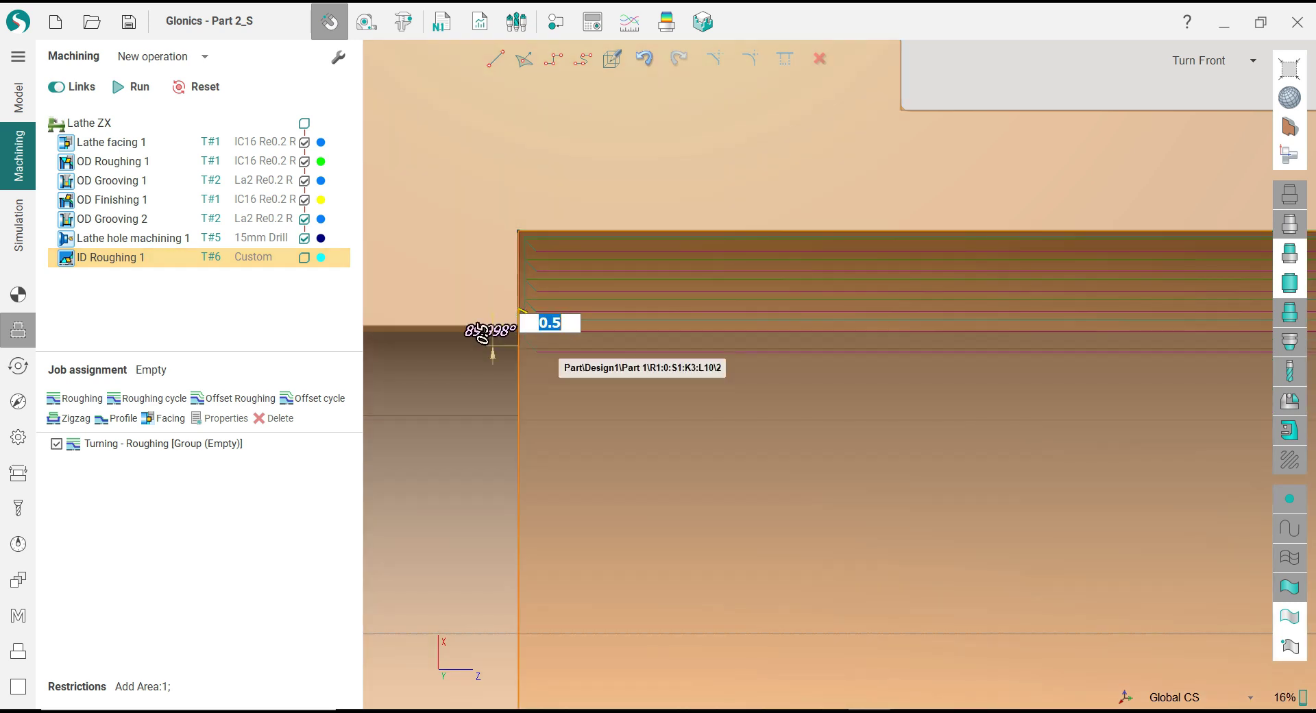
Step: Move the contour's end point about 0.5 mm into the bore and set the extension's angle to 45°
scroll(518, 359, up, 3)
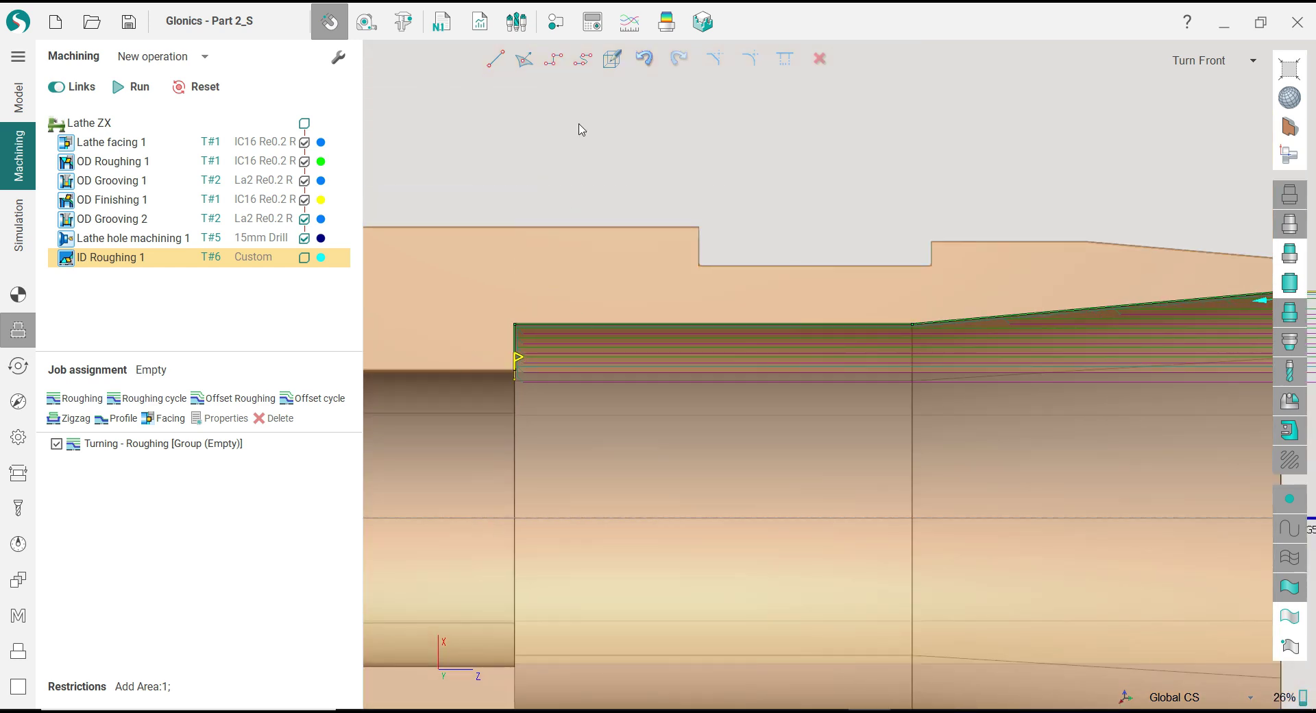
scroll(520, 374, up, 3)
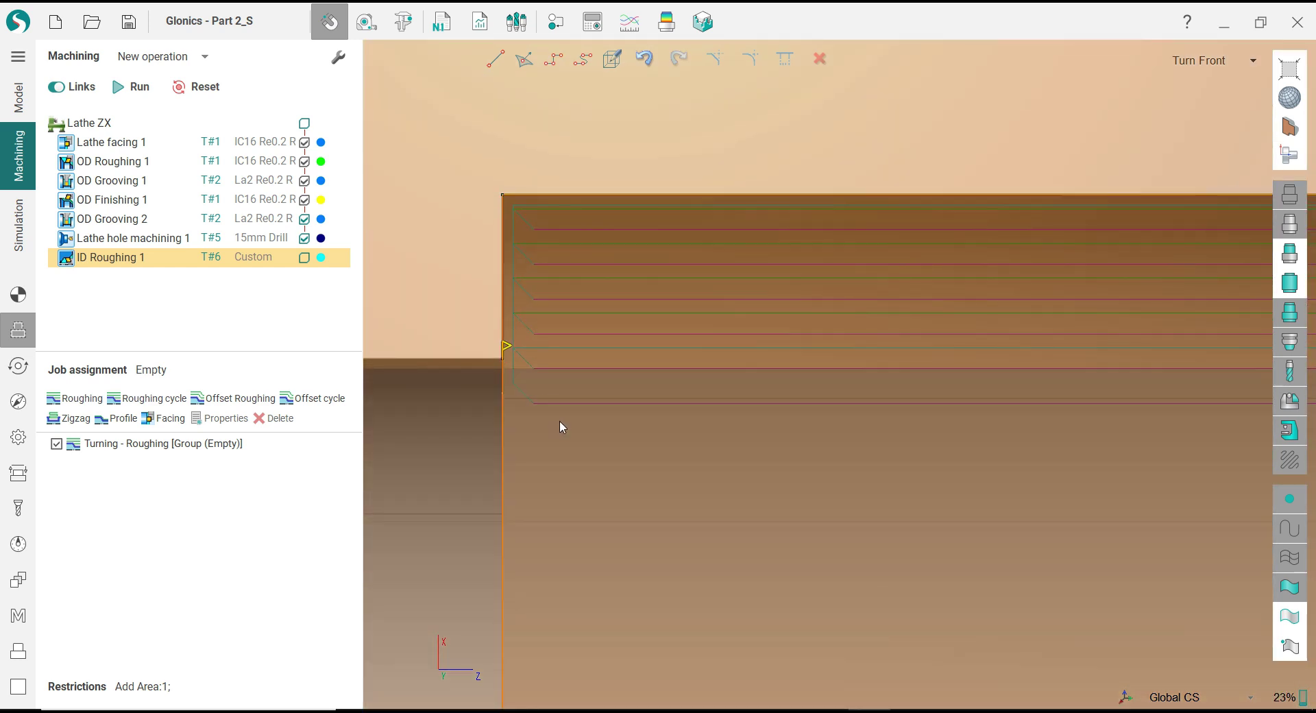
mouse_move(503, 397)
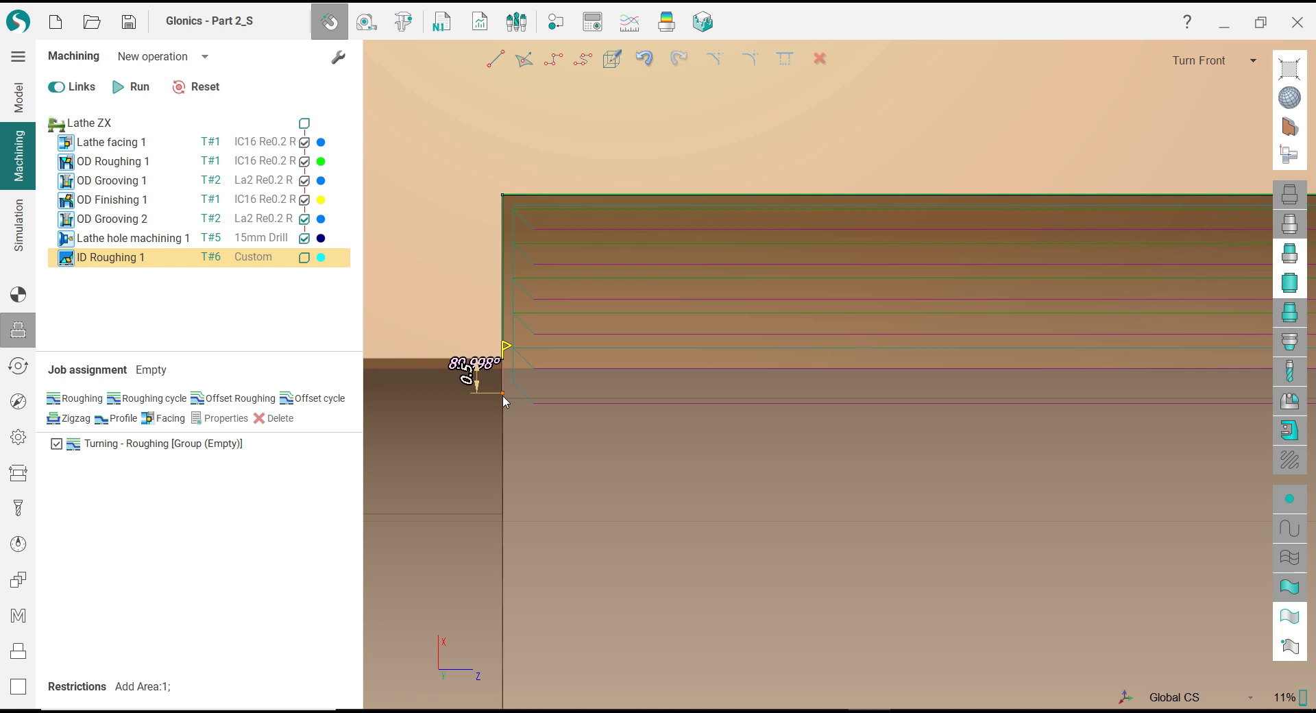
drag(503, 396, 541, 399)
click(544, 376)
text(45)
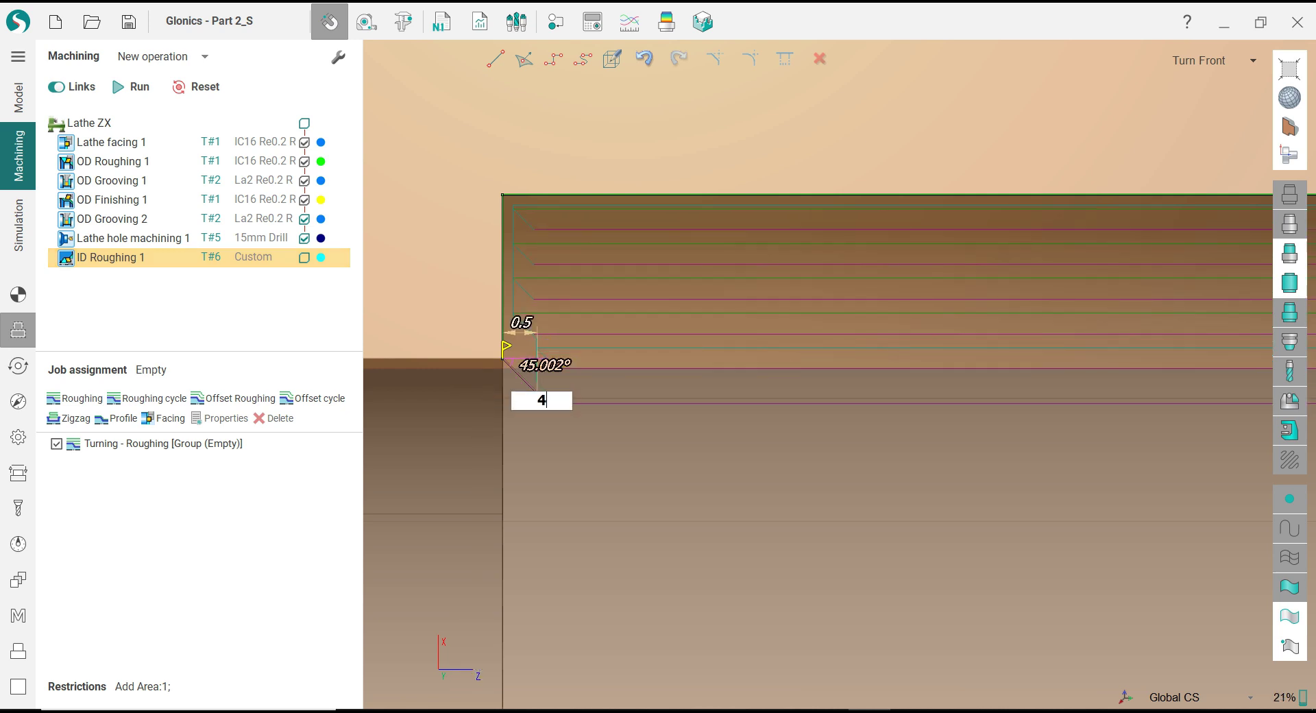
key(Return)
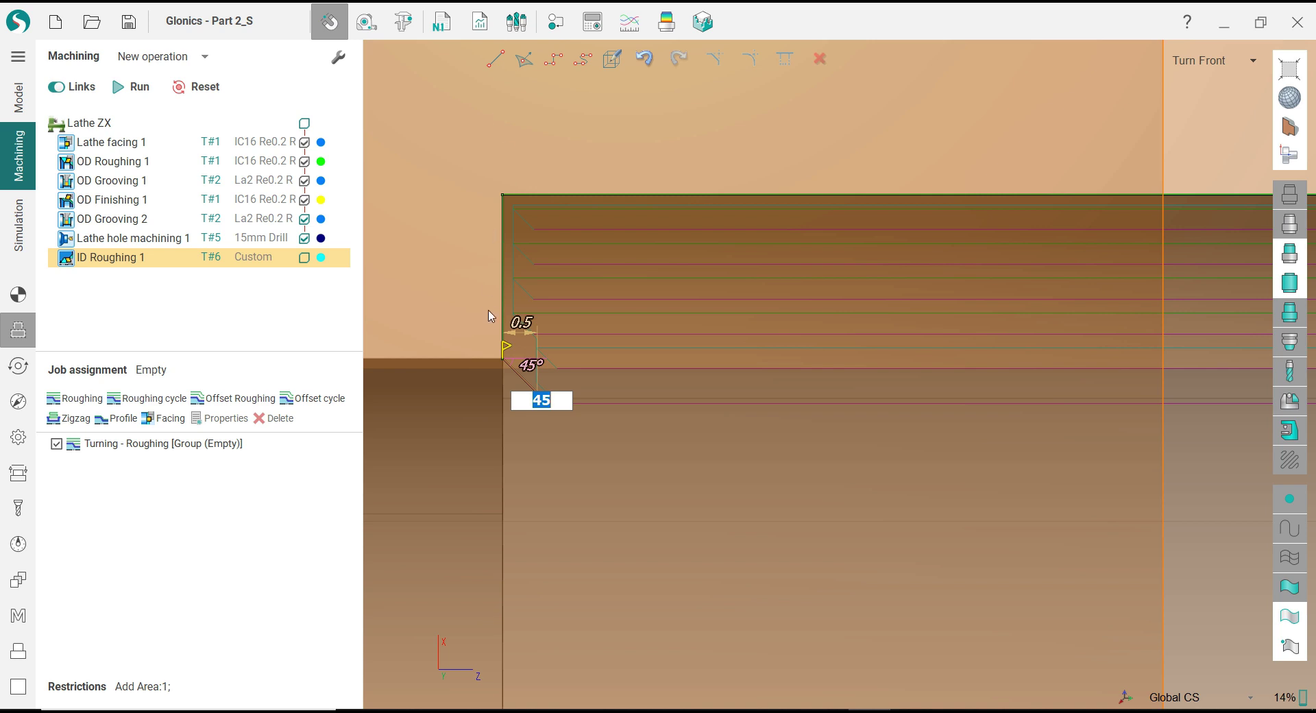
scroll(687, 361, up, 1)
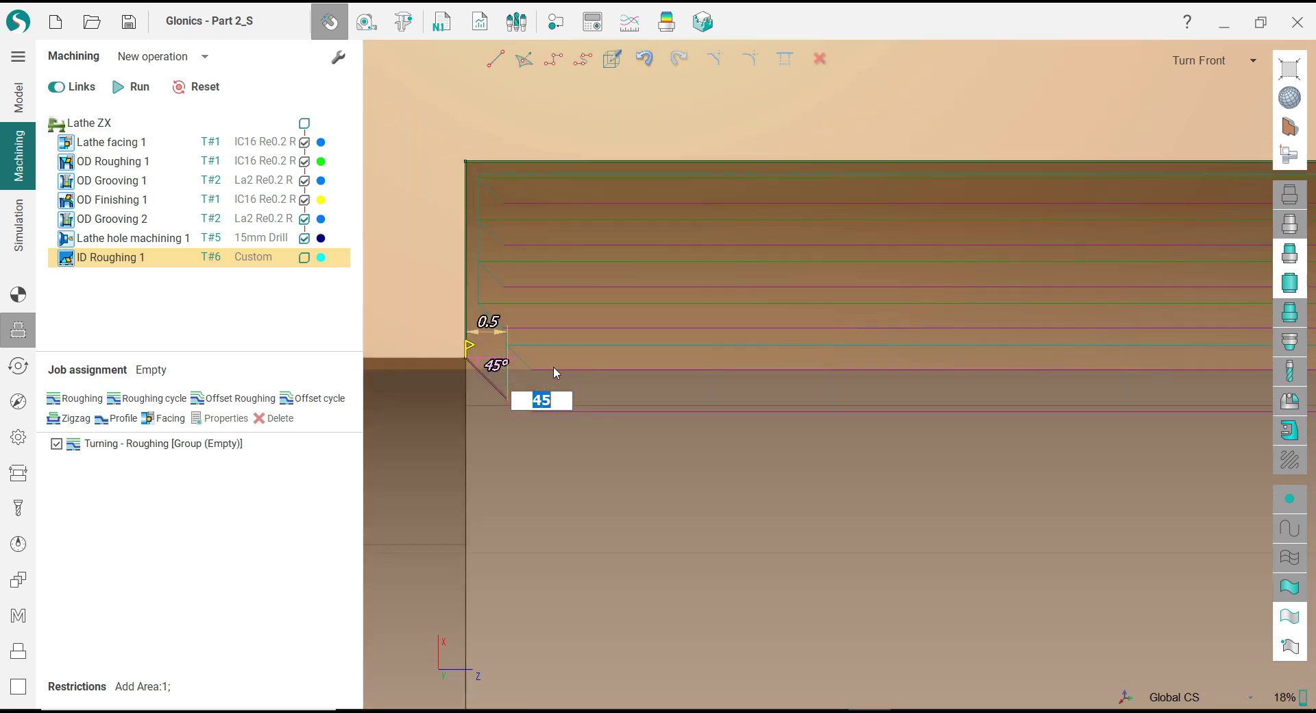
Step: Recalculate the ID roughing toolpath, inspect it at the internal shoulder and restore the whole-part Turn Front view
click(134, 96)
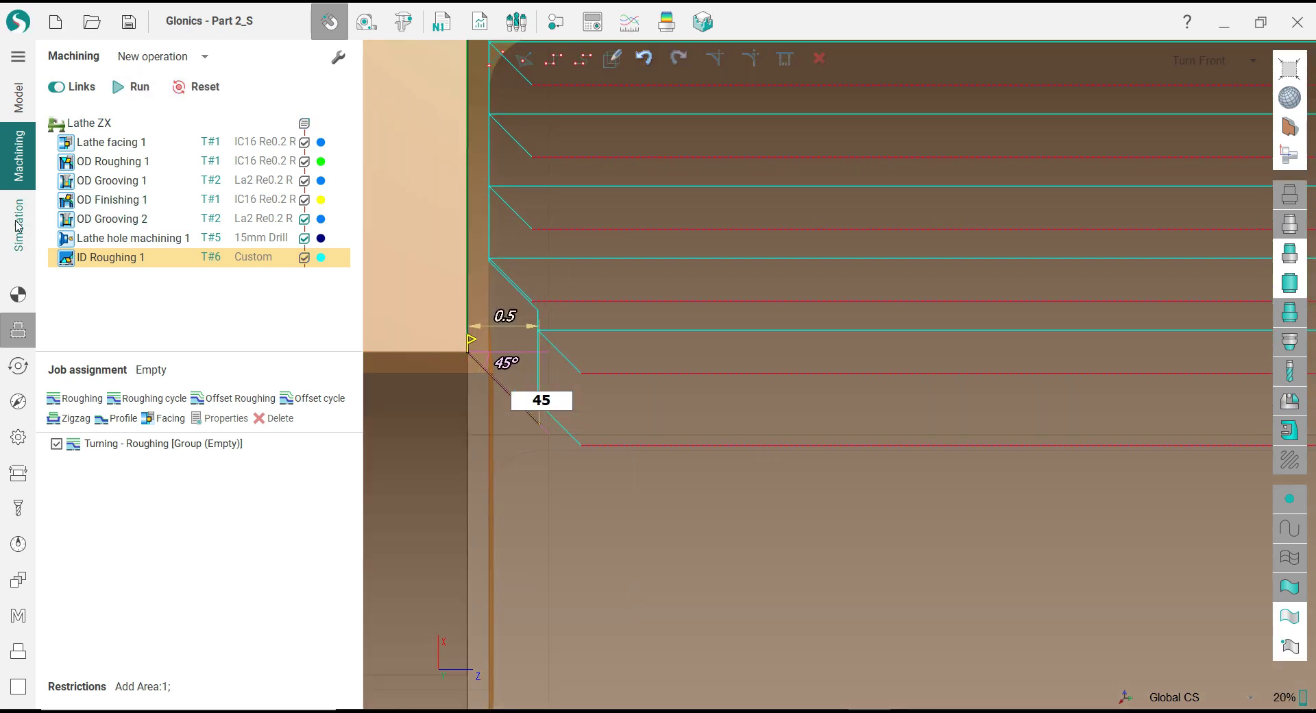
scroll(582, 302, down, 3)
middle_drag(582, 301, 590, 346)
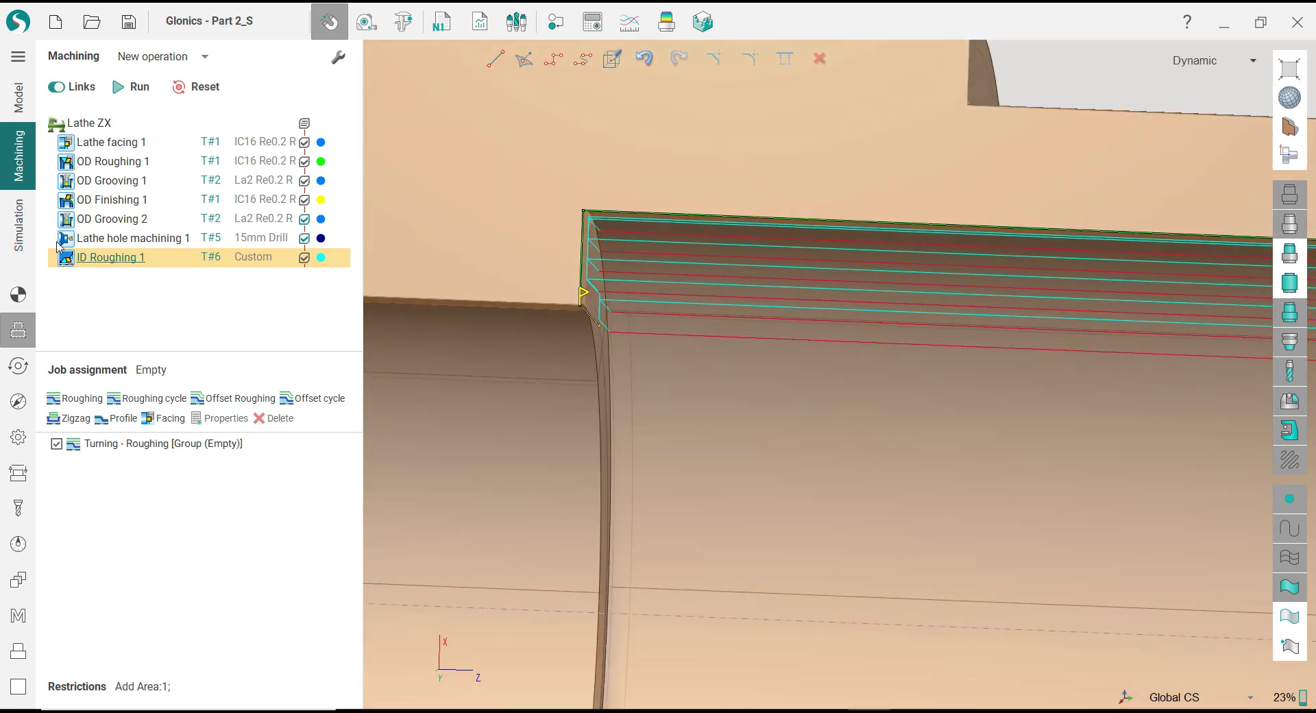
click(1289, 154)
click(1215, 162)
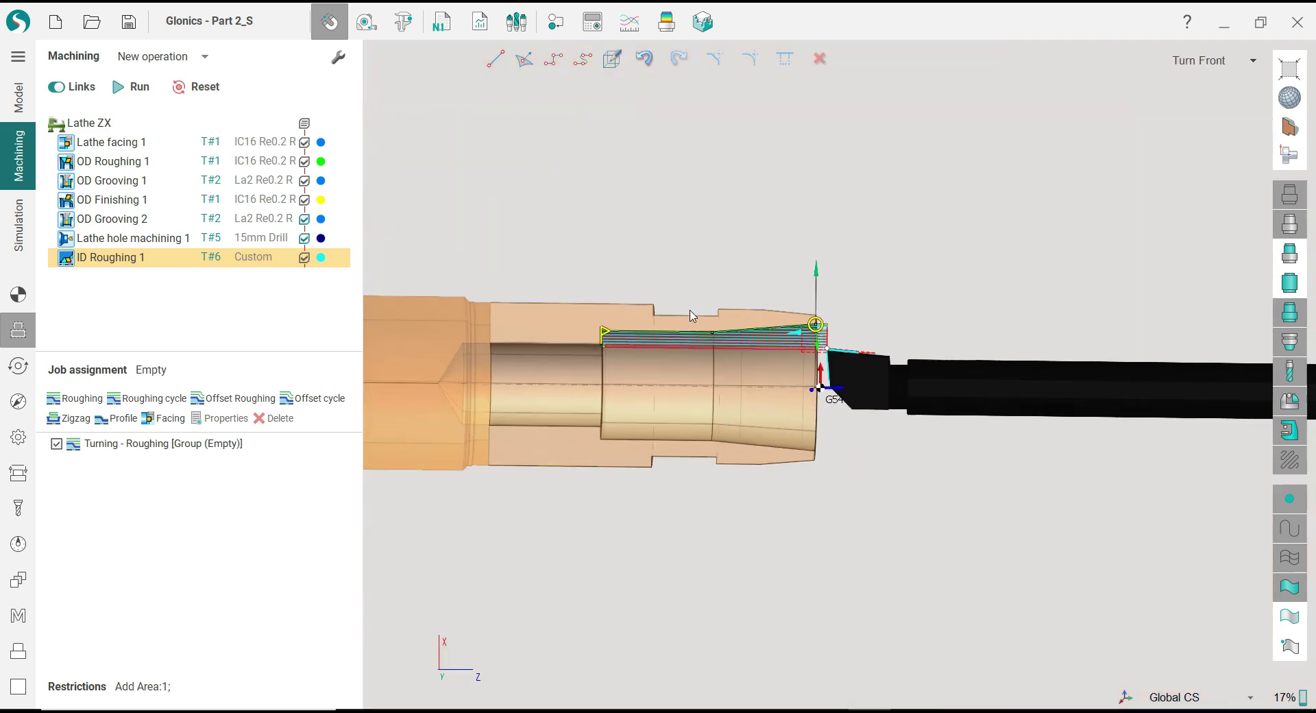
Step: Simulate the recalculated ID roughing and examine the first passes through the drilled bore
click(20, 240)
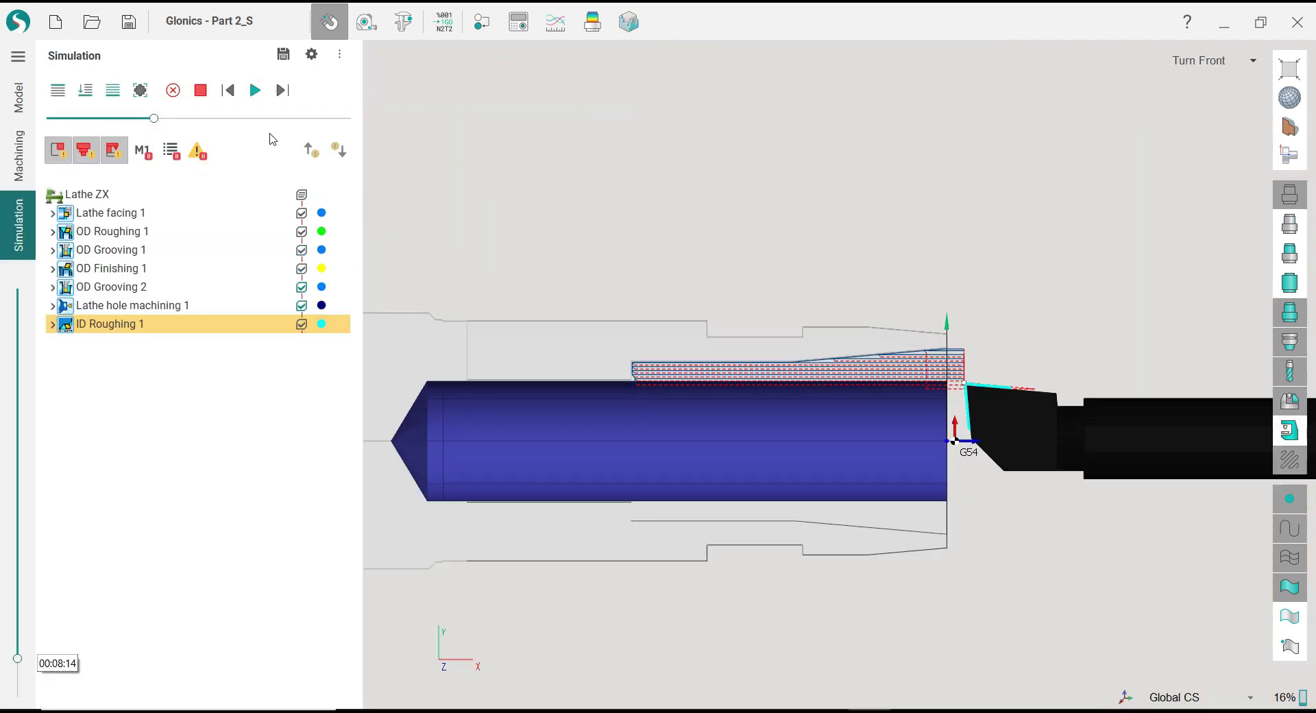
click(255, 90)
scroll(637, 308, up, 3)
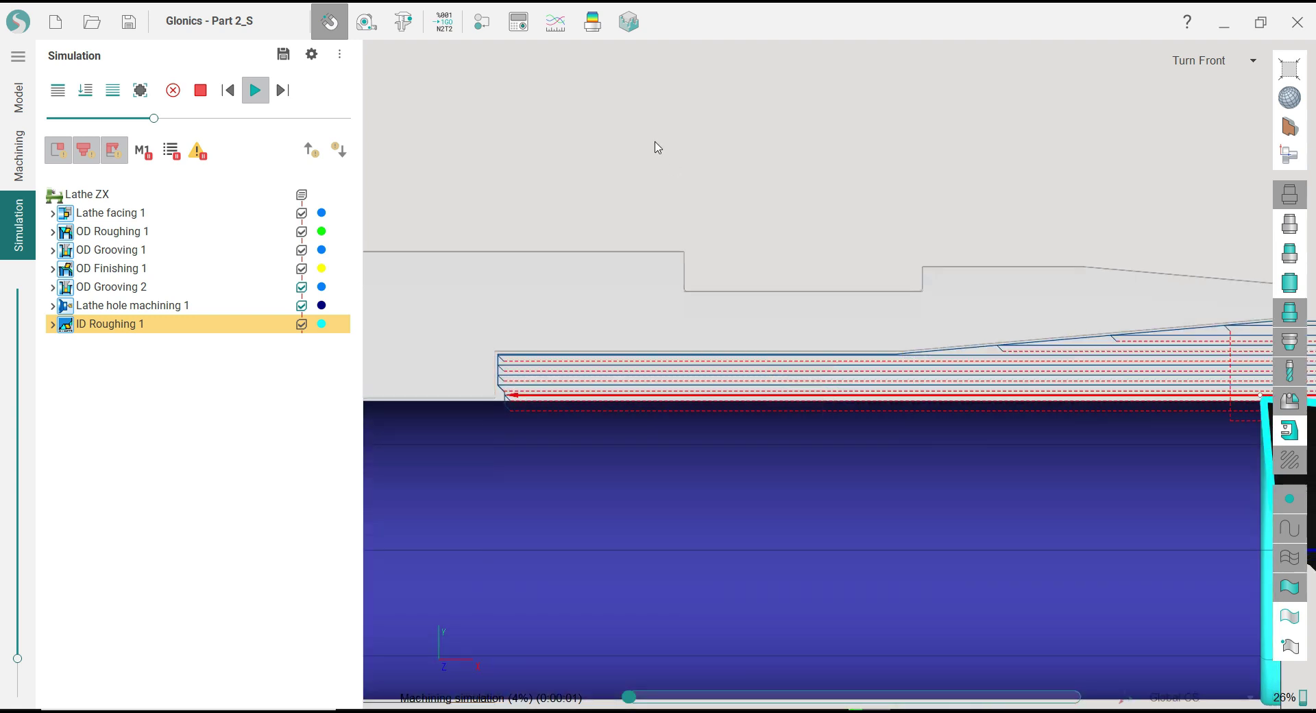
scroll(599, 161, down, 1)
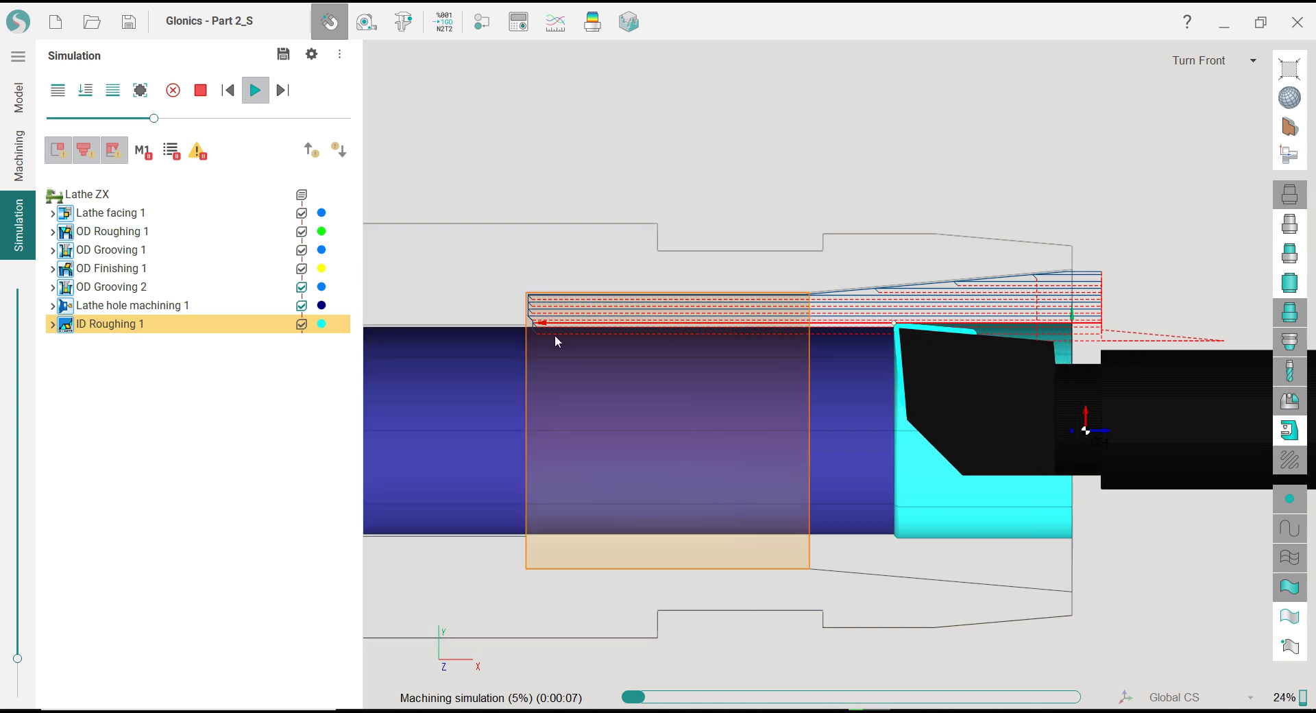
Step: Set the length of the contour's end extension at the internal shoulder to 0.6 mm and recalculate the ID roughing toolpath
click(19, 155)
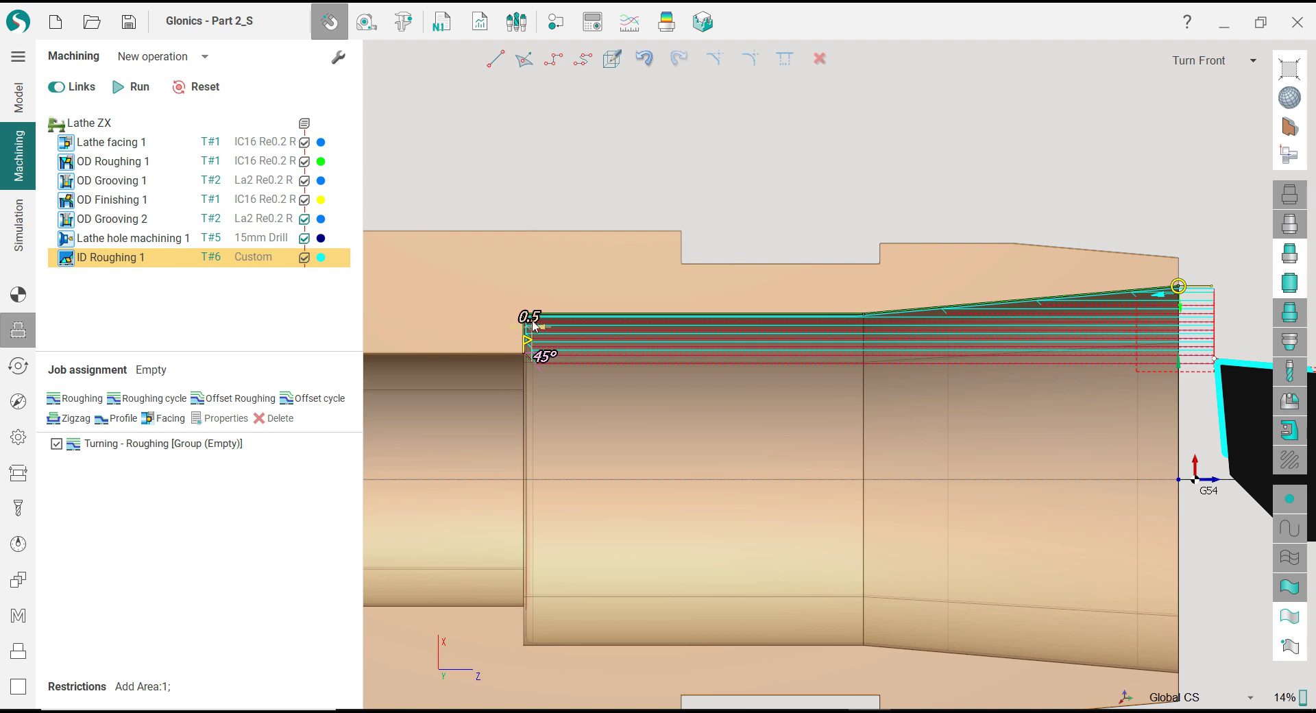
double_click(535, 319)
text(0)
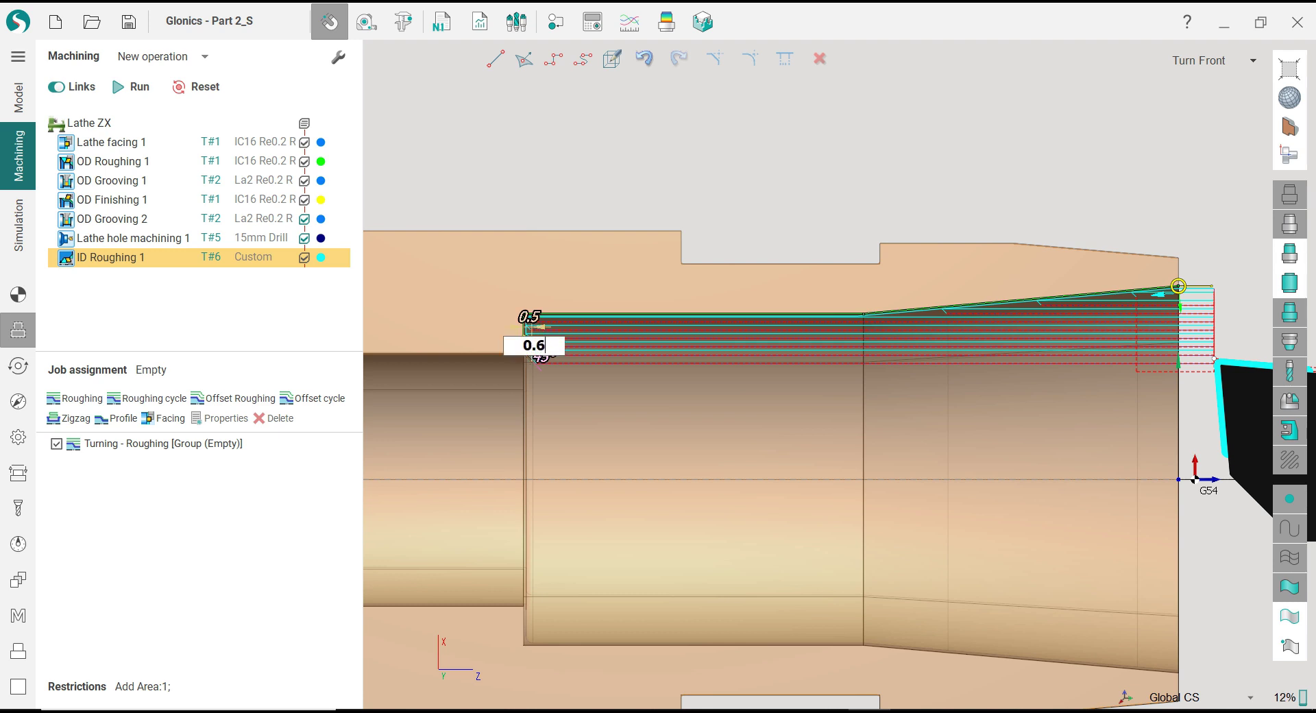
text(.6)
key(Return)
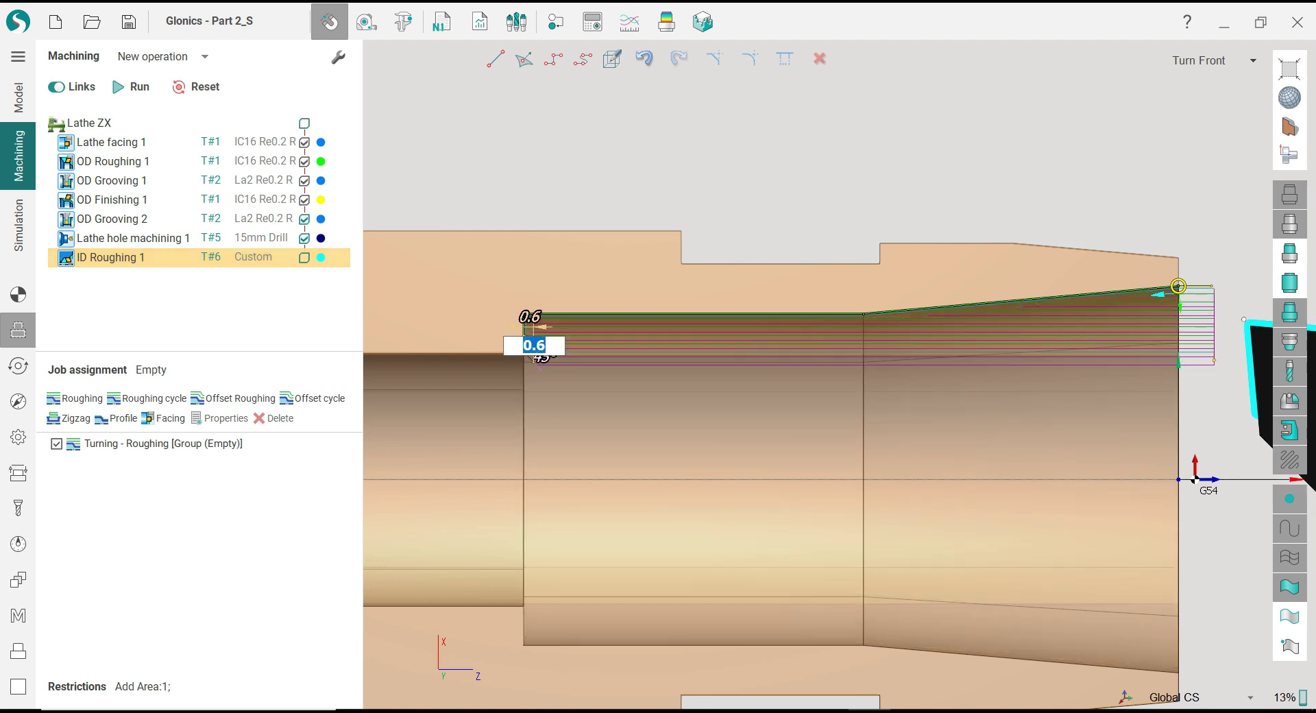
click(130, 88)
Step: Simulate the recalculated ID roughing at a faster playback speed and examine the cuts up close at the bore's internal shoulder
click(18, 225)
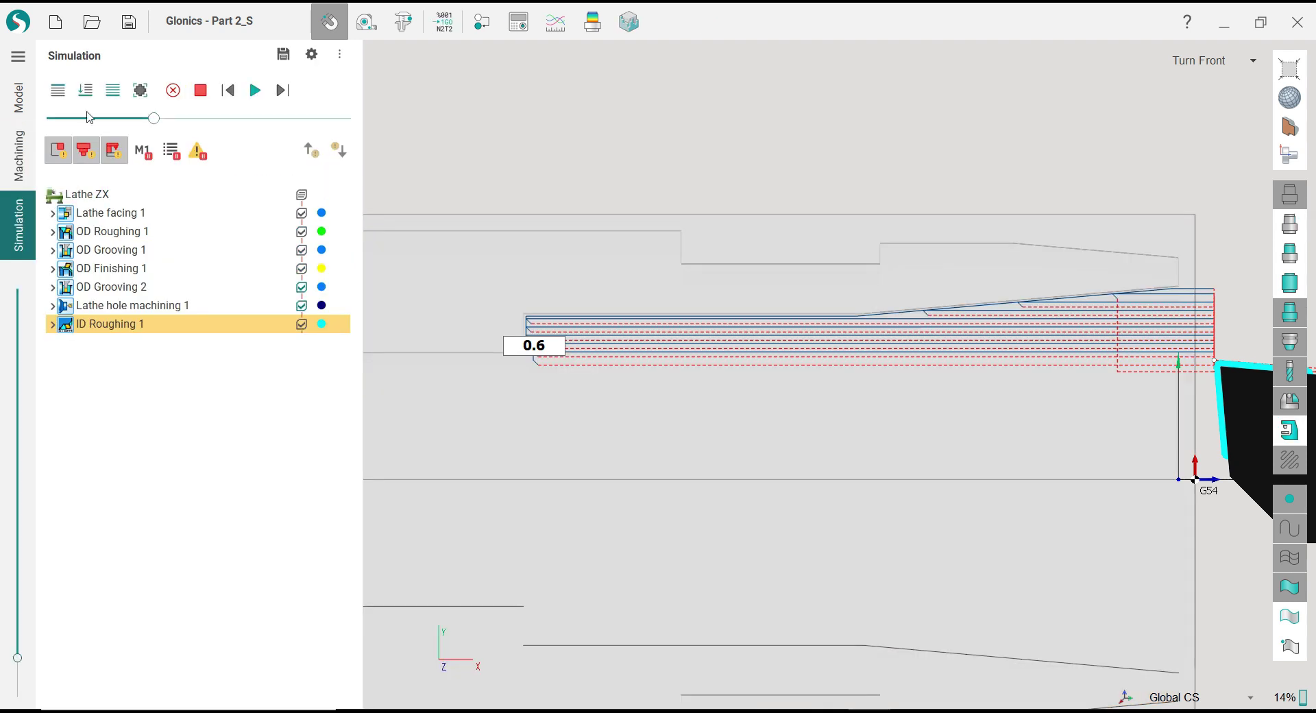
click(139, 93)
click(255, 90)
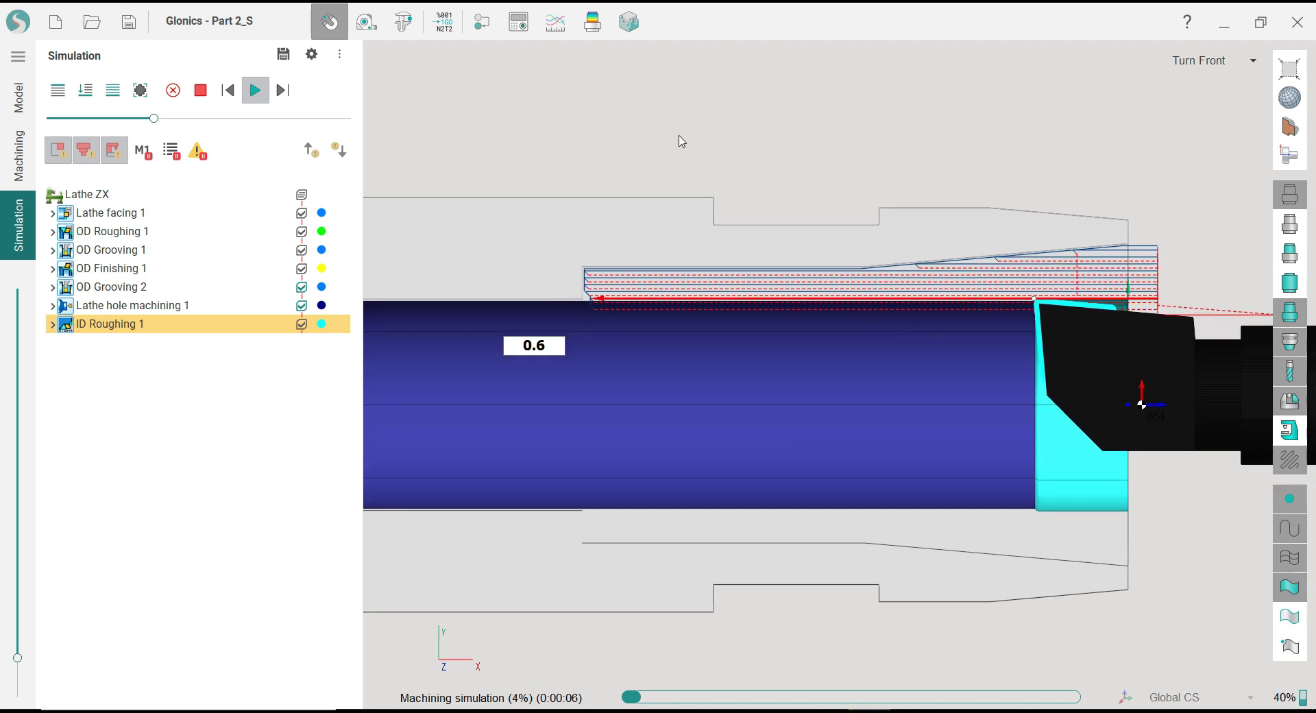
drag(159, 122, 201, 122)
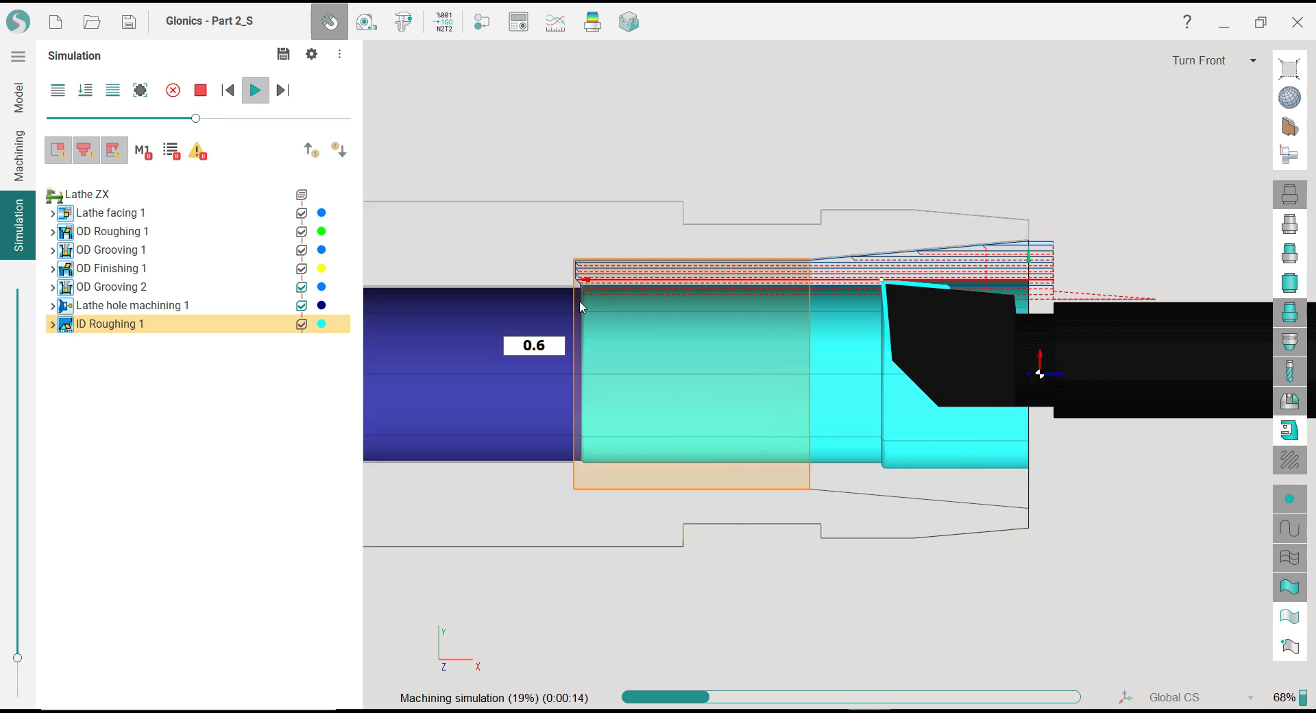
scroll(579, 298, up, 5)
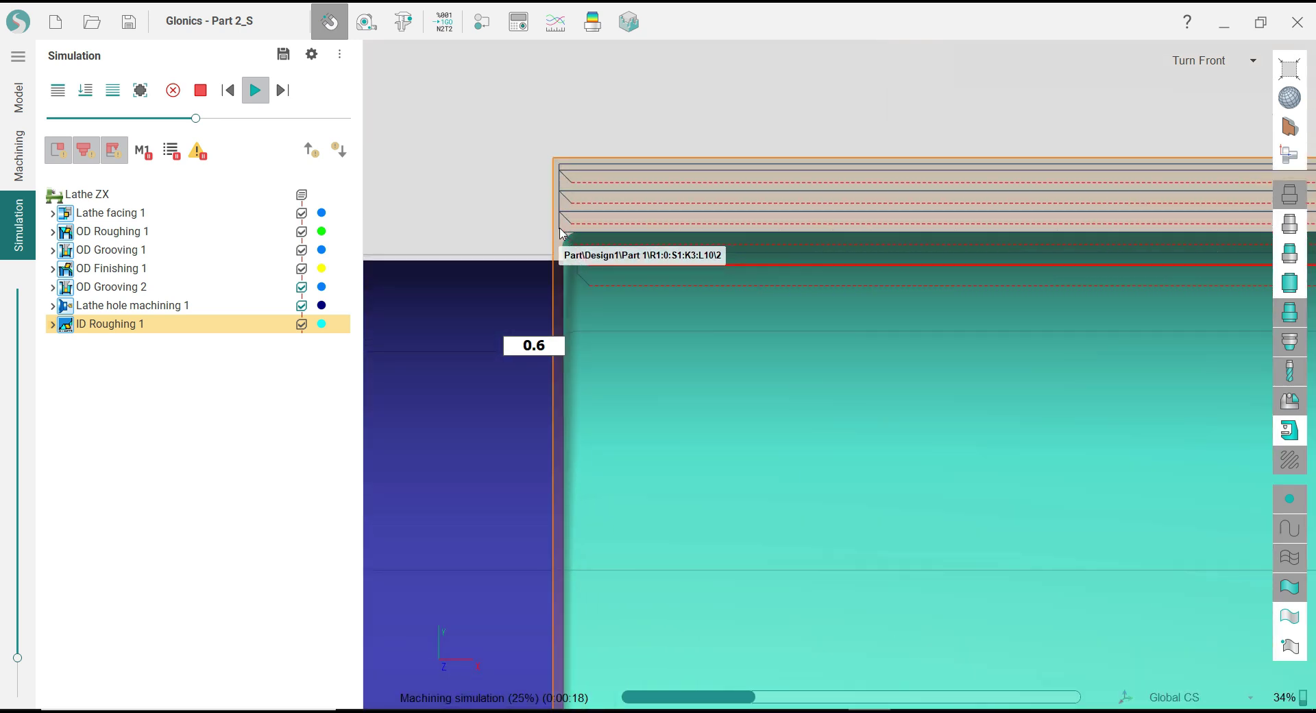
scroll(541, 259, down, 3)
scroll(595, 332, down, 2)
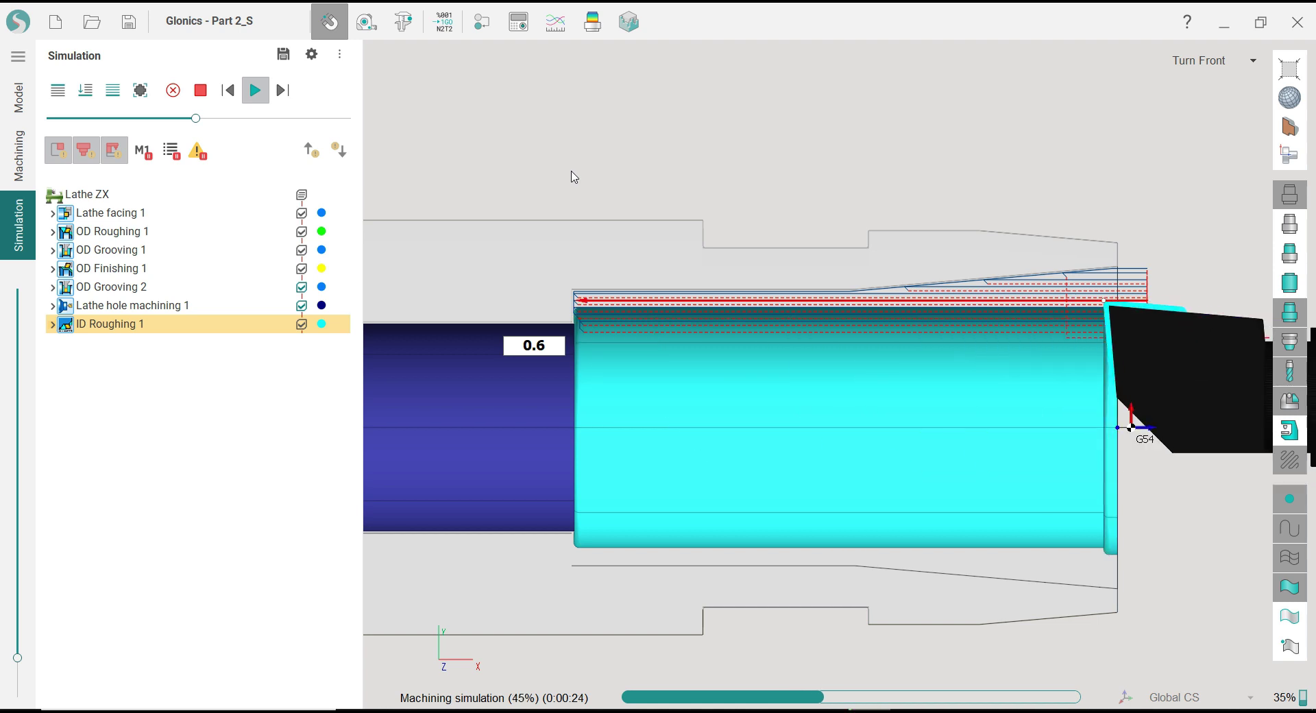
Step: Review the ID Roughing 1 simulation, return to machining setup and add an ID Finishing lathe operation
scroll(574, 319, up, 3)
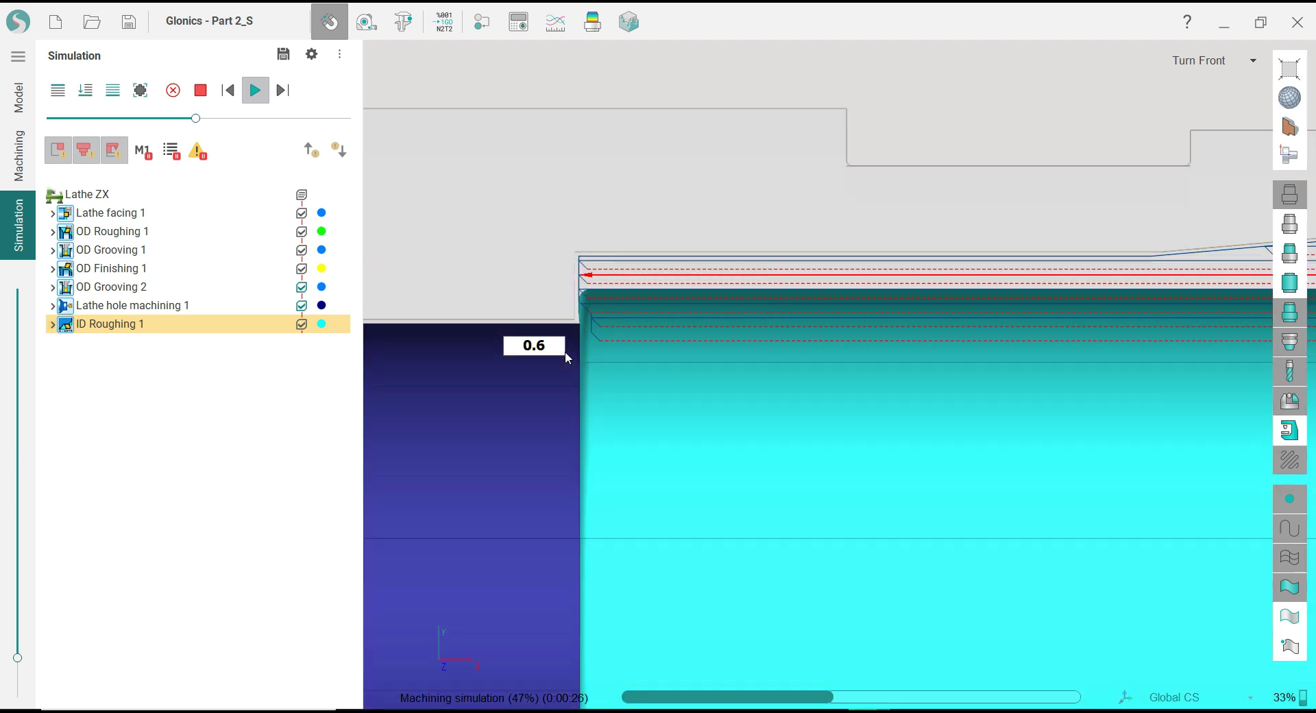
scroll(573, 244, down, 2)
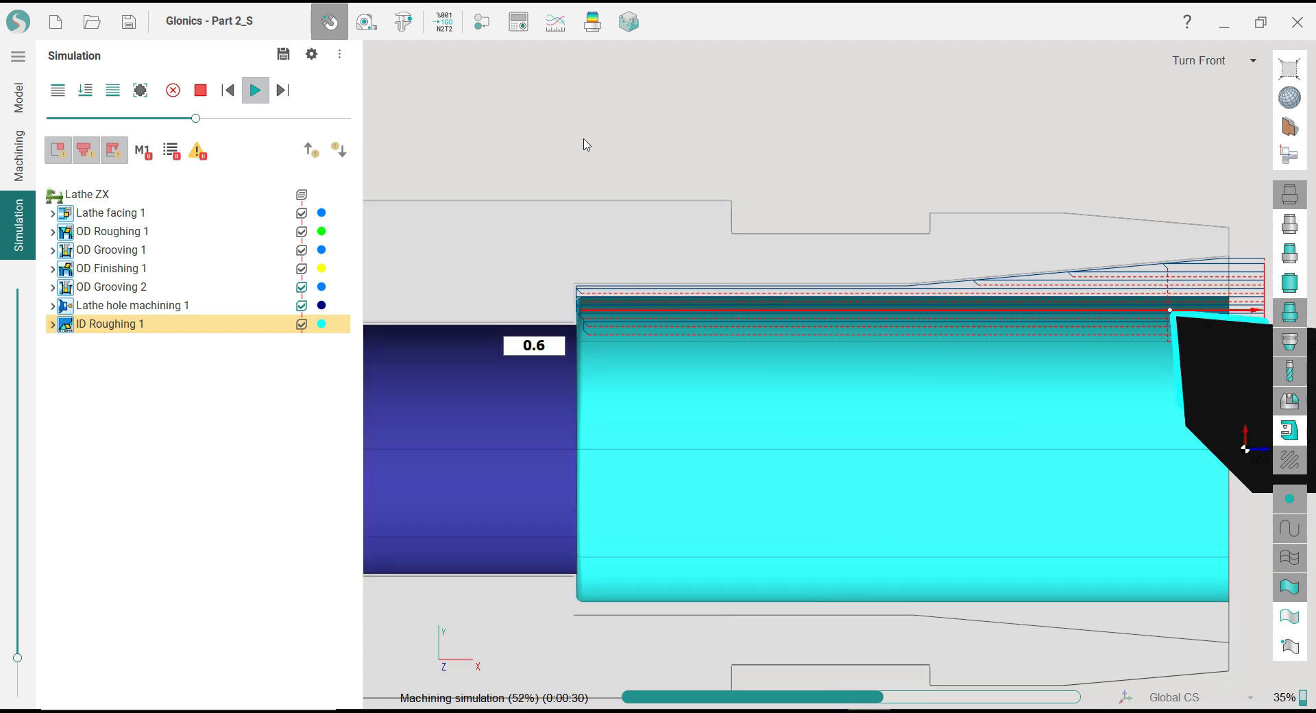
scroll(552, 162, down, 1)
scroll(552, 162, down, 1)
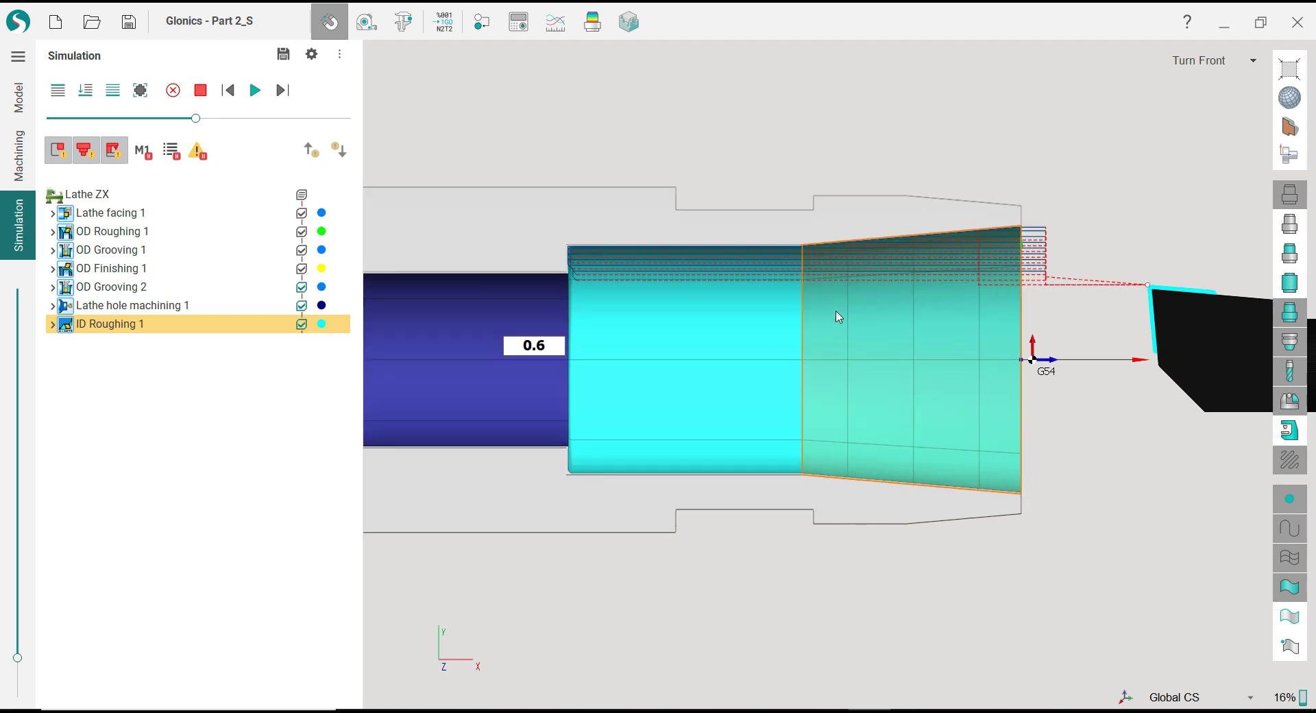
scroll(726, 171, down, 5)
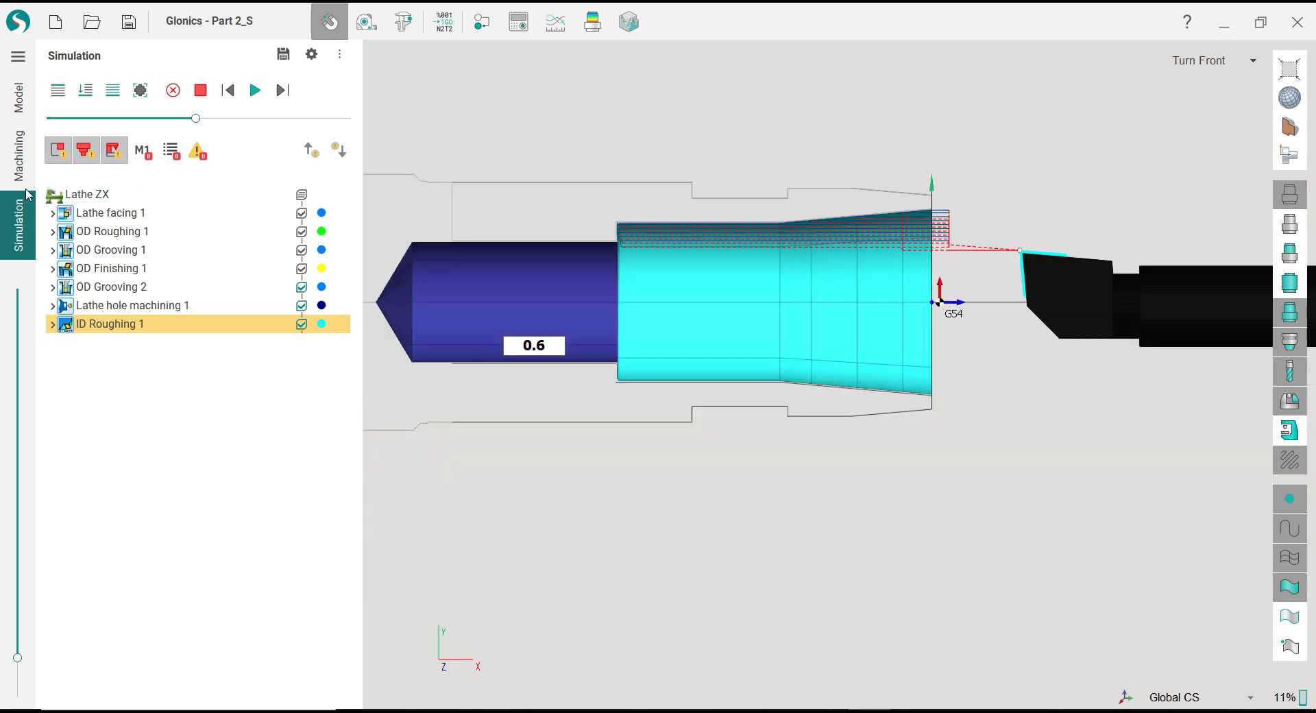
click(19, 157)
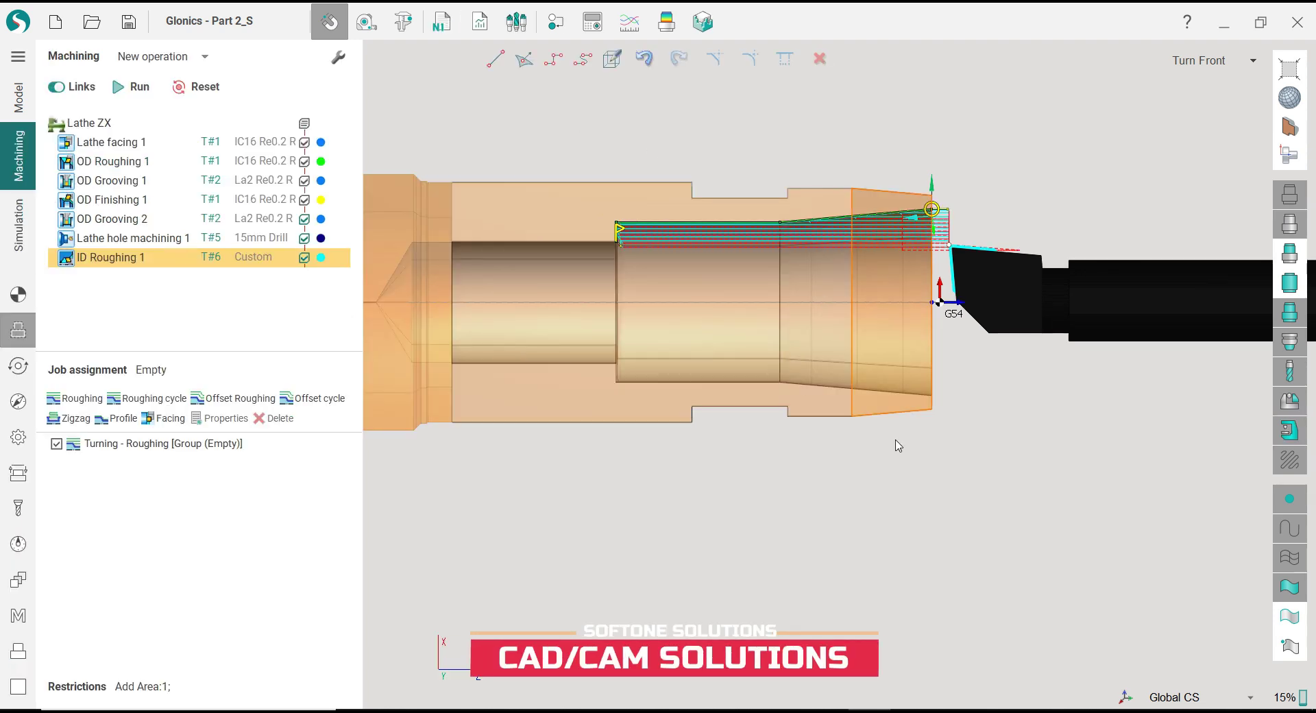
scroll(822, 340, up, 4)
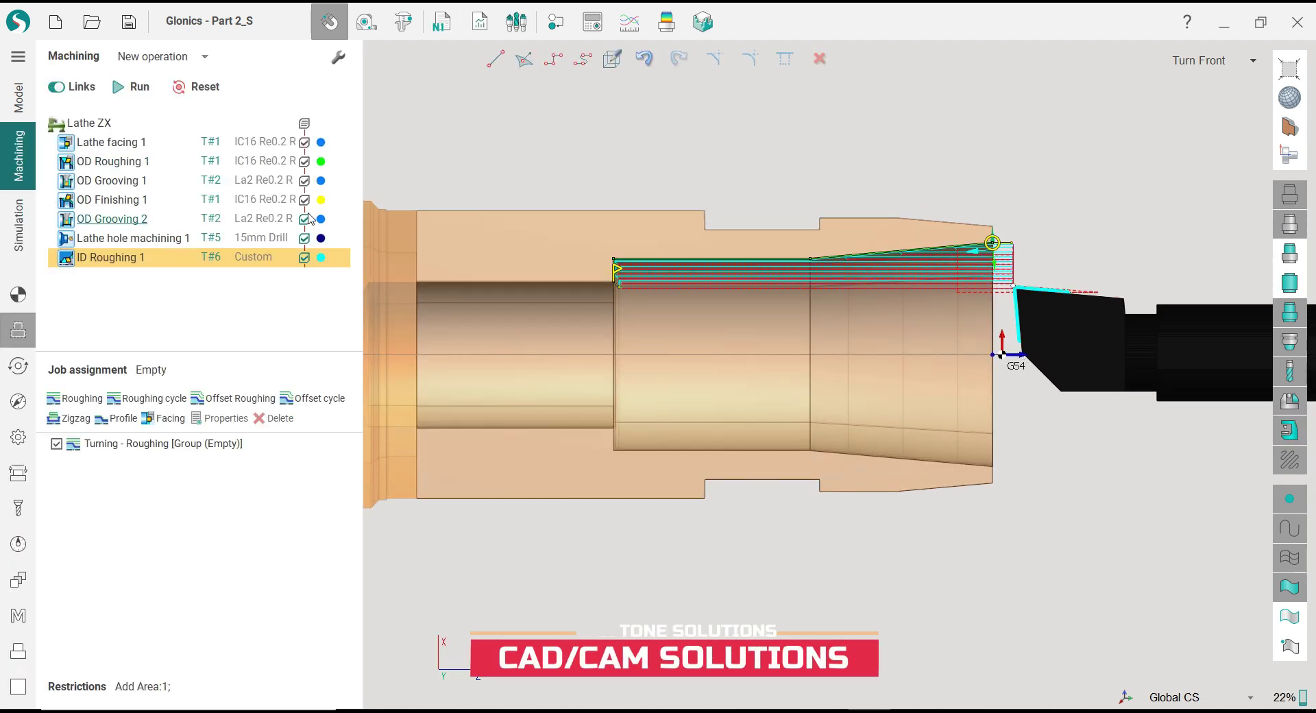
click(205, 56)
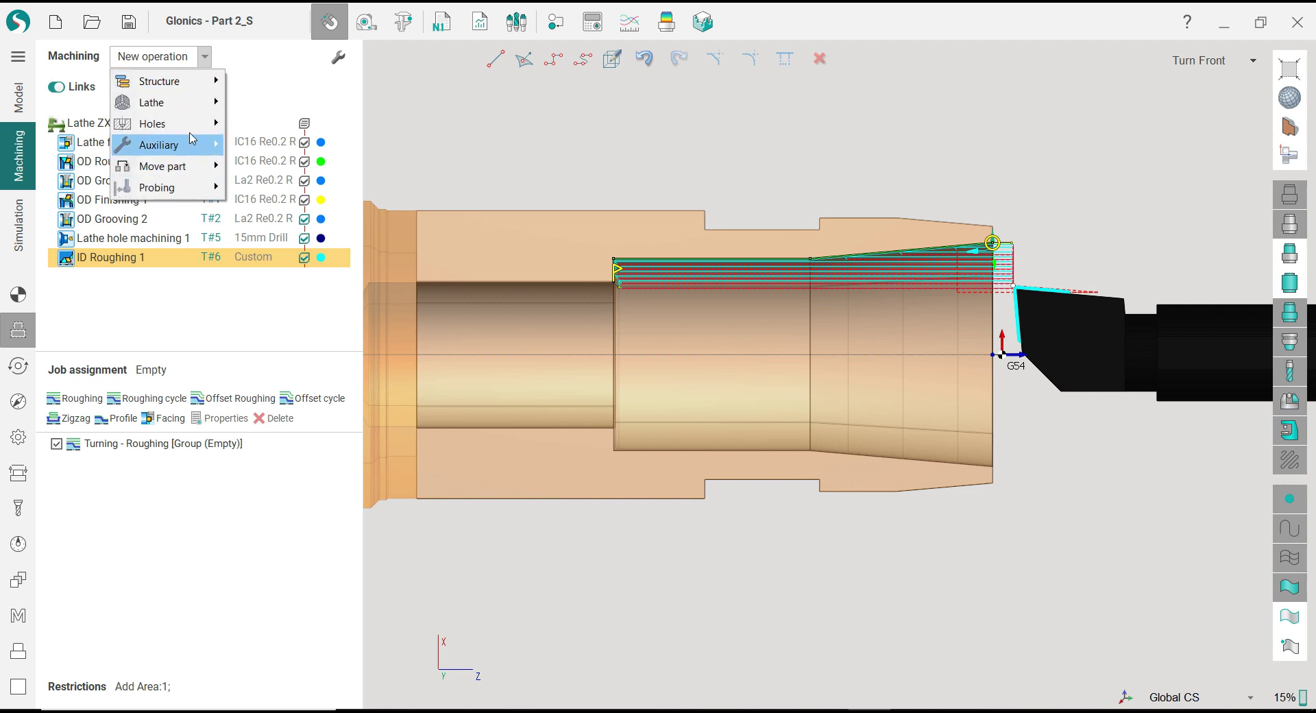
mouse_move(185, 115)
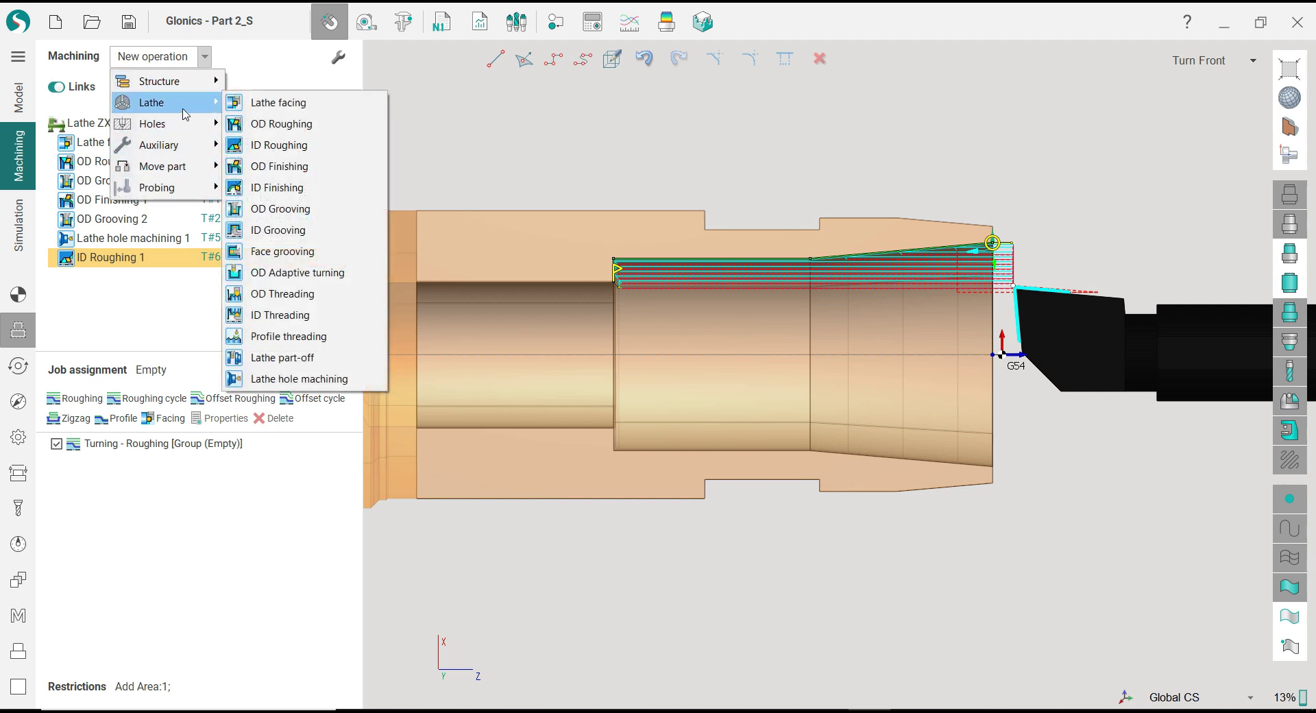
click(308, 195)
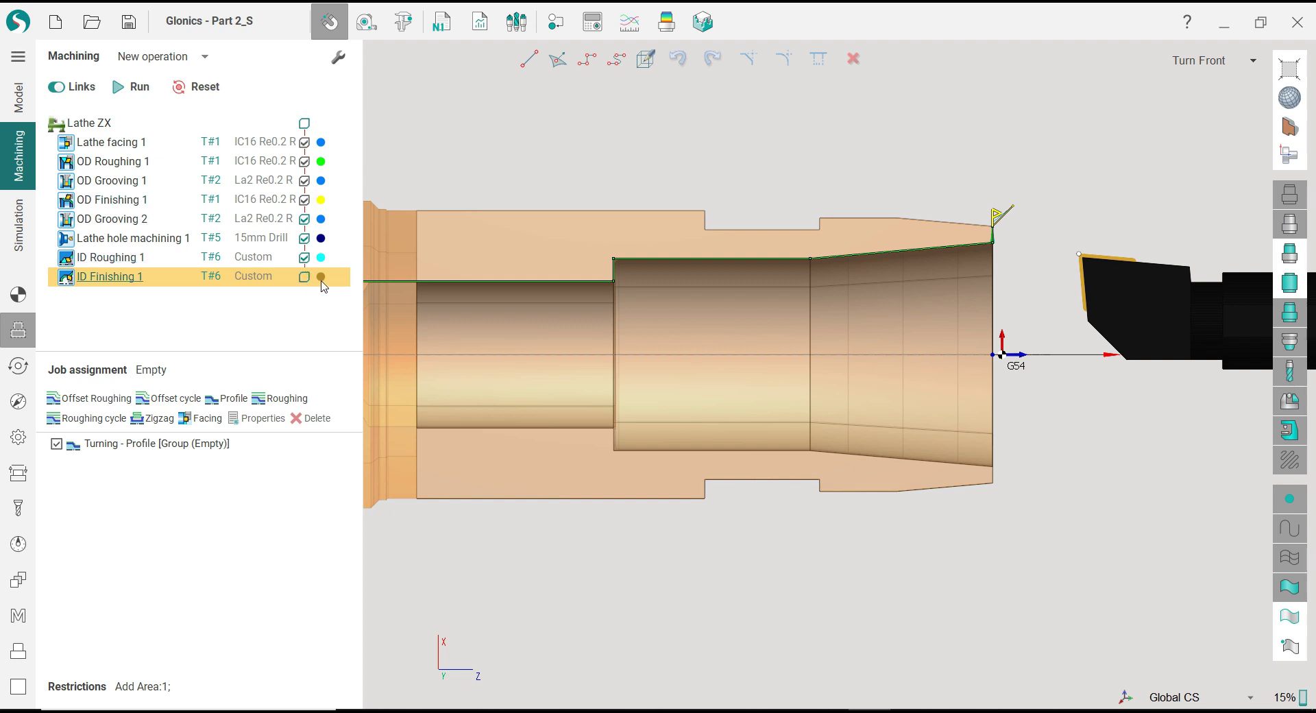
Step: Change the display color of the ID Finishing 1 operation to orange
click(321, 277)
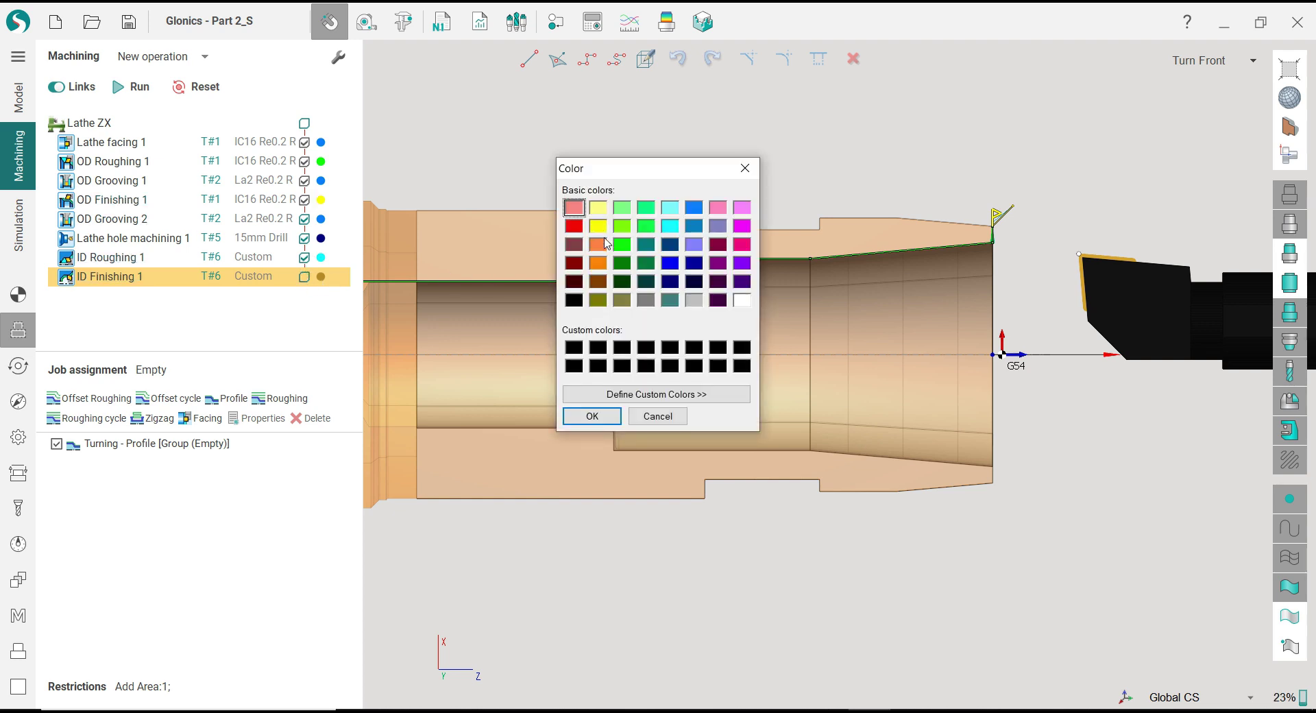
click(599, 264)
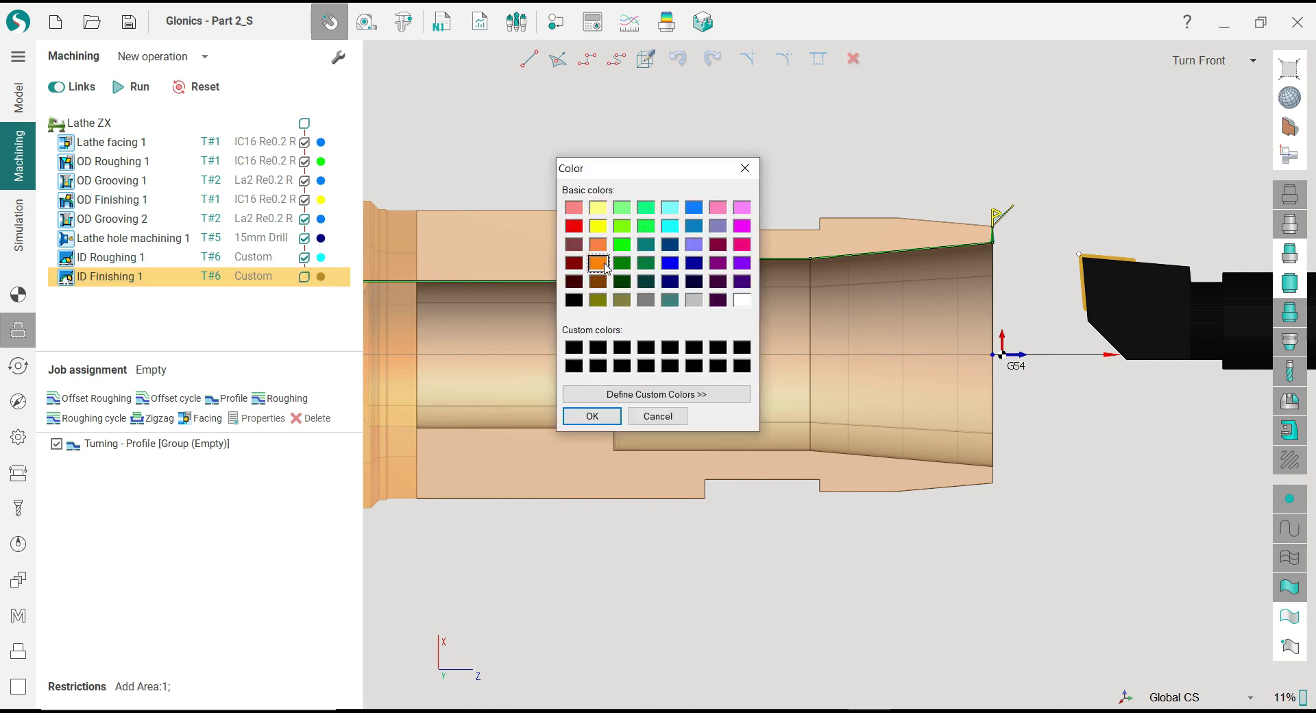
click(592, 416)
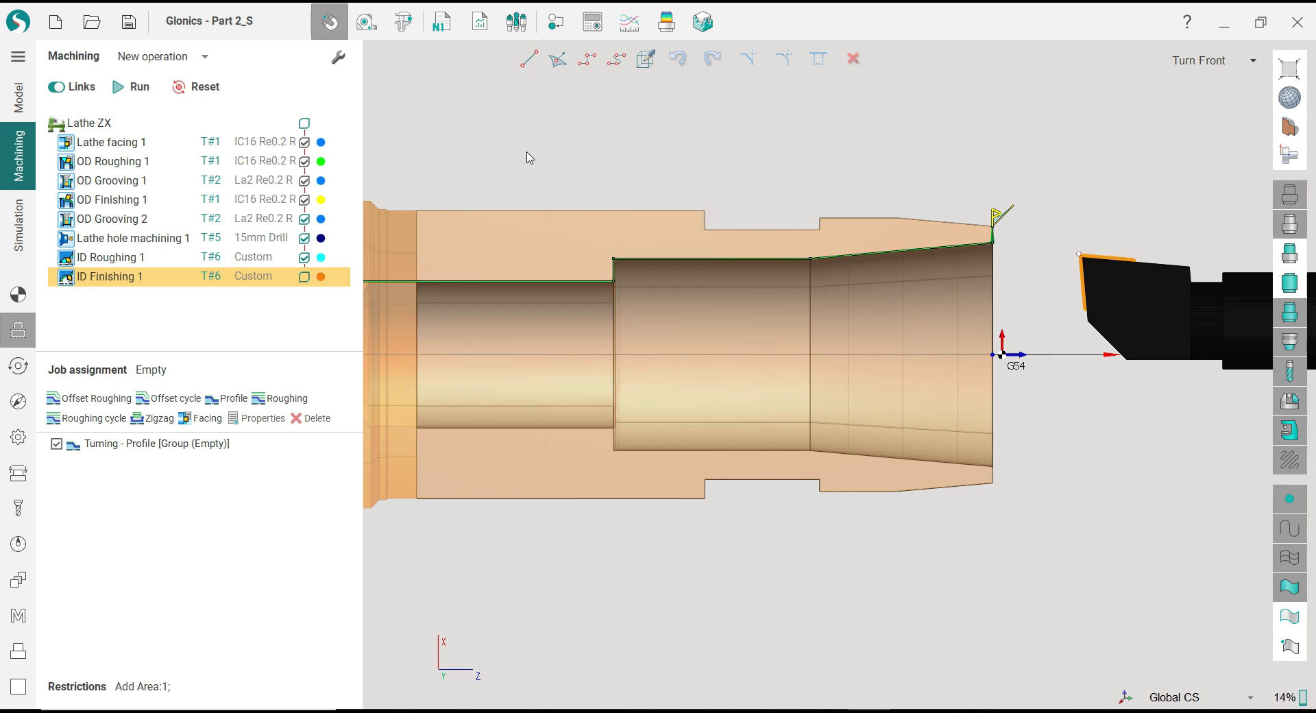
click(321, 277)
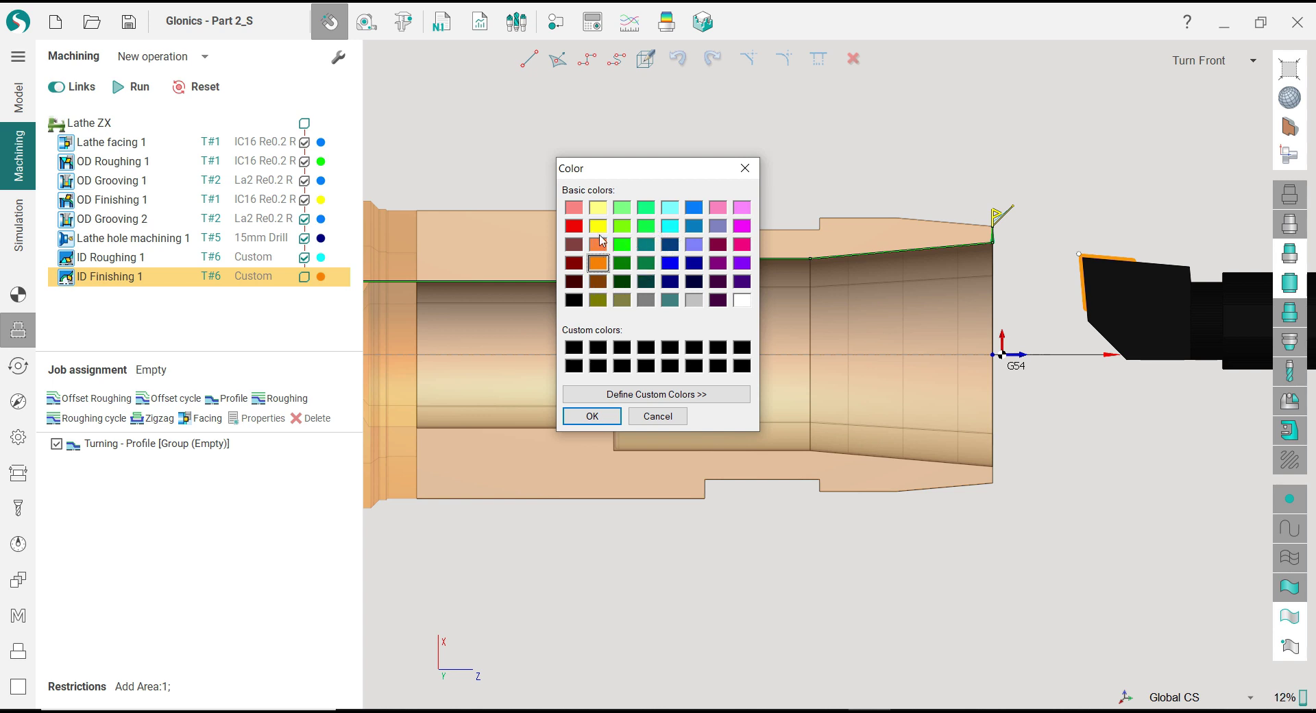
click(605, 416)
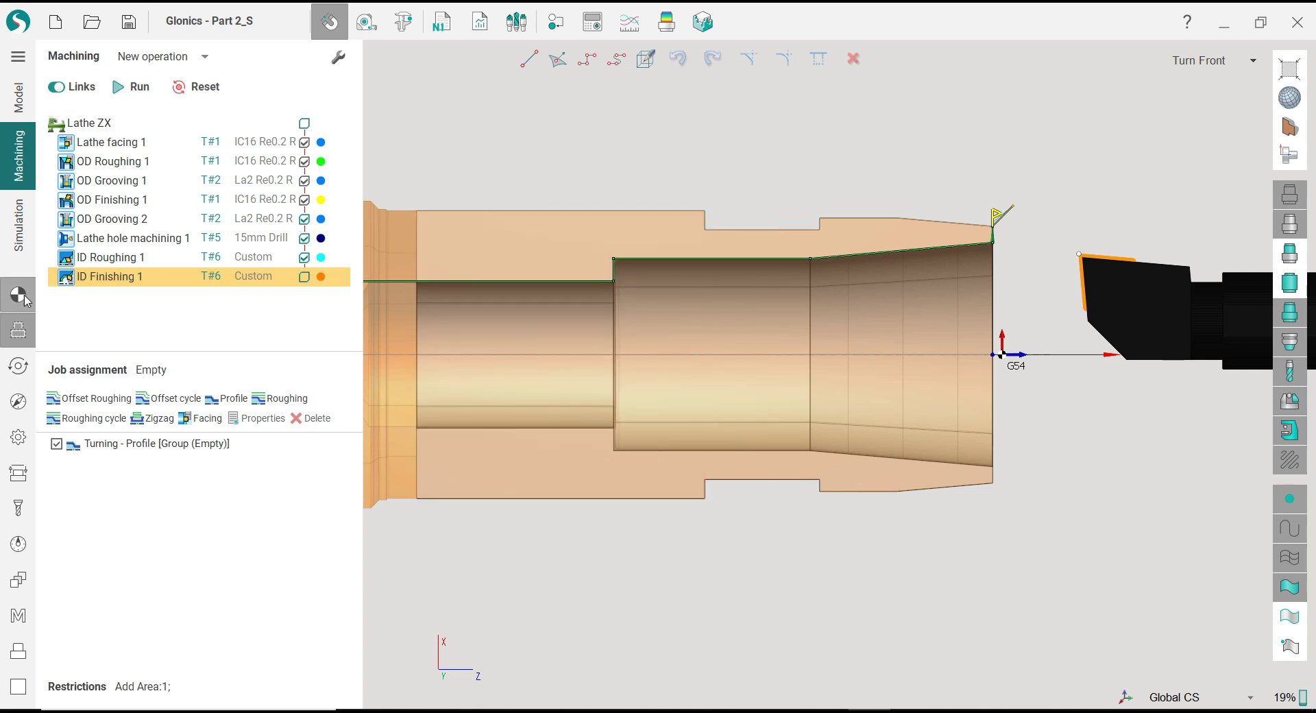
Step: Remove the short front-face segment from the ID Finishing 1 profile so it starts at the tapered bore's edge
scroll(978, 273, up, 3)
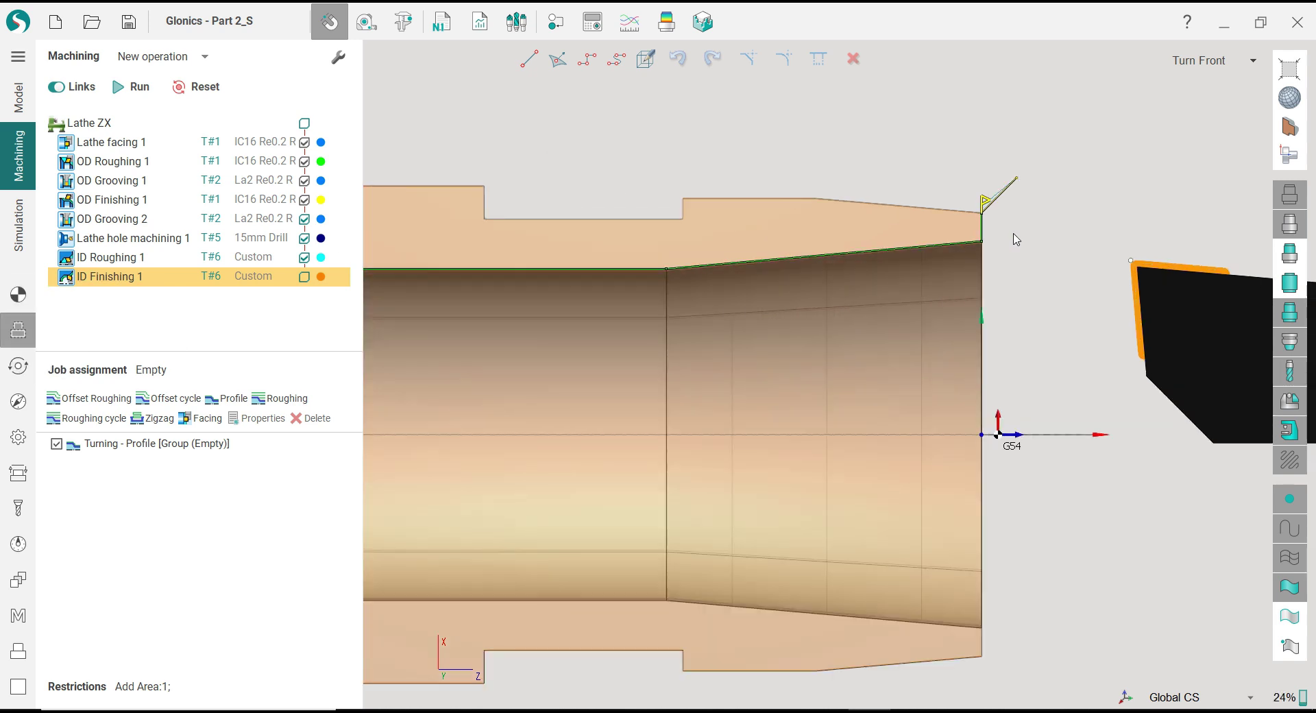
scroll(534, 268, down, 5)
click(534, 267)
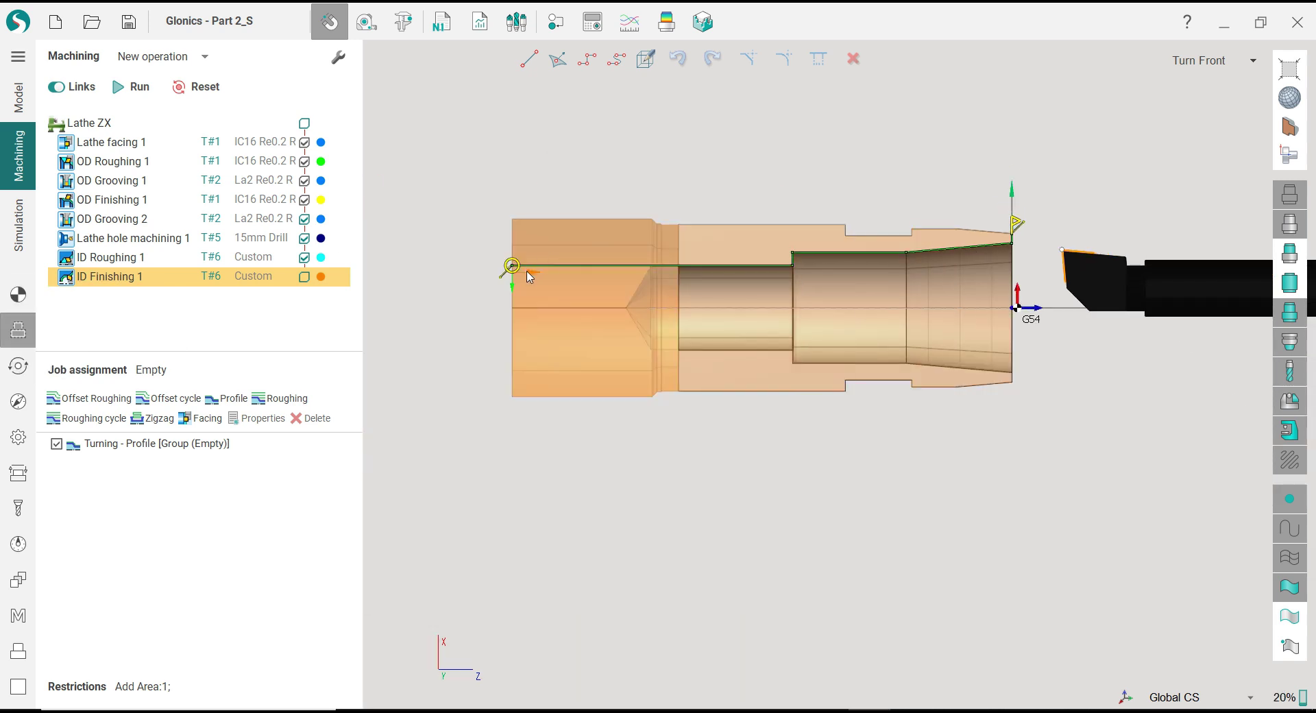
scroll(1035, 247, up, 2)
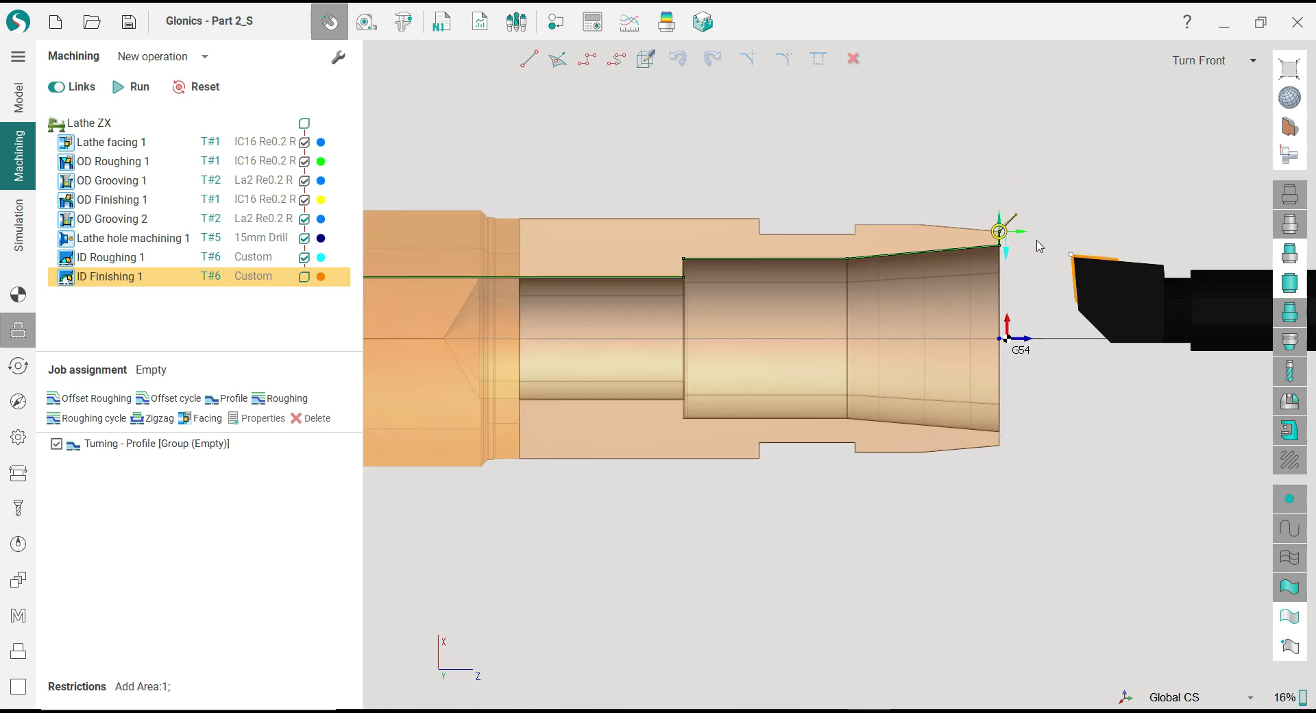
scroll(1018, 227, up, 3)
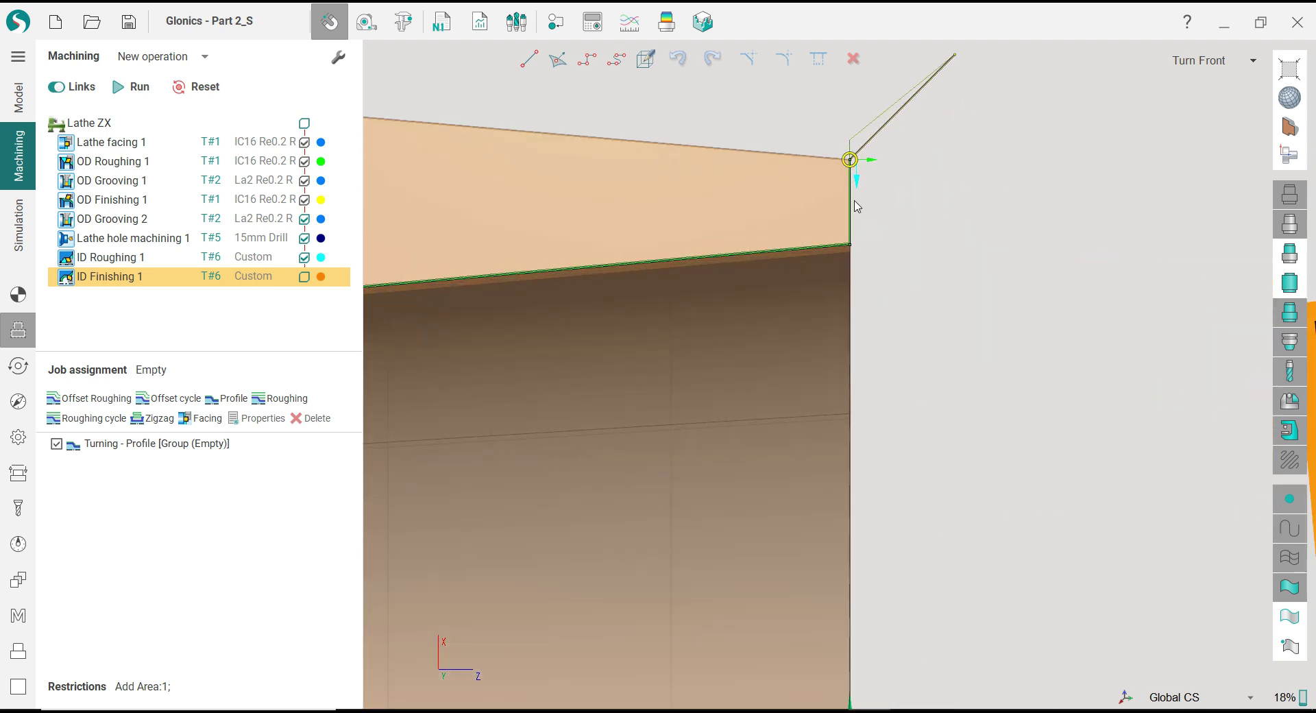
click(852, 205)
scroll(990, 270, down, 4)
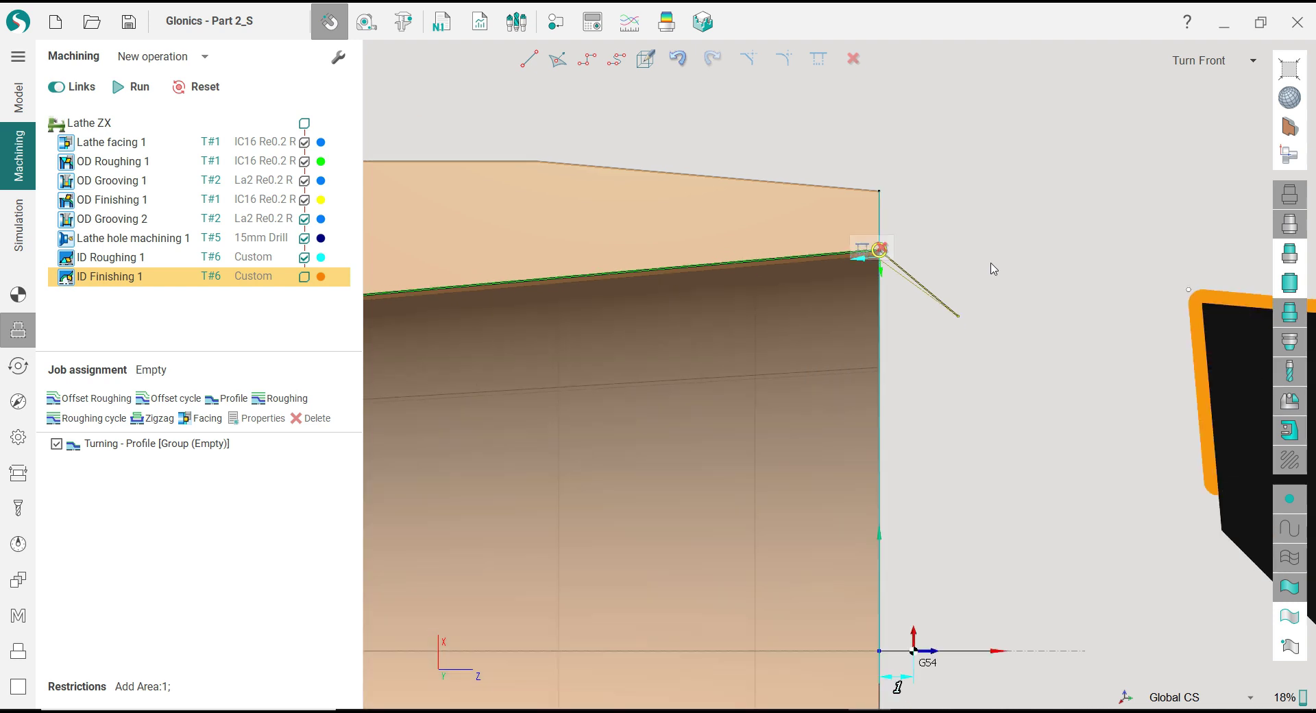
Step: Shorten the narrow-bore end of the finishing profile, trying an end distance of 63 before setting it to 64
scroll(1056, 272, down, 2)
scroll(786, 287, up, 2)
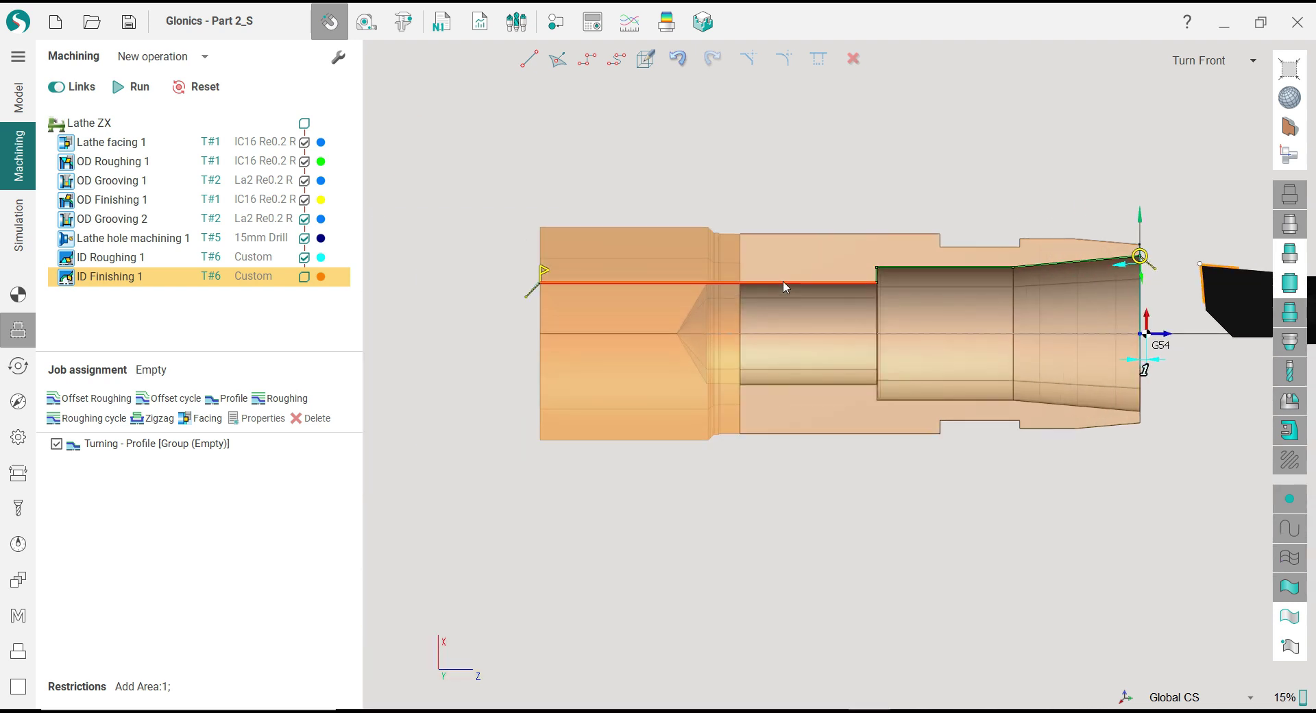
click(791, 285)
scroll(788, 176, up, 2)
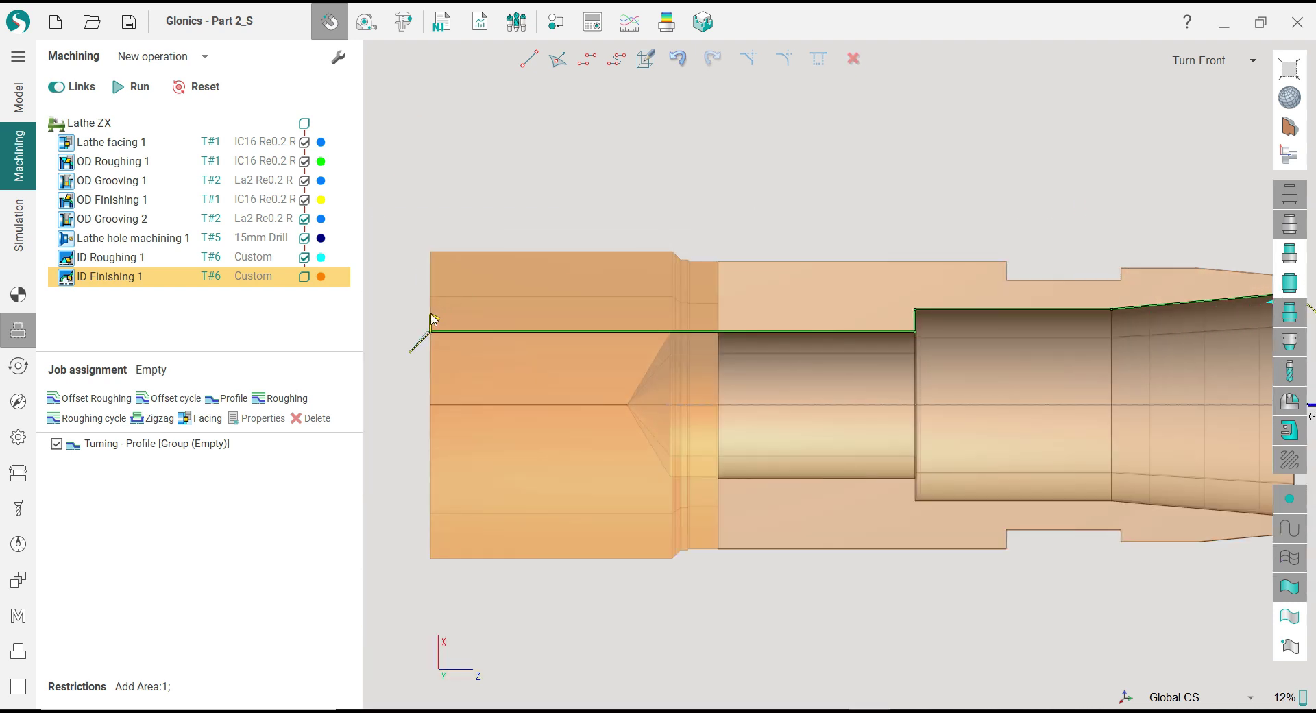
scroll(473, 233, down, 2)
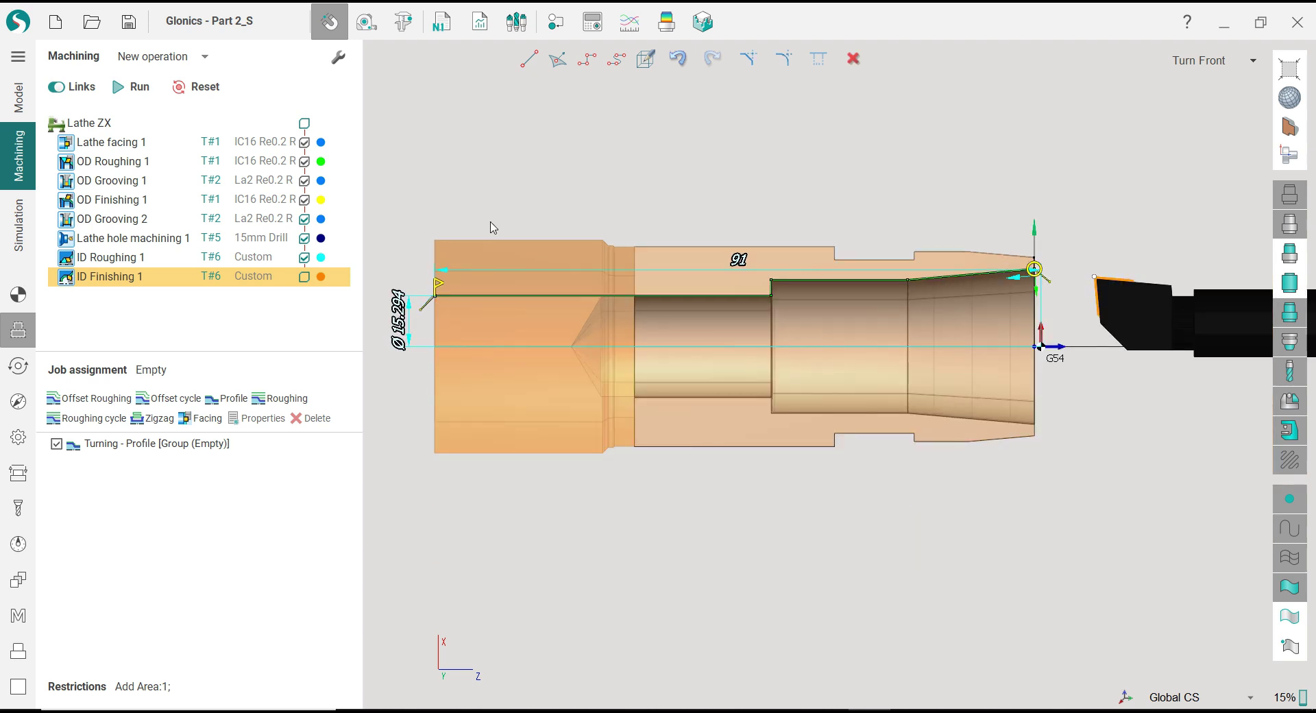
click(744, 260)
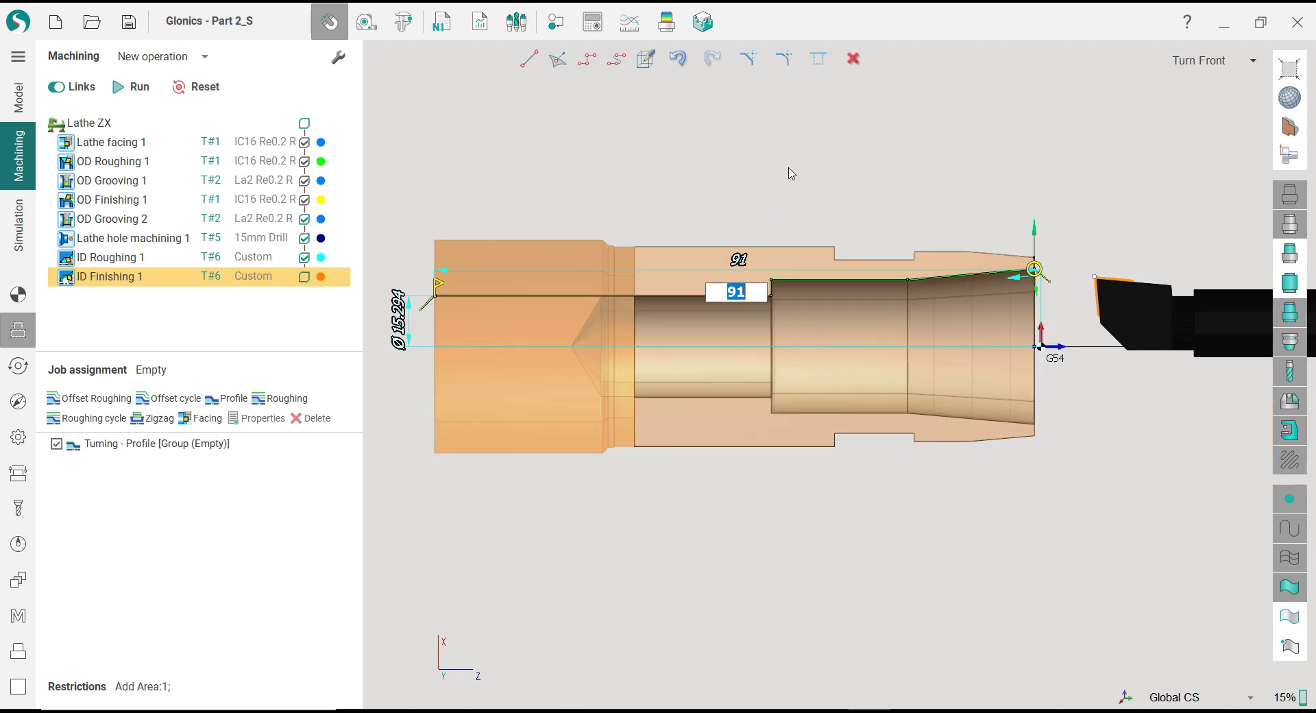
text(63)
key(Return)
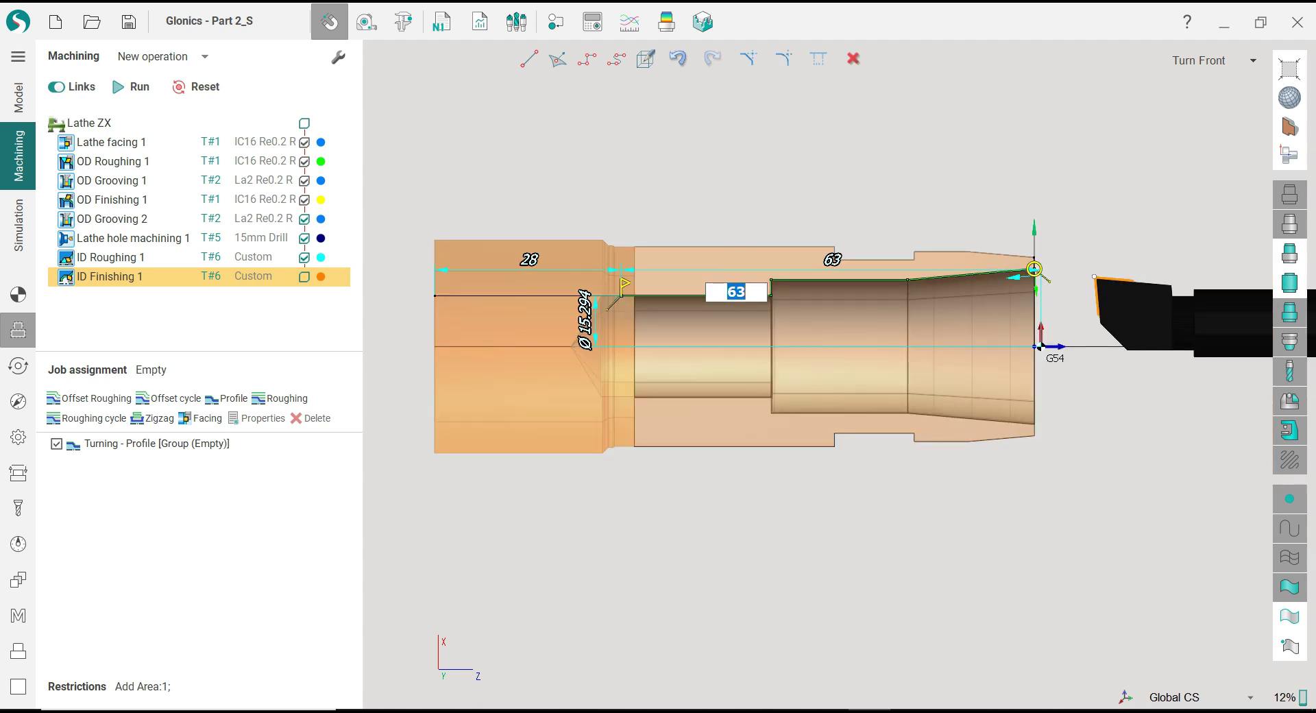
scroll(631, 310, up, 5)
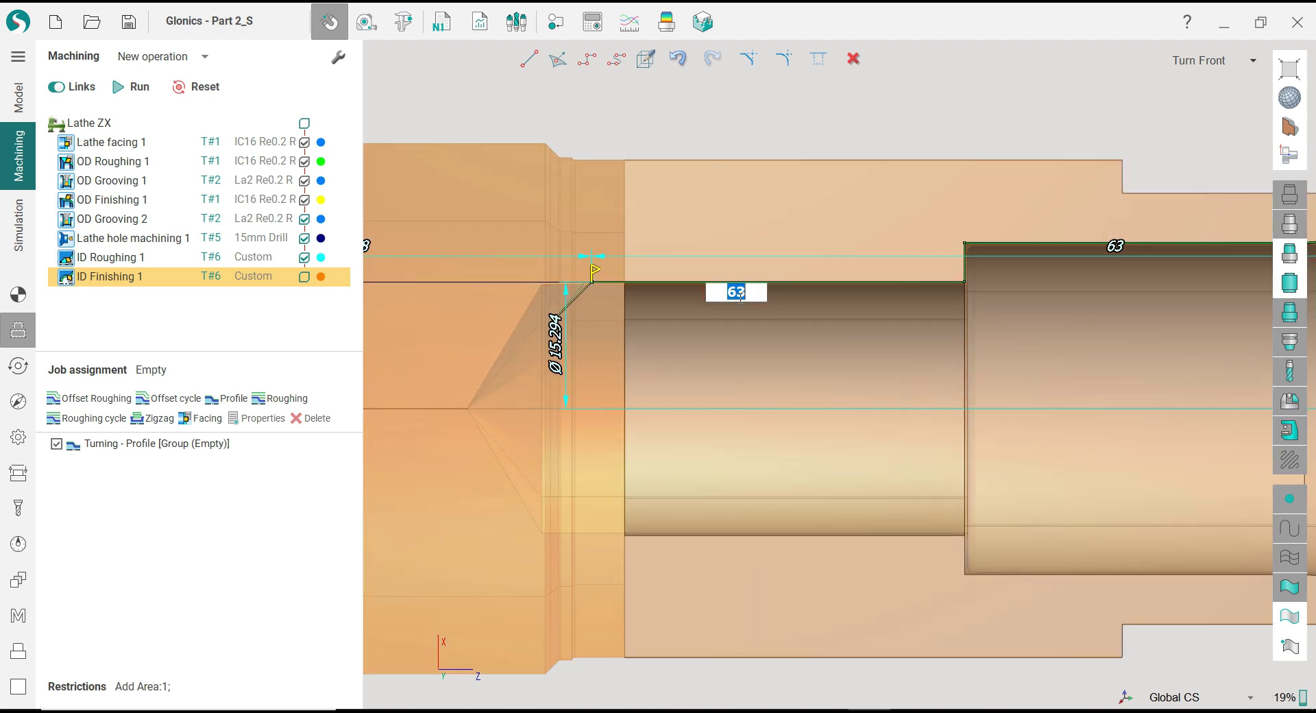
text(64)
key(Return)
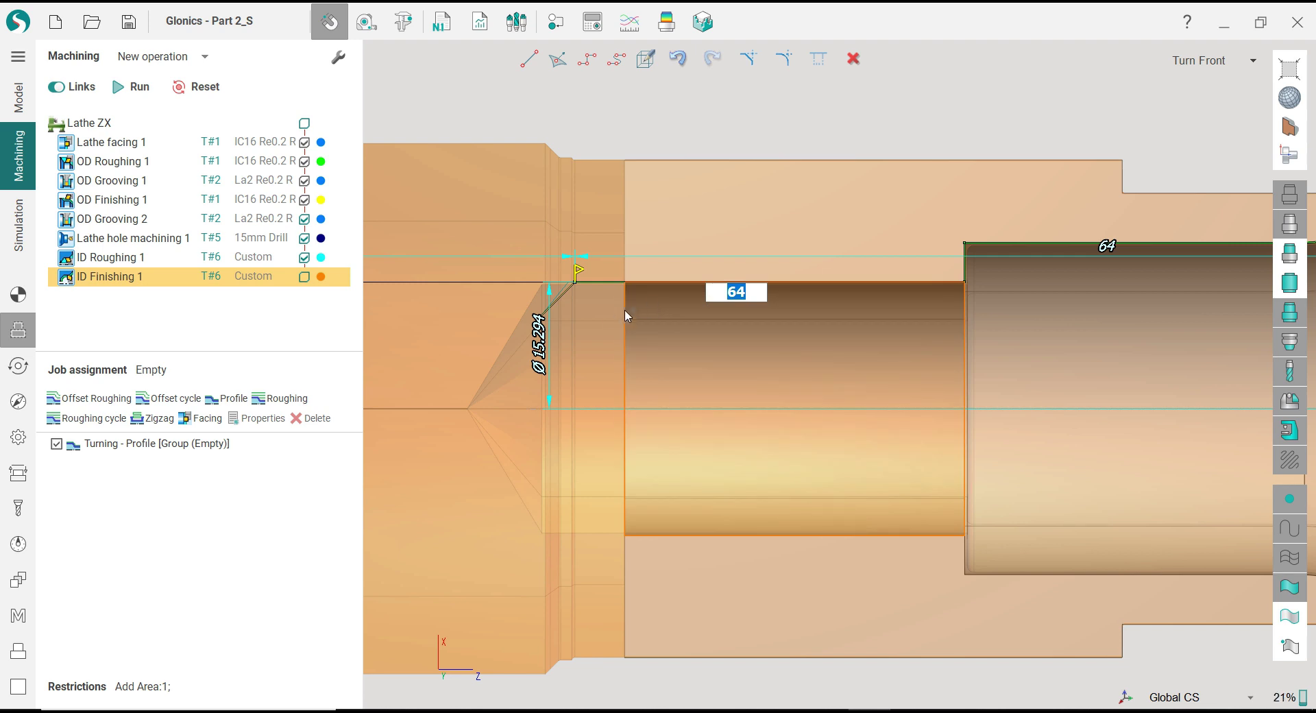
scroll(602, 367, down, 2)
scroll(674, 165, down, 2)
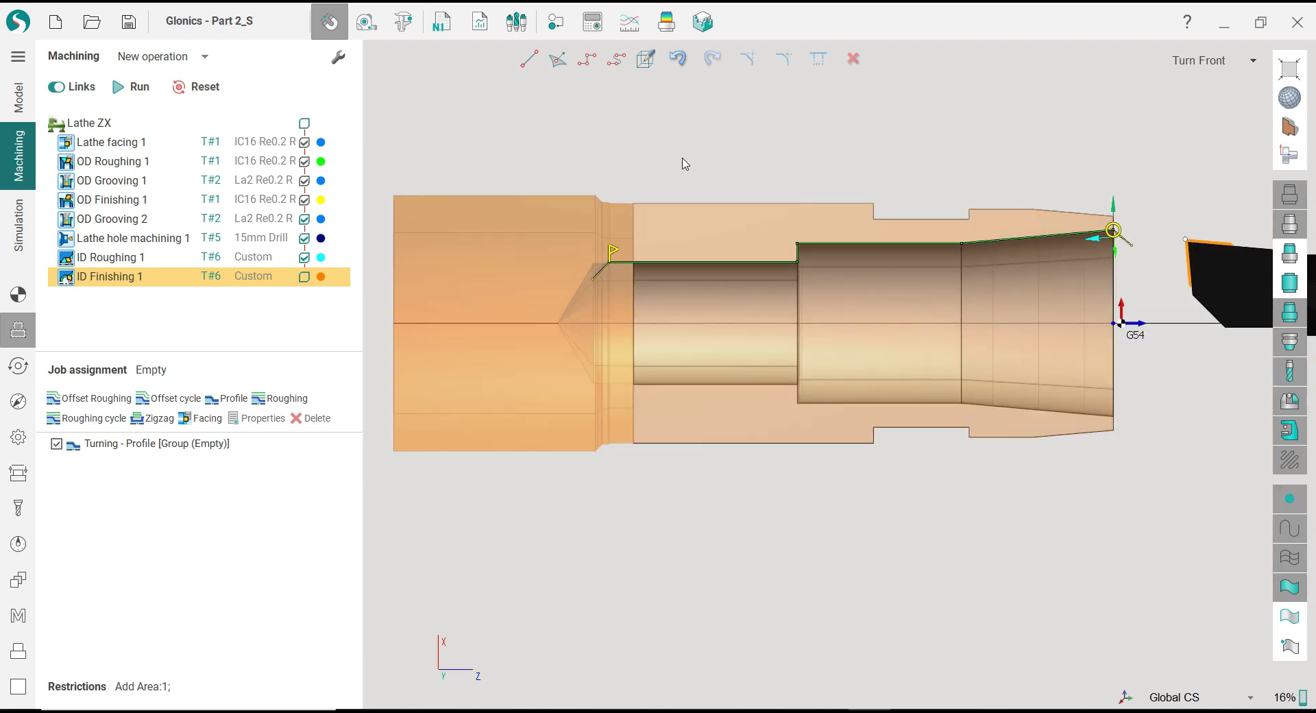
Step: Turn the lead-out line at the profile's inner end to 90° and set its length to 1
scroll(591, 237, up, 3)
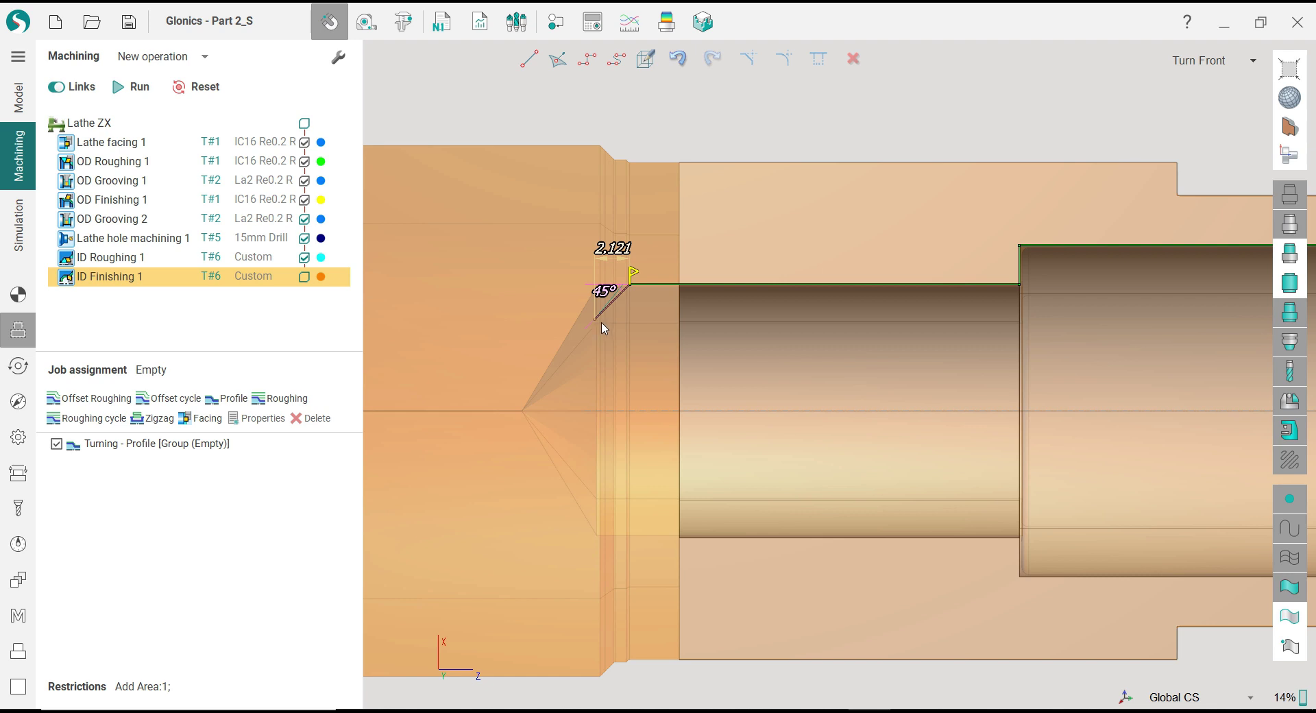
drag(595, 320, 630, 323)
scroll(590, 339, down, 2)
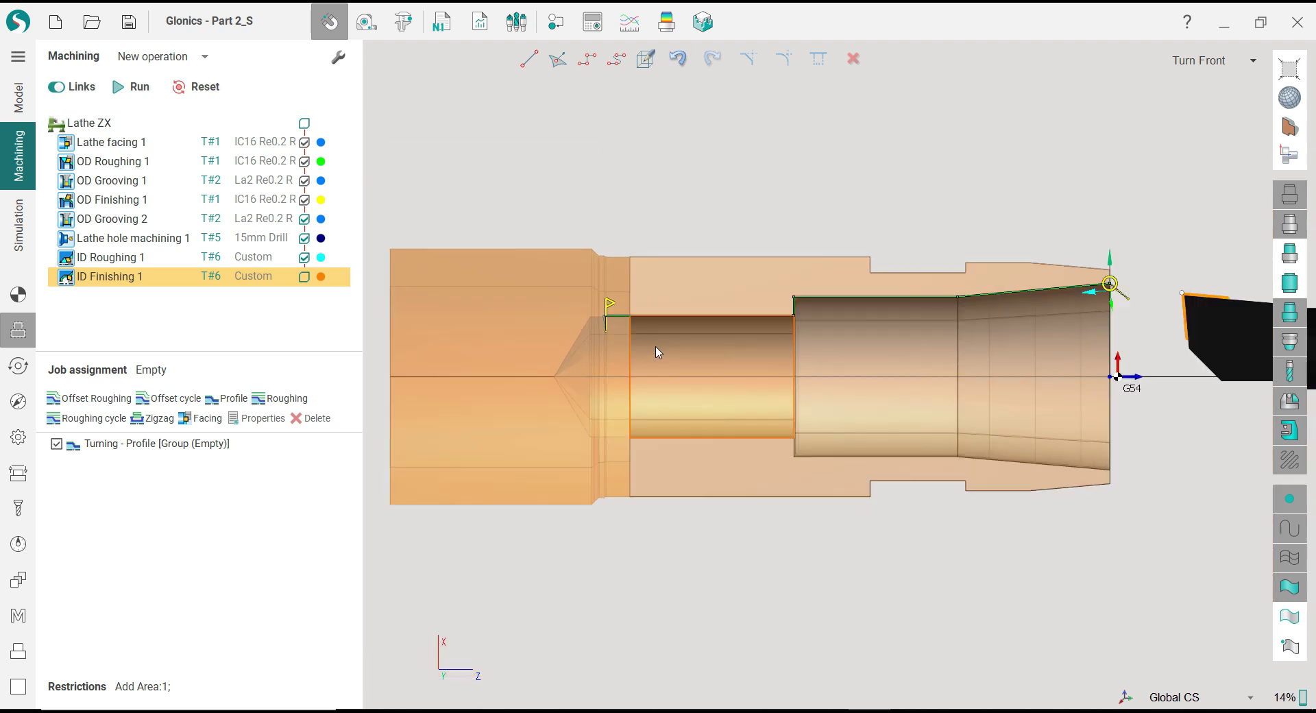
scroll(656, 352, up, 1)
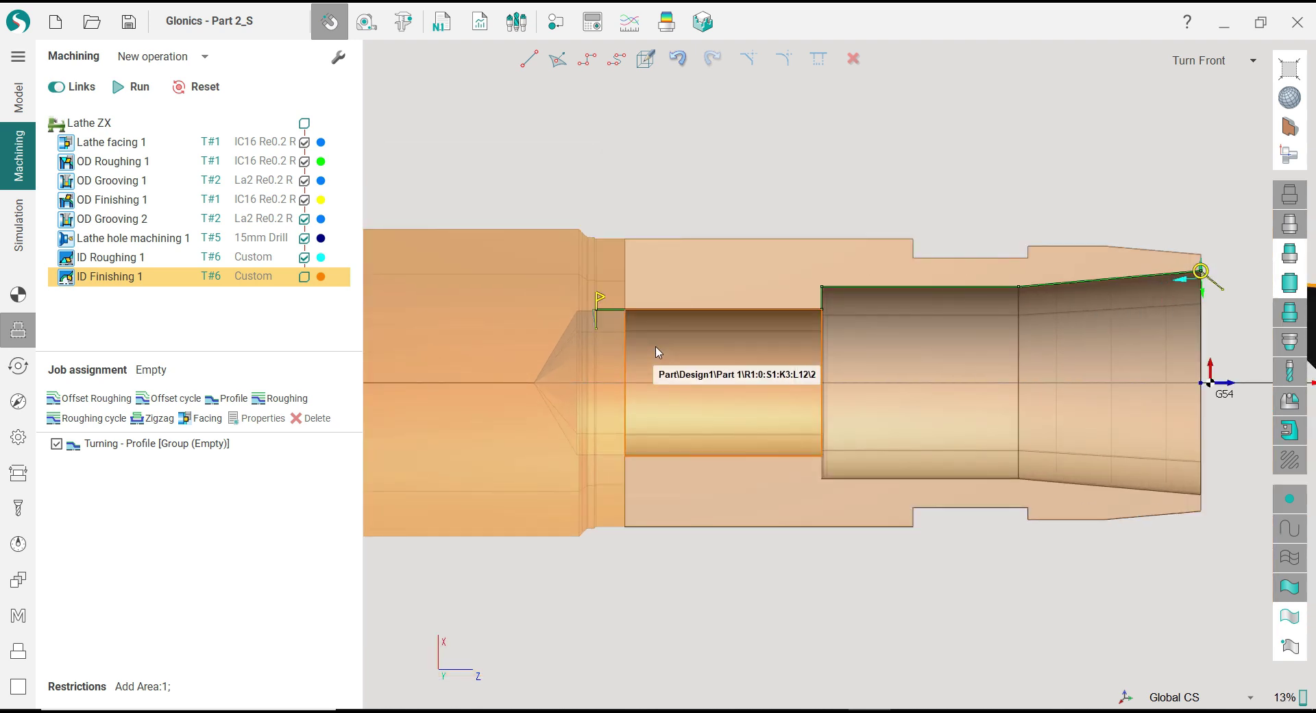
scroll(626, 347, up, 4)
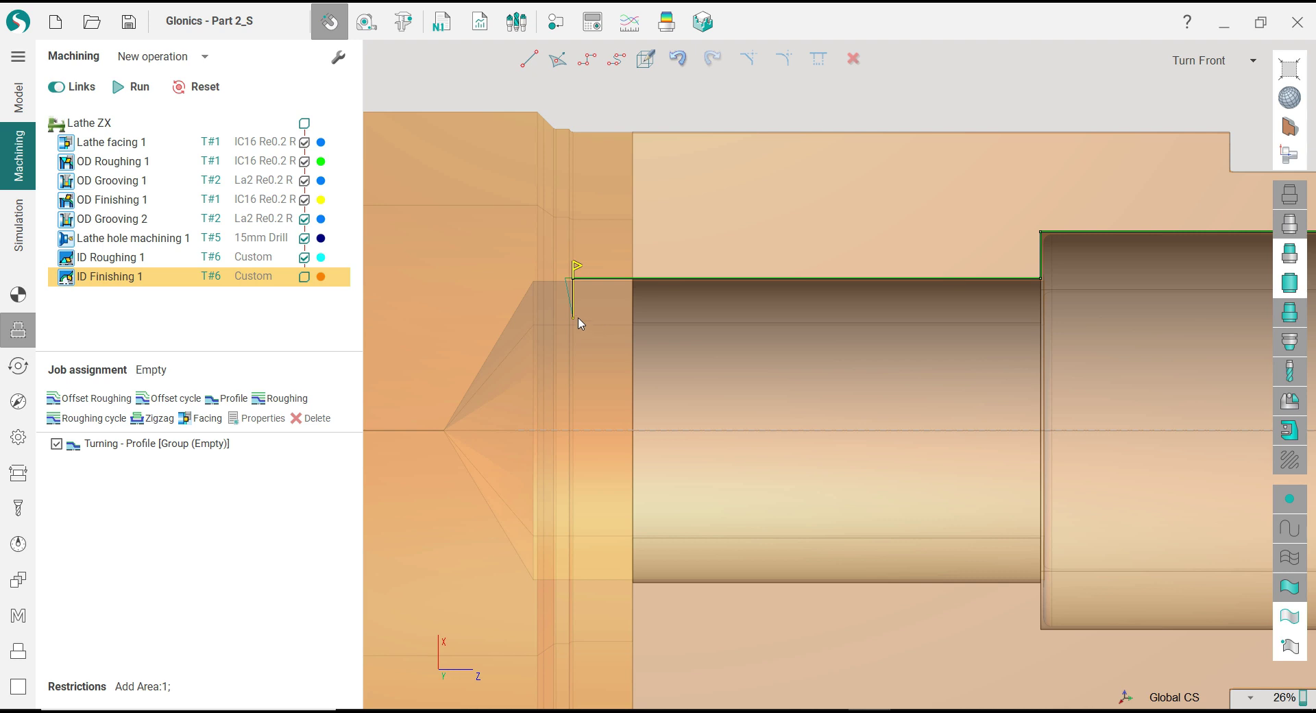
click(574, 318)
drag(577, 318, 577, 306)
click(542, 296)
text(1)
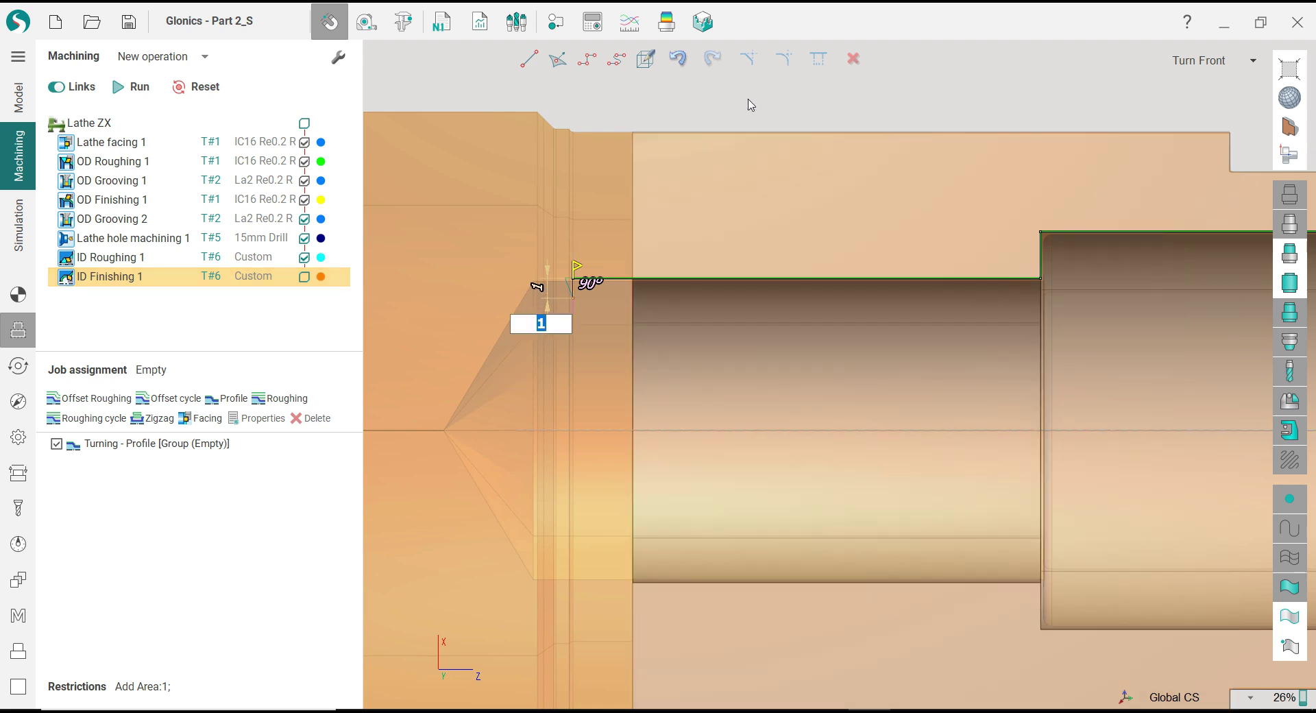
key(Return)
Step: Align the lead-in line at the front of the profile parallel to the spindle axis with a length of 3.2
middle_drag(558, 390, 1081, 405)
scroll(1101, 347, up, 1)
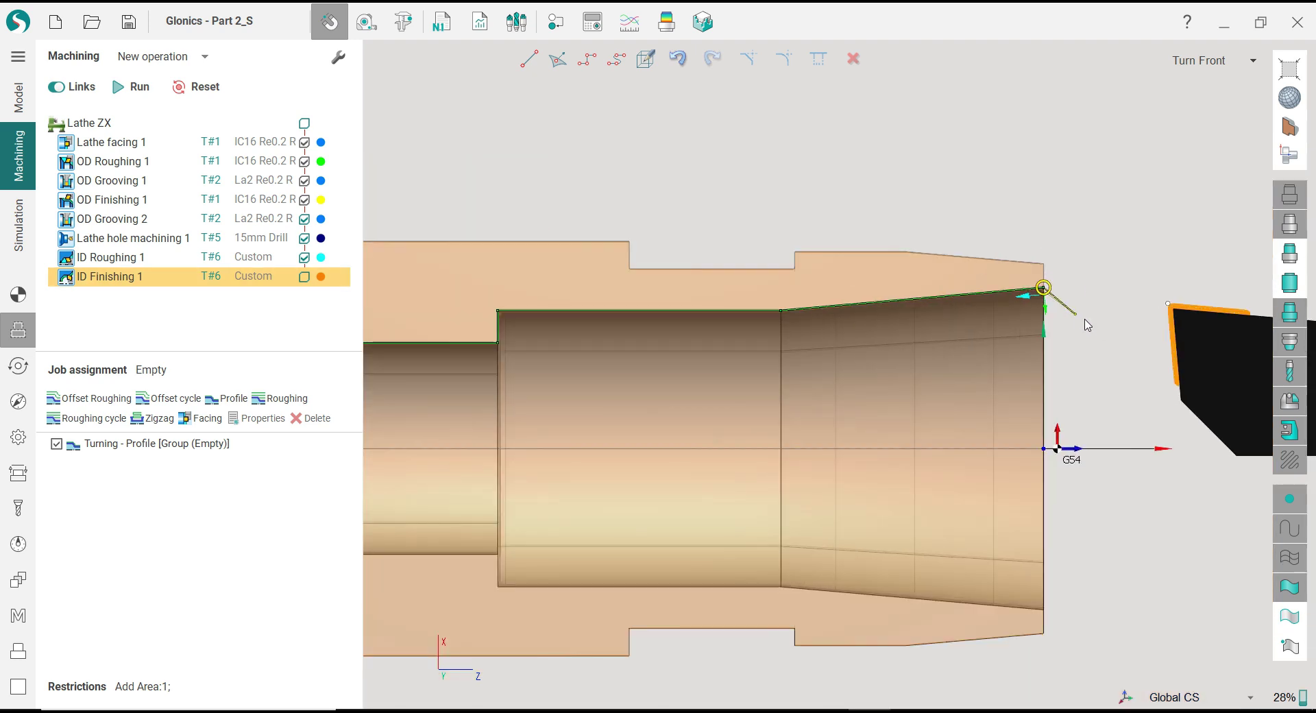
drag(1086, 324, 1073, 268)
click(1073, 266)
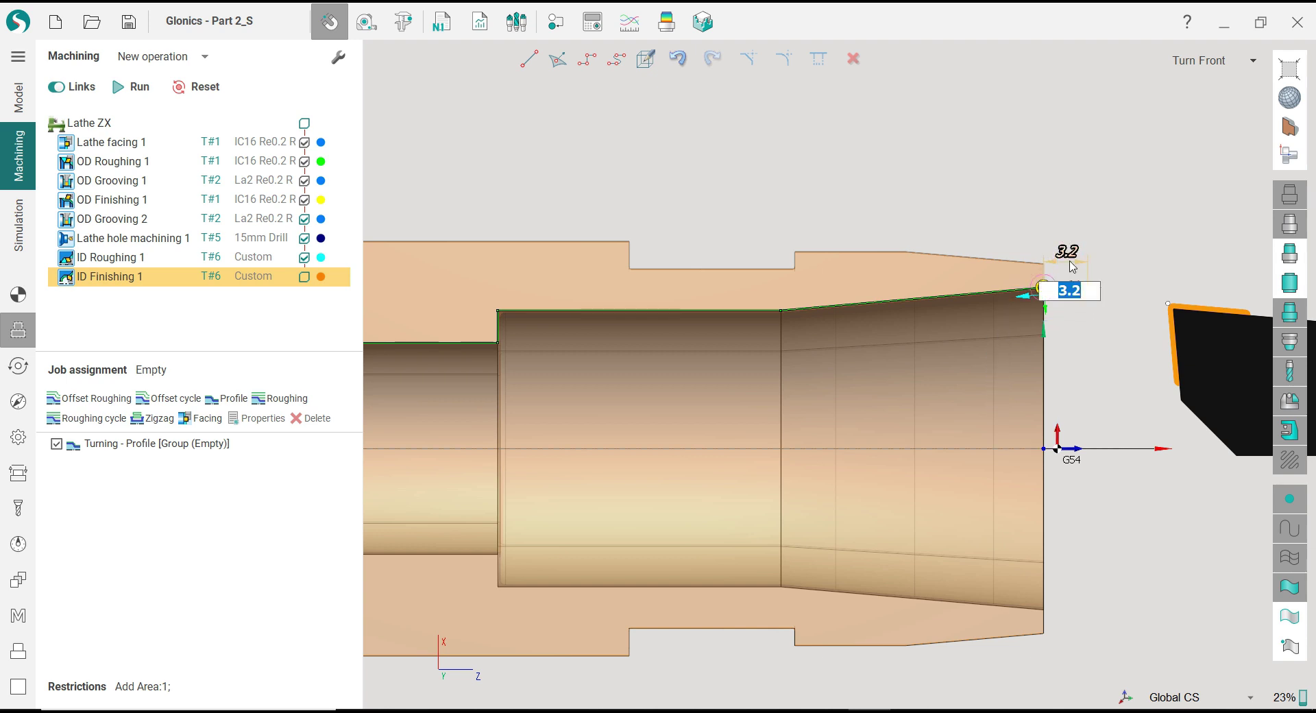
key(Return)
scroll(1083, 221, down, 3)
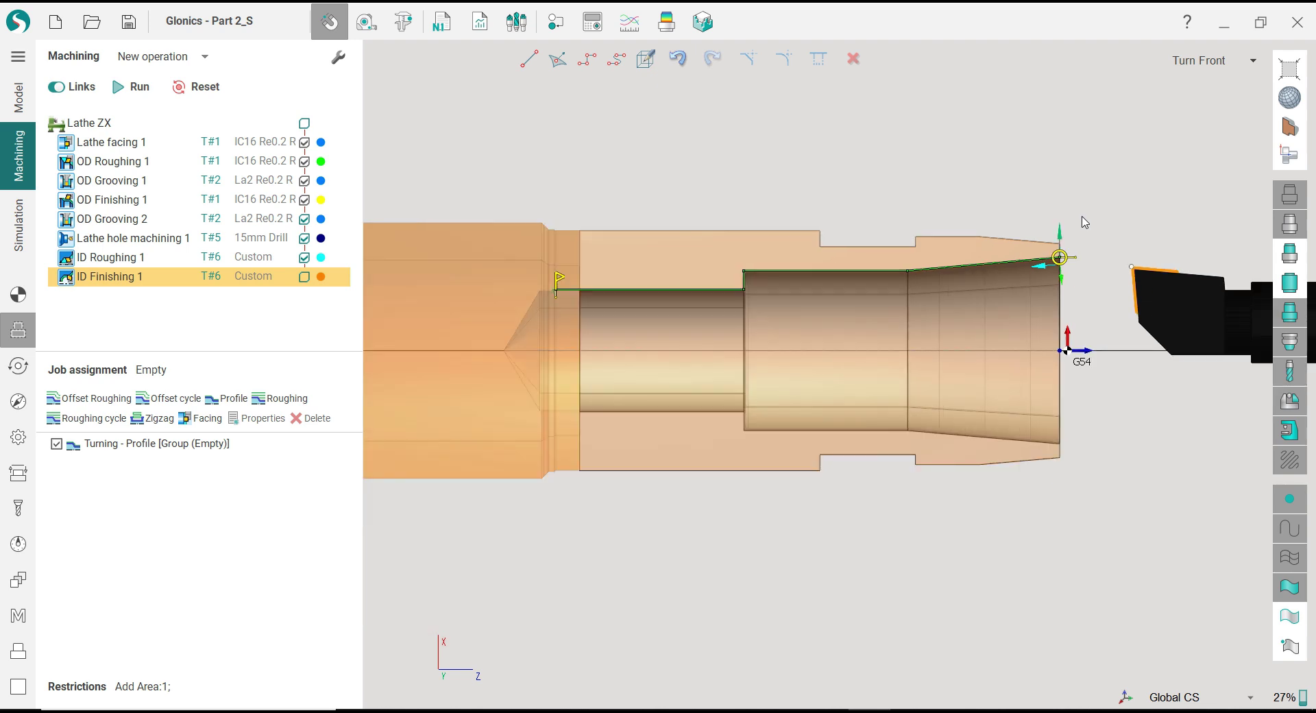
Step: Review the strategy, feed and lead settings of ID Finishing 1 and calculate its toolpath
scroll(736, 214, up, 1)
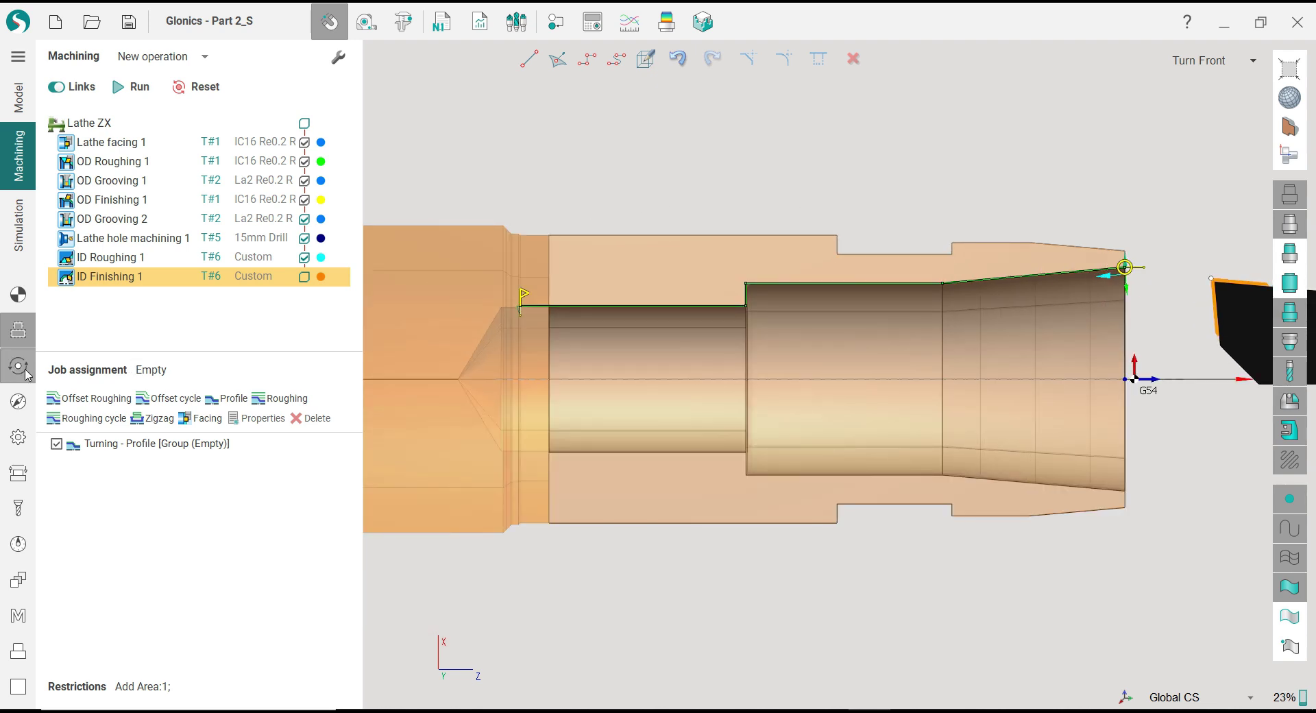
click(20, 403)
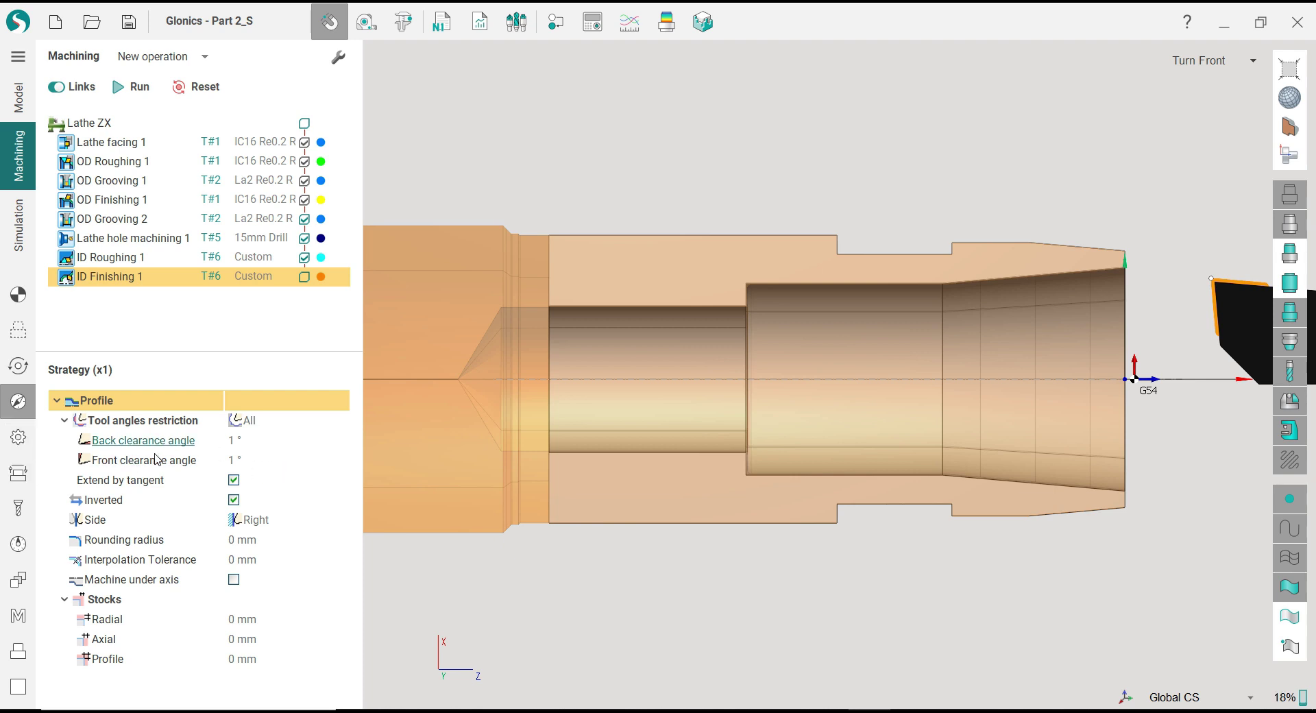
click(14, 439)
click(19, 476)
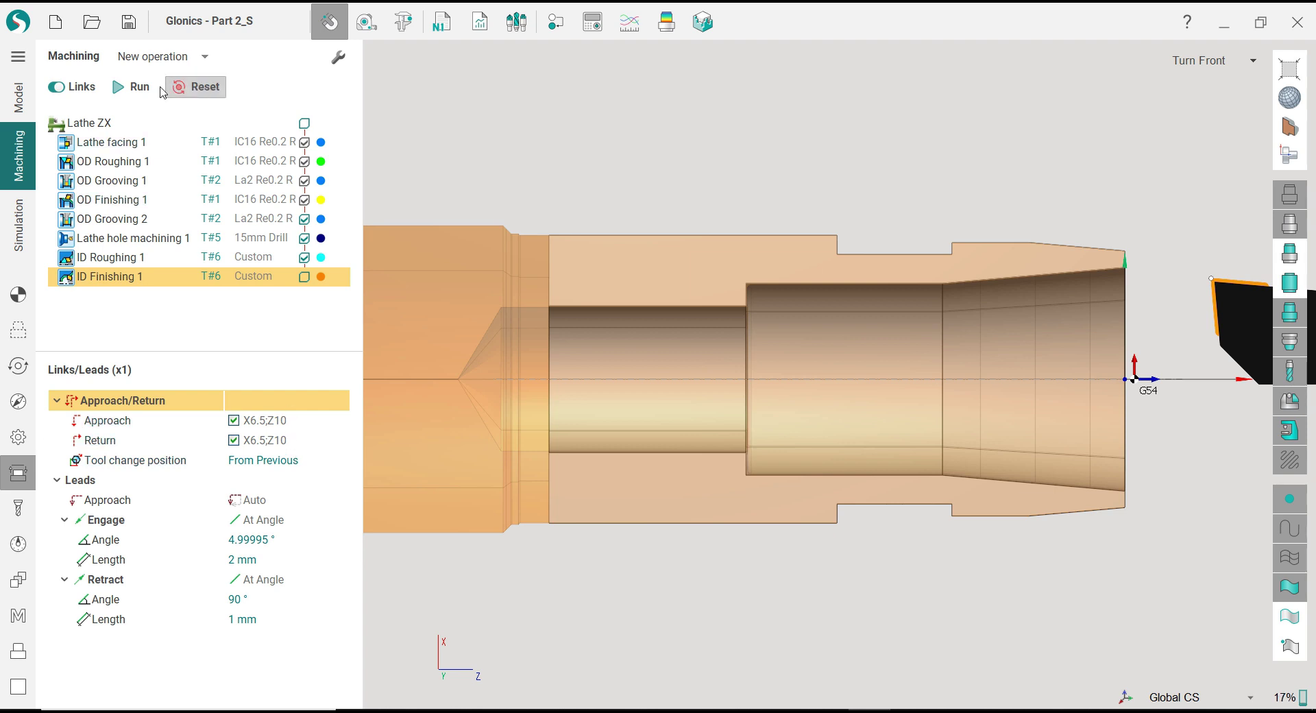
click(139, 87)
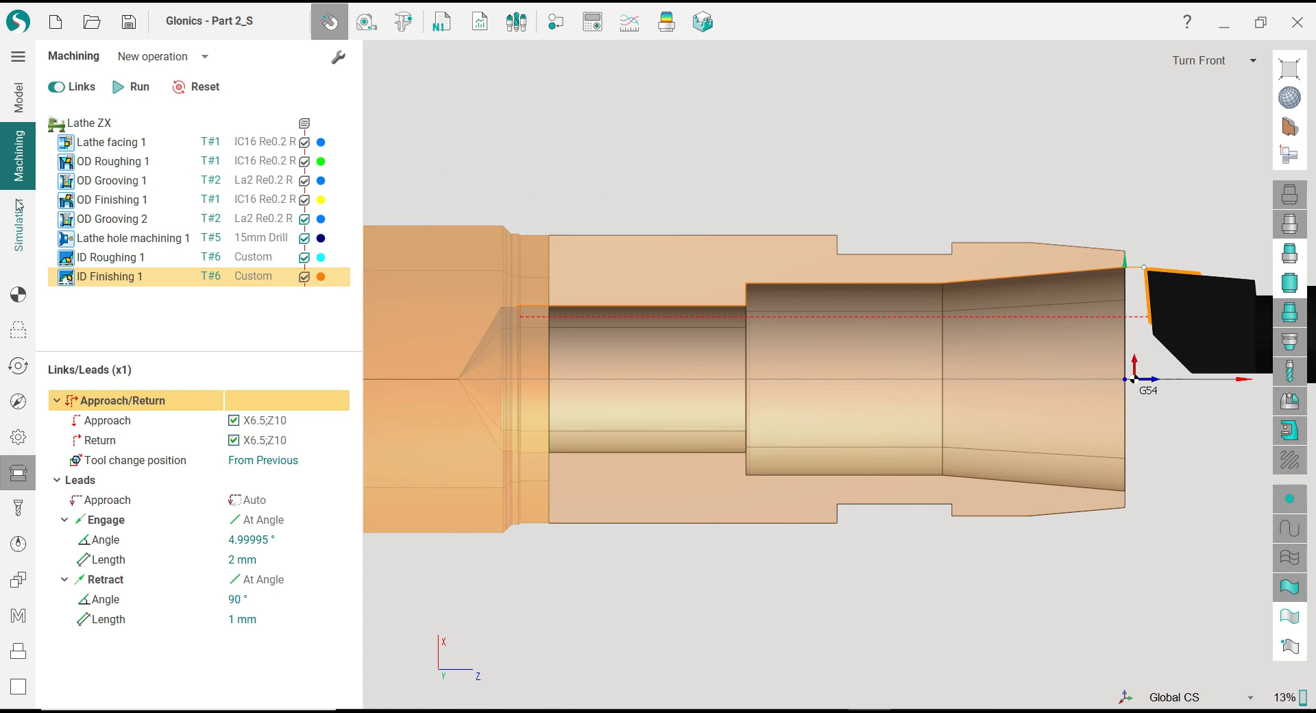
Step: Simulate the ID Finishing 1 operation, inspect the finished bore and return to machining setup
click(18, 225)
scroll(697, 184, down, 1)
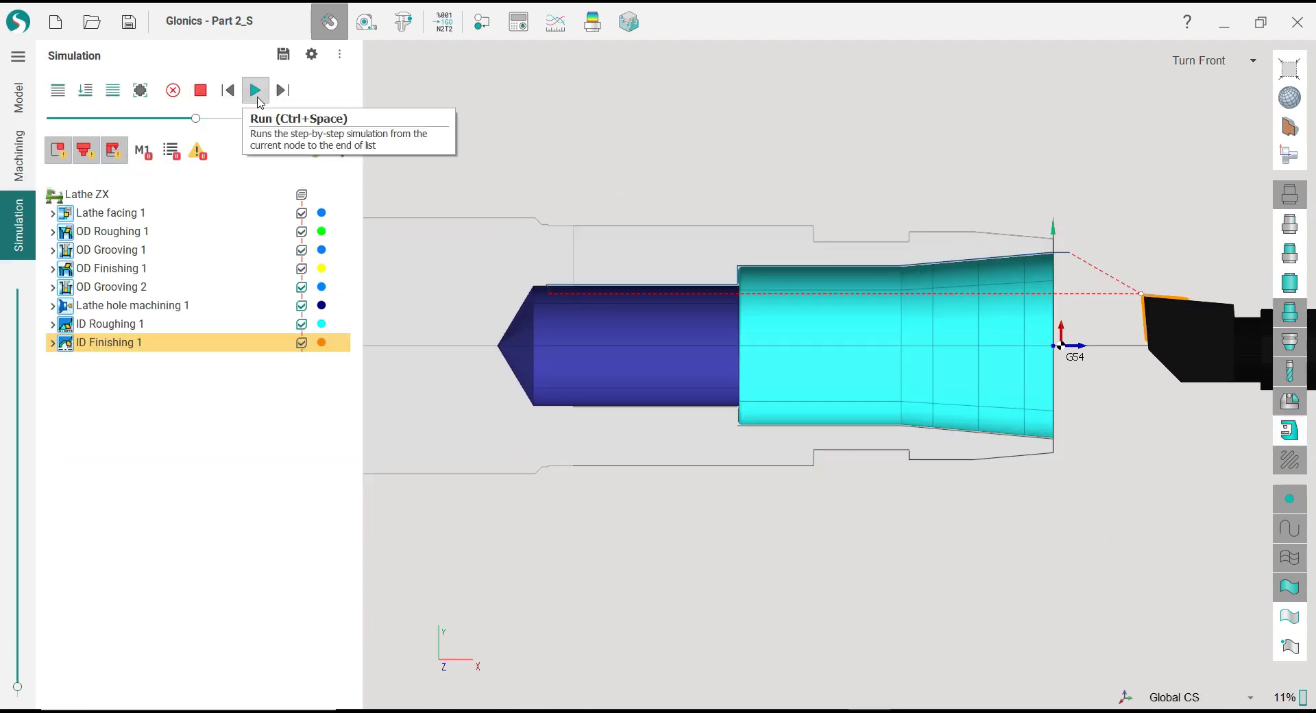
click(255, 89)
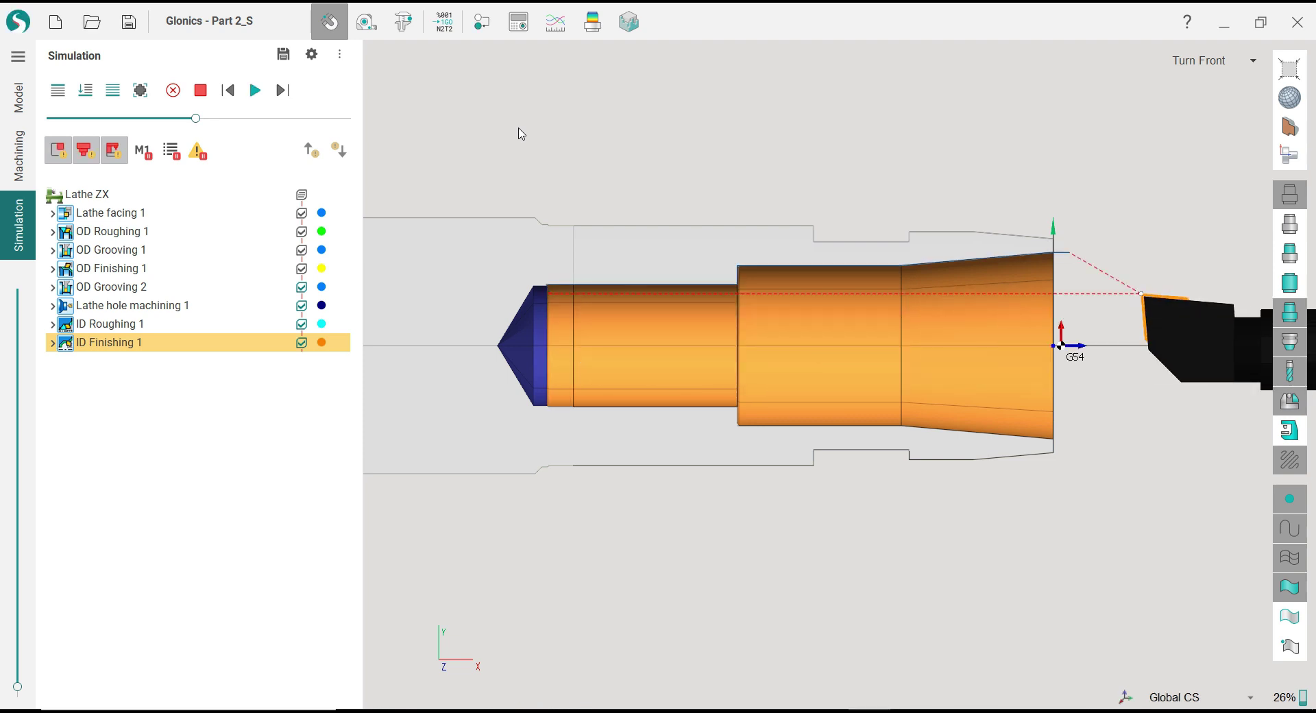
scroll(733, 187, up, 1)
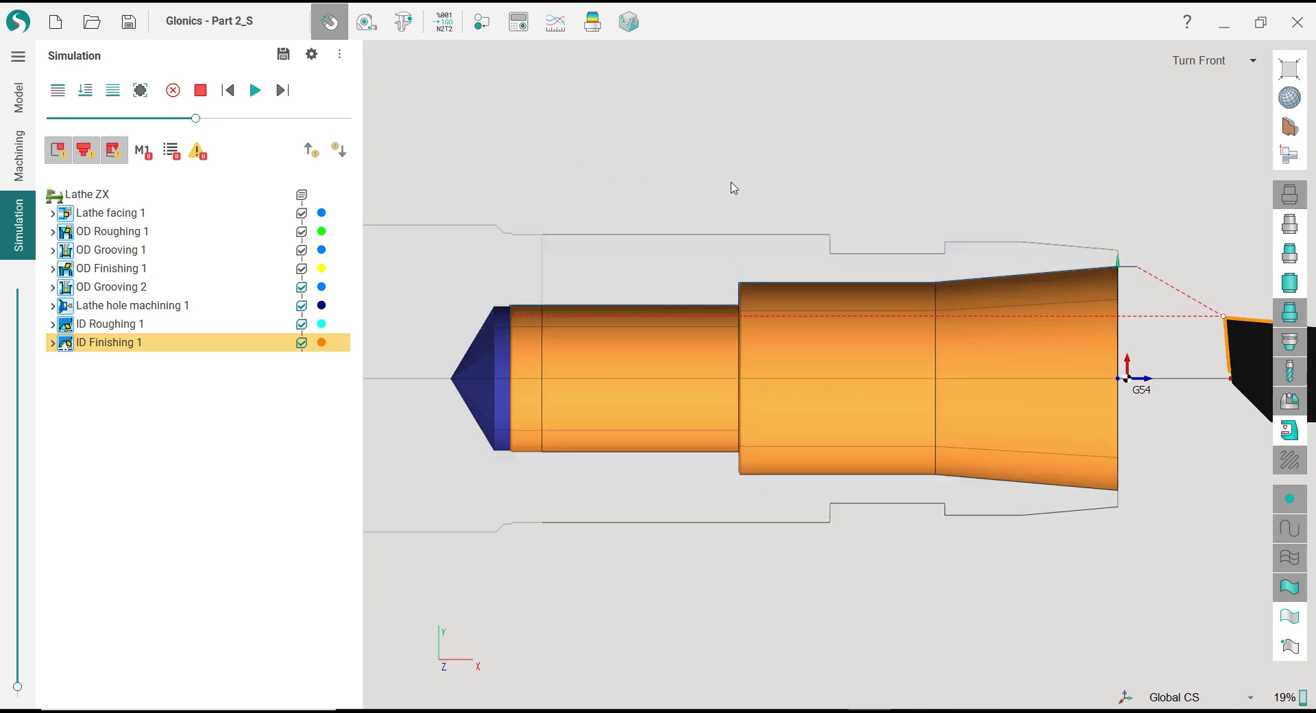
click(18, 155)
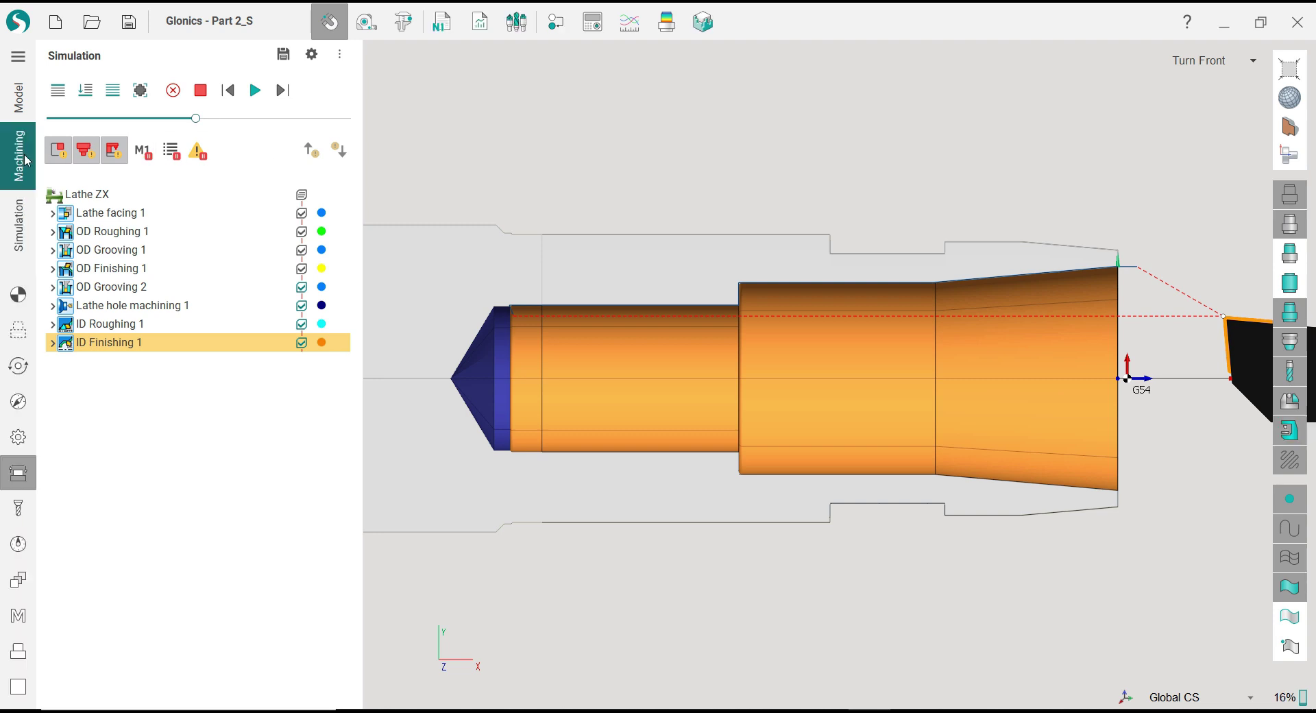
Step: Add a Lathe part-off operation after ID Finishing 1
scroll(716, 183, down, 2)
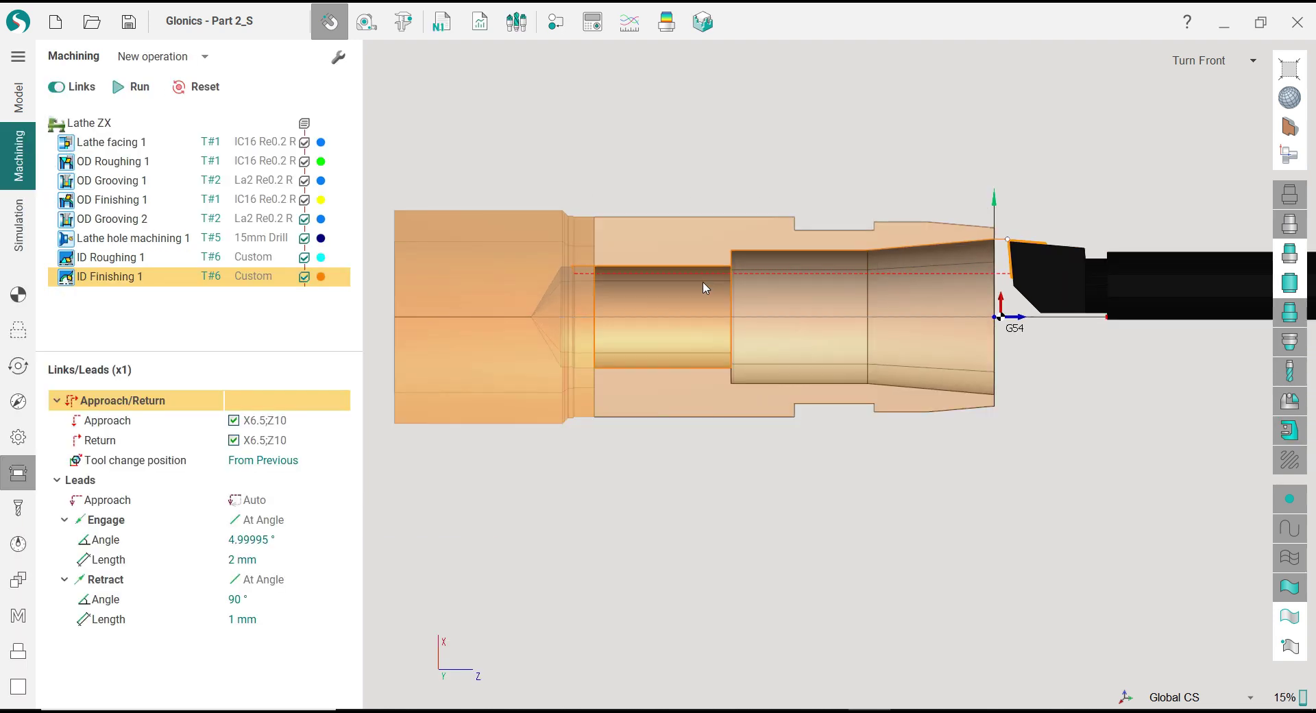
scroll(706, 285, up, 1)
scroll(565, 212, up, 2)
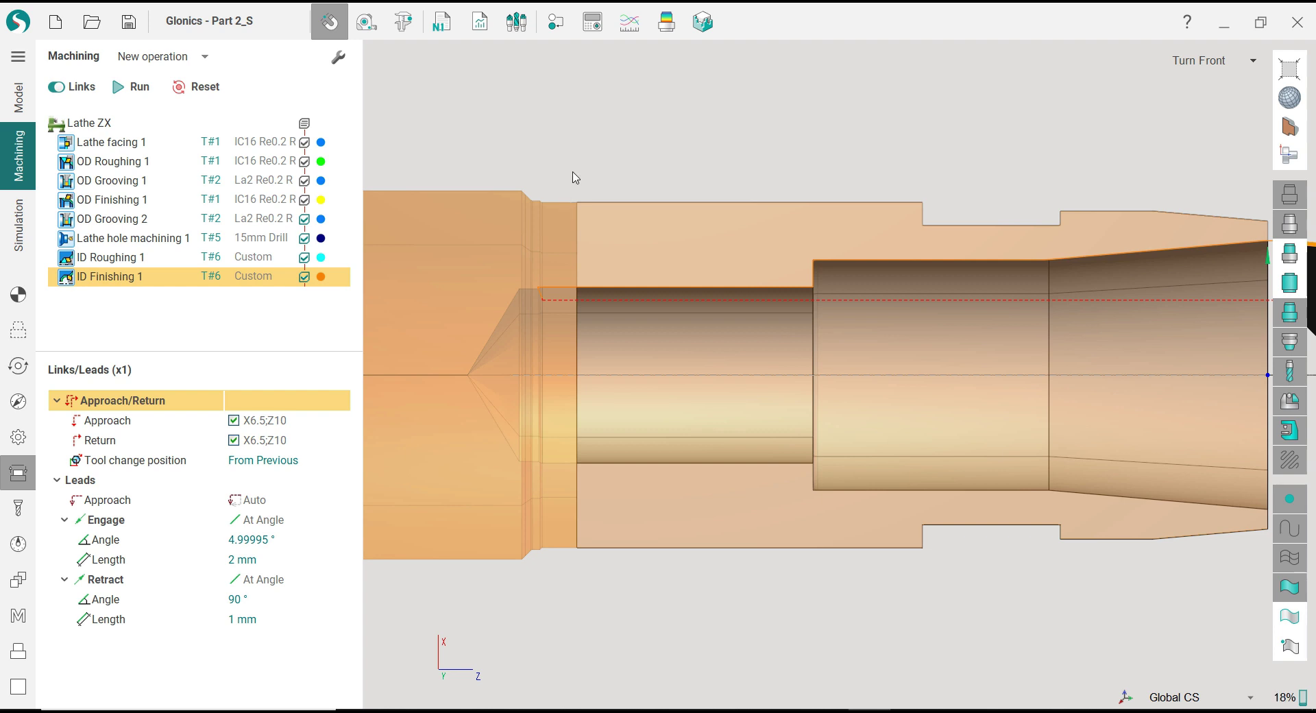
scroll(582, 205, up, 1)
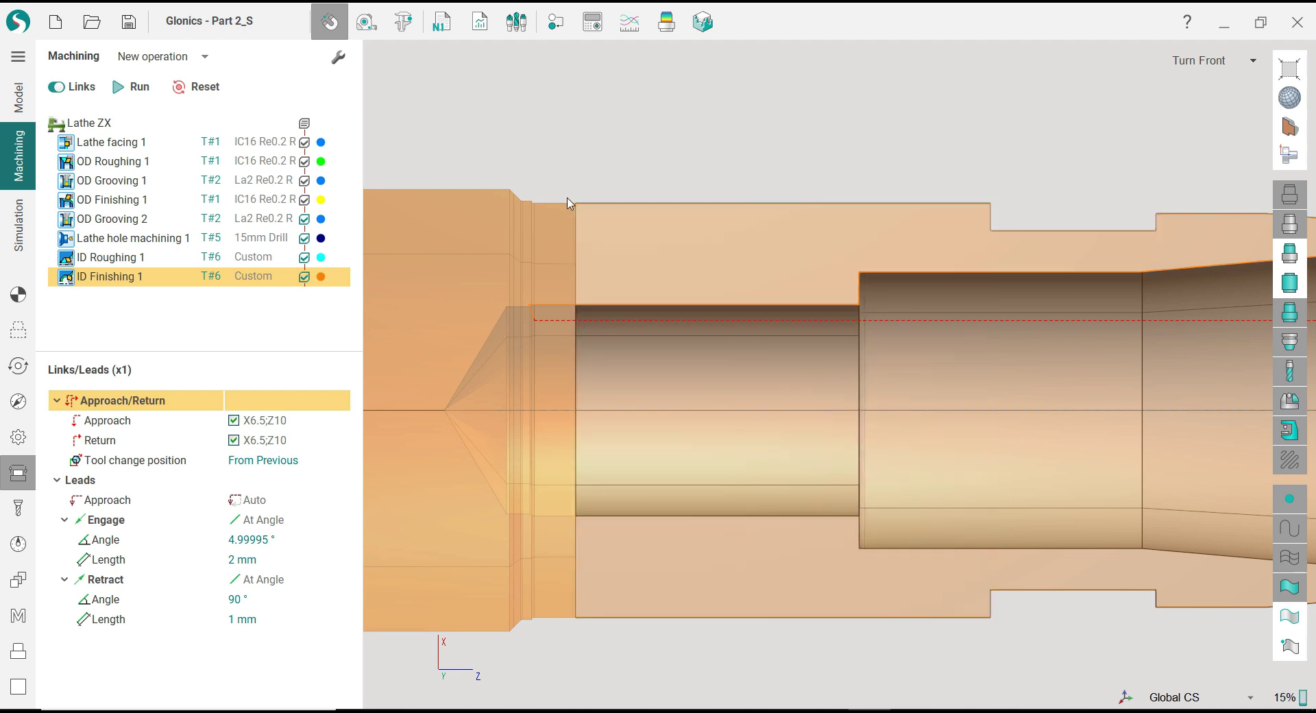
scroll(568, 203, up, 1)
scroll(586, 221, down, 2)
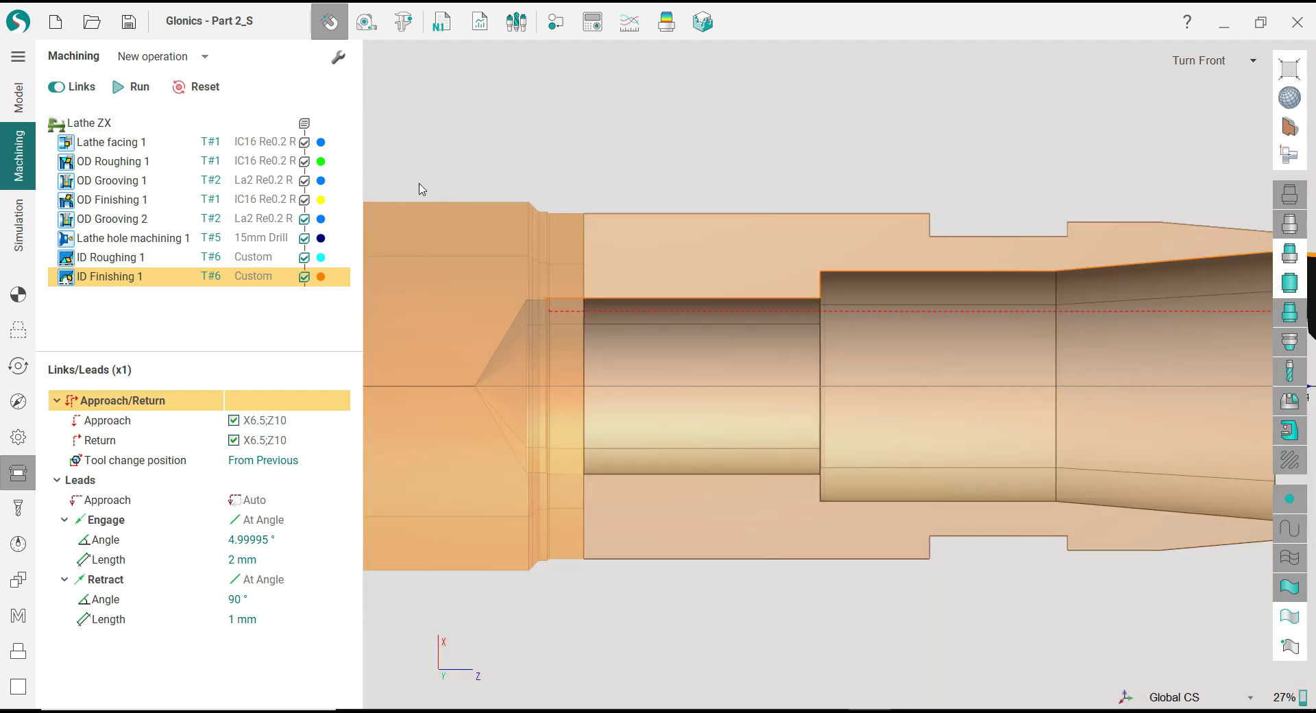
click(208, 59)
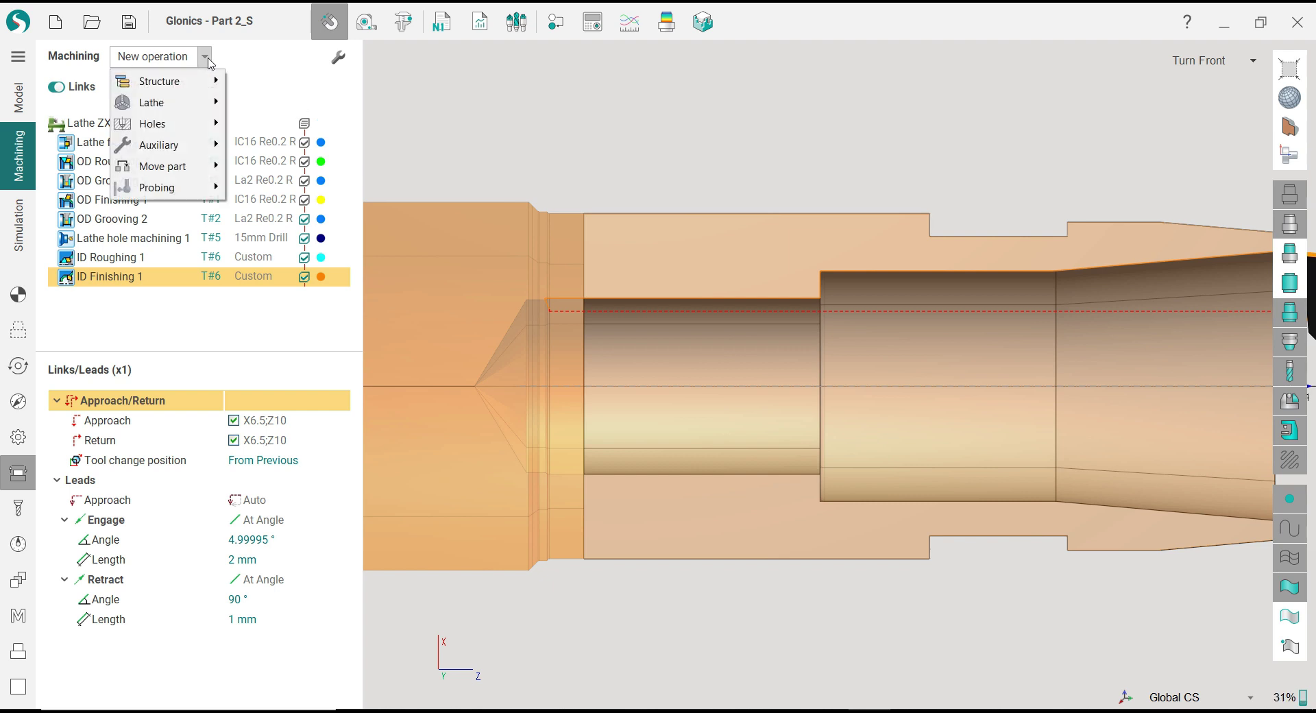
mouse_move(189, 111)
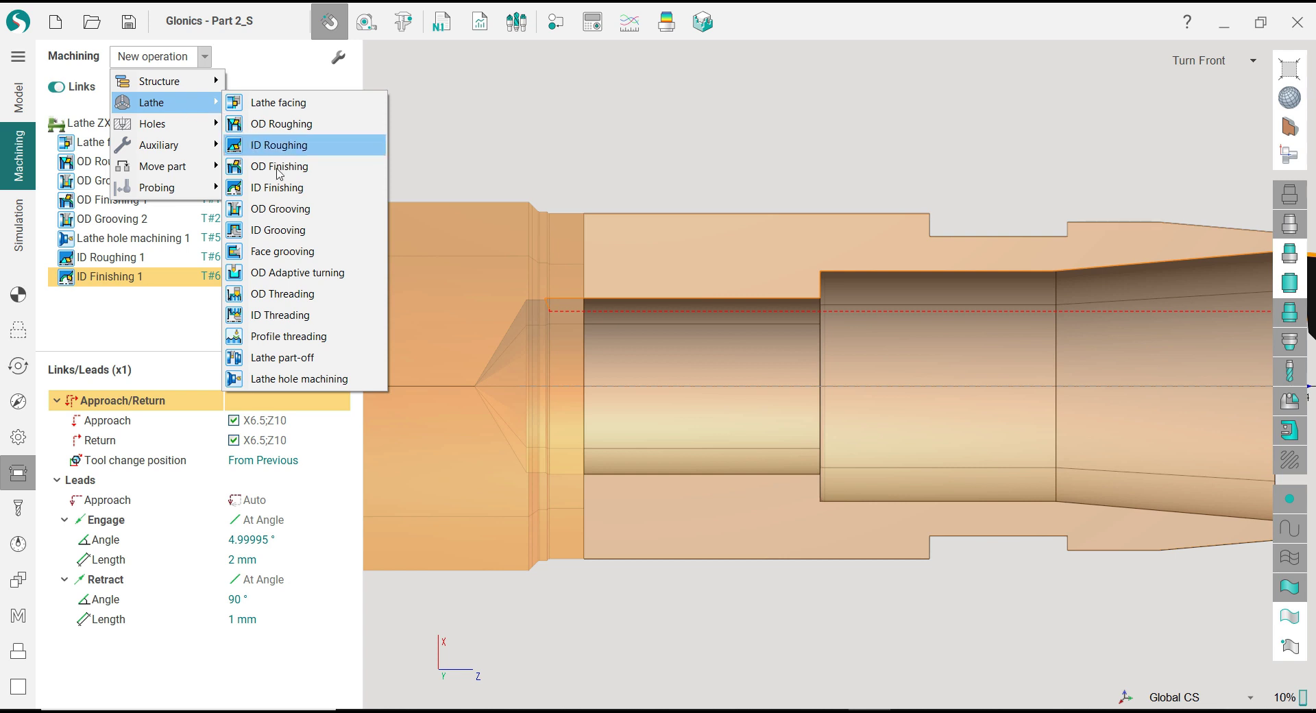
click(296, 358)
Step: Assign project tool 8, the La2 Re0.2 R OD grooving tool, to Lathe part-off 1
scroll(643, 297, down, 4)
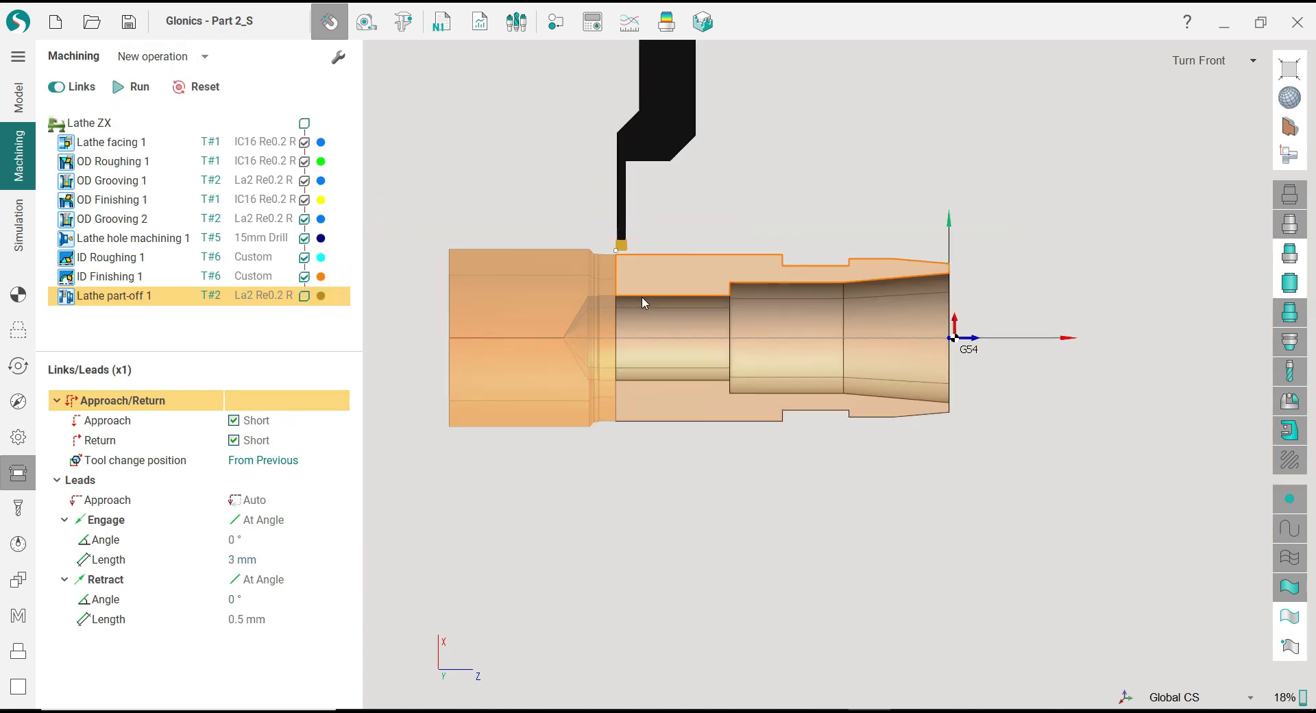
scroll(572, 211, up, 1)
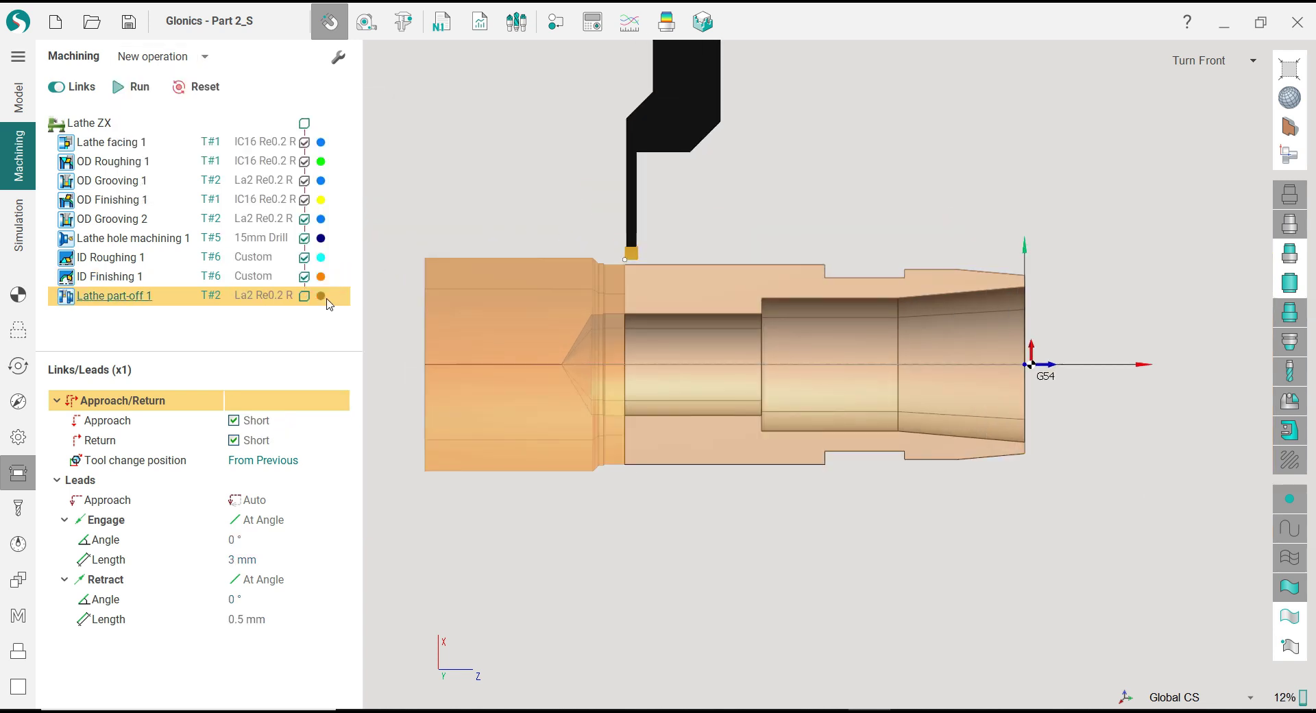
scroll(591, 304, down, 3)
scroll(591, 304, up, 1)
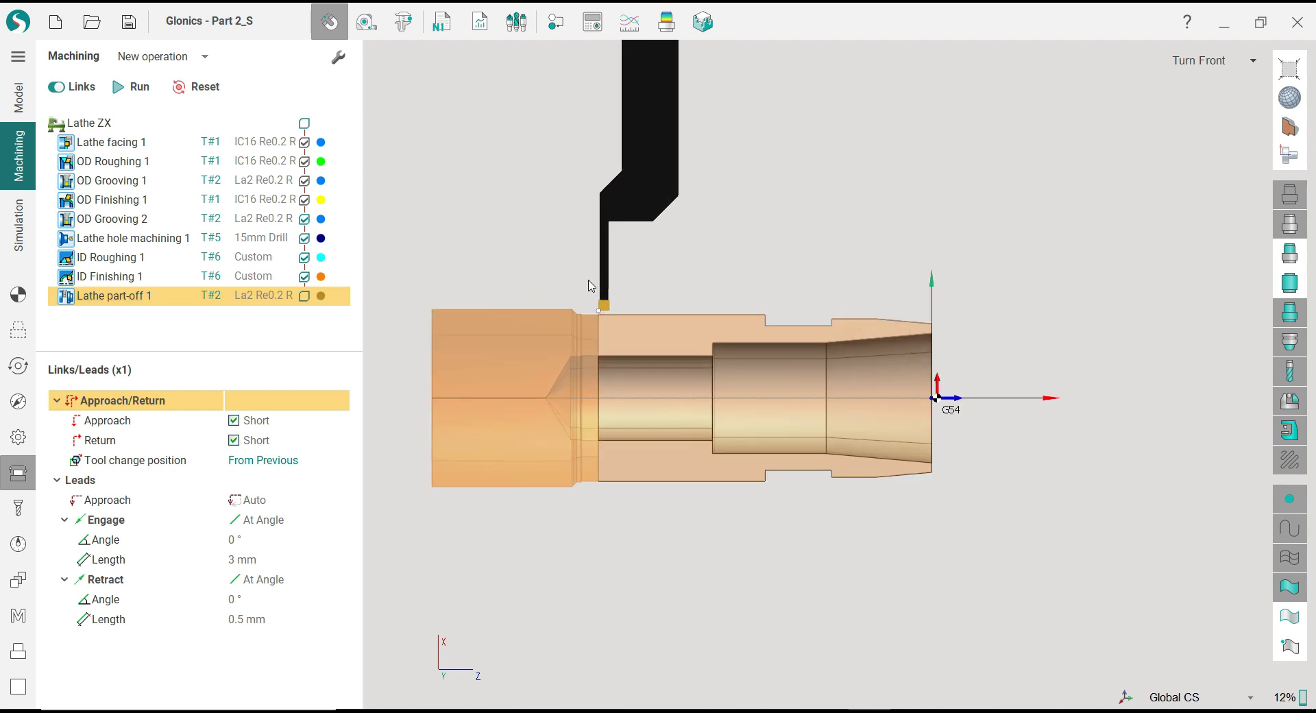
scroll(591, 285, up, 3)
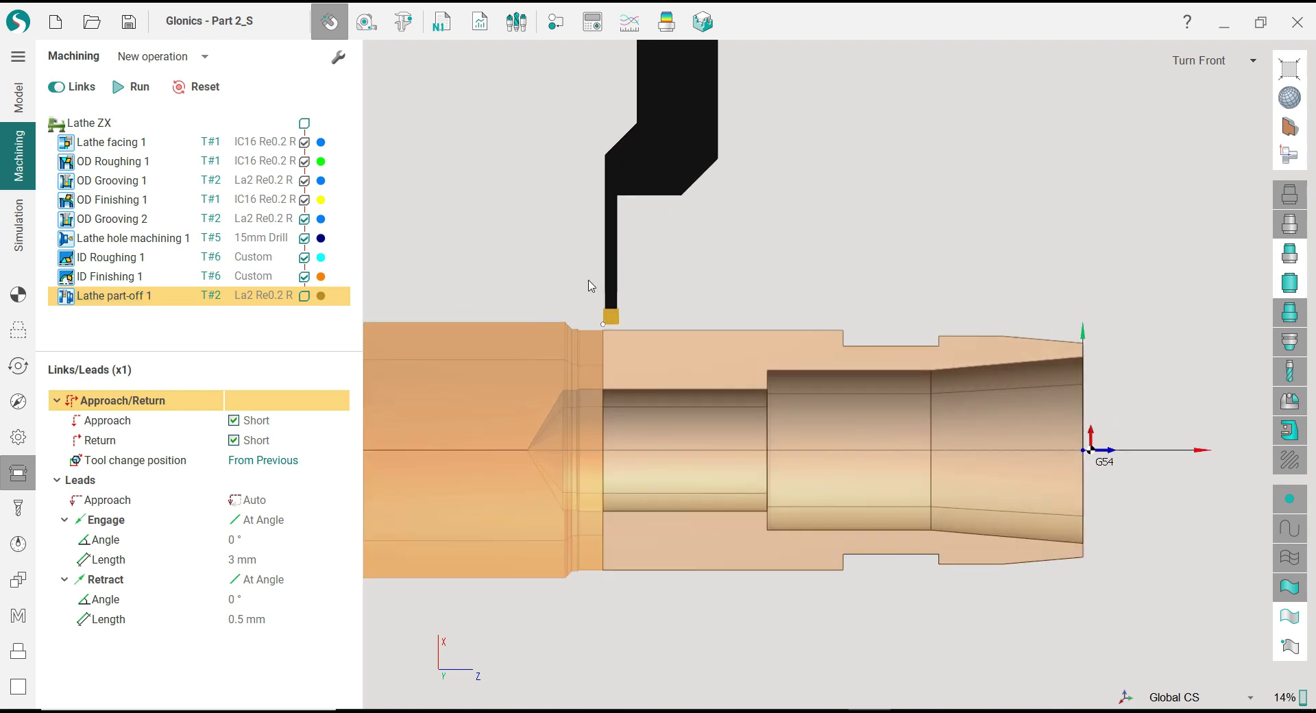
click(321, 297)
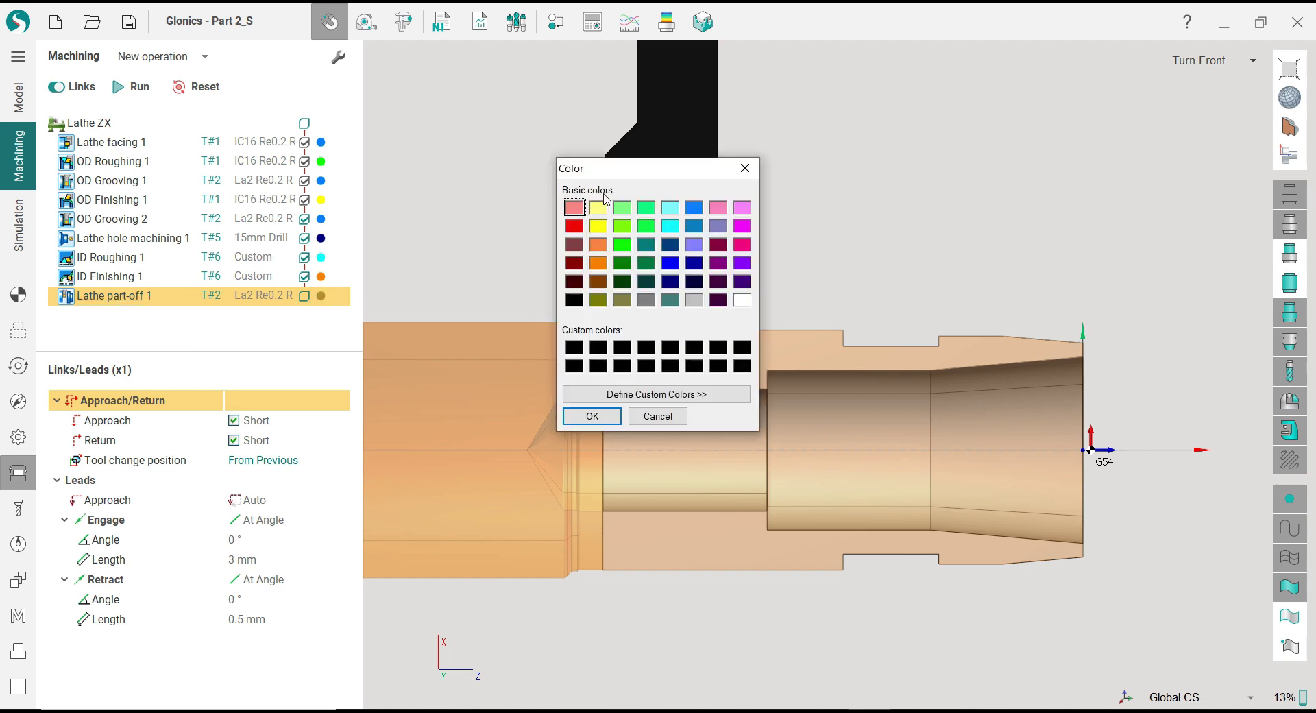
click(593, 420)
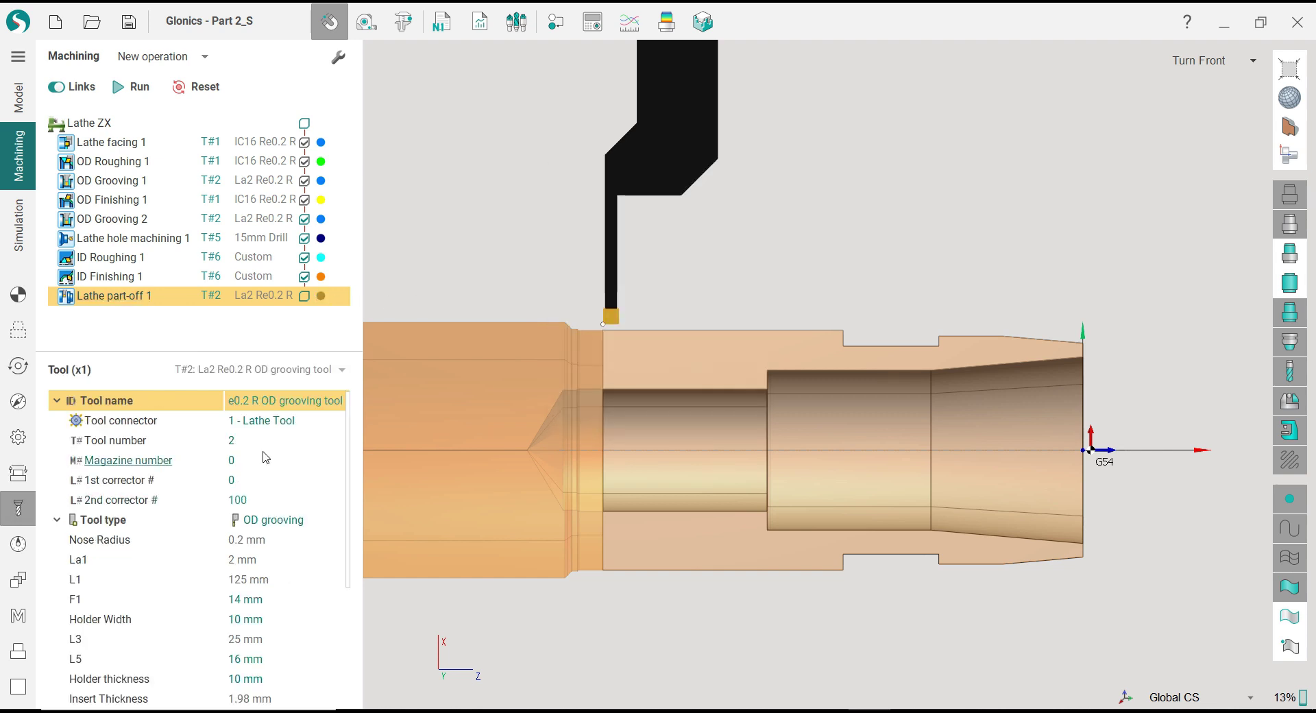
click(18, 507)
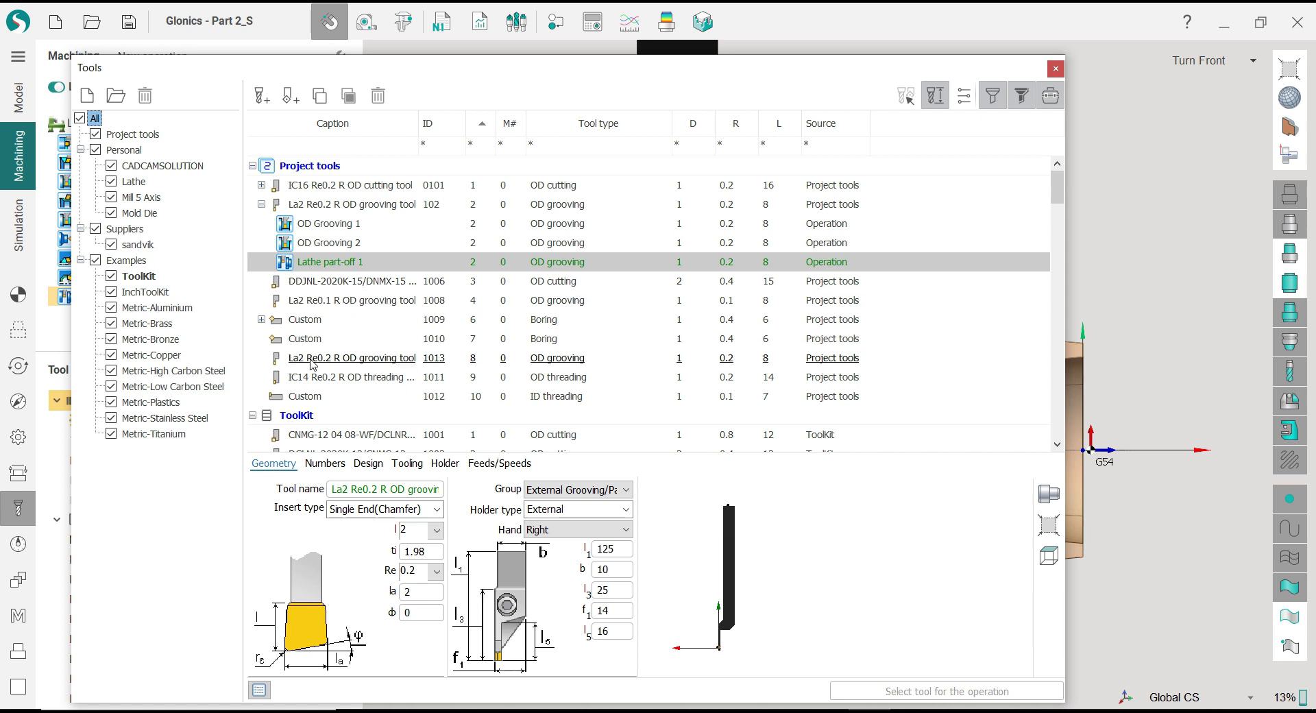
click(137, 136)
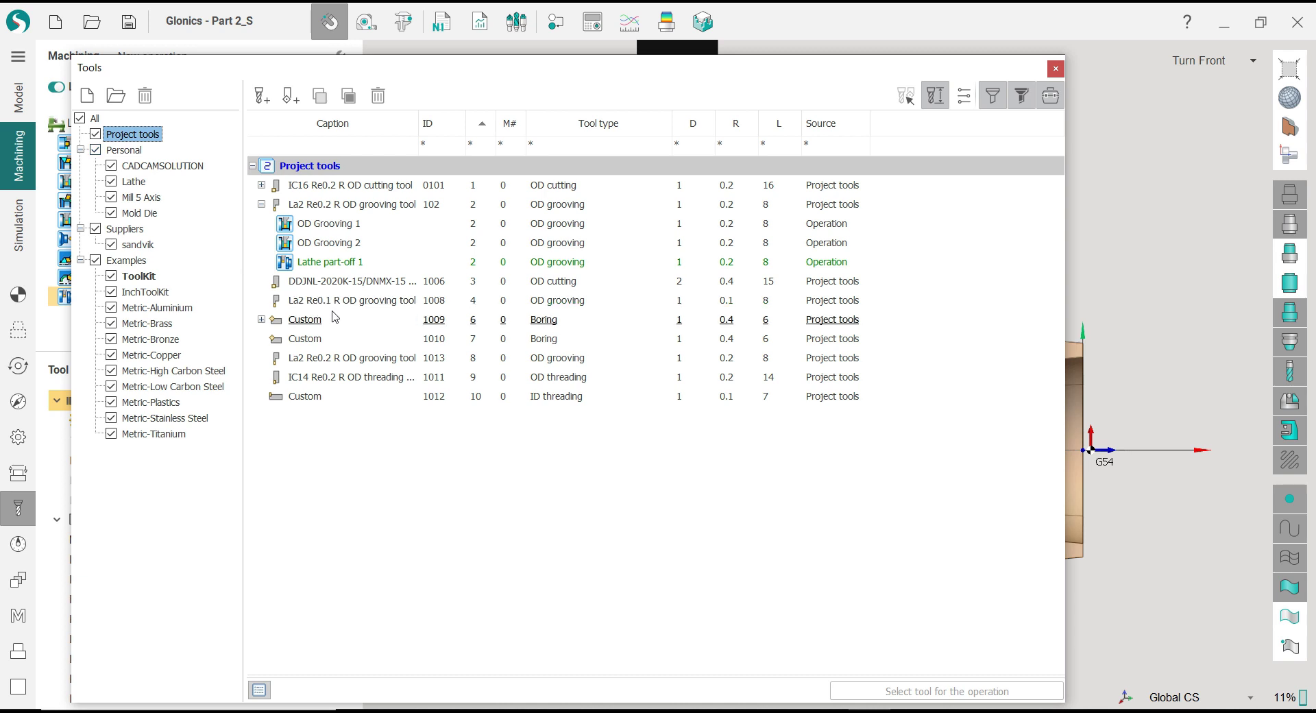
click(300, 359)
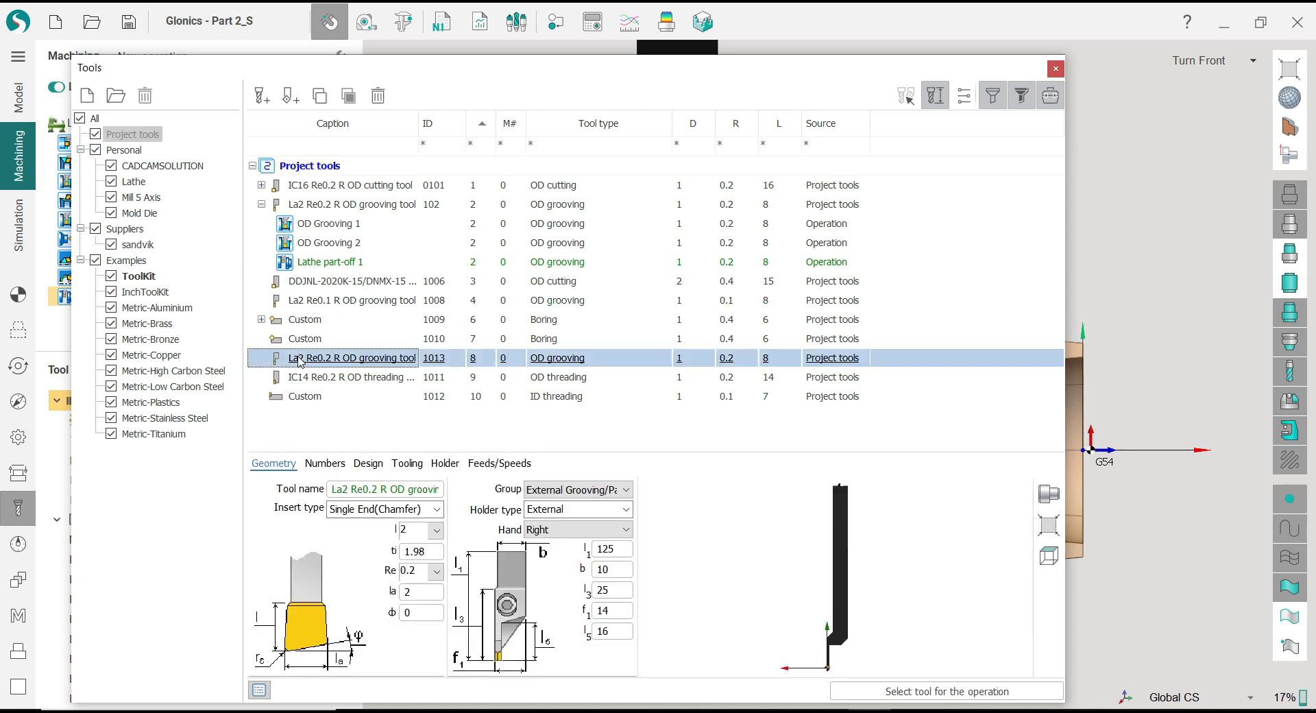
click(863, 691)
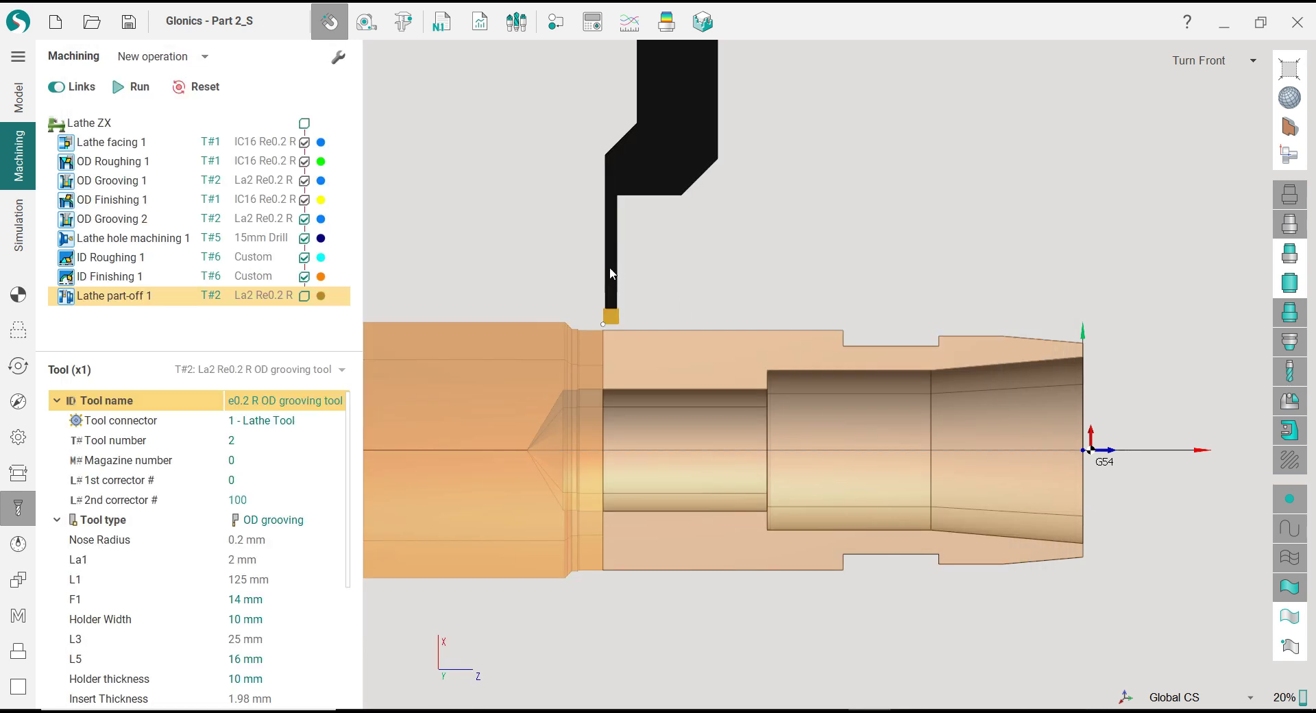
Step: Change the display colour of the Lathe part-off 1 operation to blue
click(321, 295)
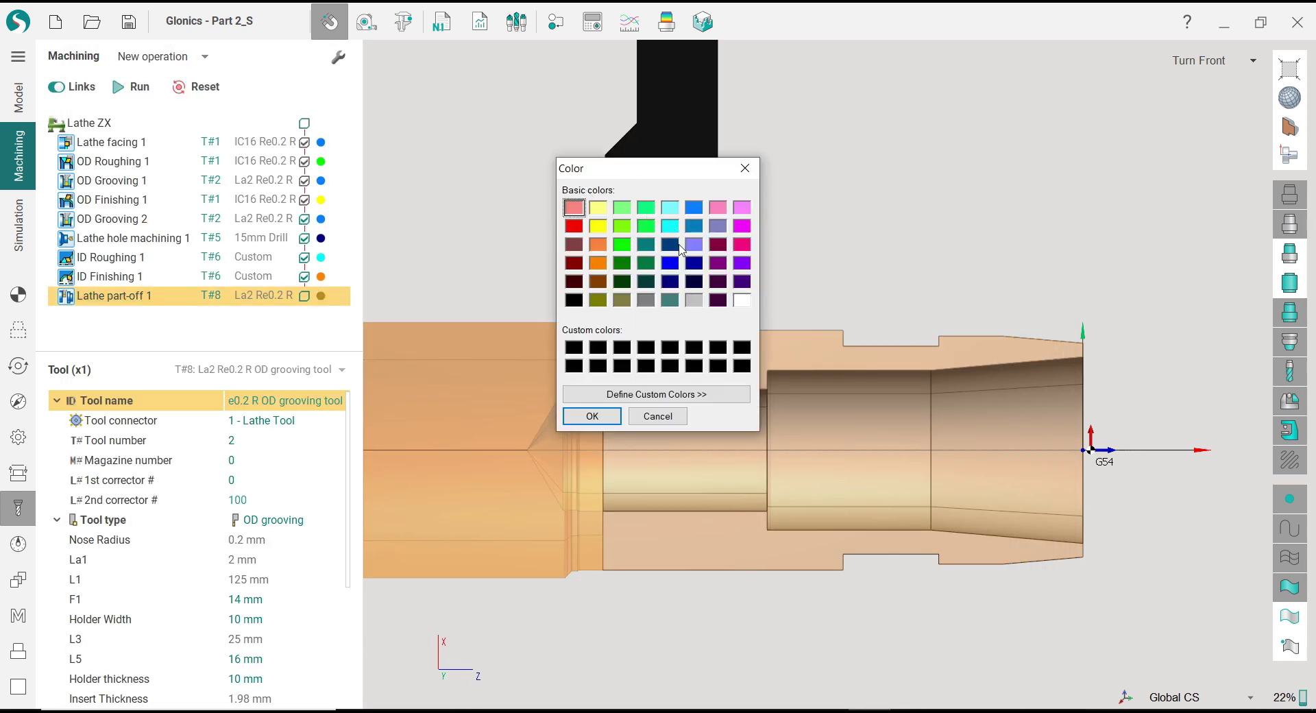
click(670, 262)
click(593, 416)
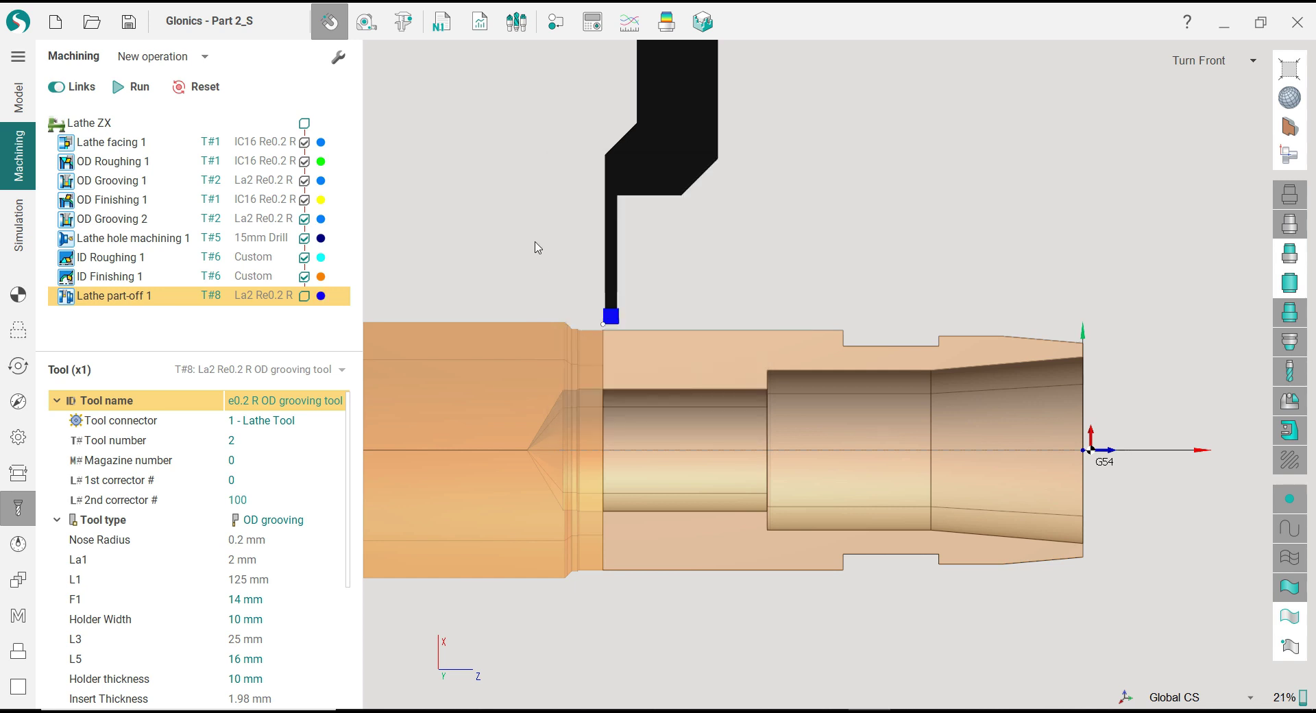
Step: In the part-off job assignment, adjust the lead-out line at the bore edge, trying a length of 0 before stretching it outward to 5.8
scroll(578, 325, up, 2)
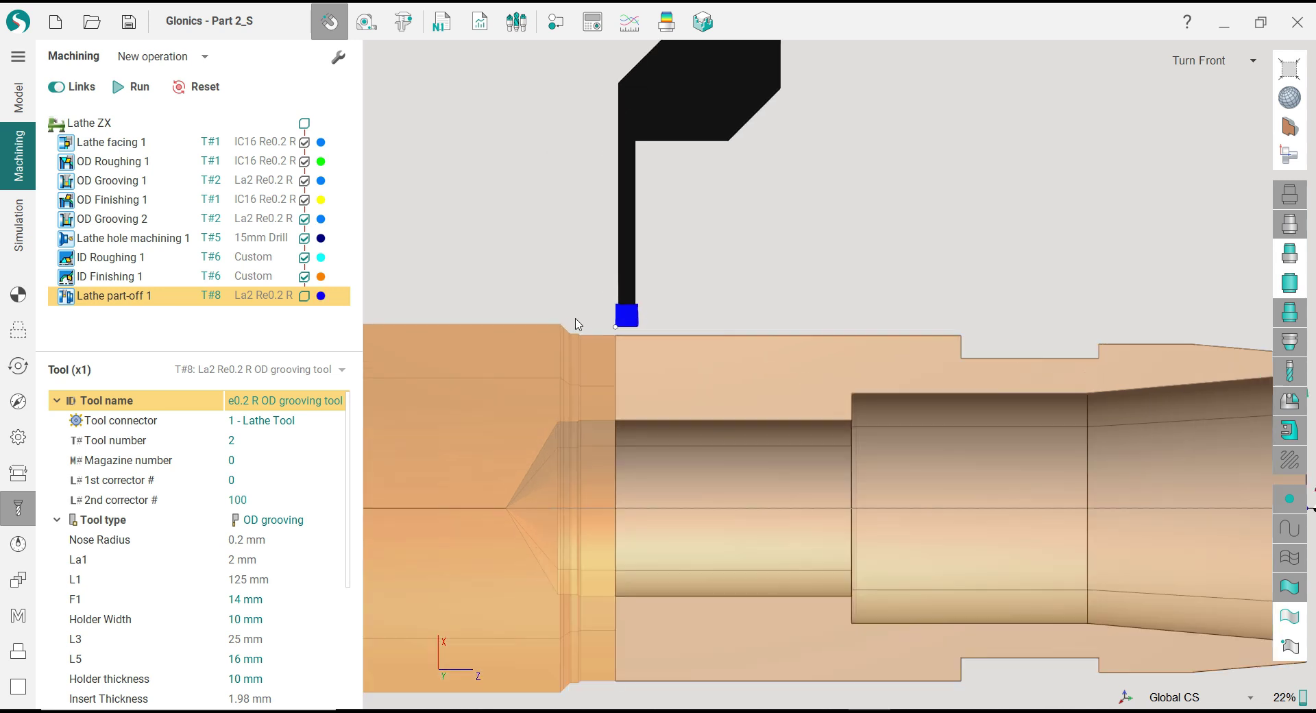
click(18, 330)
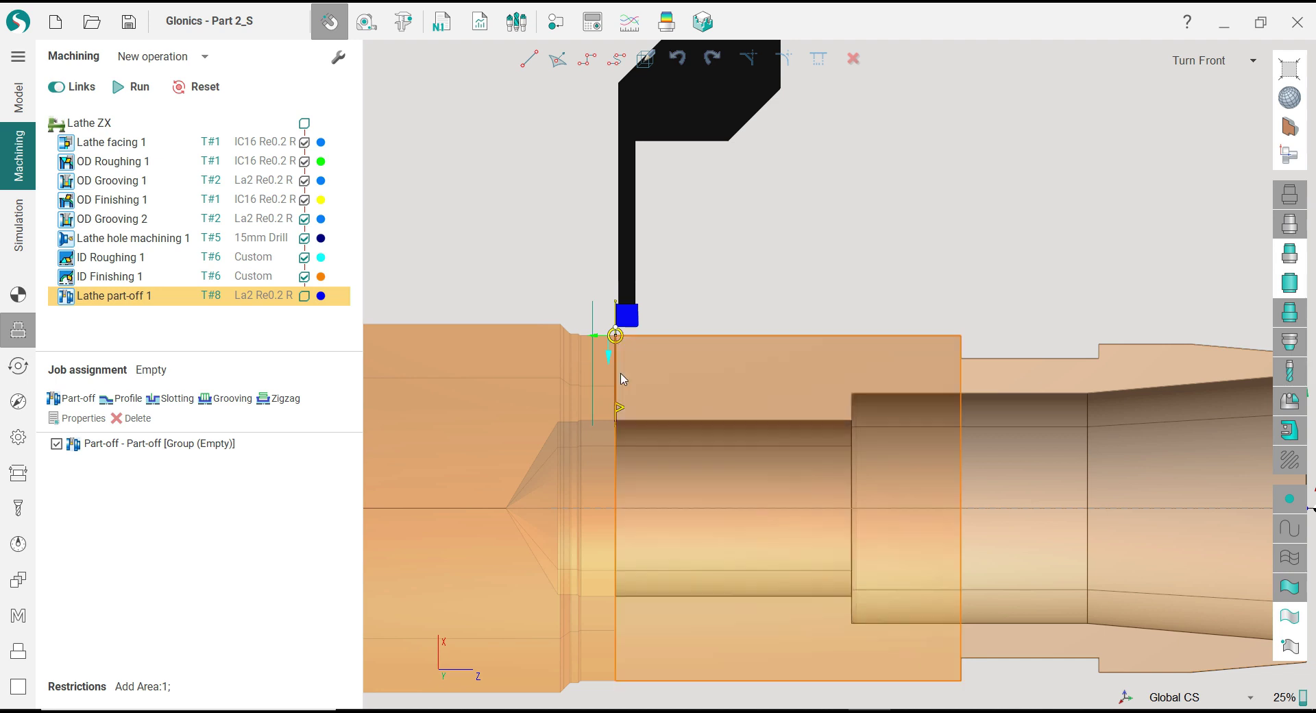
scroll(595, 401, up, 3)
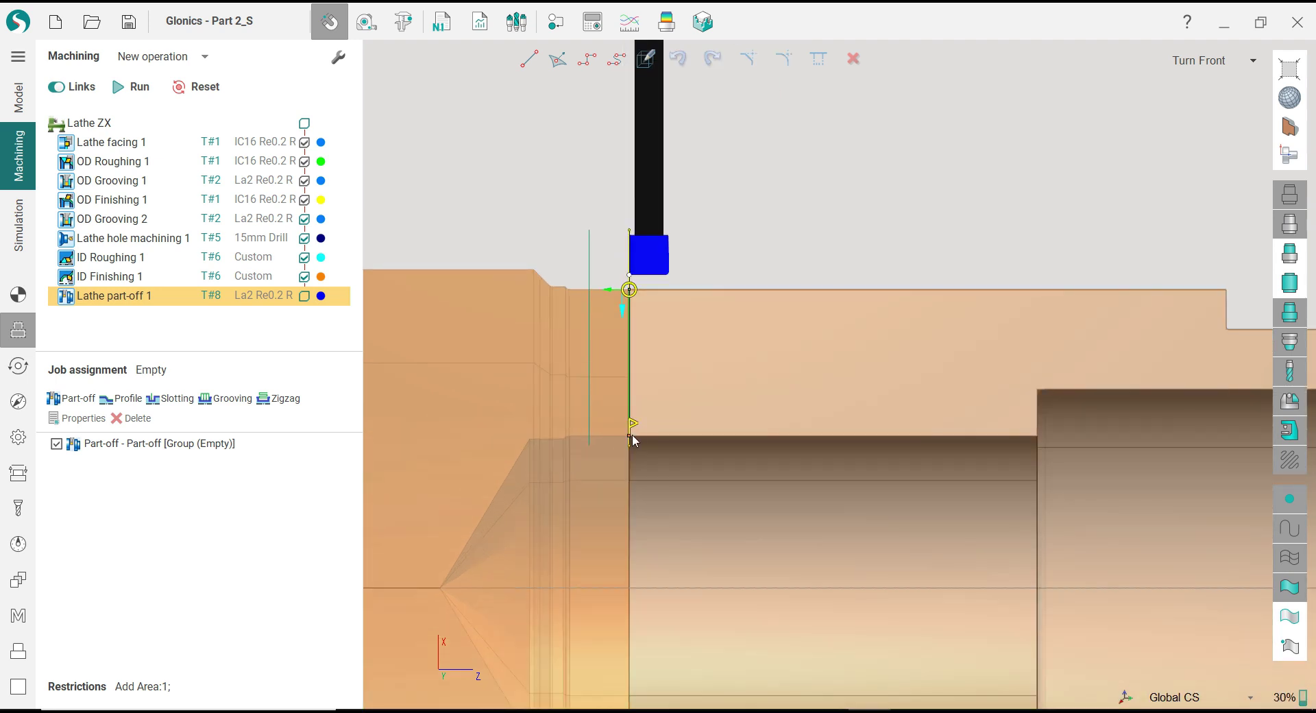
double_click(599, 444)
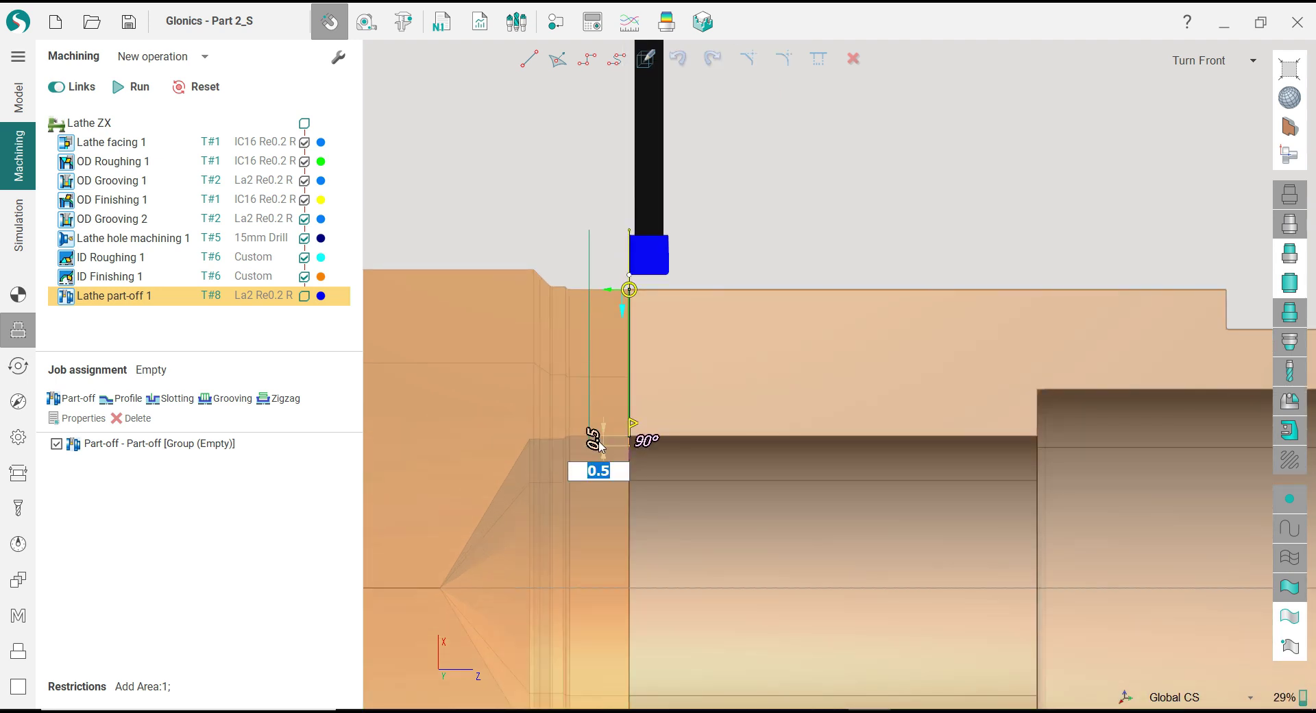
text(0)
key(Return)
scroll(603, 386, up, 2)
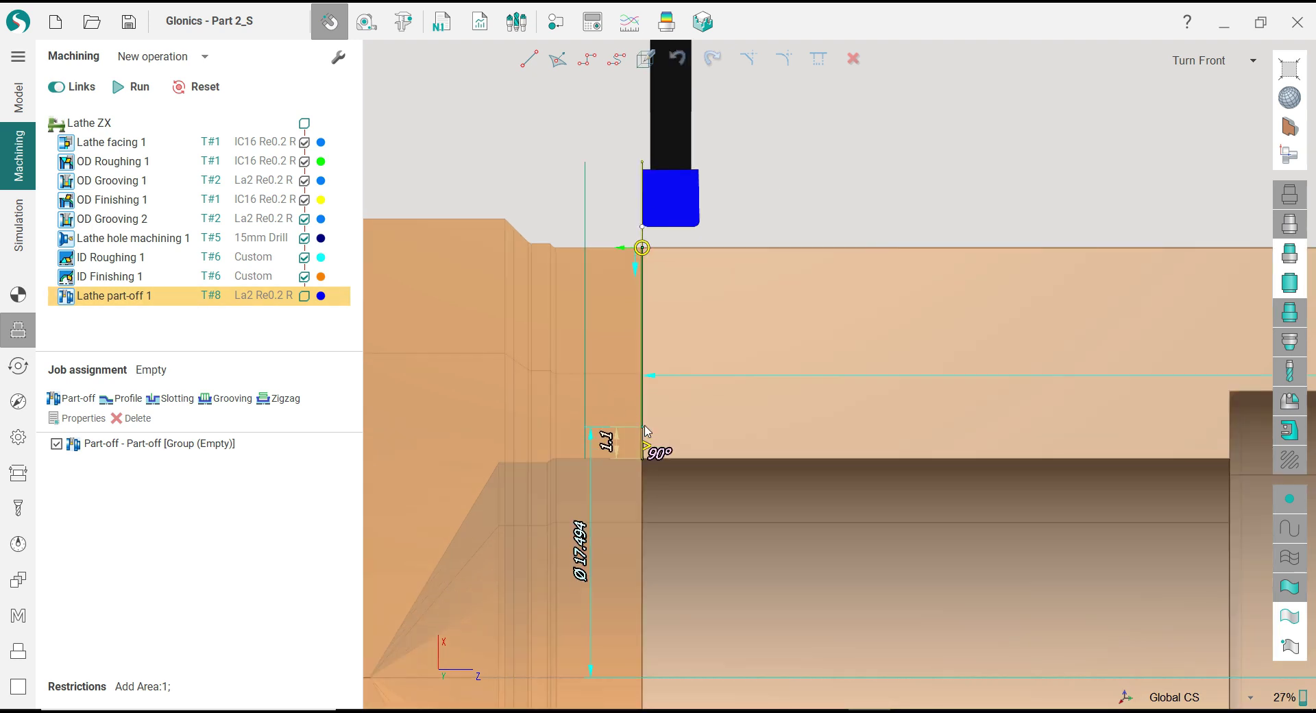
click(657, 297)
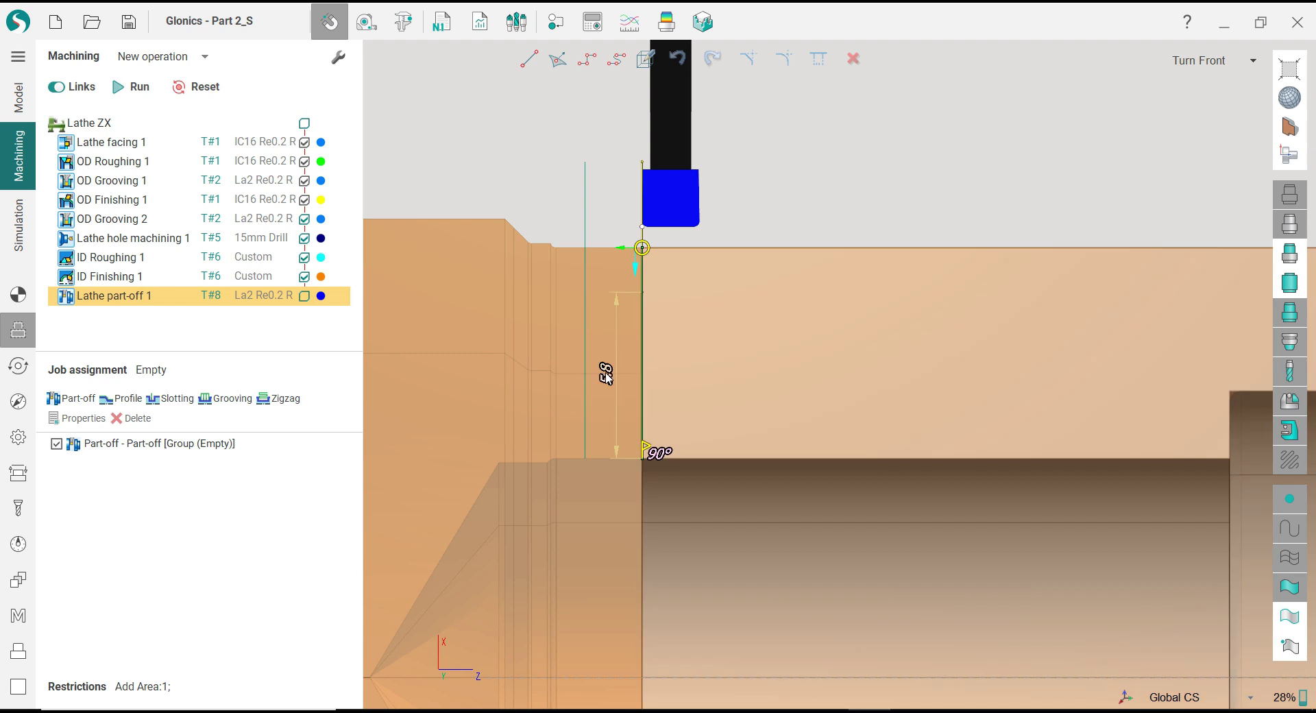
double_click(606, 374)
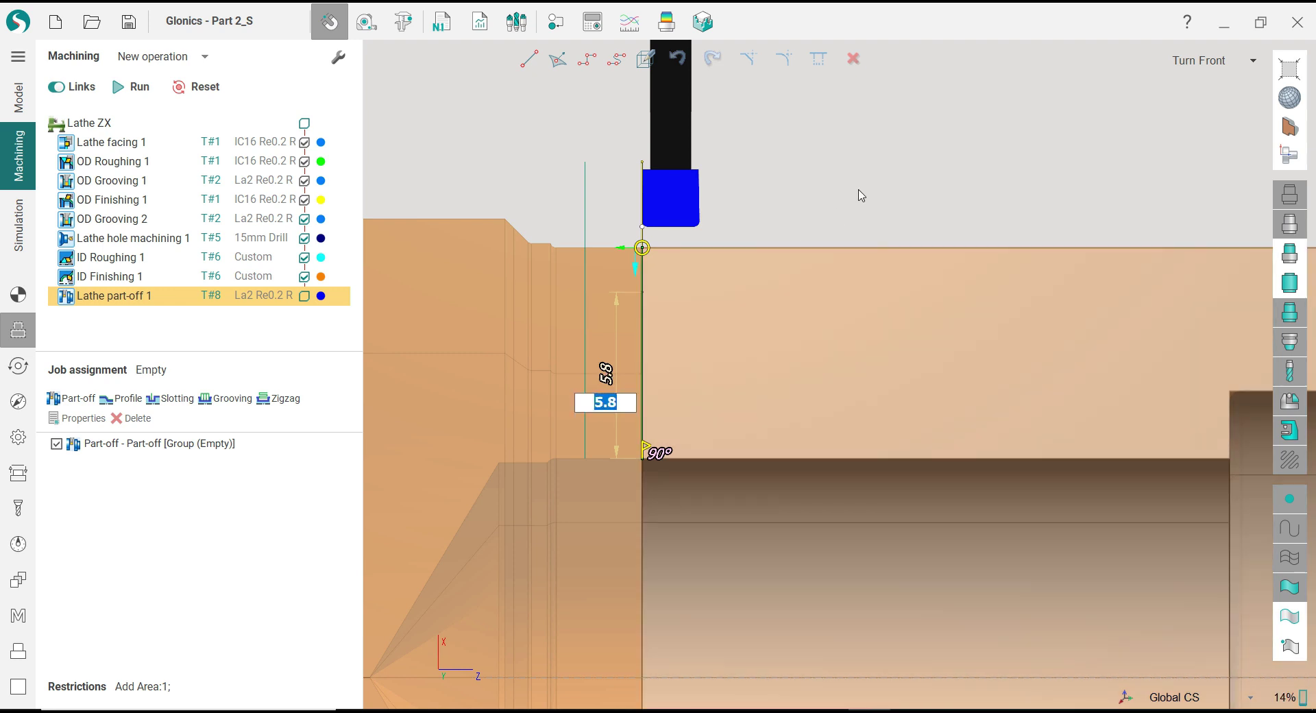
key(Return)
Step: Stretch the part-off contour line outward from the bore edge and set its length to 6
click(641, 462)
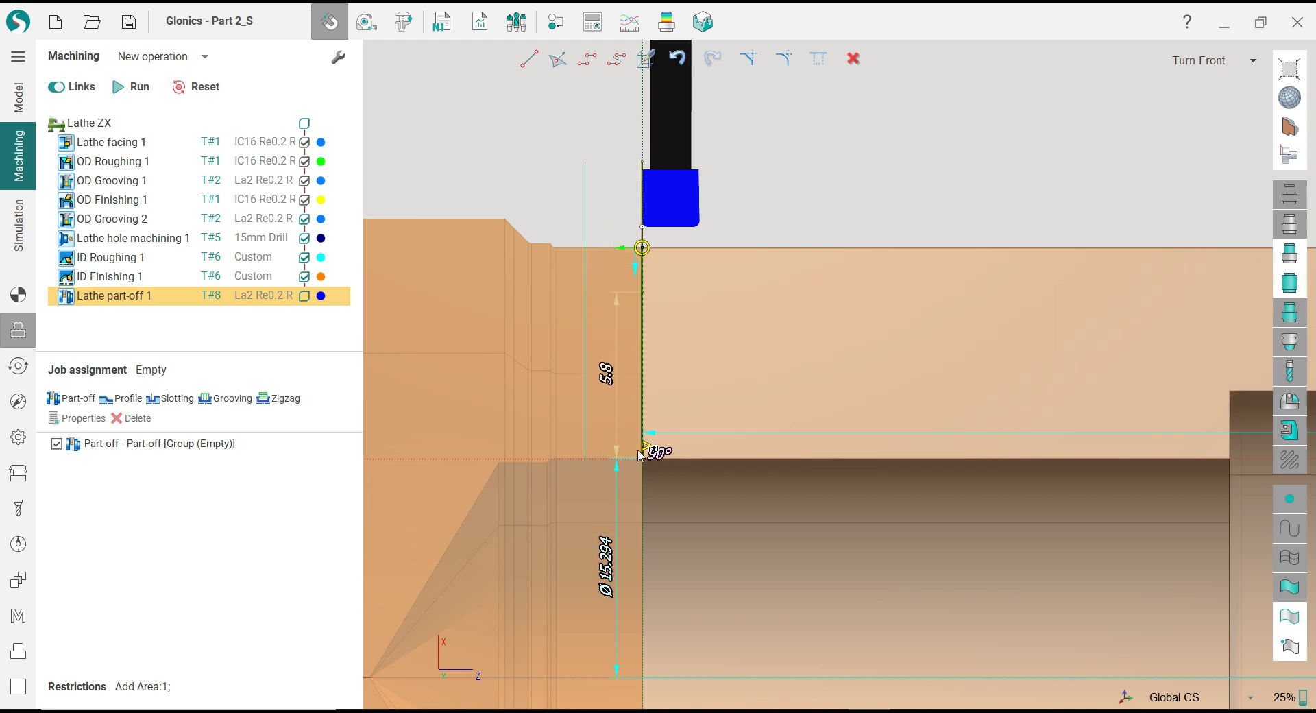
click(643, 295)
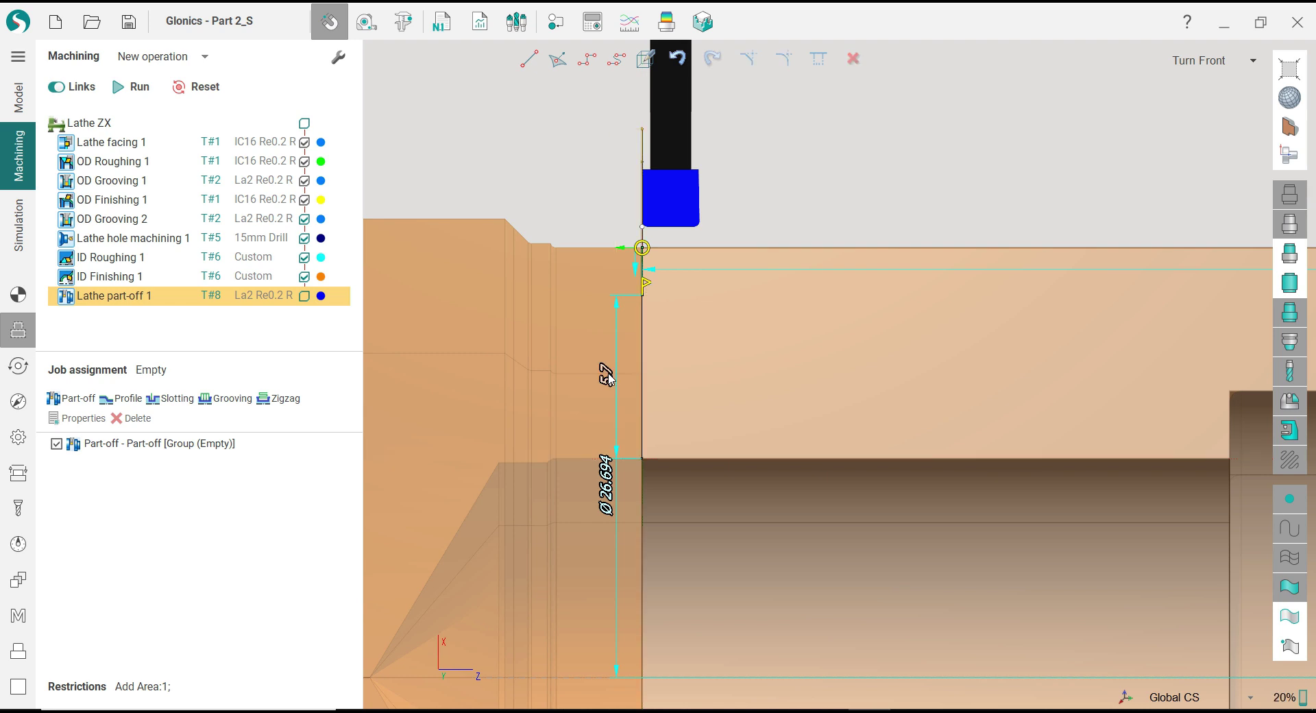
double_click(608, 376)
text(6)
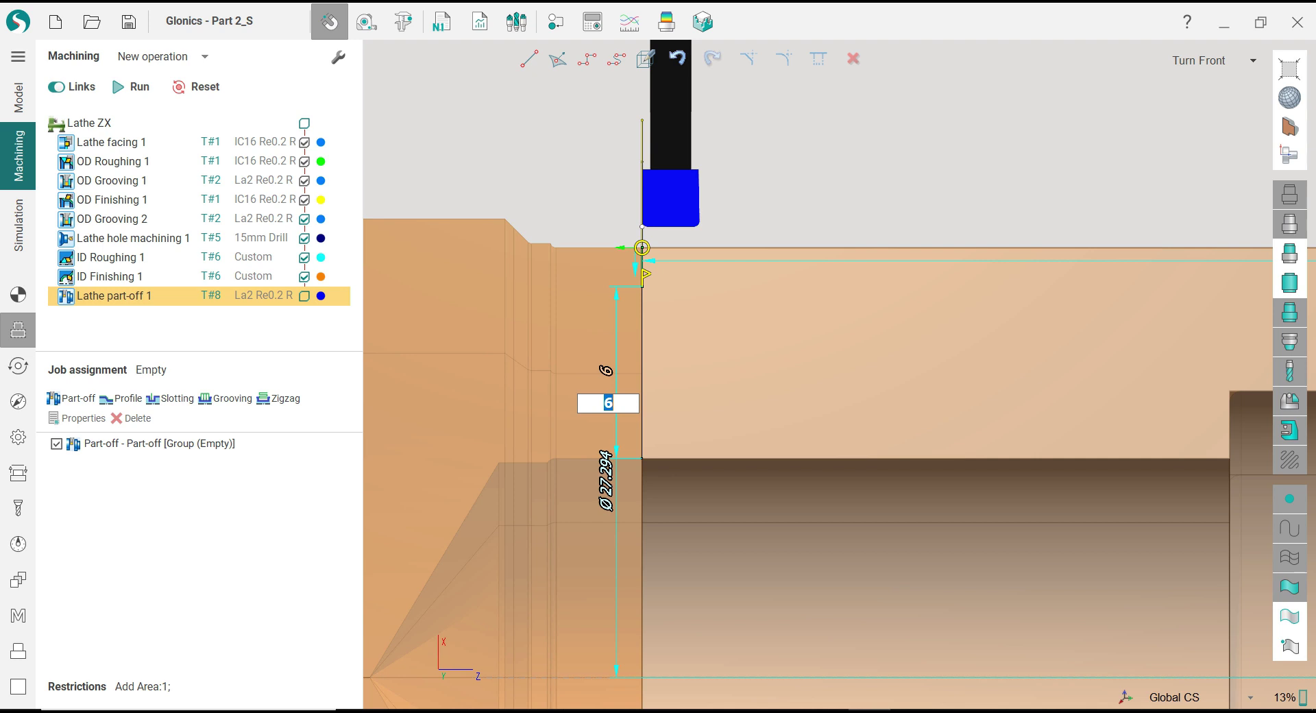
key(Return)
Step: Set the part-off's retract lead to a length of 0 mm and an angle of 0°
click(19, 473)
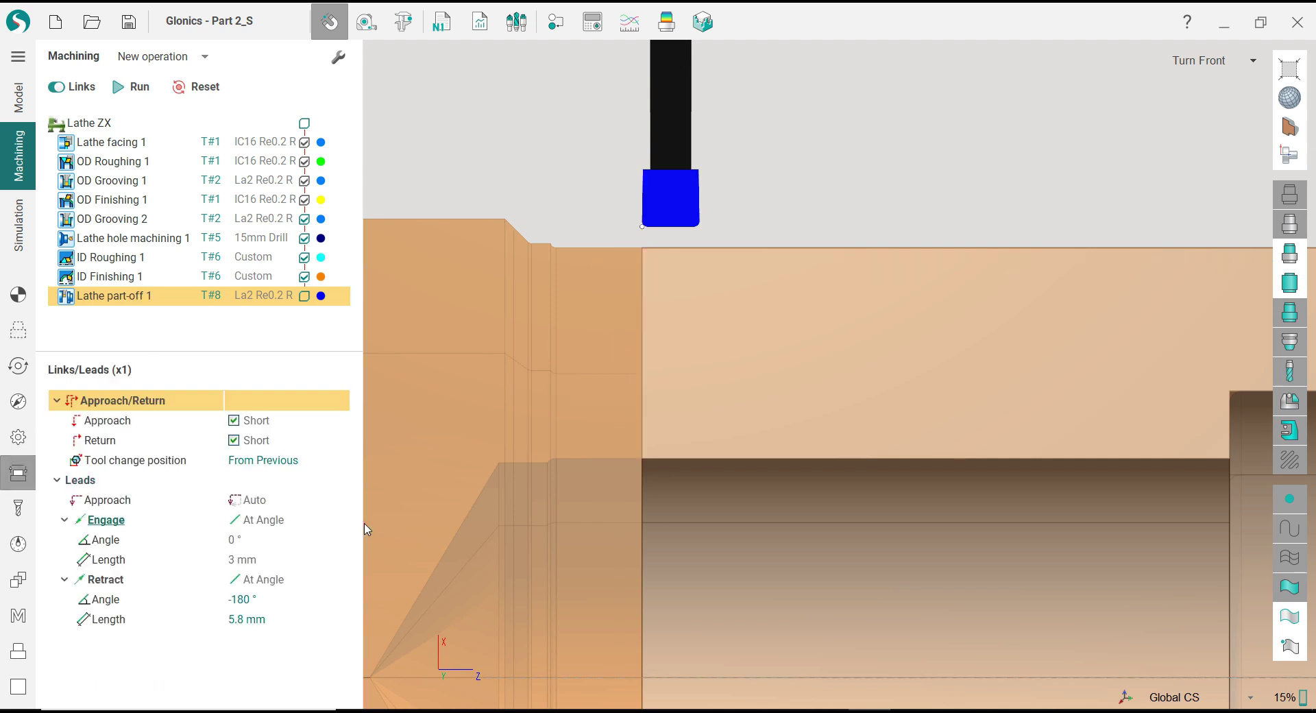
click(285, 620)
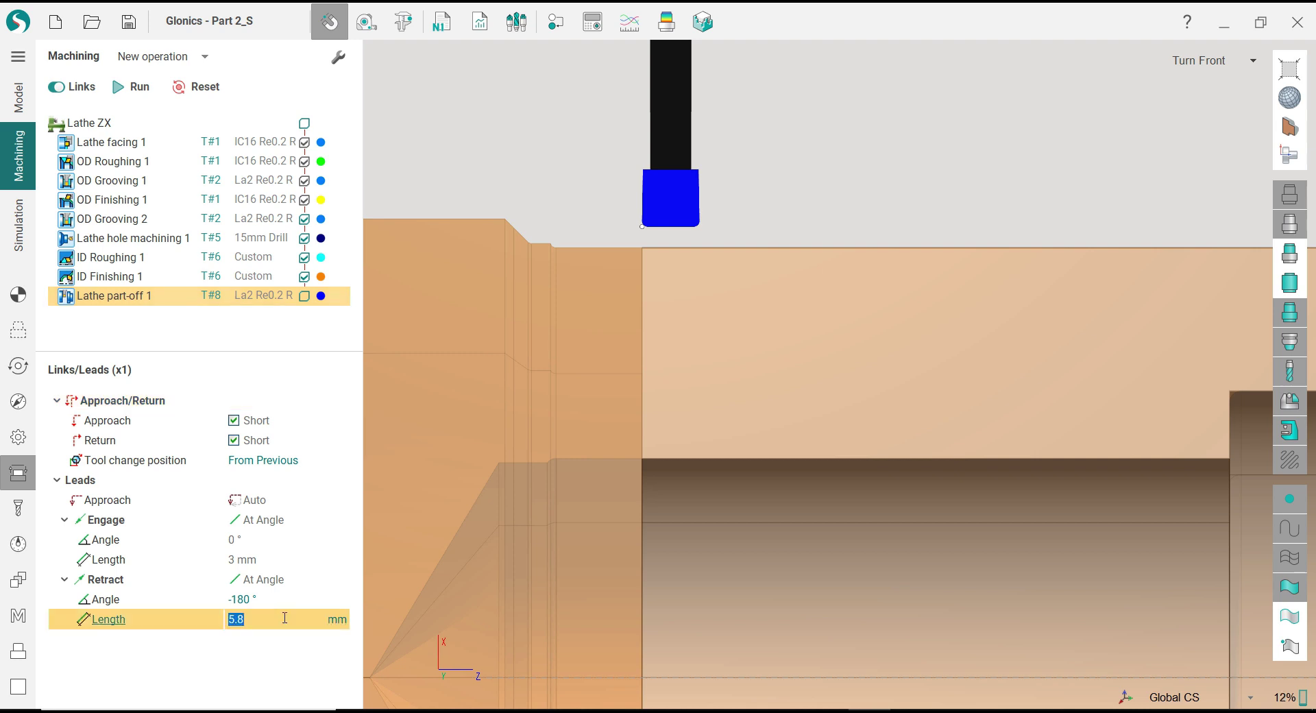
text(0)
click(284, 602)
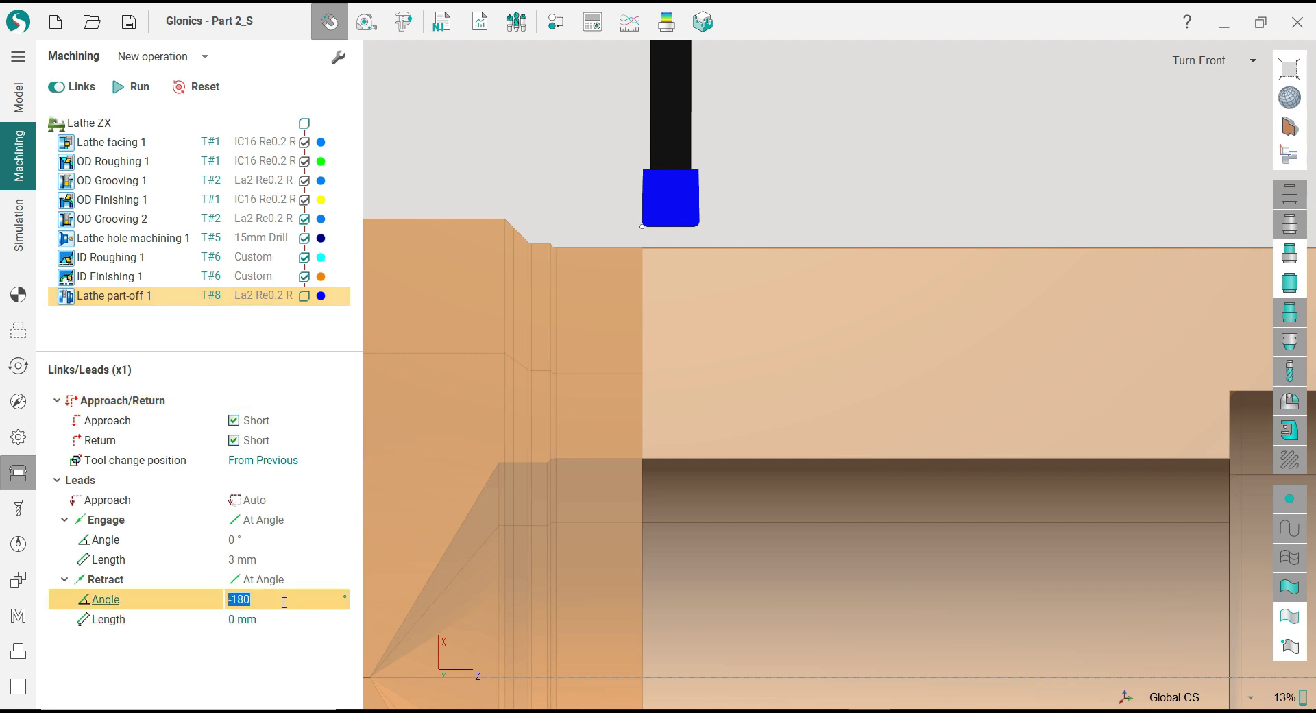
text(0)
click(274, 560)
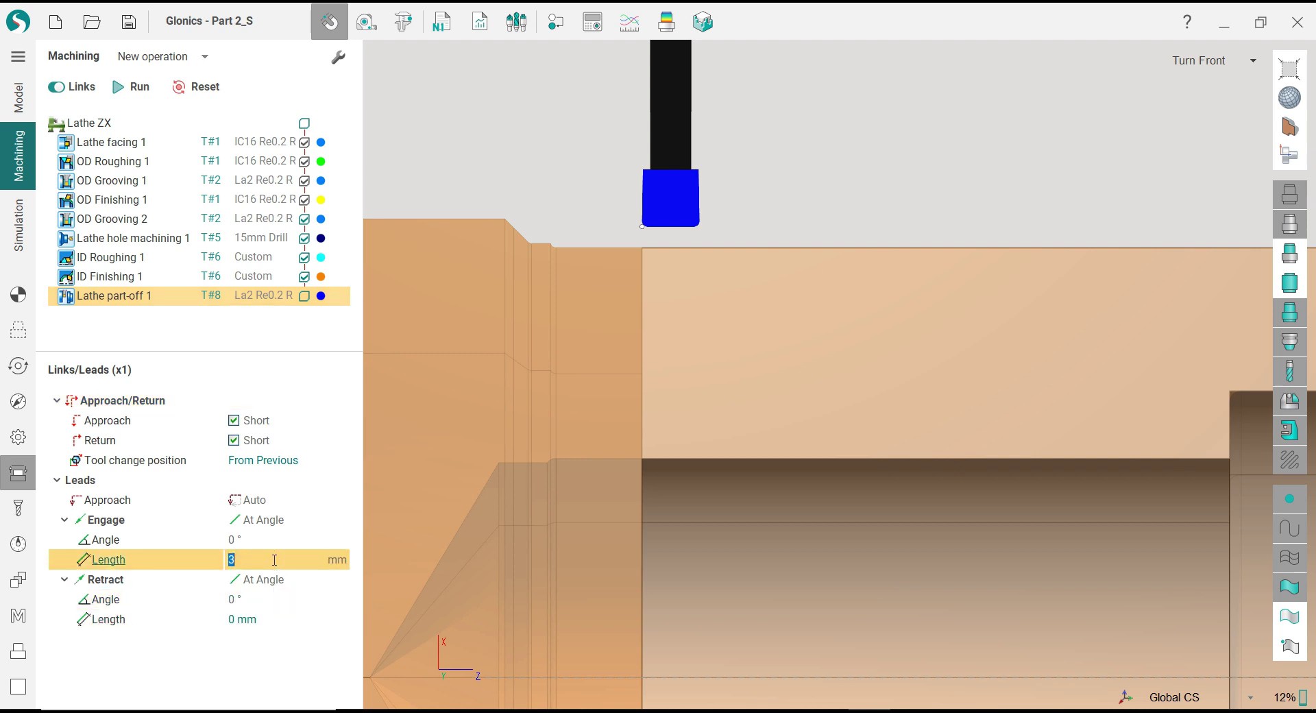
click(18, 329)
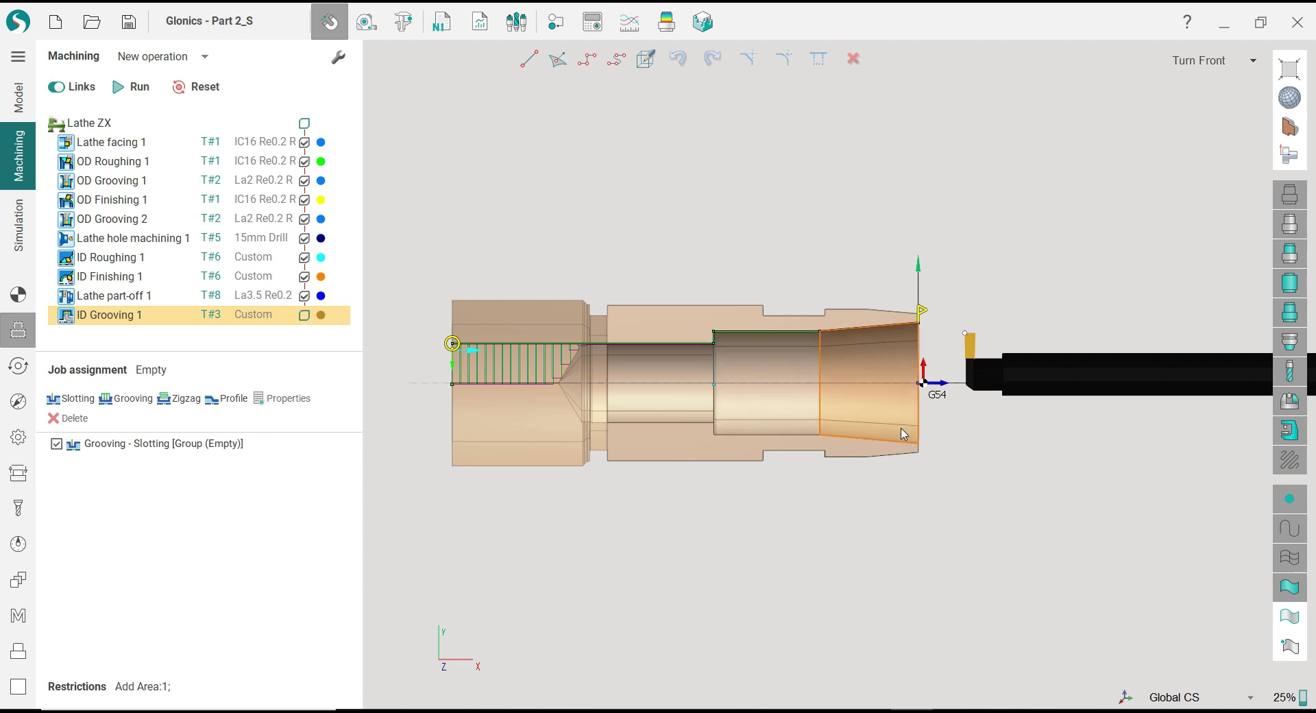
Step: Set the insert width La1 of ID Grooving 1's tool to 3.5 mm and apply the tool change
scroll(997, 406, up, 1)
scroll(1000, 408, up, 1)
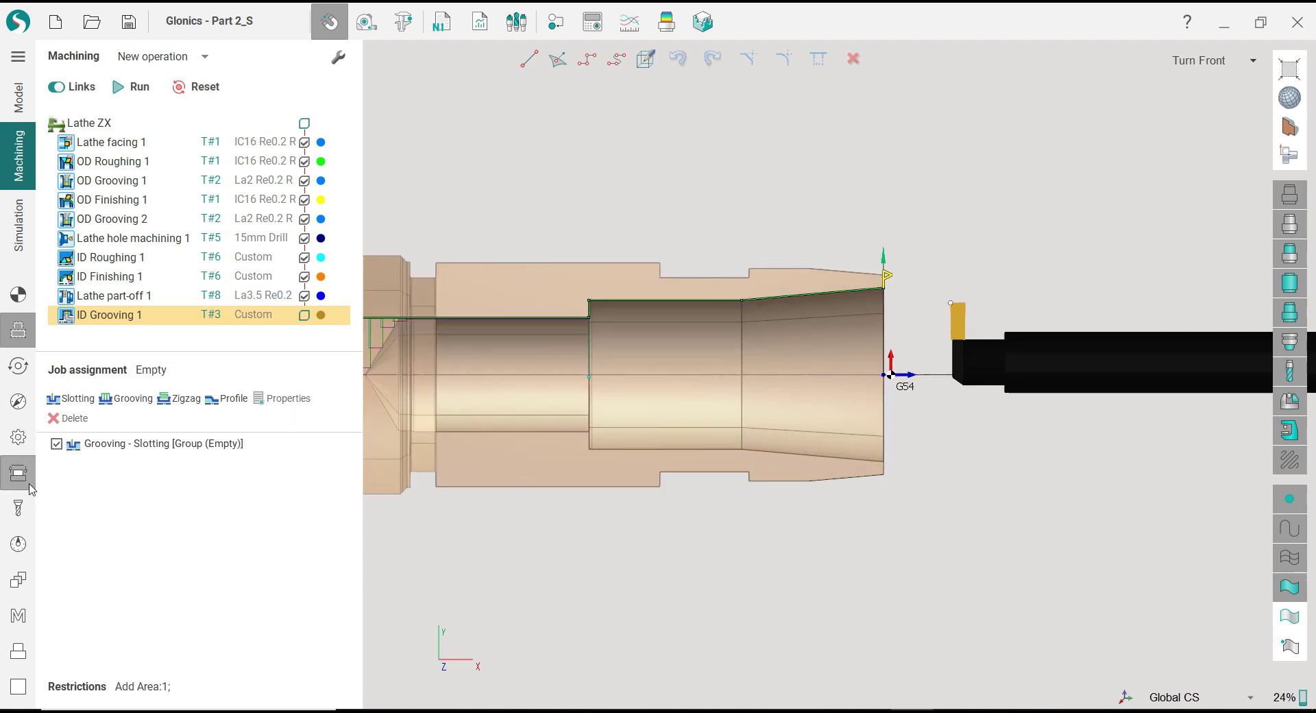
click(17, 515)
click(268, 558)
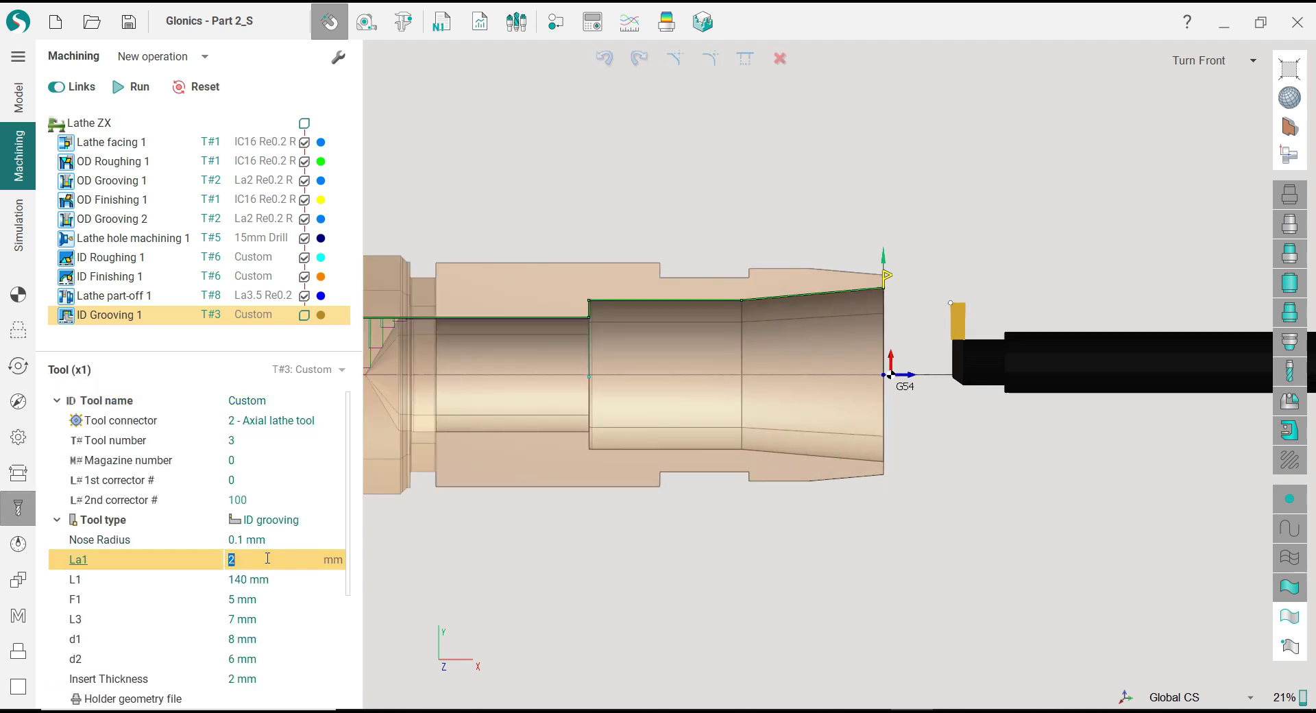
key(Up)
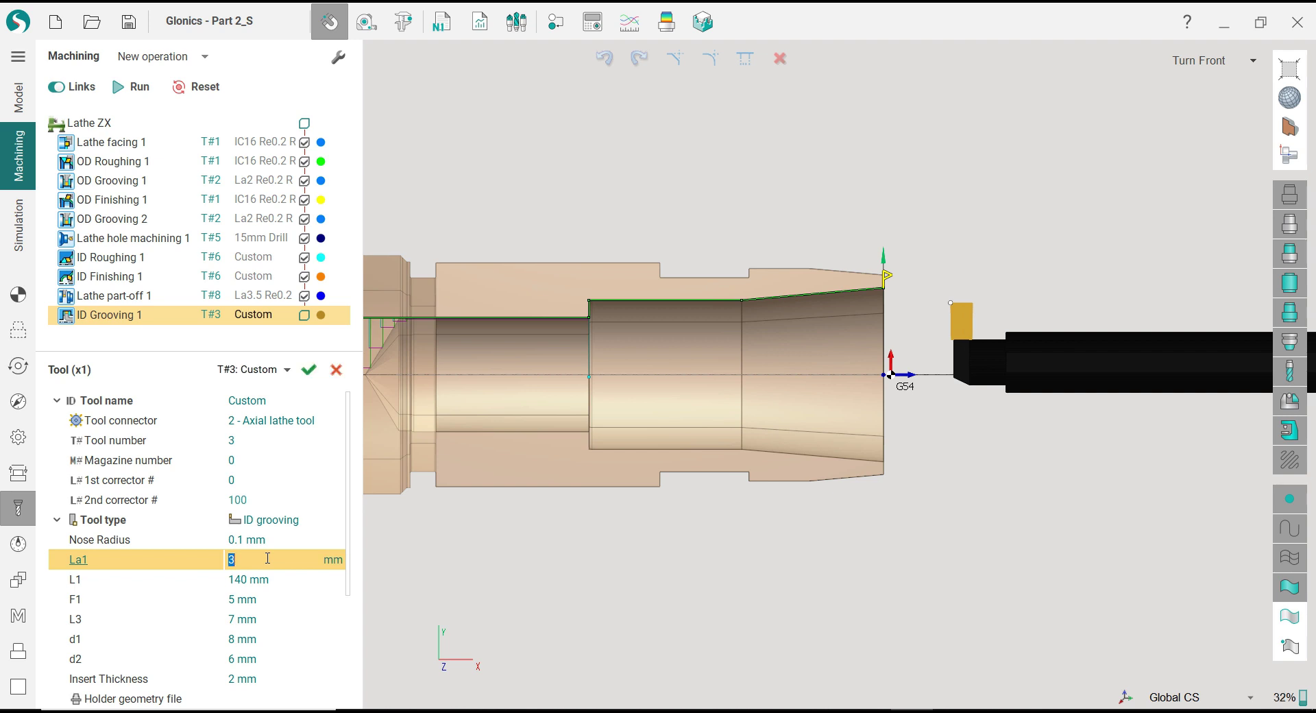
key(Up)
text(3.5)
key(Return)
click(309, 371)
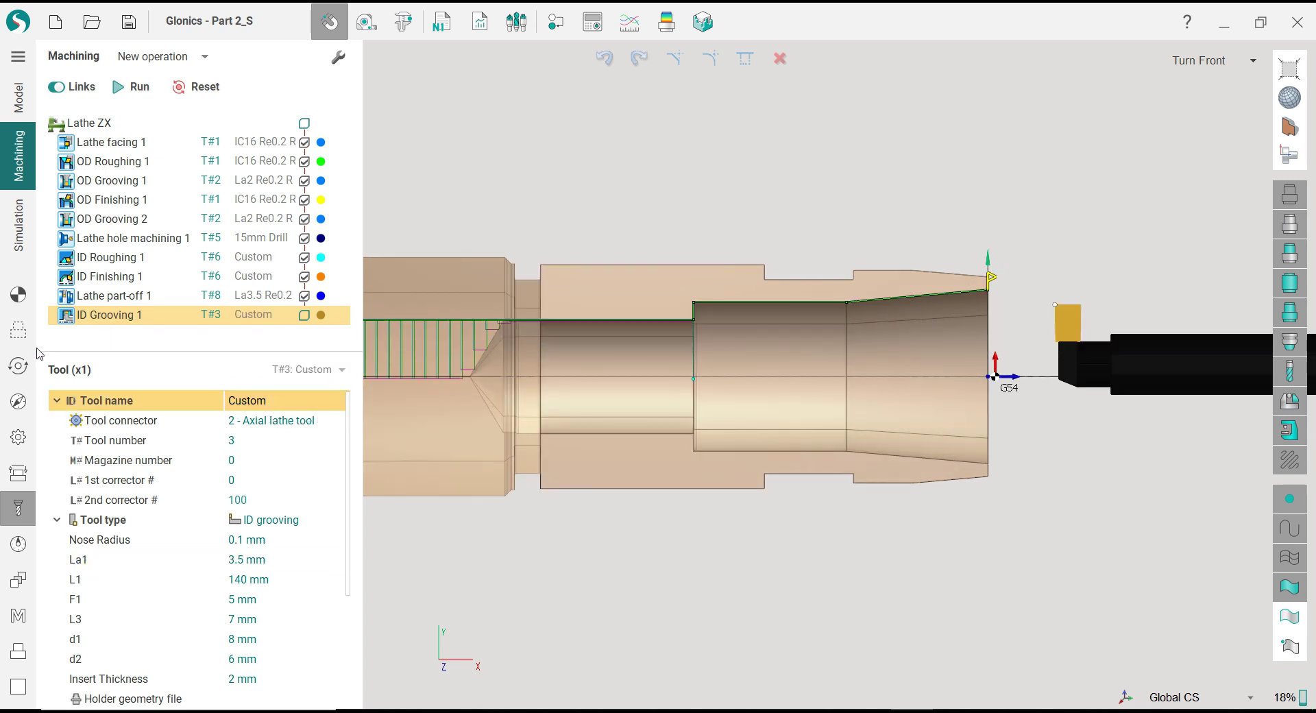
Step: Remove the front taper, the 20 mm diameter bore and the inner shoulder segments from the ID Grooving 1 contour
scroll(823, 377, down, 3)
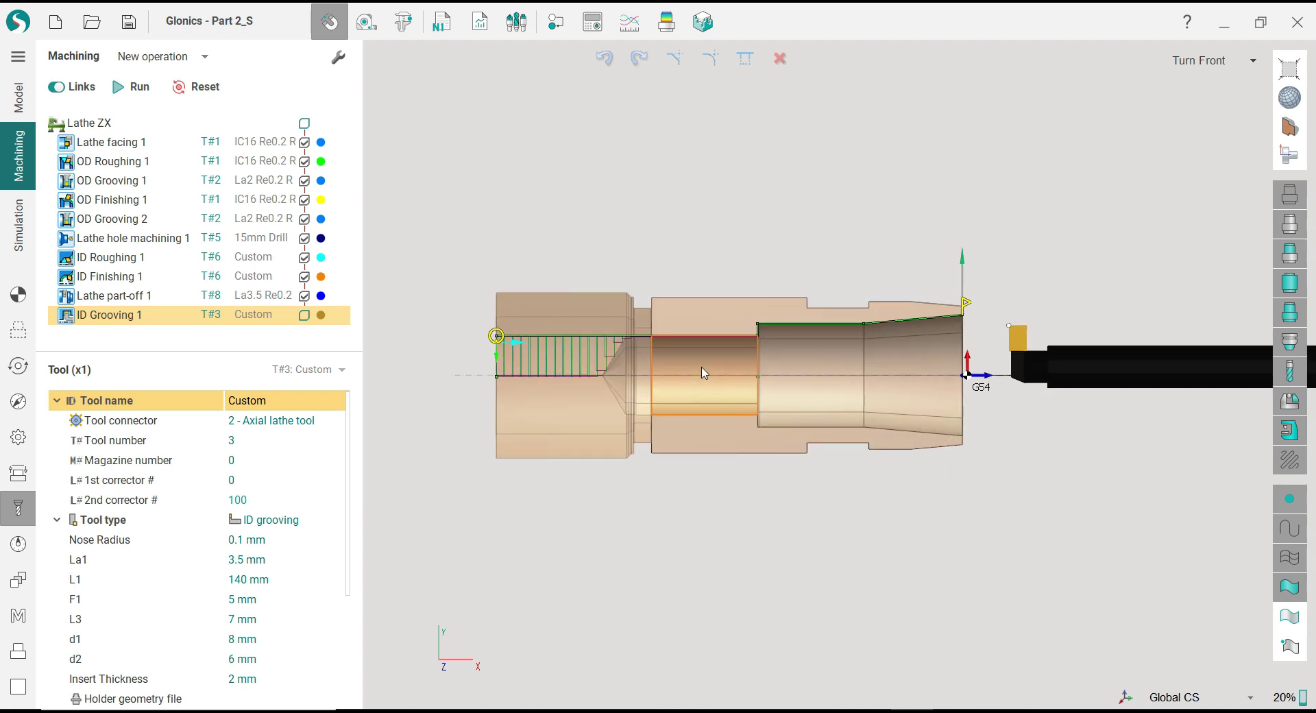
click(648, 337)
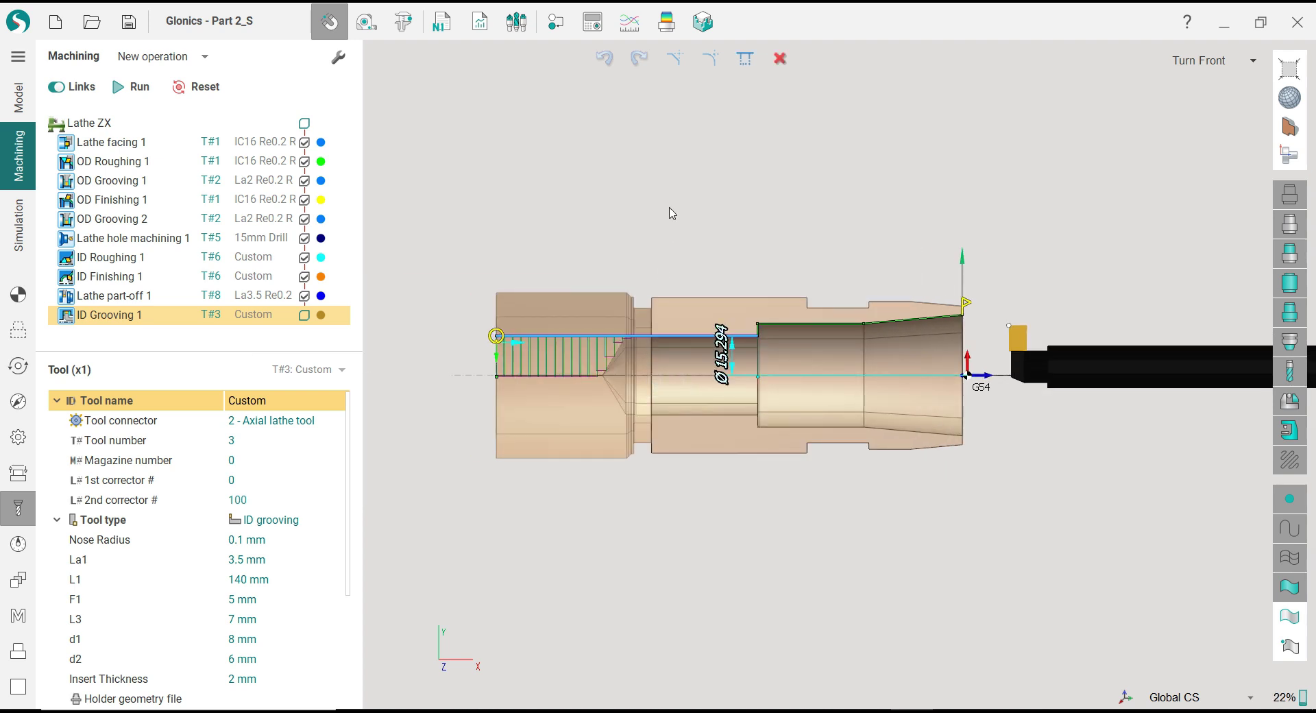
click(673, 213)
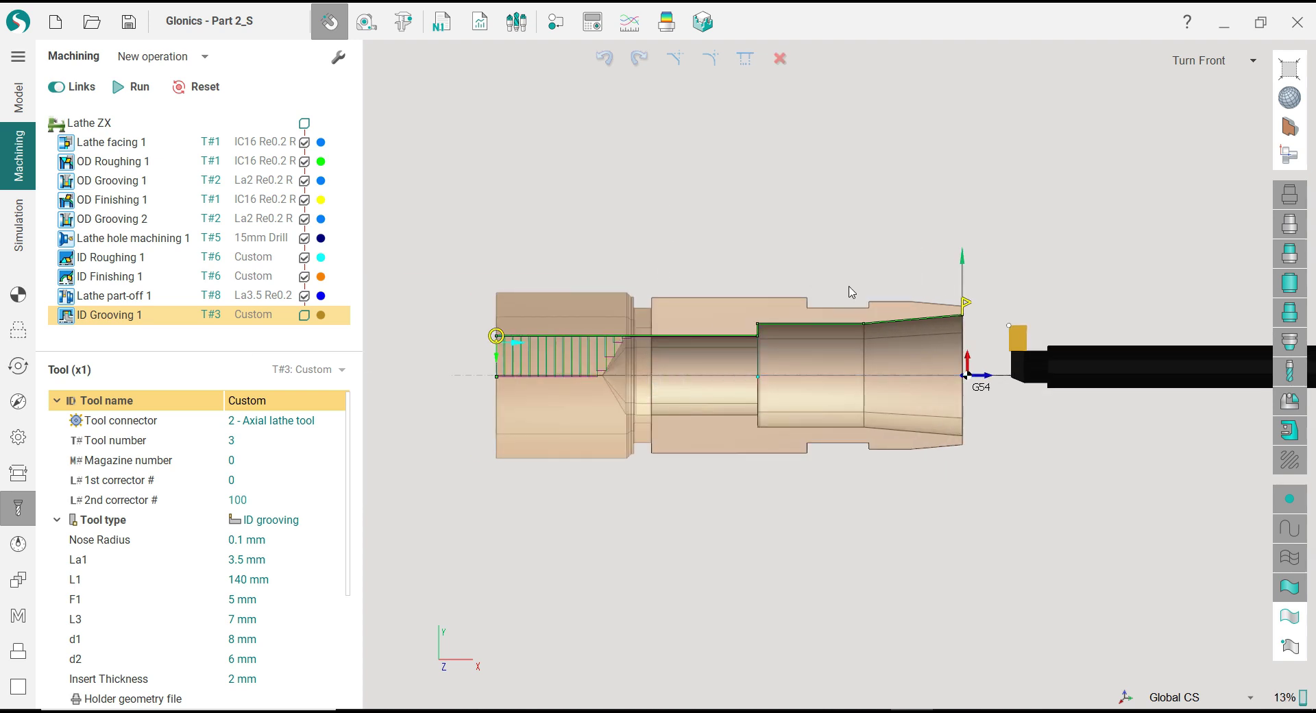
scroll(852, 293, up, 2)
drag(695, 240, 1042, 382)
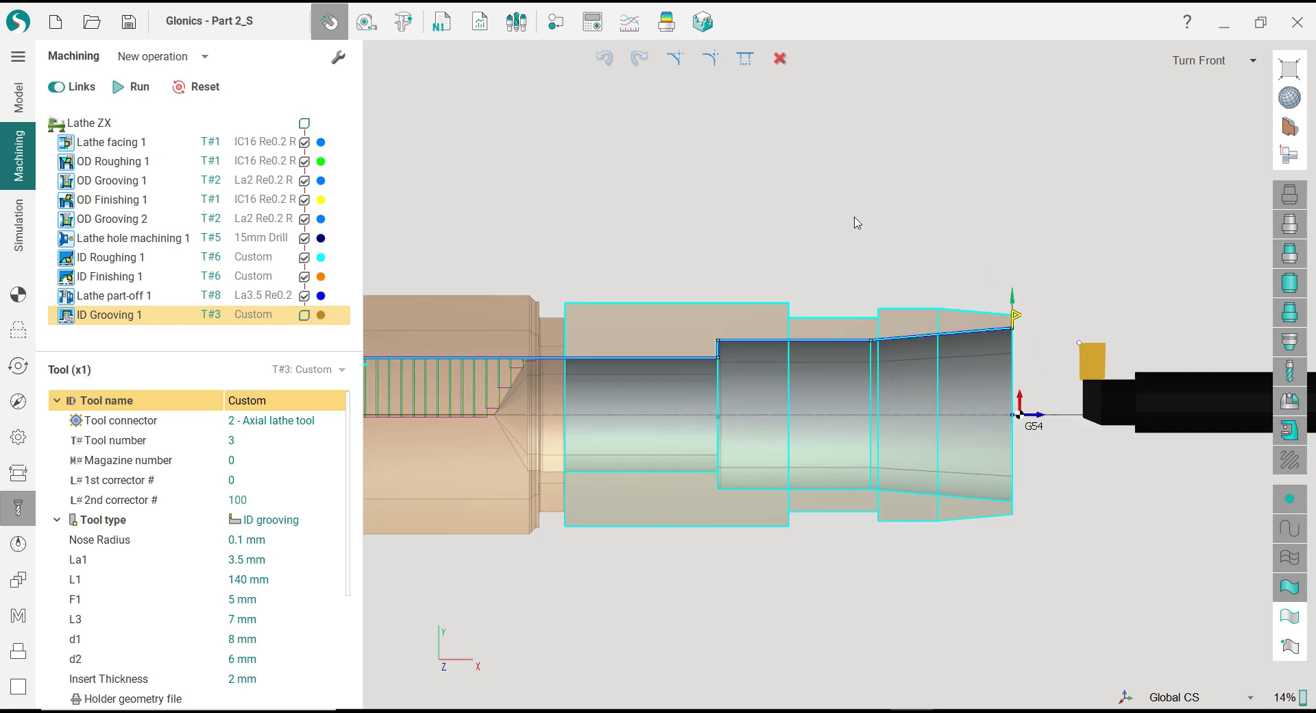
click(815, 225)
drag(626, 235, 1039, 374)
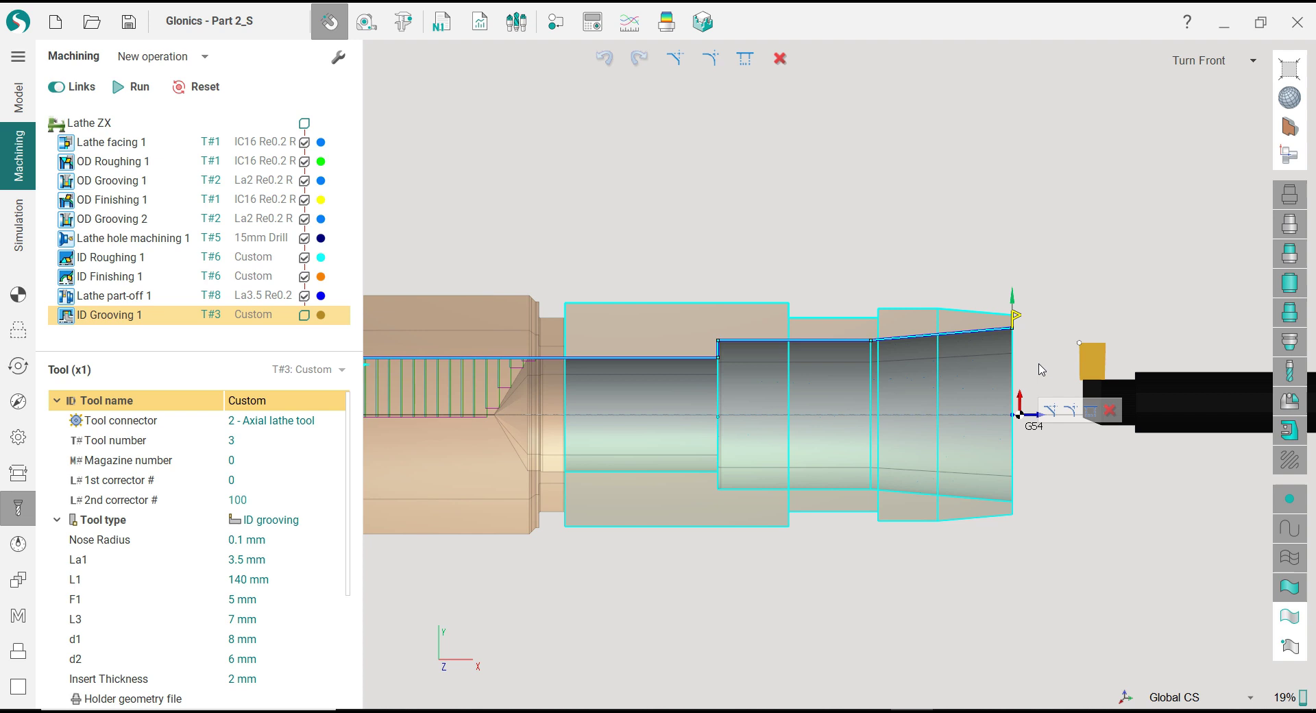
click(780, 63)
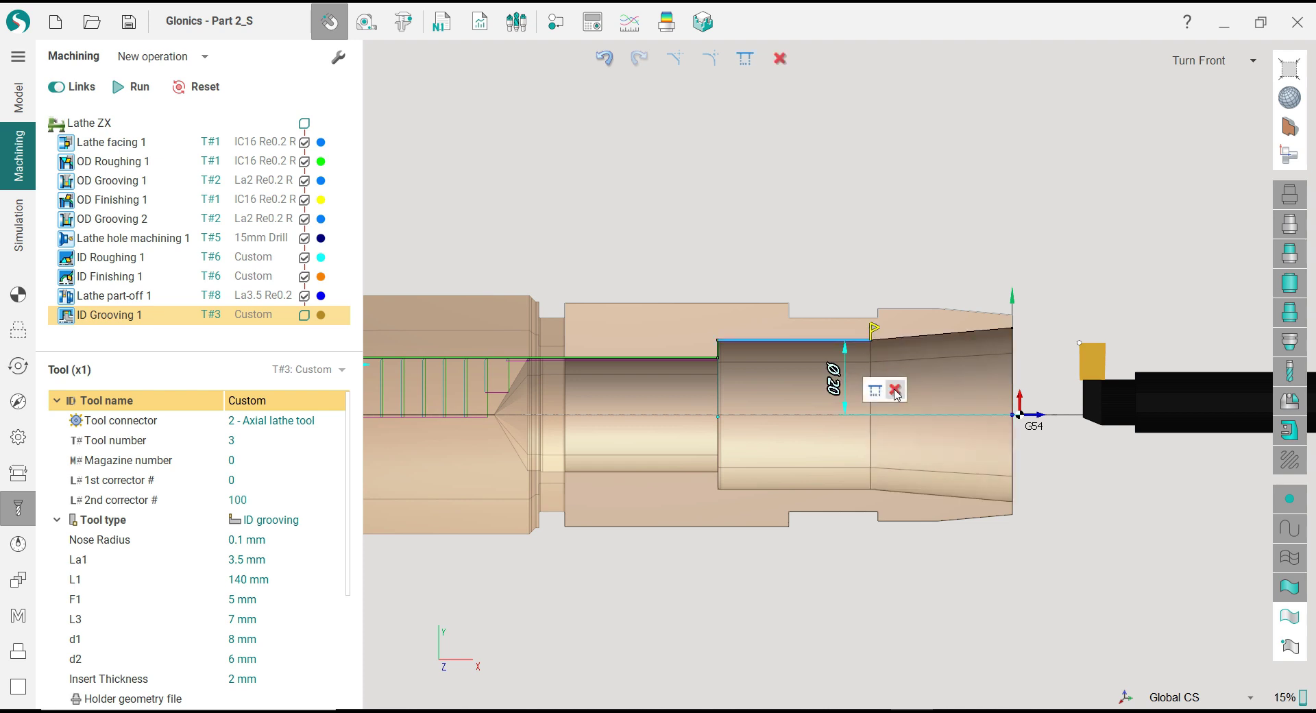
click(727, 349)
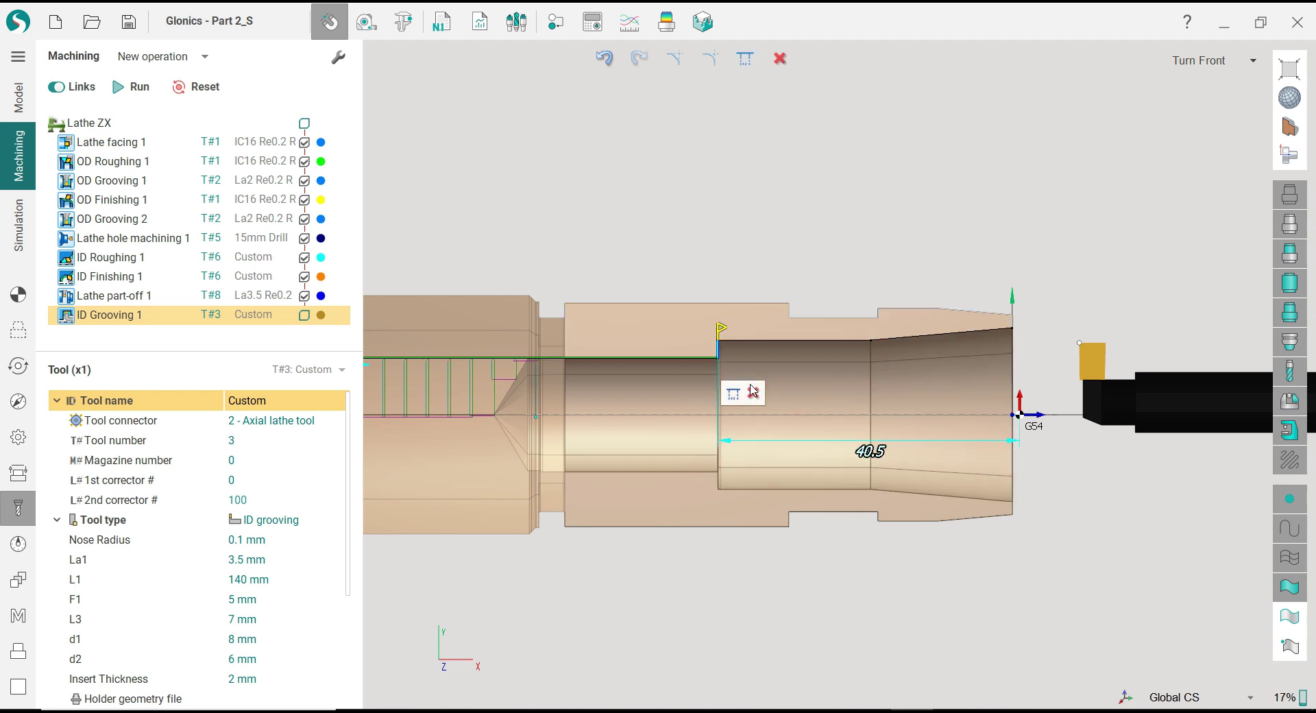
scroll(695, 329, down, 2)
scroll(590, 343, up, 3)
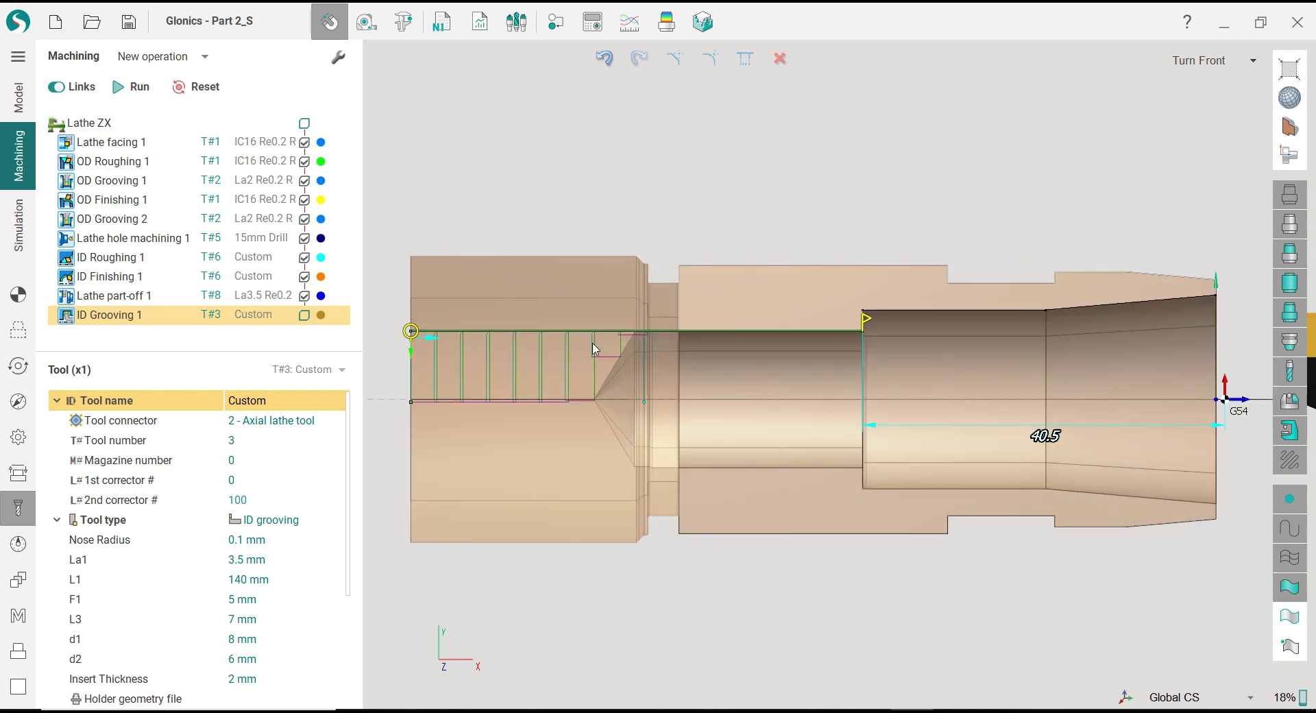
Step: Reverse the ID Grooving 1 contour's direction and set its start point 61 from the front face
click(430, 339)
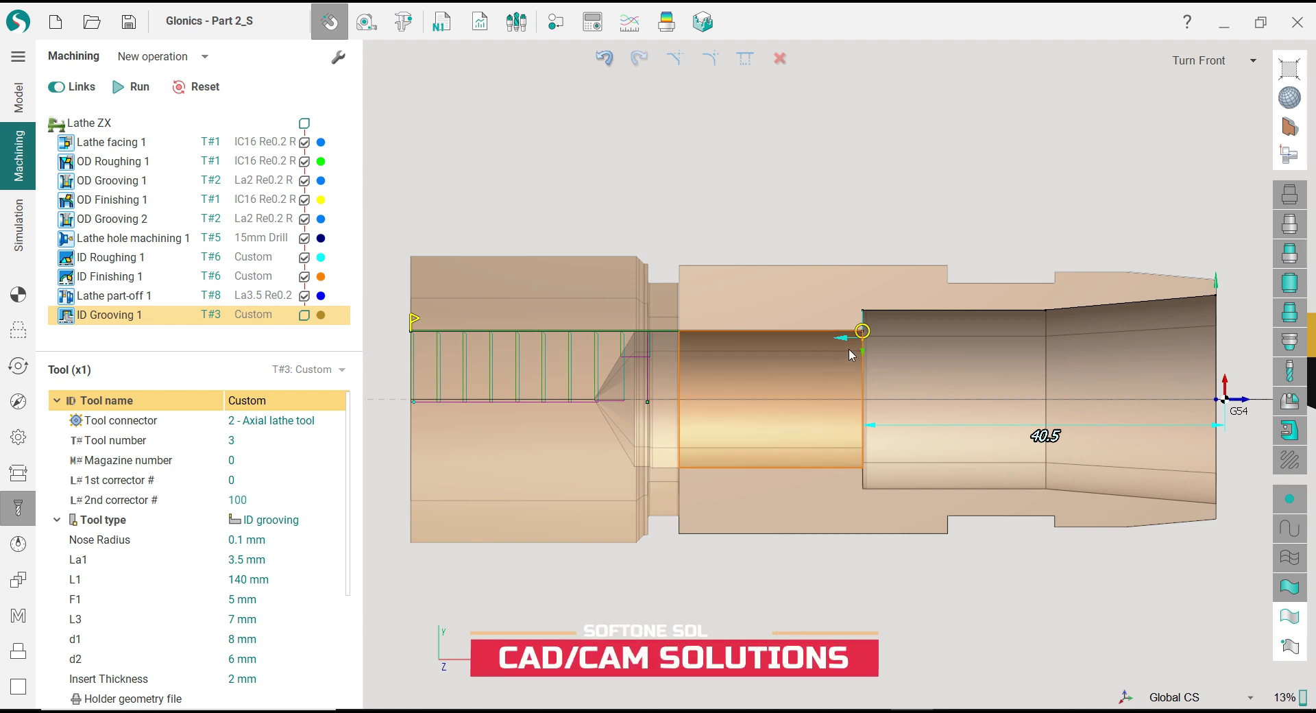
scroll(849, 351, up, 2)
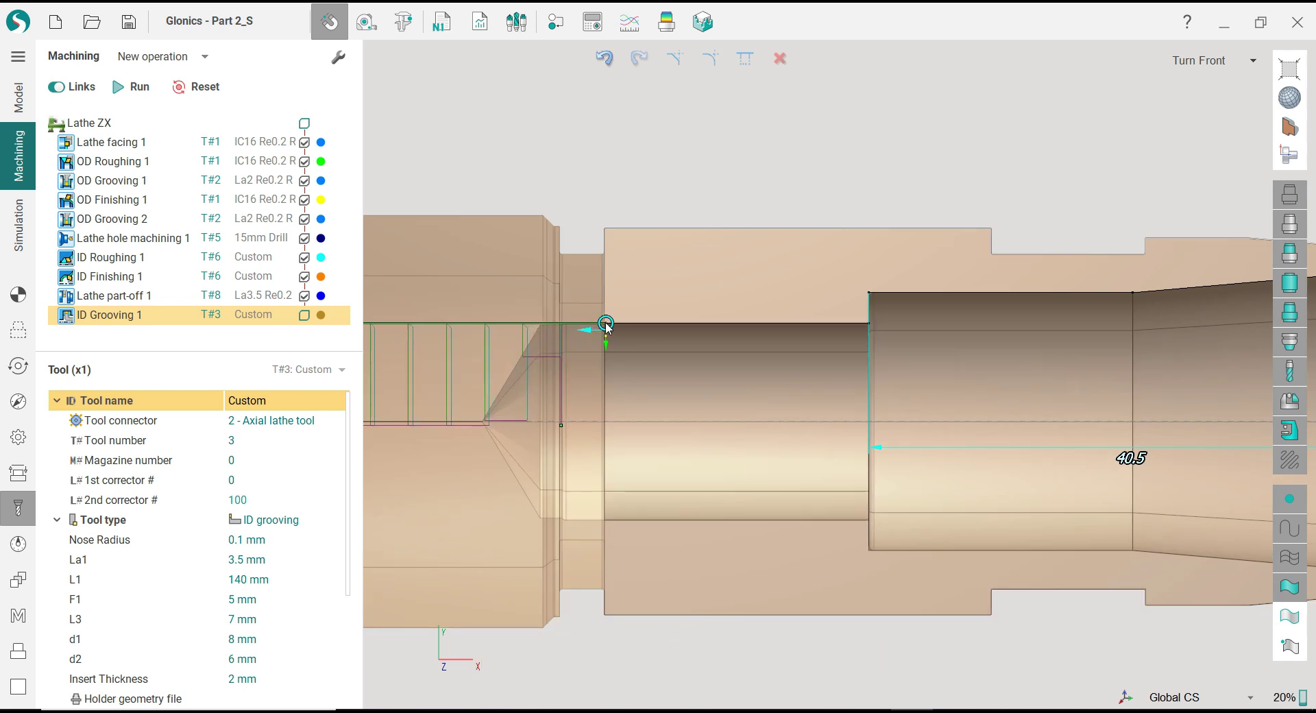
drag(604, 327, 639, 328)
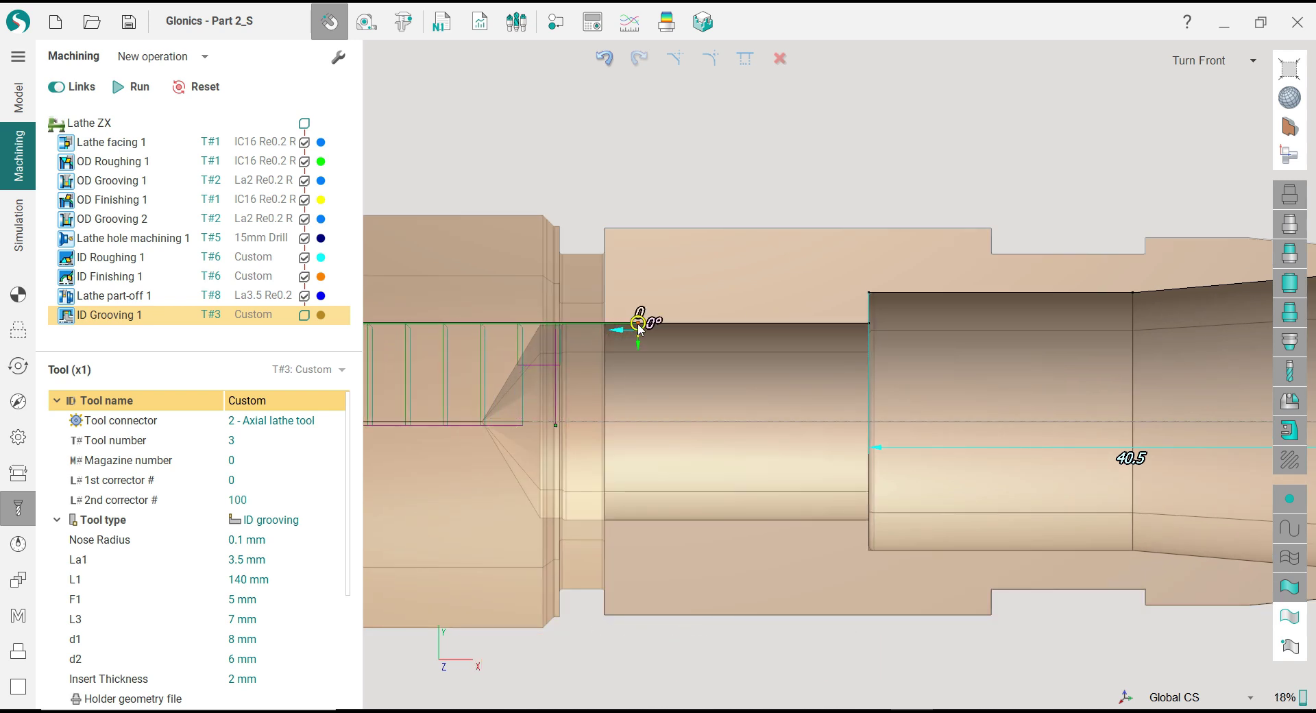
scroll(640, 326, down, 2)
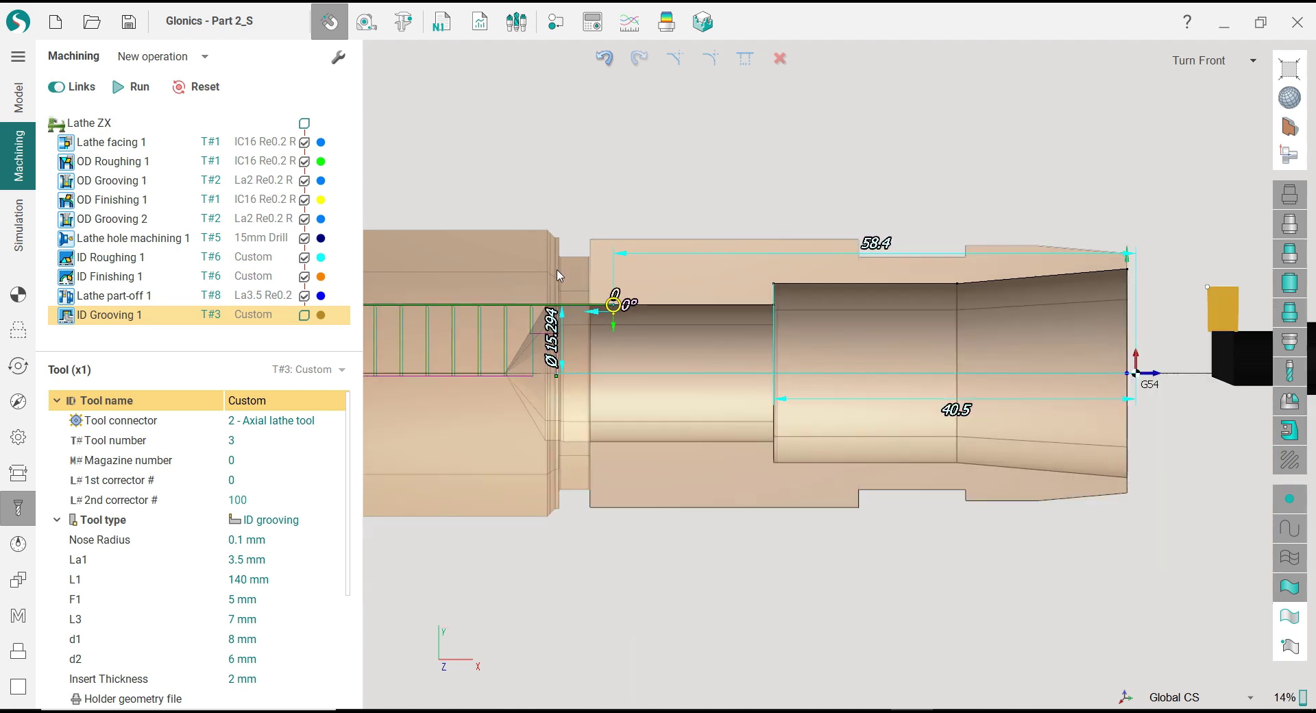
click(876, 244)
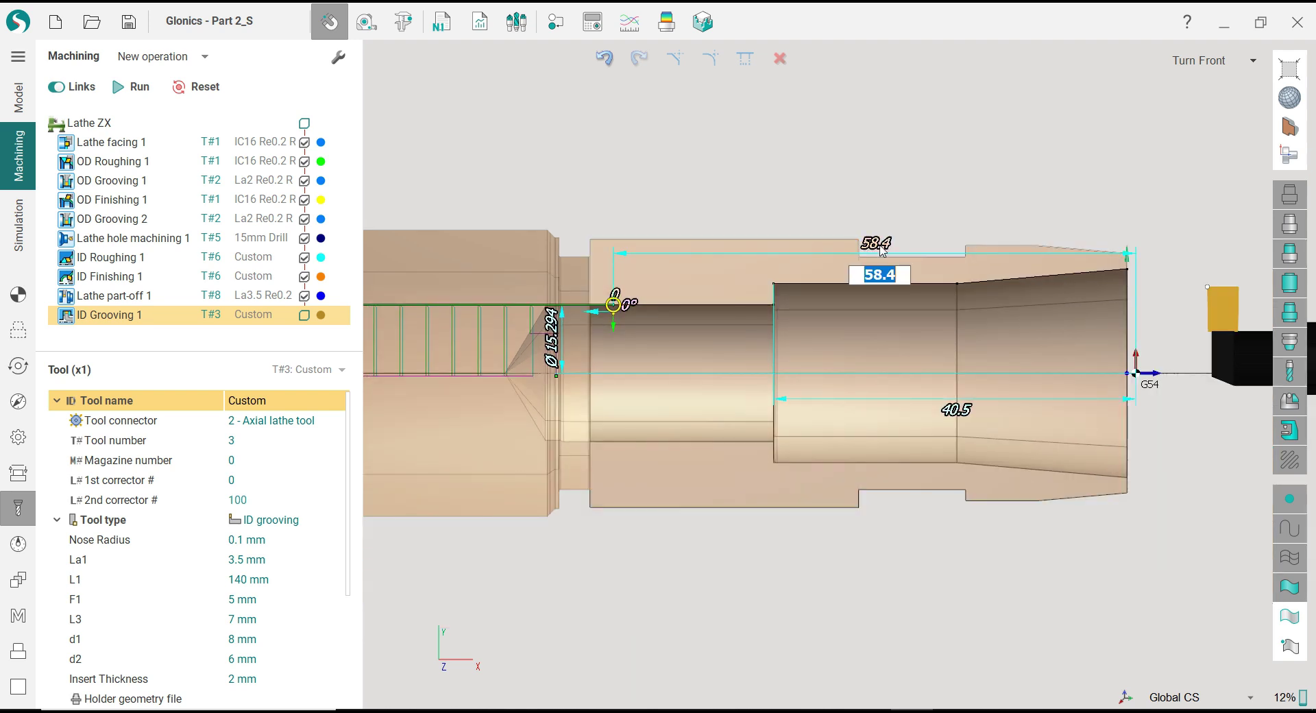
text(61)
key(Return)
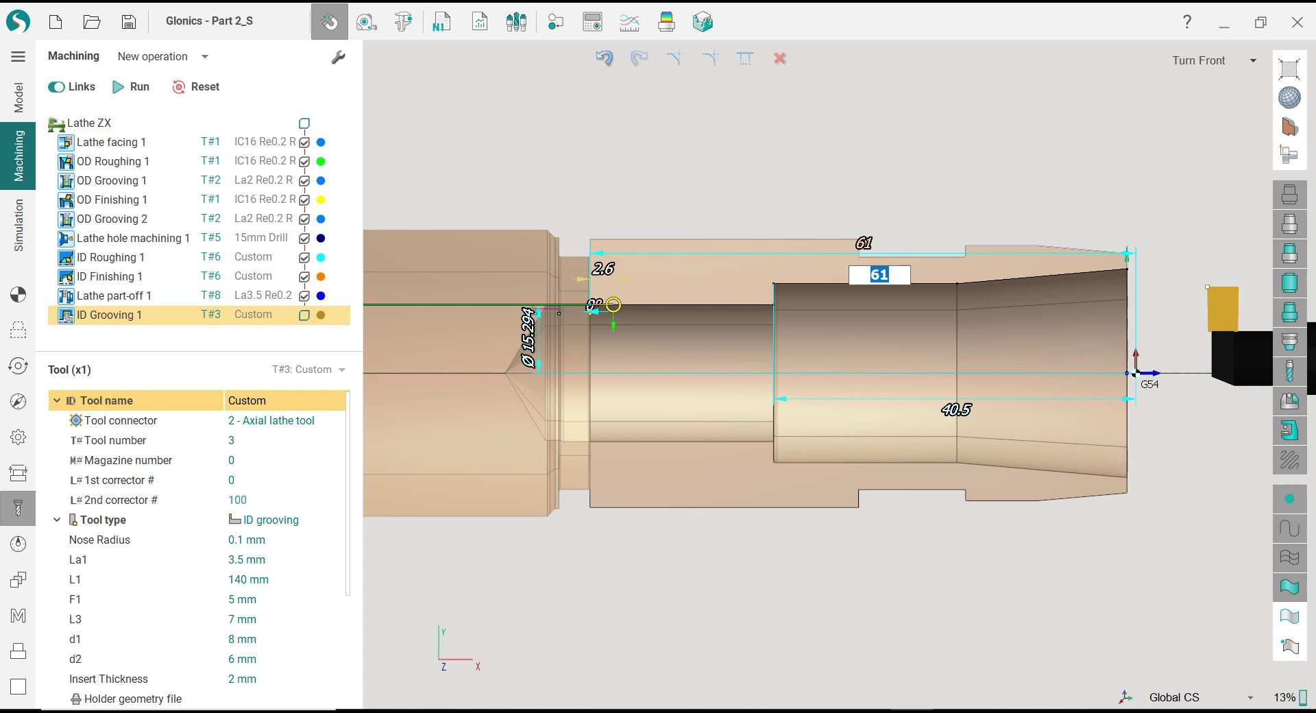
Step: Move the grooving contour's start point back beyond the outer groove, then delete the remaining bore segment
scroll(573, 298, up, 5)
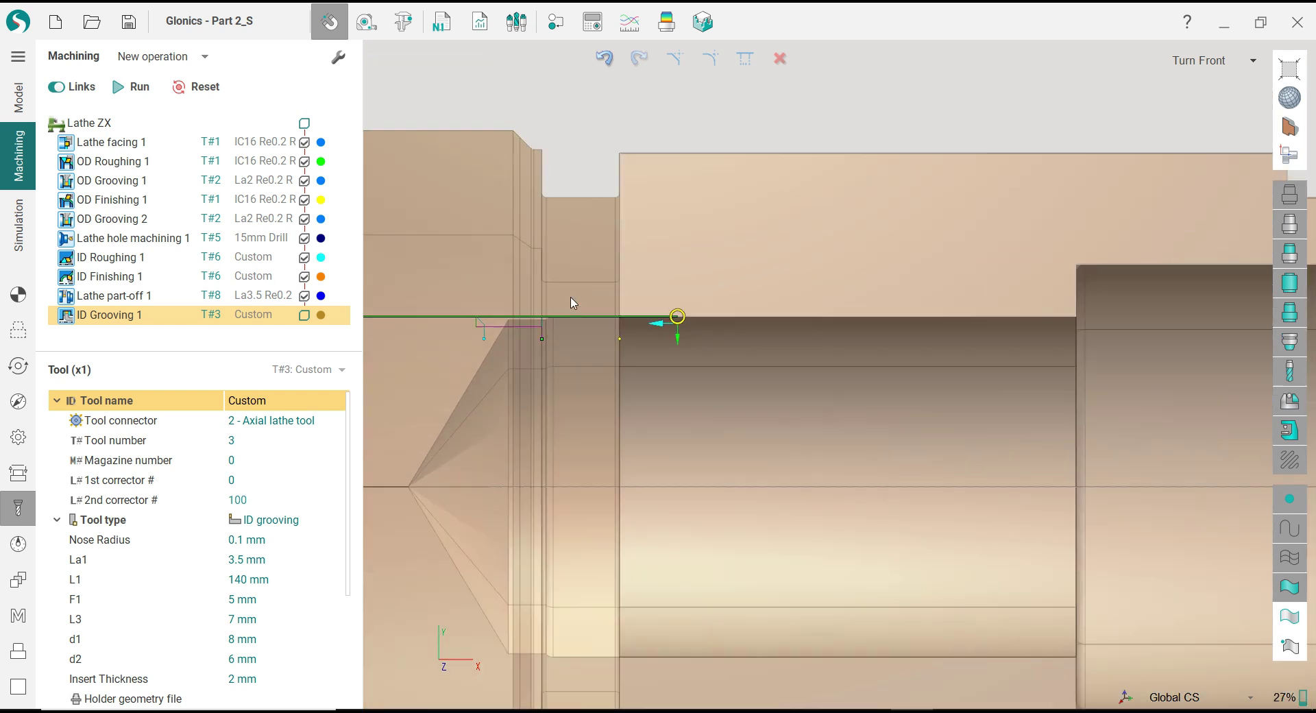
drag(679, 329, 499, 311)
scroll(713, 335, down, 5)
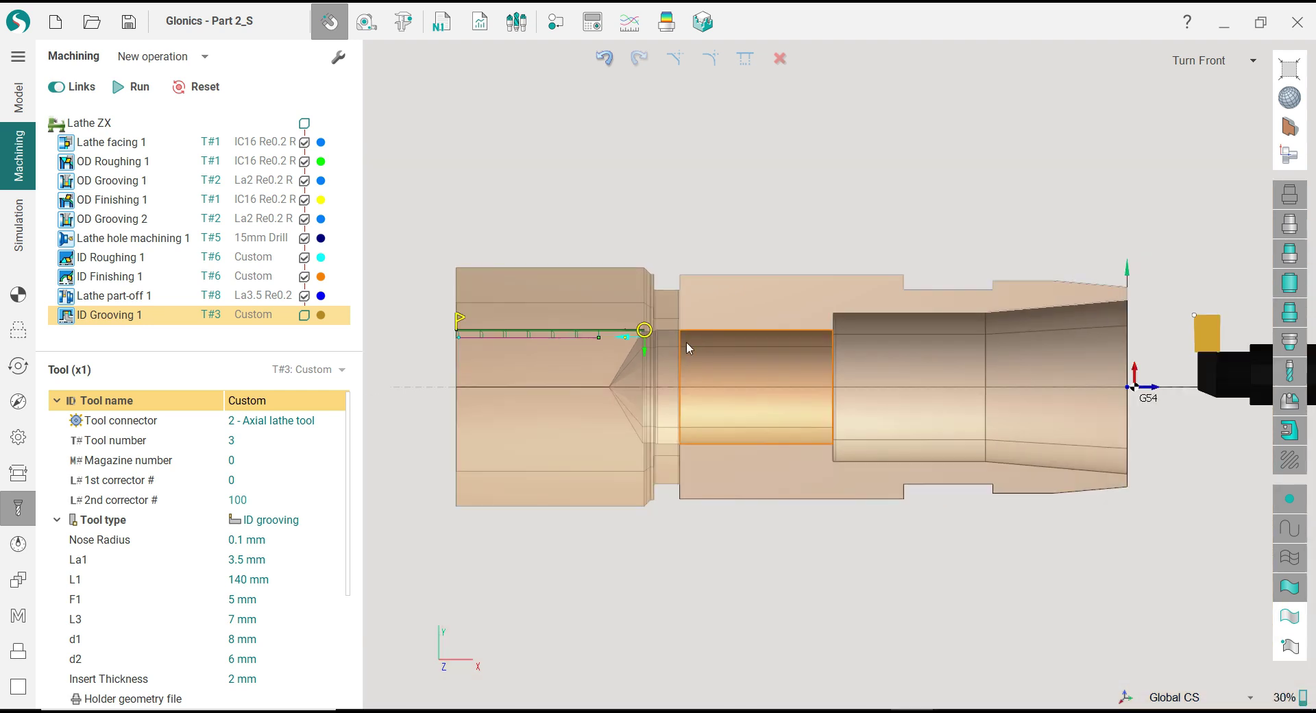
click(558, 335)
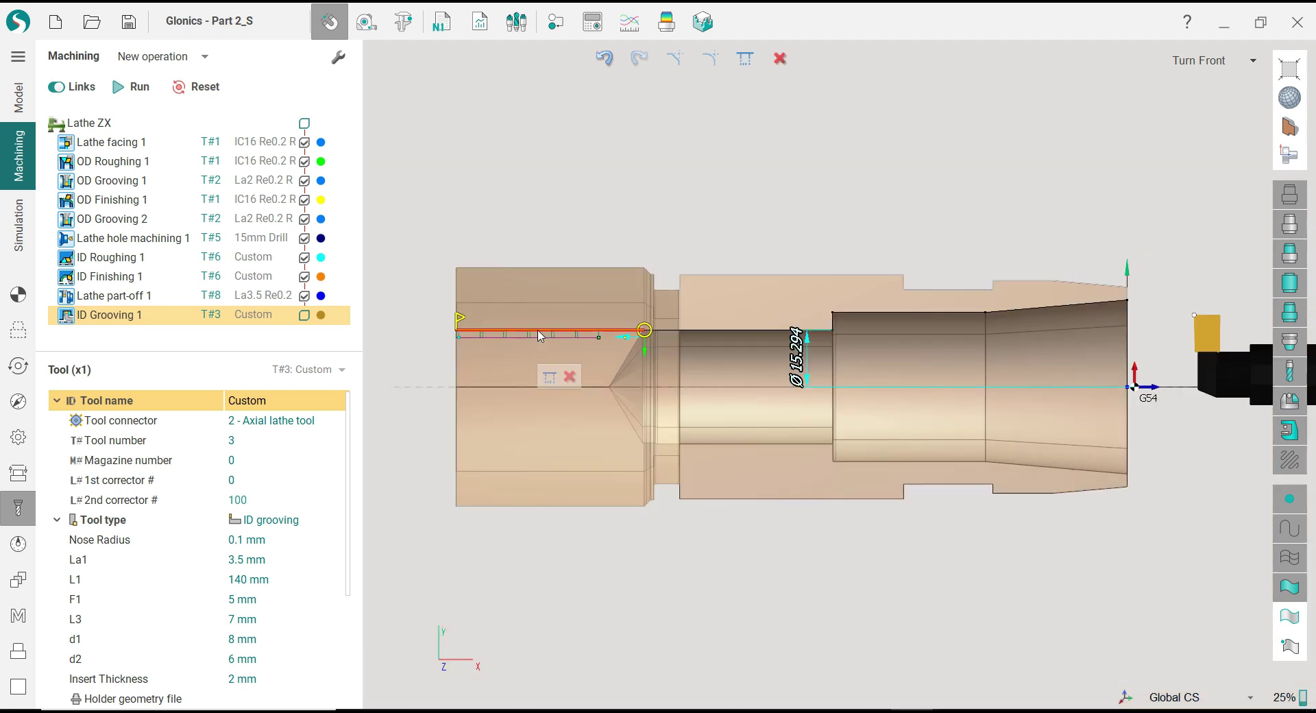
click(570, 378)
scroll(670, 323, up, 3)
scroll(644, 332, down, 5)
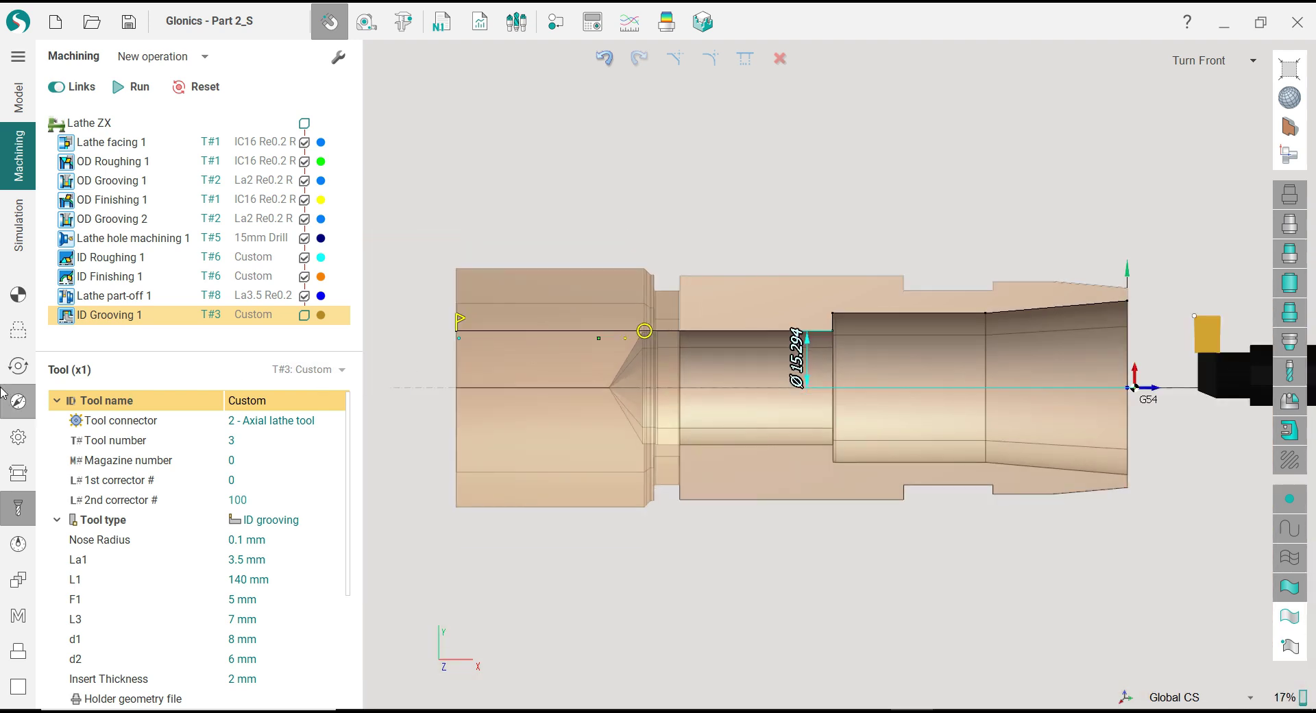
Step: Delete the Slotting group from ID Grooving 1's job assignment
click(18, 330)
click(84, 442)
click(84, 422)
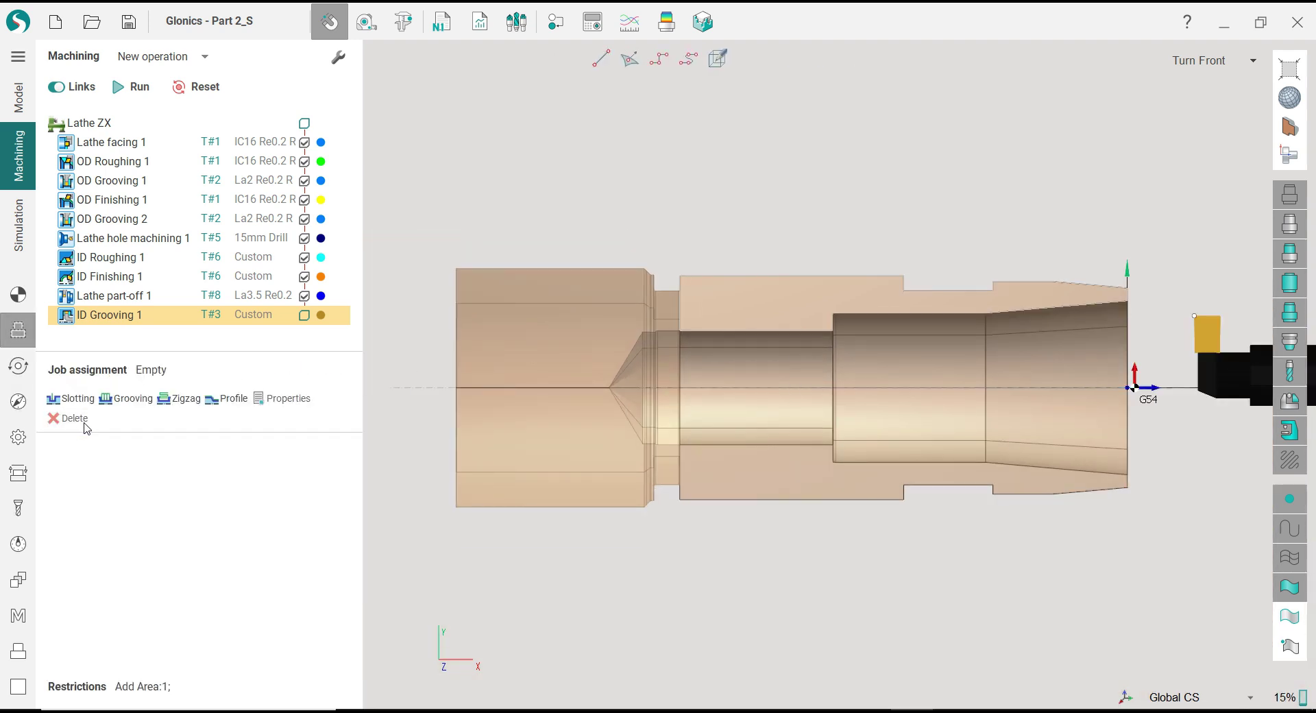
Step: Start a polyline at the bore wall at X-60 and draw its vertical segment outward about 2.8 mm, to Y10.447
scroll(702, 314, up, 5)
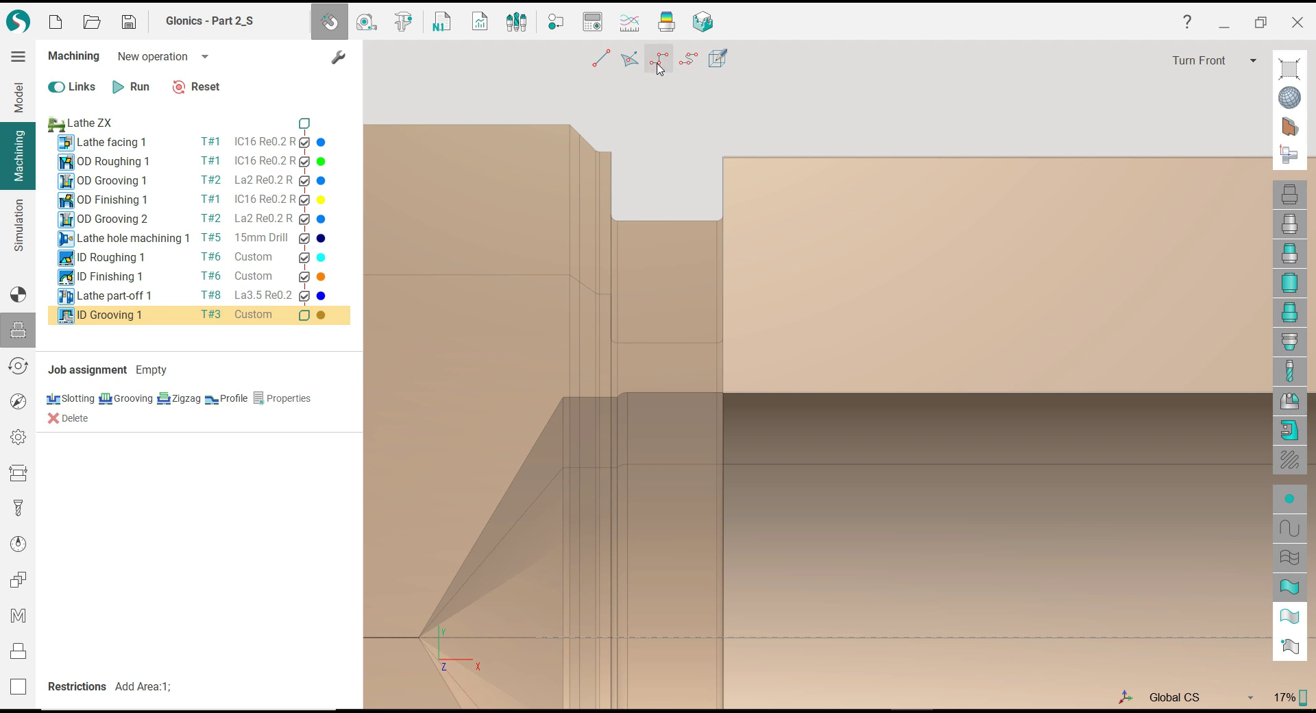
click(658, 60)
scroll(702, 281, up, 2)
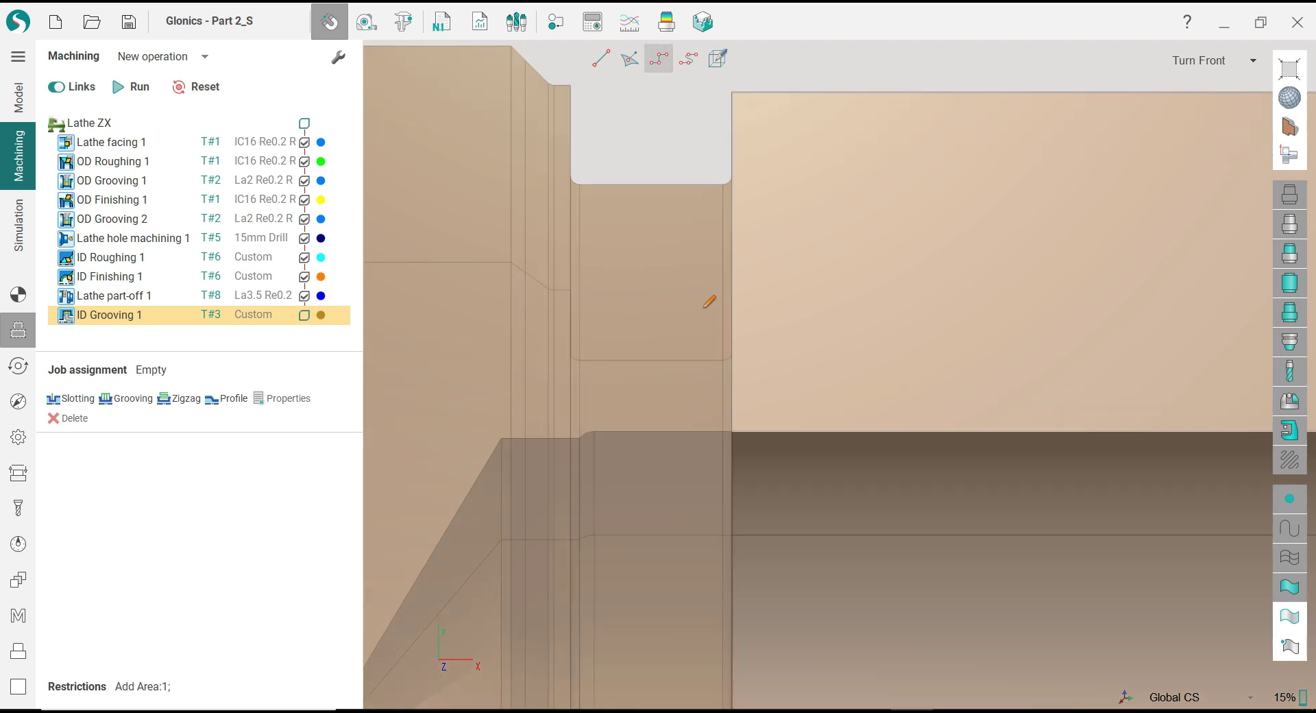
click(732, 431)
click(738, 359)
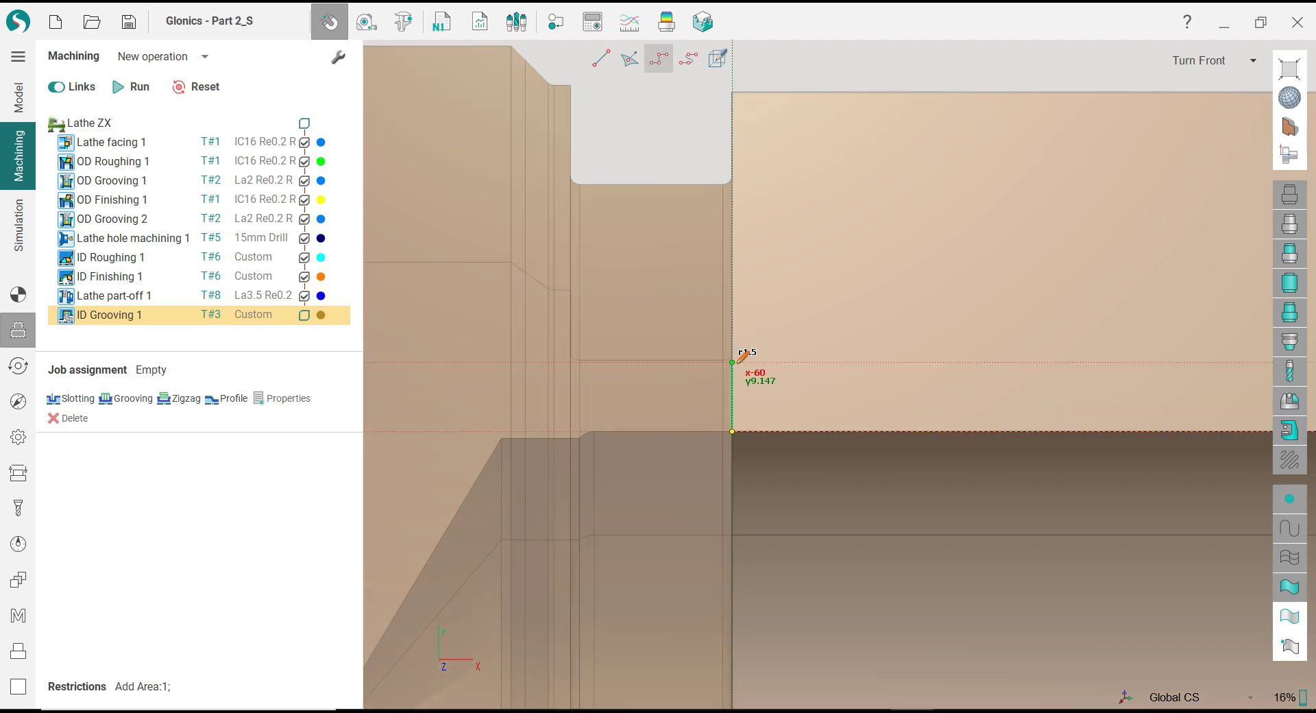
scroll(740, 358, down, 2)
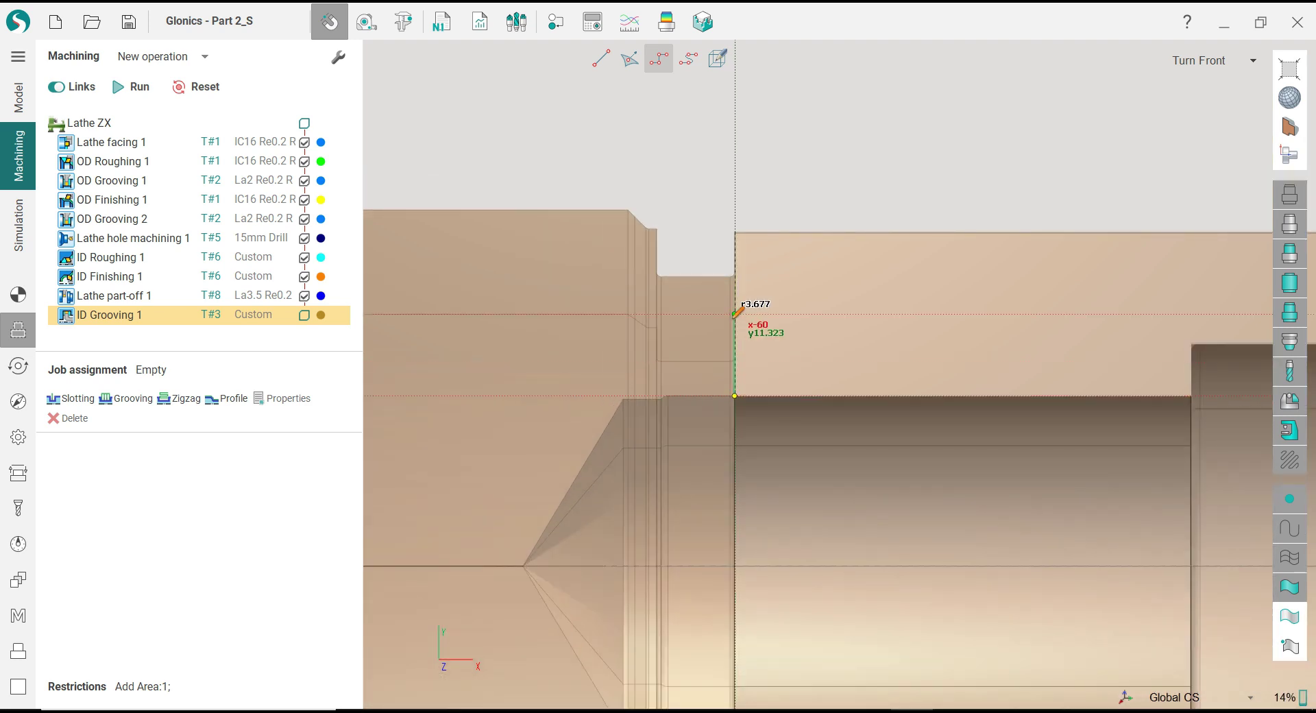
click(735, 333)
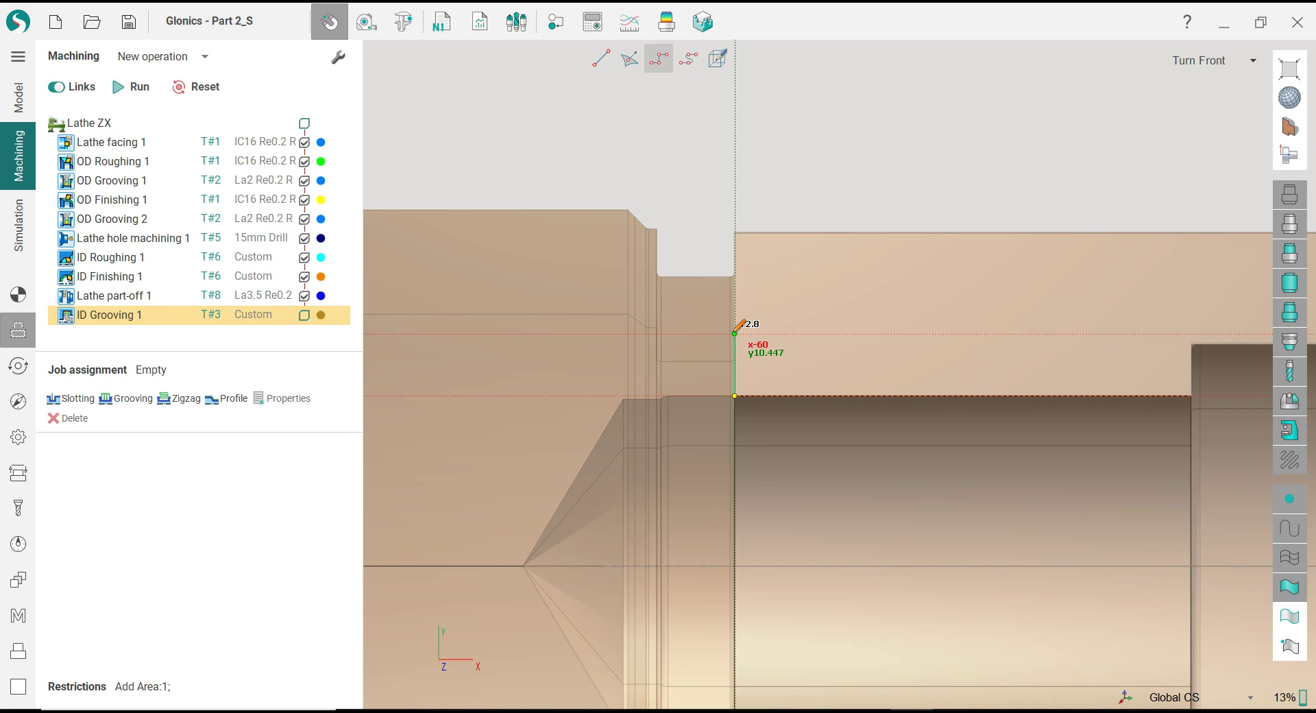
scroll(736, 332, up, 2)
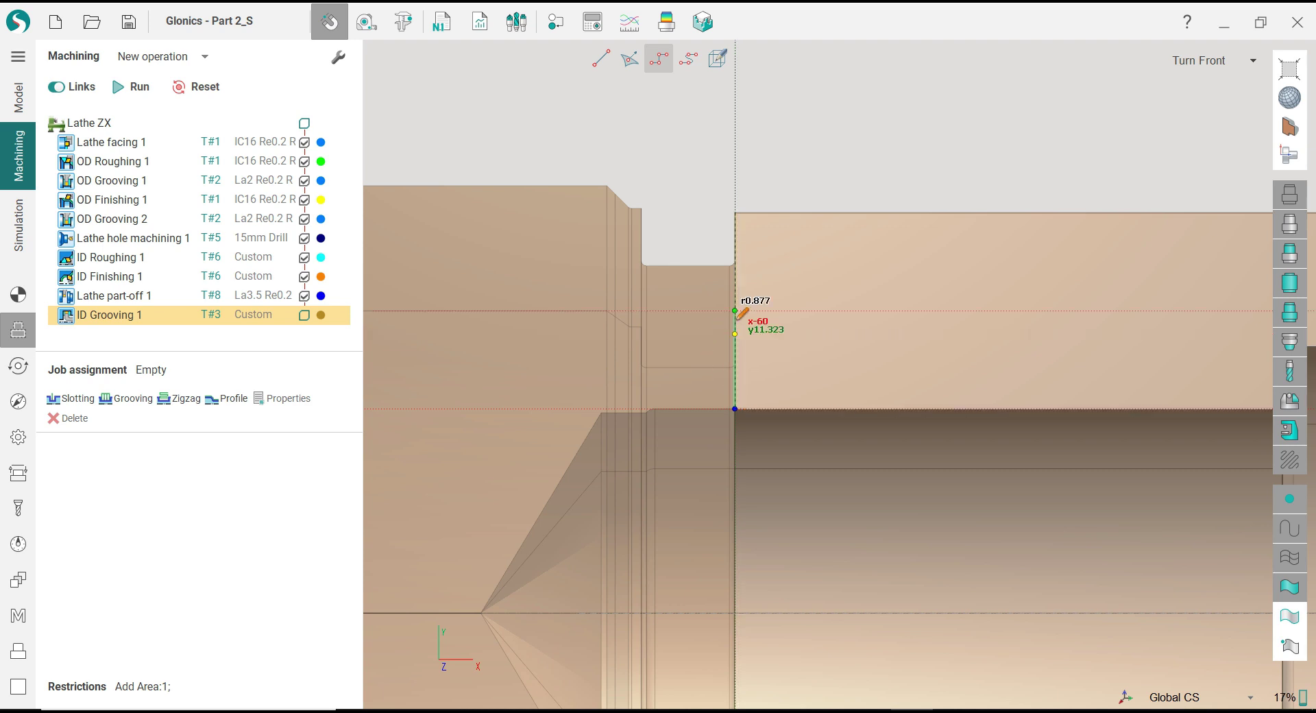
scroll(736, 313, down, 2)
scroll(736, 315, up, 3)
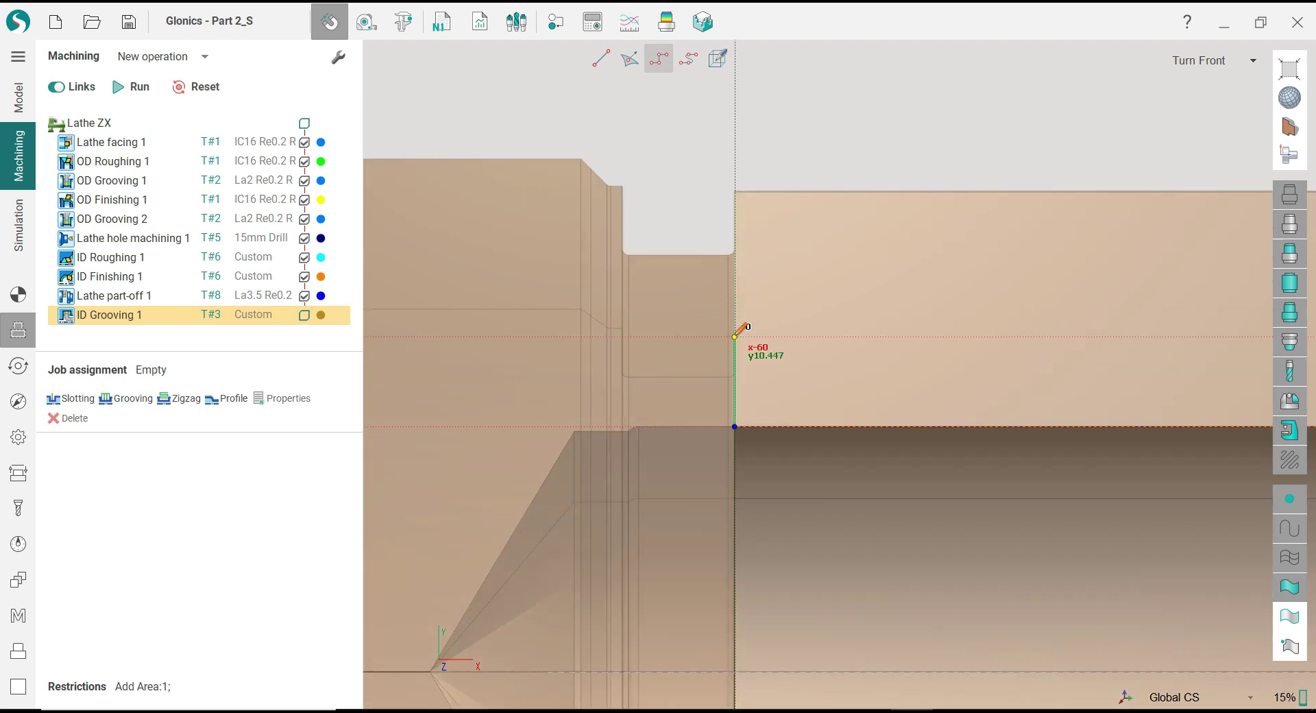
click(734, 337)
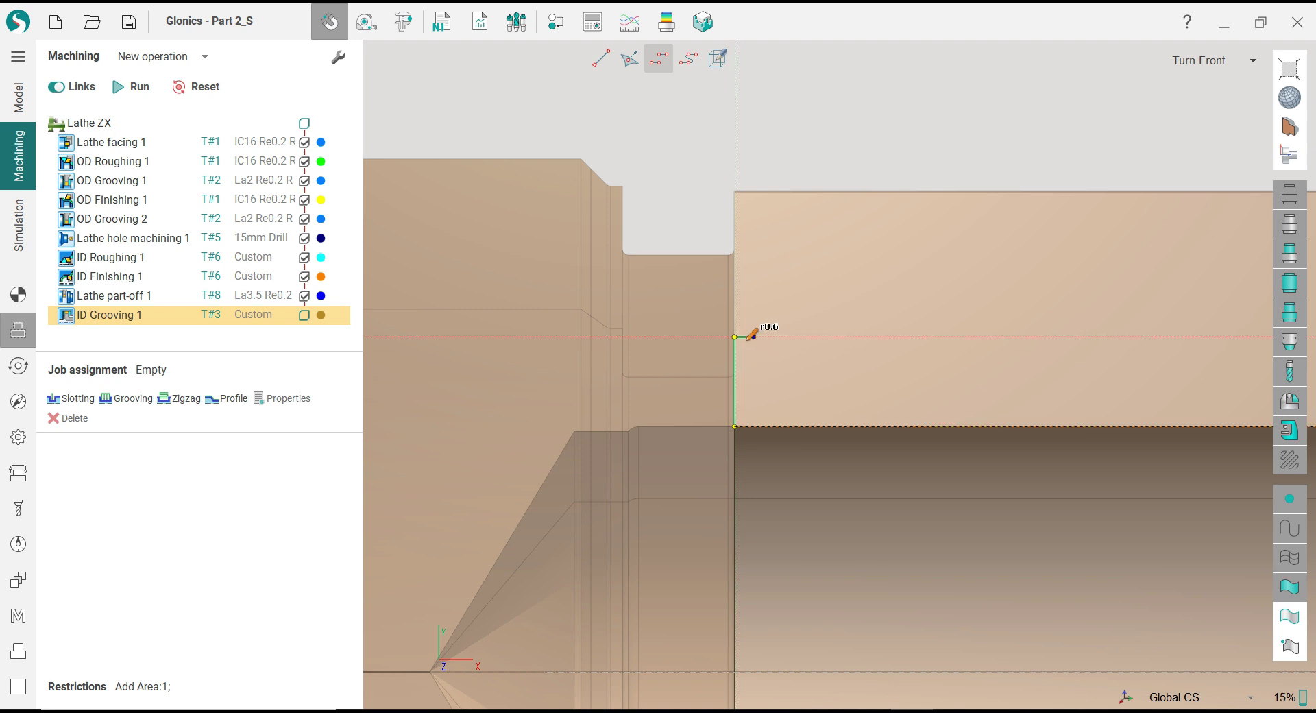
Step: Extend the polyline horizontally about 3.5 mm to the outer groove's rear wall and finish it there
click(650, 336)
scroll(632, 340, up, 3)
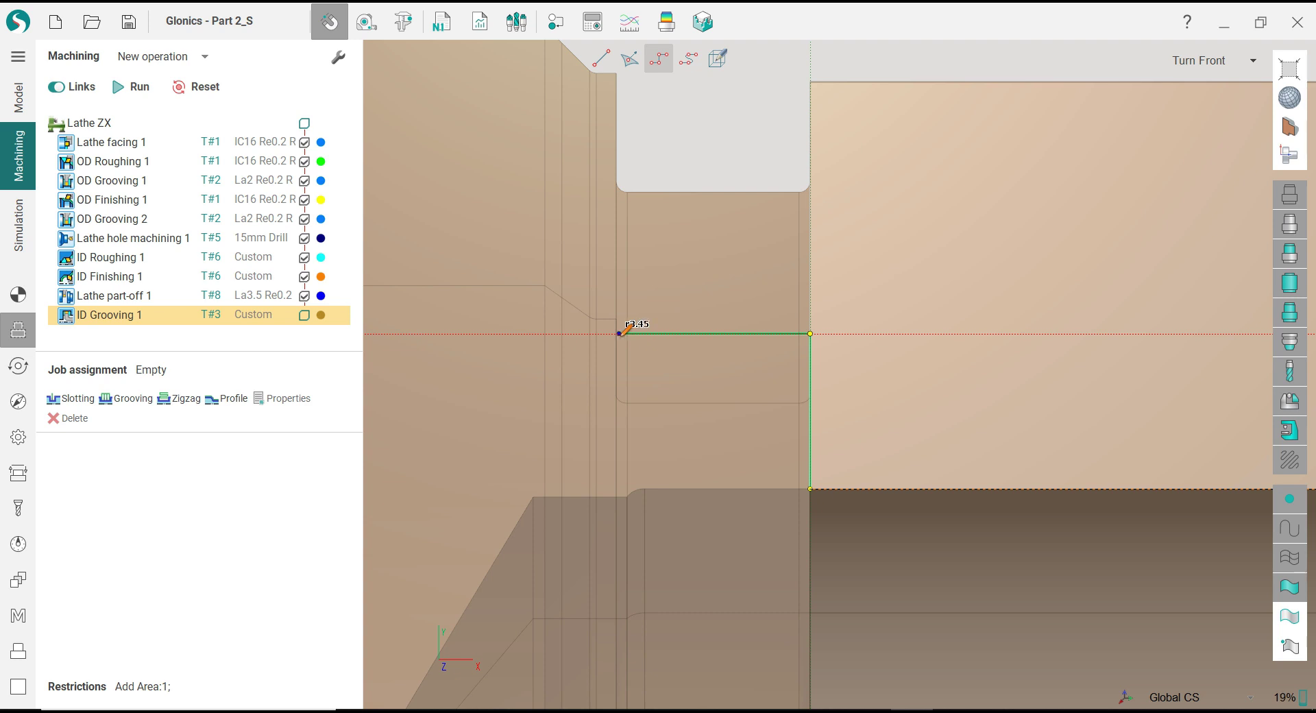
click(619, 333)
scroll(690, 375, down, 2)
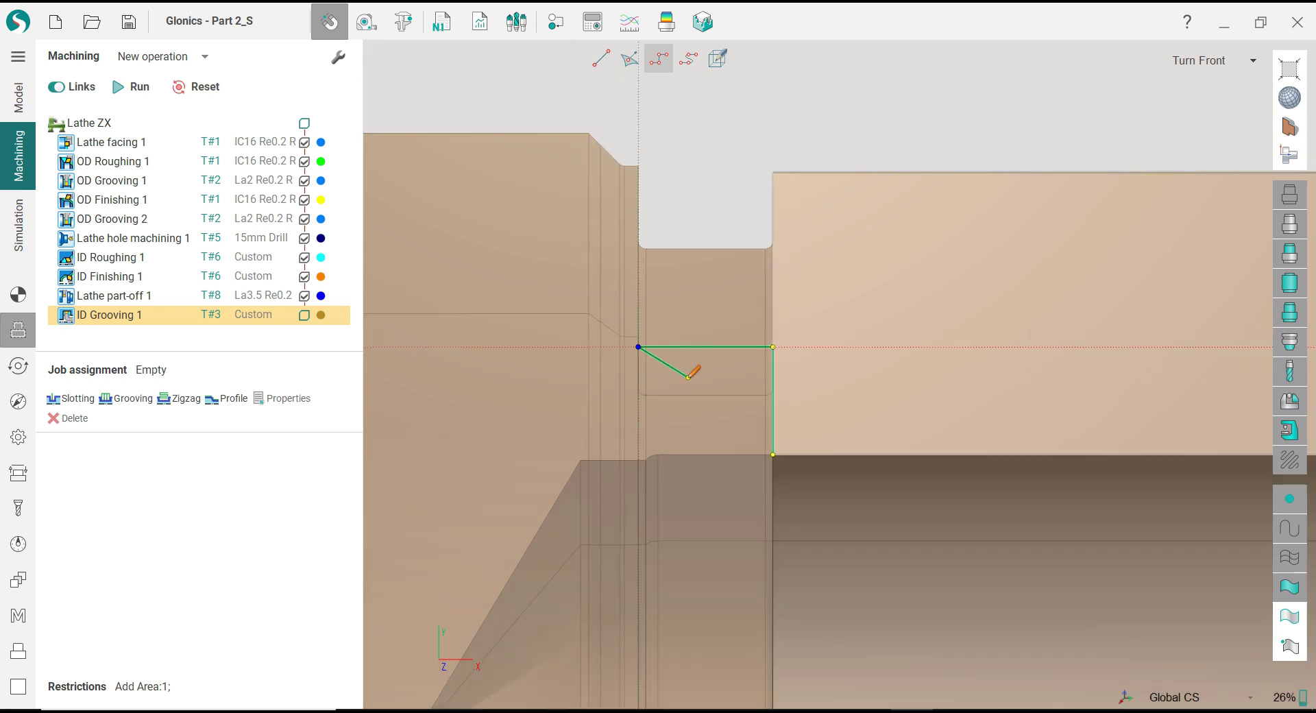
key(Escape)
click(773, 370)
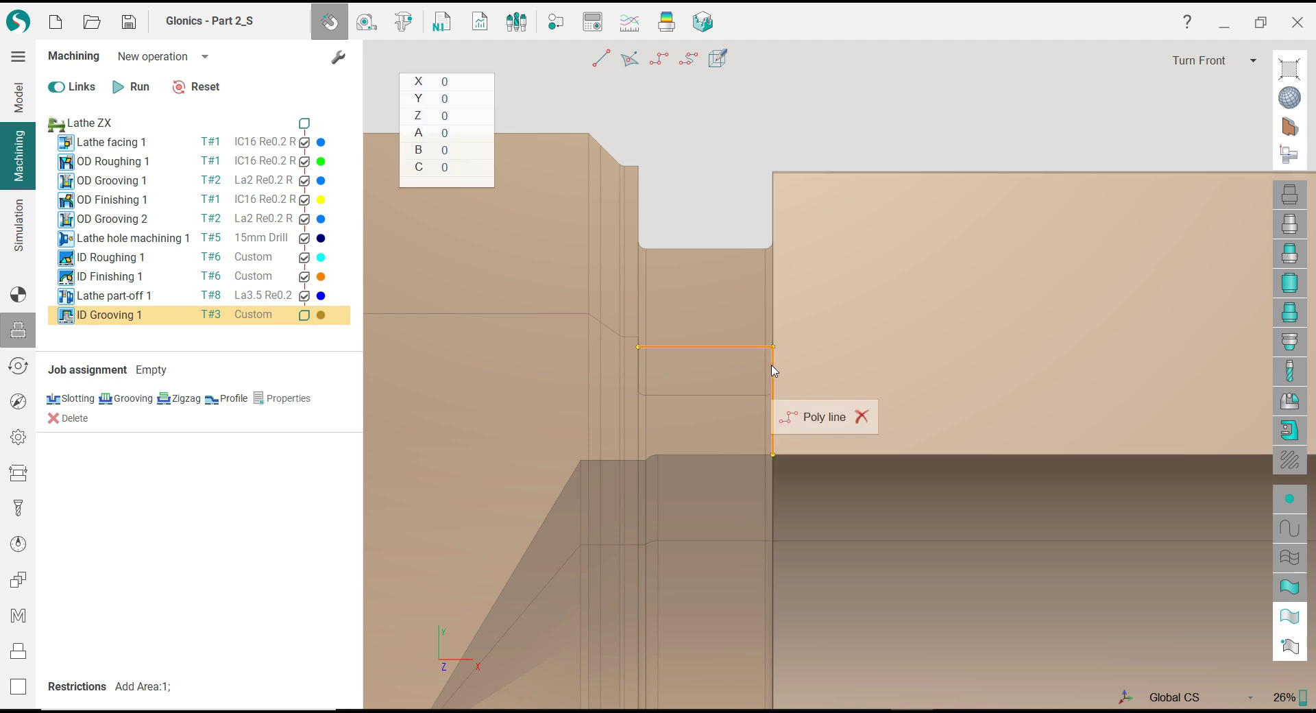
key(Return)
scroll(706, 240, down, 2)
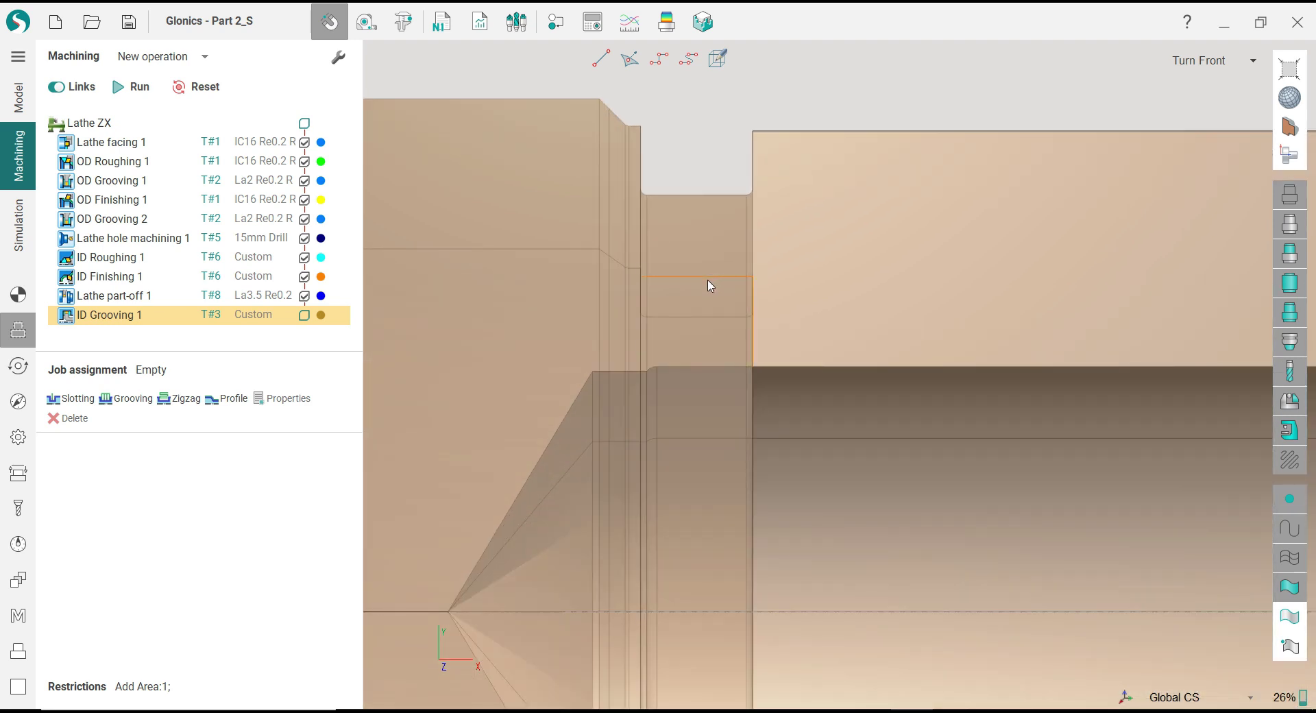
scroll(690, 220, up, 1)
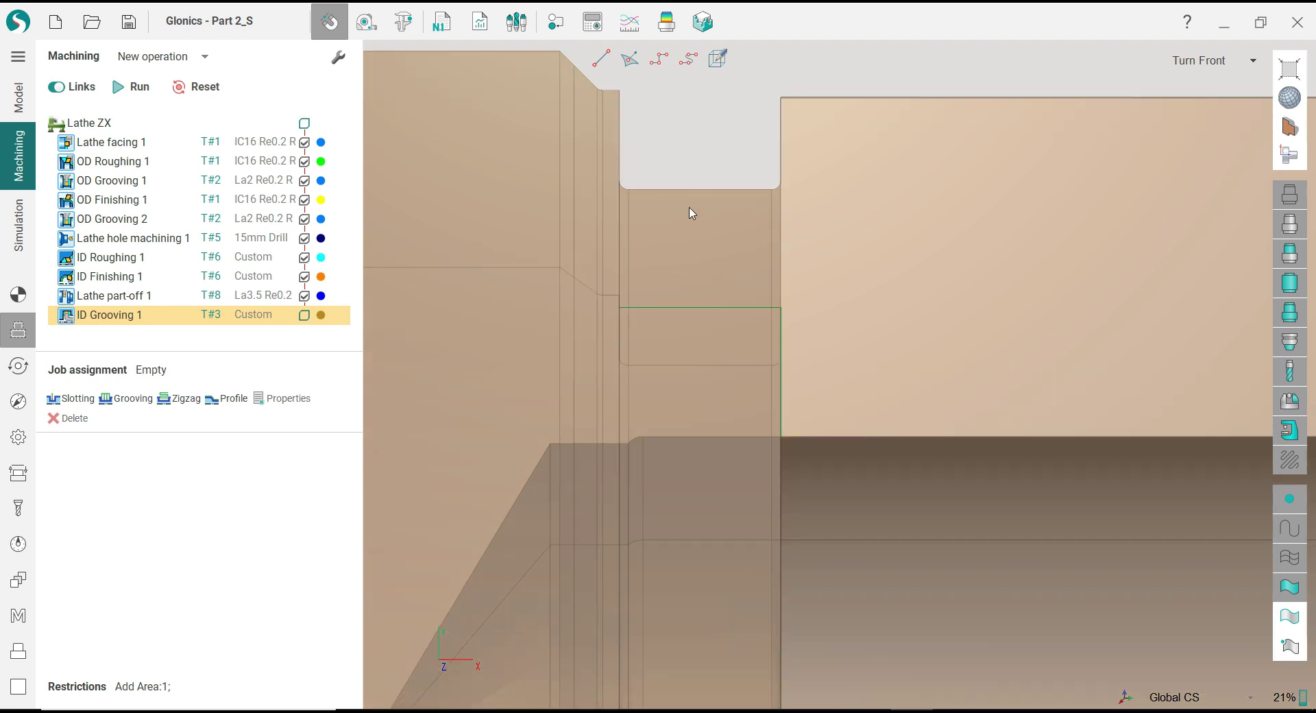
Step: Trace a separate 3.5 mm line over the polyline's horizontal segment and delete the polyline
click(602, 69)
click(619, 307)
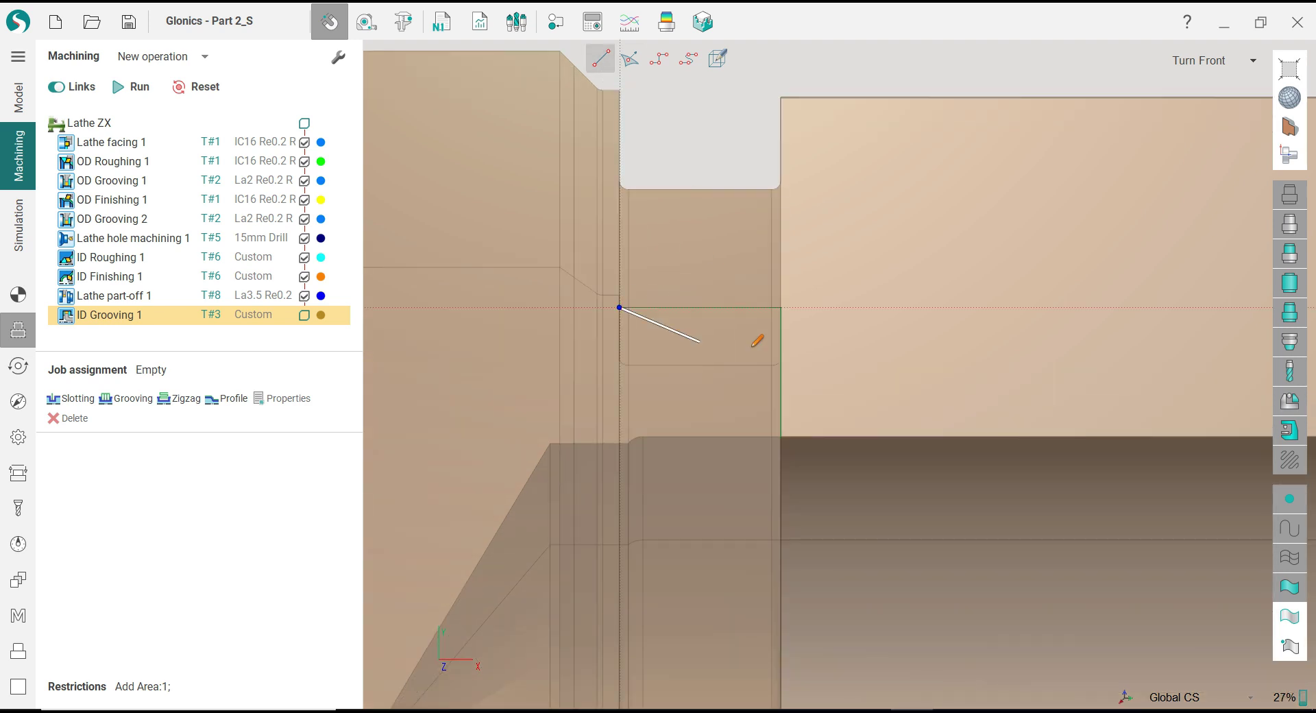
click(781, 307)
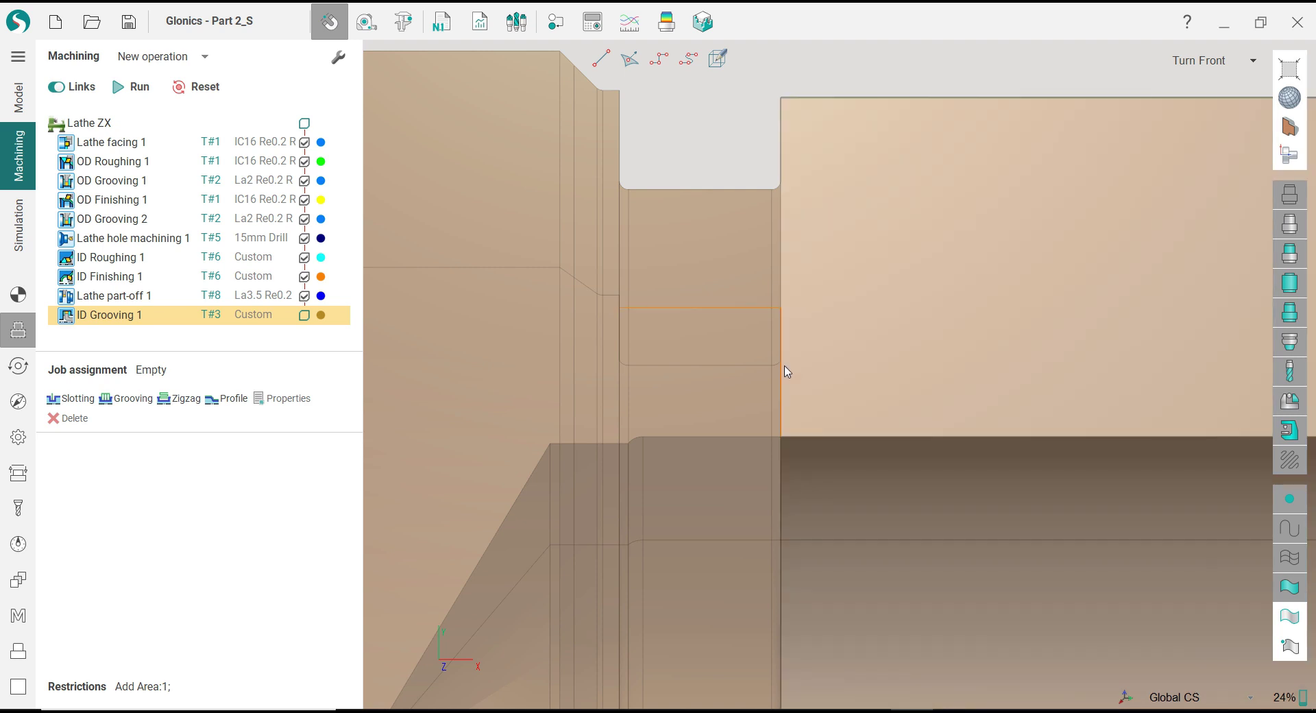
click(782, 373)
click(882, 432)
Step: Assign the new 3.5 mm line to ID Grooving 1 as a Slotting job and reverse the contour's direction
click(693, 309)
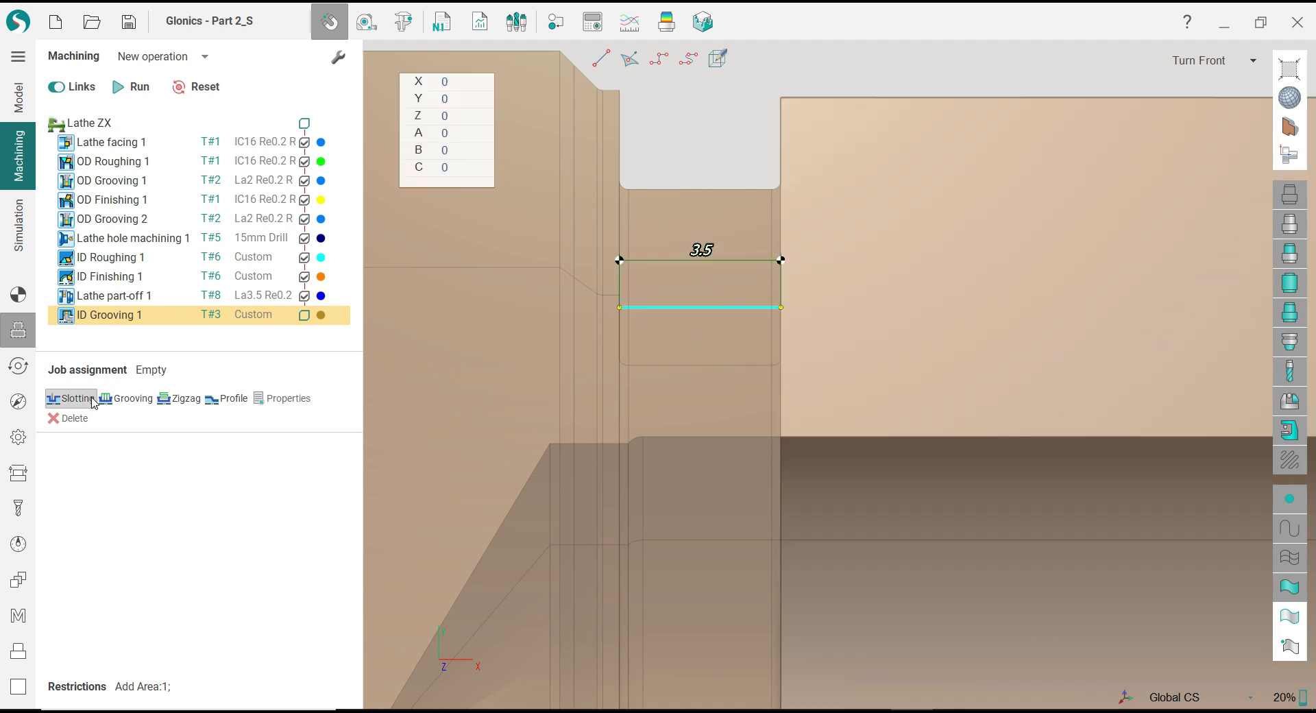
click(71, 399)
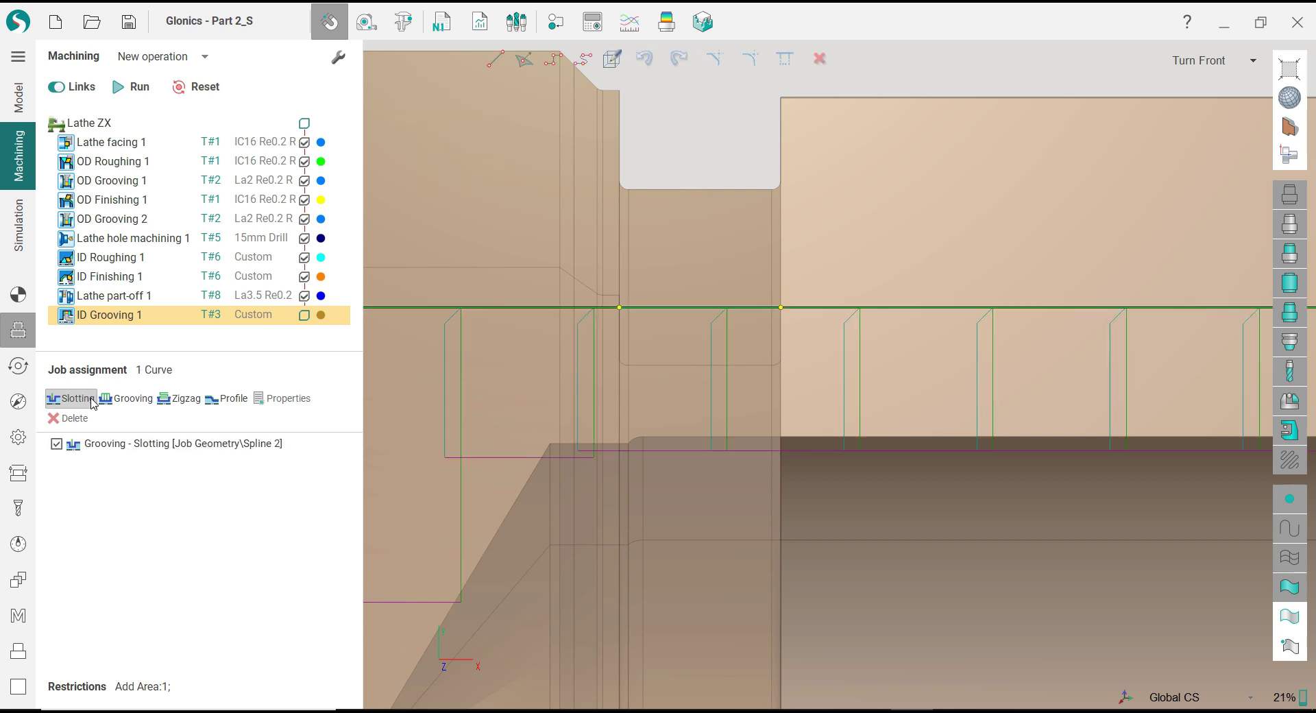
scroll(788, 323, down, 10)
scroll(788, 339, up, 3)
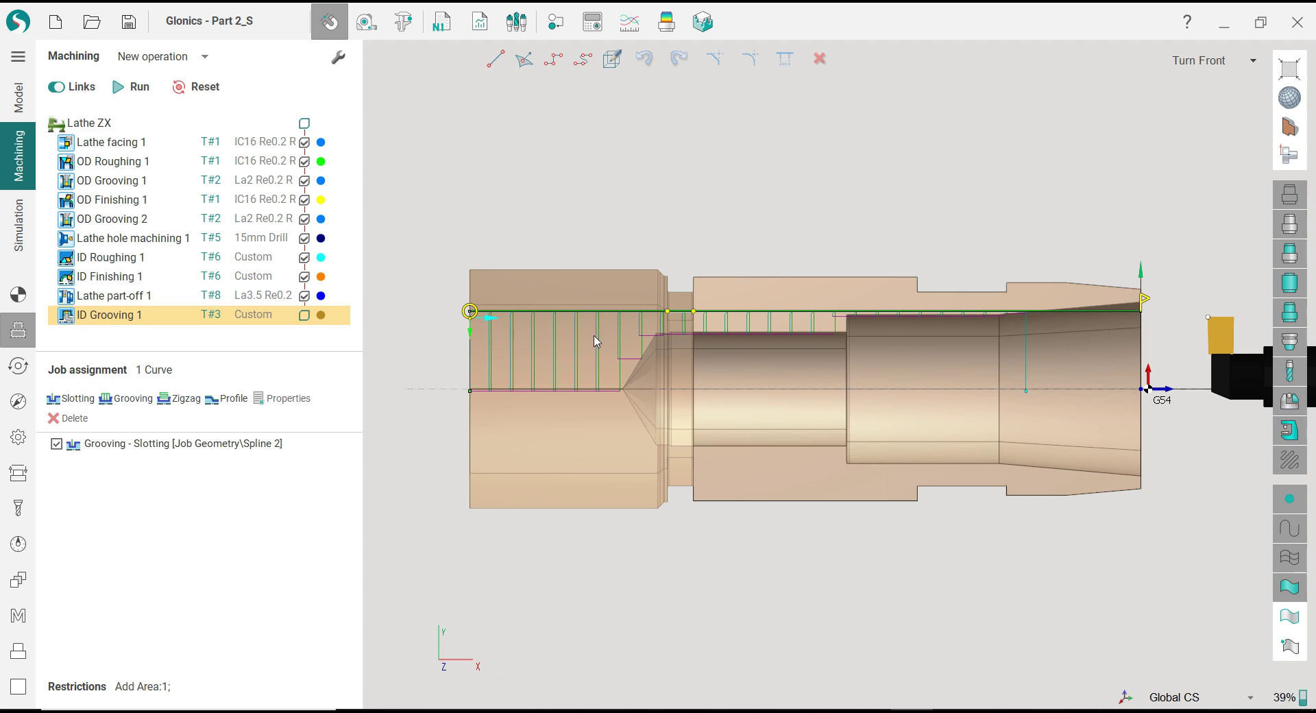
click(497, 322)
scroll(976, 328, up, 1)
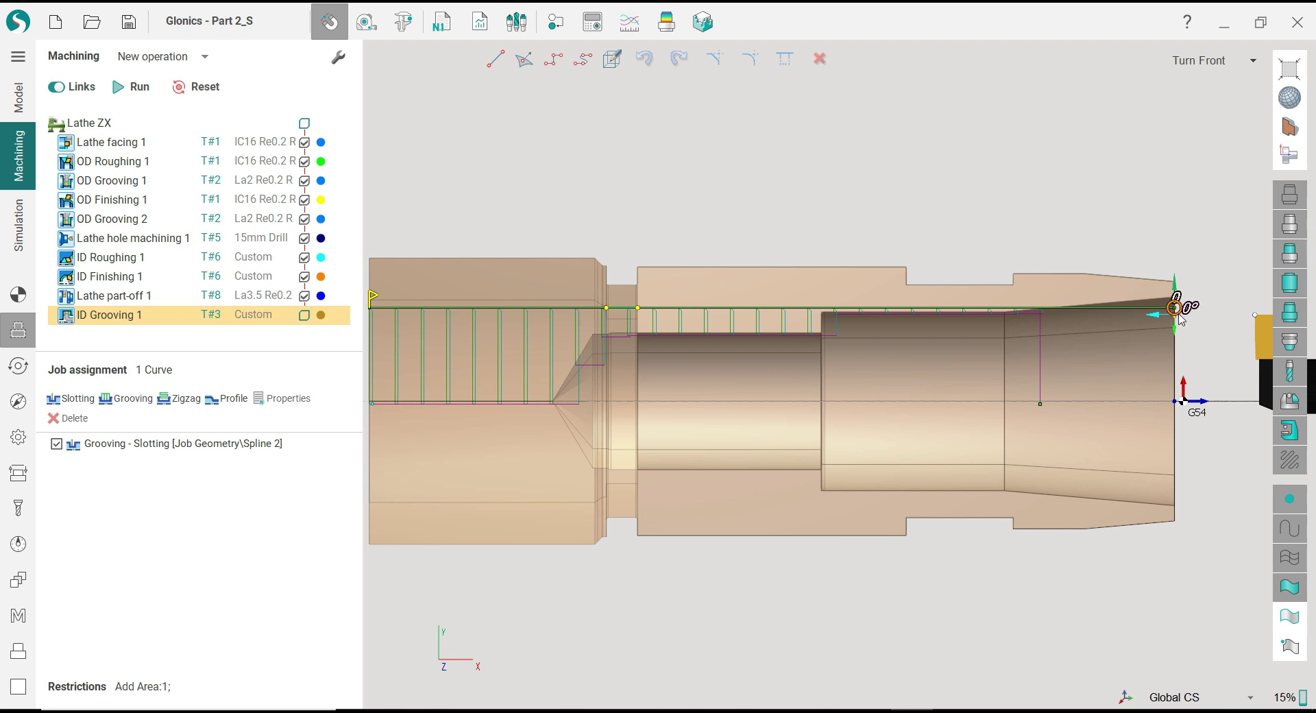
Step: Move the slotting contour's start point to the outer groove's front wall and its end point to the rear wall
drag(1179, 317, 641, 314)
scroll(638, 312, down, 2)
scroll(488, 311, up, 2)
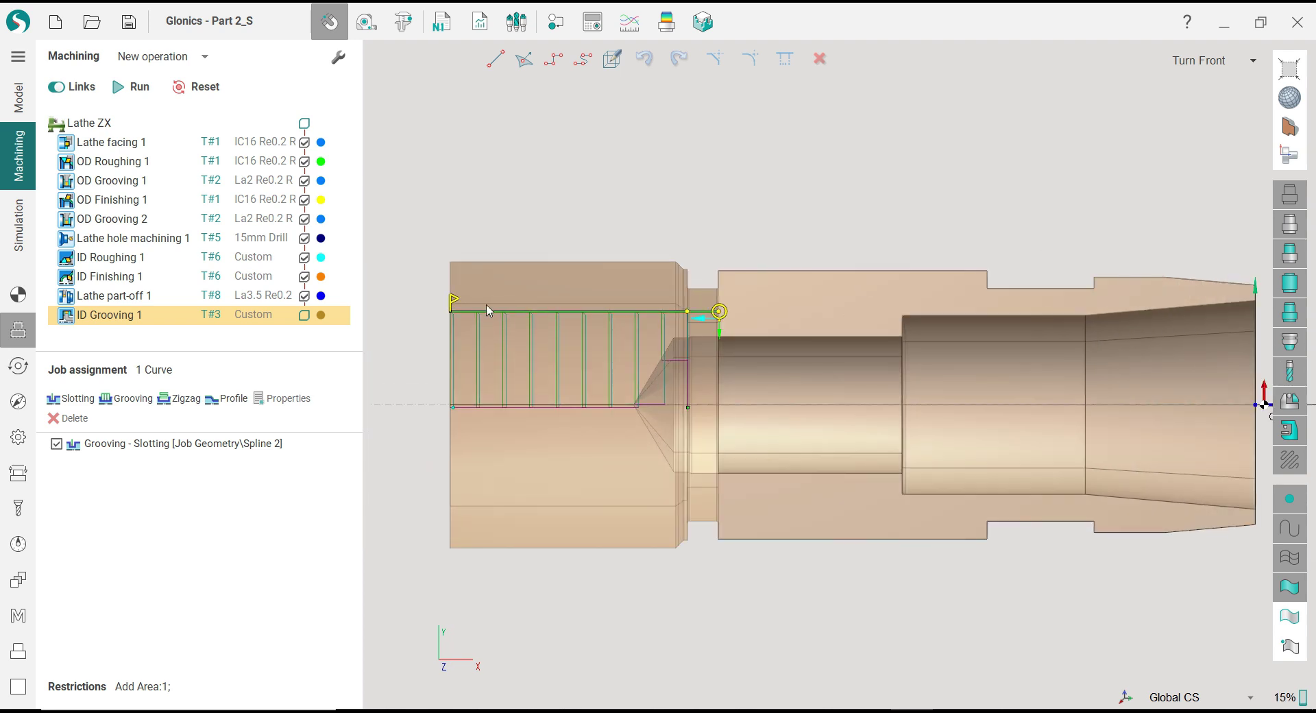
drag(458, 306, 690, 302)
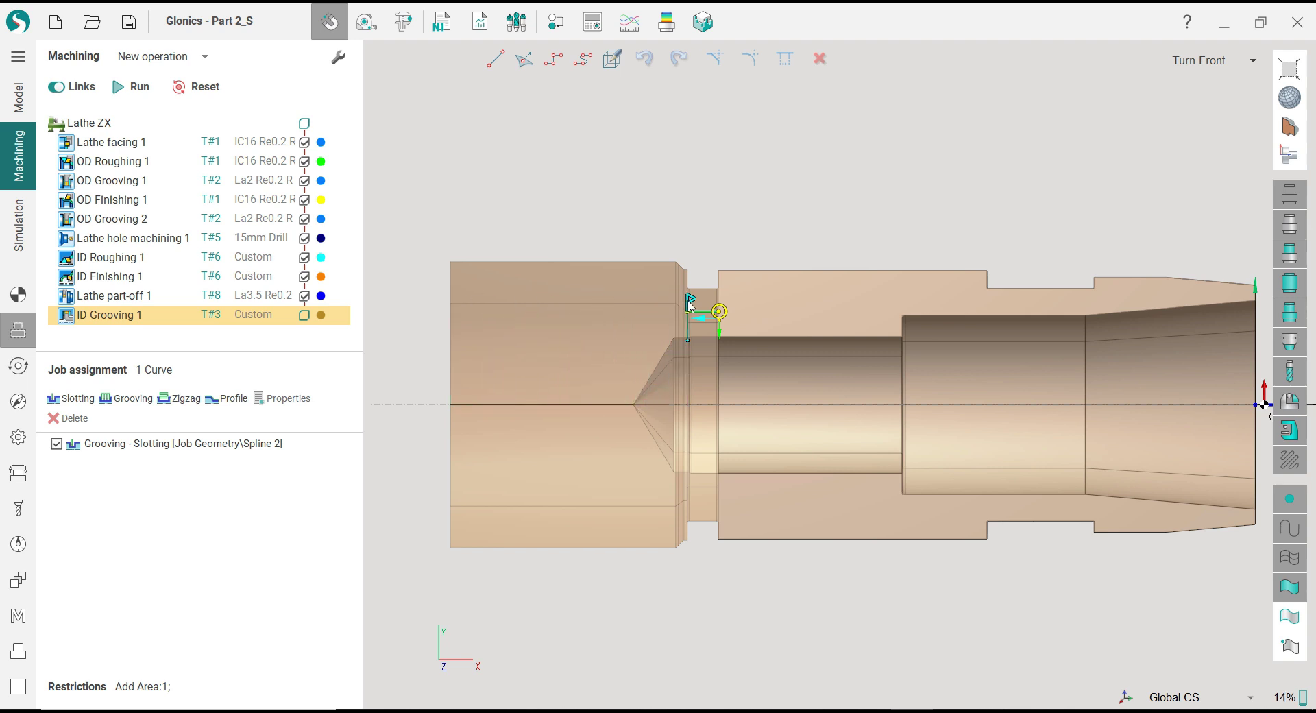
Step: Fine-tune the slotting contour's end and start points to sit exactly on the drawn line's two ends
scroll(689, 305, up, 3)
scroll(688, 307, up, 3)
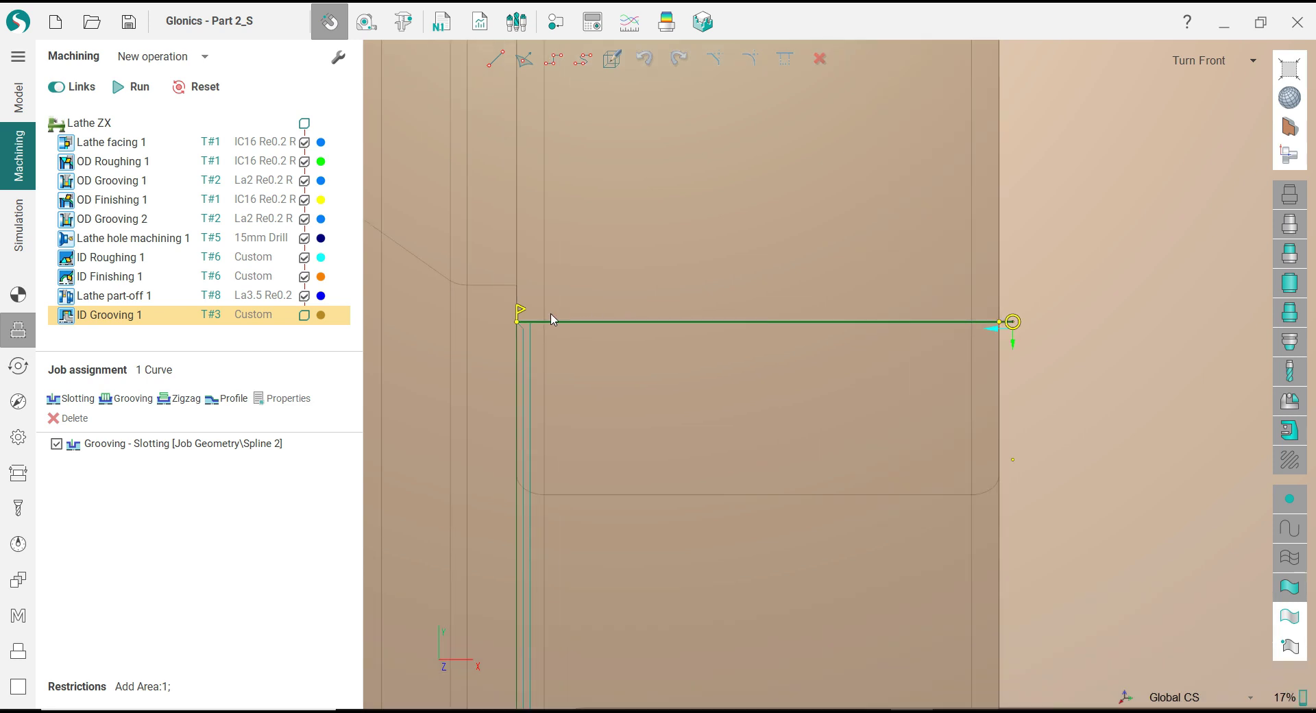
drag(539, 313, 521, 314)
drag(1013, 327, 1000, 331)
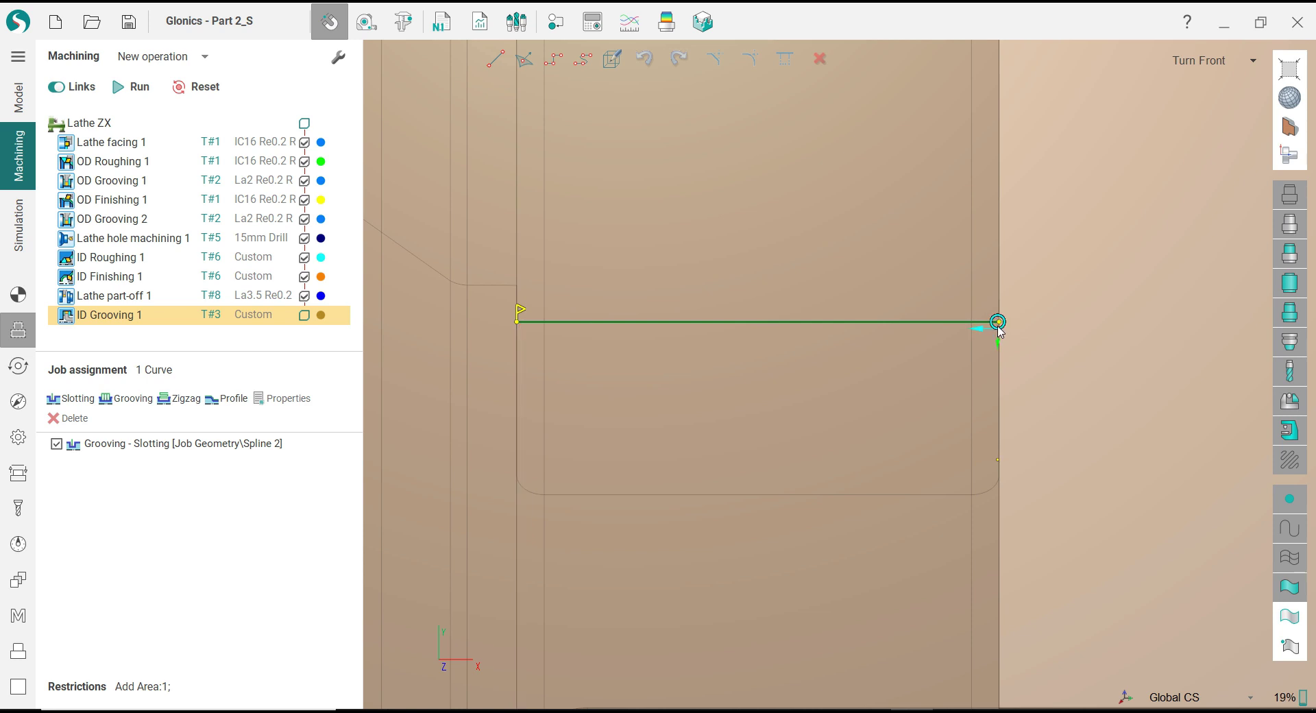
scroll(1001, 328, down, 3)
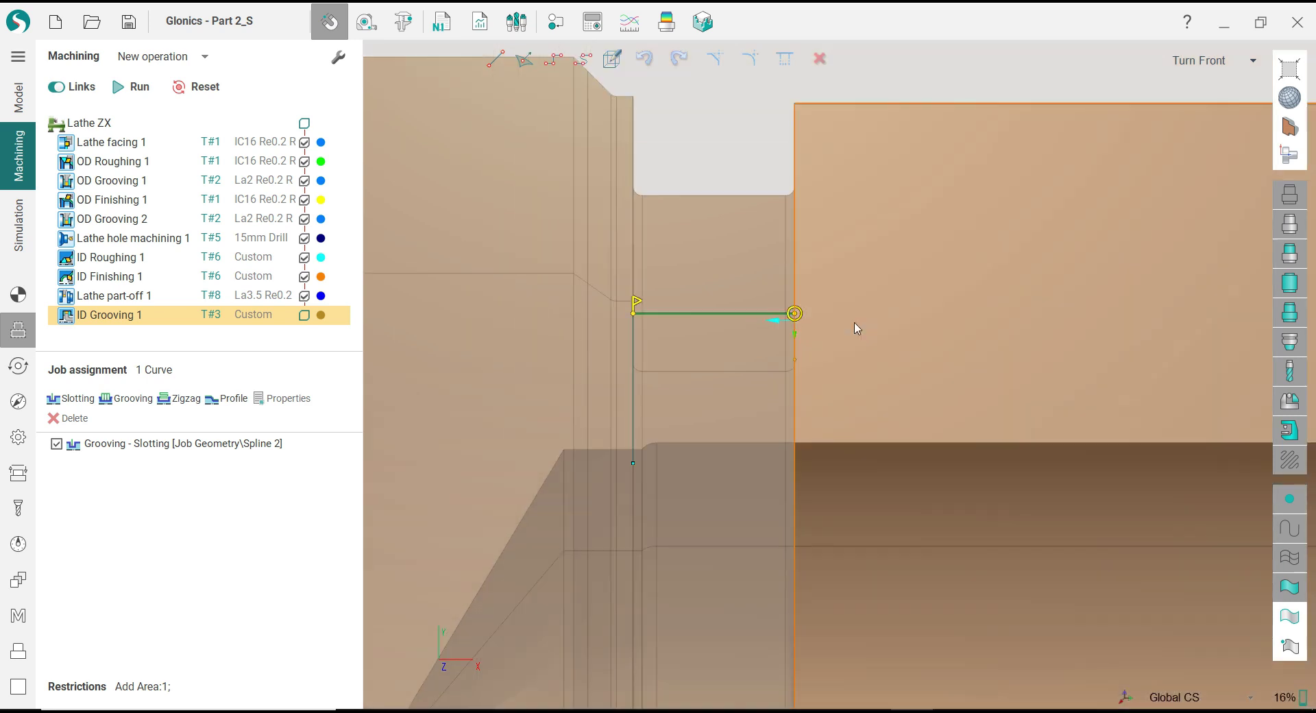
Step: Check the groove line's length and the distances of the contour's start and end points from the front face and the axis
click(784, 313)
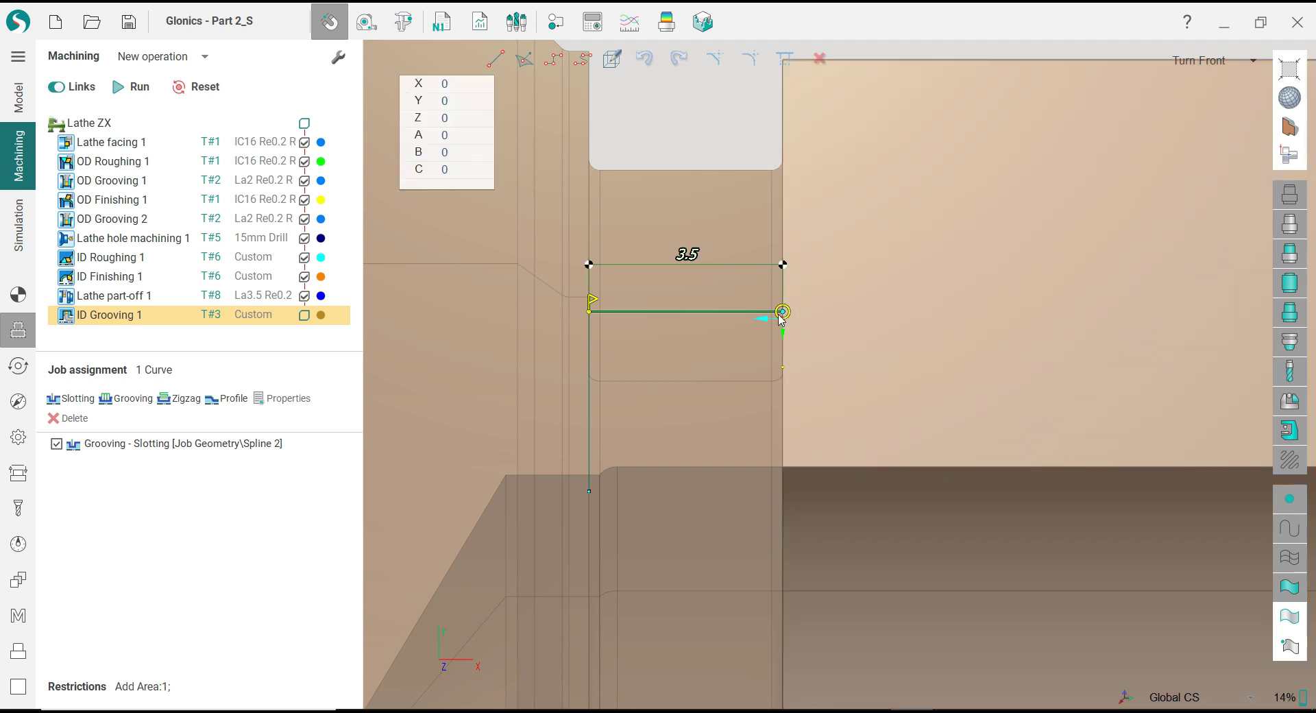
scroll(589, 323, down, 3)
scroll(587, 332, down, 1)
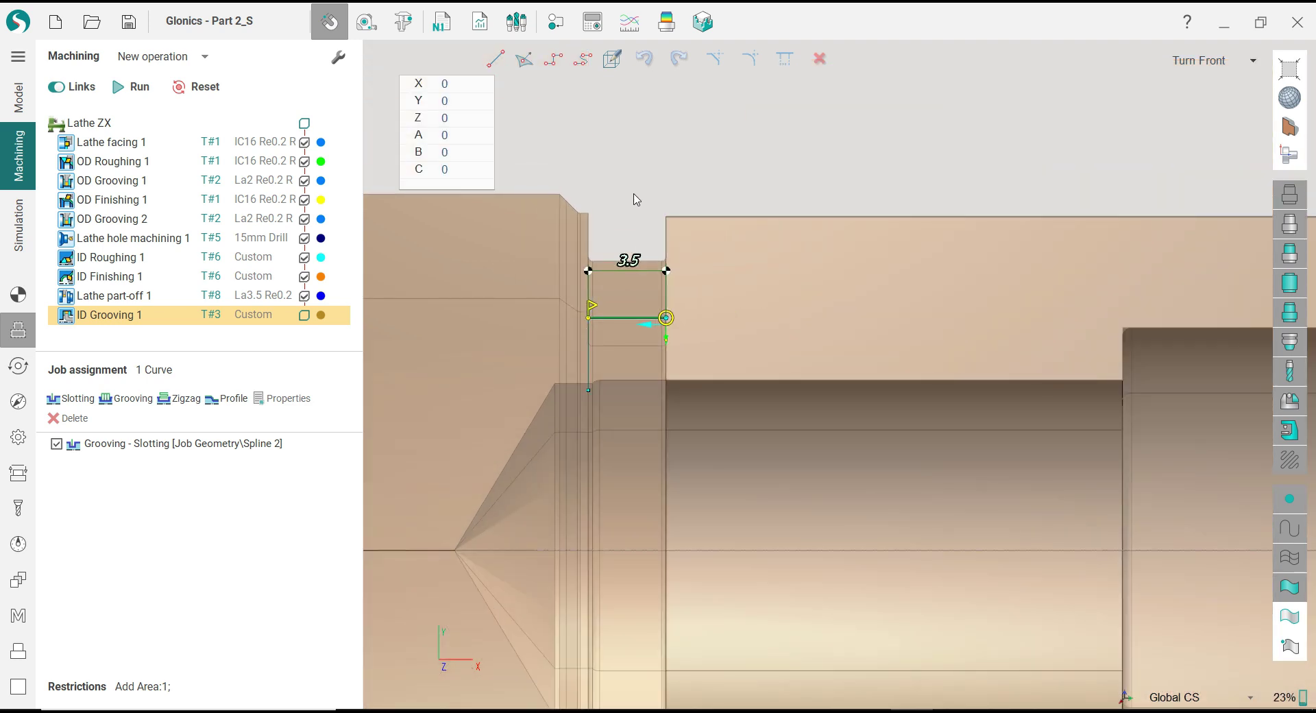
scroll(669, 319, up, 3)
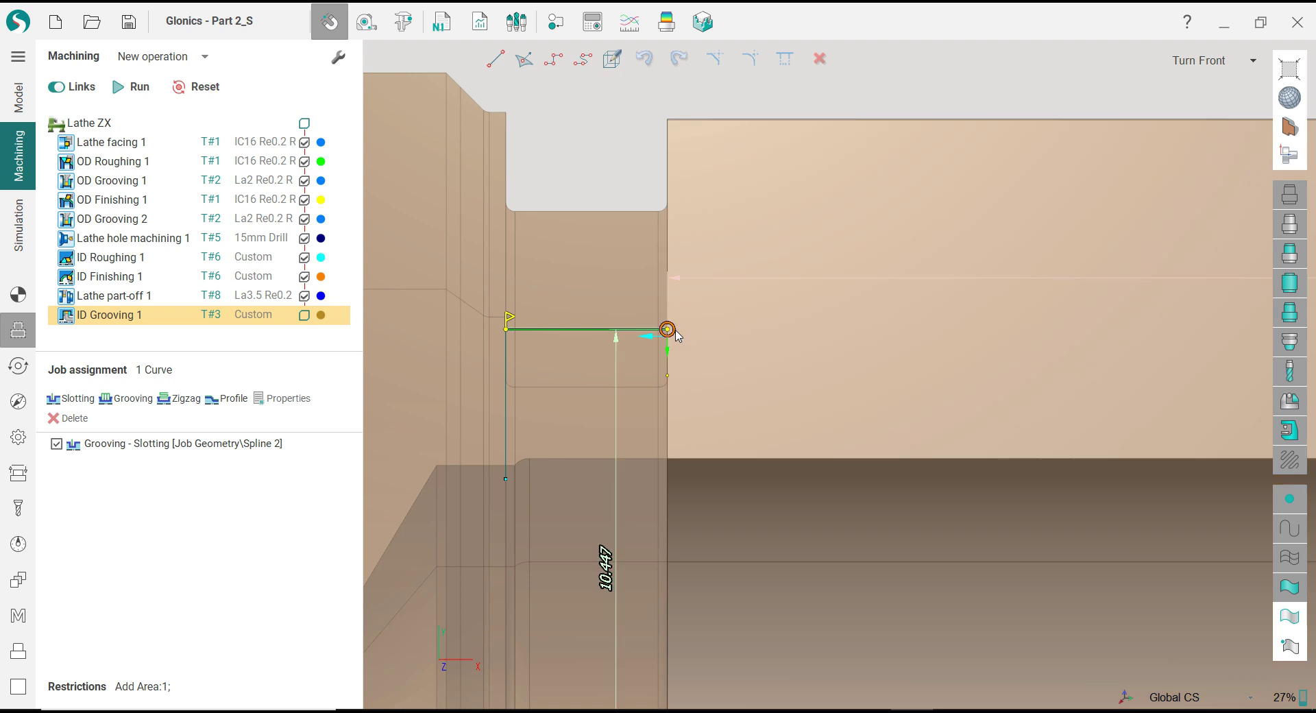
scroll(572, 281, down, 5)
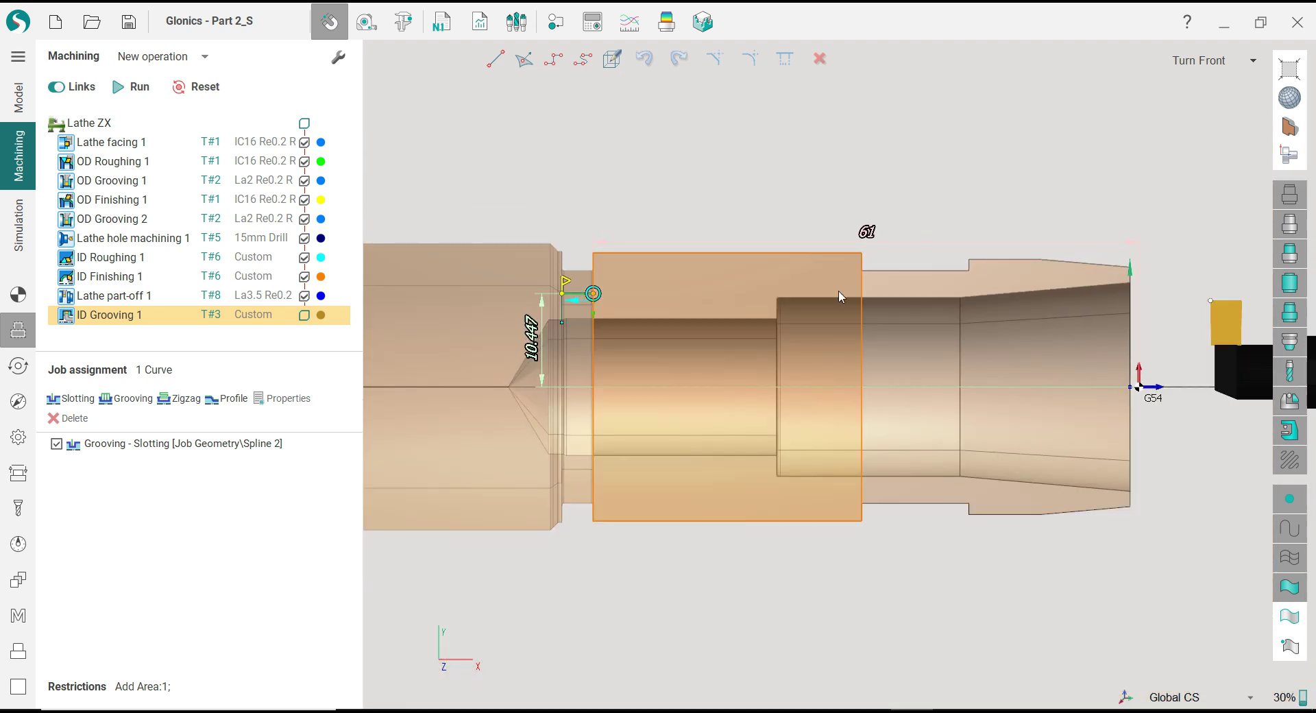
scroll(580, 252, up, 4)
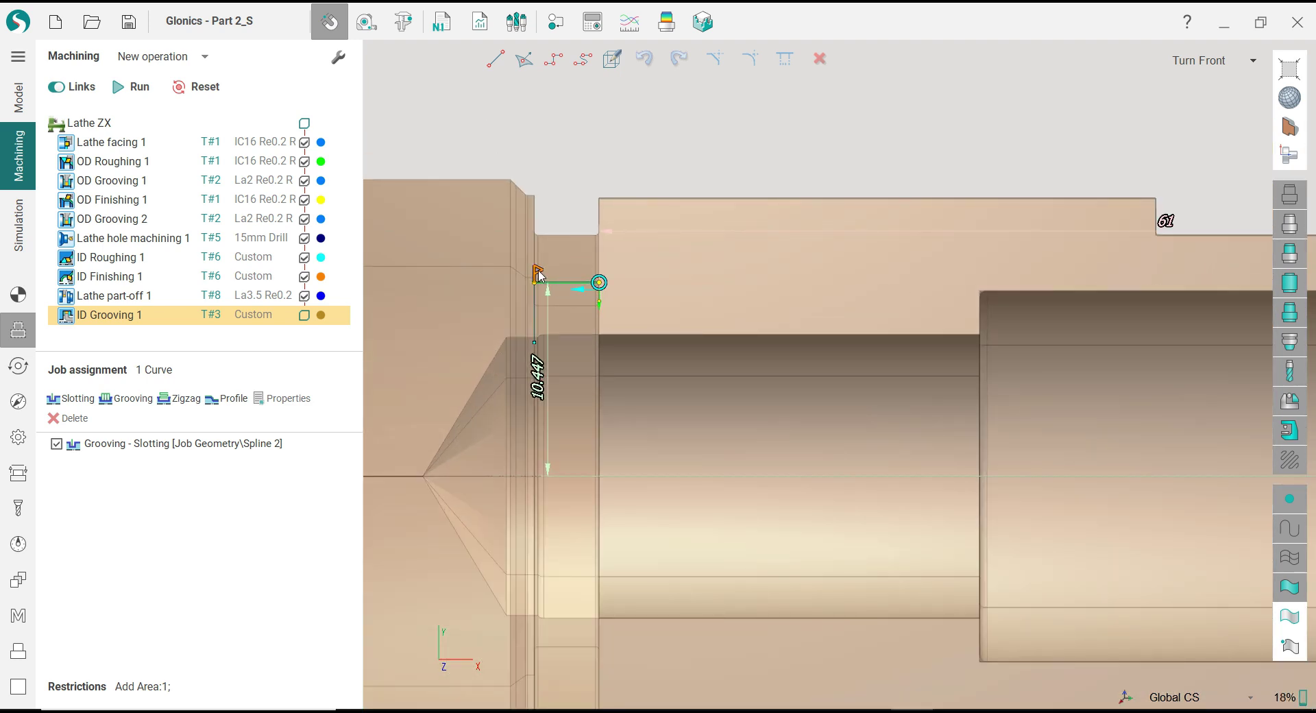
scroll(610, 181, down, 2)
scroll(610, 181, down, 3)
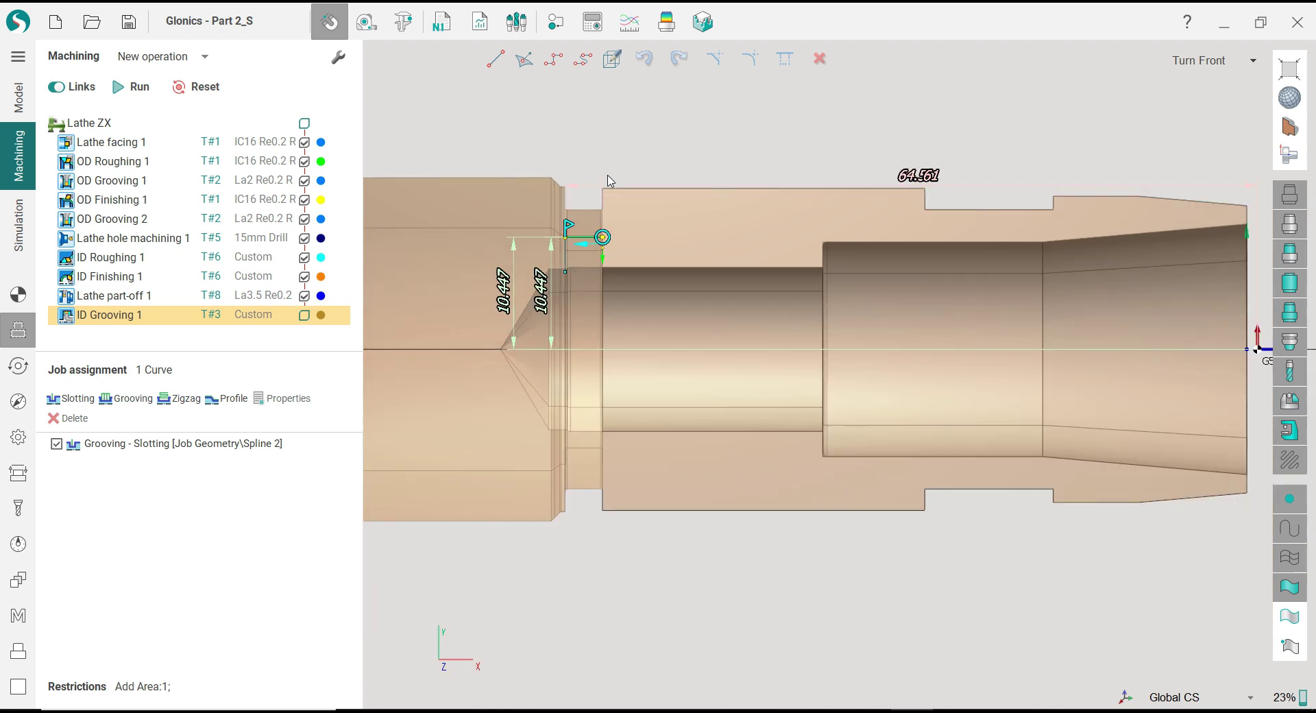
scroll(788, 168, up, 2)
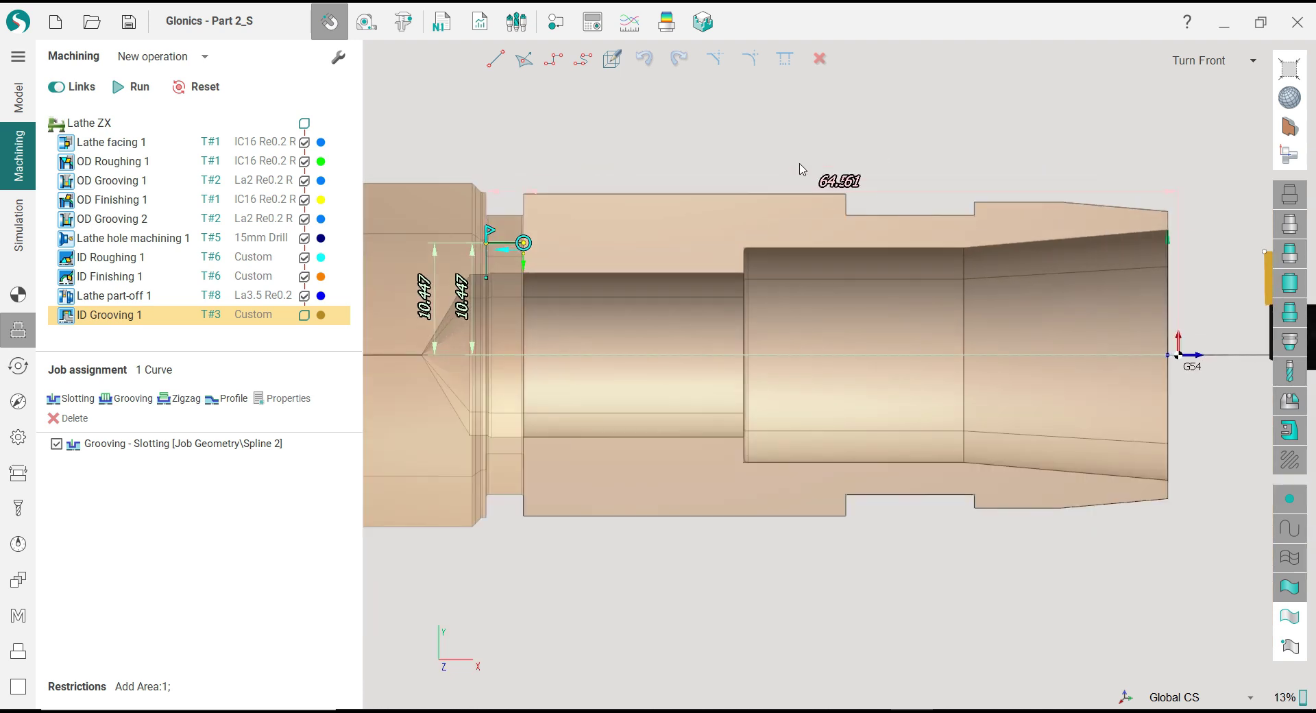
double_click(846, 183)
click(733, 146)
scroll(456, 279, up, 3)
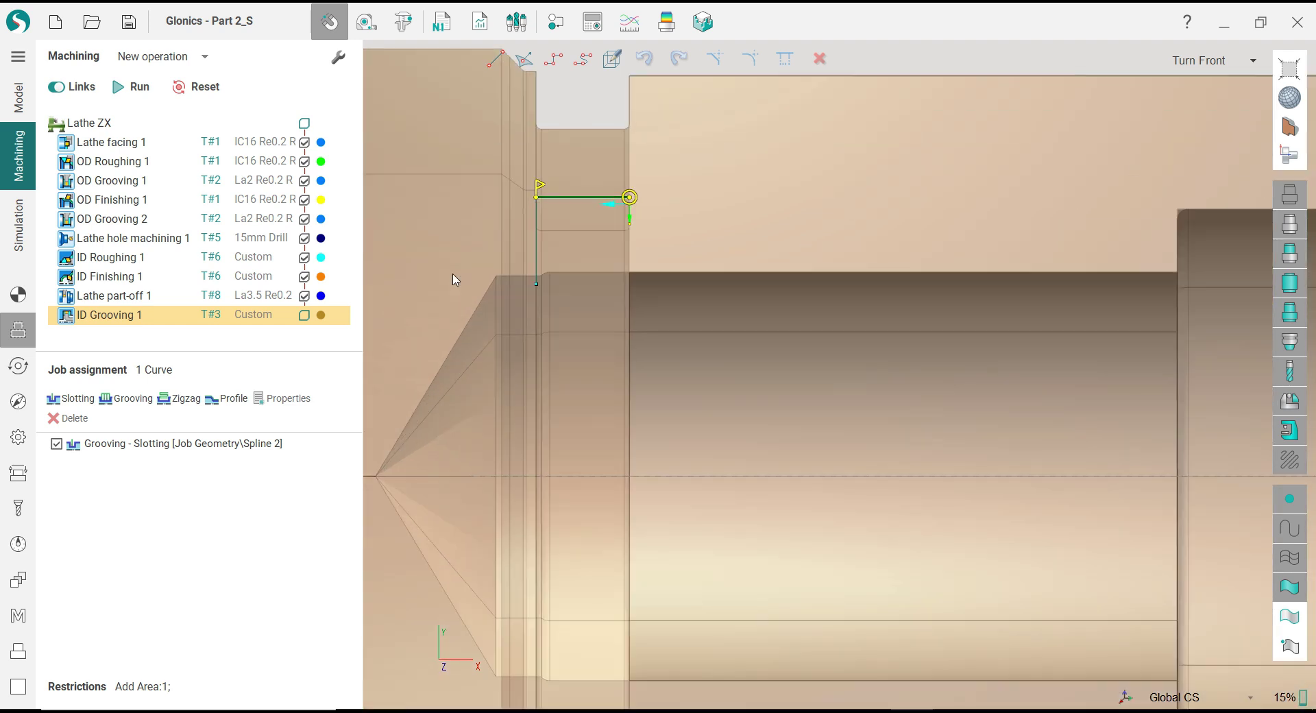
Step: Set ID Grooving 1's engage and retract lead angles to 90°
click(18, 472)
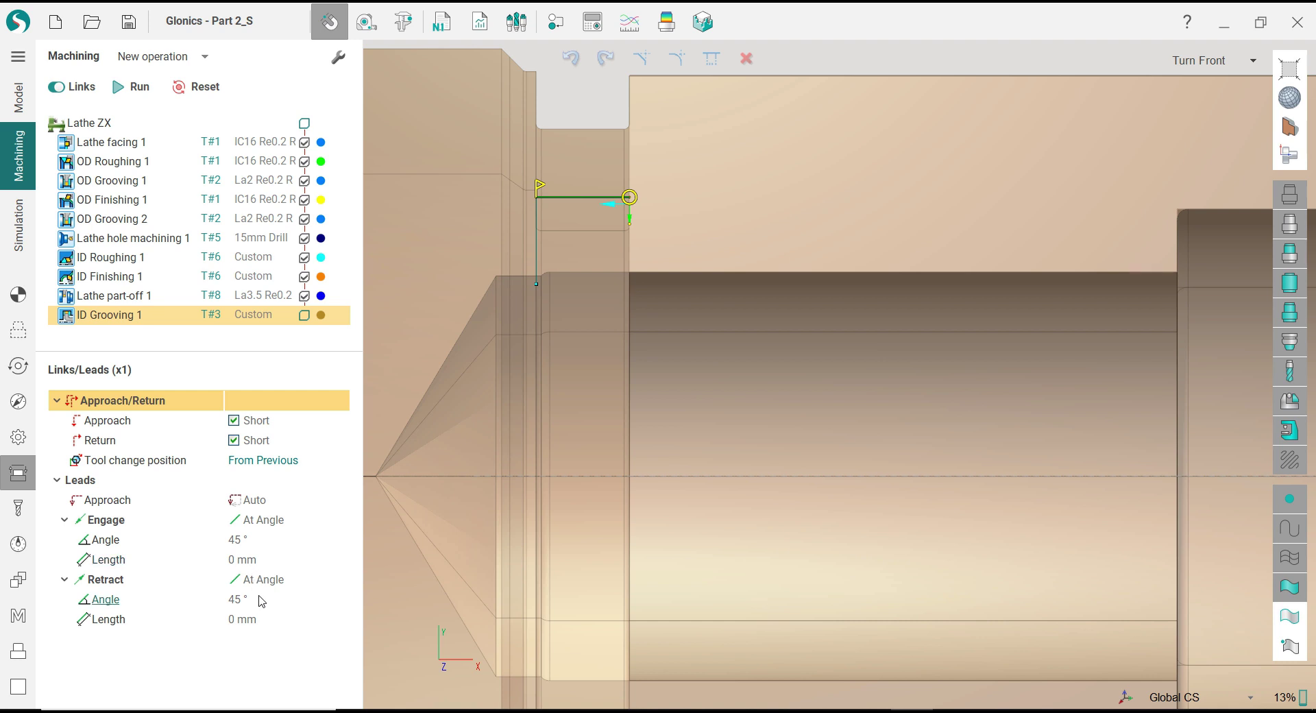
click(266, 540)
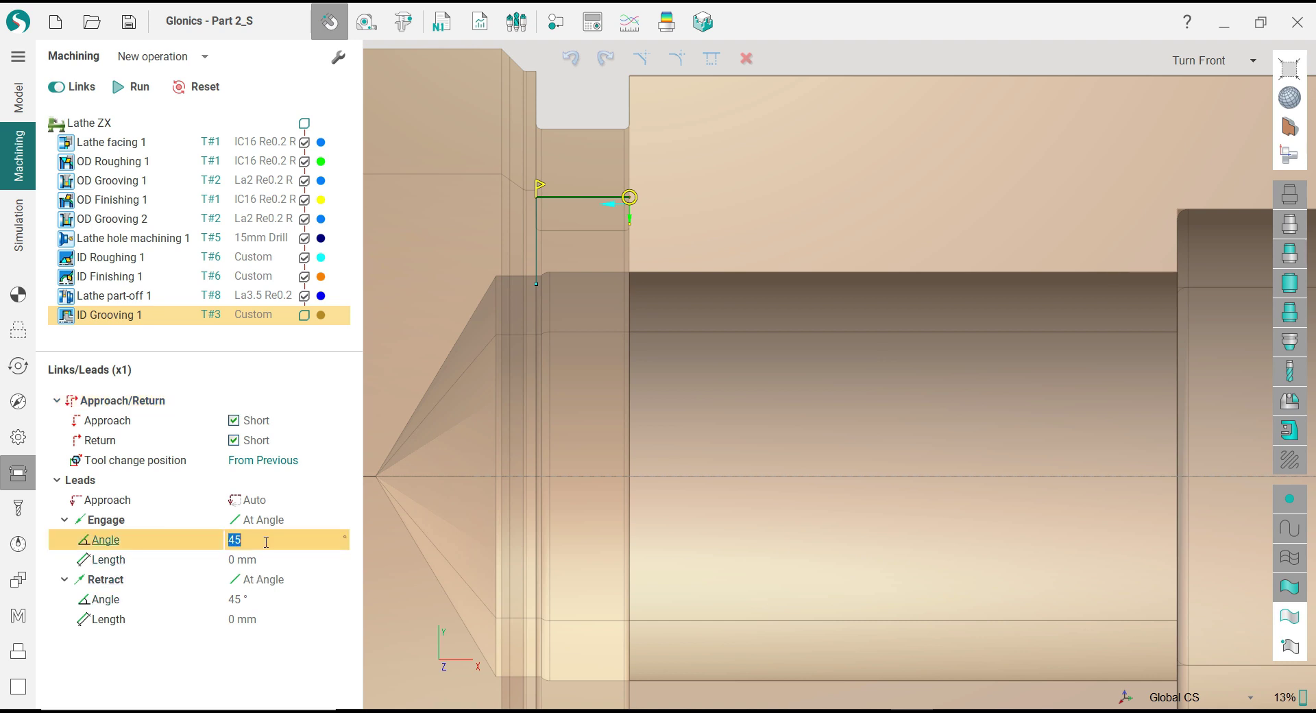
text(90)
click(255, 601)
text(0)
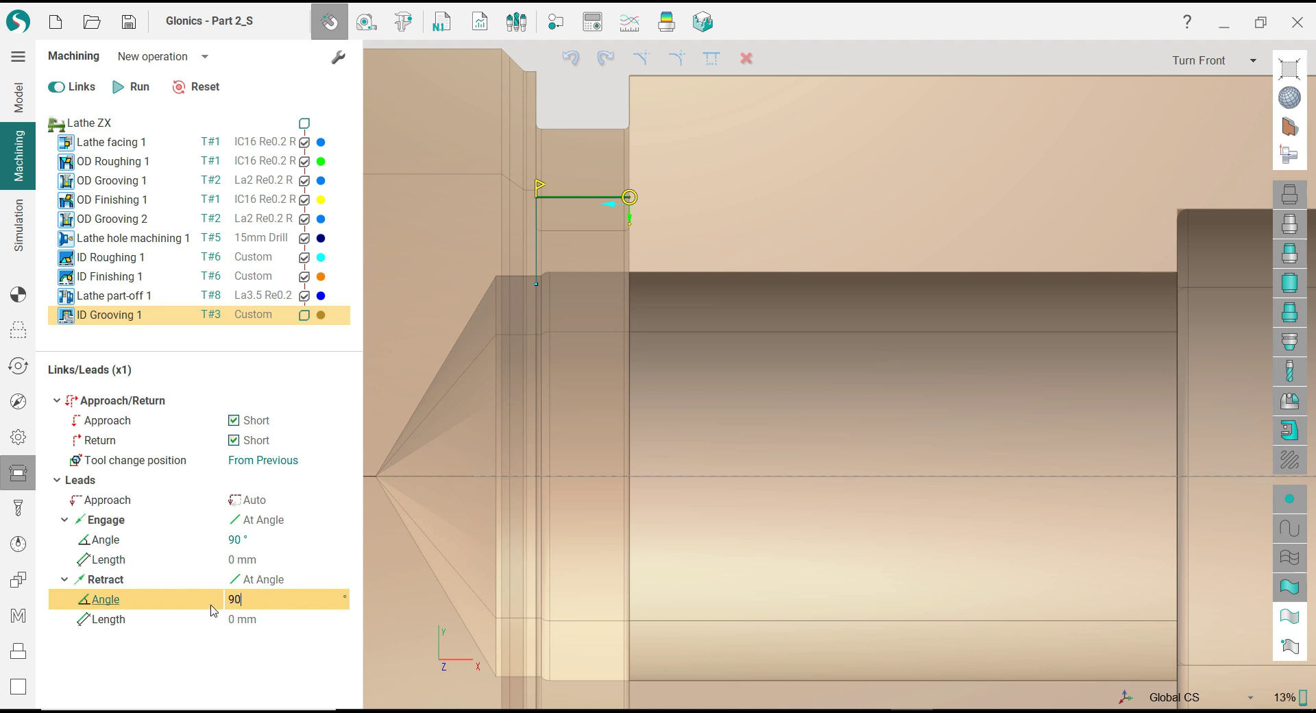
Step: Set ID Grooving 1's engage lead length to 3.5 mm and calculate its toolpath
click(258, 539)
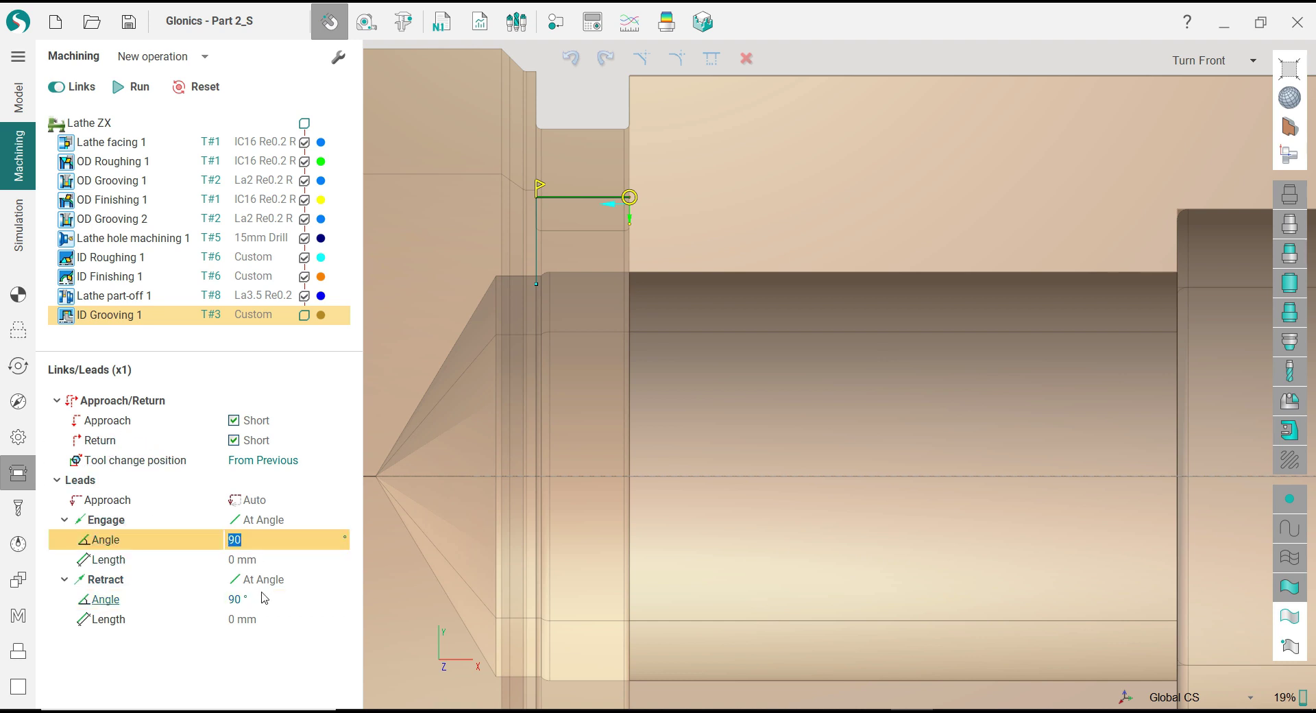
click(268, 559)
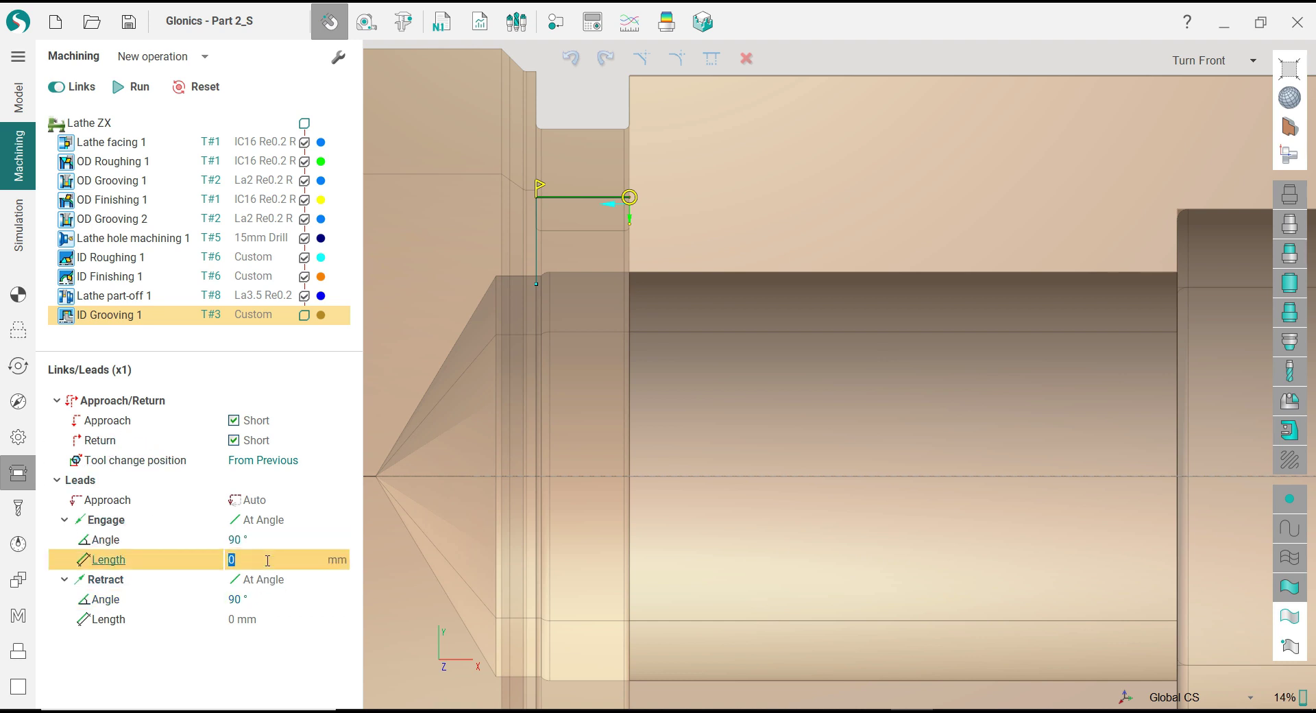
key(Return)
key(Return)
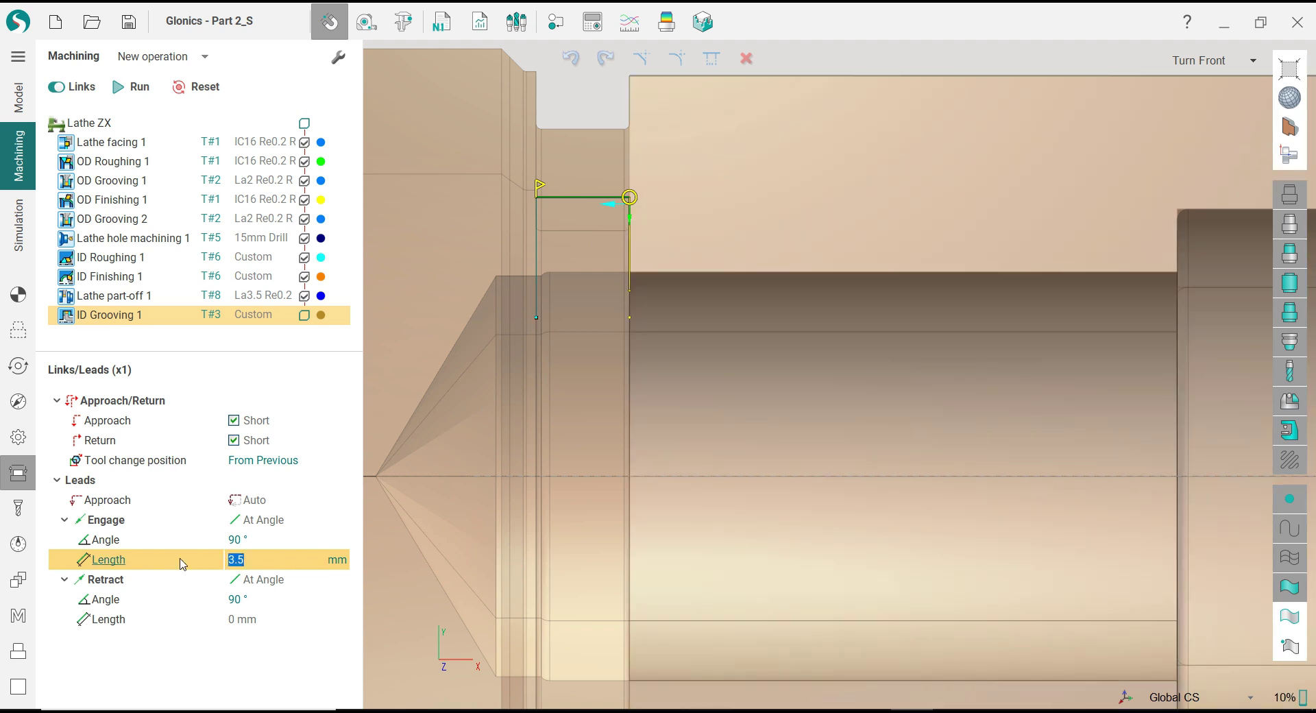
click(133, 86)
scroll(567, 324, down, 5)
scroll(571, 327, up, 3)
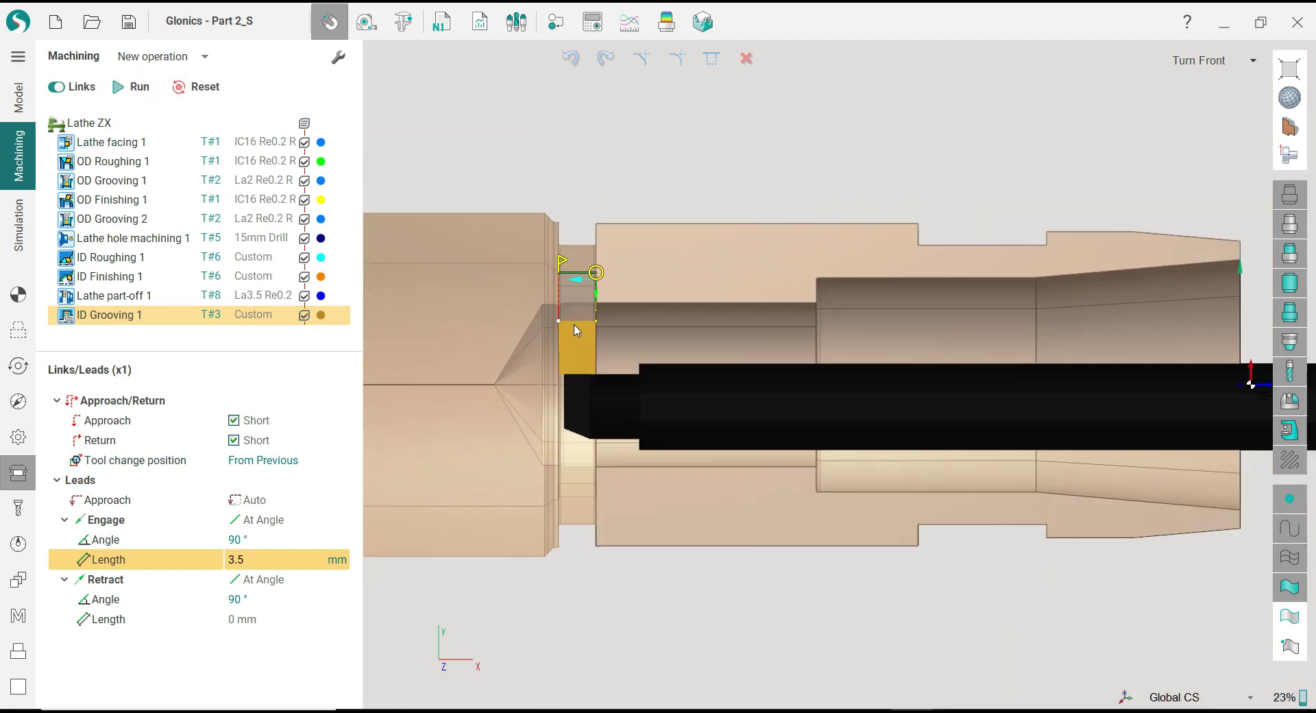
scroll(574, 330, up, 3)
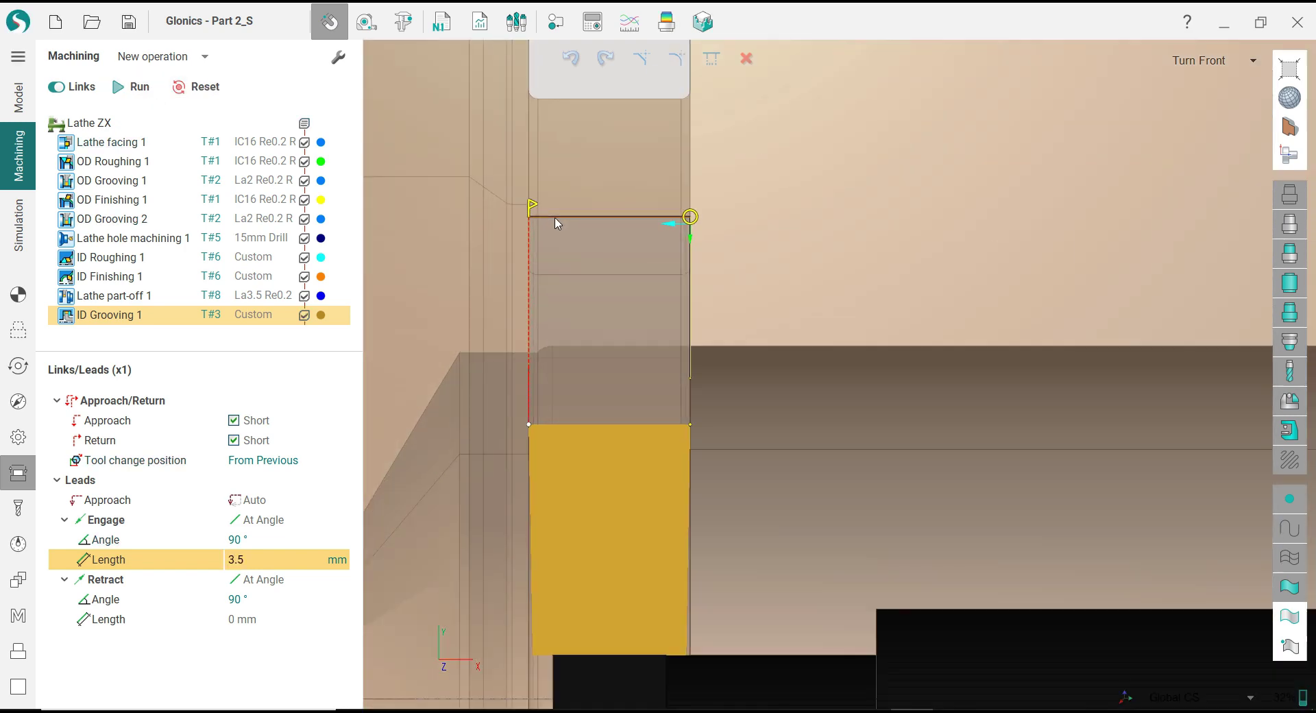
scroll(556, 223, down, 2)
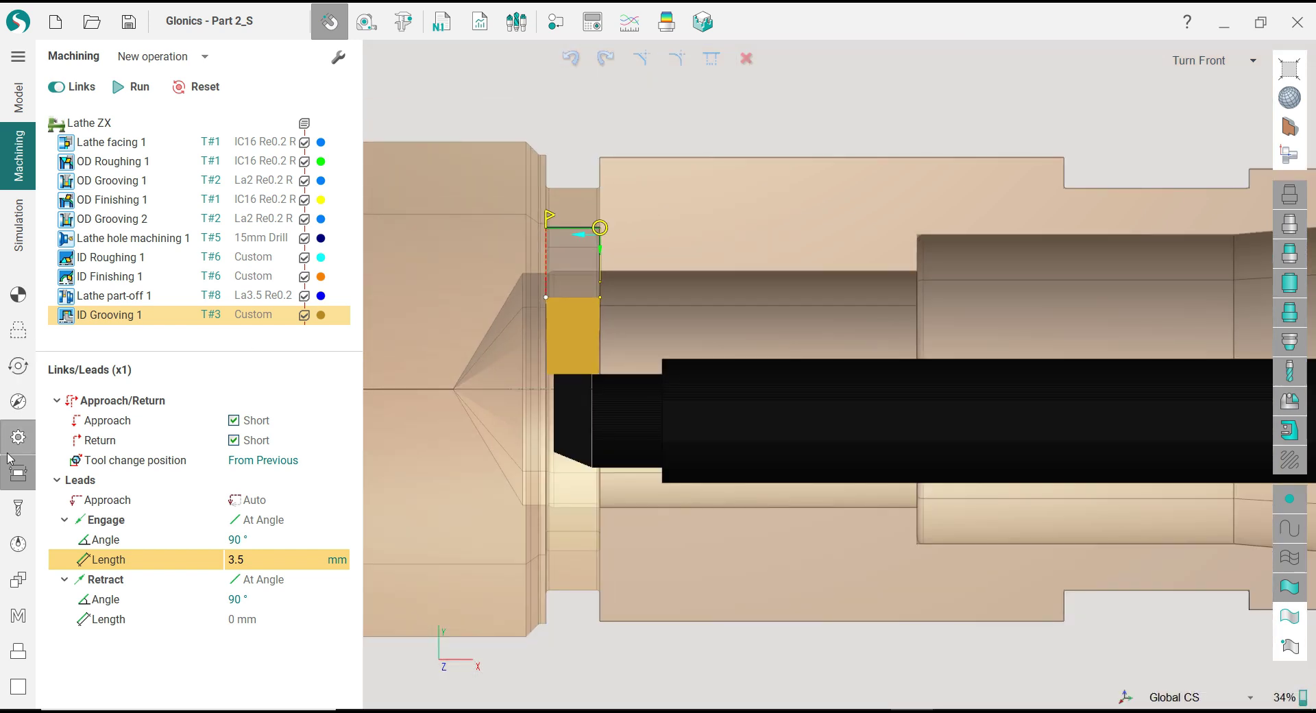
Step: Set both the approach and the return of ID Grooving 1 to X6.5;Z10
click(274, 422)
text(X)
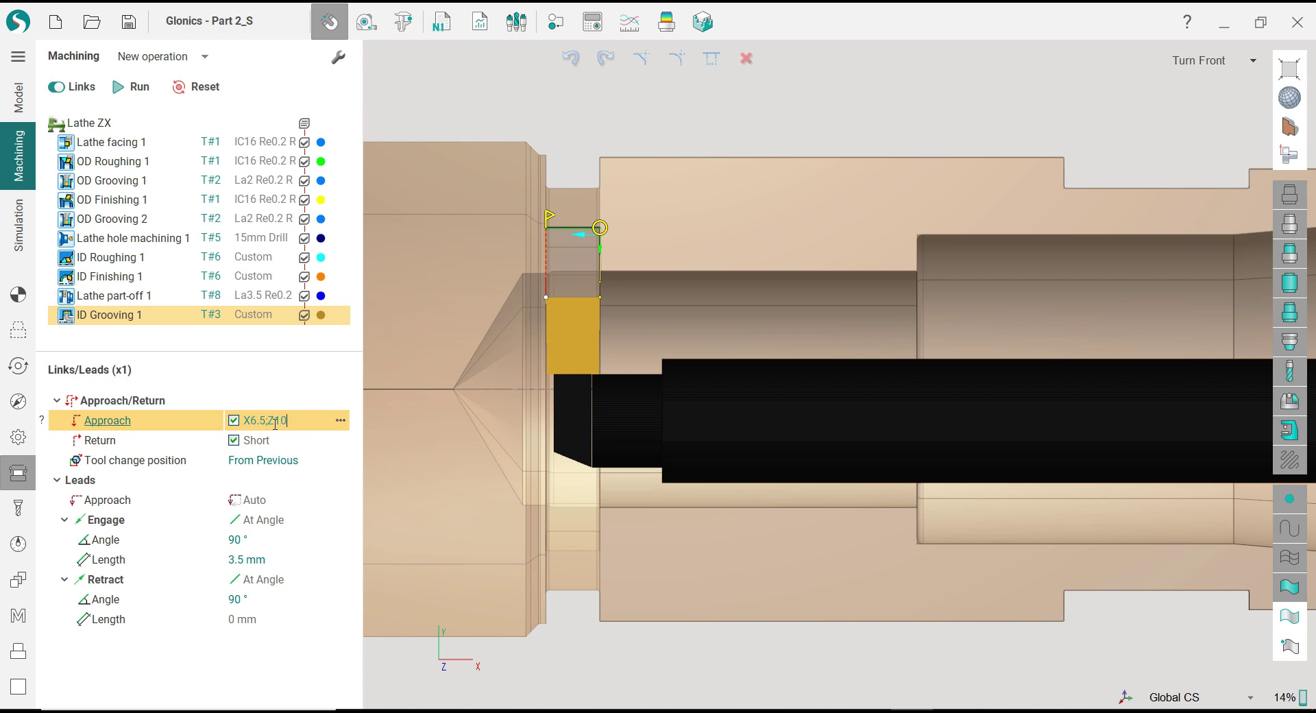
text(6.5;Z10)
click(278, 437)
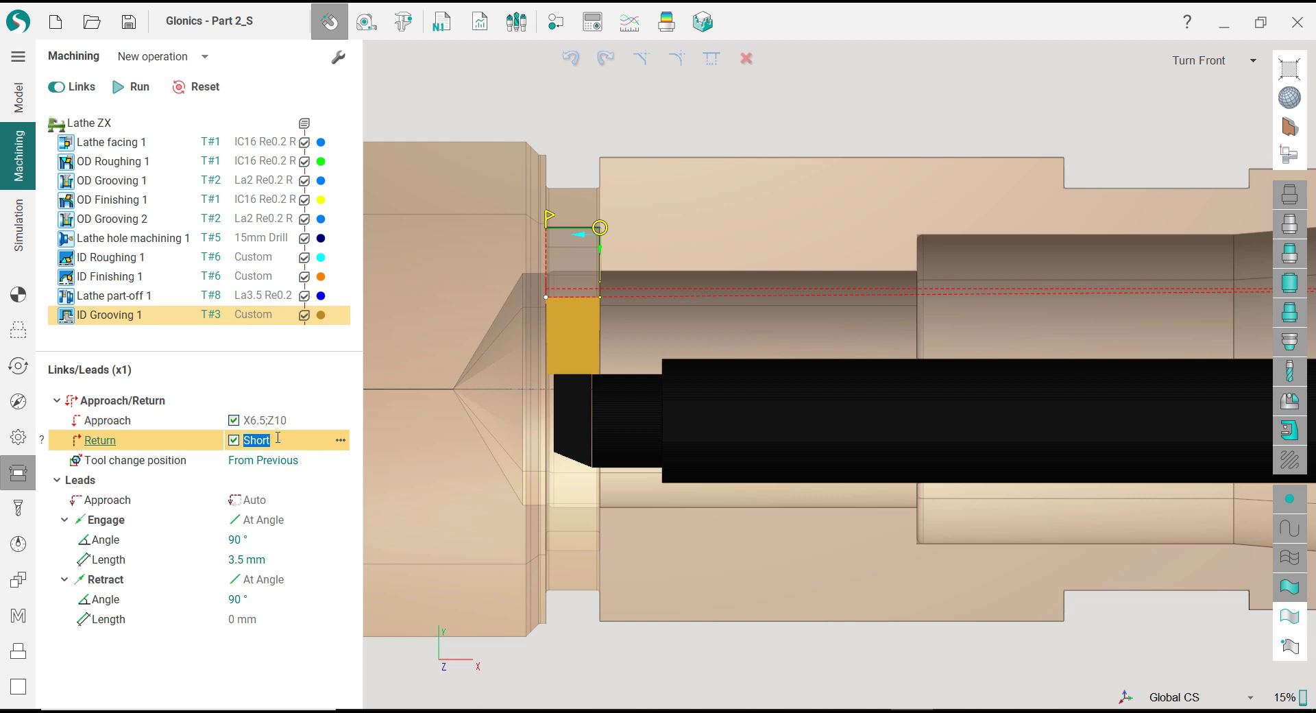
key(shift+Tab)
key(ctrl+c)
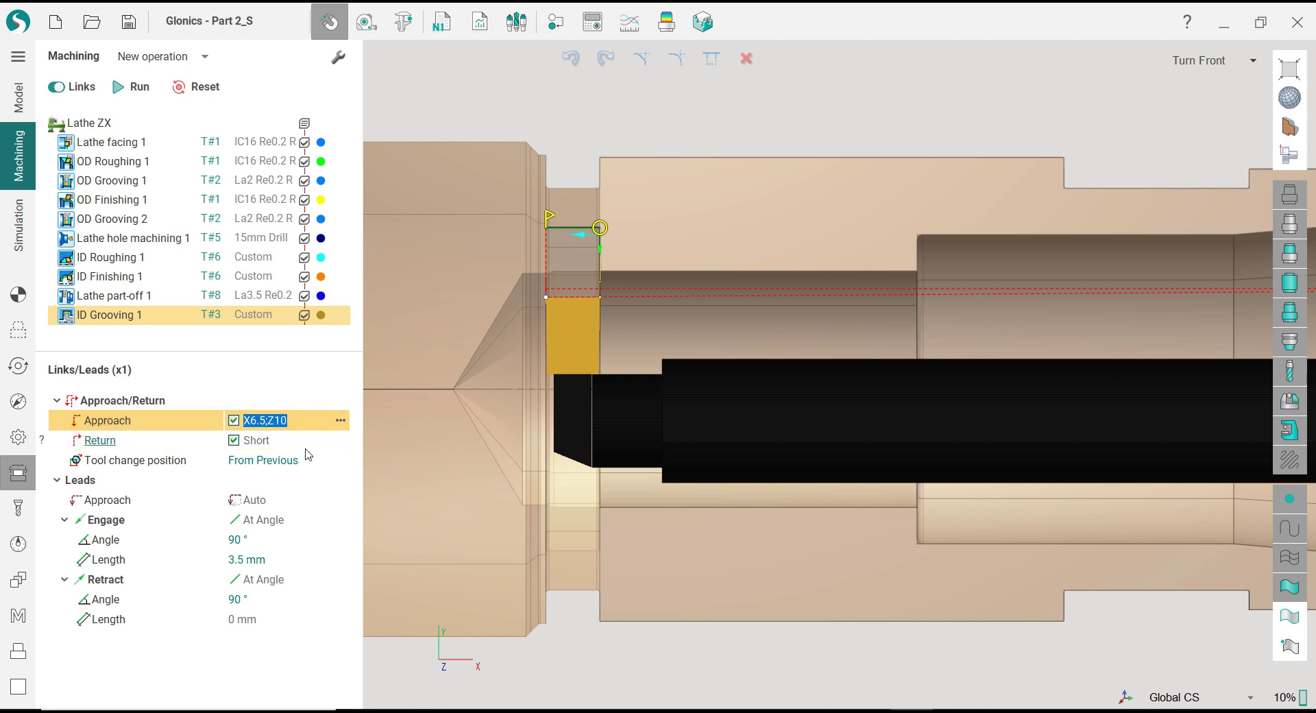
click(300, 443)
key(ctrl+v)
click(306, 420)
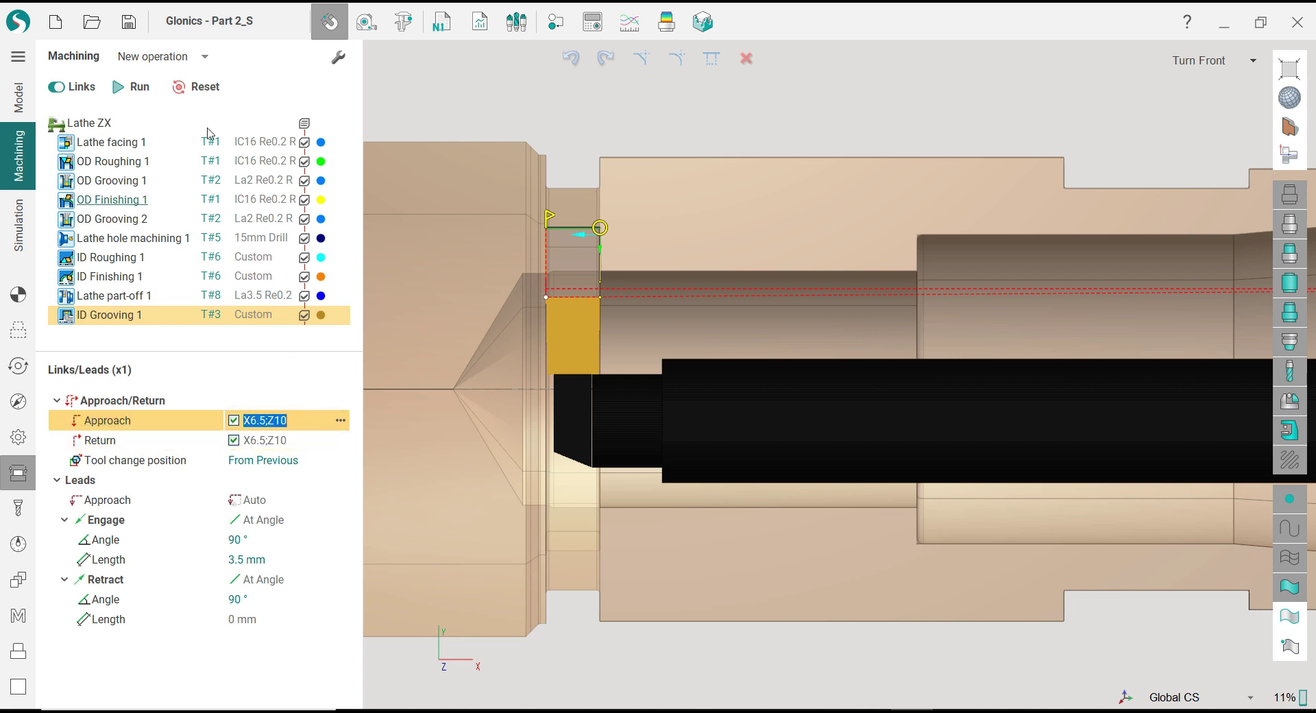
Step: Reset ID Grooving 1 and recalculate its toolpath with the new approach and return points
click(205, 88)
click(134, 87)
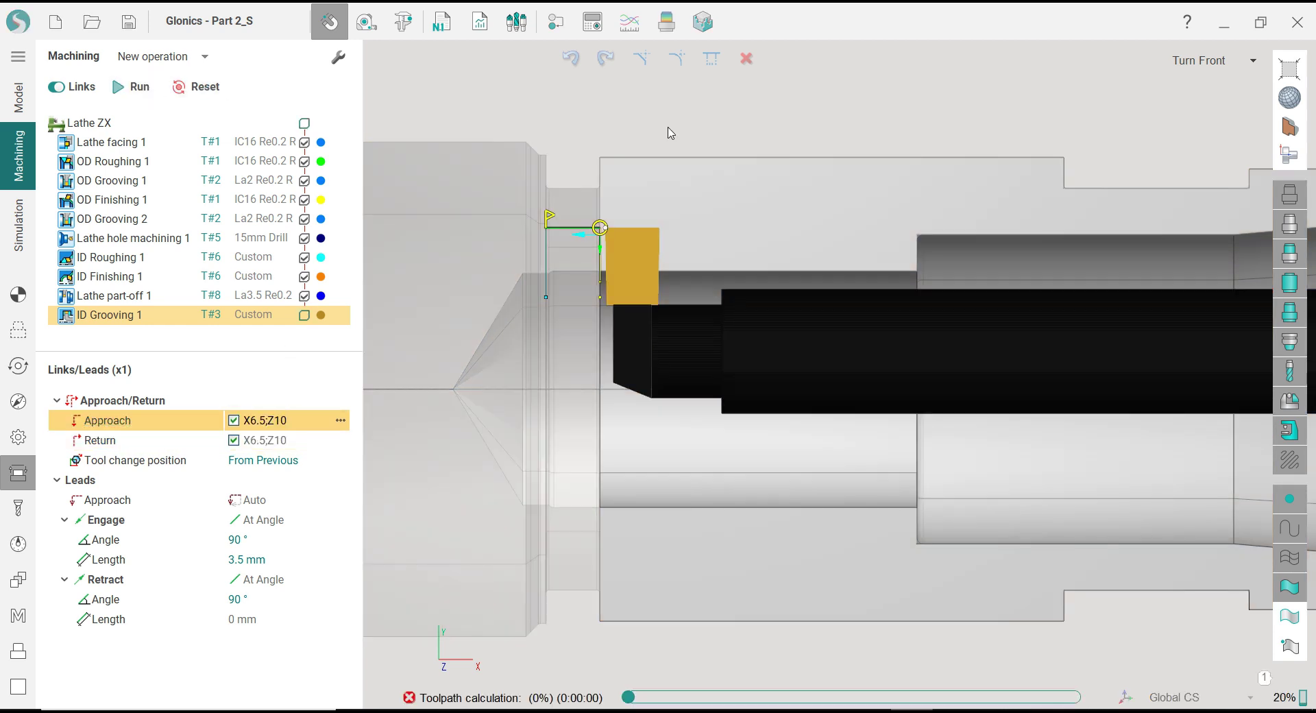
click(773, 420)
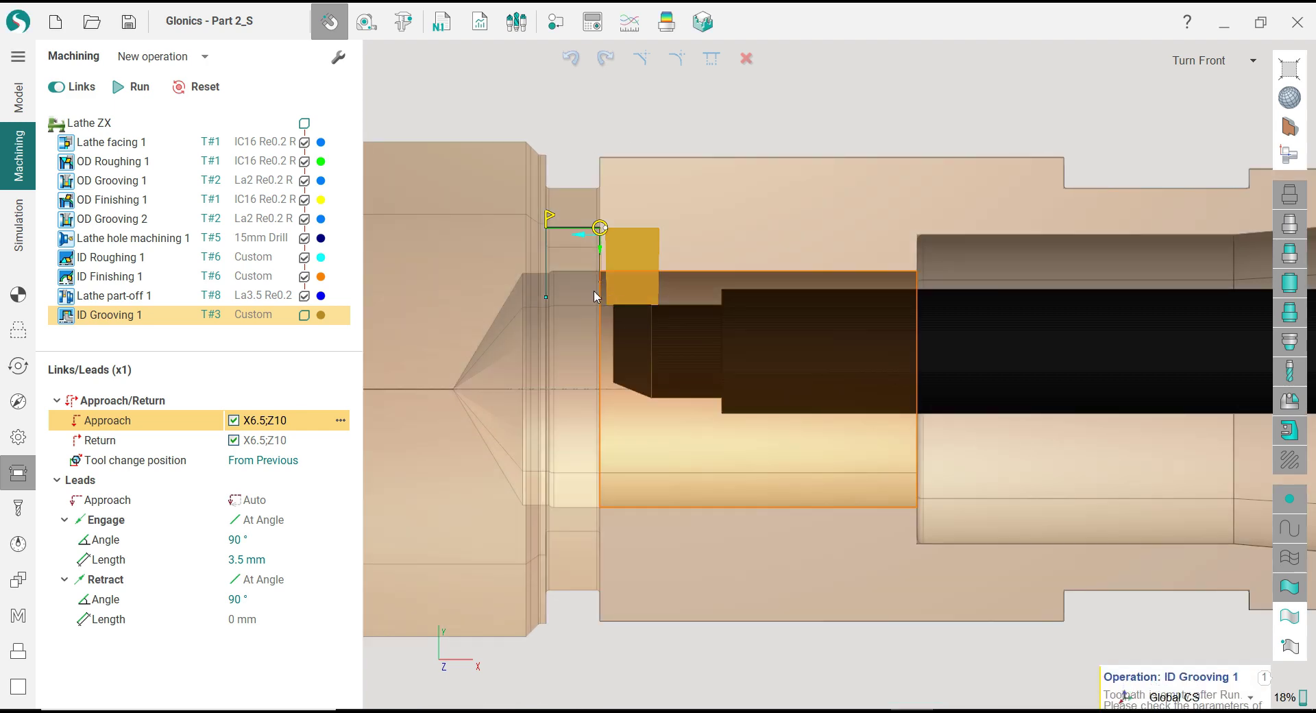
scroll(691, 449, up, 4)
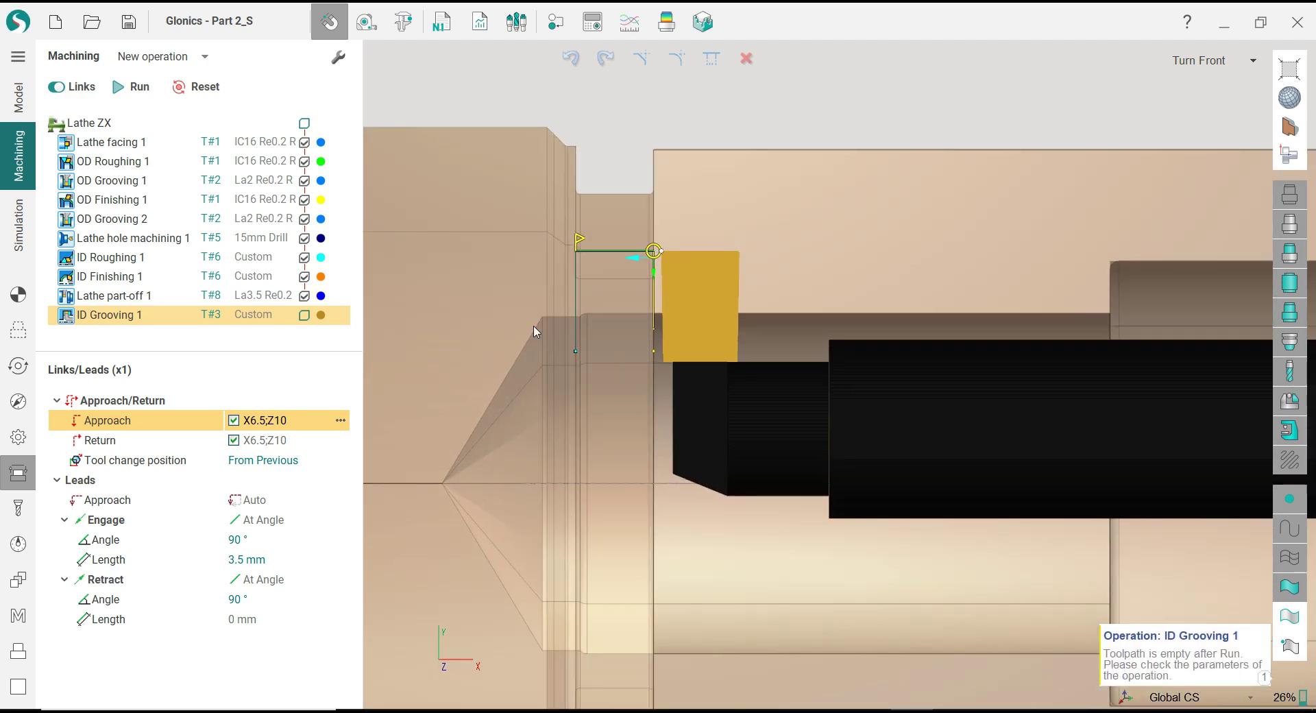
click(135, 87)
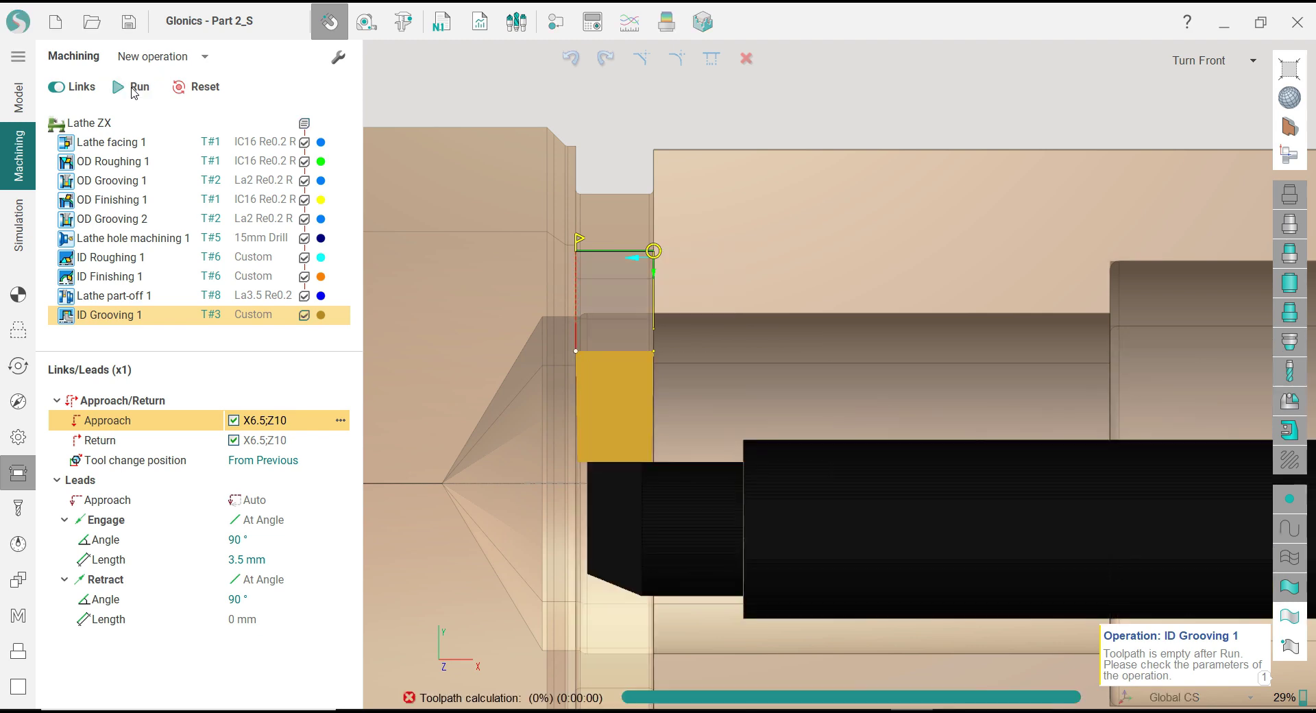
scroll(559, 305, down, 3)
scroll(563, 307, down, 2)
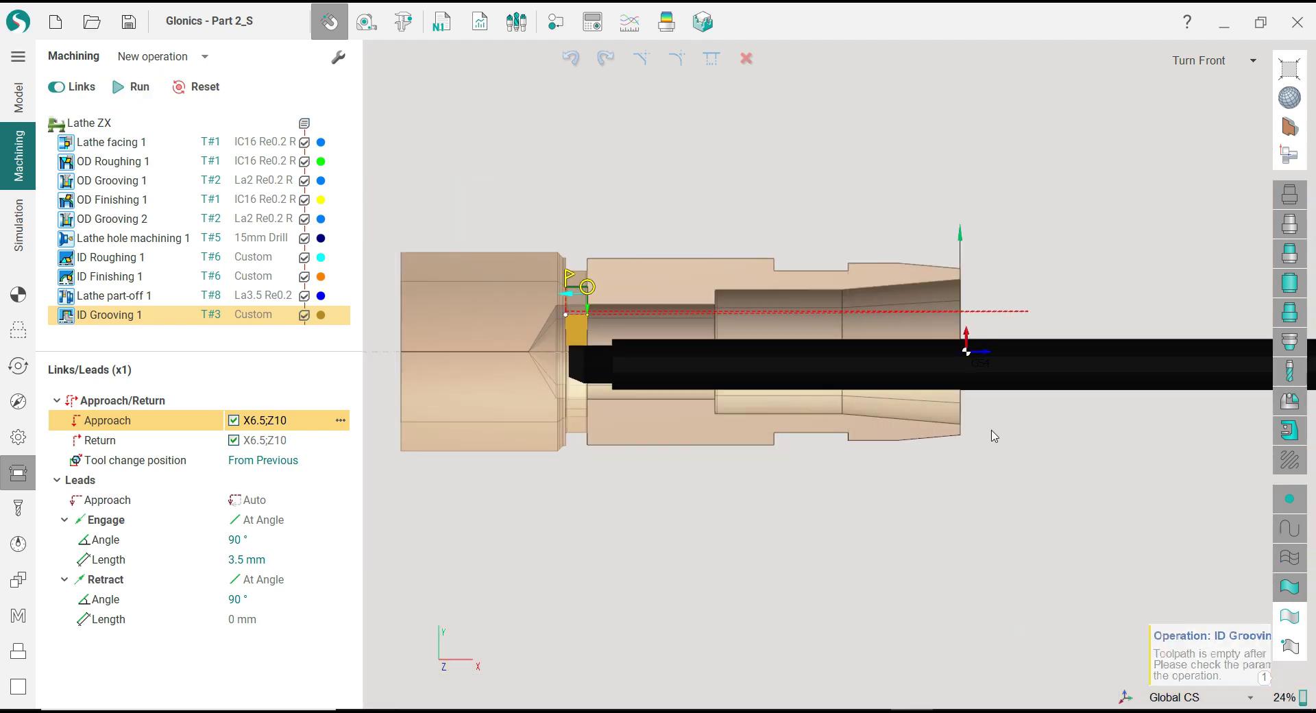
scroll(964, 335, up, 1)
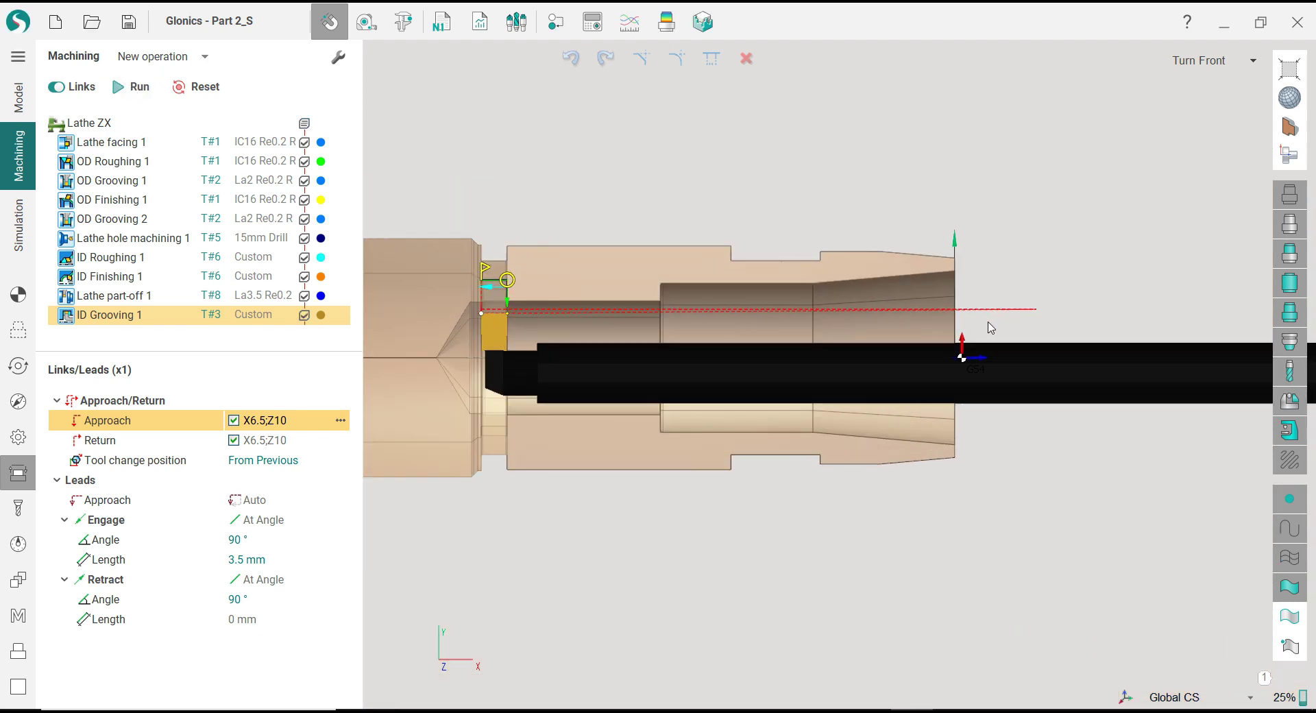
Step: Set ID Grooving 1's display colour to orange
click(322, 315)
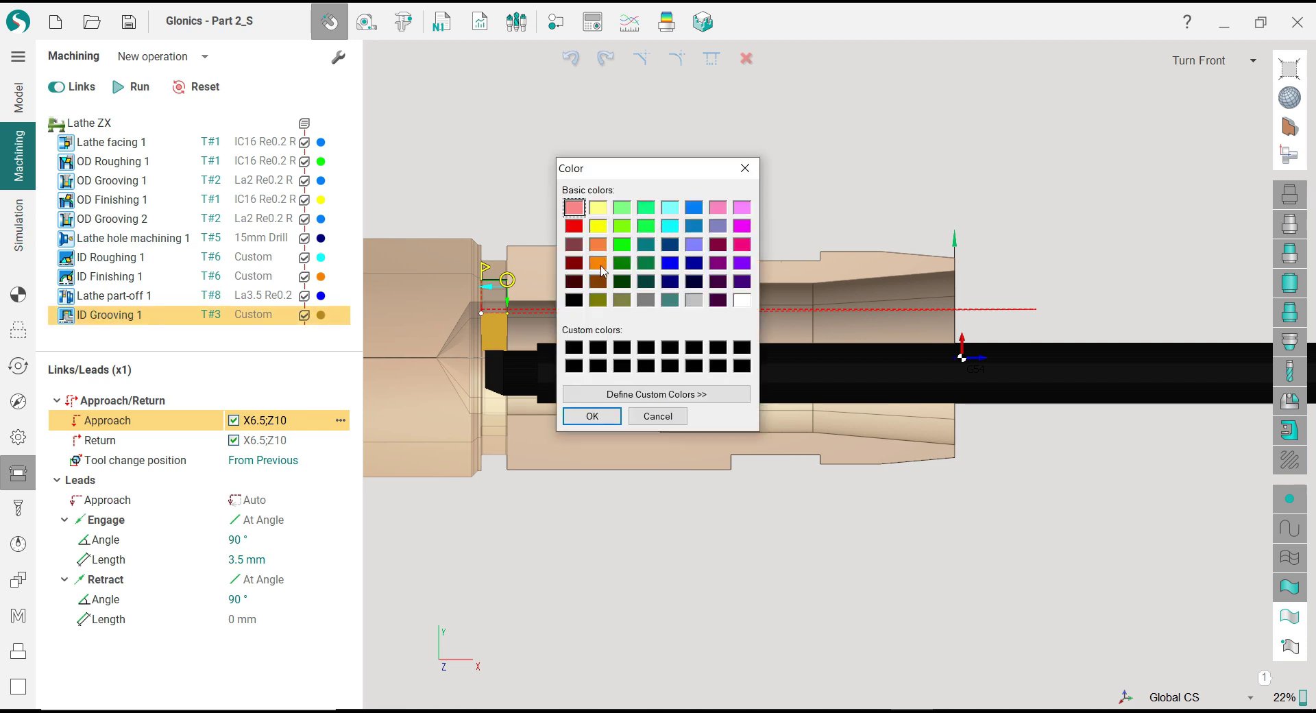
click(599, 265)
click(592, 416)
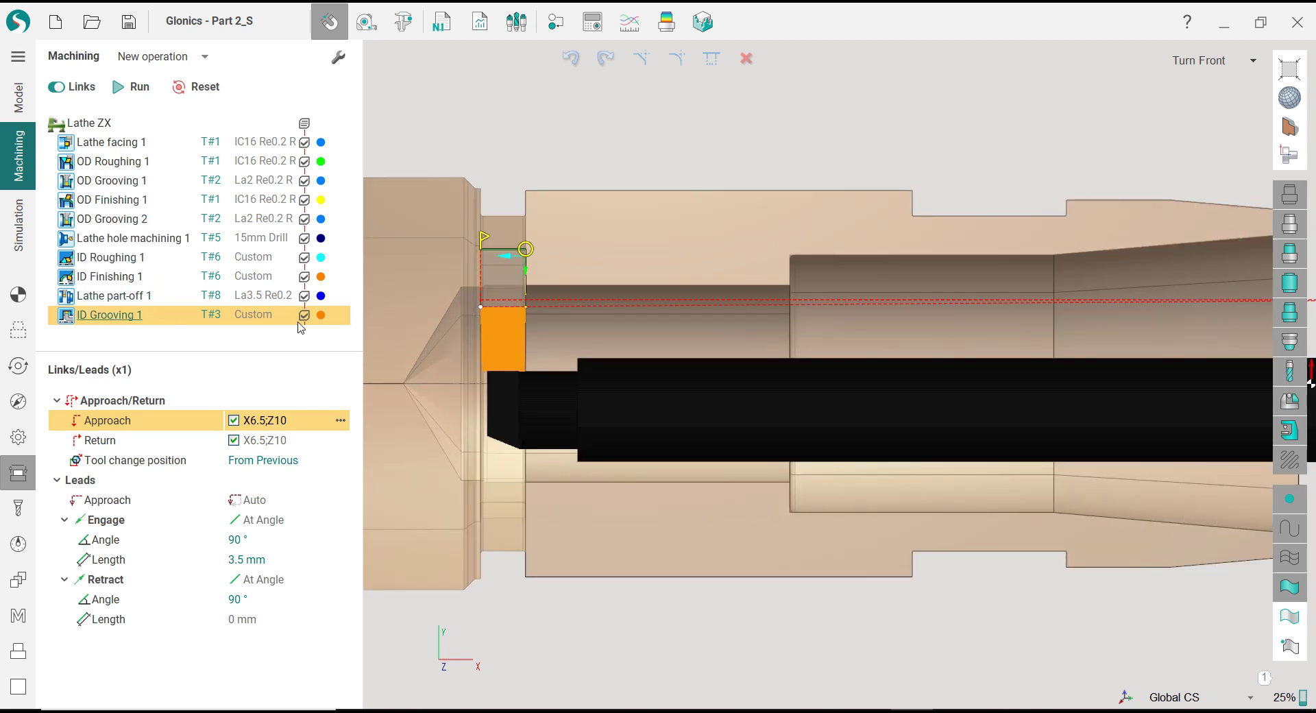
Step: Set ID Grooving 1's display colour to bright green
click(321, 315)
click(622, 246)
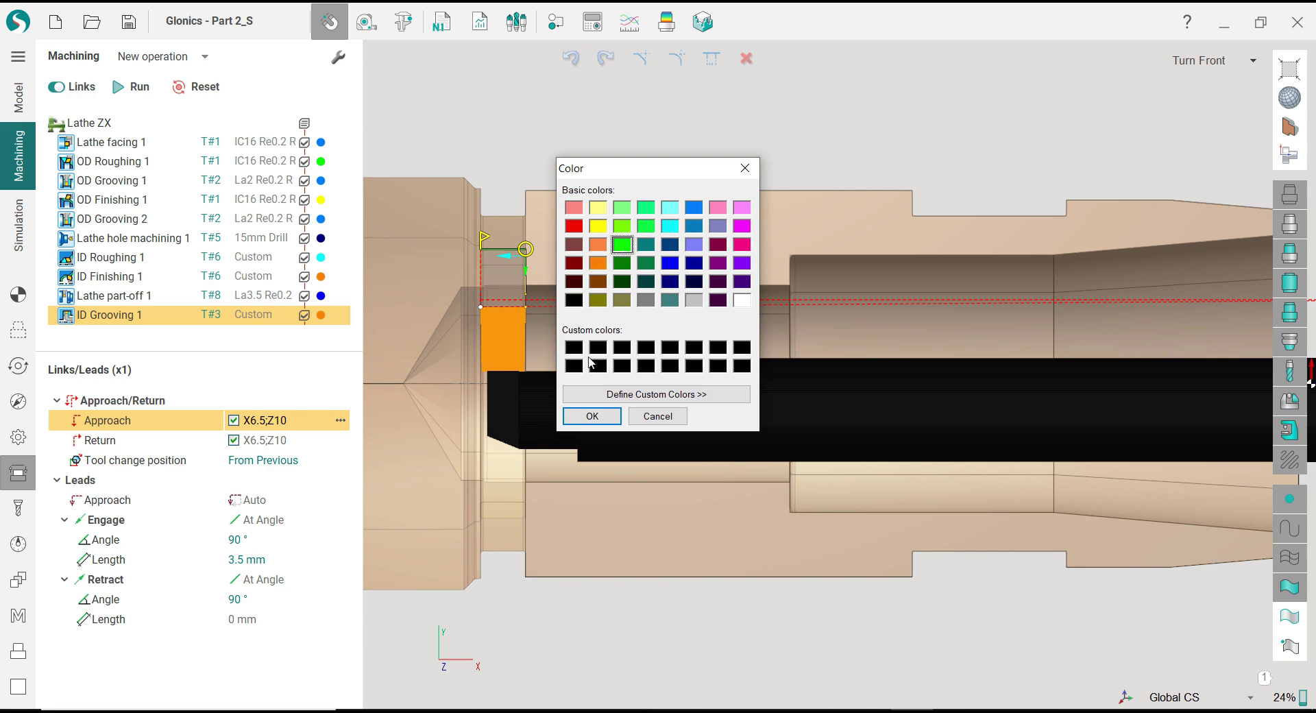
click(592, 416)
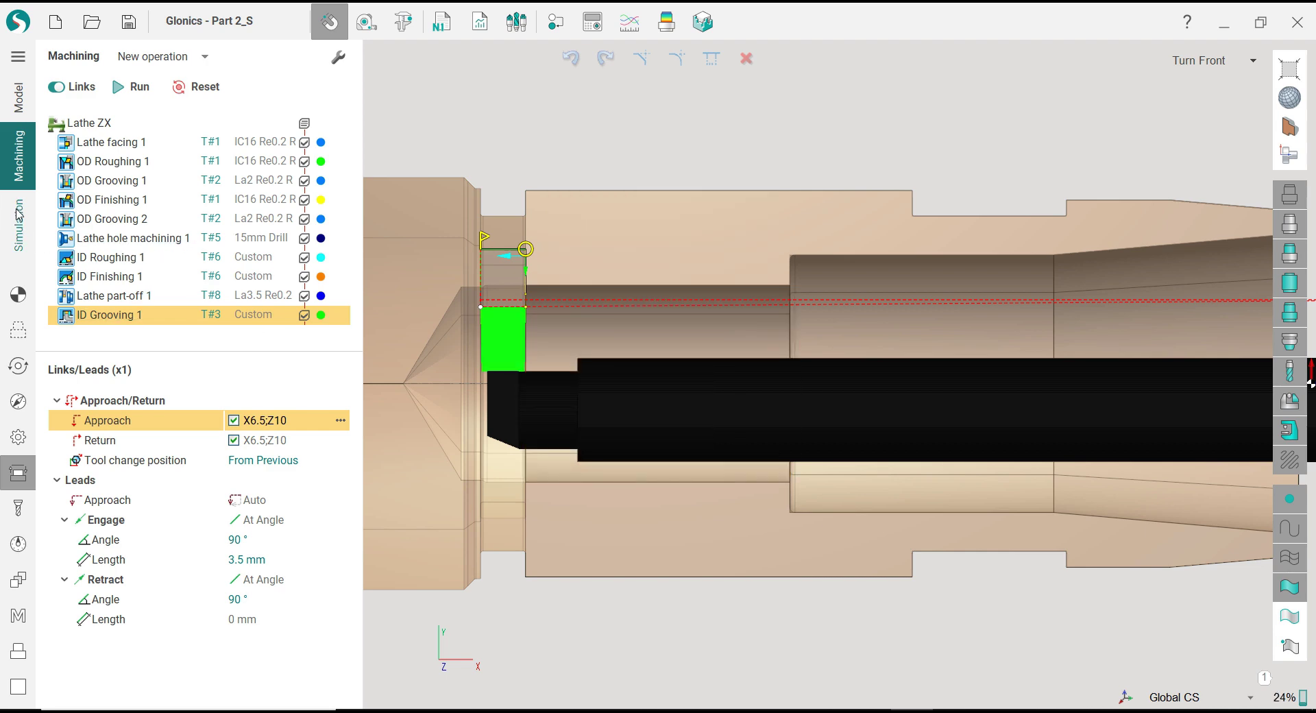
Step: Simulate the machining of ID Grooving 1 and examine the cut groove inside the bore
click(18, 214)
click(85, 90)
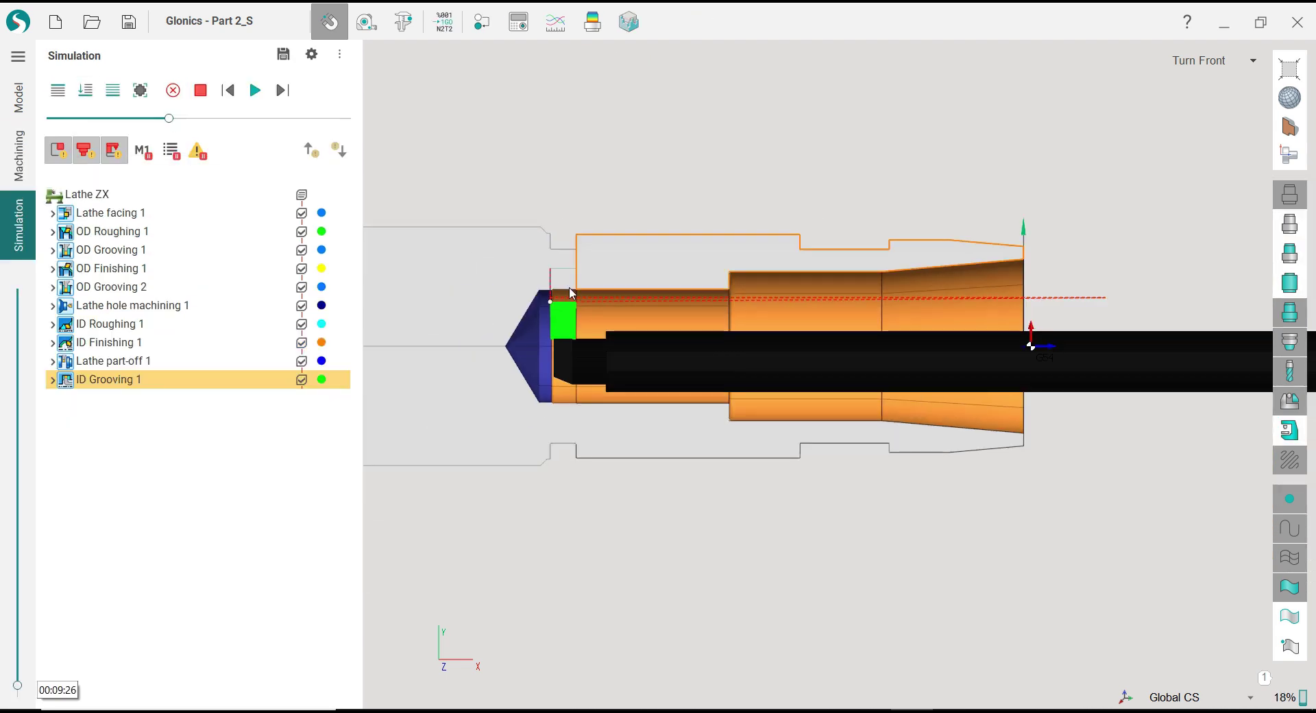
scroll(562, 270, up, 1)
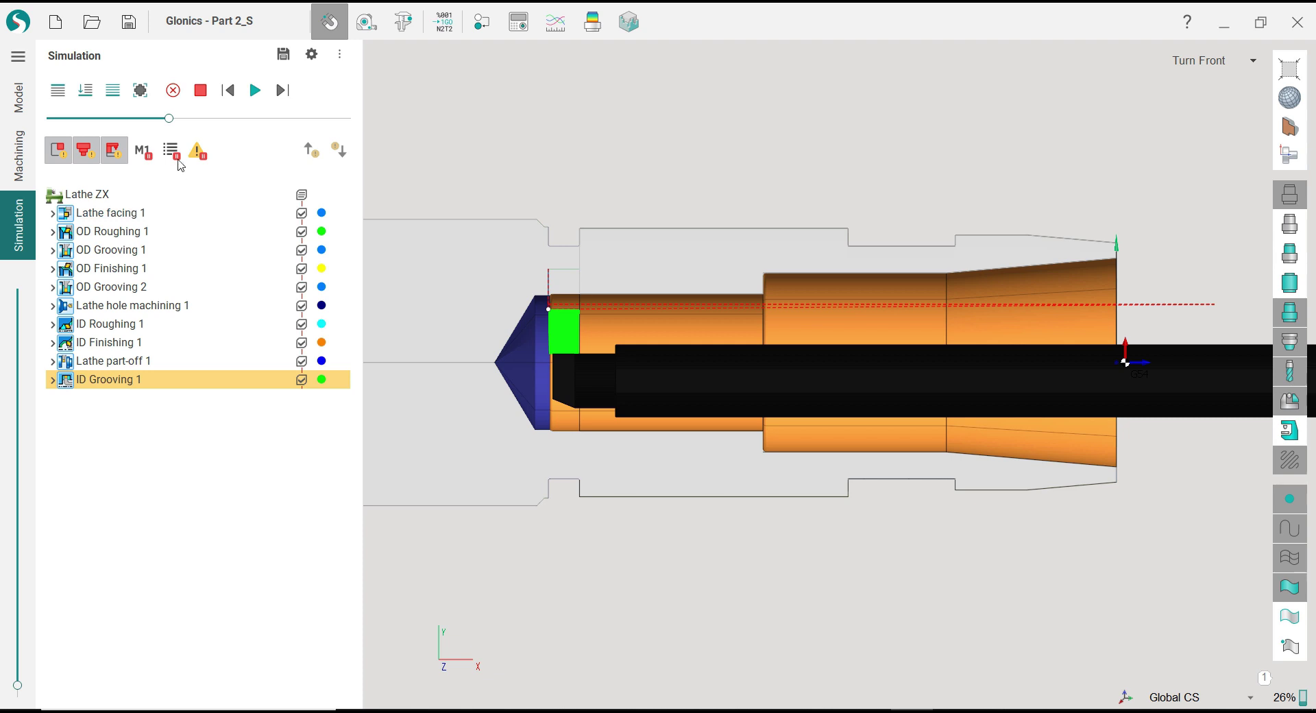
click(255, 89)
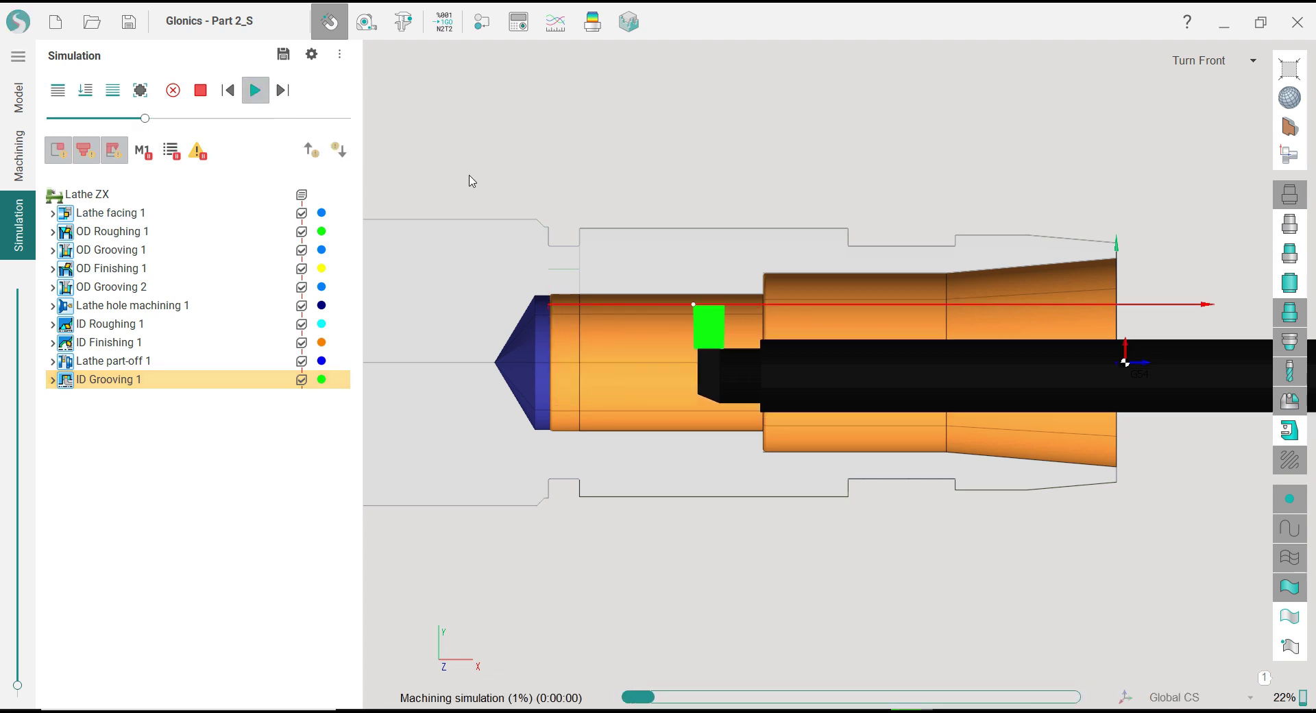
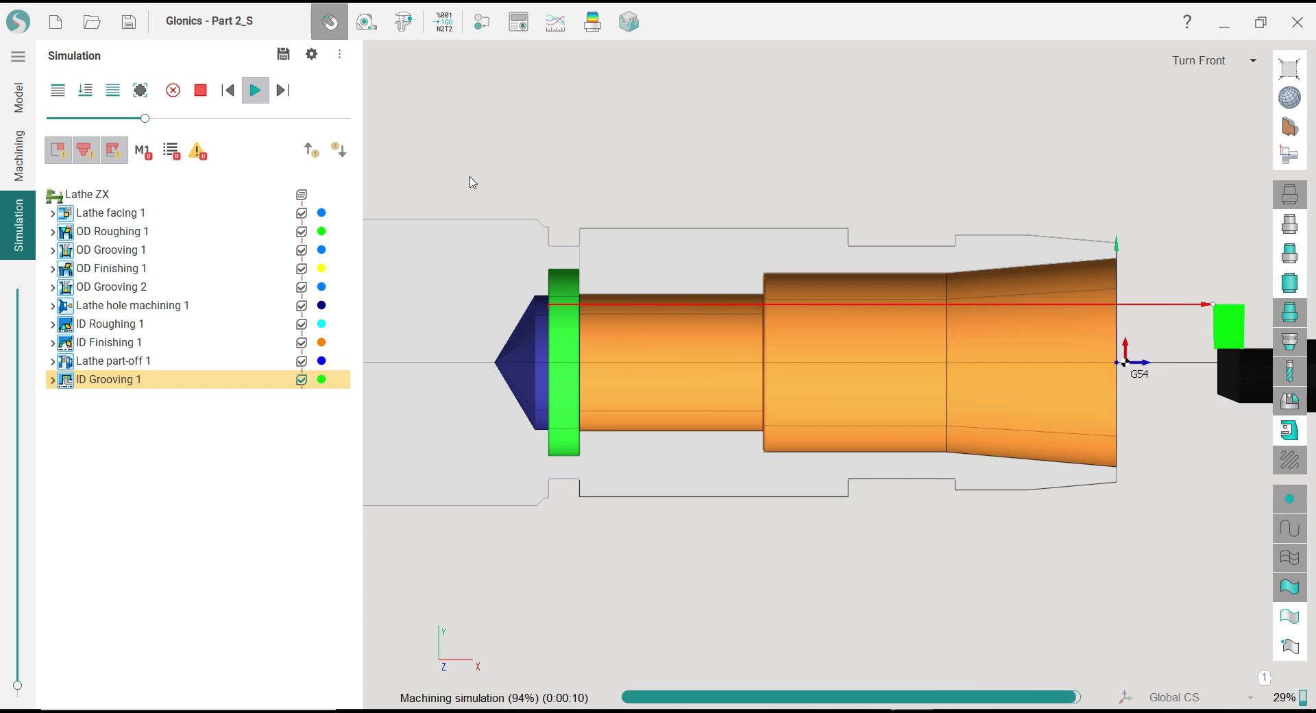
scroll(536, 230, down, 2)
scroll(635, 196, up, 3)
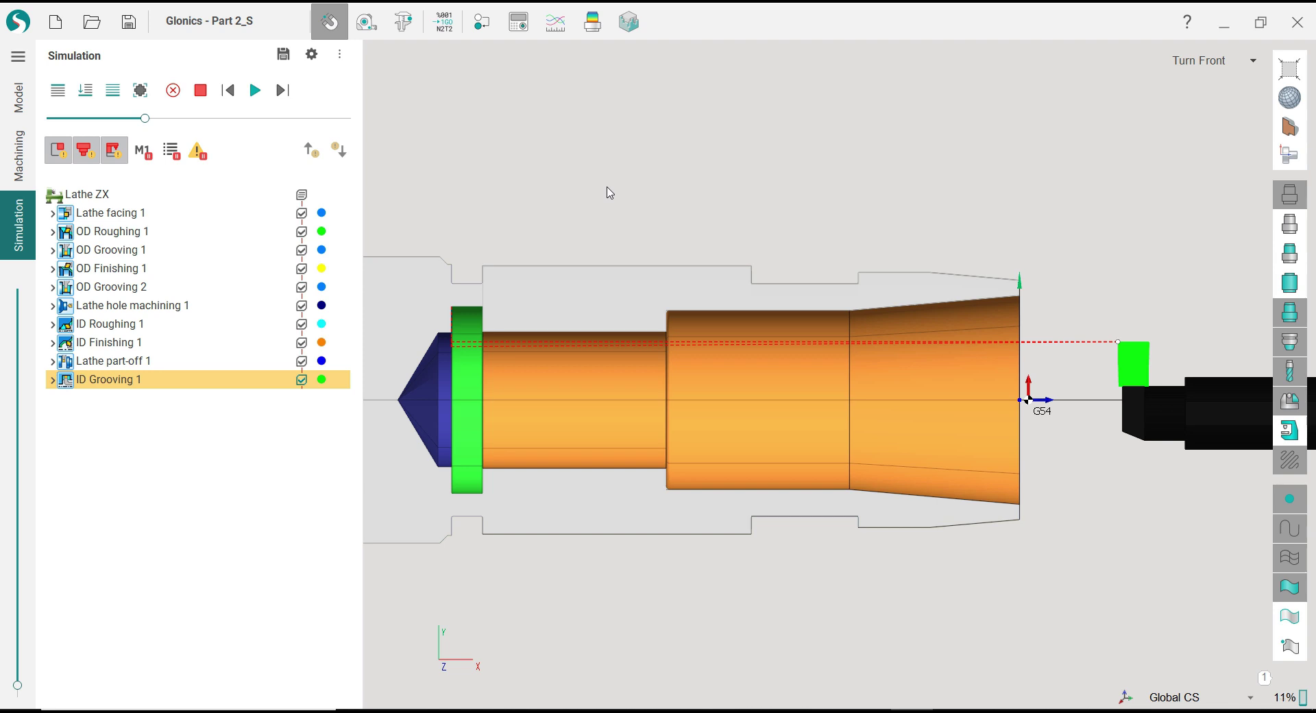
Step: Return from the simulation to the machining setup and add an OD Threading lathe operation after ID Grooving 1
click(26, 171)
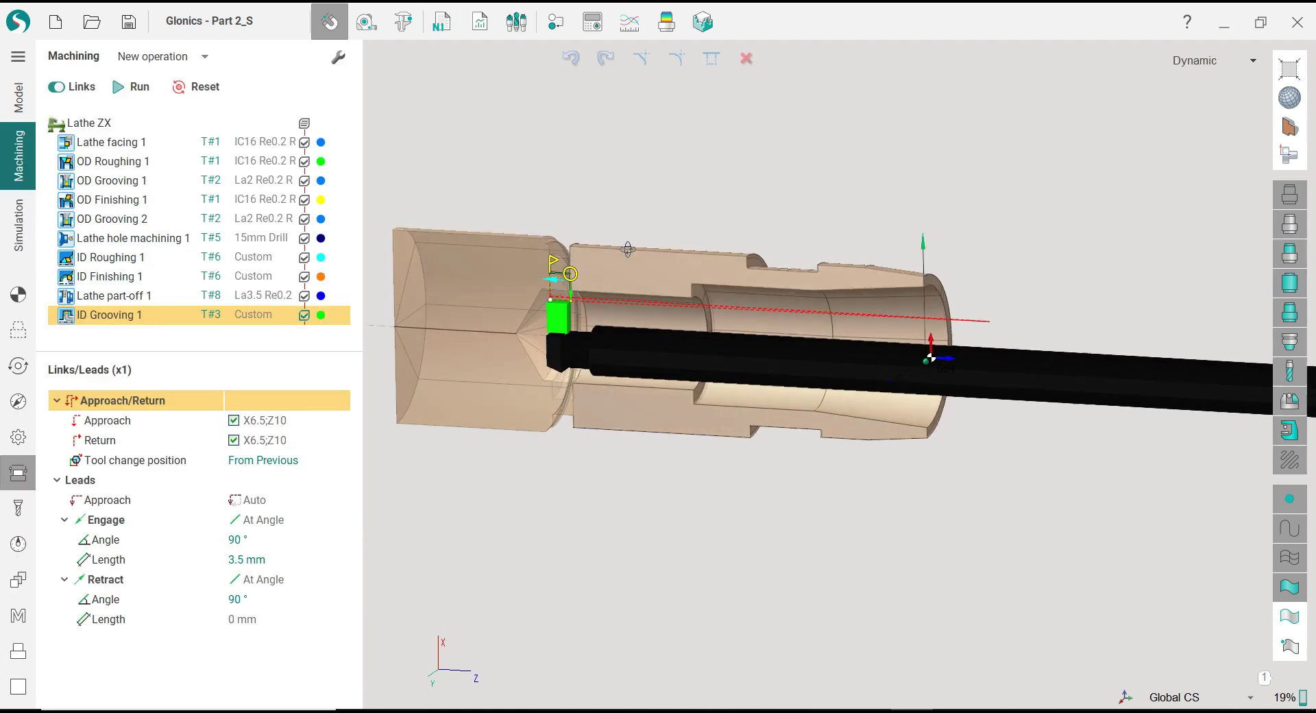
middle_drag(623, 263, 659, 220)
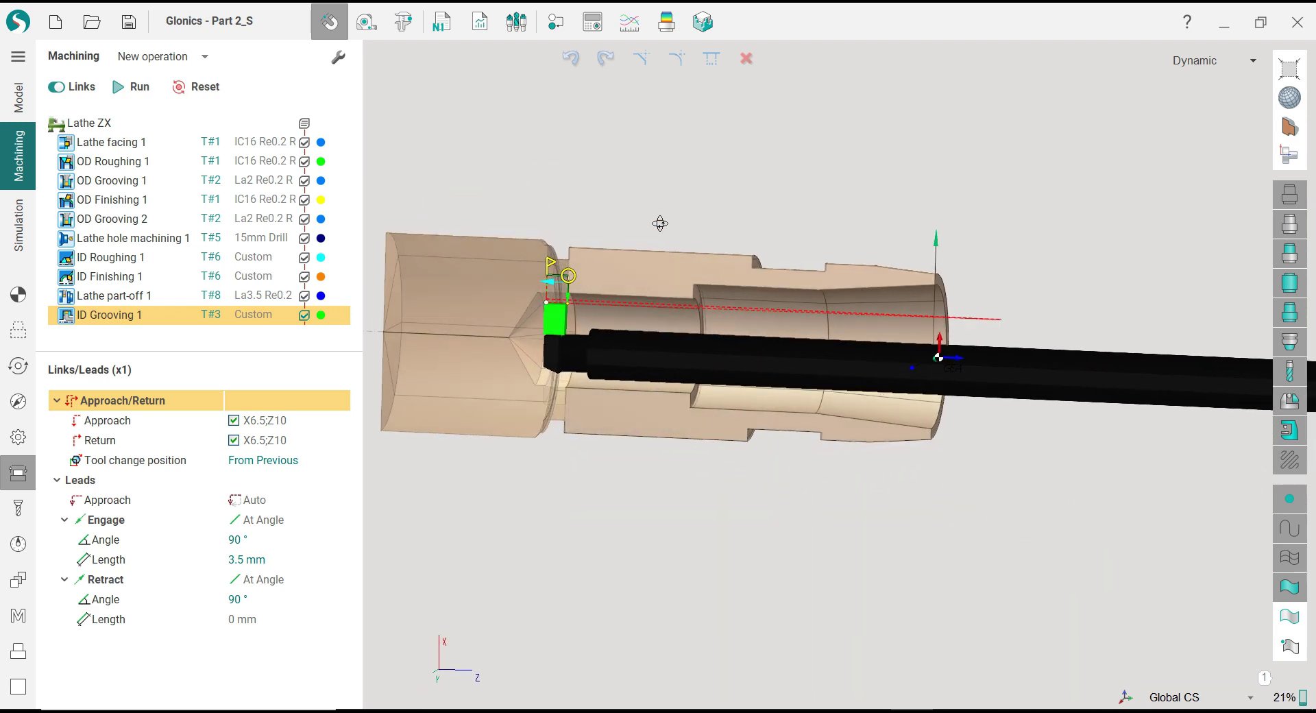
click(1234, 60)
click(1243, 159)
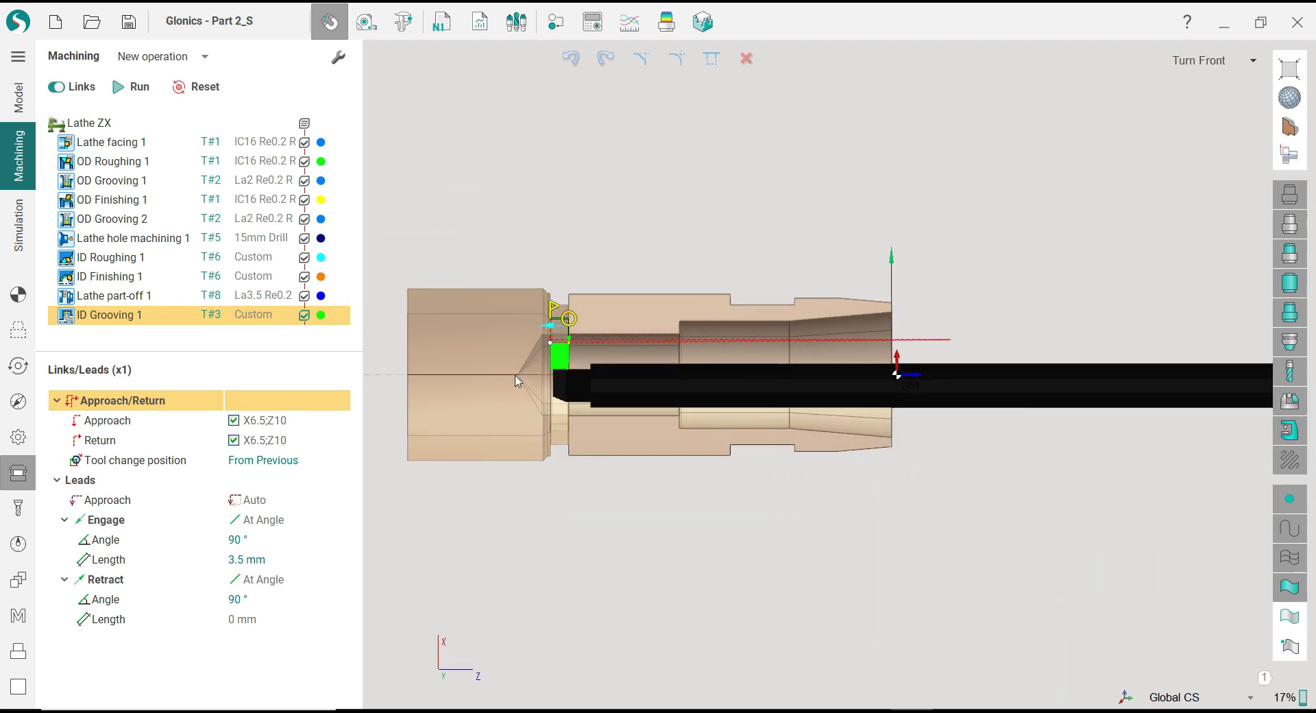
scroll(491, 323, up, 5)
scroll(636, 191, up, 2)
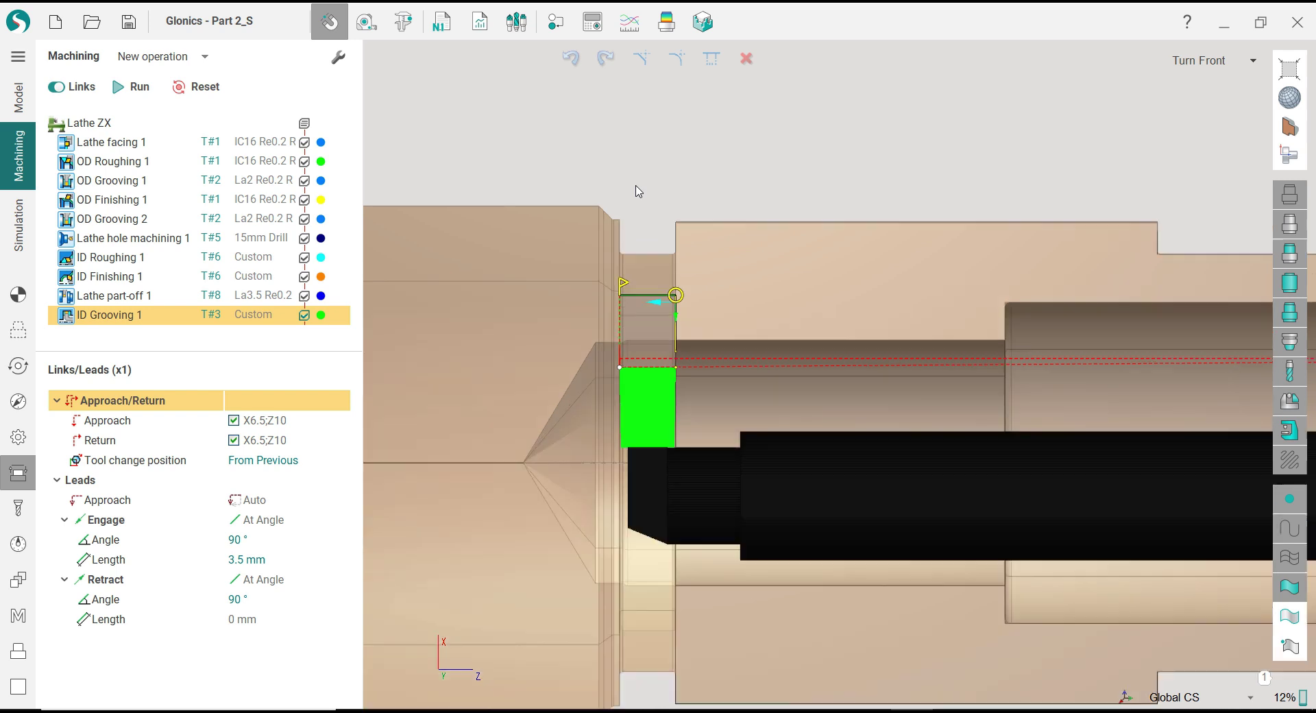
scroll(470, 271, down, 3)
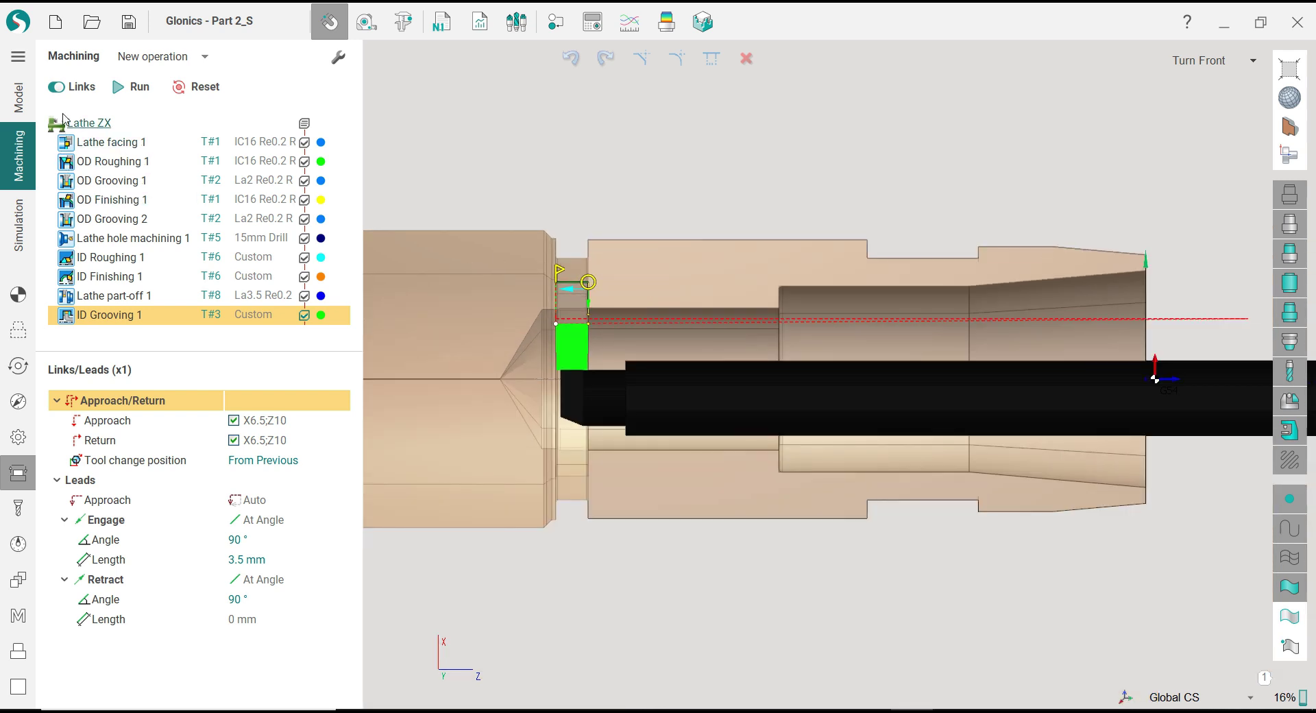
click(197, 64)
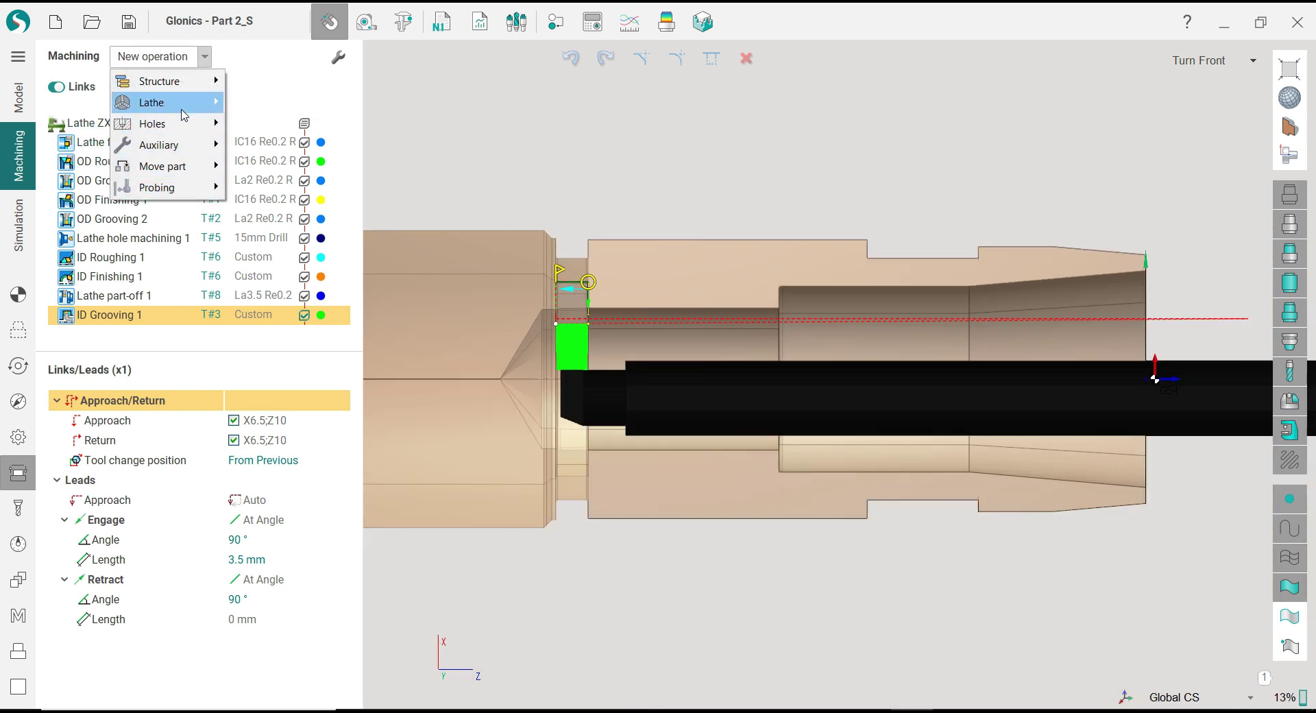
mouse_move(197, 109)
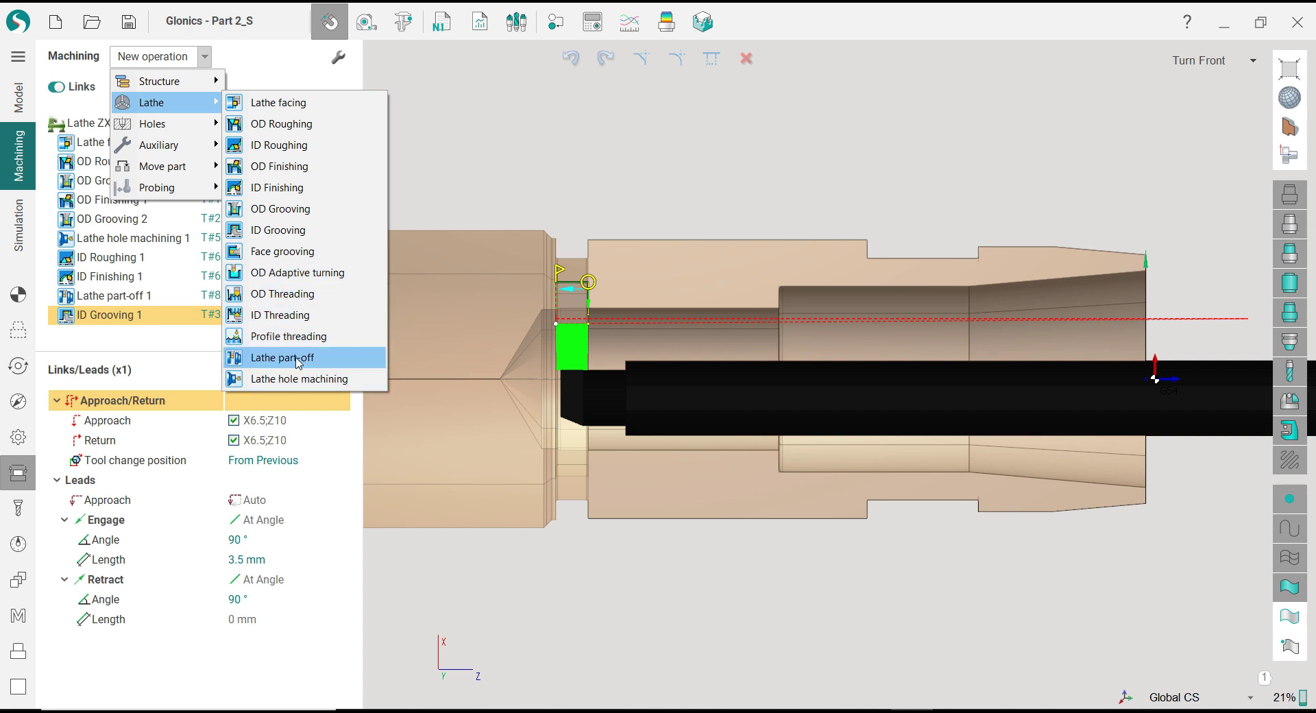
click(307, 294)
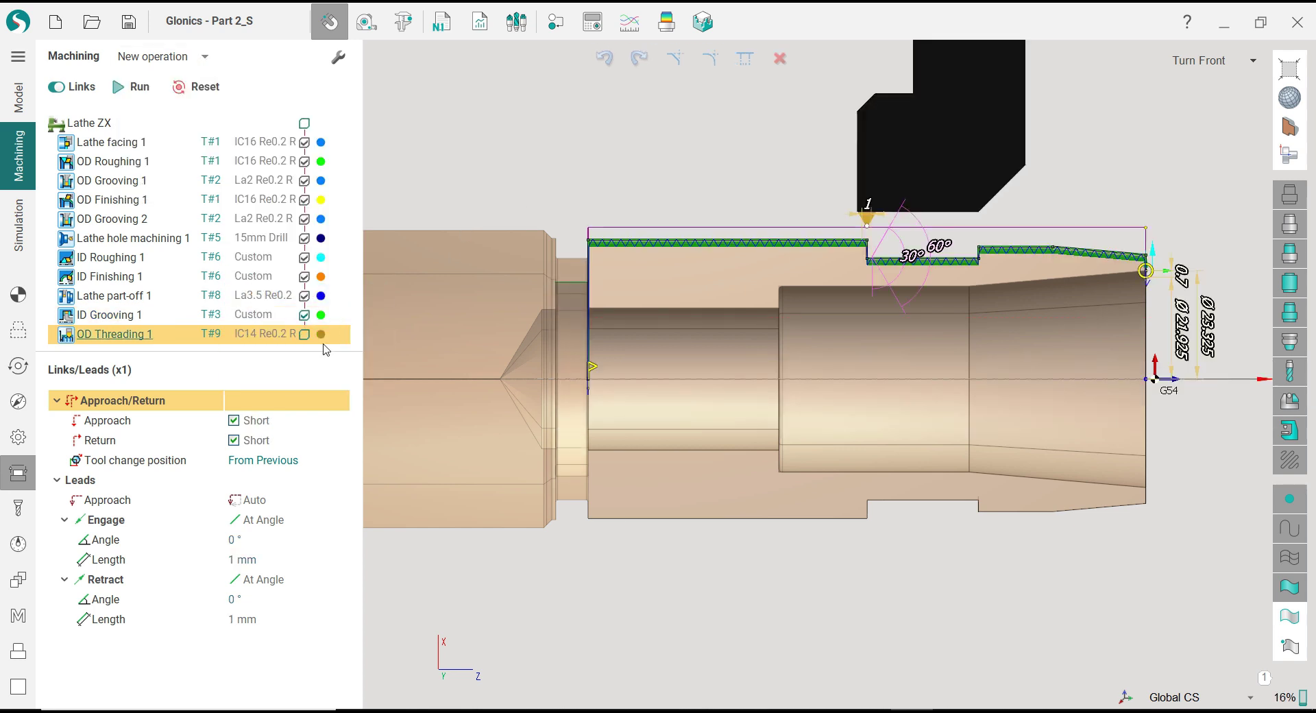
Step: Set OD Threading 1's display colour to yellow
click(321, 335)
click(598, 227)
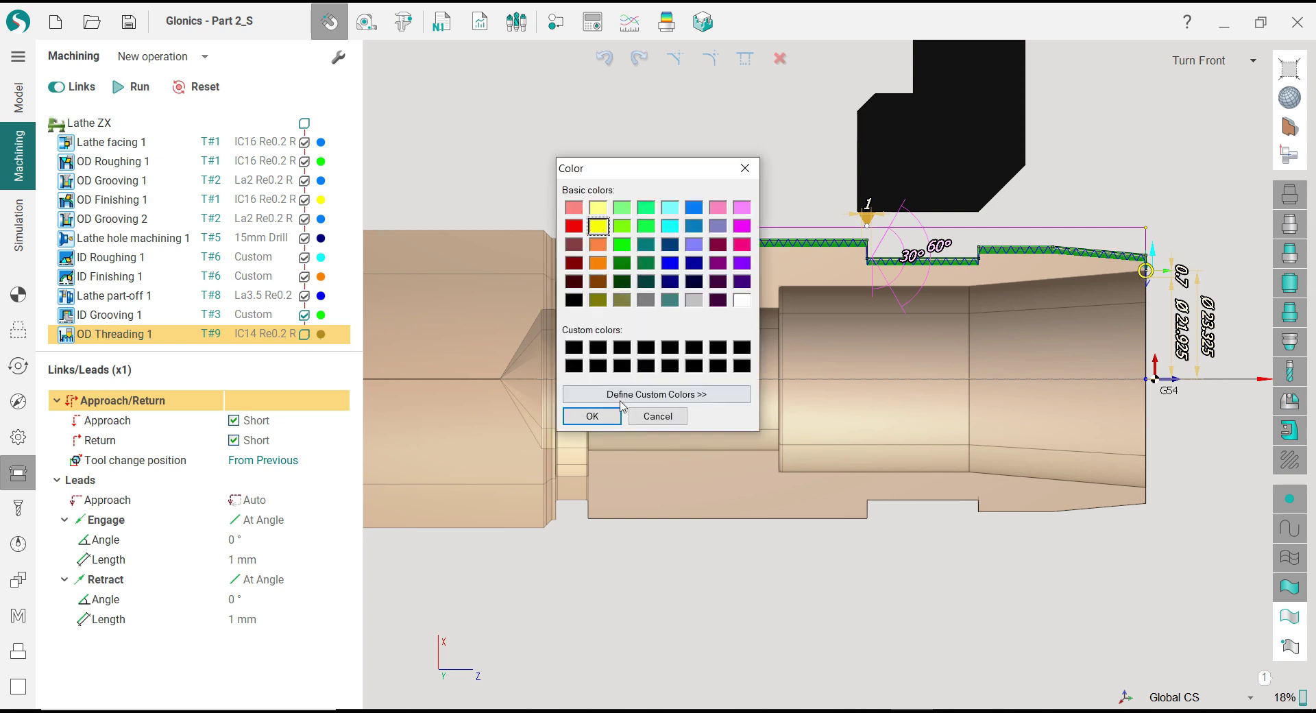
click(592, 416)
scroll(717, 186, up, 2)
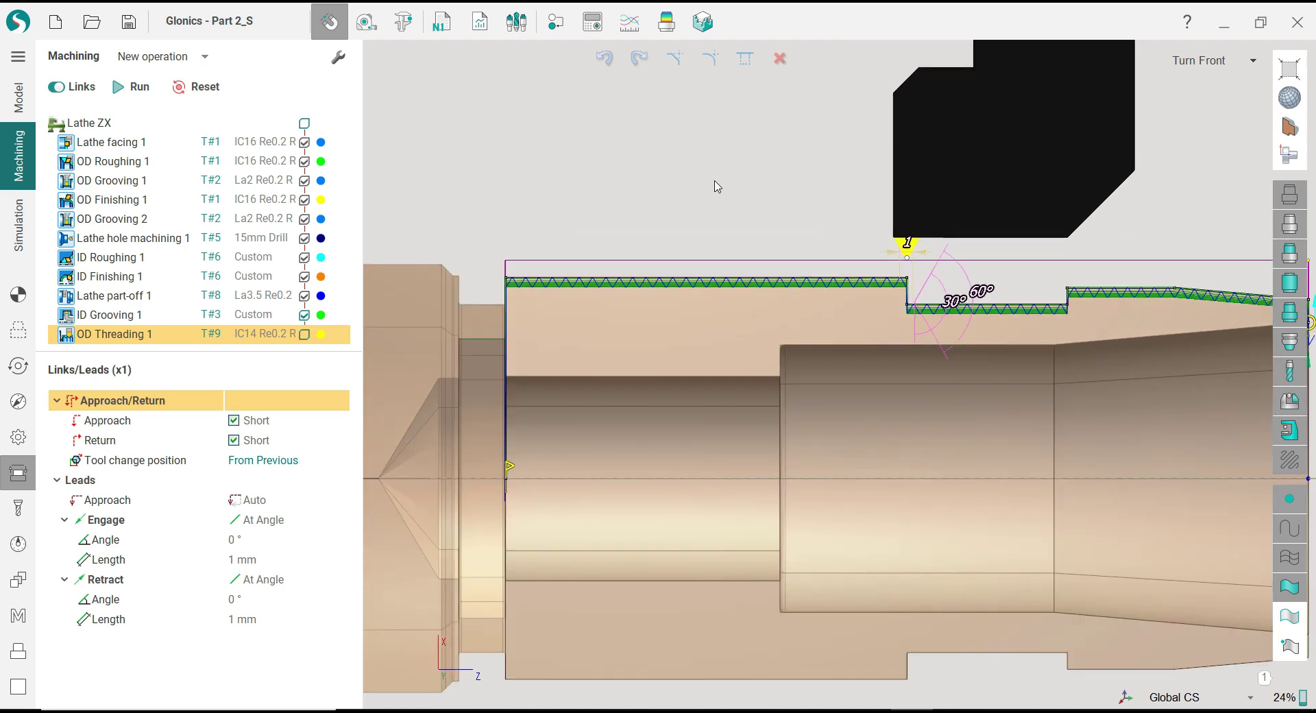
Step: Delete the empty Threading item from OD Threading 1's job assignment
scroll(593, 229, down, 2)
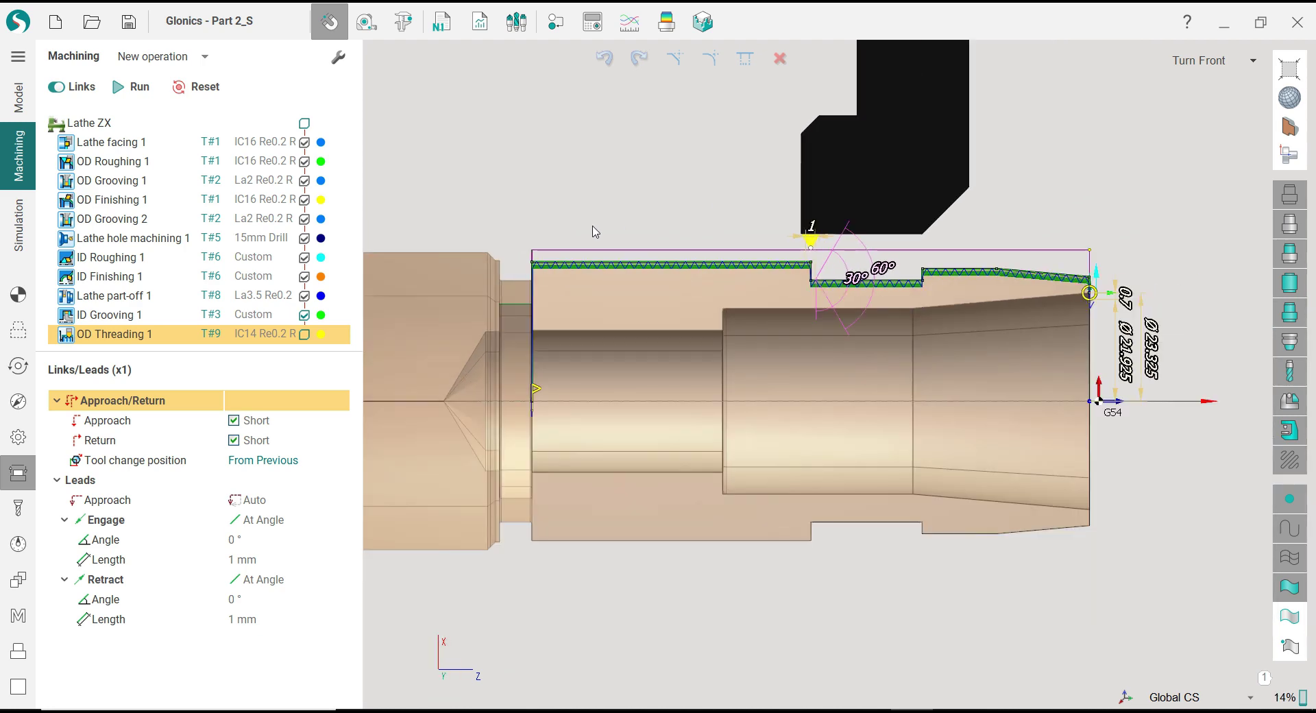
click(18, 330)
click(168, 445)
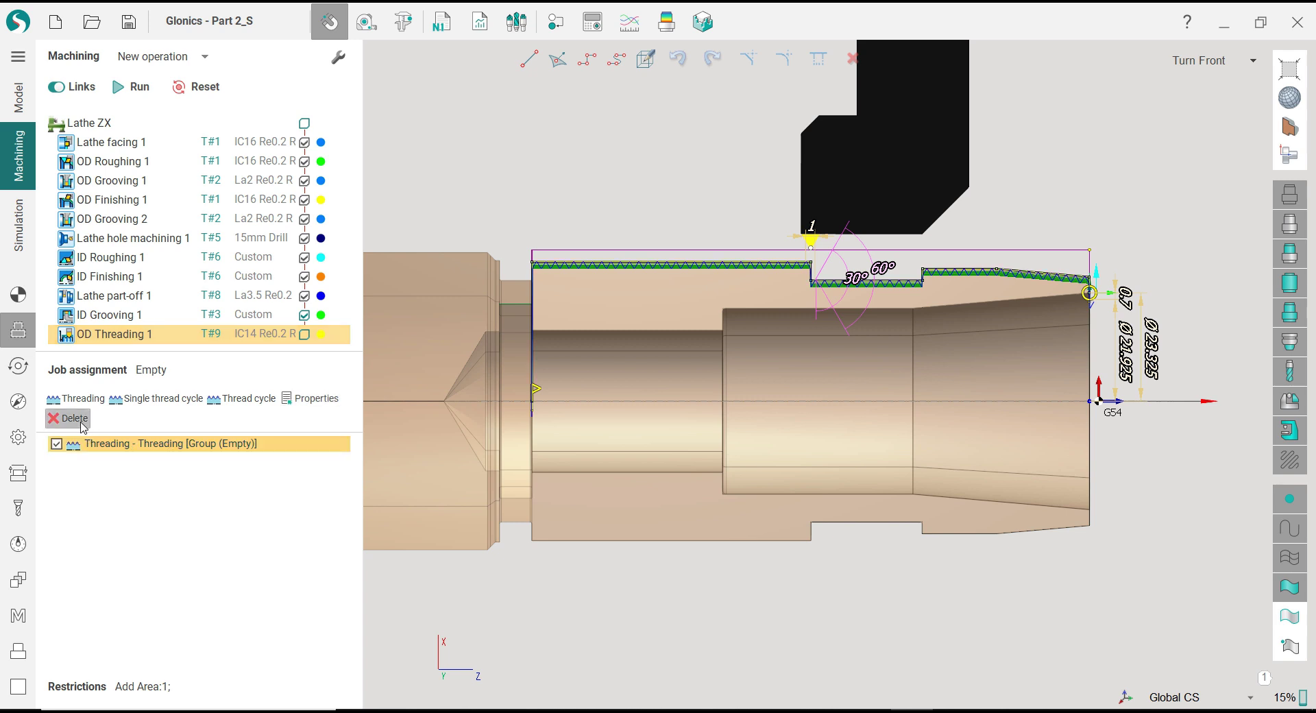
click(70, 419)
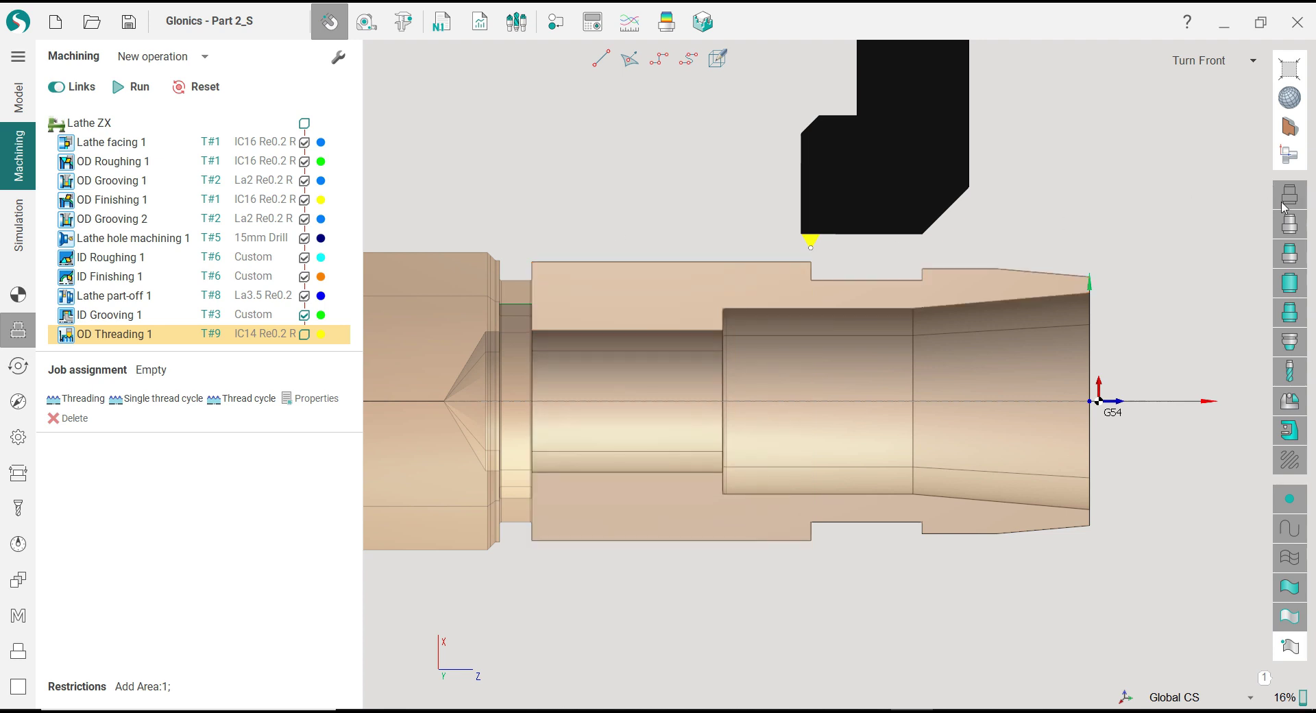
Step: Enable curve selection and assign the outer edge of the 30 mm diameter between the two outer grooves as a Thread cycle
click(1289, 528)
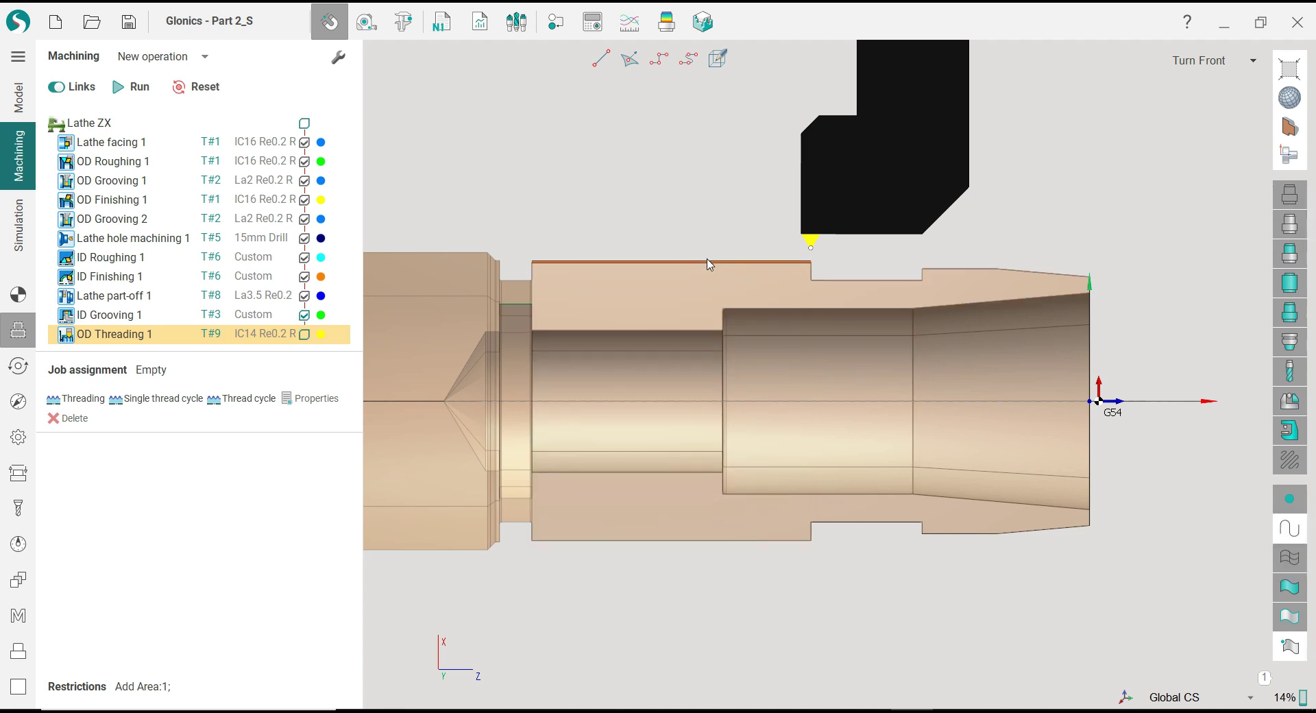
click(708, 261)
scroll(588, 216, up, 1)
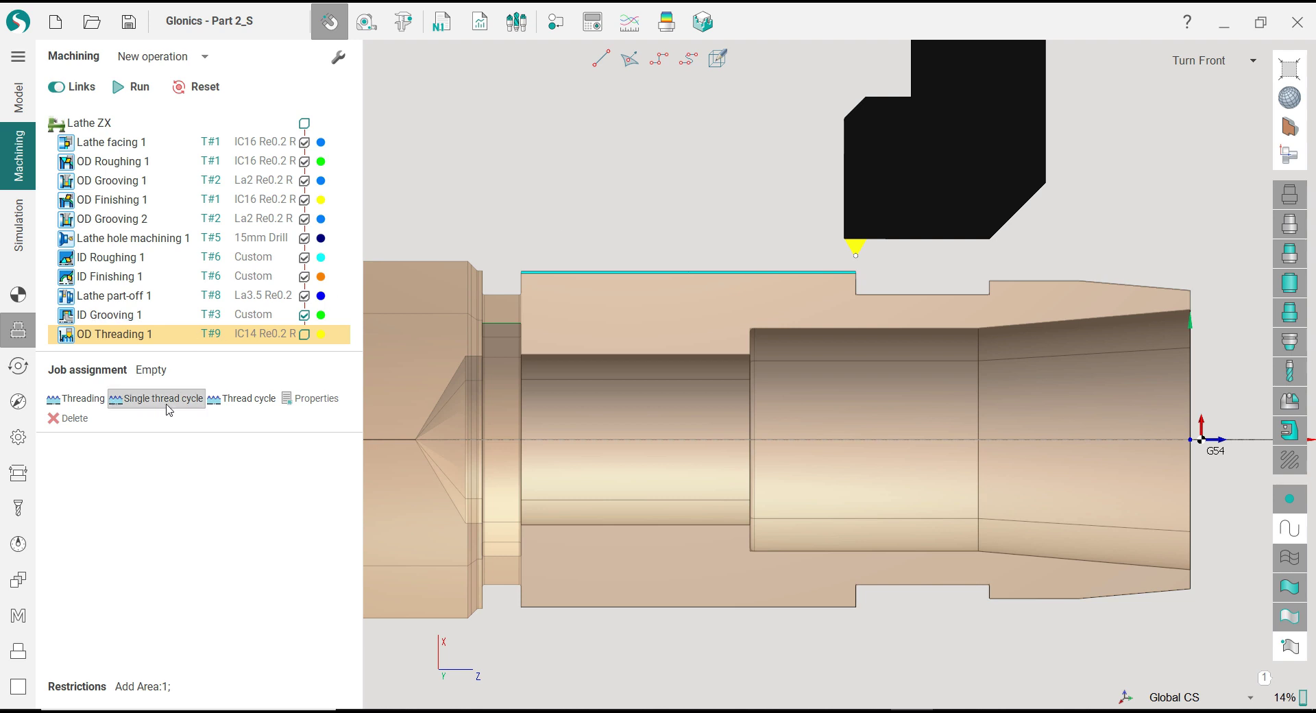
click(245, 401)
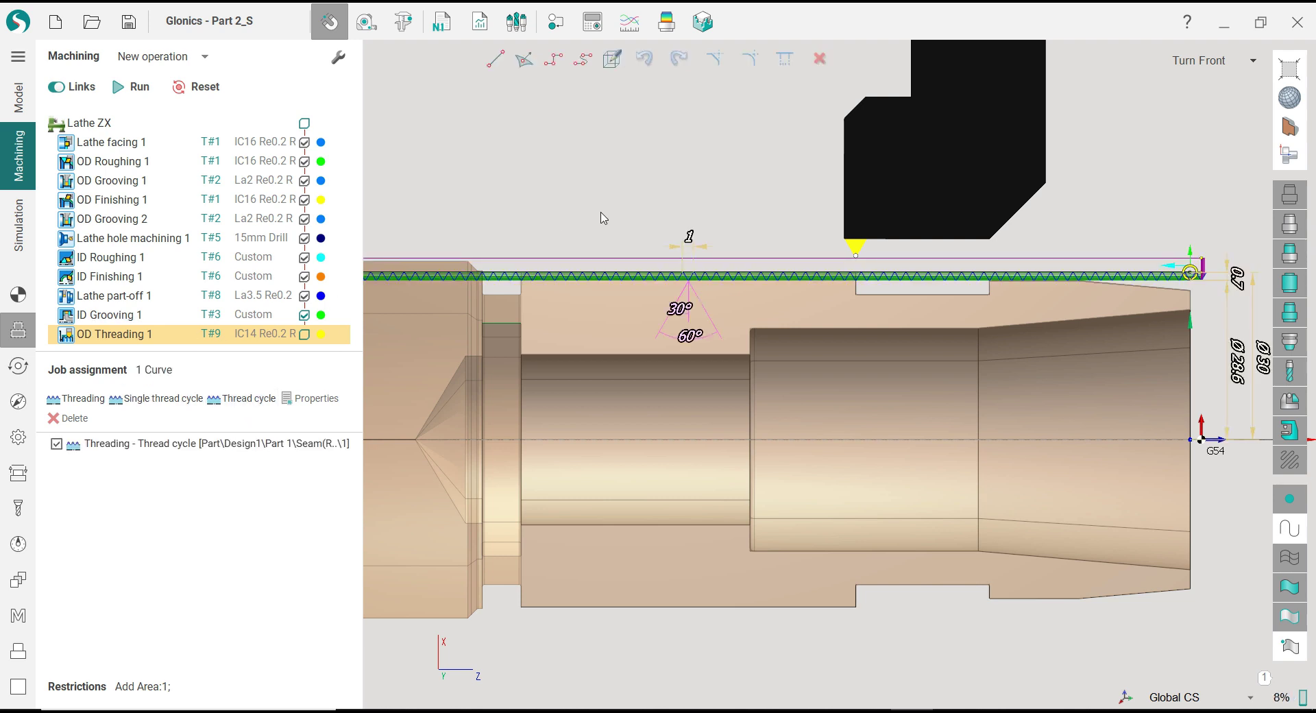
Step: Move the thread cycle's start point from the part's front face to just inside the front outer groove
scroll(1188, 273, up, 2)
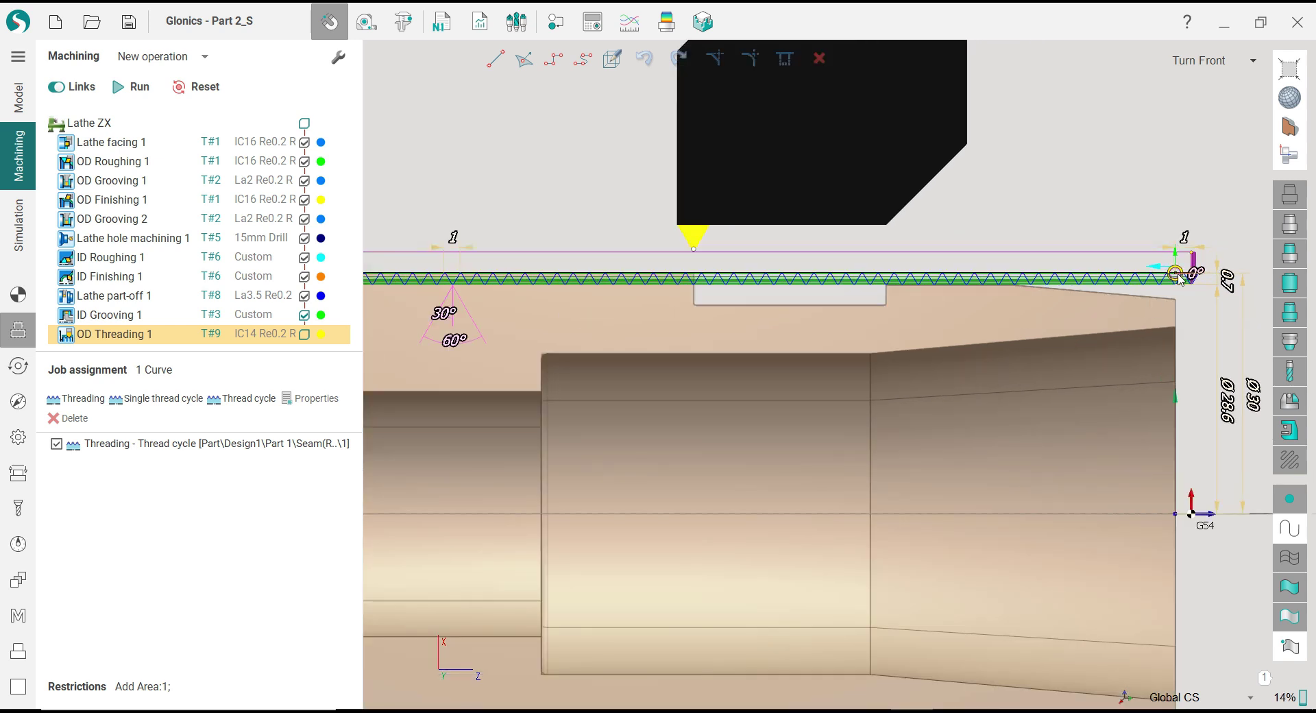
drag(1177, 273, 645, 295)
scroll(739, 274, up, 3)
scroll(933, 314, down, 5)
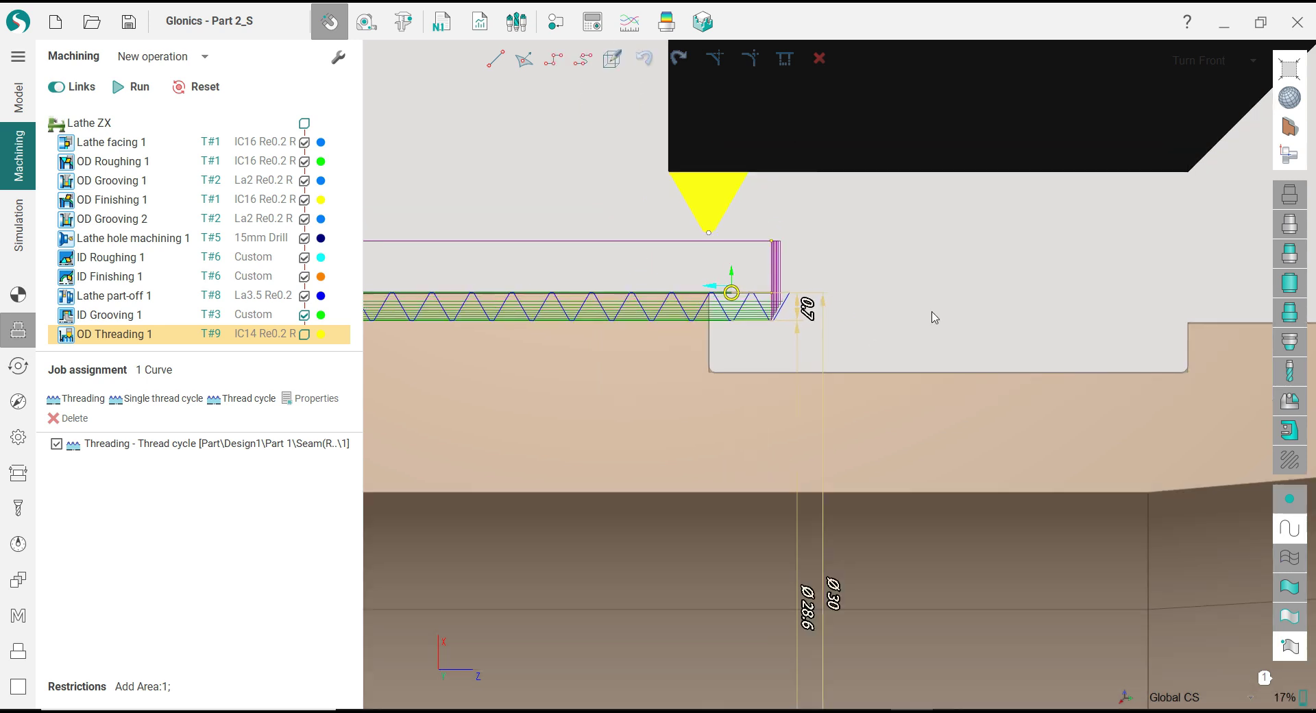
Step: Move the thread cycle's end point from the back of the stock into the rear outer groove, just past the threaded section
scroll(764, 330, down, 3)
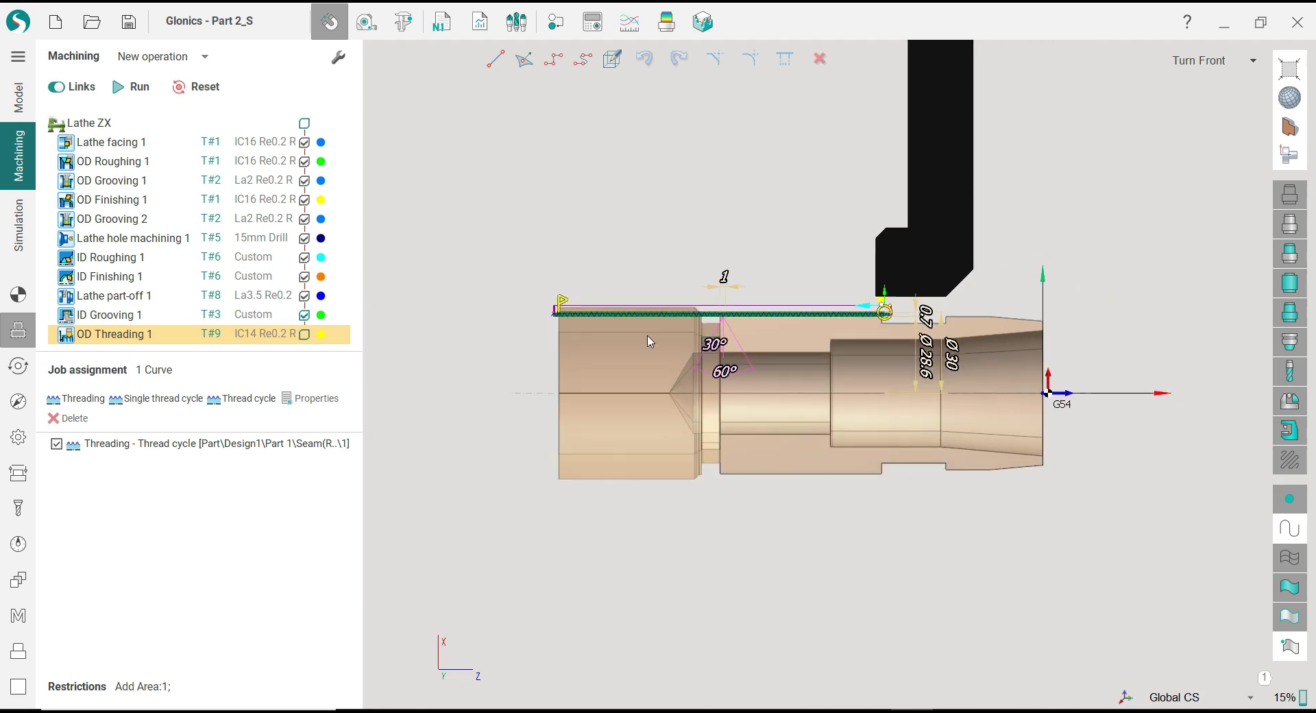
scroll(549, 293, up, 1)
drag(528, 294, 744, 296)
scroll(763, 307, up, 1)
scroll(763, 307, up, 4)
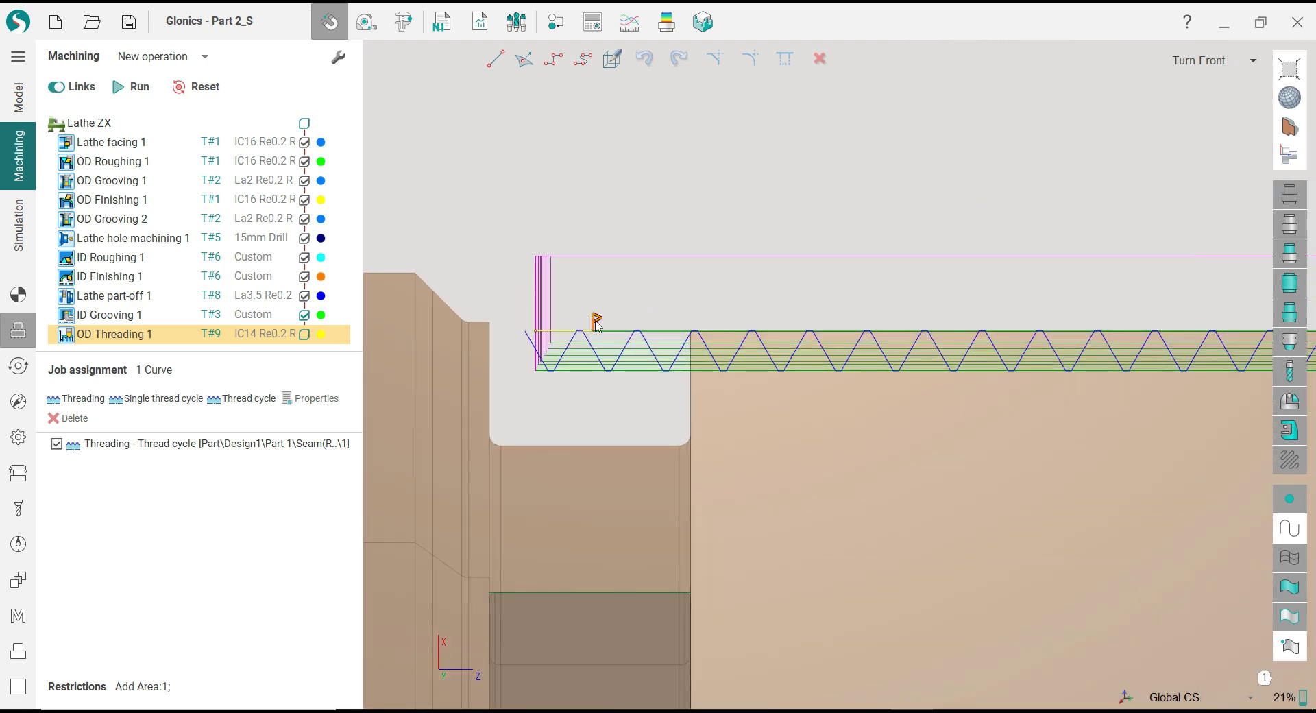
drag(595, 322, 651, 322)
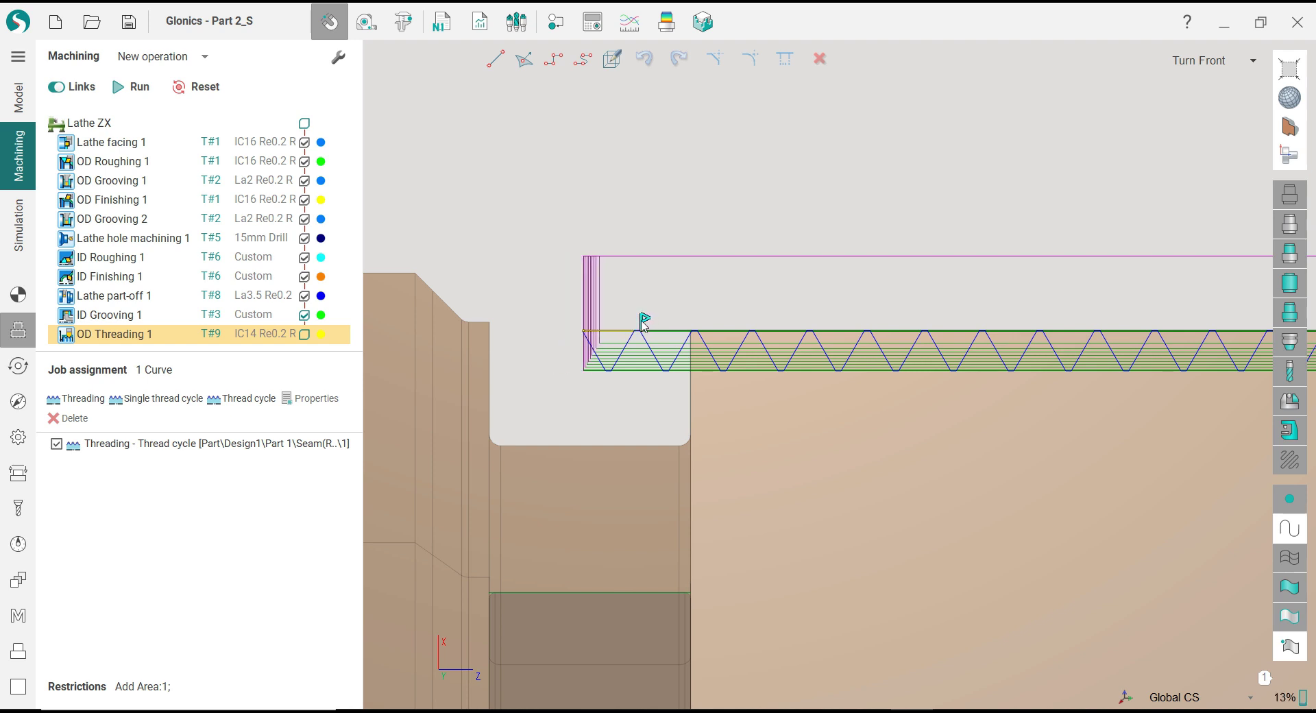
Step: Apply the M30x2 thread from the ISO metric screw thread library to the thread cycle's form
scroll(599, 305, down, 5)
scroll(652, 331, up, 3)
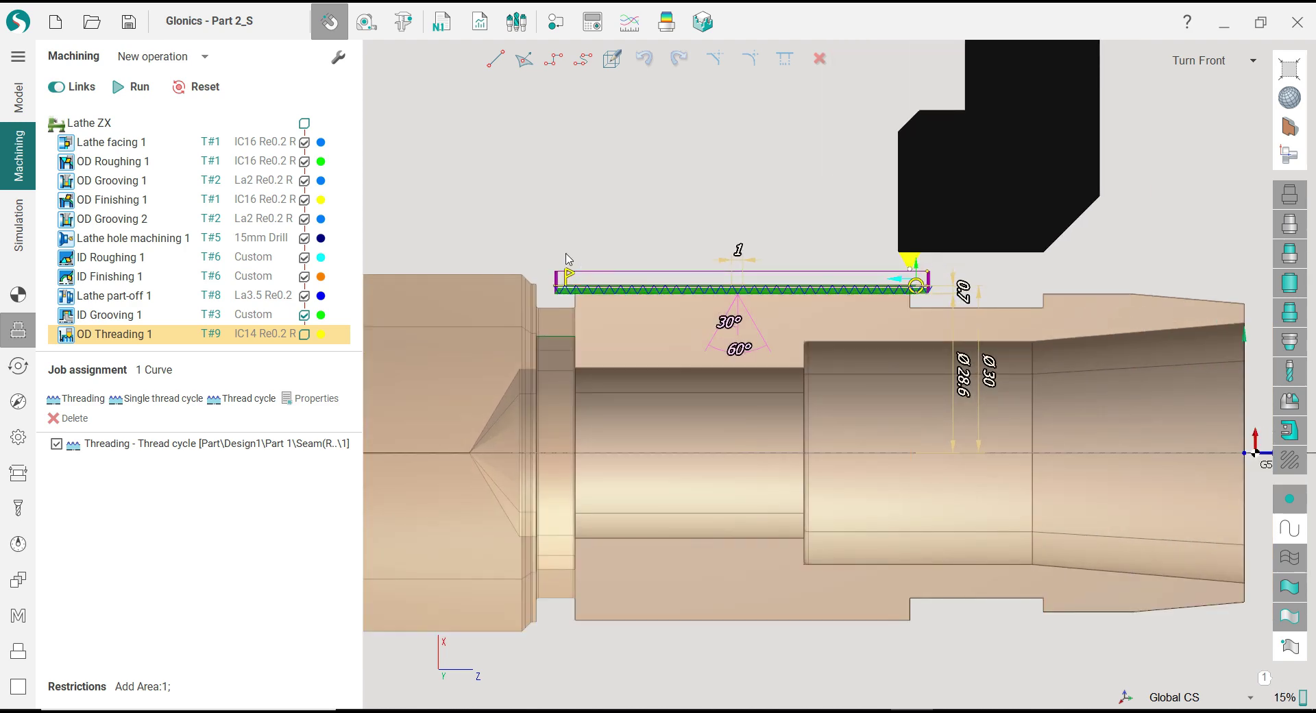
scroll(566, 260, up, 2)
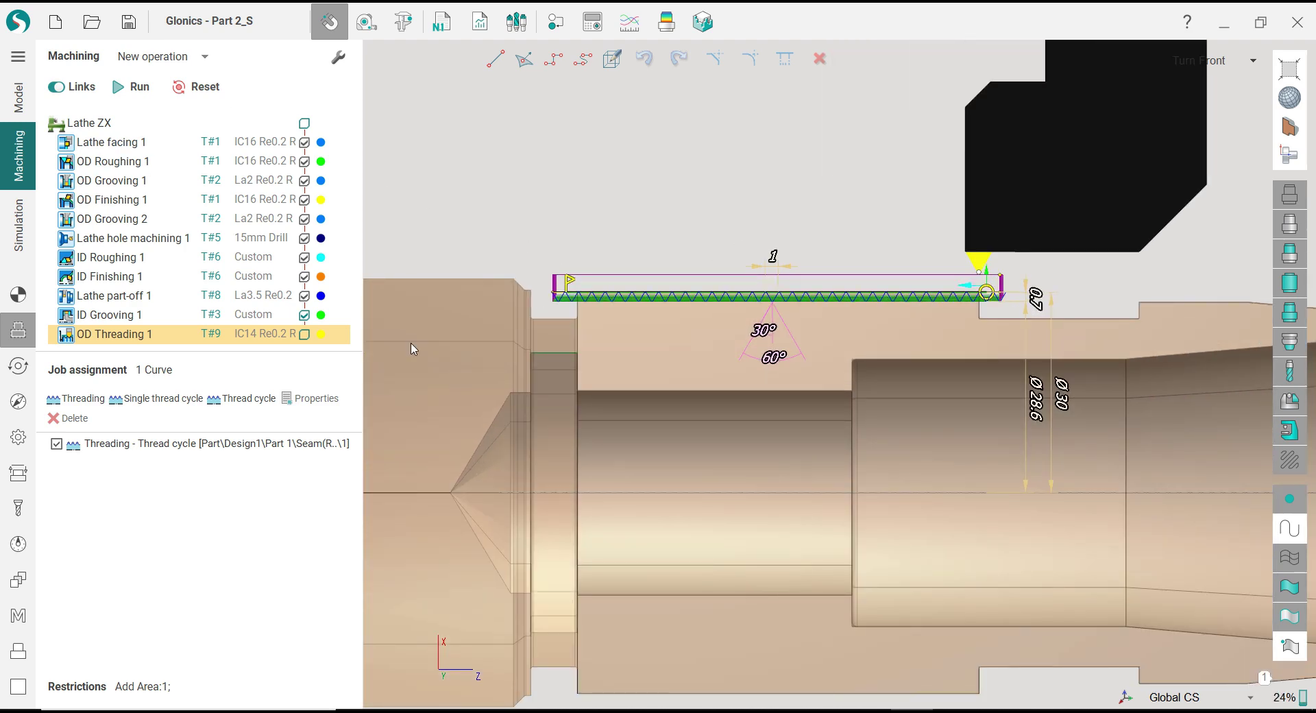
click(18, 366)
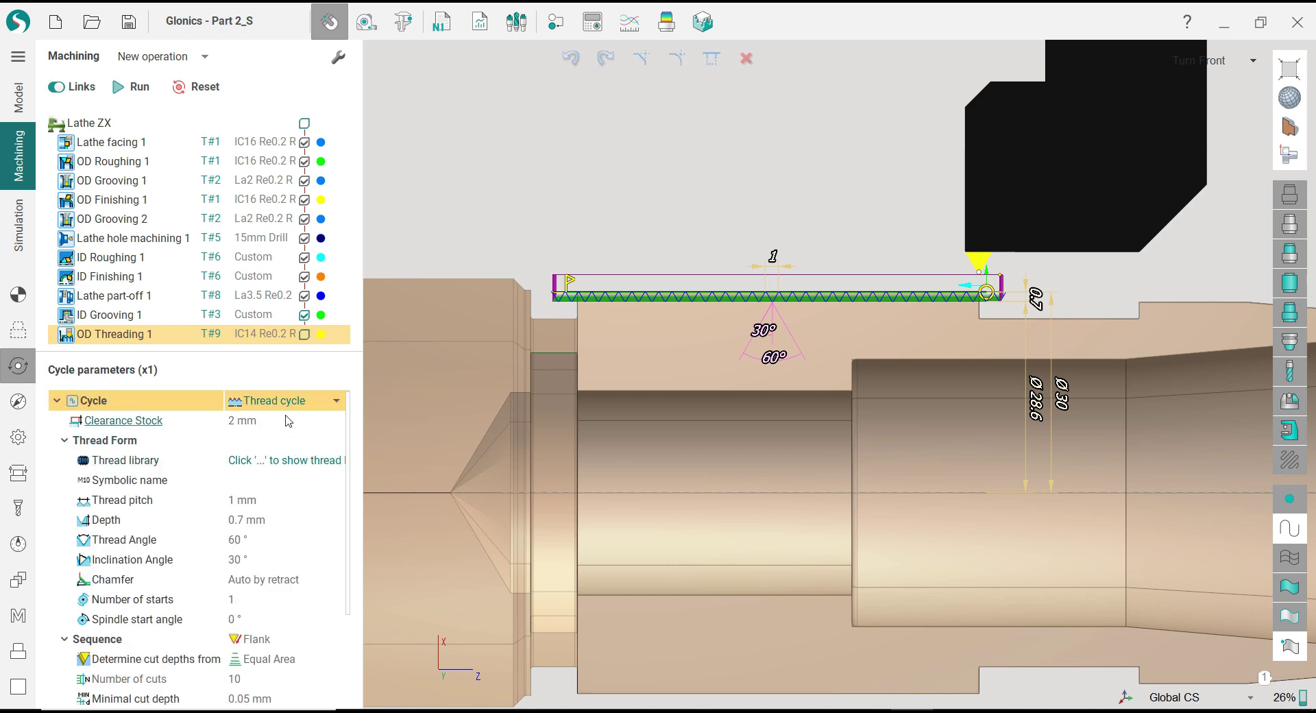
click(310, 468)
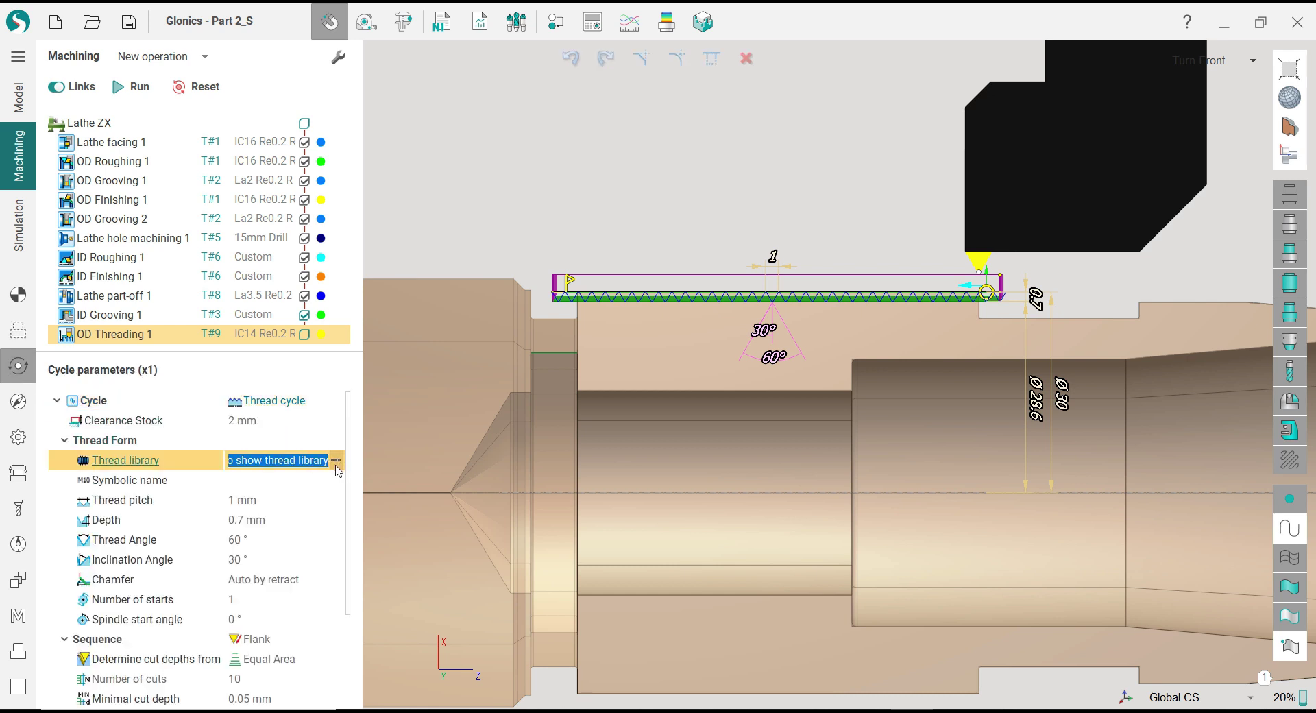
click(336, 464)
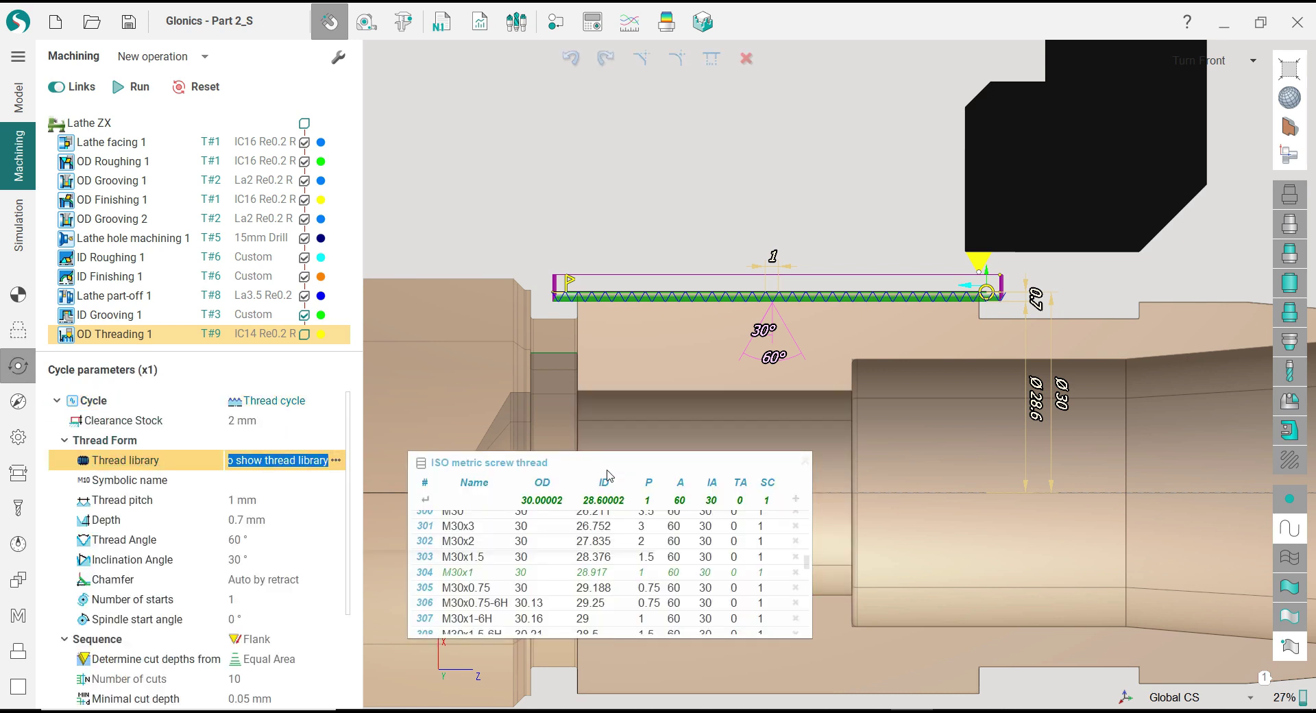
scroll(582, 571, up, 5)
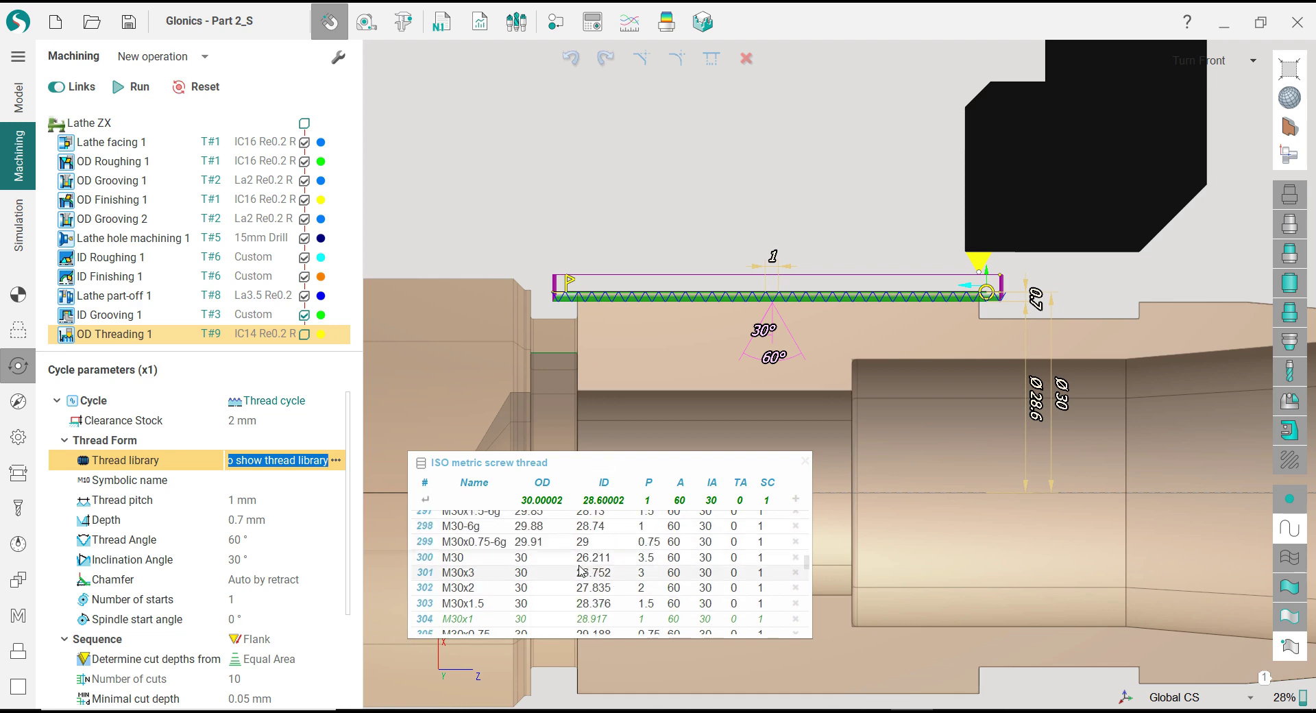
scroll(582, 571, up, 12)
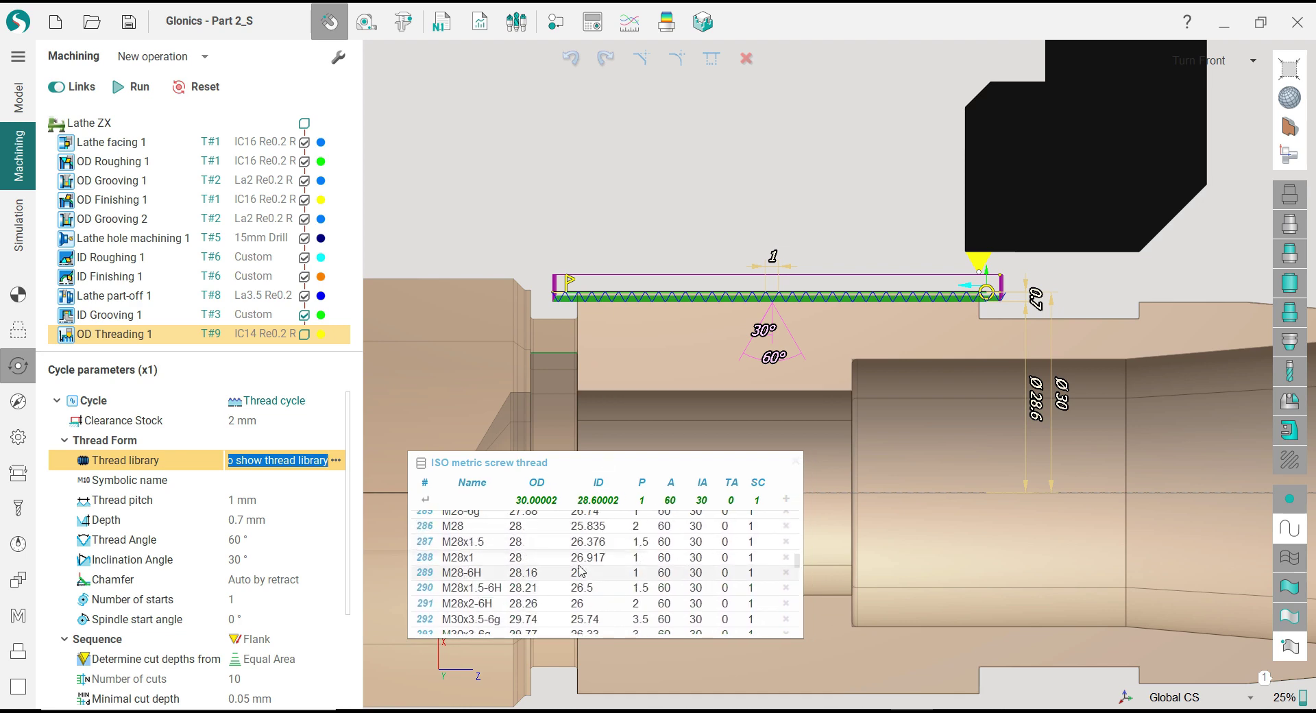
click(507, 469)
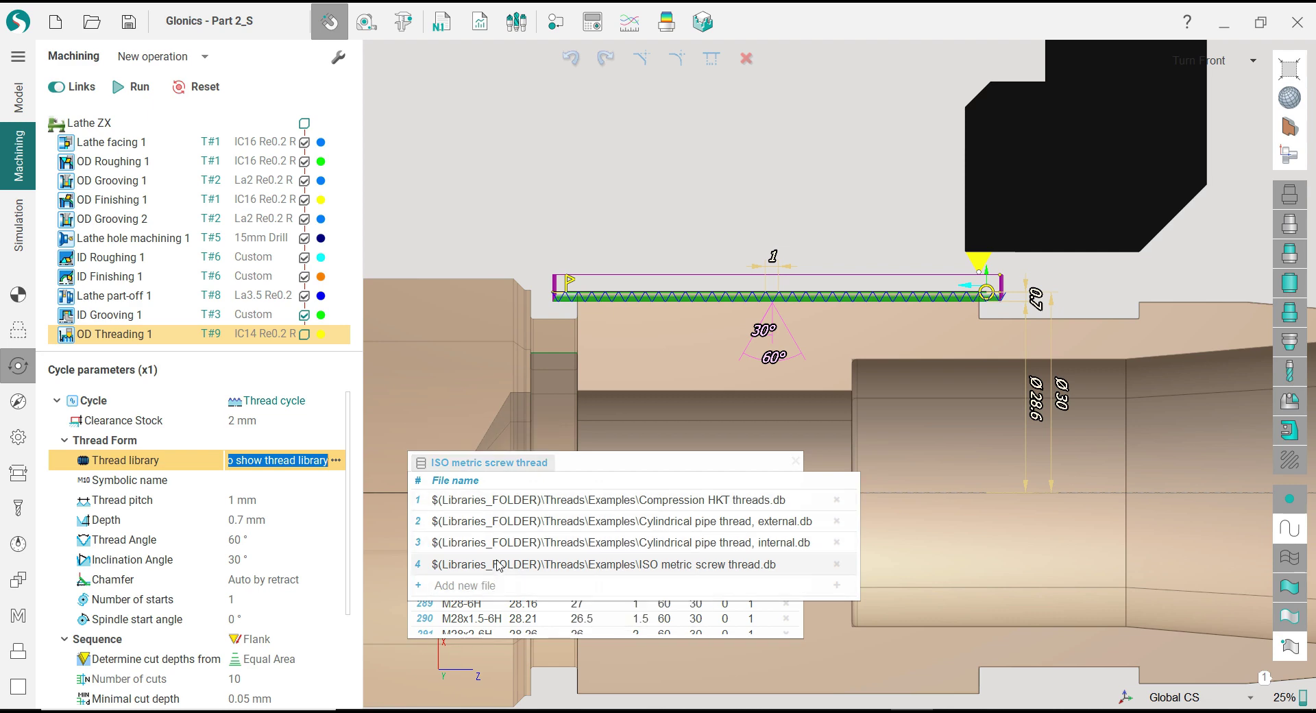
scroll(689, 529, up, 1)
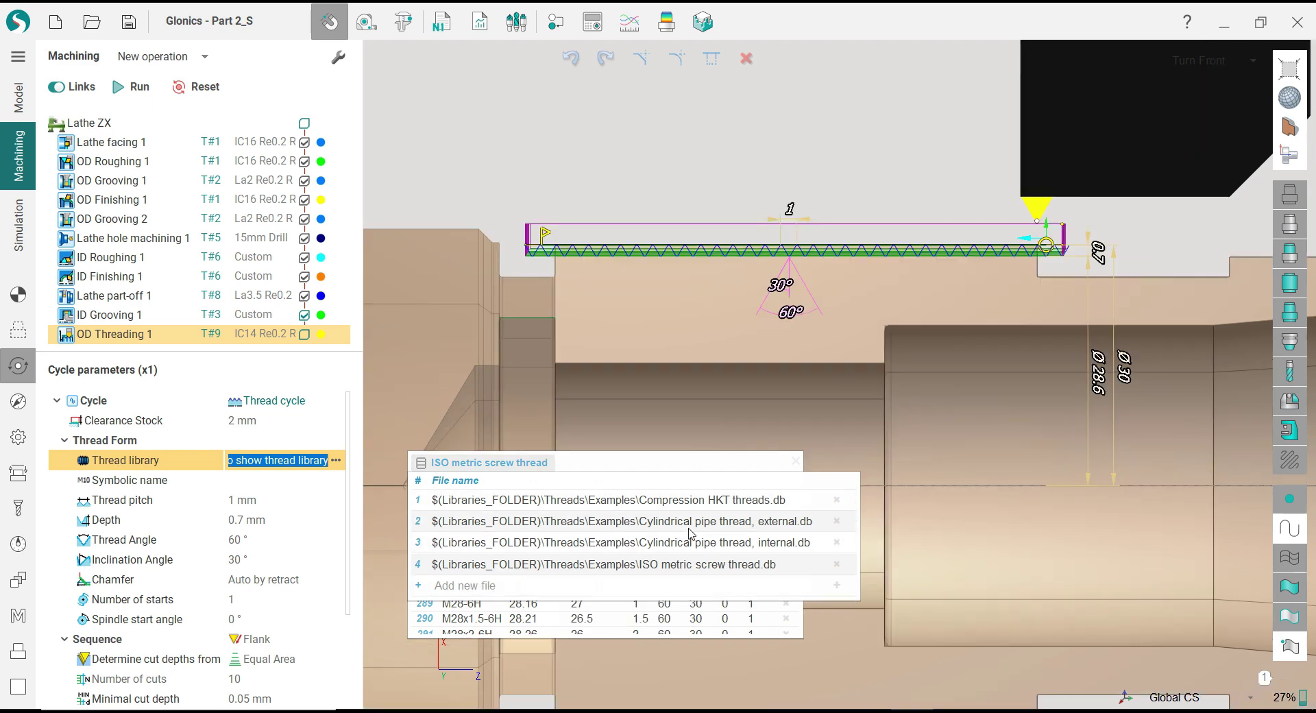
click(683, 566)
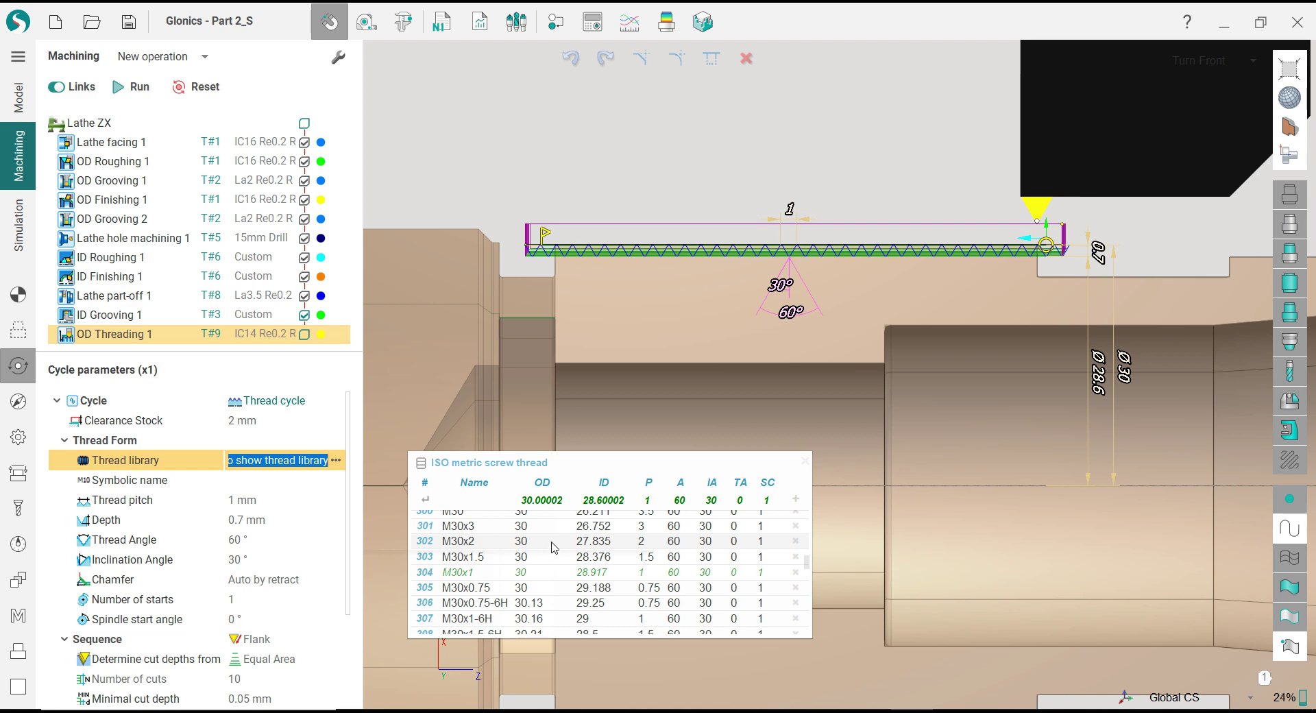
click(554, 542)
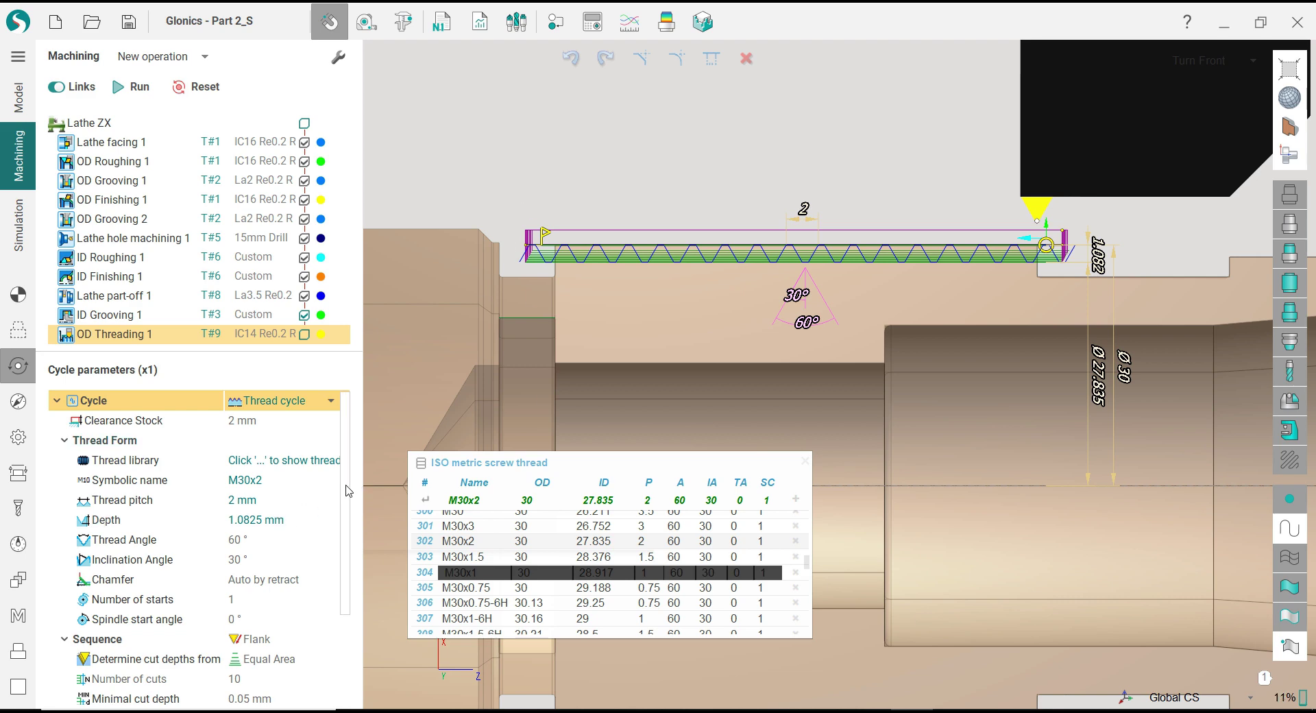
click(806, 461)
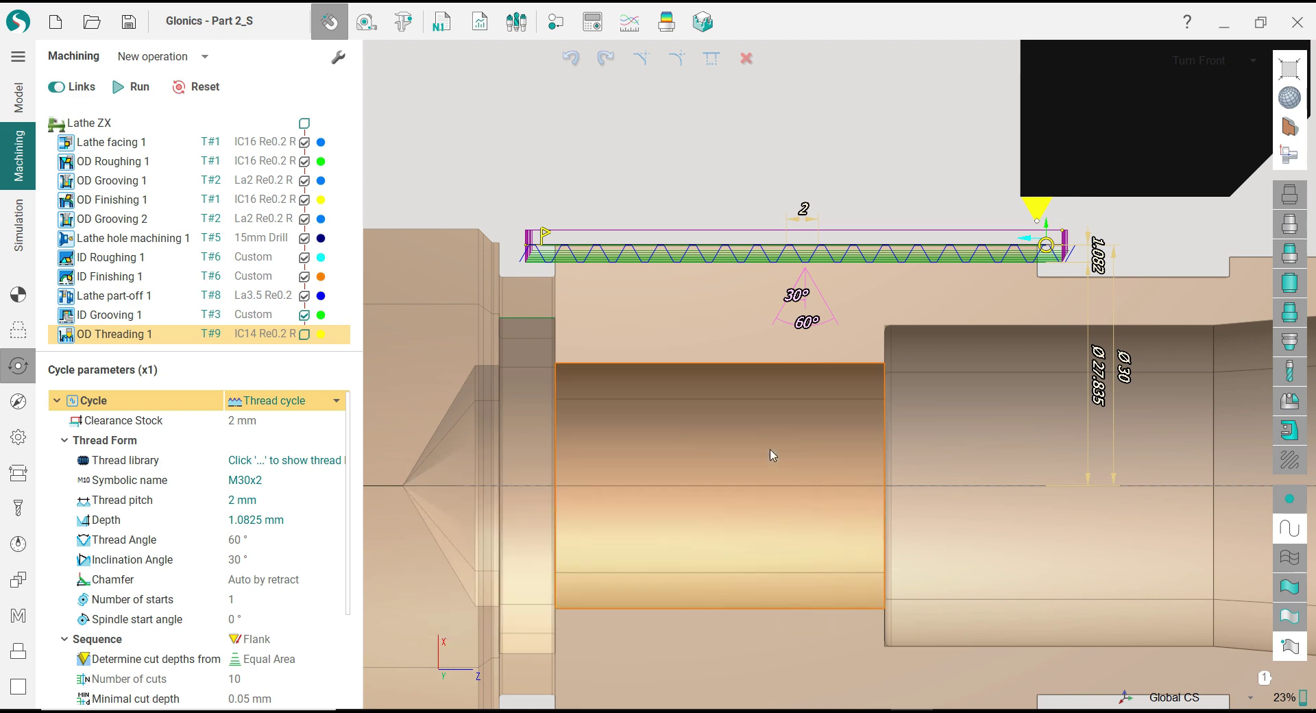
Step: Set the threading sequence to determine cut depths by Equal Depth with 5 cuts
scroll(346, 549, down, 3)
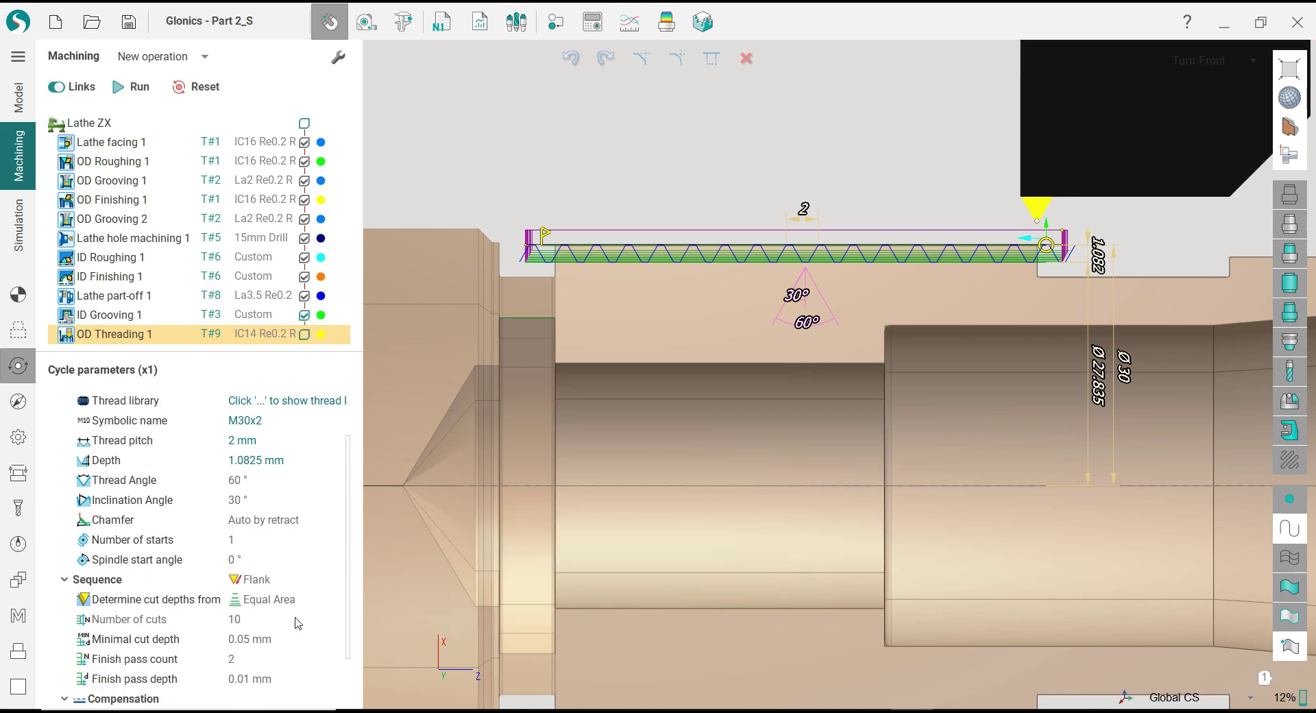
click(277, 602)
click(277, 603)
click(271, 638)
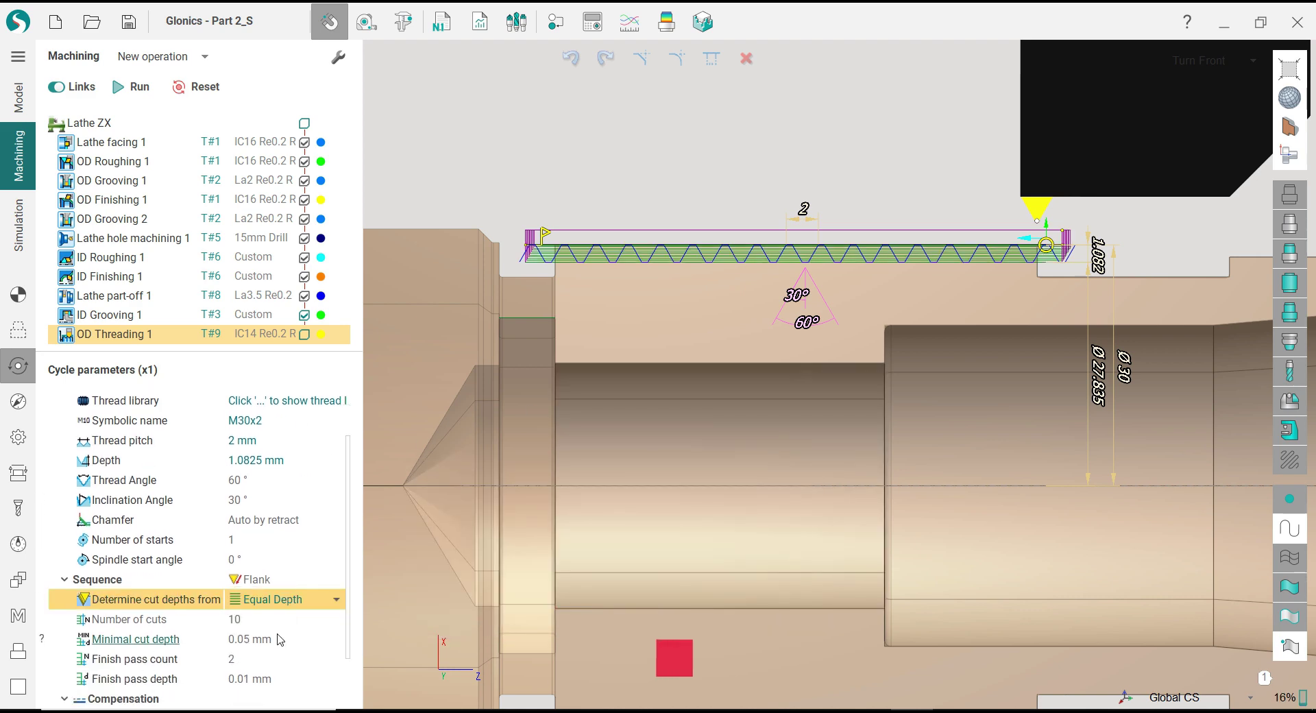
click(276, 620)
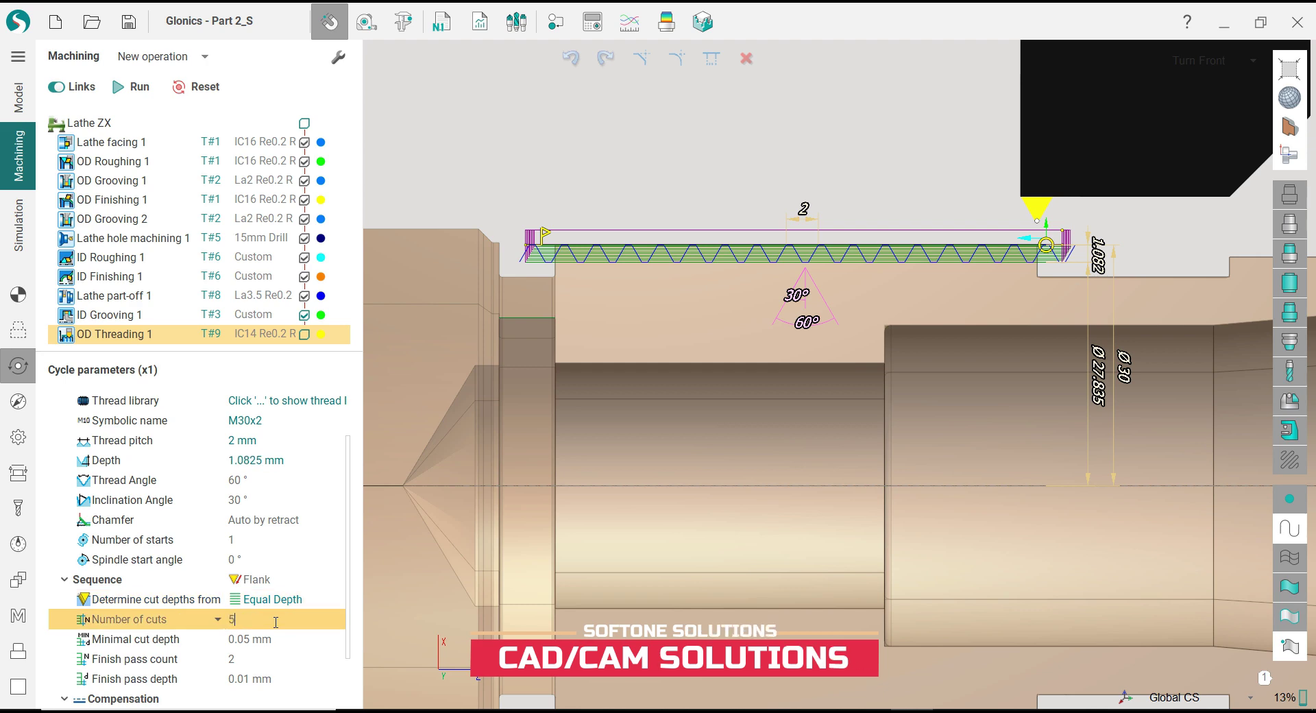
key(Return)
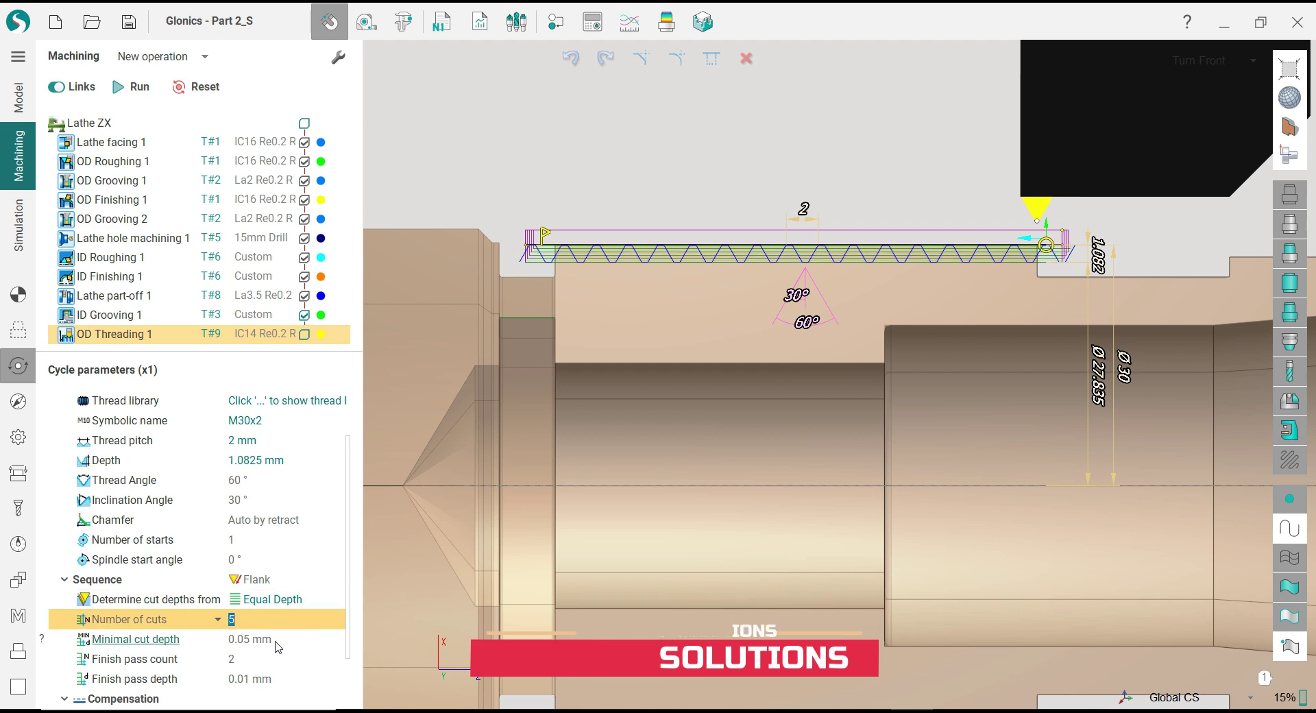
Step: Set the threading cycle's finish pass depth to 0.05 mm
click(277, 680)
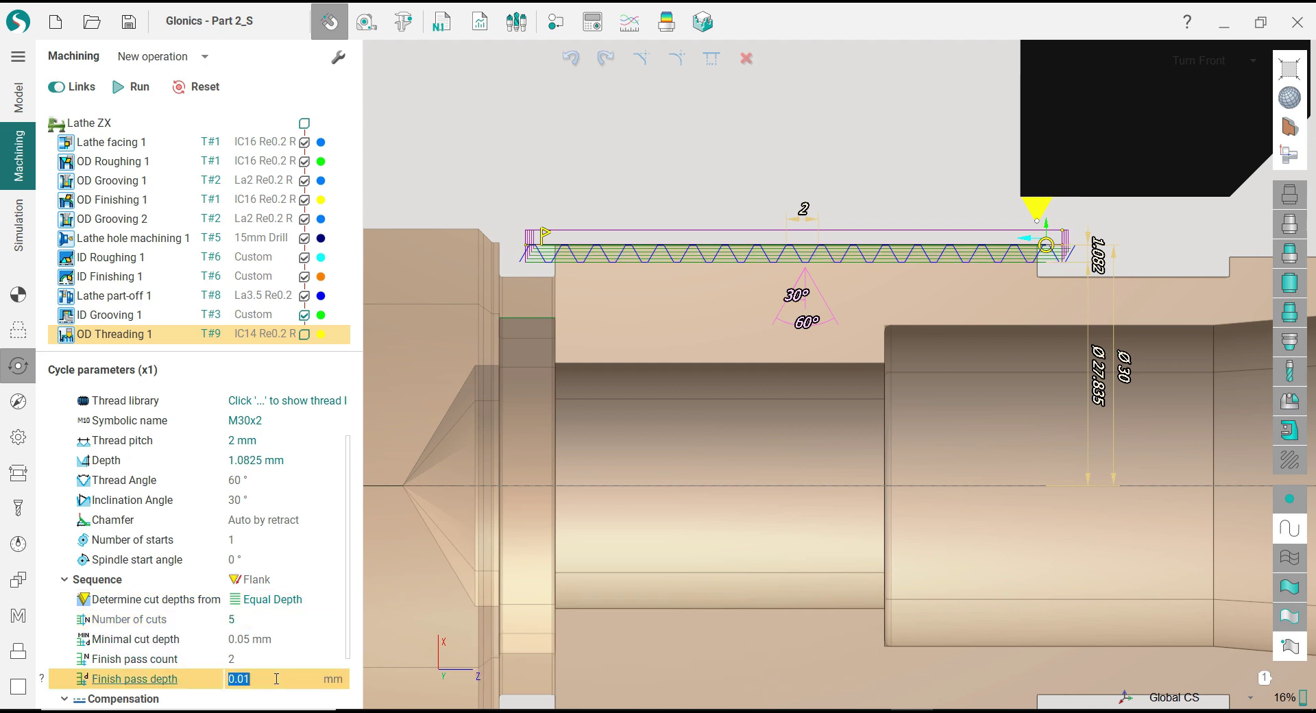
text(0.05)
key(Return)
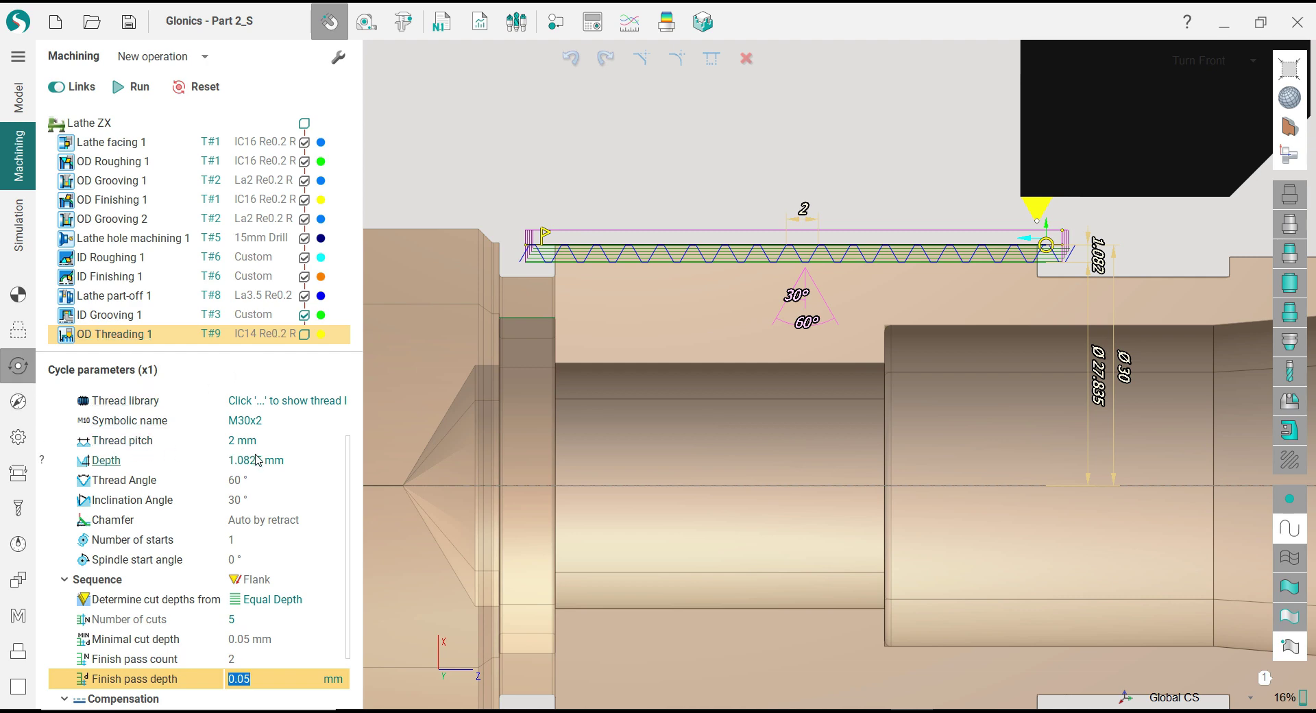
Step: Set OD Threading 1's approach and return to X30;Z10 and calculate its toolpath
click(18, 401)
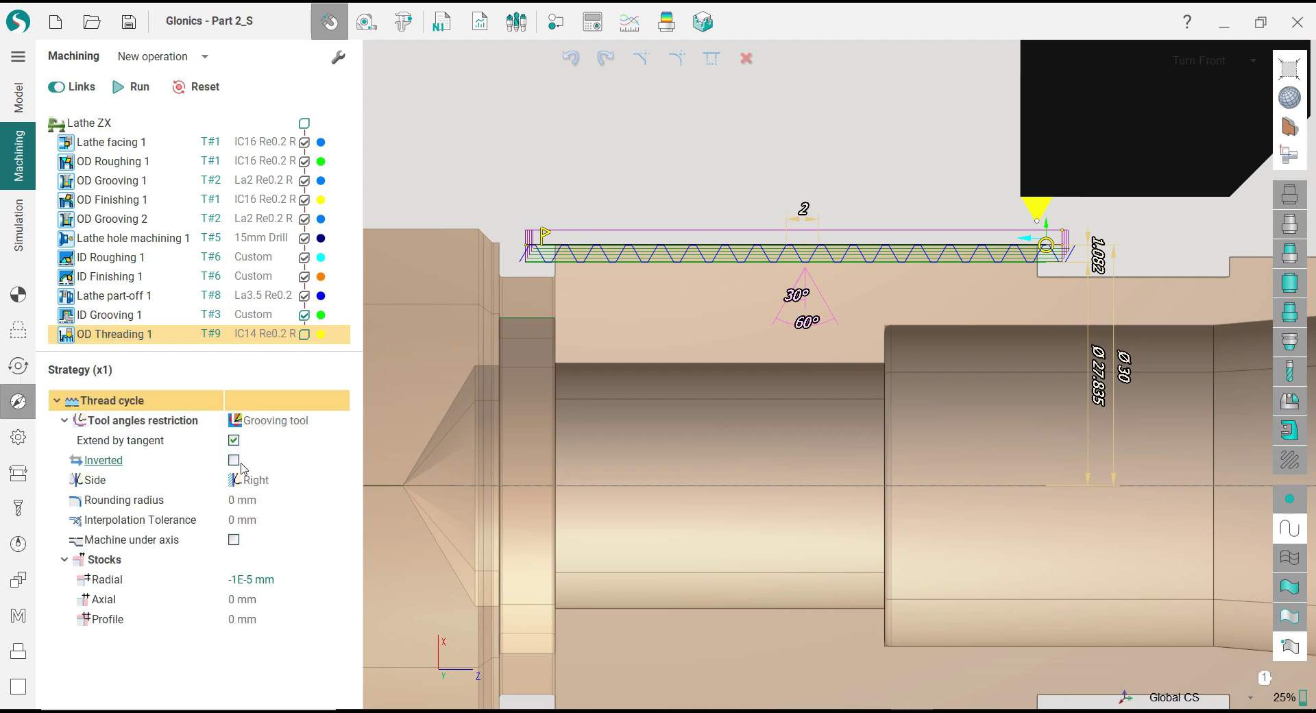
click(19, 436)
click(20, 473)
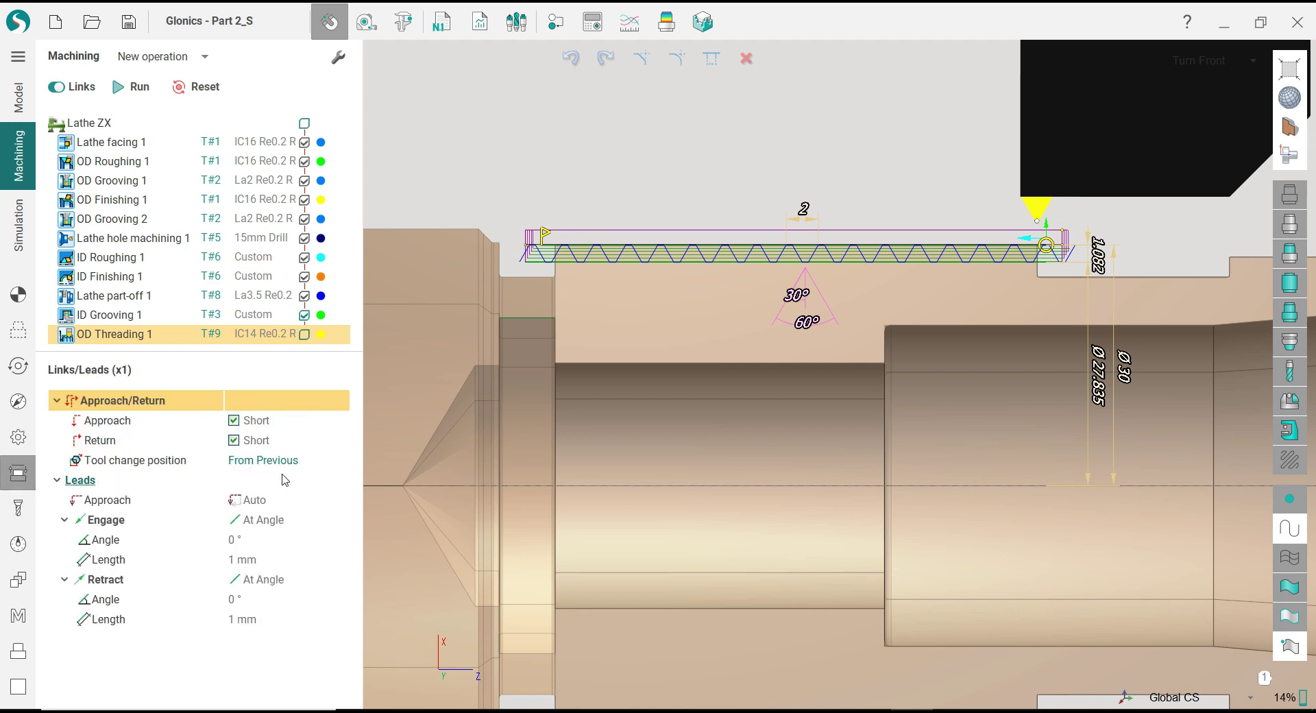
click(286, 423)
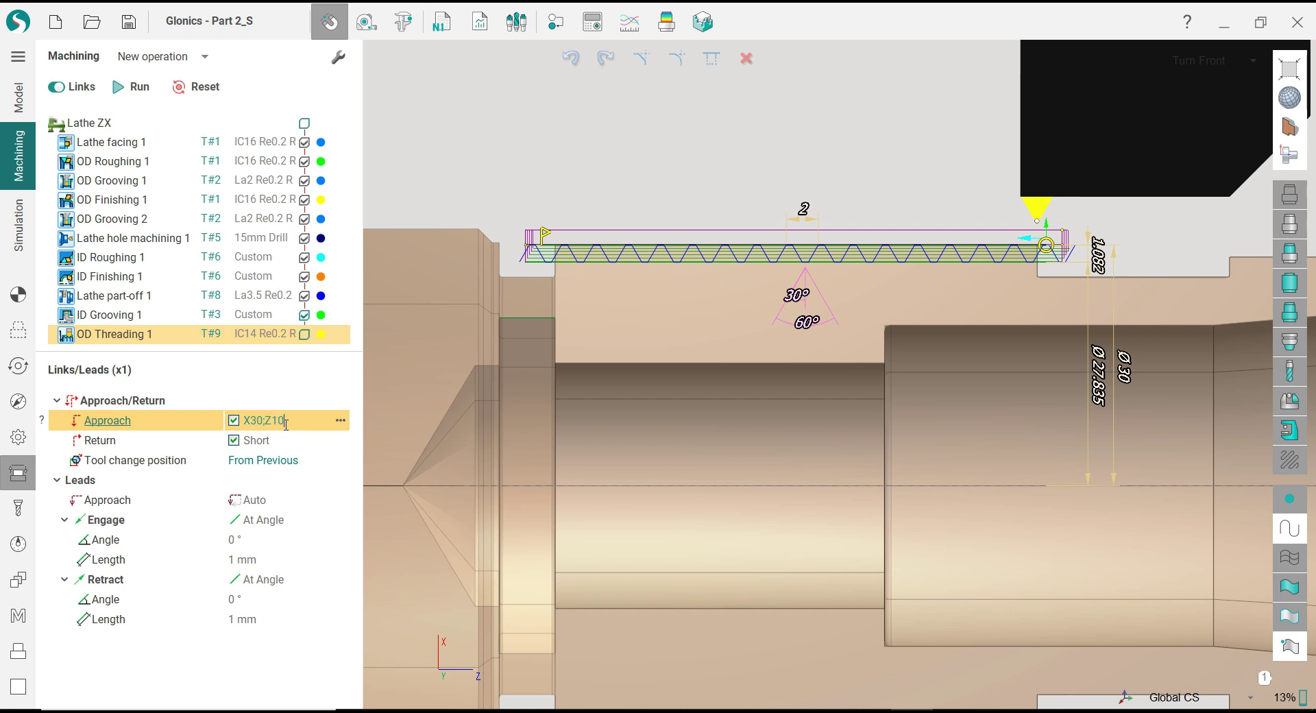
click(298, 442)
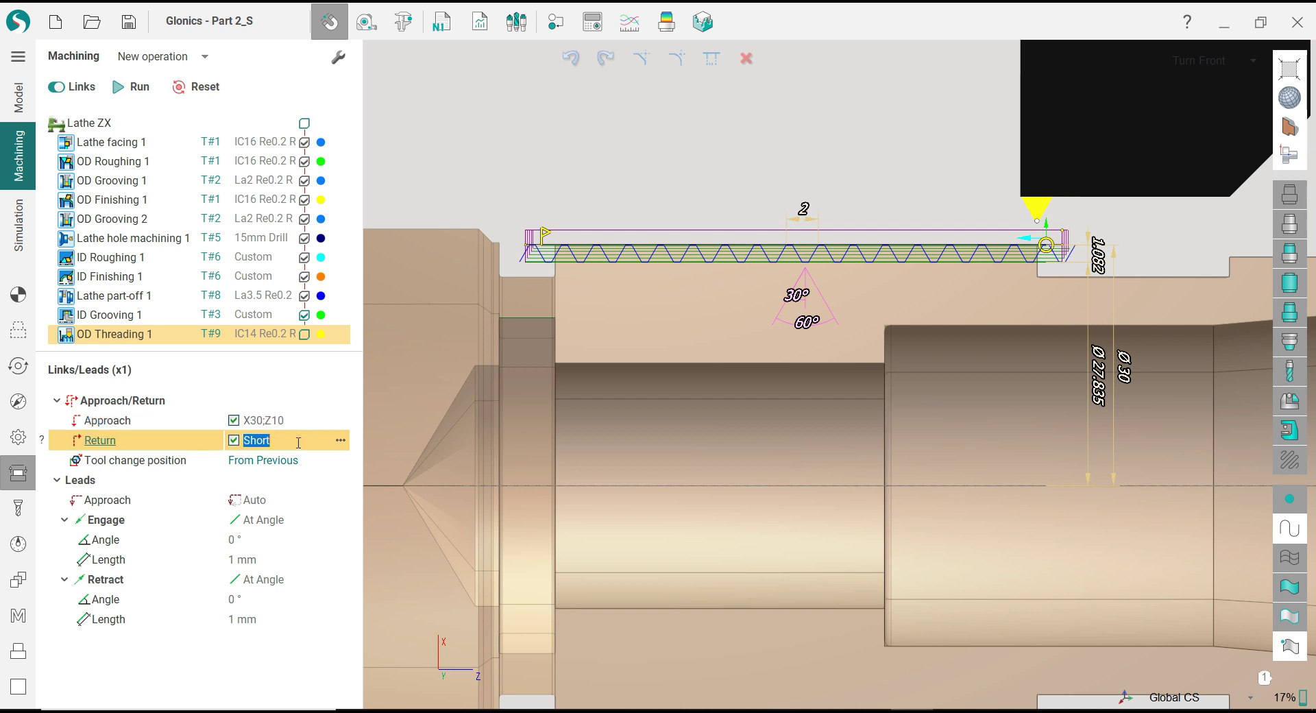
click(299, 420)
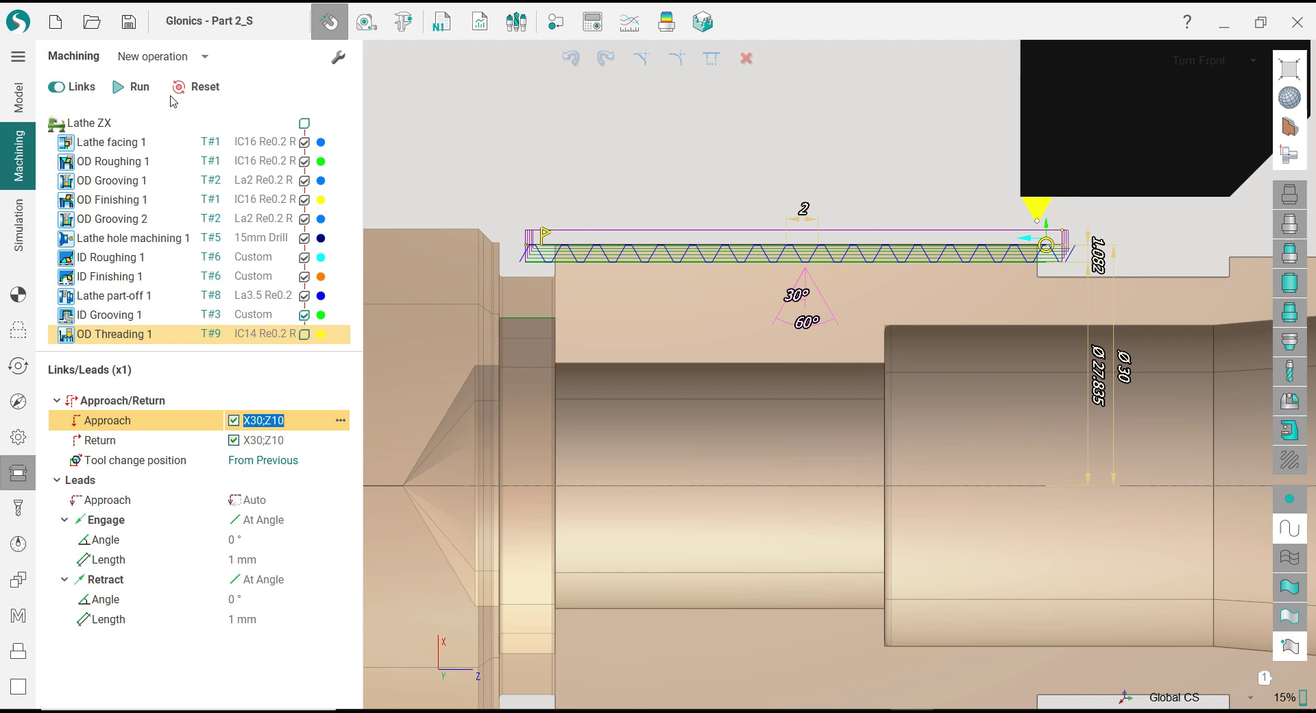
click(132, 87)
scroll(629, 312, down, 5)
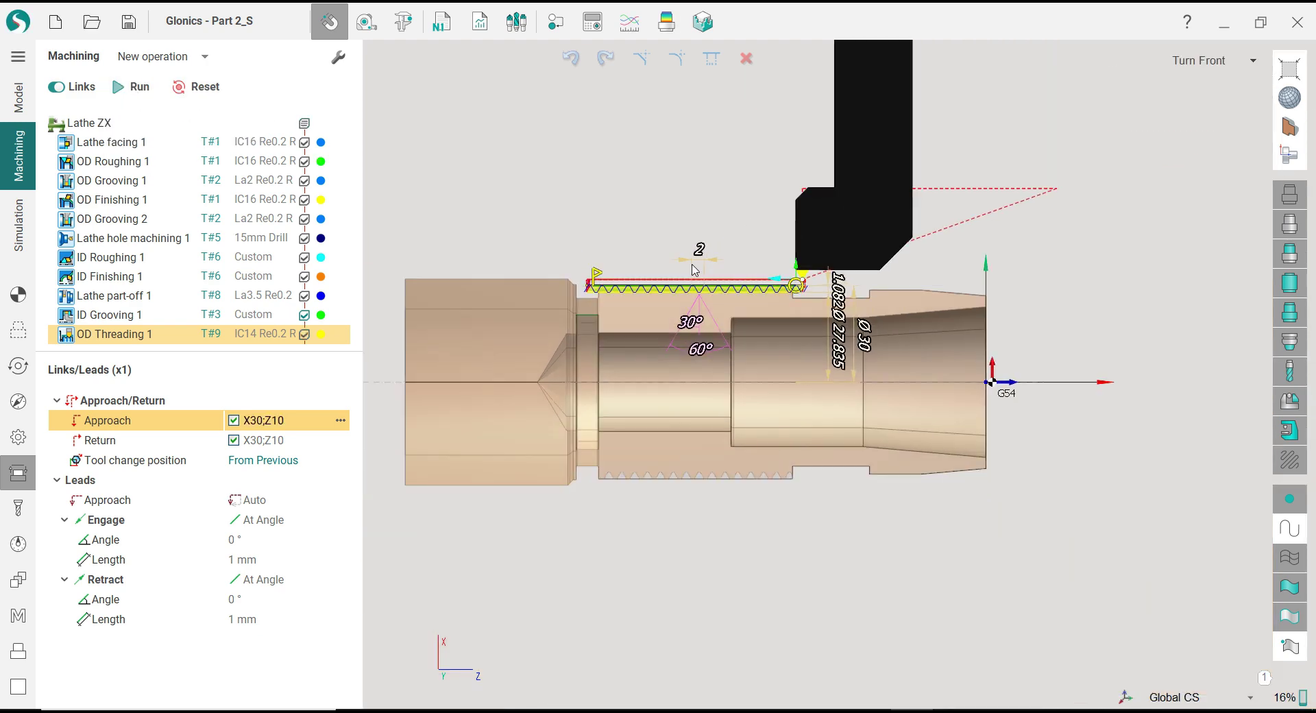
Step: Run the machining simulation of OD Threading 1 and examine the cutting passes along the external thread
scroll(658, 288, up, 4)
scroll(463, 293, up, 2)
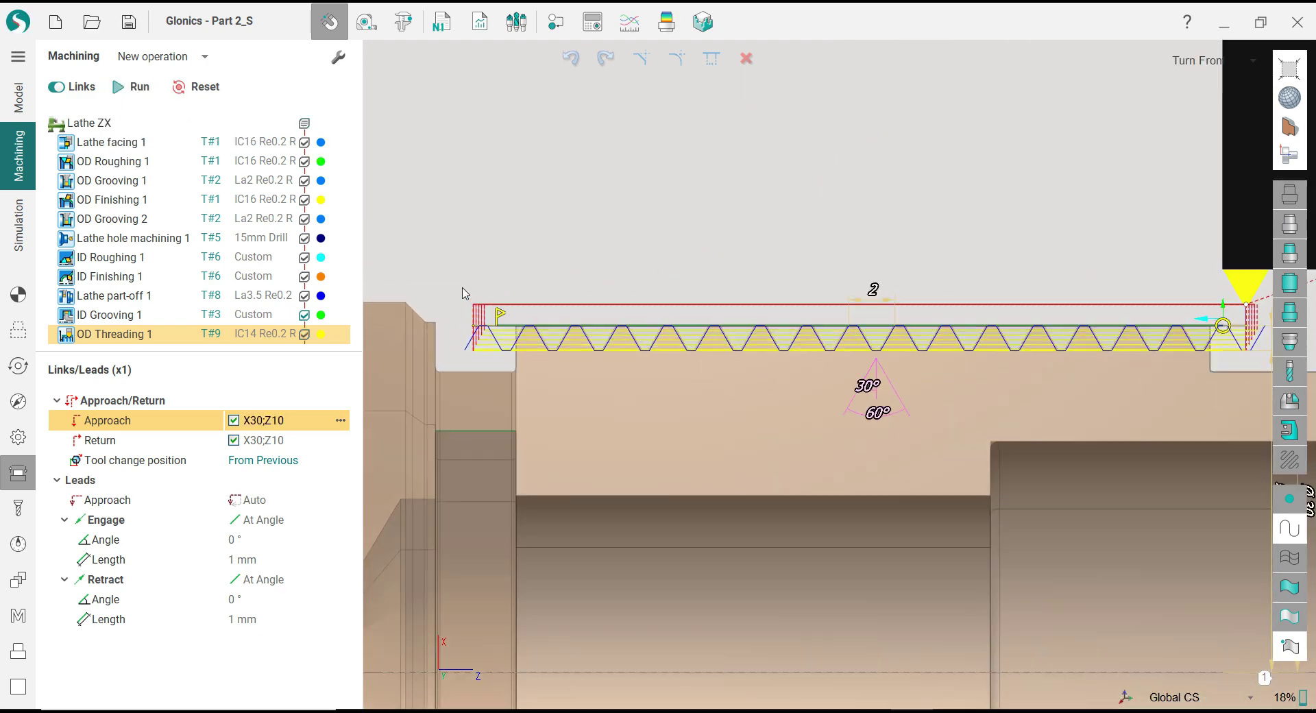
click(19, 225)
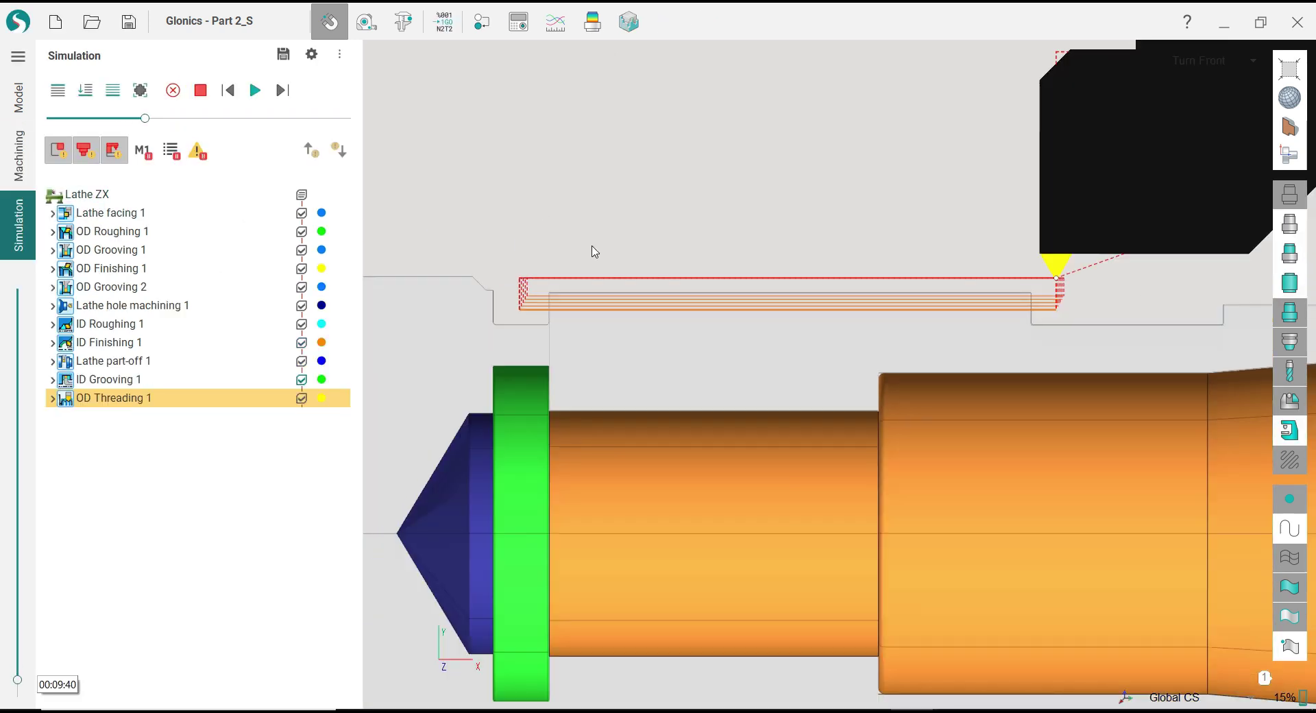
scroll(590, 249, down, 3)
scroll(692, 251, up, 2)
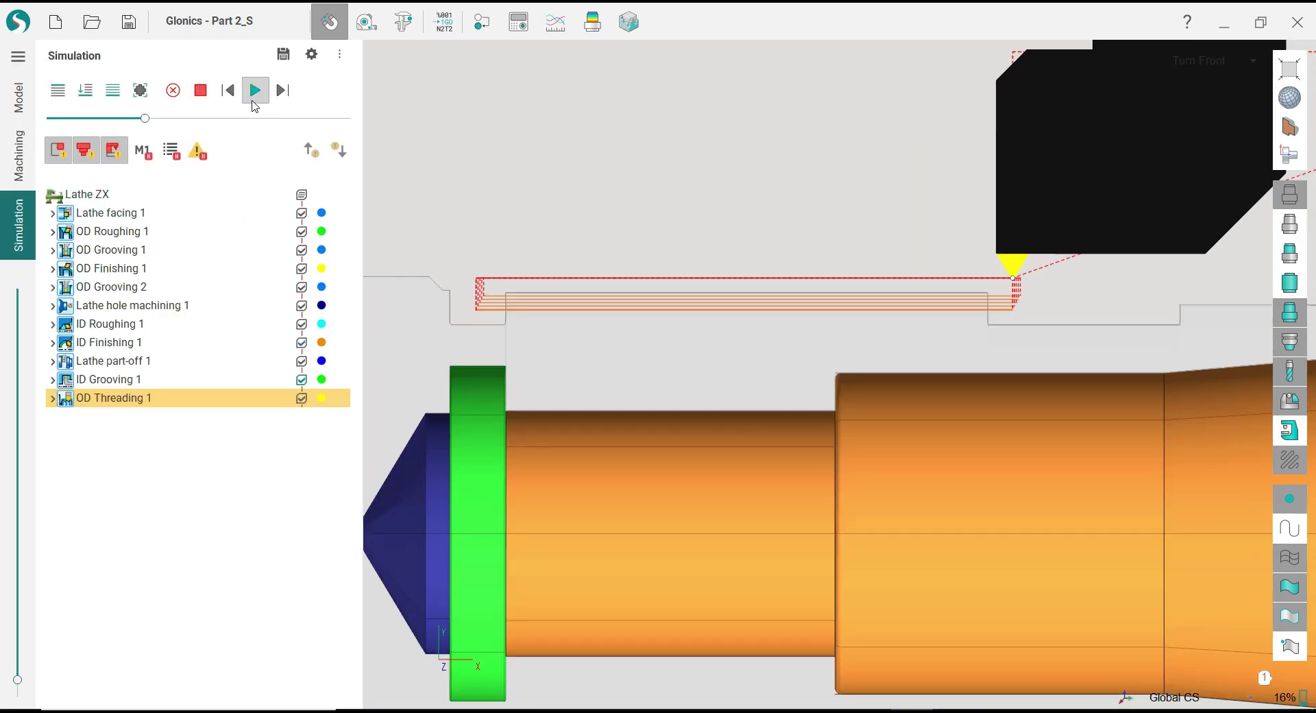
click(255, 90)
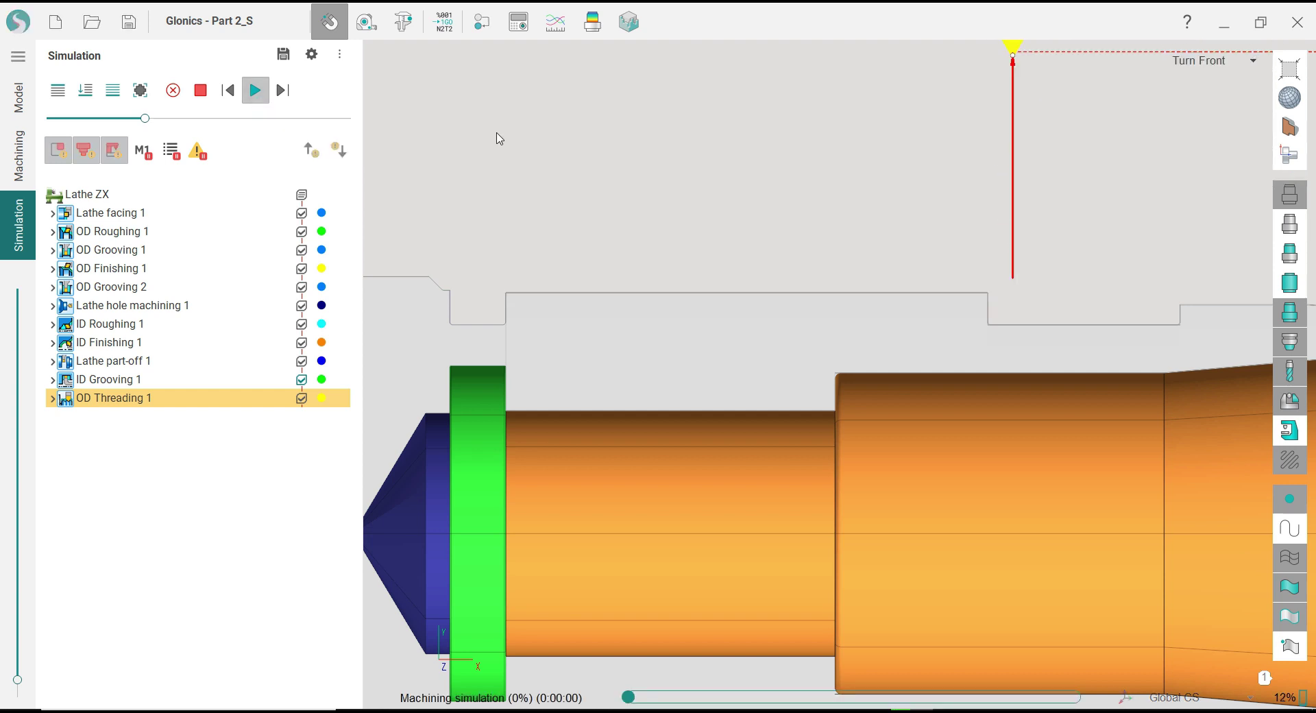
scroll(602, 273, down, 3)
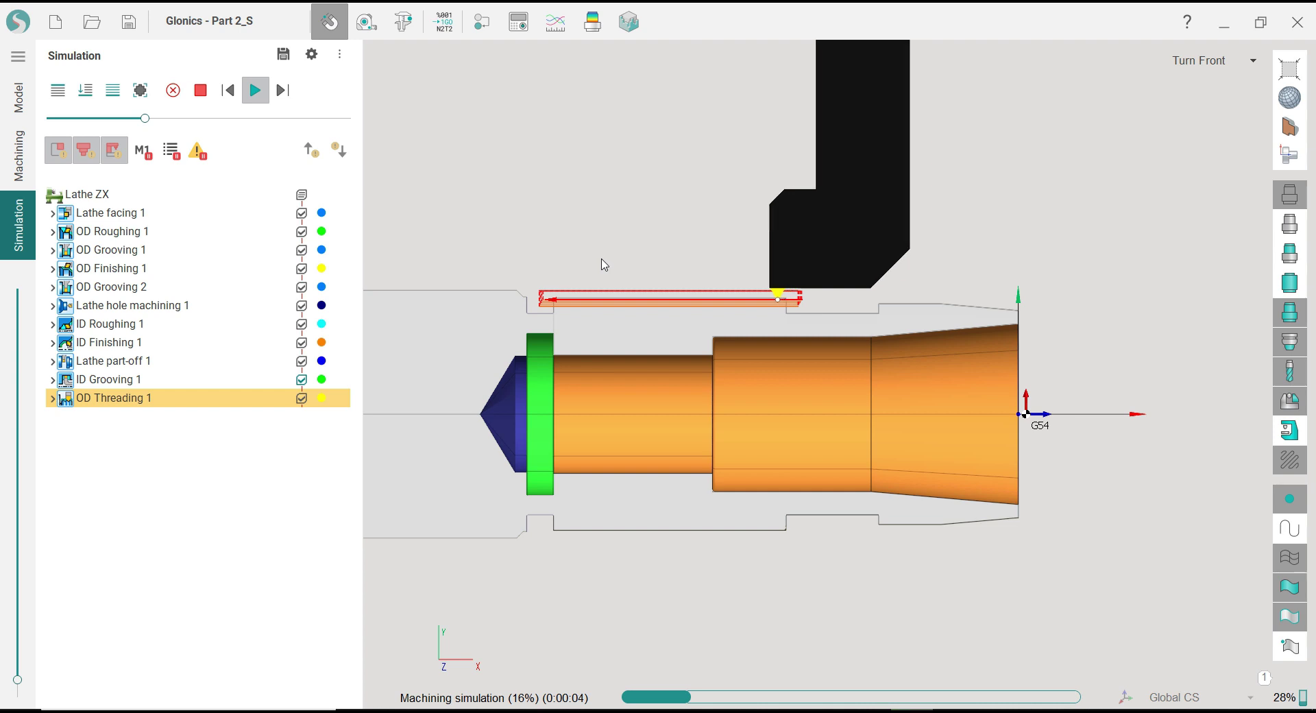
scroll(605, 265, up, 1)
scroll(604, 265, up, 1)
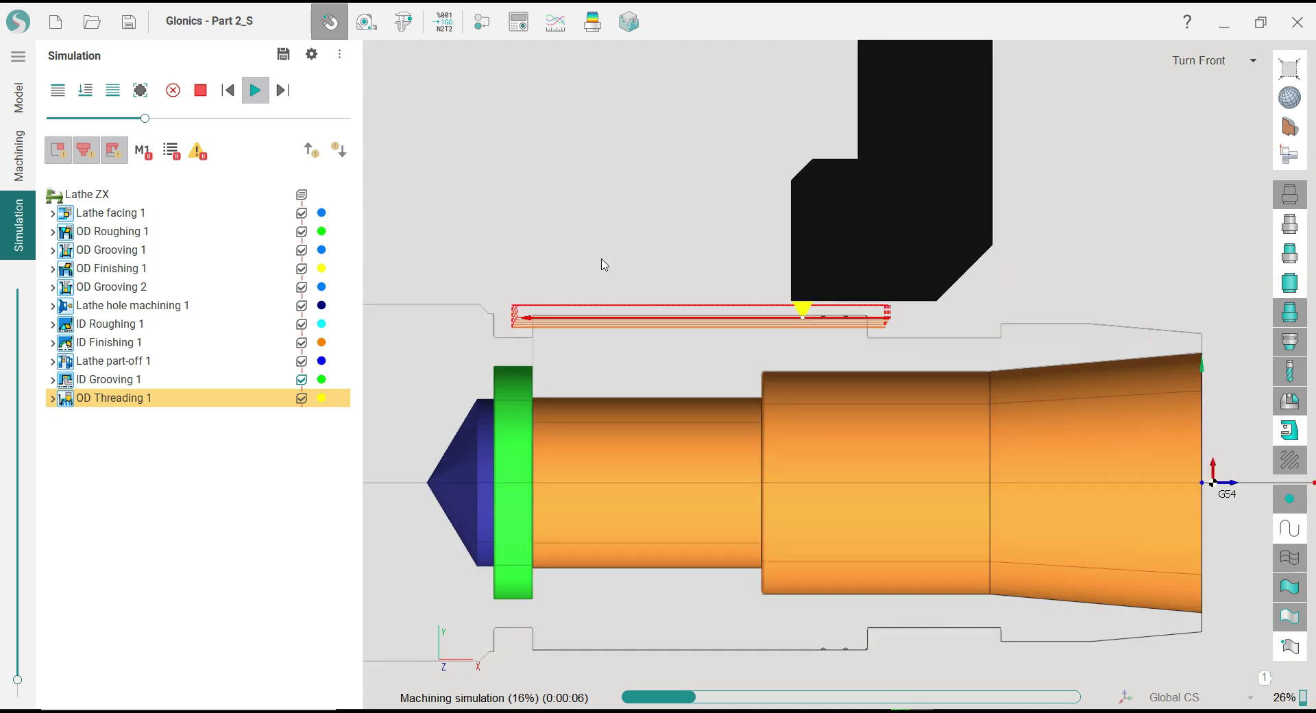
scroll(600, 261, up, 1)
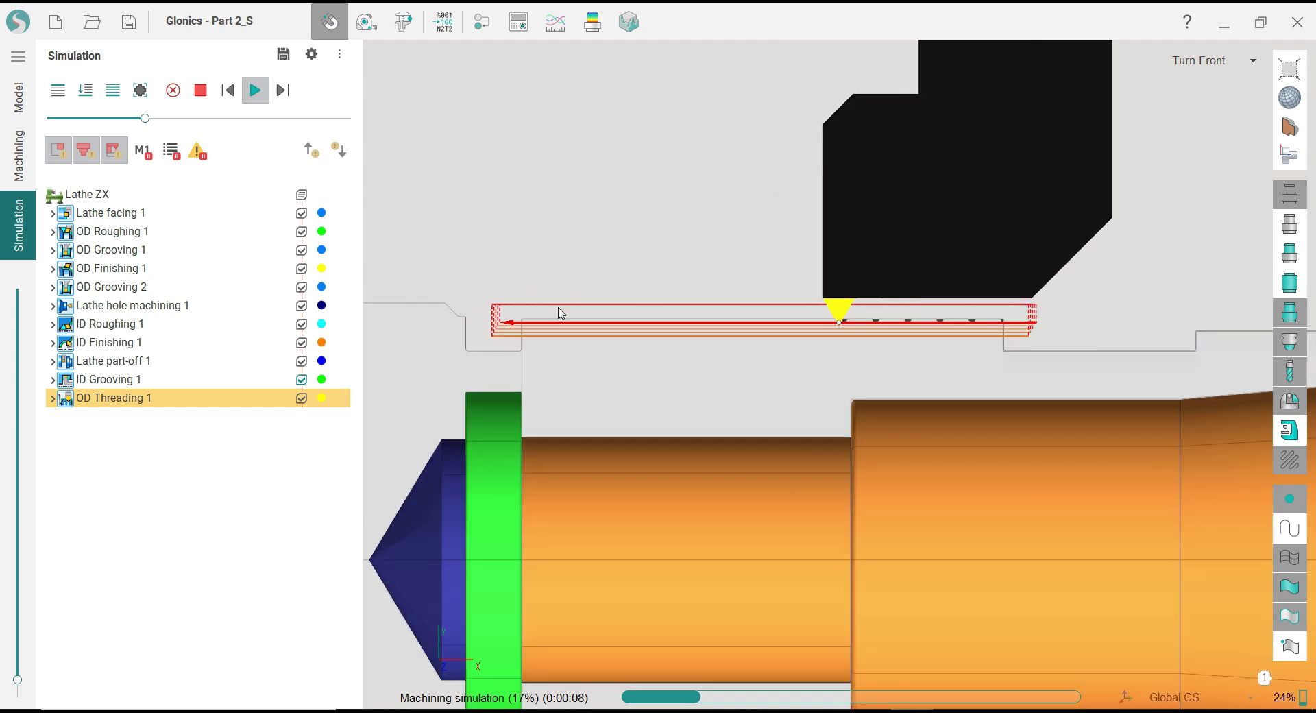
middle_drag(598, 267, 558, 261)
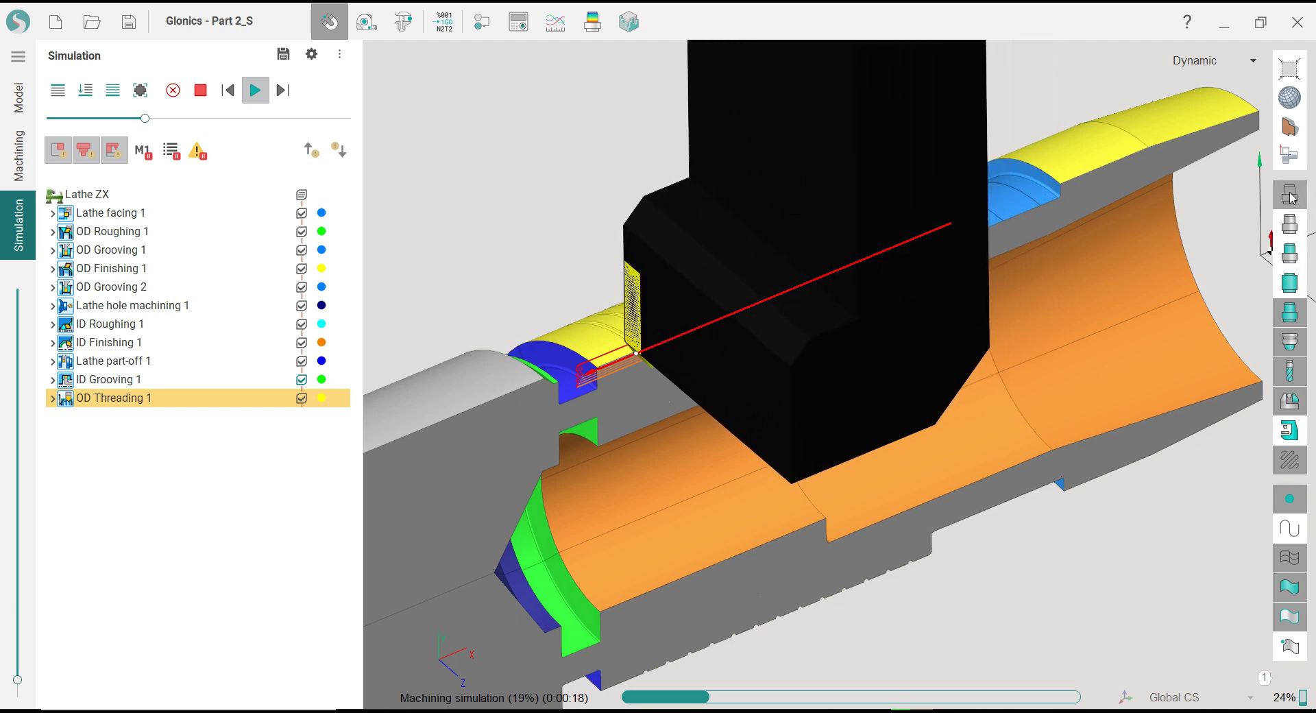
Step: Increase the simulation speed and inspect the finished external thread profile in section
click(157, 118)
drag(162, 119, 204, 118)
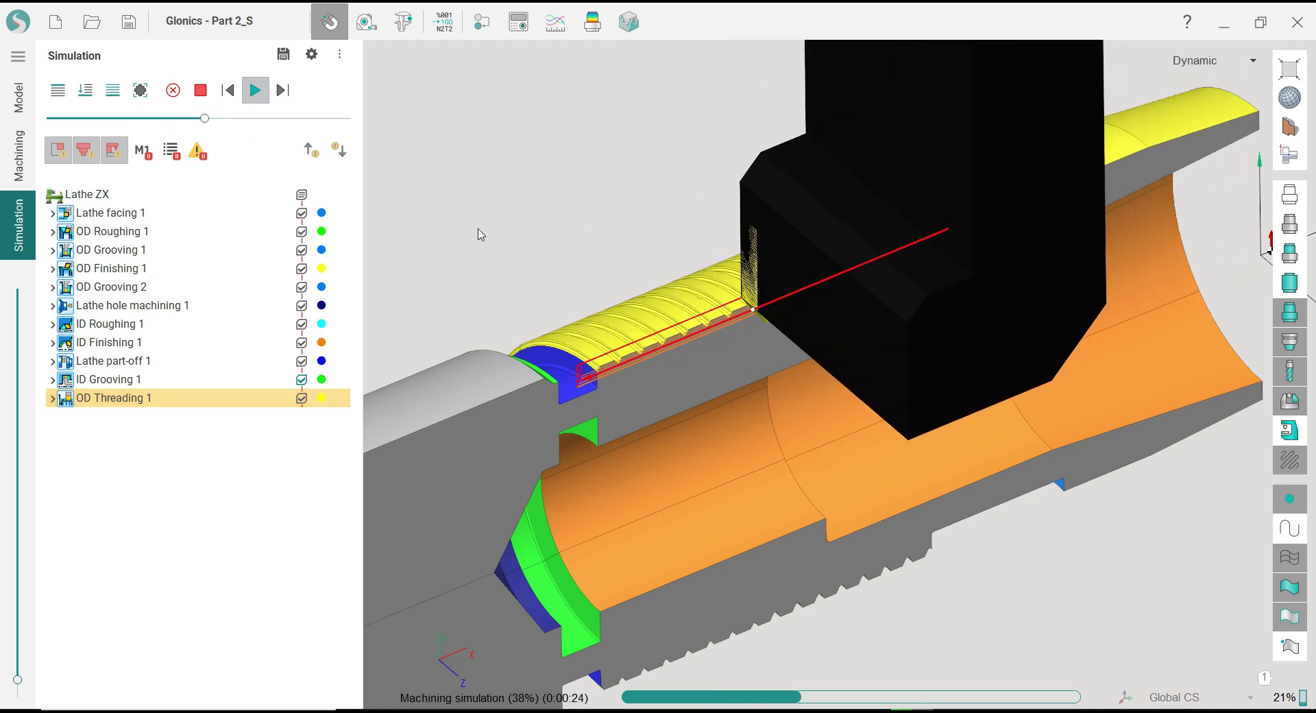
scroll(588, 349, up, 5)
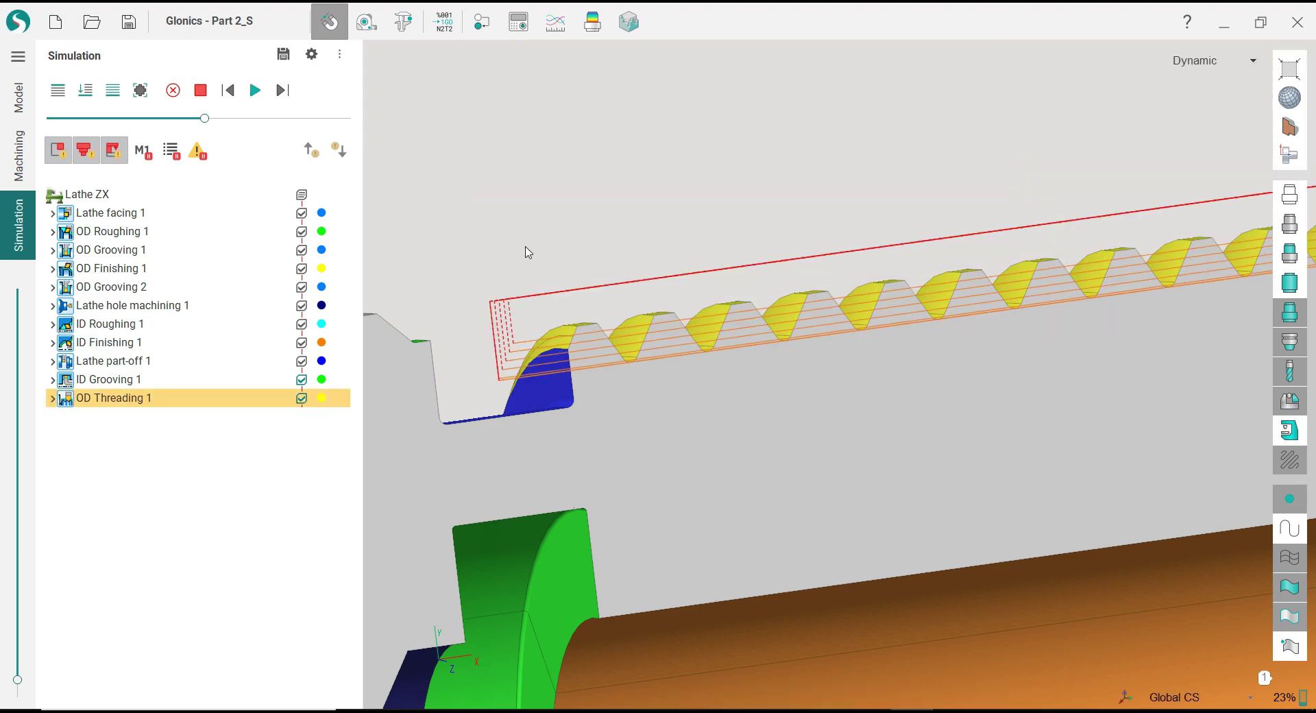
scroll(526, 252, down, 4)
middle_drag(605, 290, 641, 209)
Step: Change the colour of the OD Threading 1 operation to blue
click(18, 180)
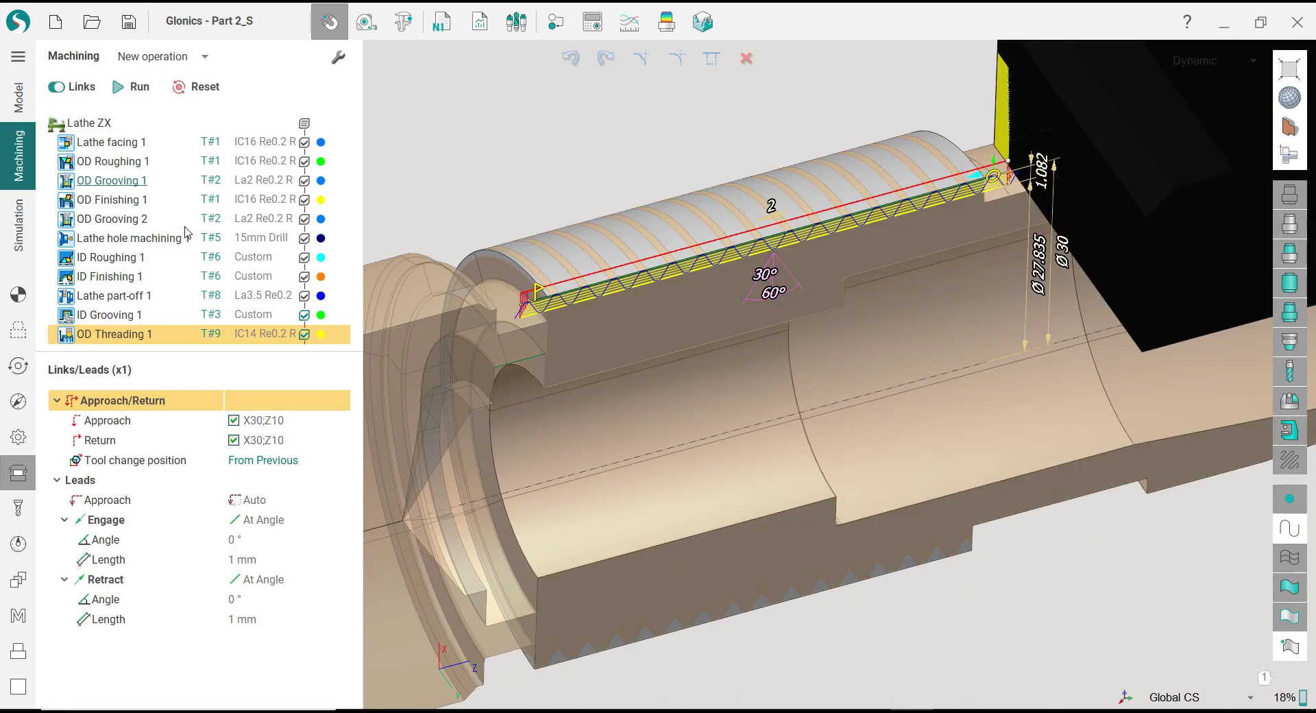
click(321, 335)
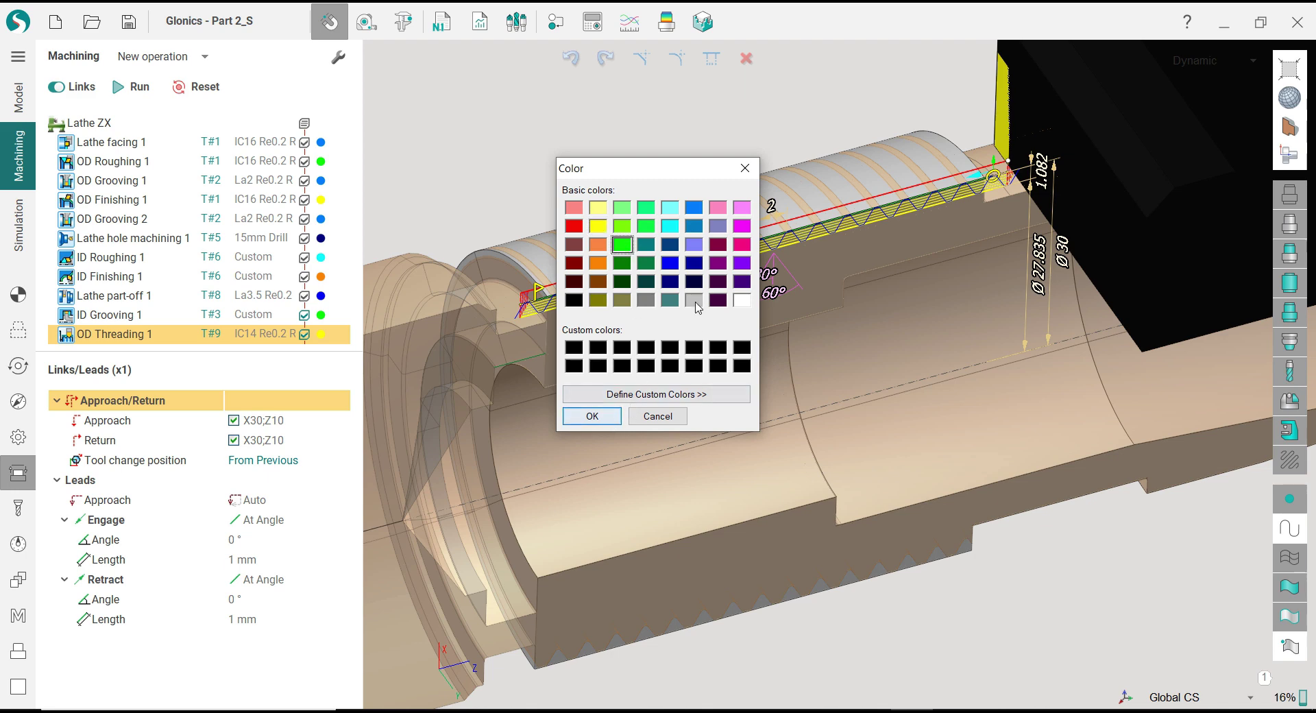
click(599, 425)
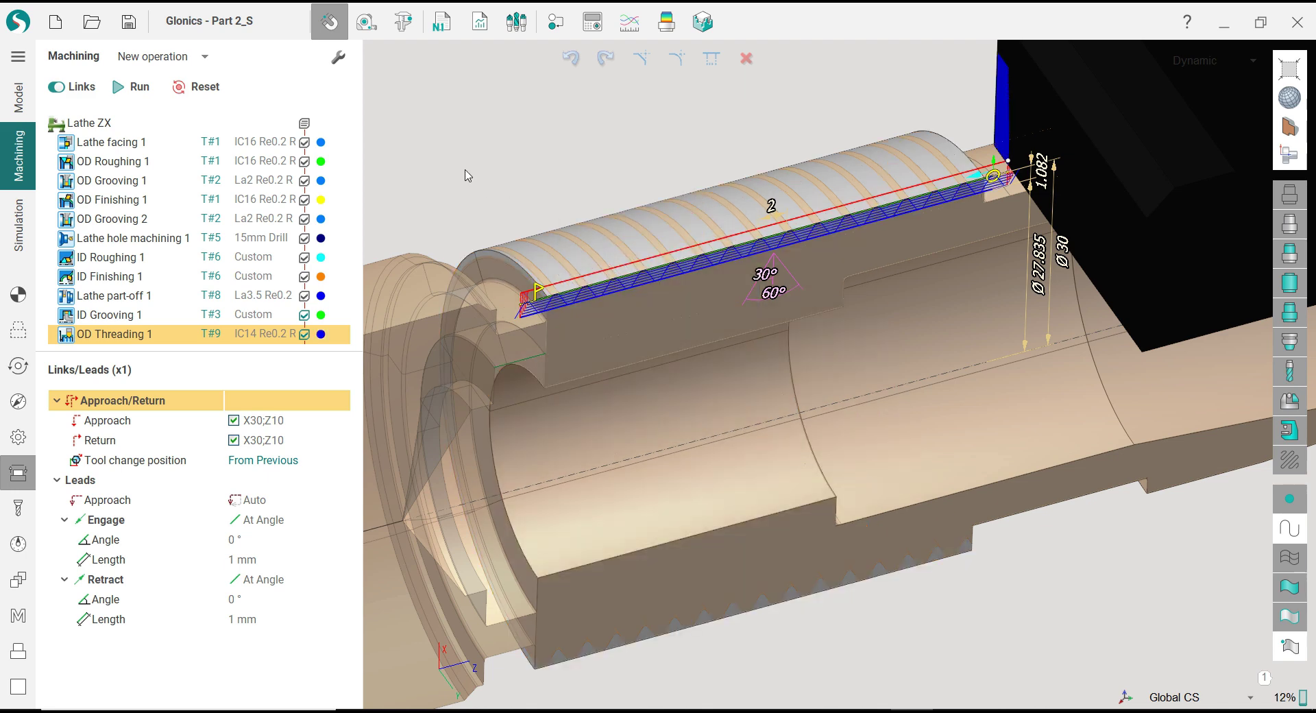
Step: Rerun the OD Threading 1 simulation with its new colour and examine the thread cuts through to the finish pass
scroll(505, 161, up, 3)
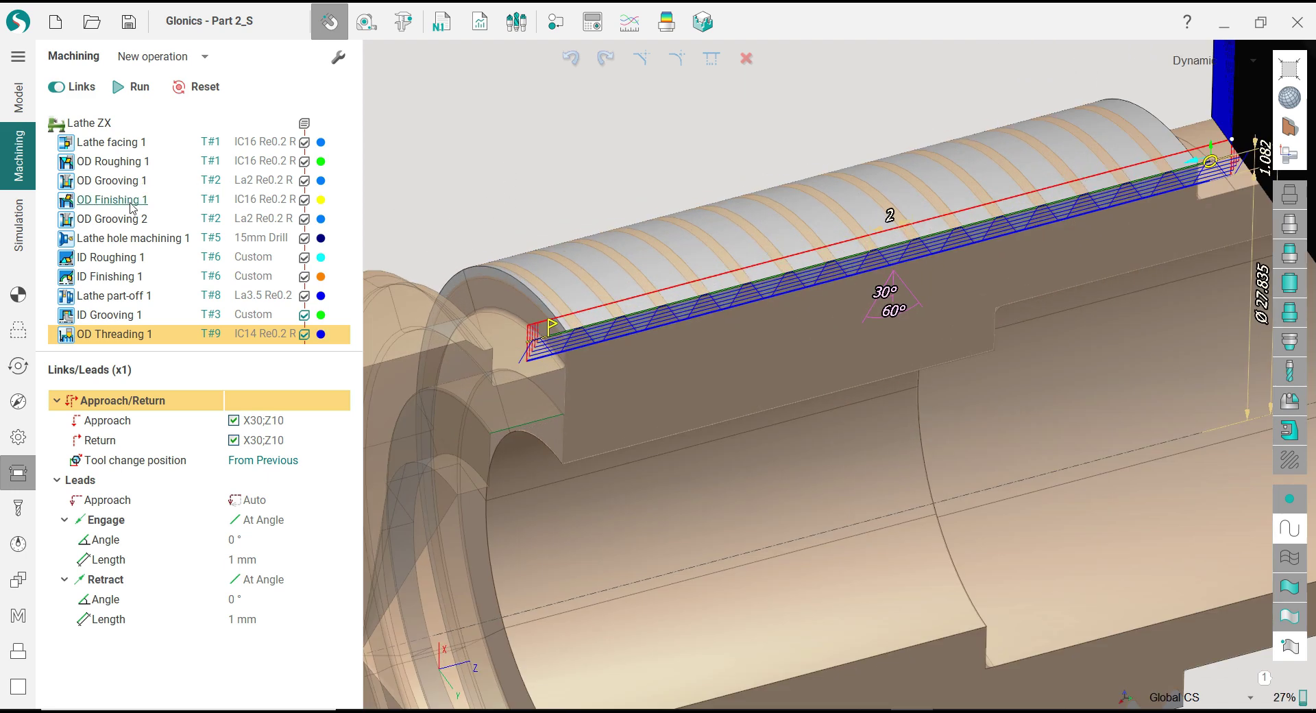
click(18, 225)
click(85, 90)
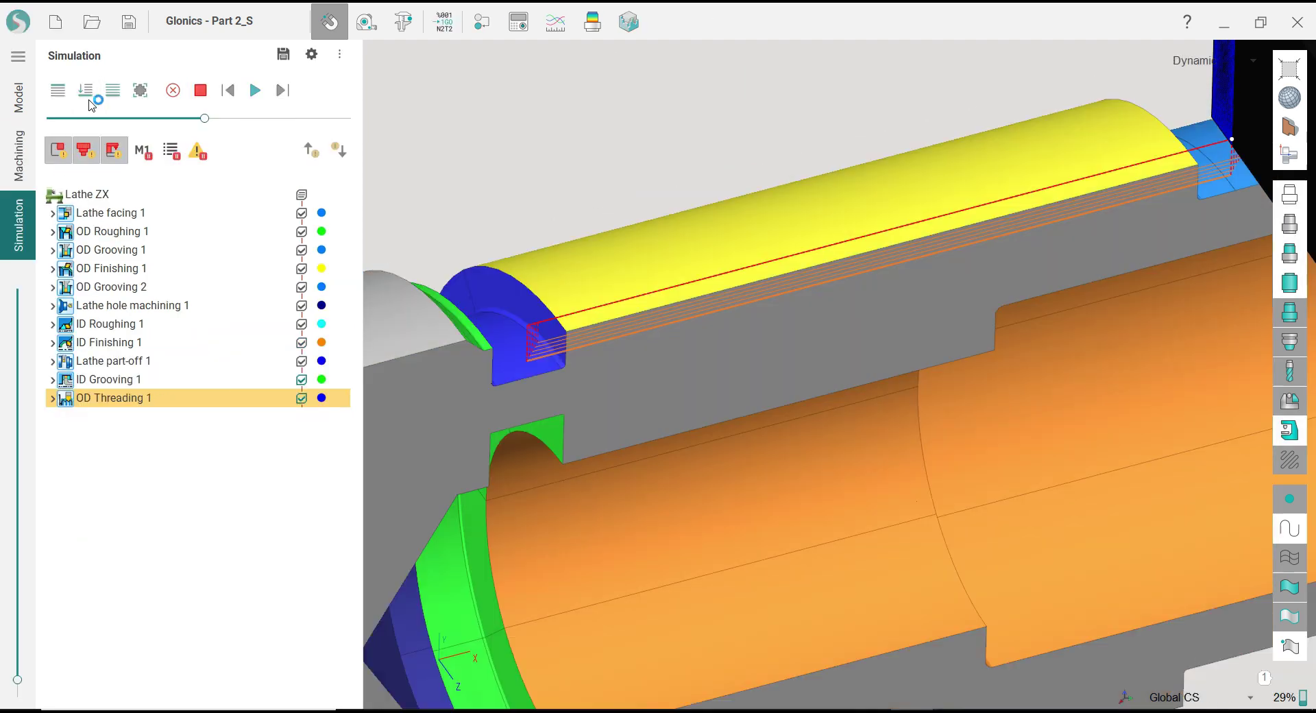
click(255, 90)
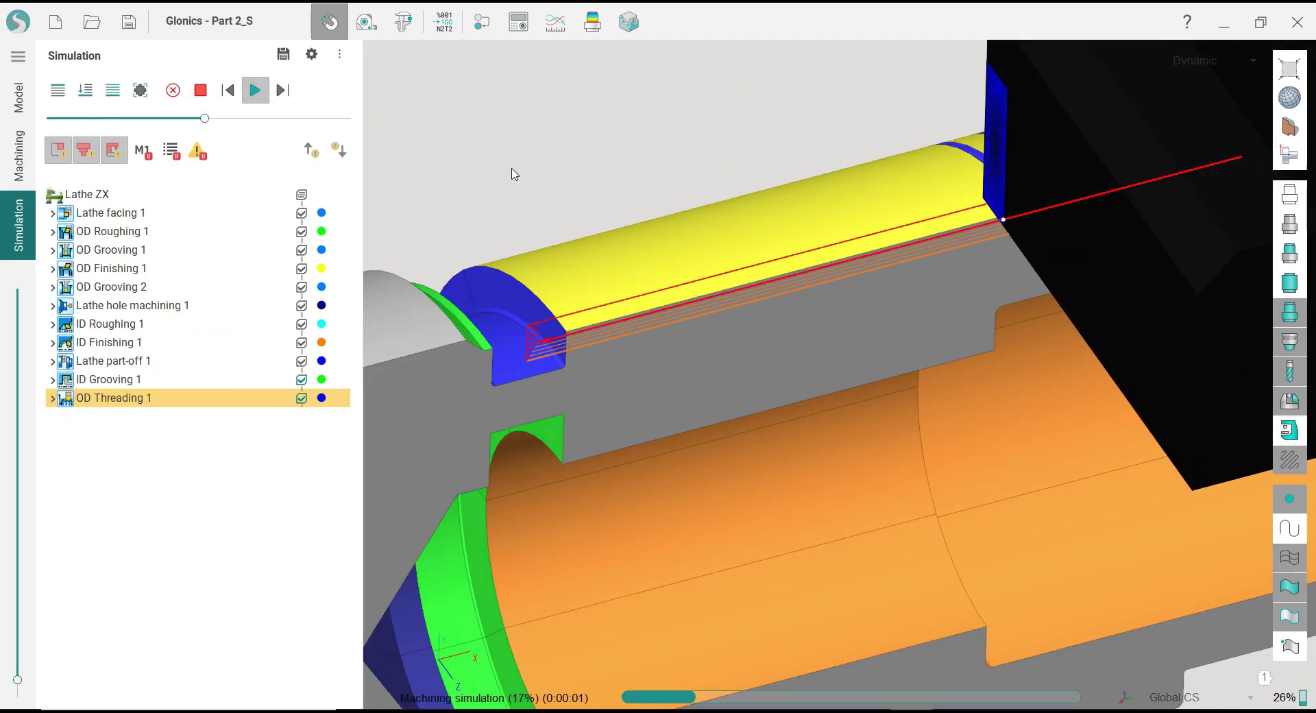
scroll(554, 220, down, 3)
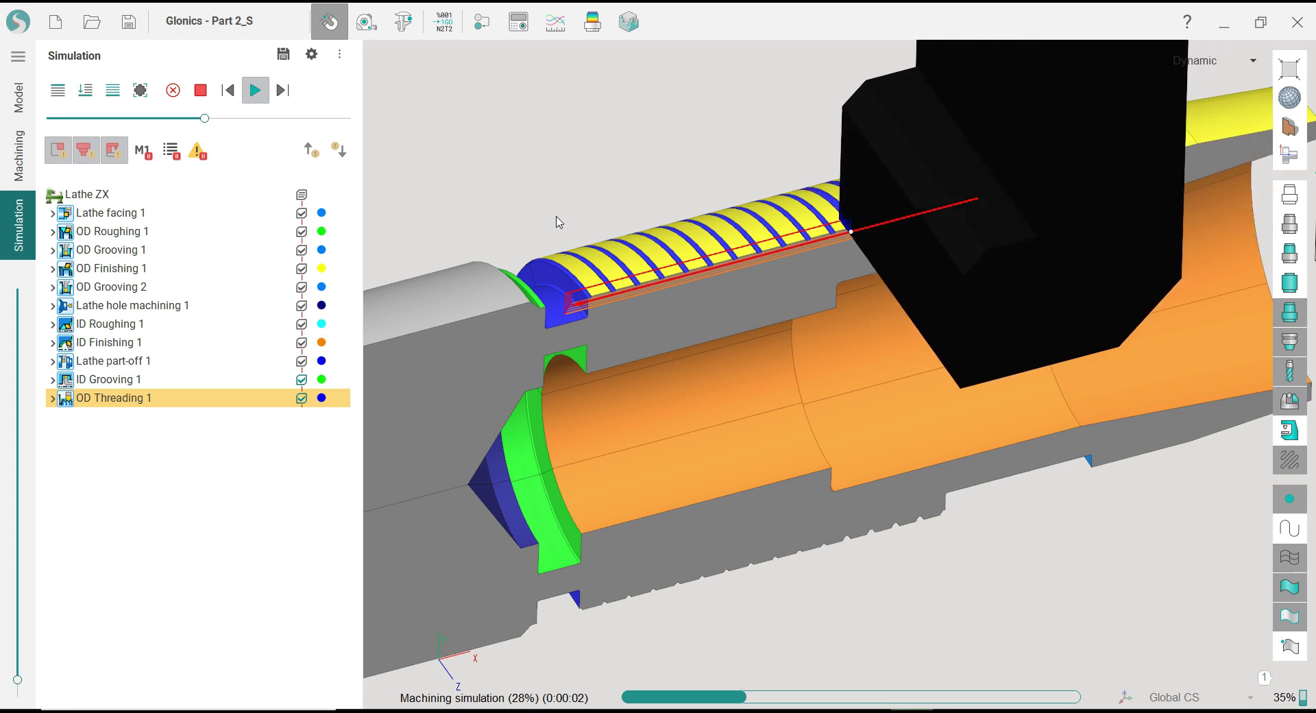
drag(559, 222, 521, 180)
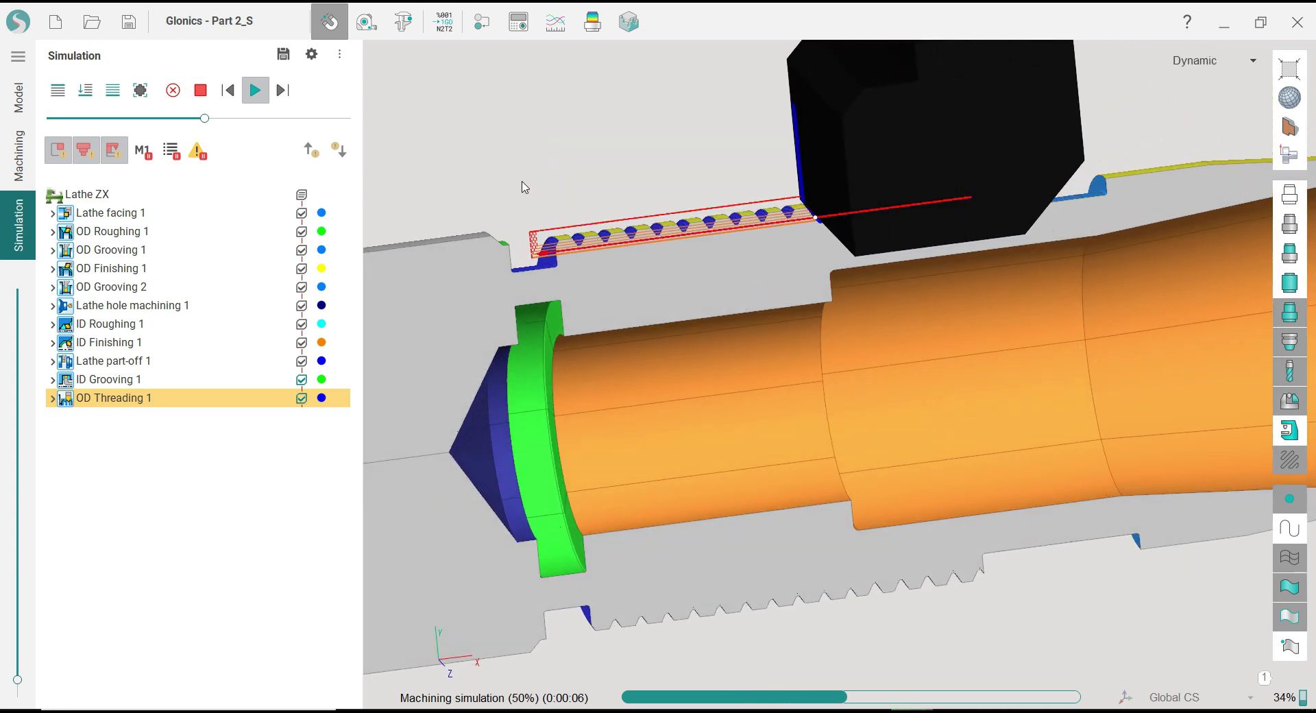
scroll(561, 219, up, 3)
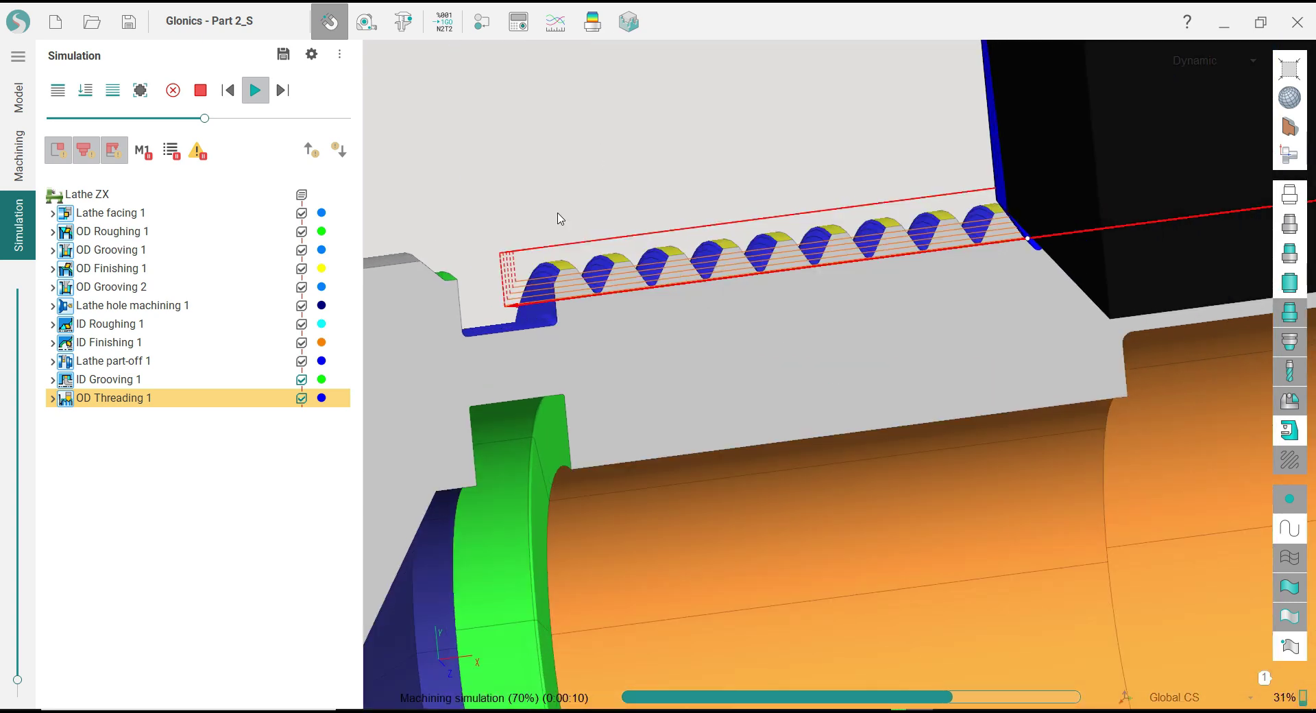
scroll(560, 219, down, 2)
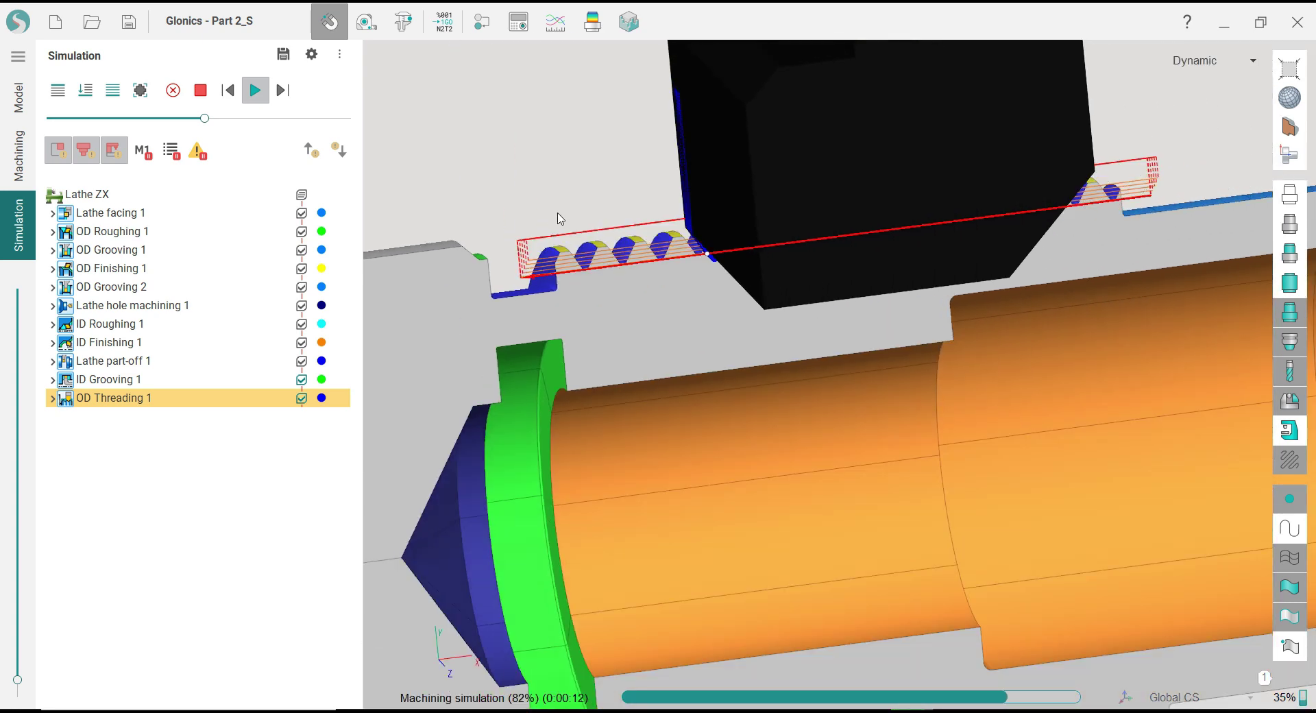
middle_drag(560, 219, 650, 238)
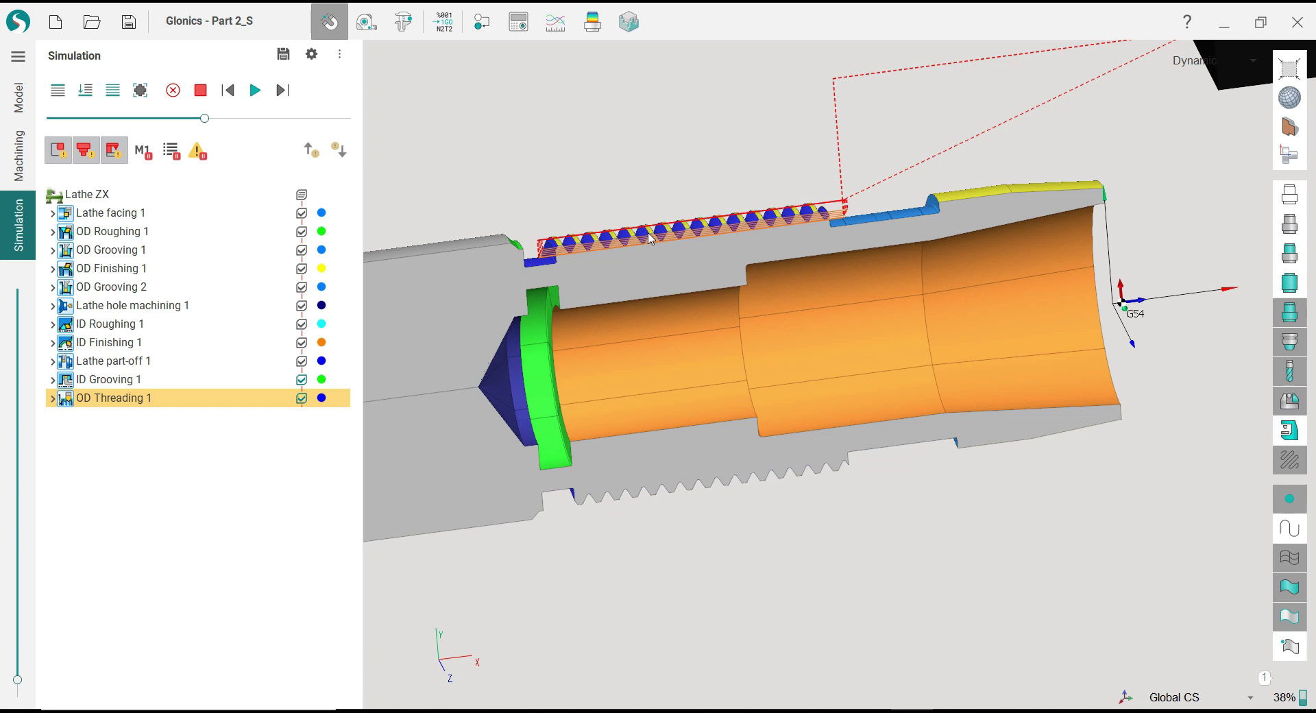
Step: Add an ID threading lathe operation after OD Threading 1 and set its colour to yellow
click(19, 156)
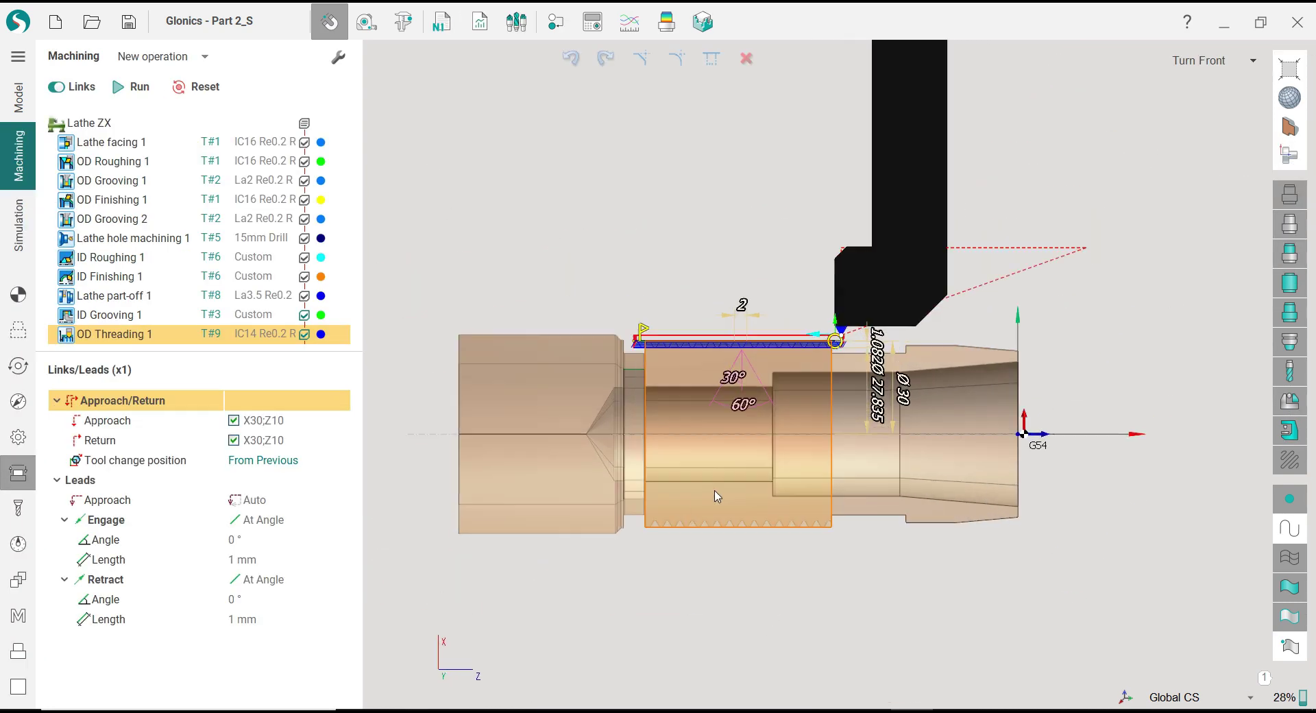
scroll(730, 466, up, 2)
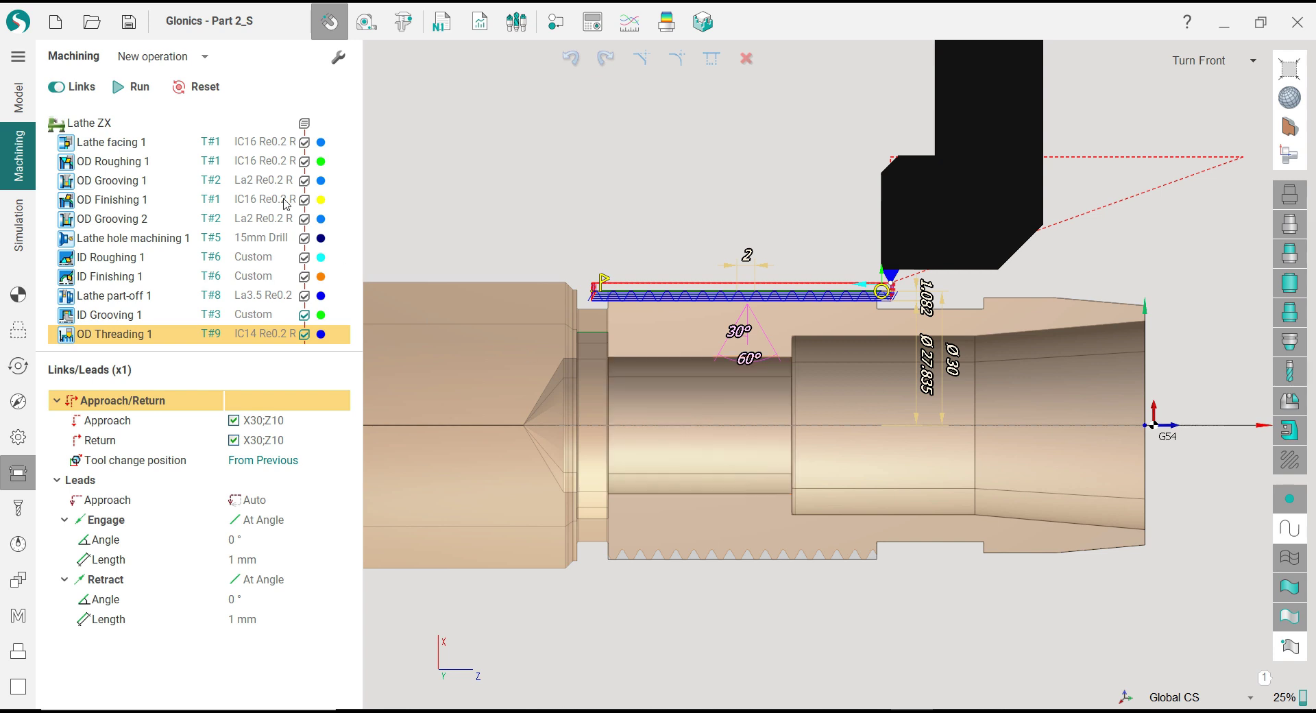
click(206, 61)
mouse_move(175, 110)
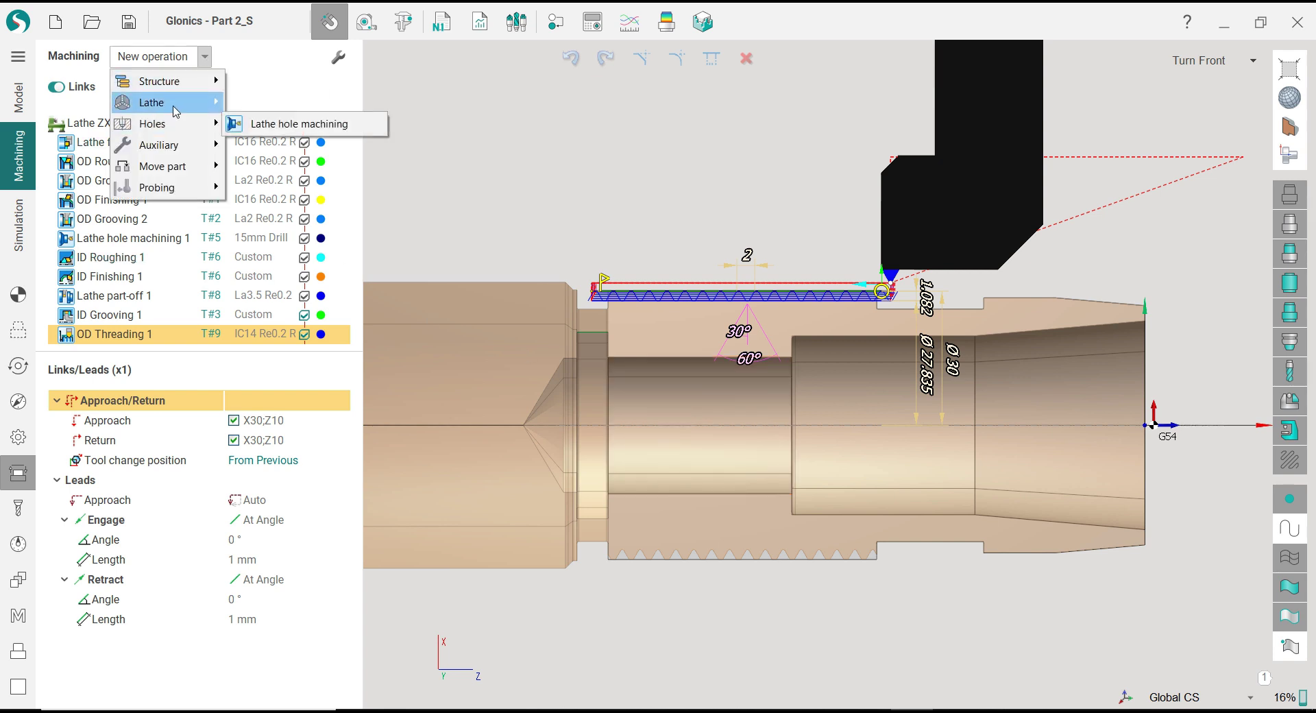
click(281, 315)
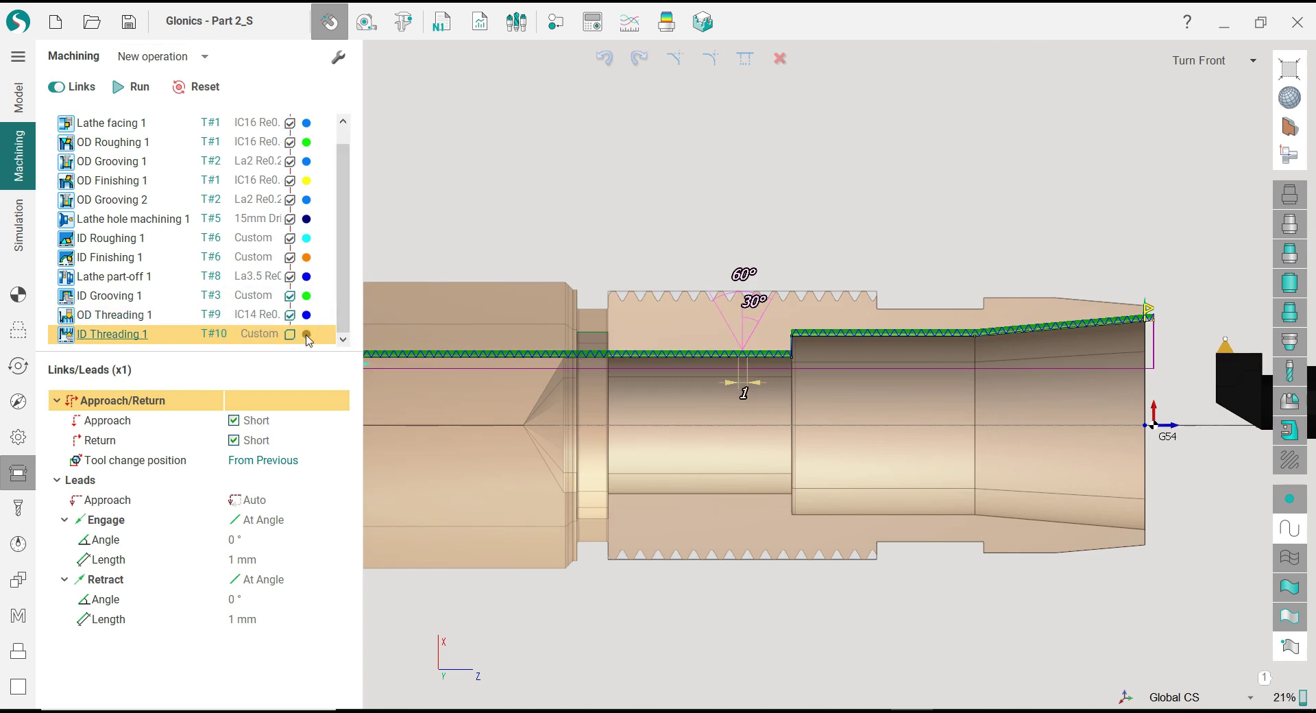
click(306, 334)
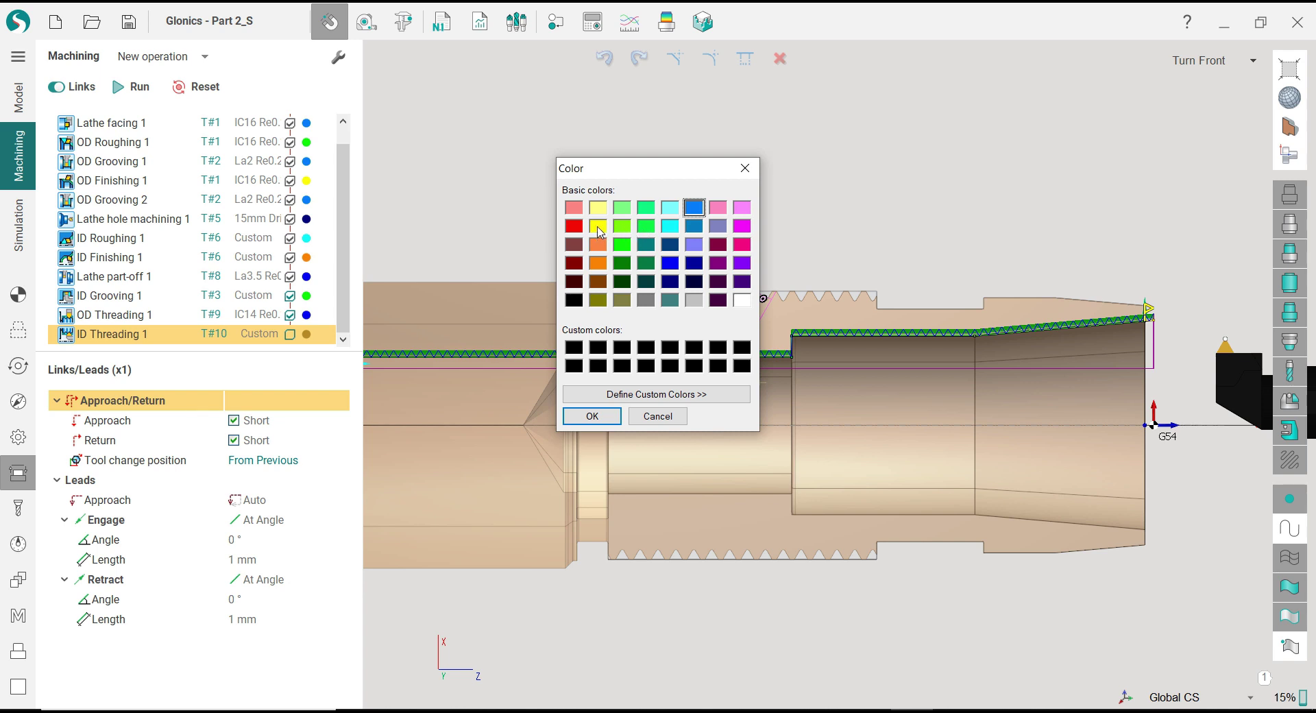
click(612, 425)
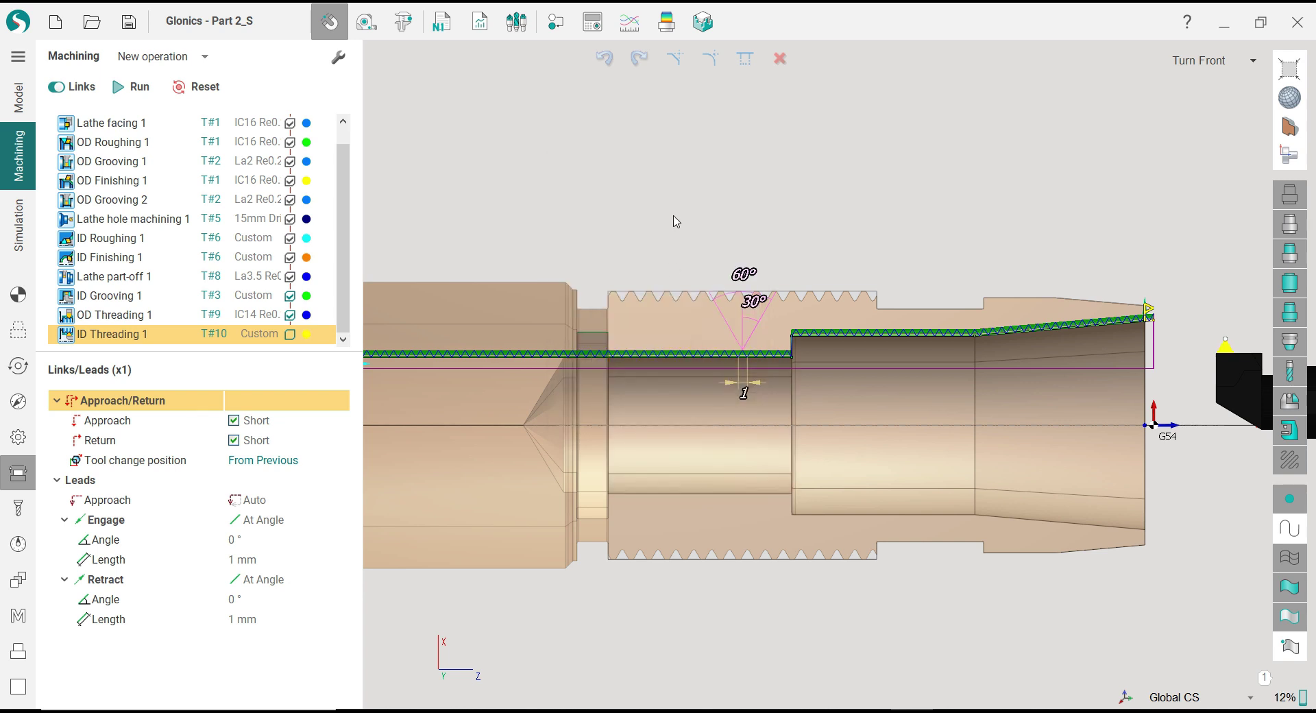
Step: Replace ID Threading 1's default job assignment with a thread cycle on the small bore's edge
click(18, 329)
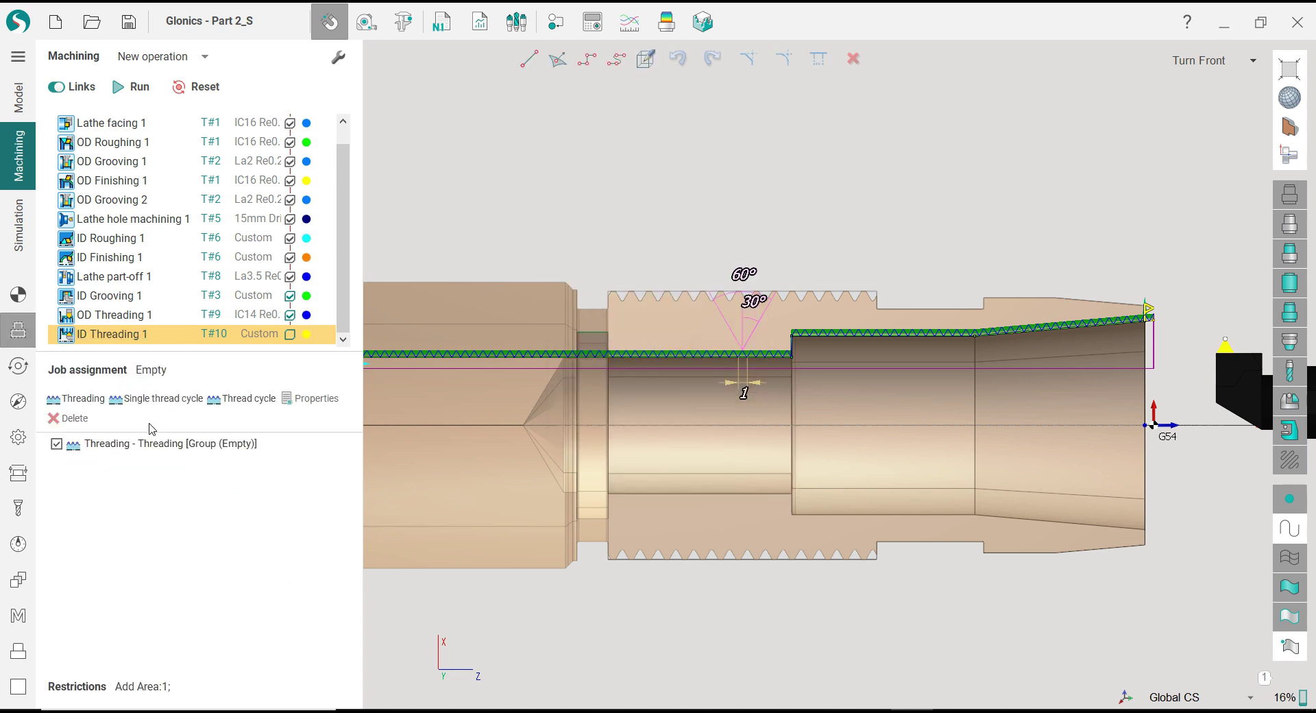
click(158, 445)
click(75, 418)
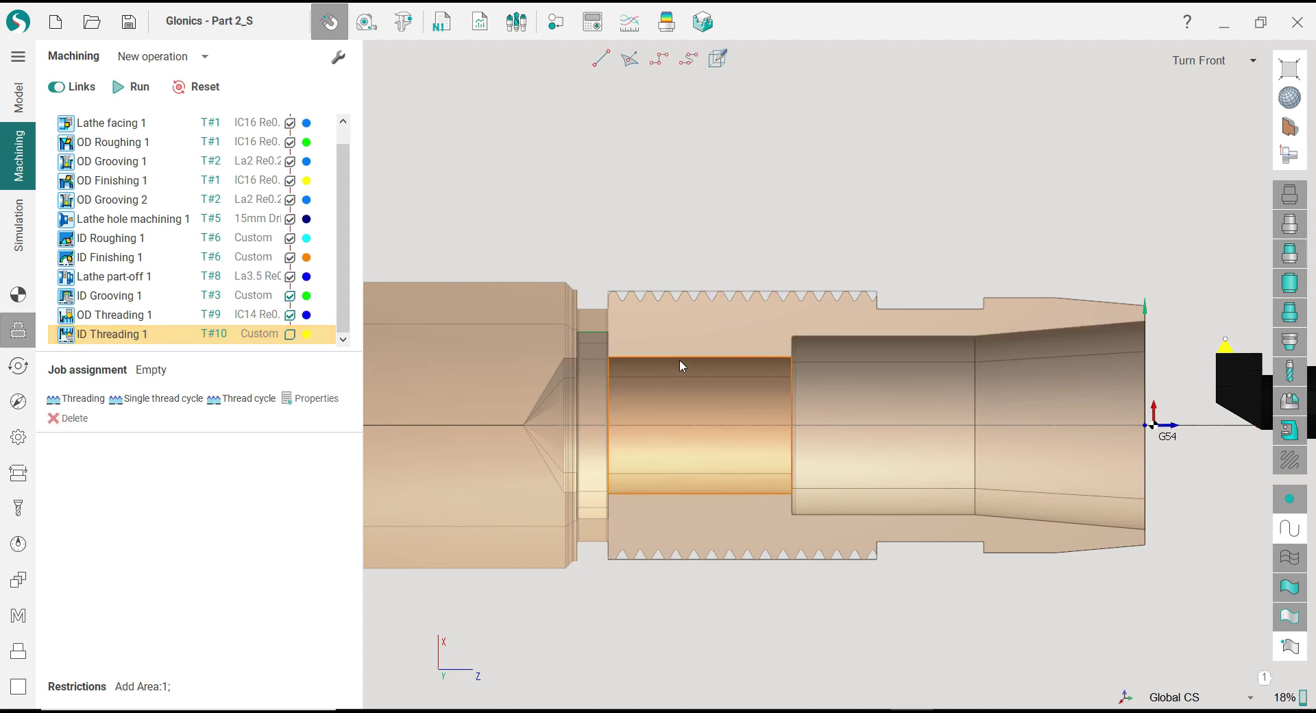
click(680, 357)
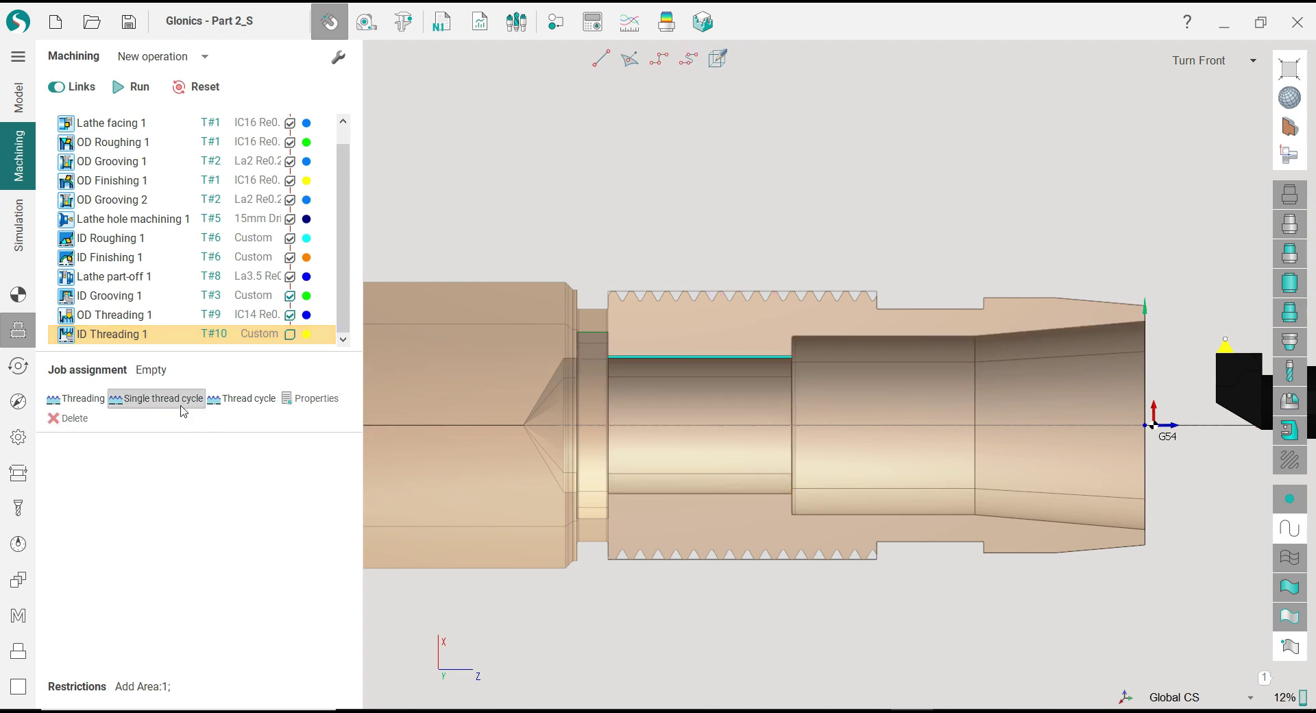
click(254, 404)
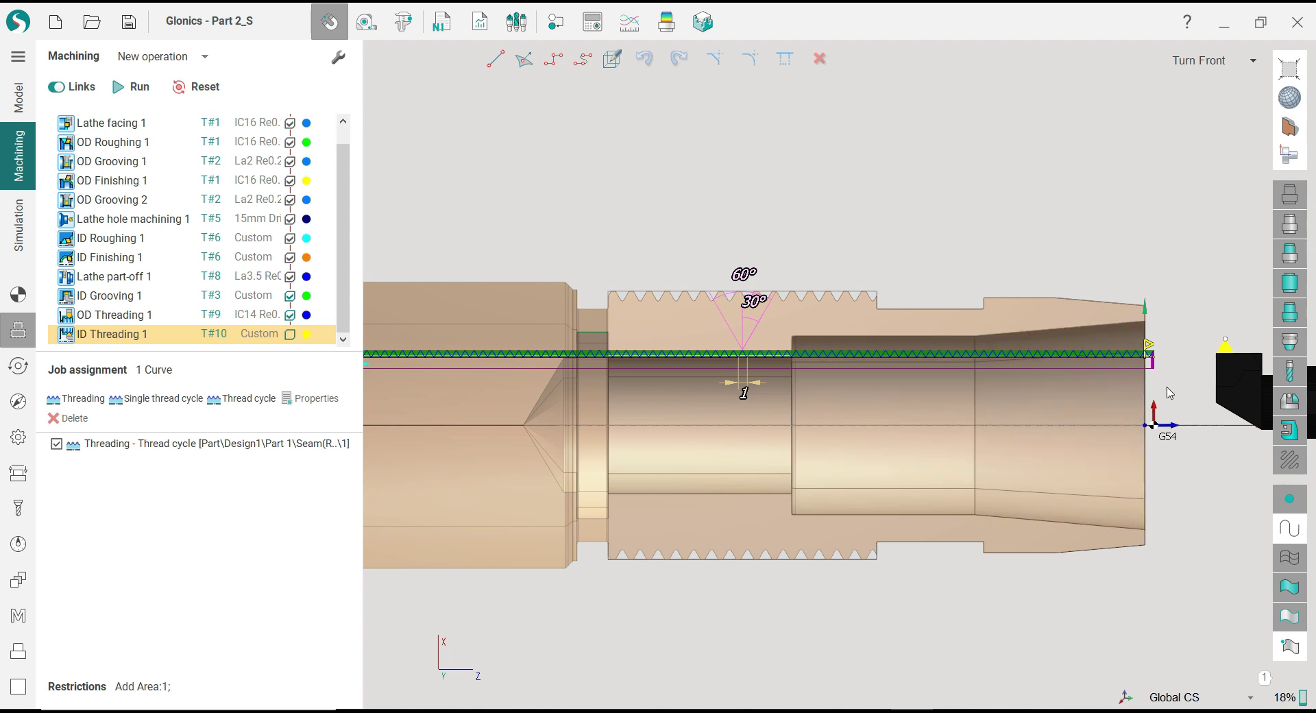
Step: Limit the internal thread cycle to the small bore, starting at the bore step and ending in the internal groove
scroll(1171, 392, down, 1)
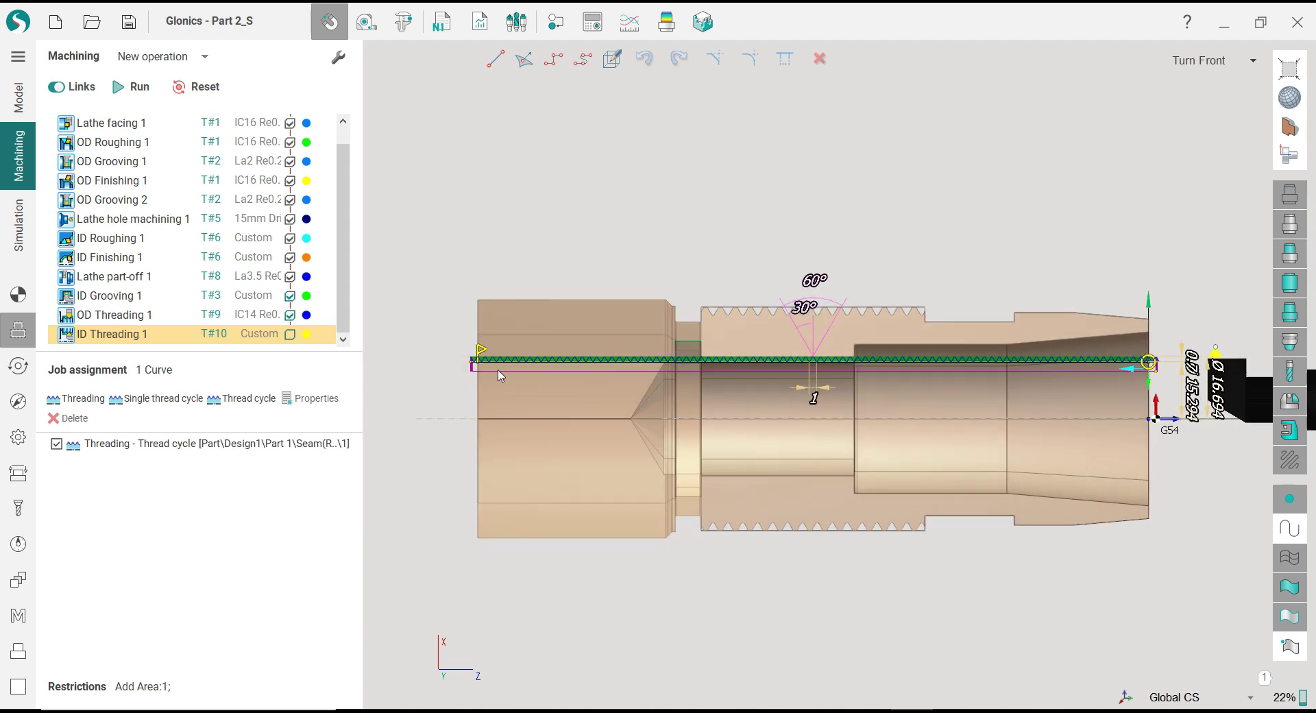
scroll(1167, 408, up, 2)
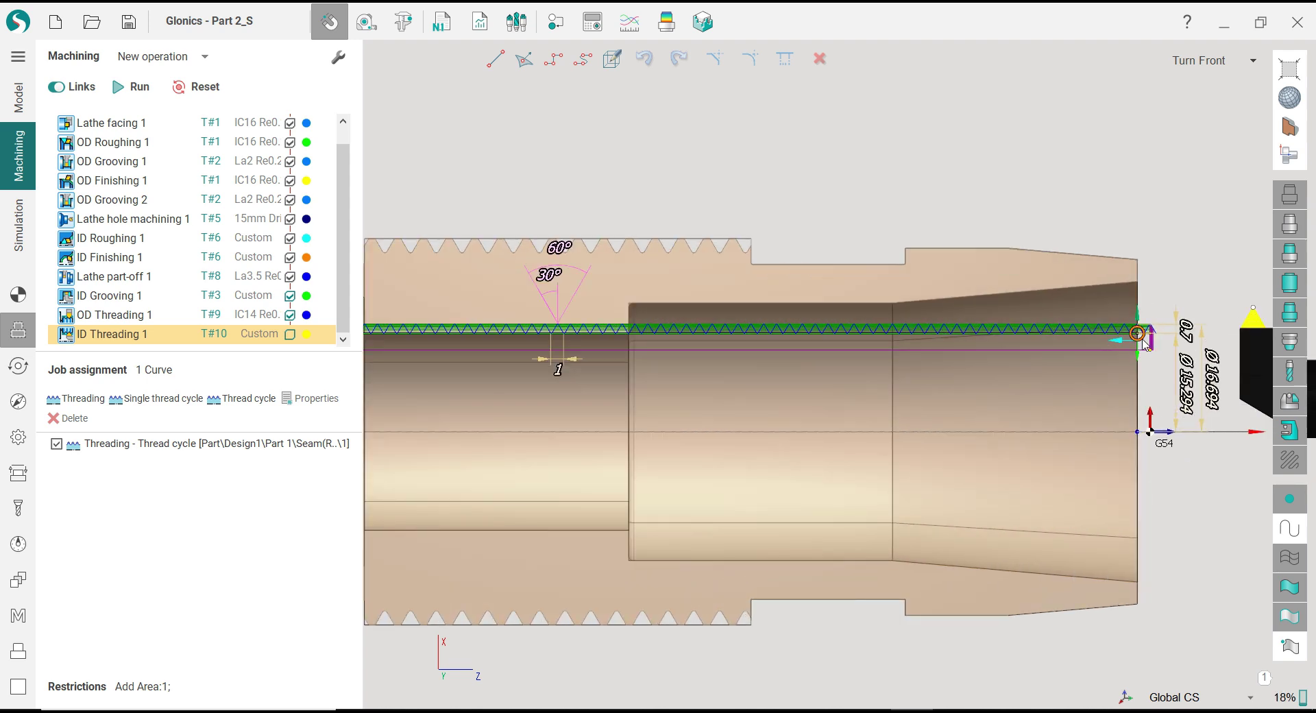
drag(1138, 333, 579, 343)
scroll(661, 336, up, 3)
scroll(879, 342, down, 5)
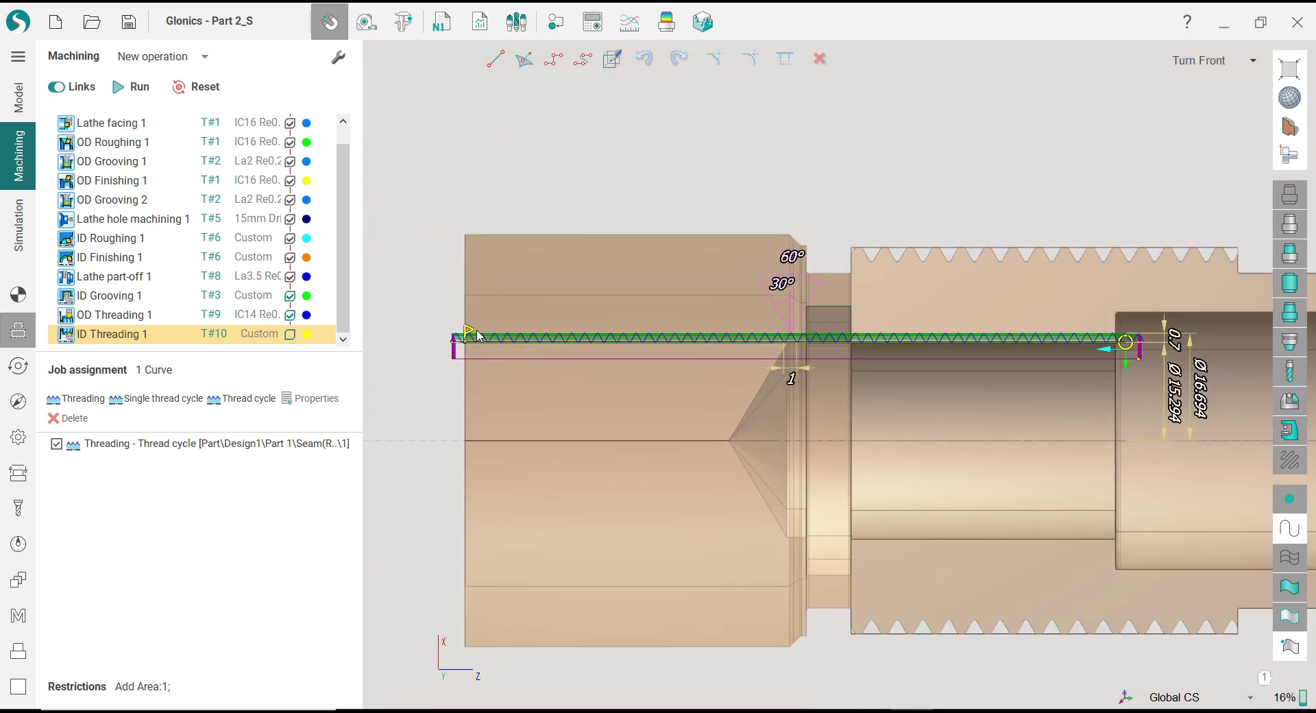
drag(469, 333, 822, 334)
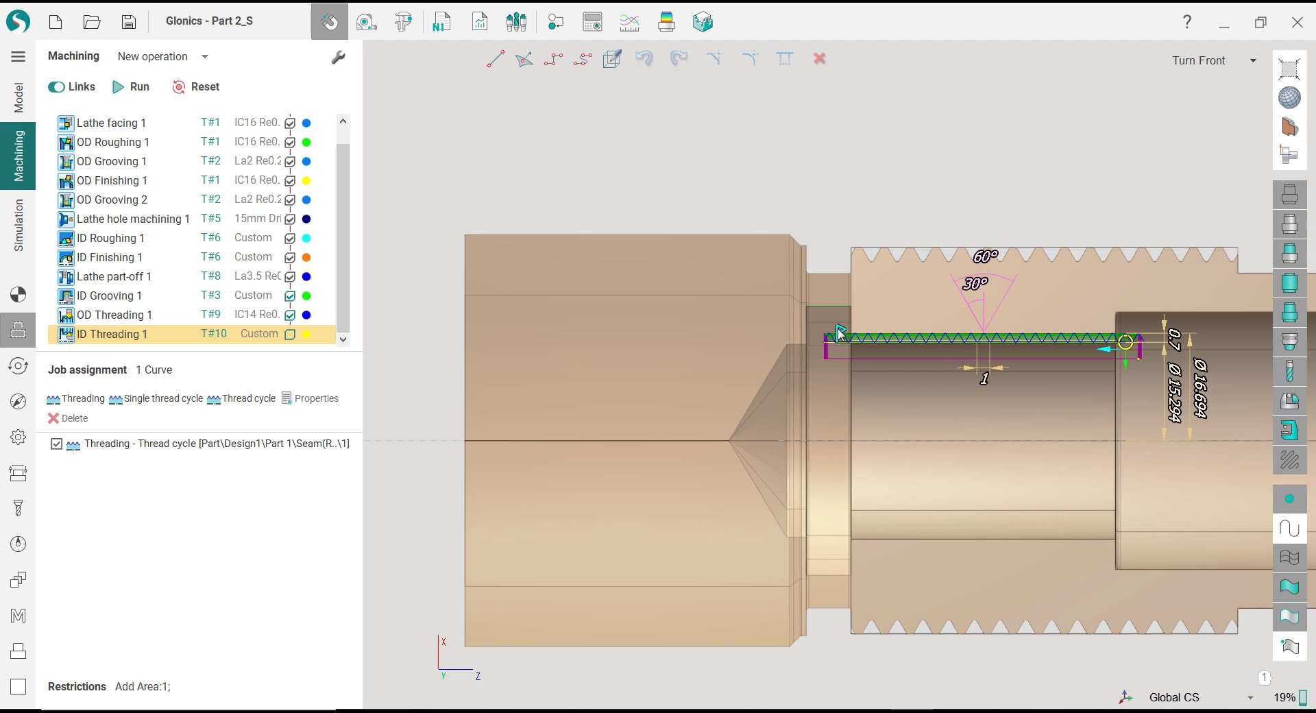
Step: Shift the end point of the internal thread cycle slightly within the internal groove
scroll(827, 335, up, 5)
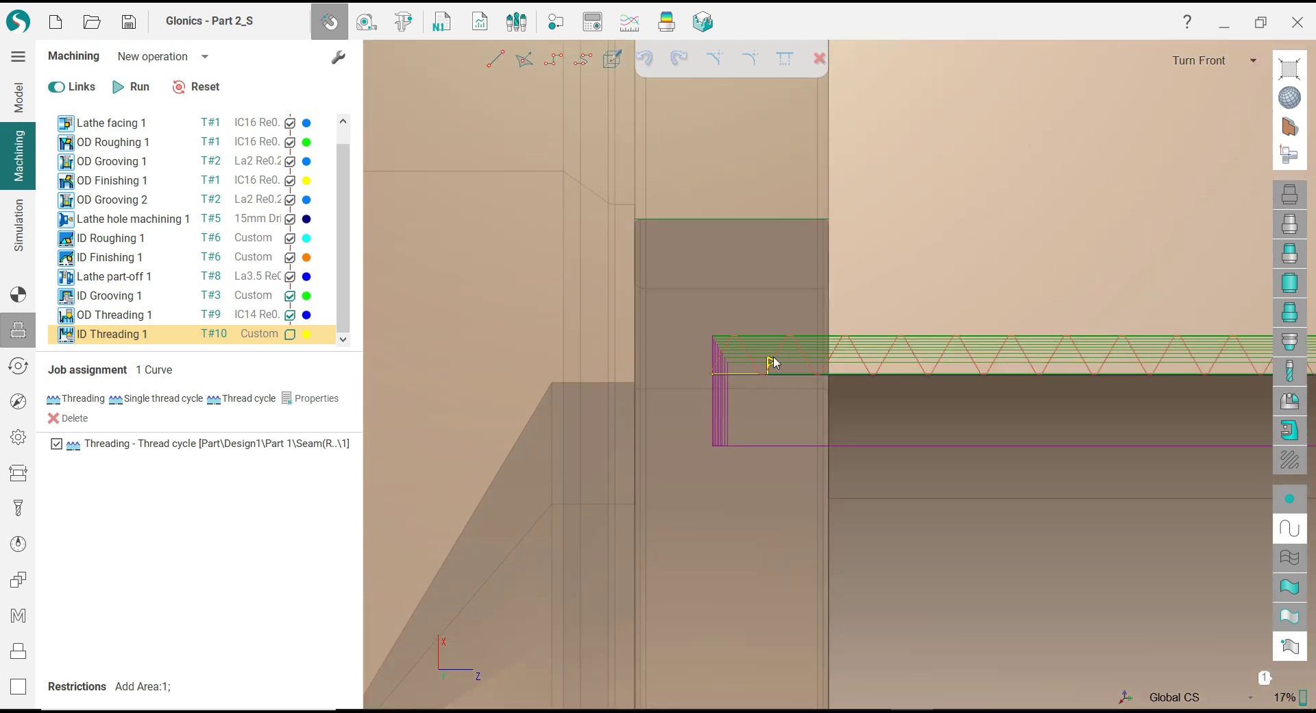
drag(773, 367, 789, 366)
scroll(738, 381, down, 5)
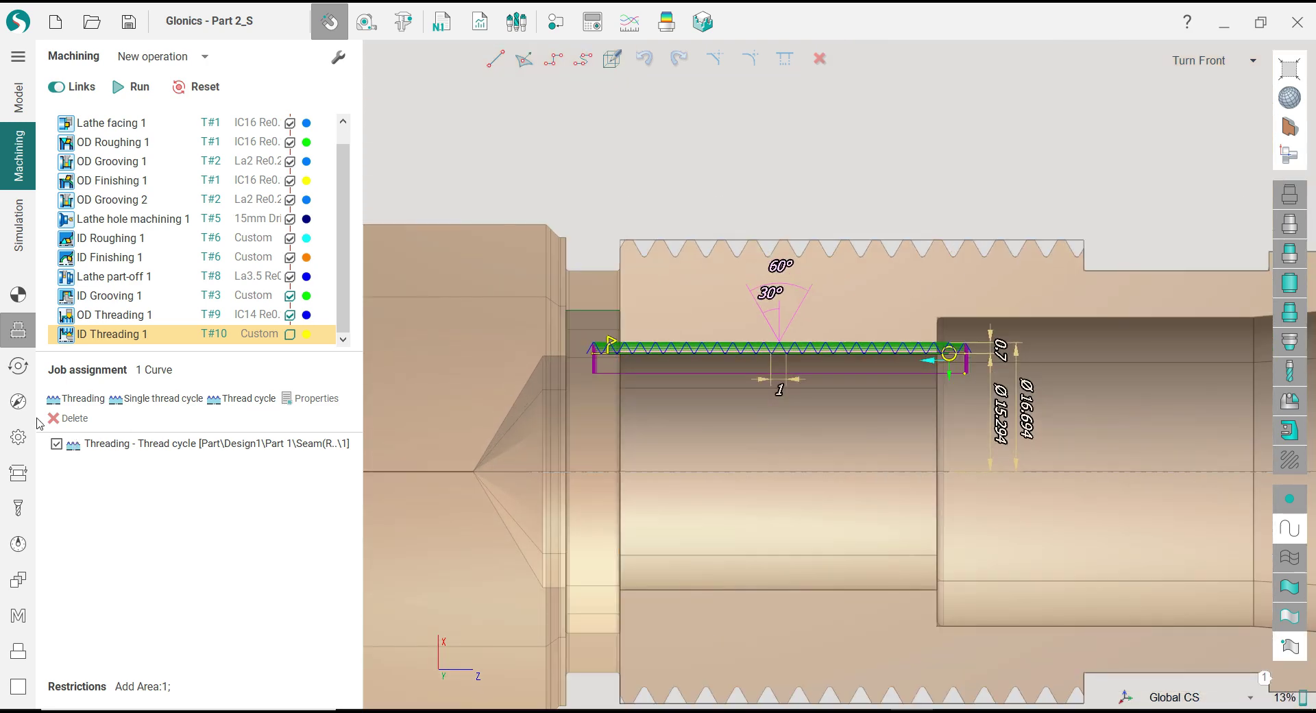
Step: Compare the M18x1.5-6g and M18x2-6g ISO metric library threads and apply M18x2.5-6g to the ID Threading 1 cycle
click(19, 366)
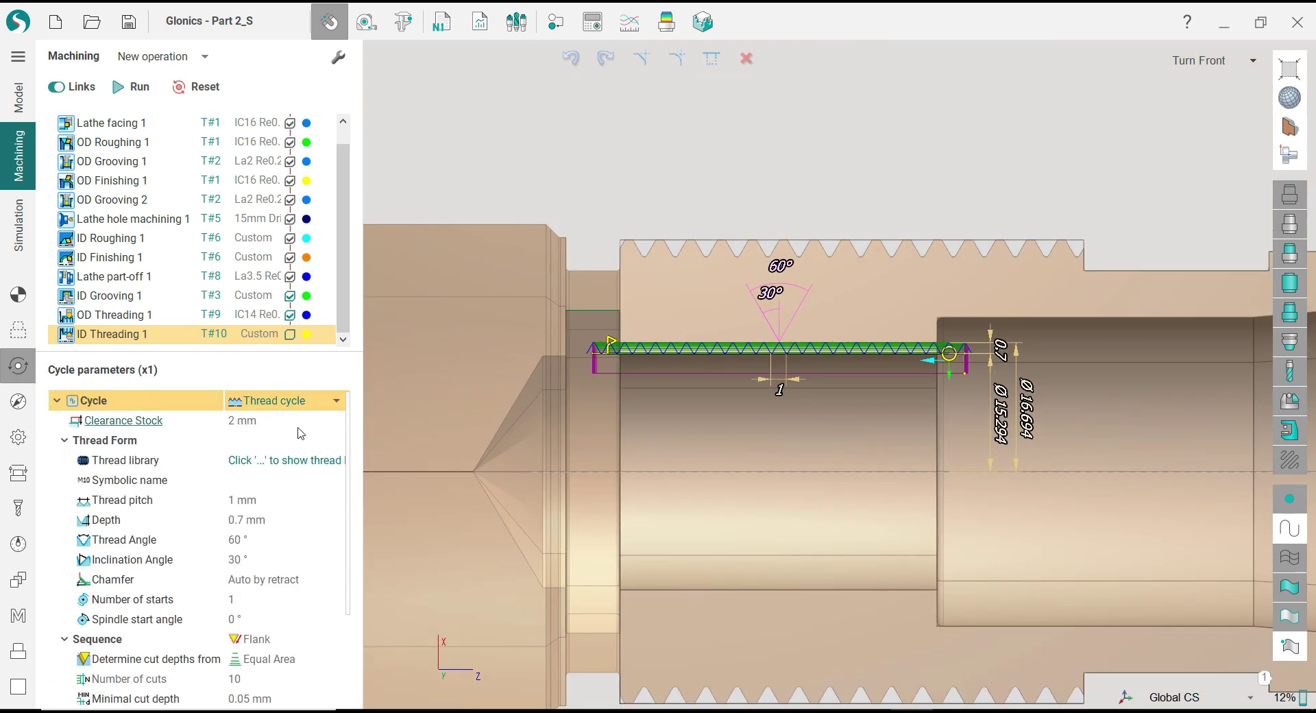
click(334, 468)
click(336, 461)
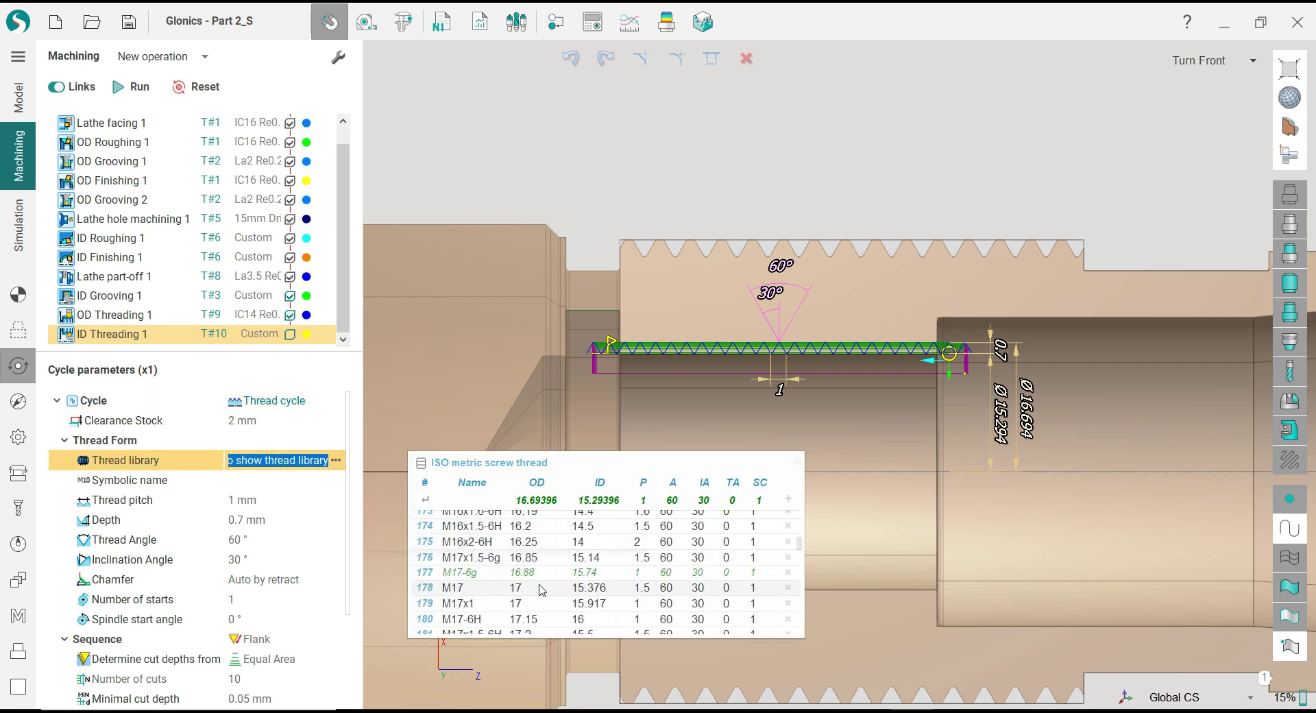
scroll(541, 588, down, 1)
scroll(541, 588, down, 1)
scroll(542, 590, down, 1)
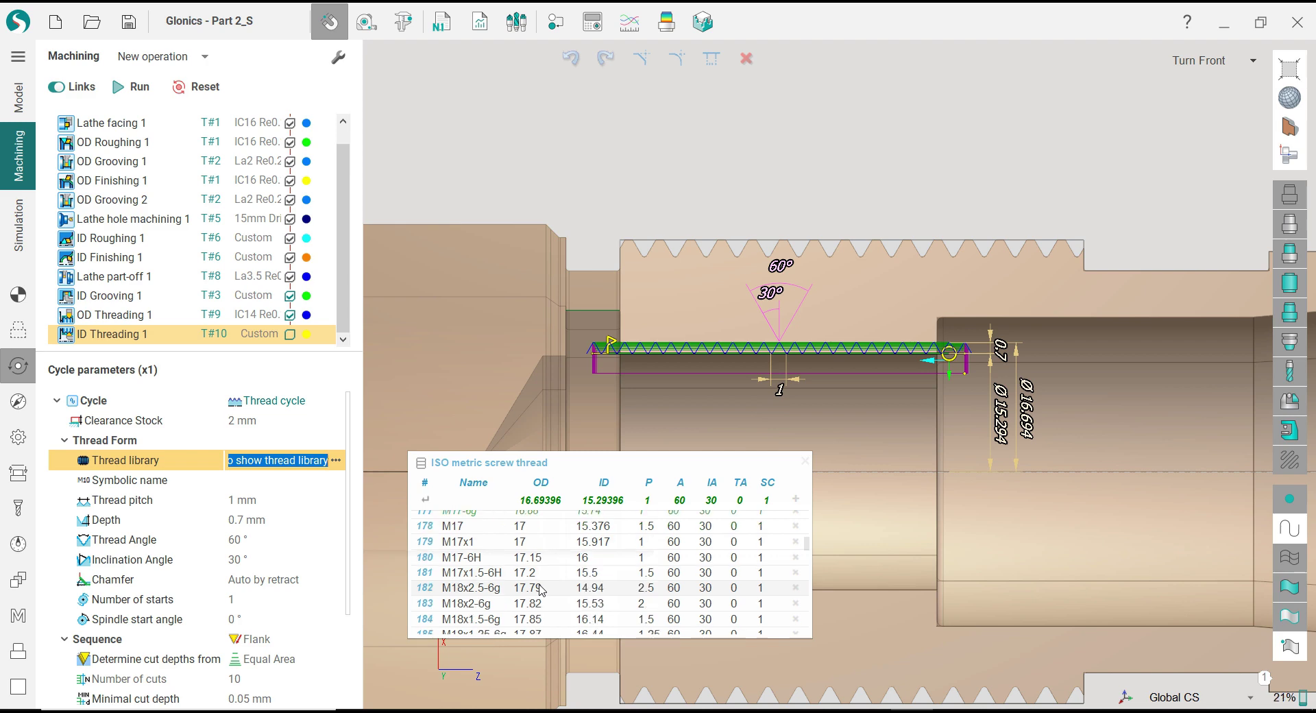
double_click(495, 619)
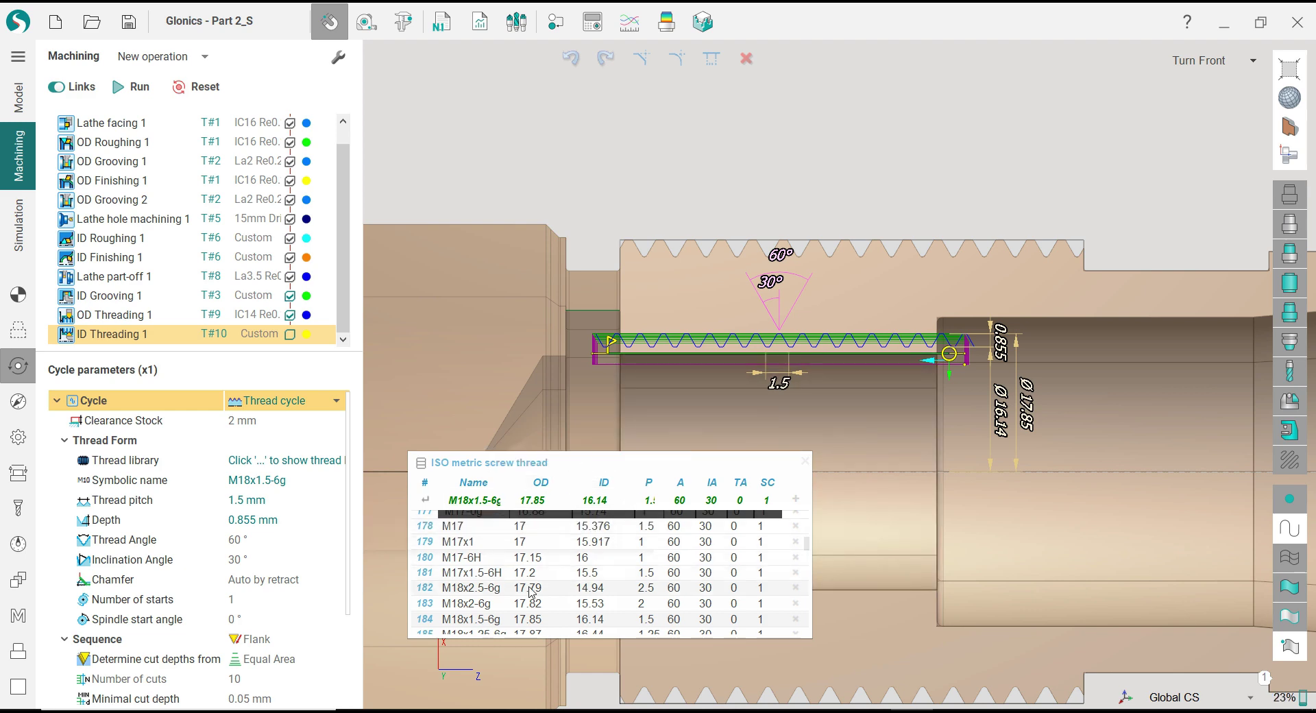
double_click(491, 591)
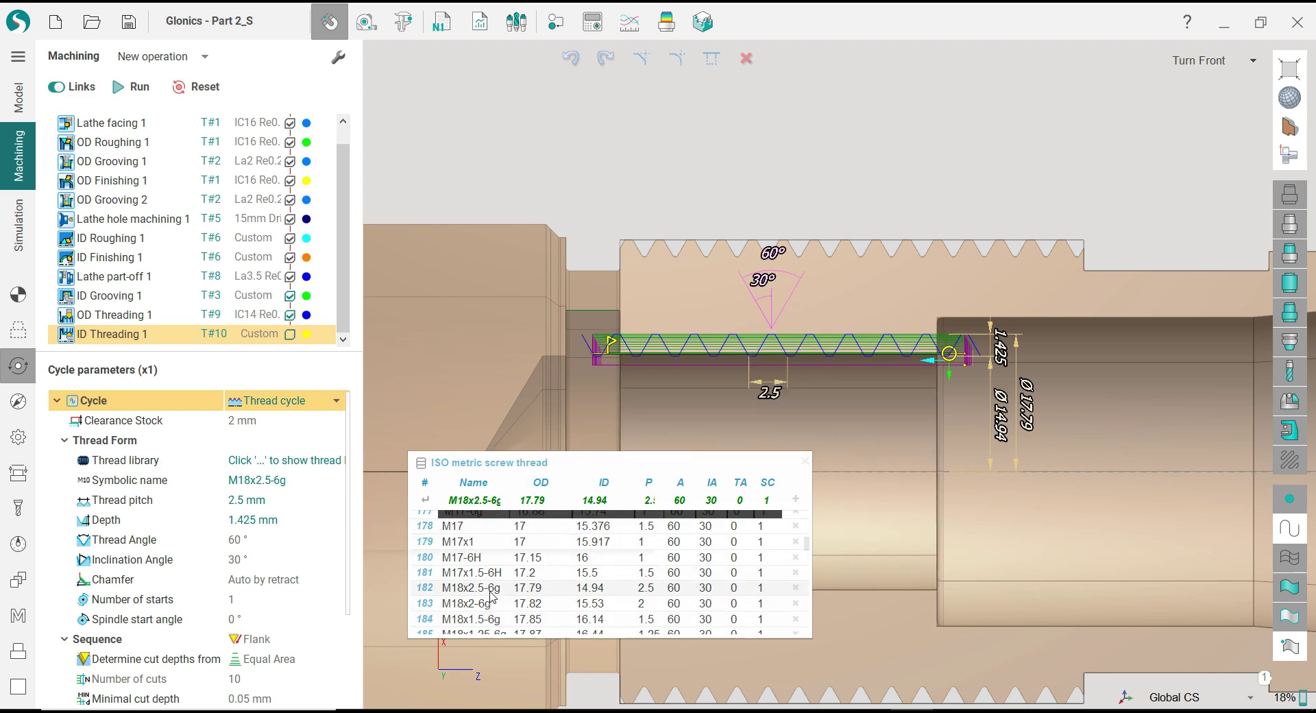
double_click(492, 603)
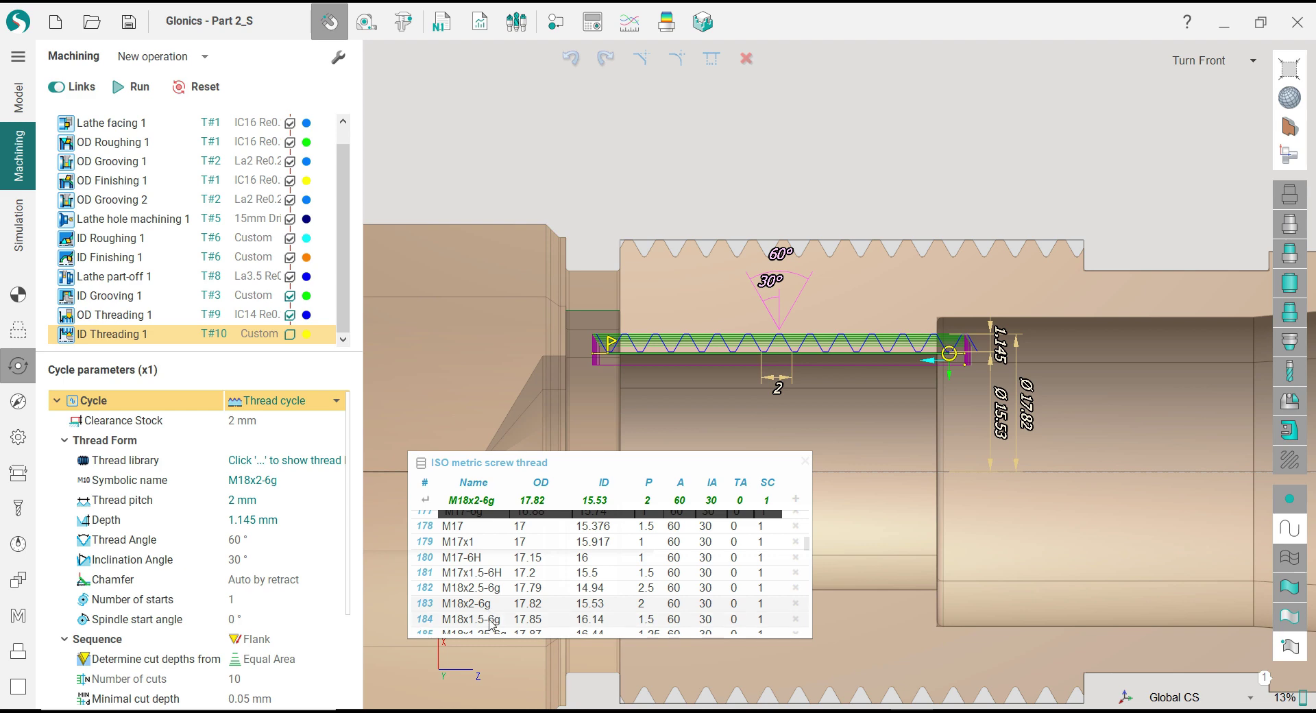
double_click(490, 621)
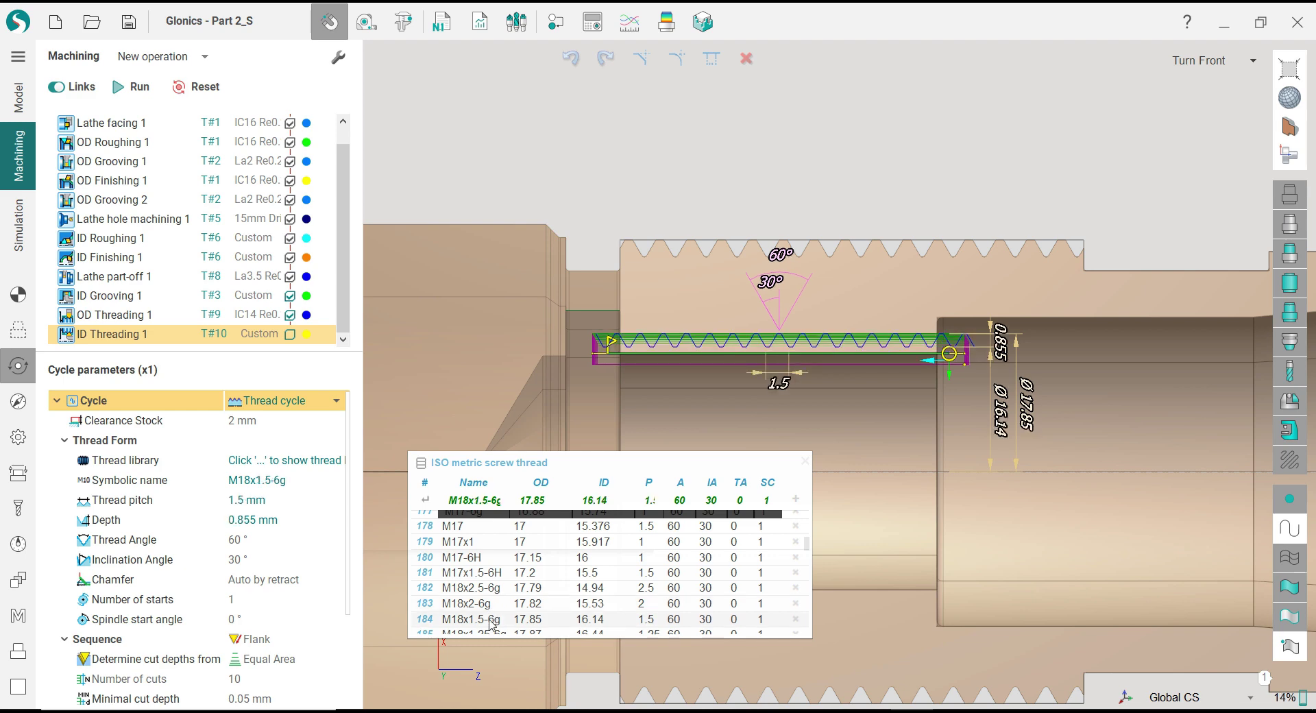
double_click(490, 609)
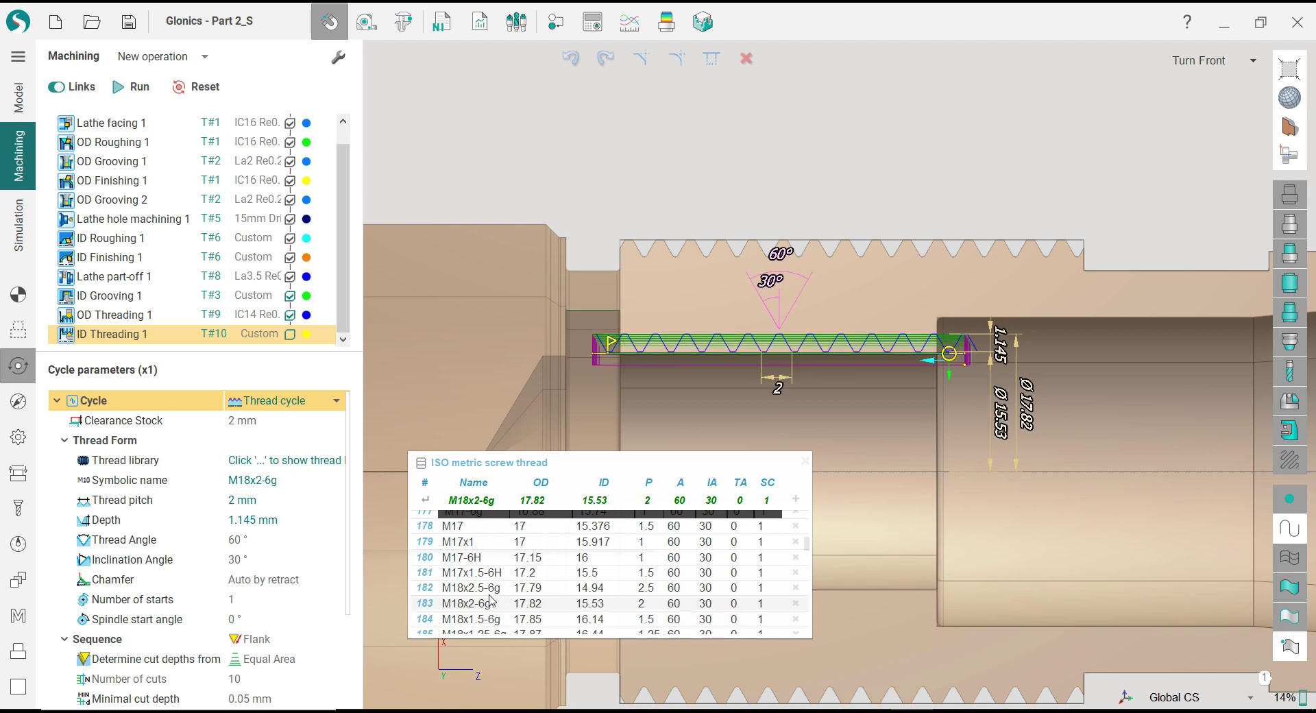
double_click(490, 589)
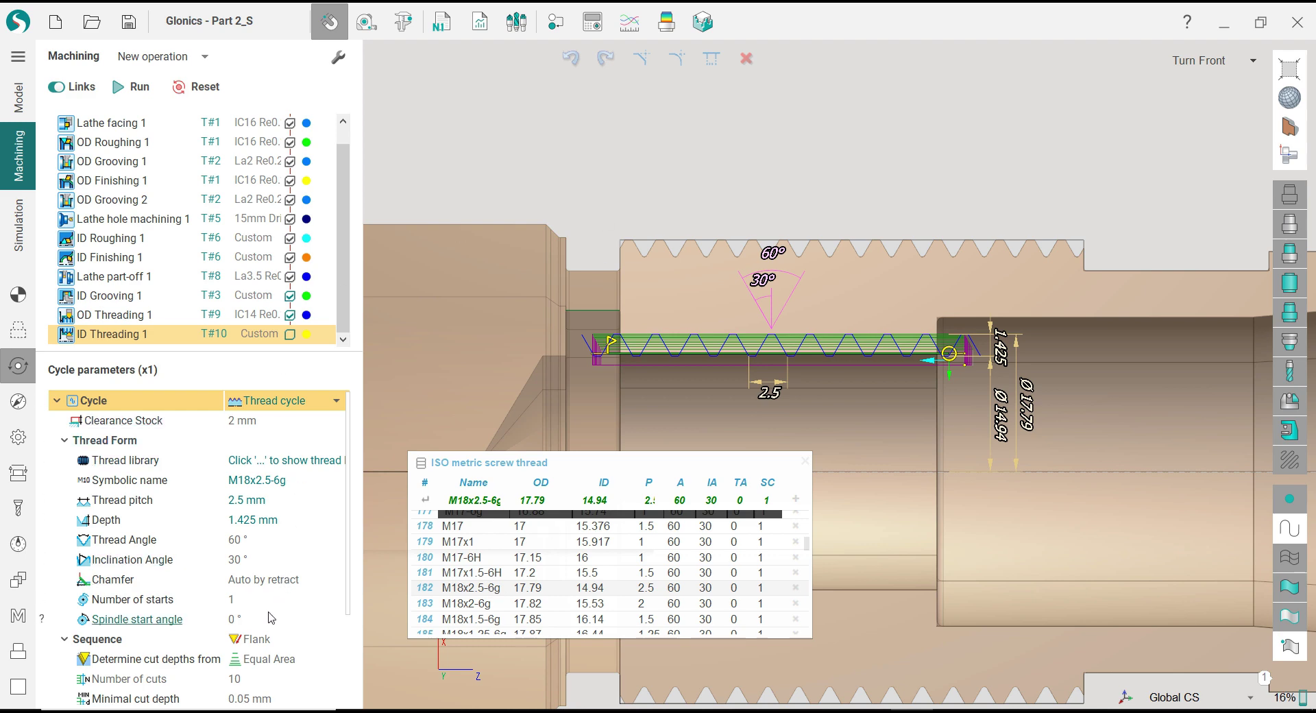
Step: Determine the internal thread's cut depths by Equal Depth and set the number of cuts to 5
click(272, 659)
click(272, 659)
click(274, 699)
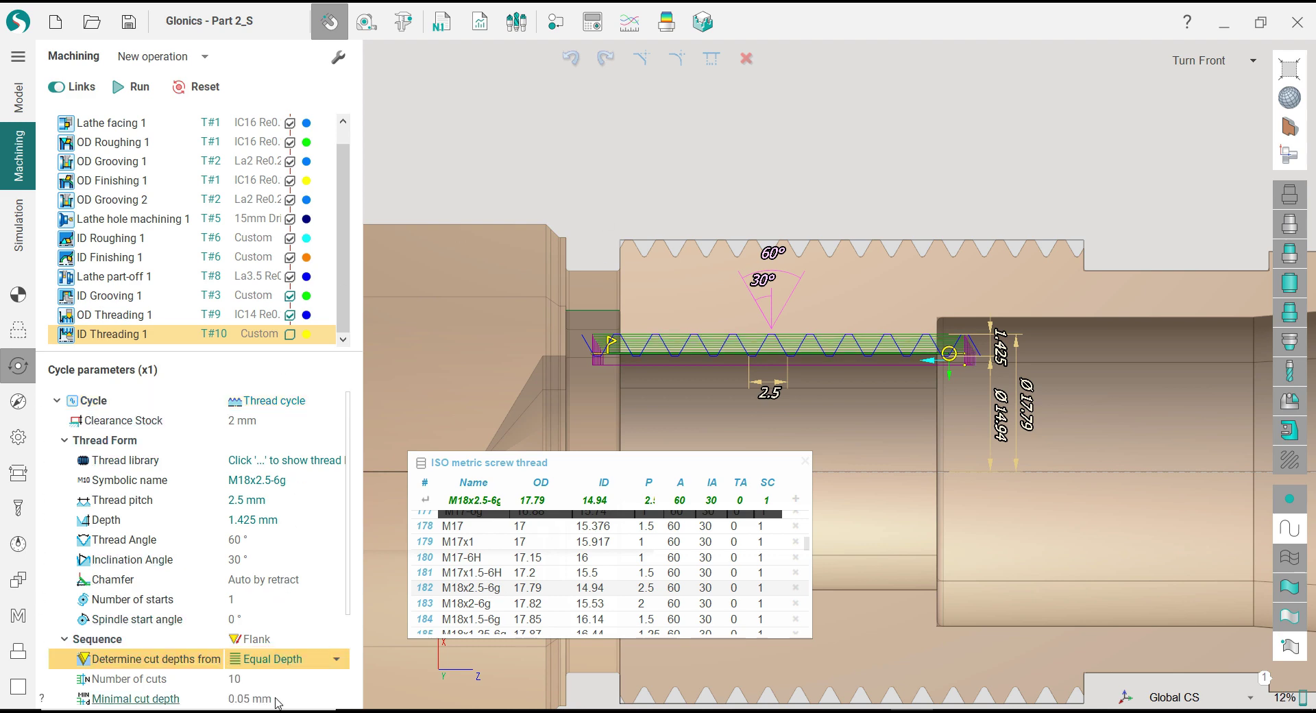
click(261, 680)
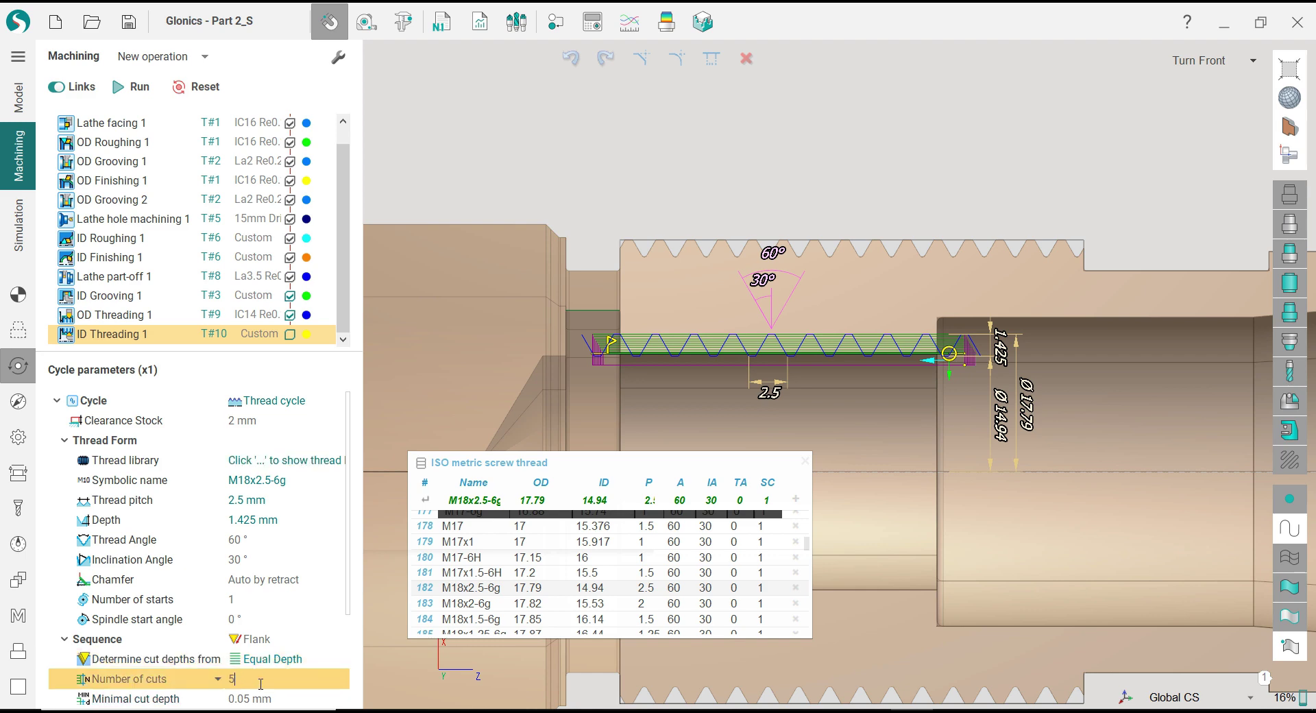
key(Return)
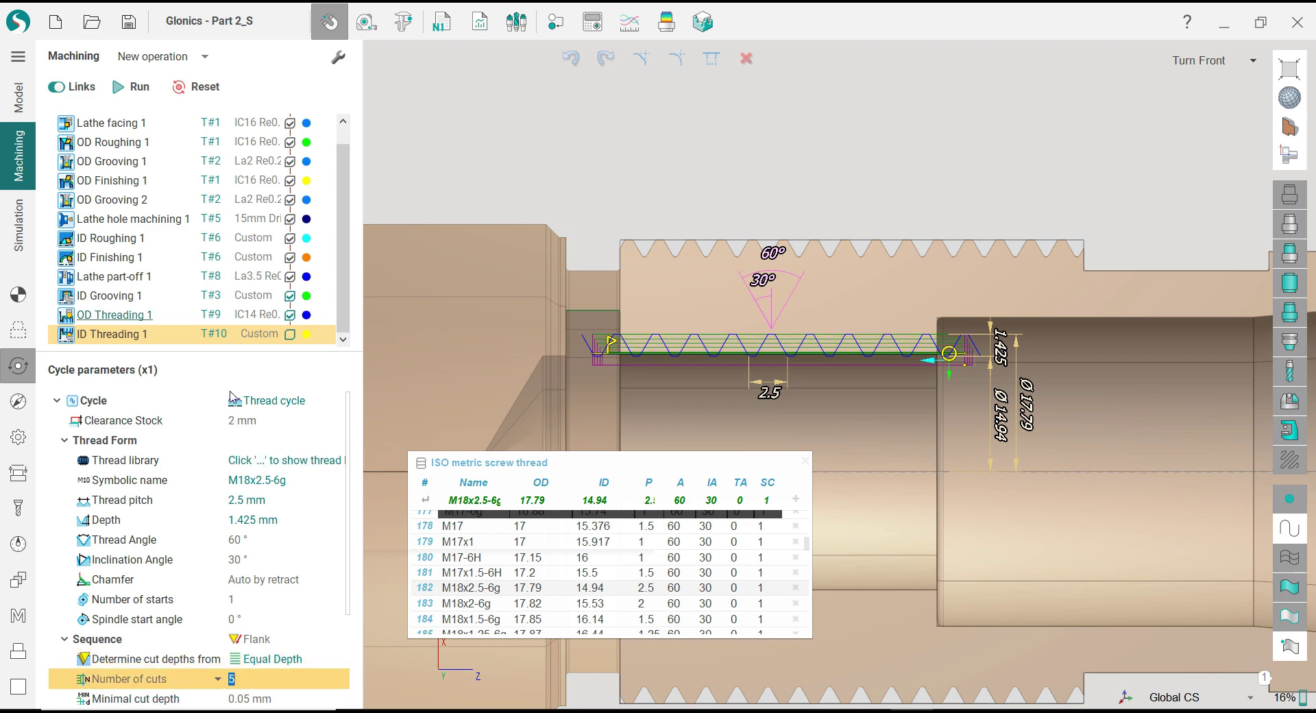
Step: Set ID Threading 1's approach and return both to X6.5;Z10 and calculate the toolpath
click(18, 404)
click(18, 473)
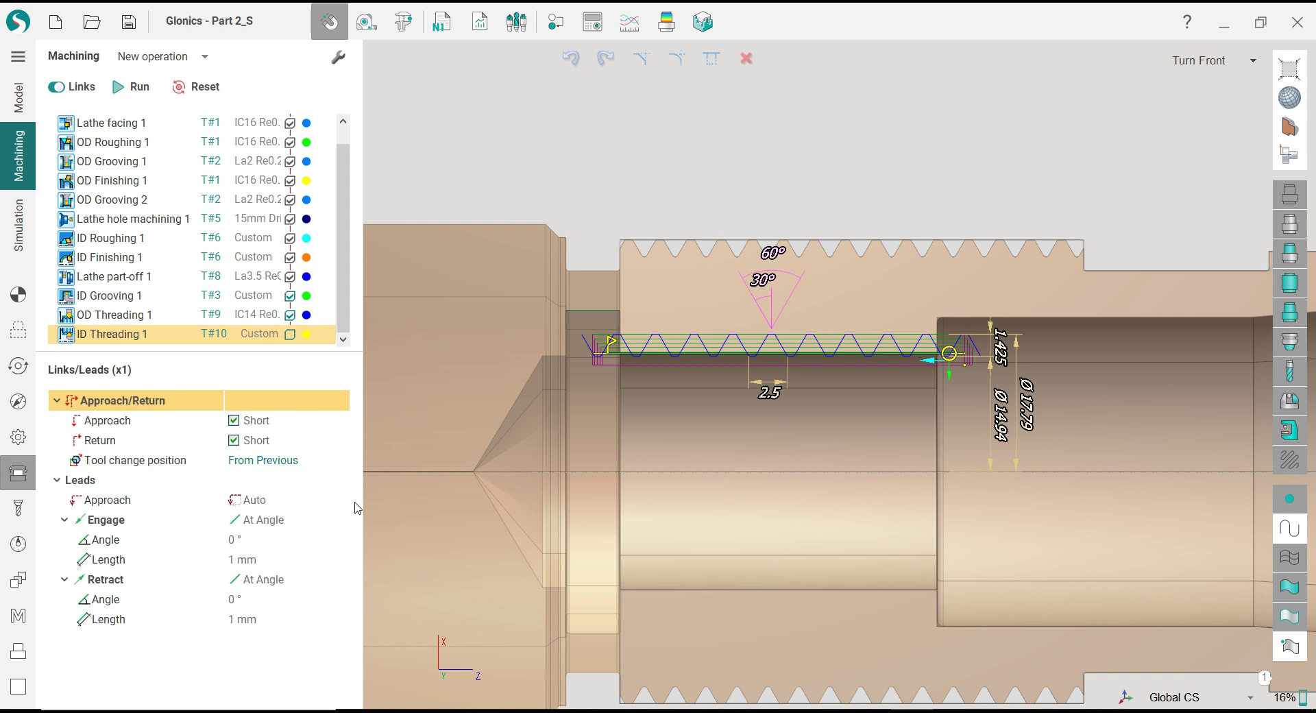
click(278, 422)
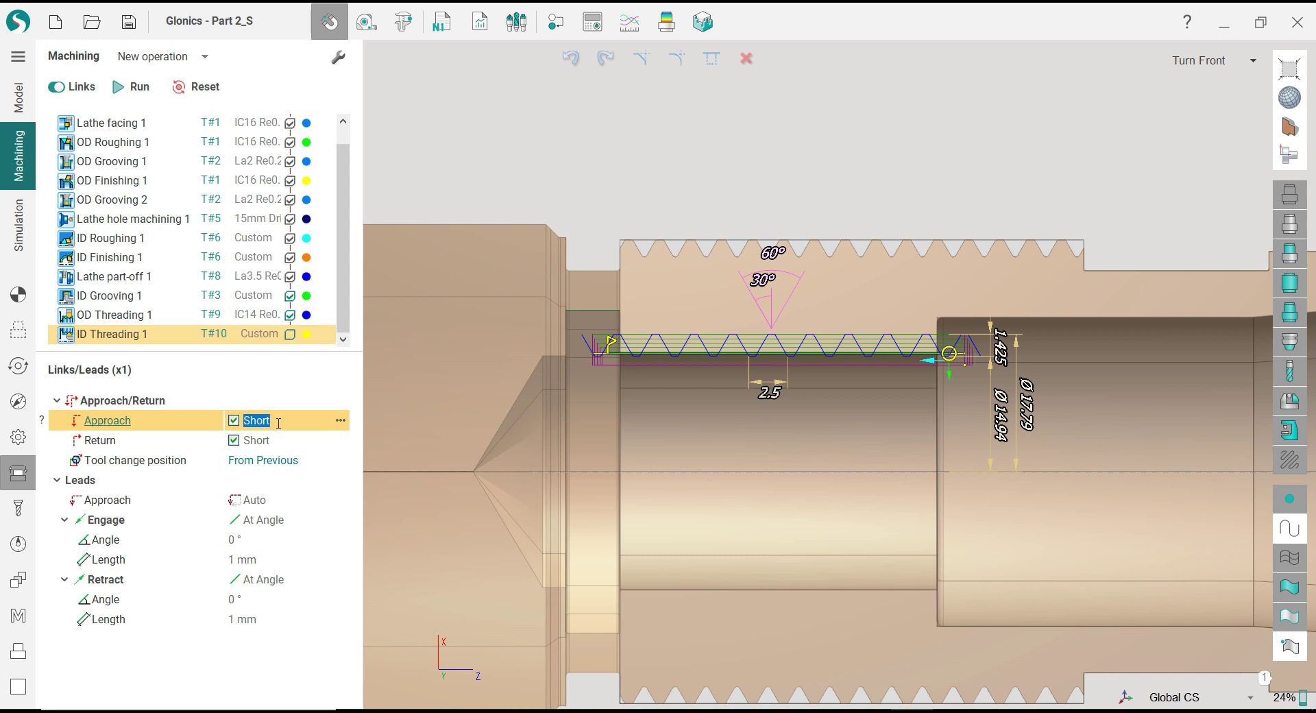
text(X6.5;Z10)
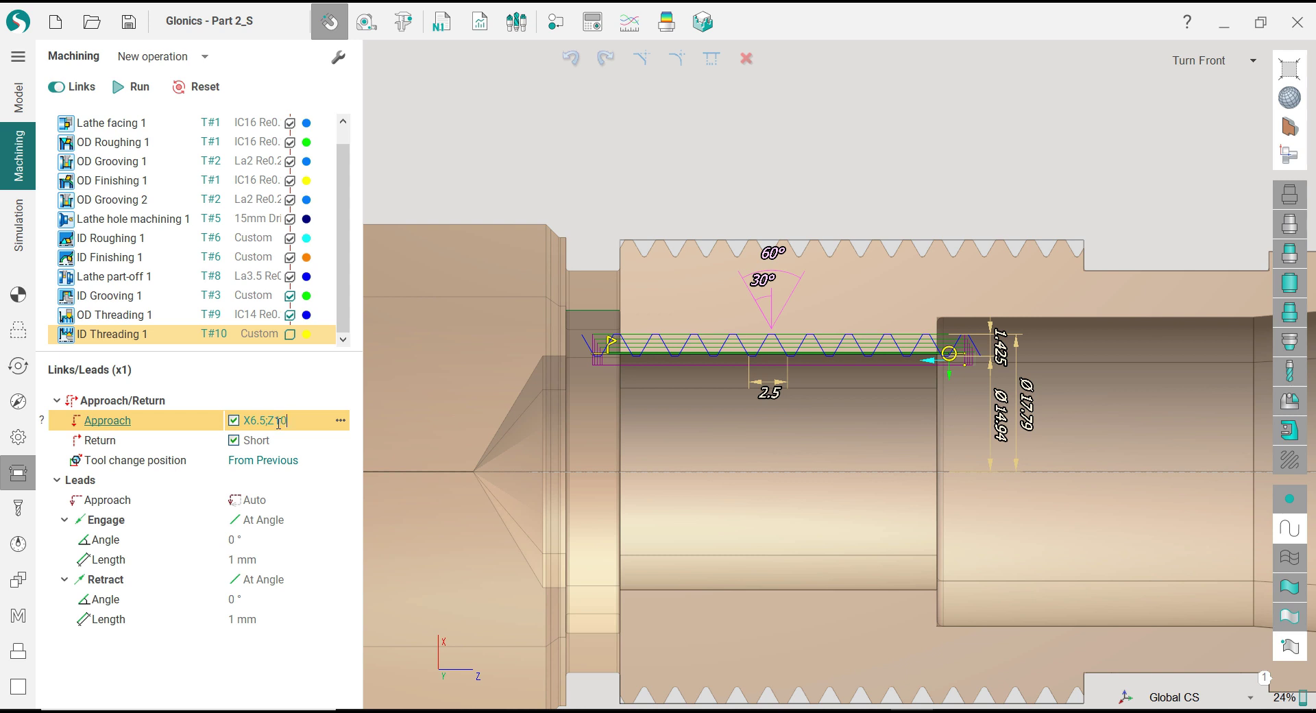
click(310, 440)
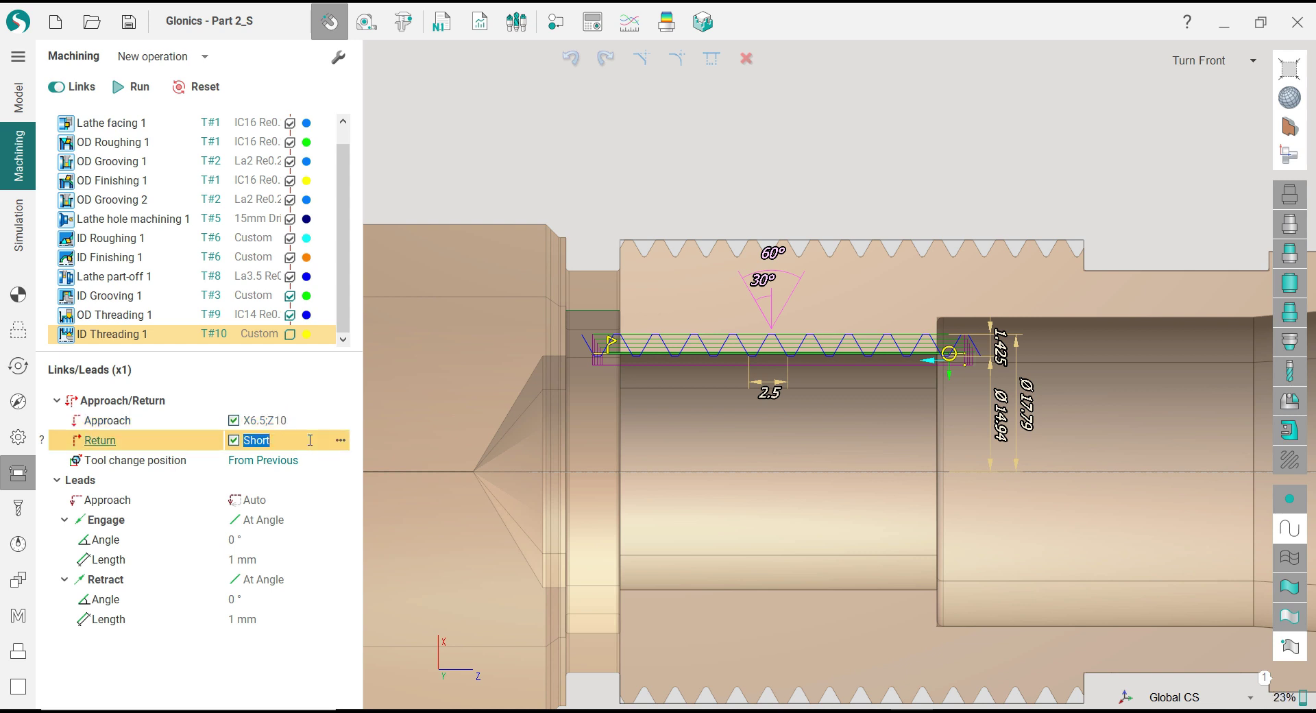
text(X6.5;Z10)
key(Return)
click(134, 86)
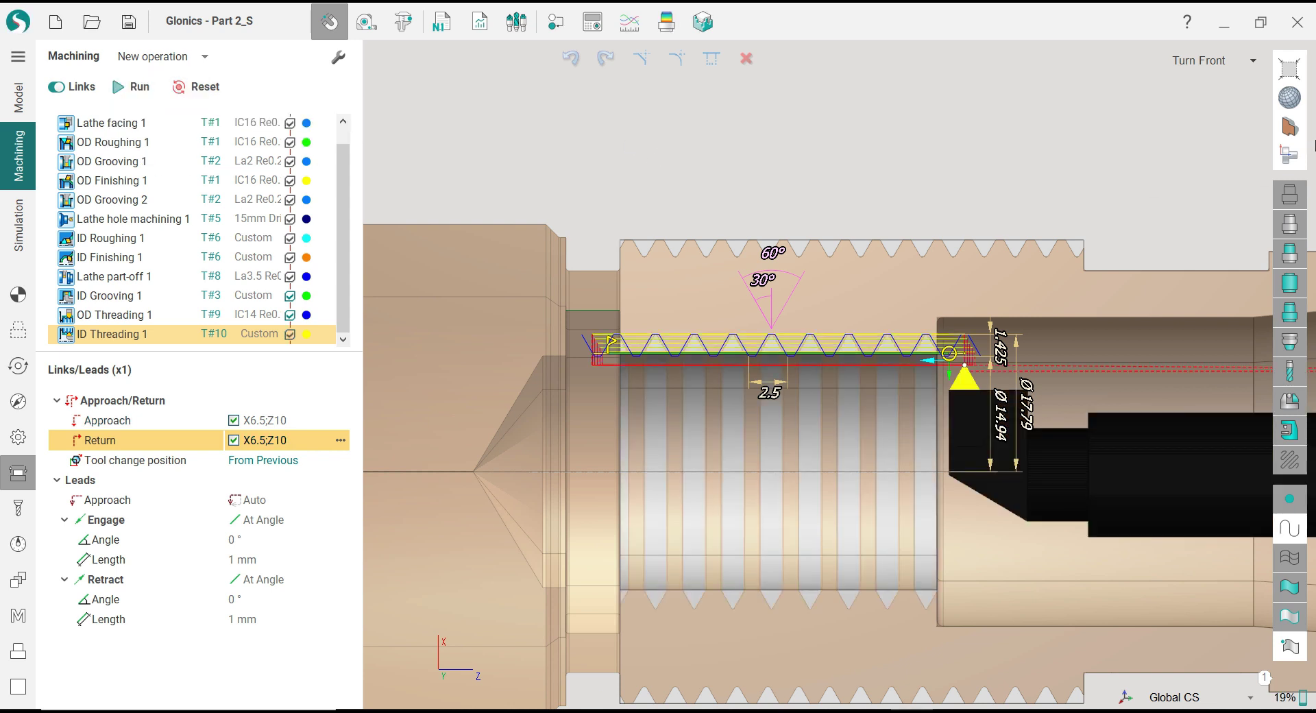
Step: Switch the part between sectioned and full display and examine the internal thread toolpath against the part's geometry
click(1289, 200)
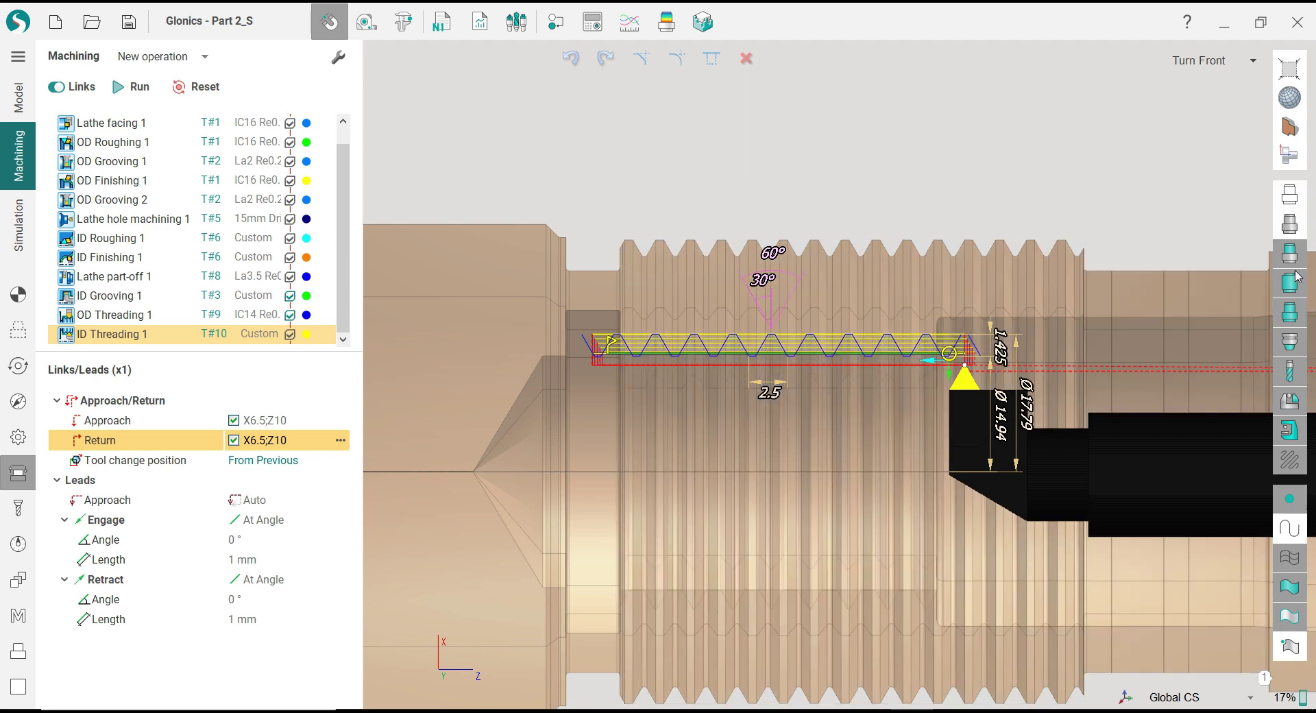
scroll(700, 203, down, 3)
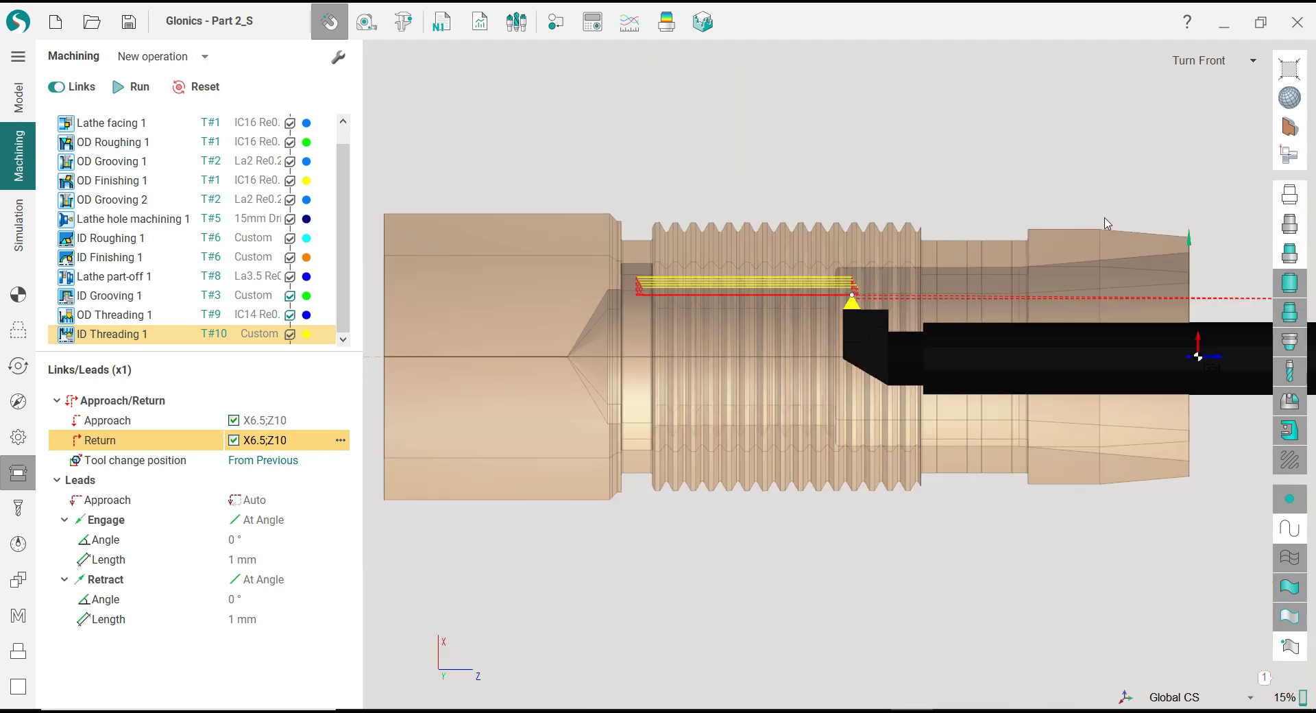
click(1289, 291)
scroll(940, 187, up, 1)
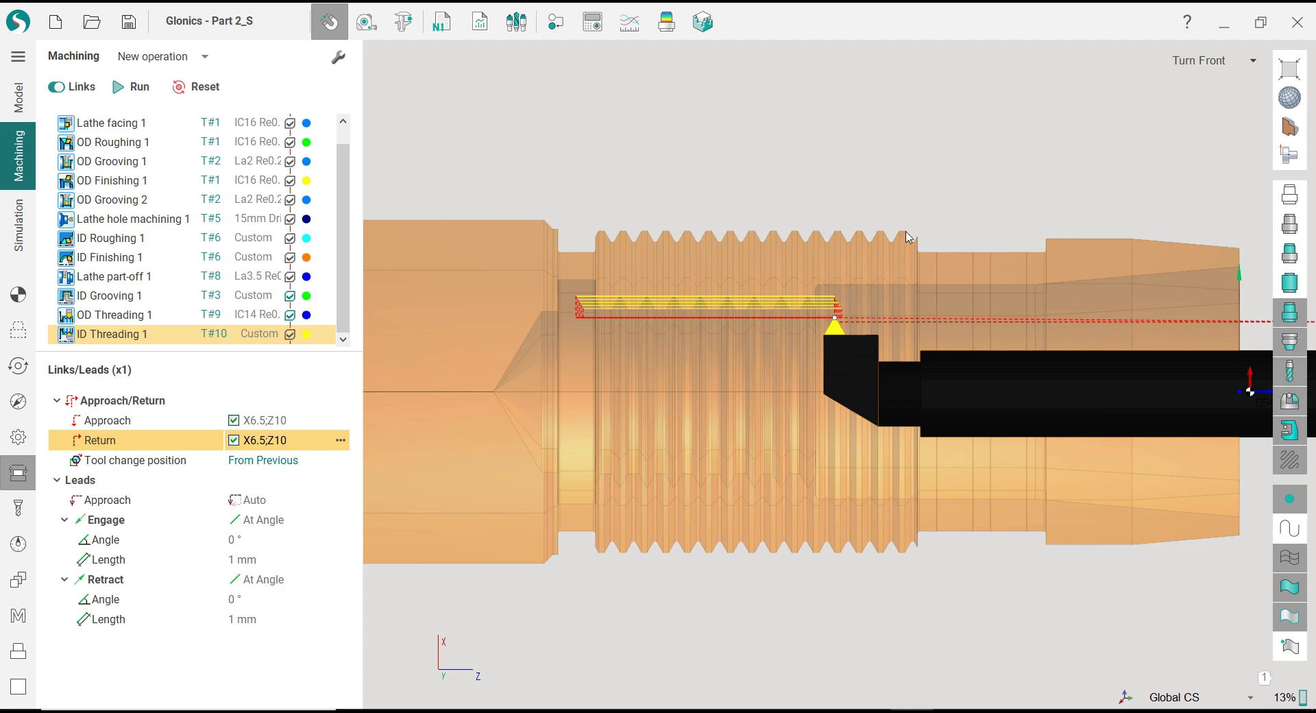
scroll(678, 329, up, 3)
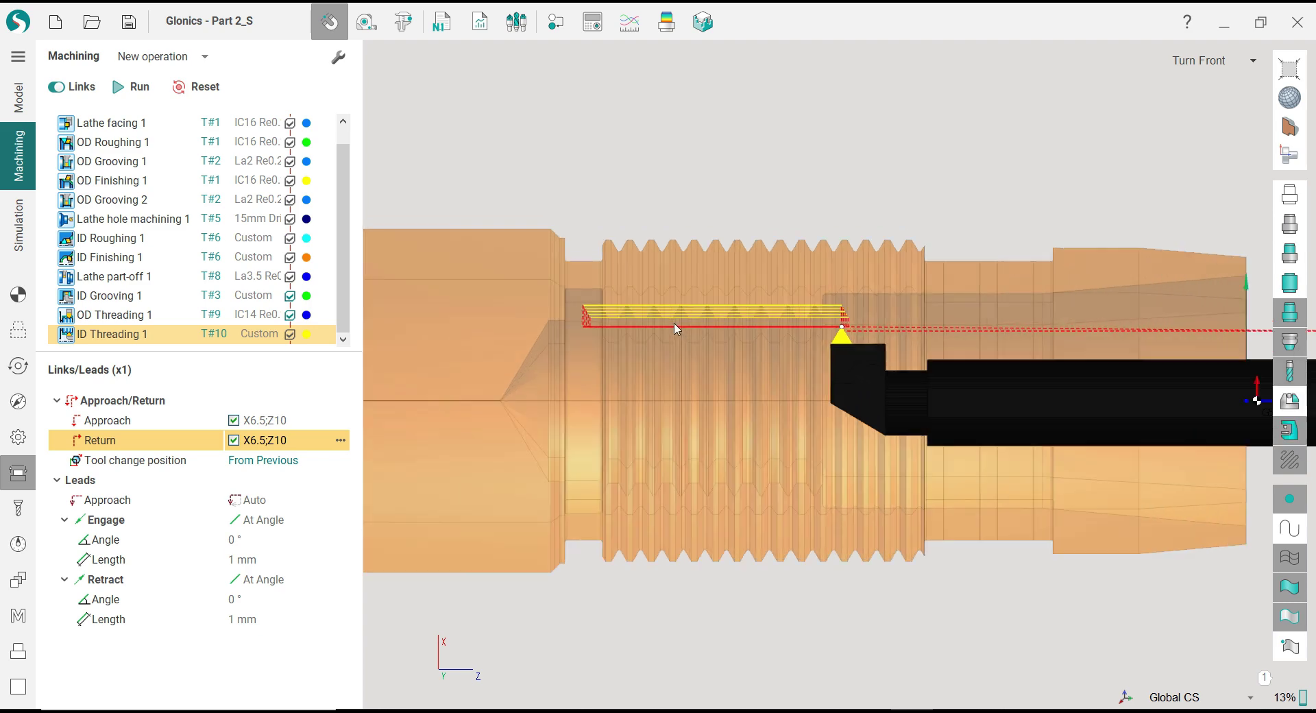
click(1297, 201)
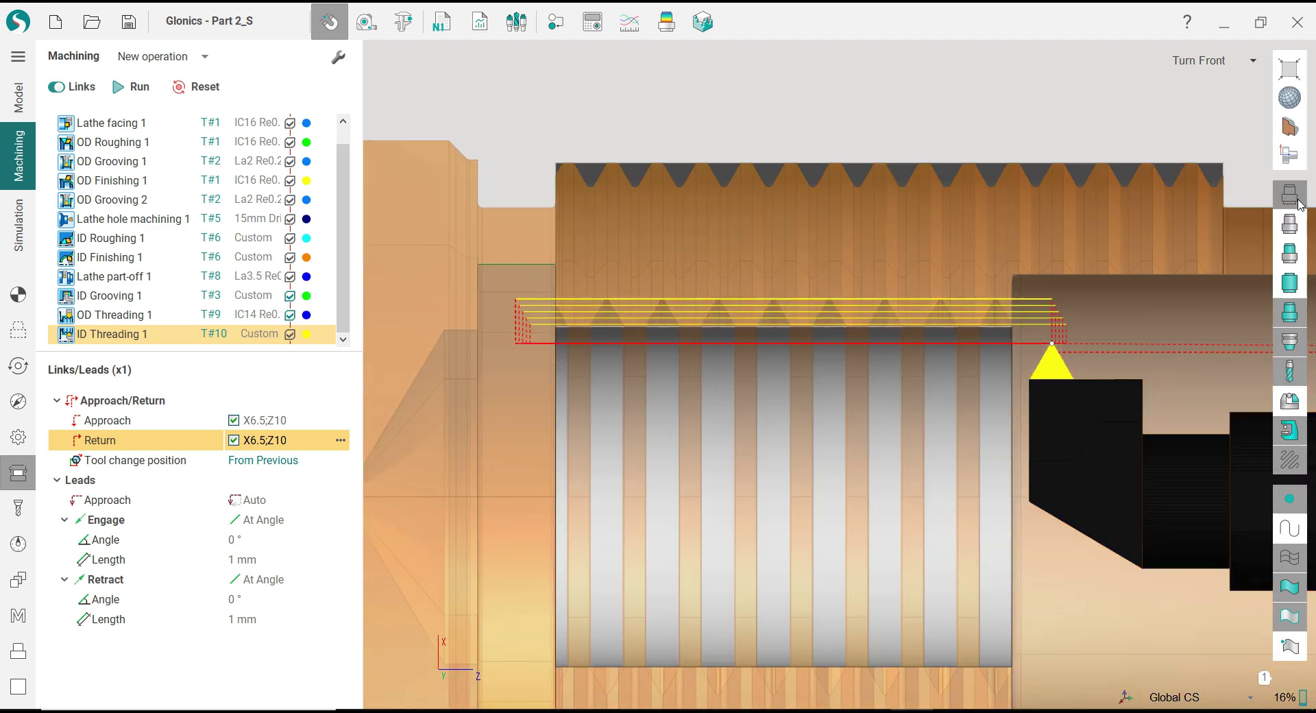
click(1299, 202)
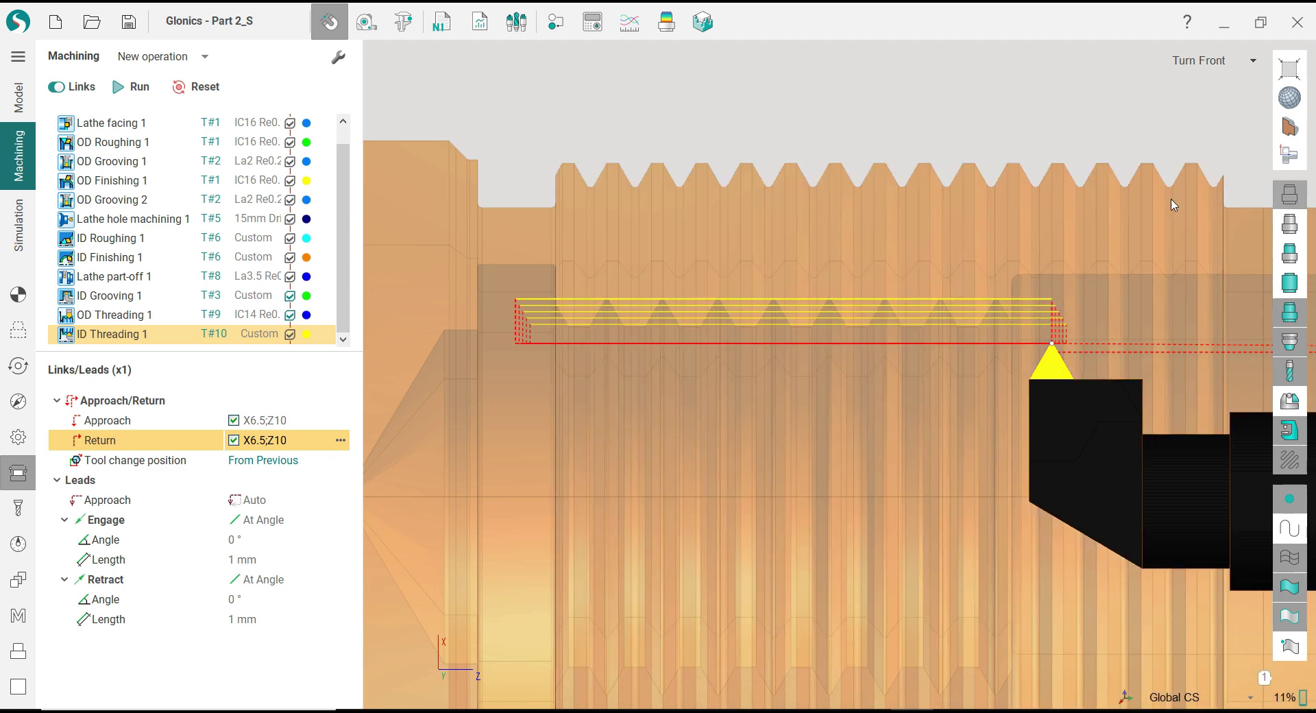
scroll(560, 305, down, 2)
scroll(561, 305, up, 3)
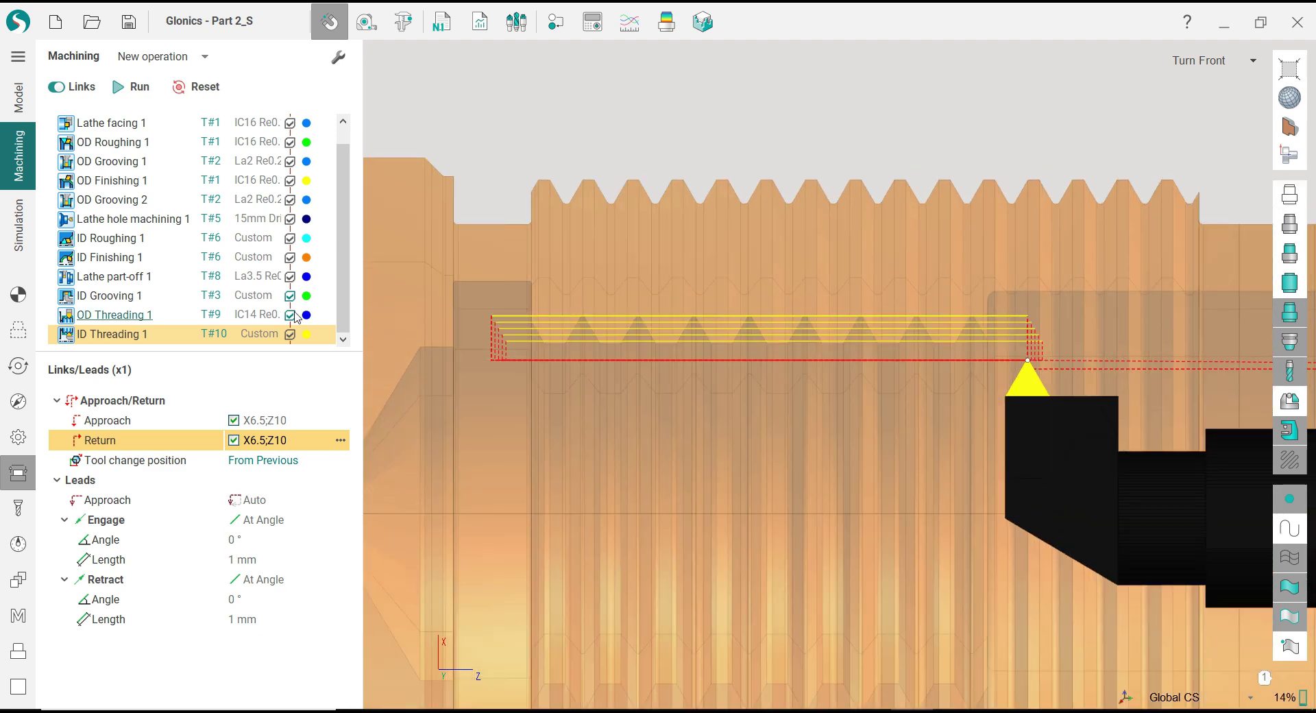
scroll(672, 335, up, 2)
middle_drag(605, 338, 623, 310)
scroll(622, 311, up, 1)
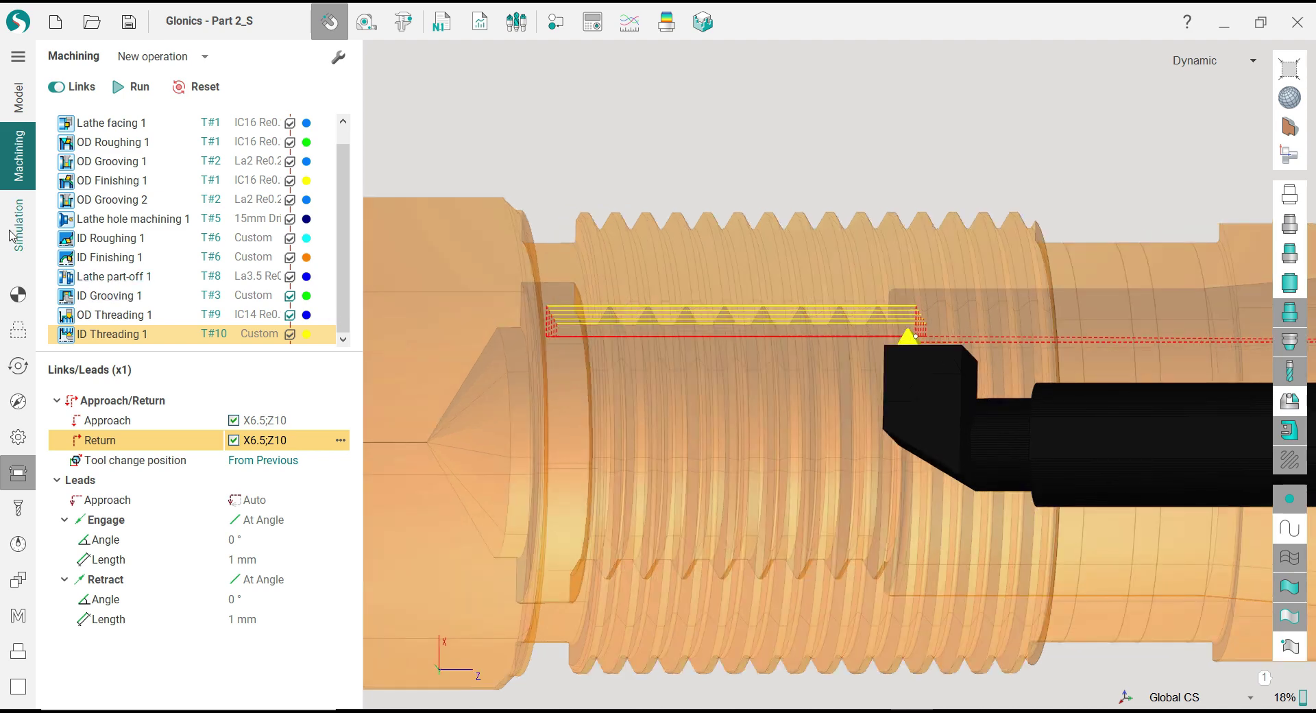
Step: Simulate ID Threading 1 in the front view, slowing playback for the first pass and speeding it up for the rest
click(16, 237)
click(85, 90)
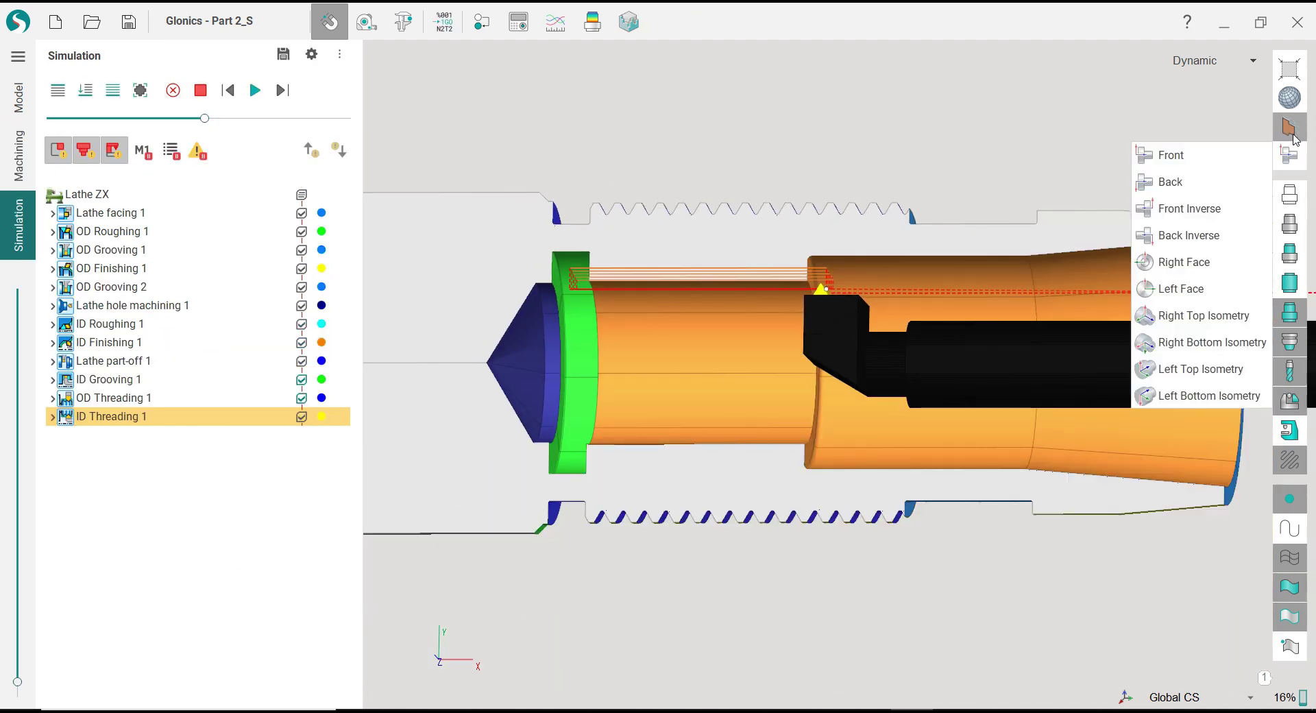
mouse_move(1296, 163)
click(1193, 160)
scroll(569, 348, up, 3)
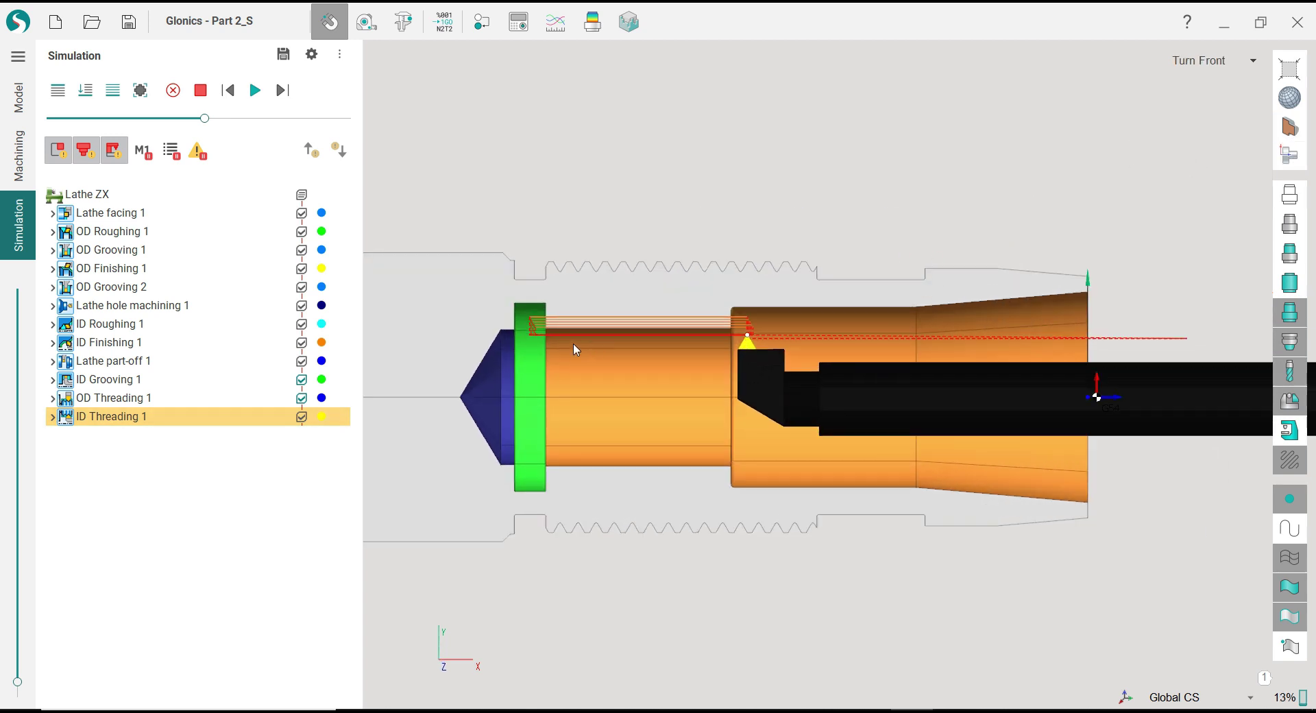
drag(205, 118, 154, 118)
scroll(668, 259, down, 2)
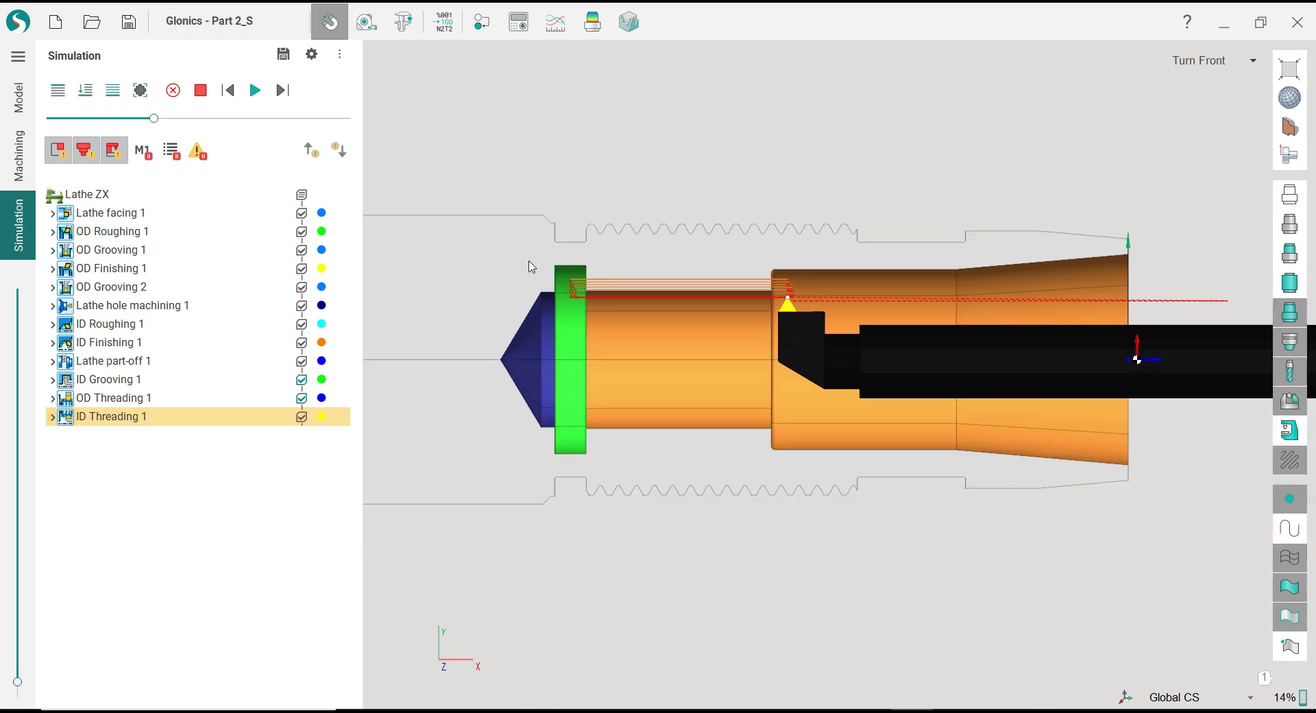
click(255, 90)
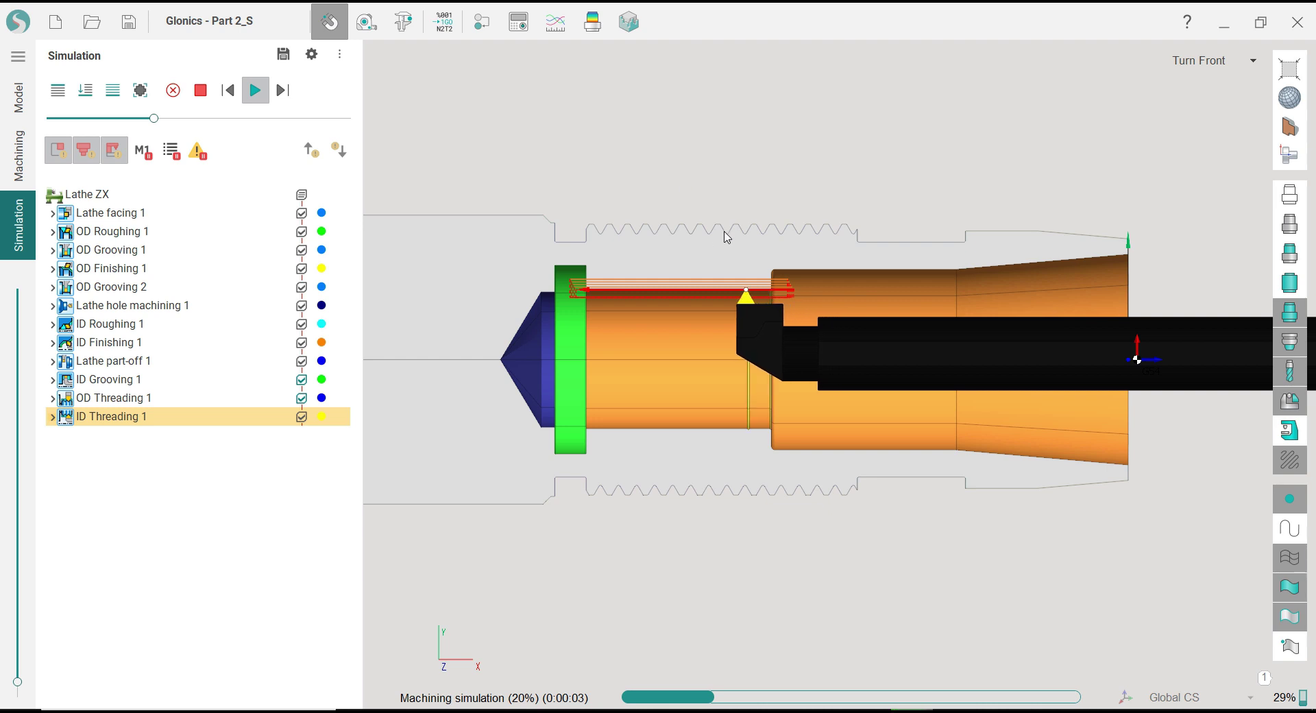
scroll(664, 270, up, 2)
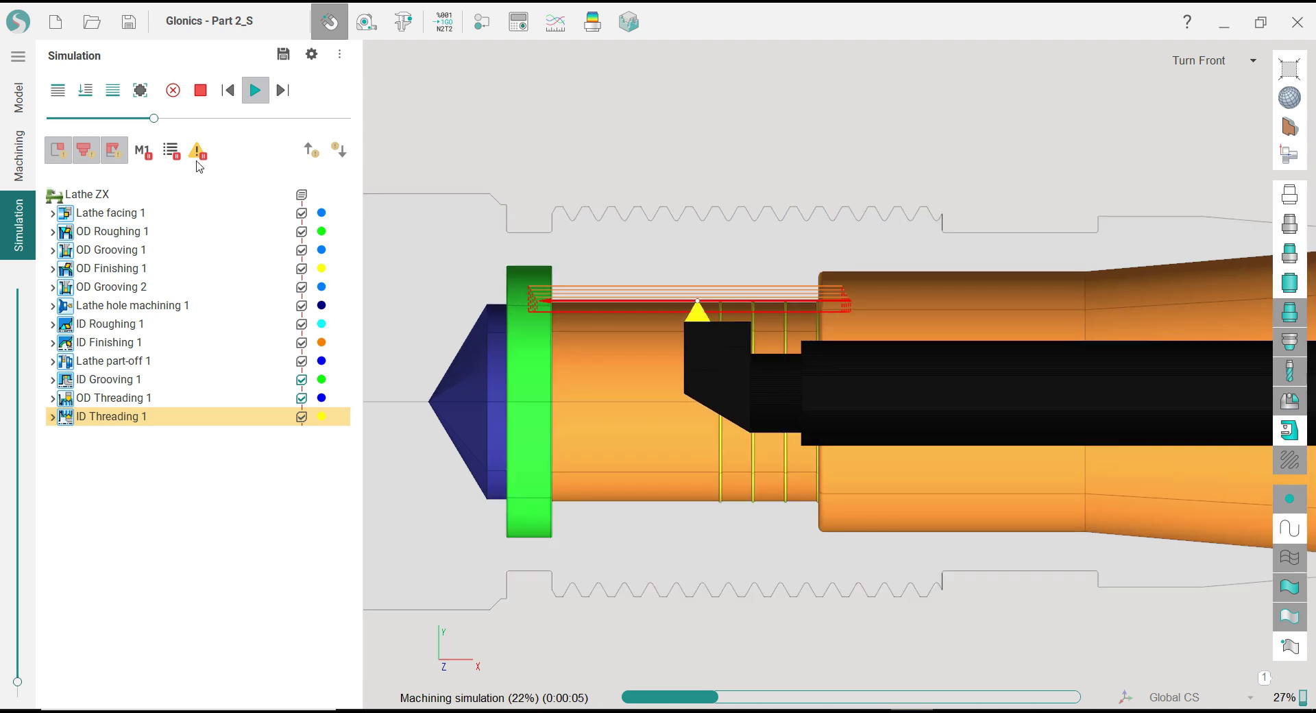
drag(154, 118, 203, 120)
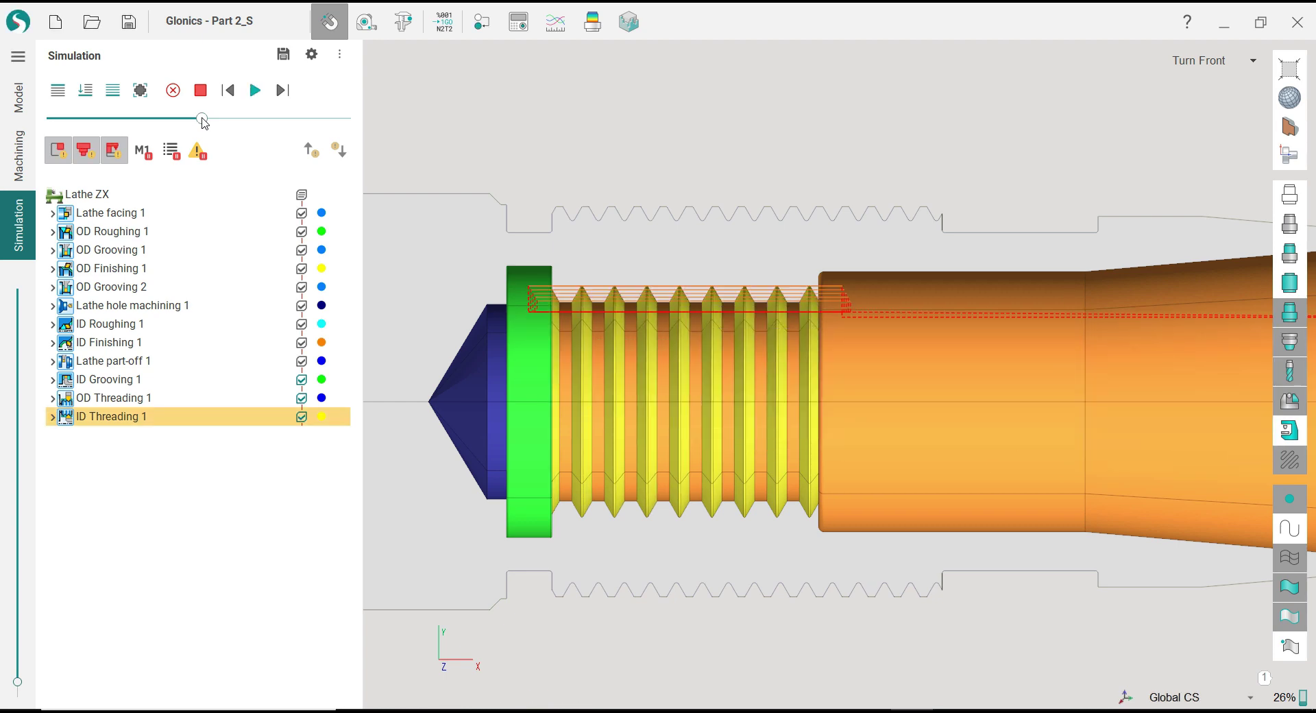
Step: Examine the simulated internal thread in the small bore up close, and return to the machining operations
scroll(576, 358, up, 3)
middle_drag(496, 306, 684, 336)
scroll(614, 326, down, 3)
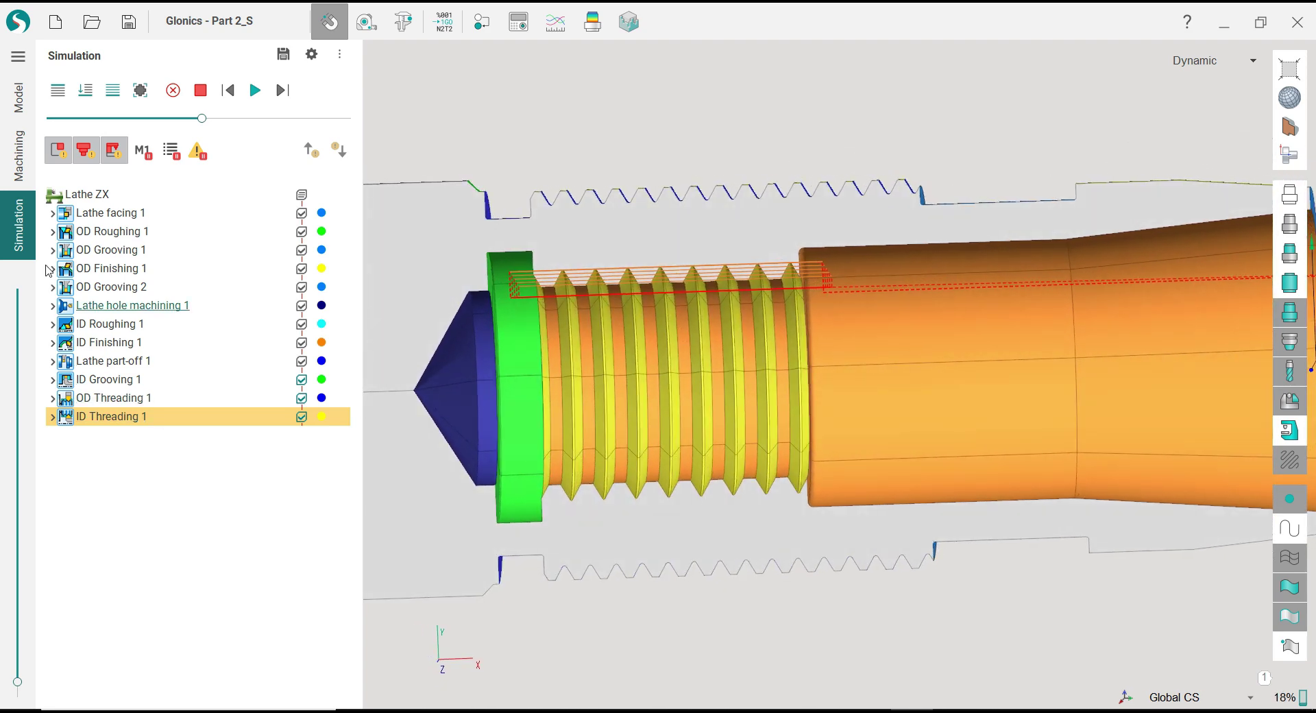
click(18, 156)
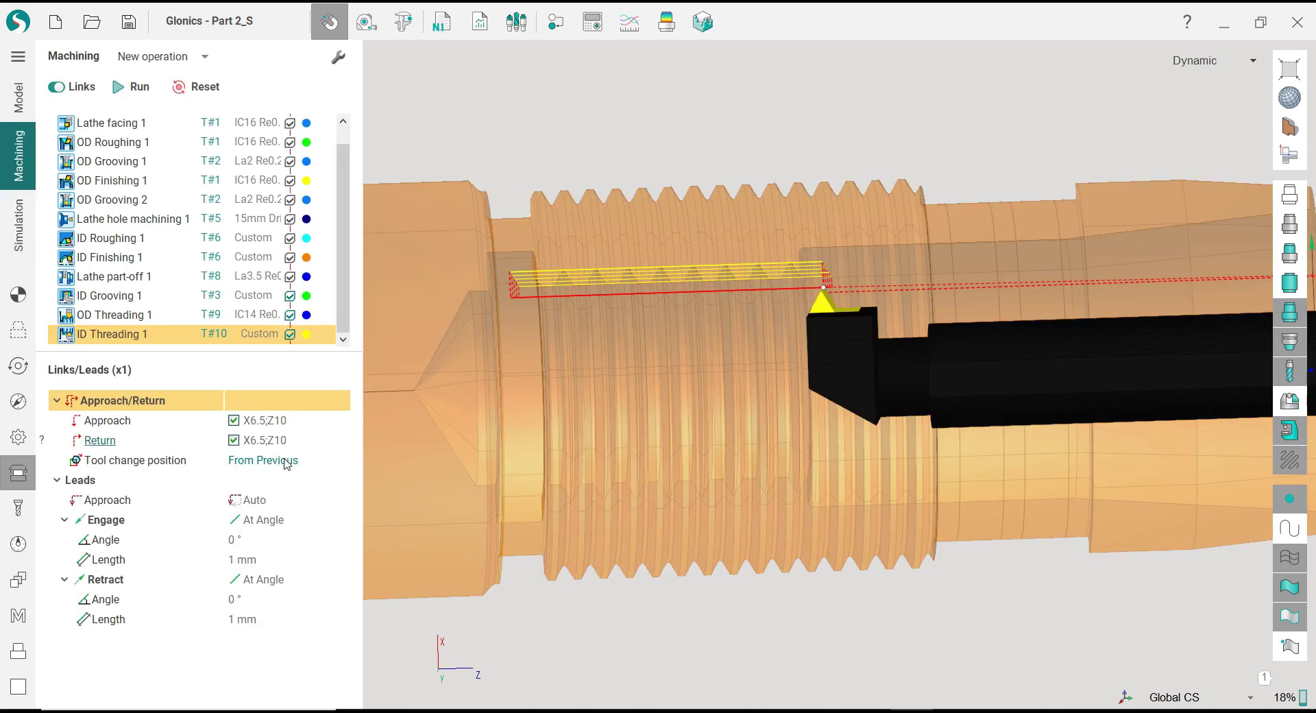
Step: Try the M18x2-6g thread from the ISO metric library for ID Threading 1 and inspect its profile in the Turn Front view
click(18, 365)
click(328, 466)
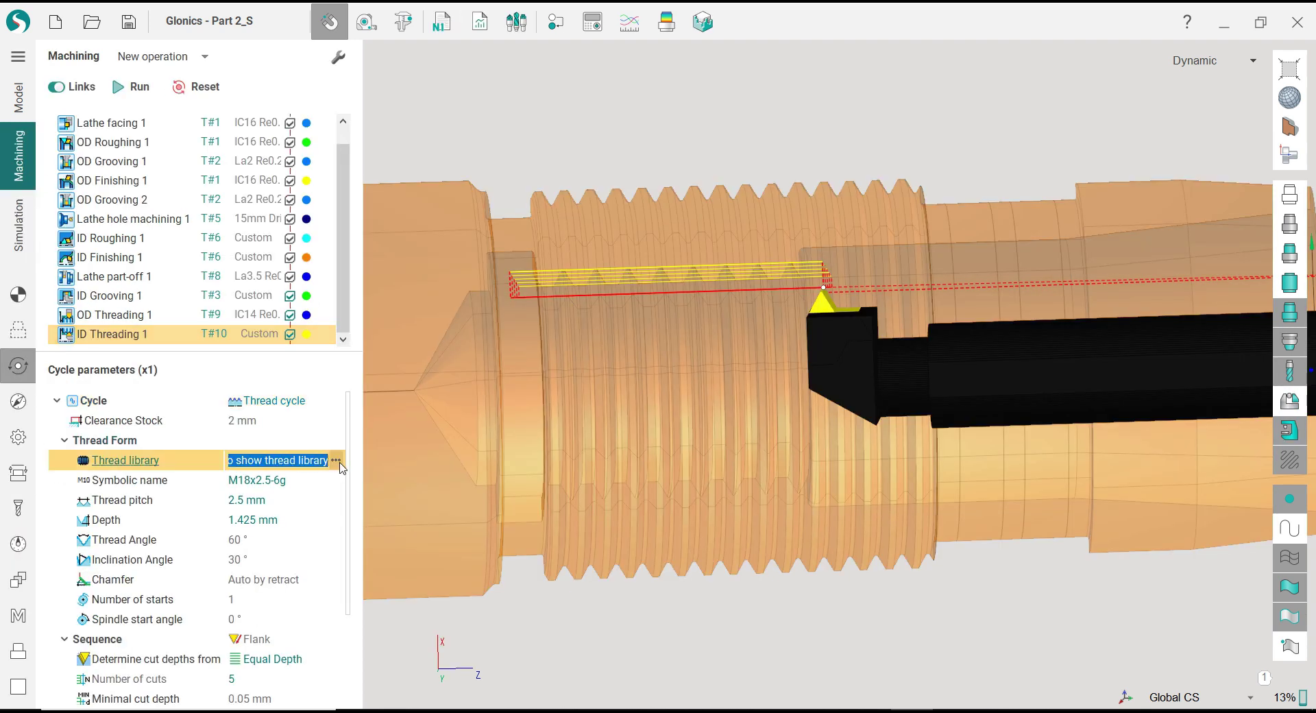
click(336, 460)
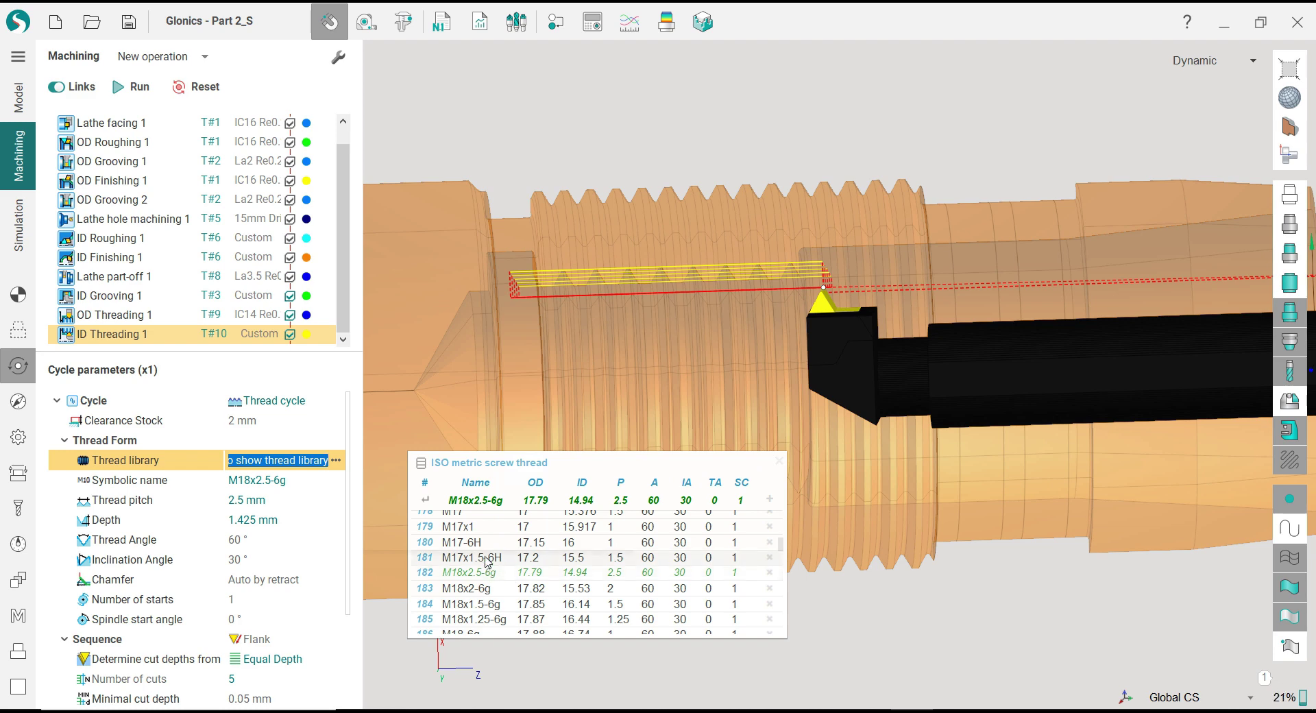
click(484, 589)
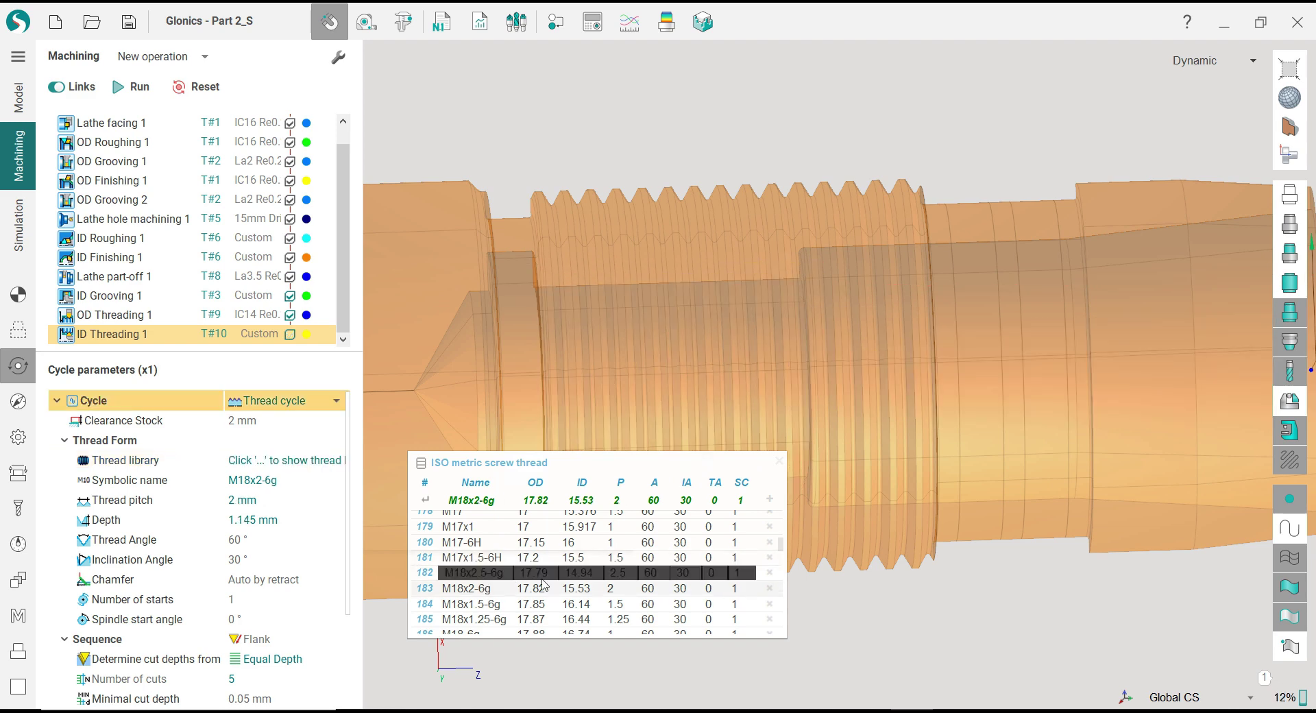
click(1289, 199)
click(1234, 155)
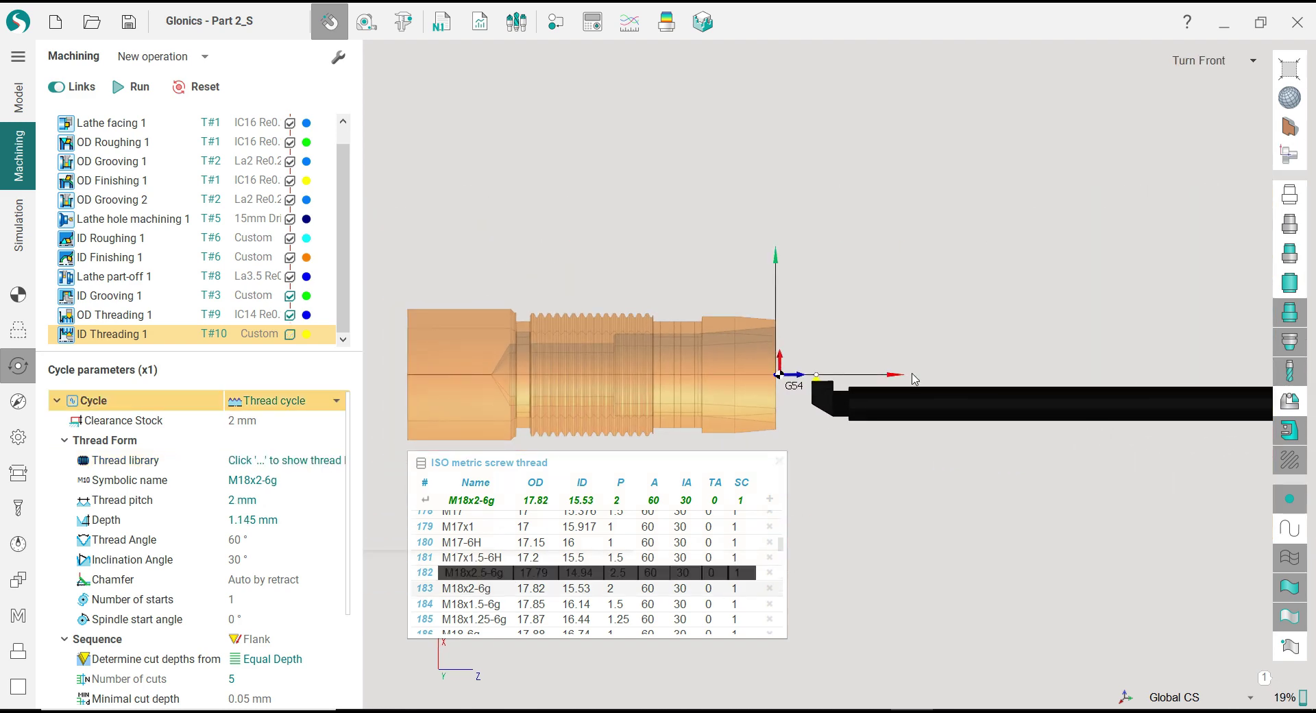
scroll(520, 354, up, 5)
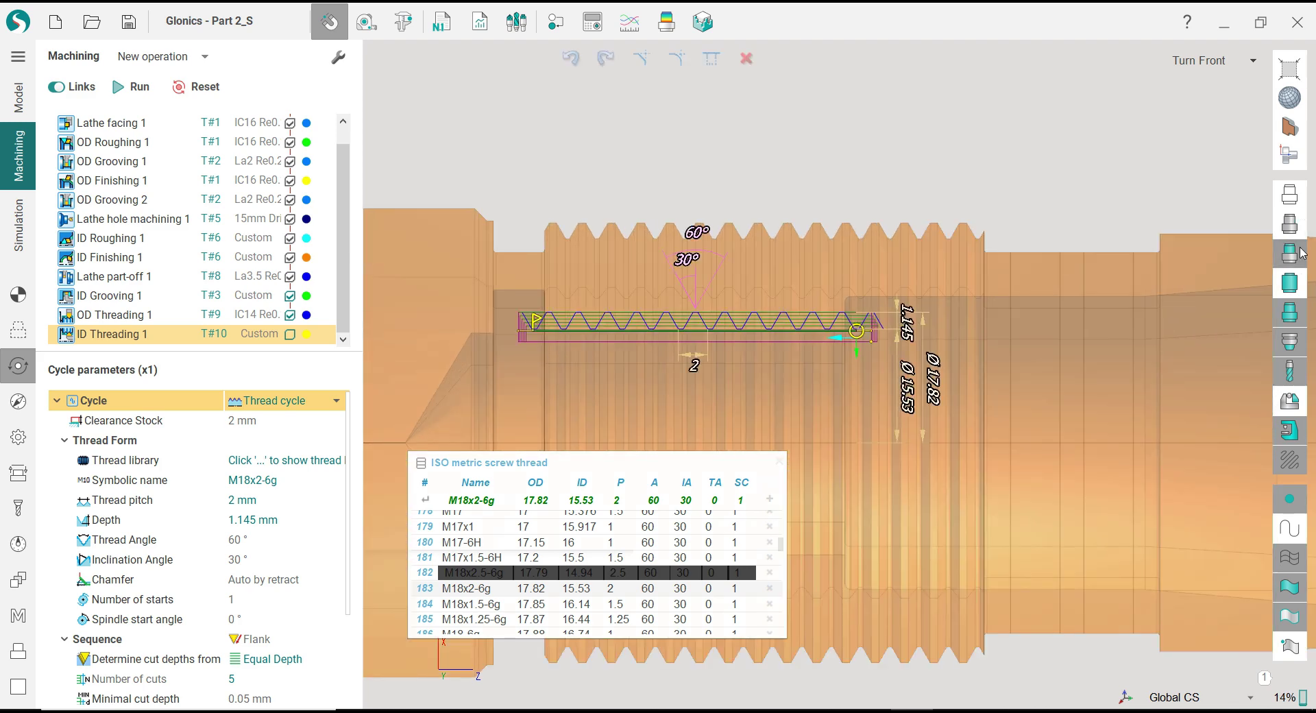
scroll(603, 329, up, 3)
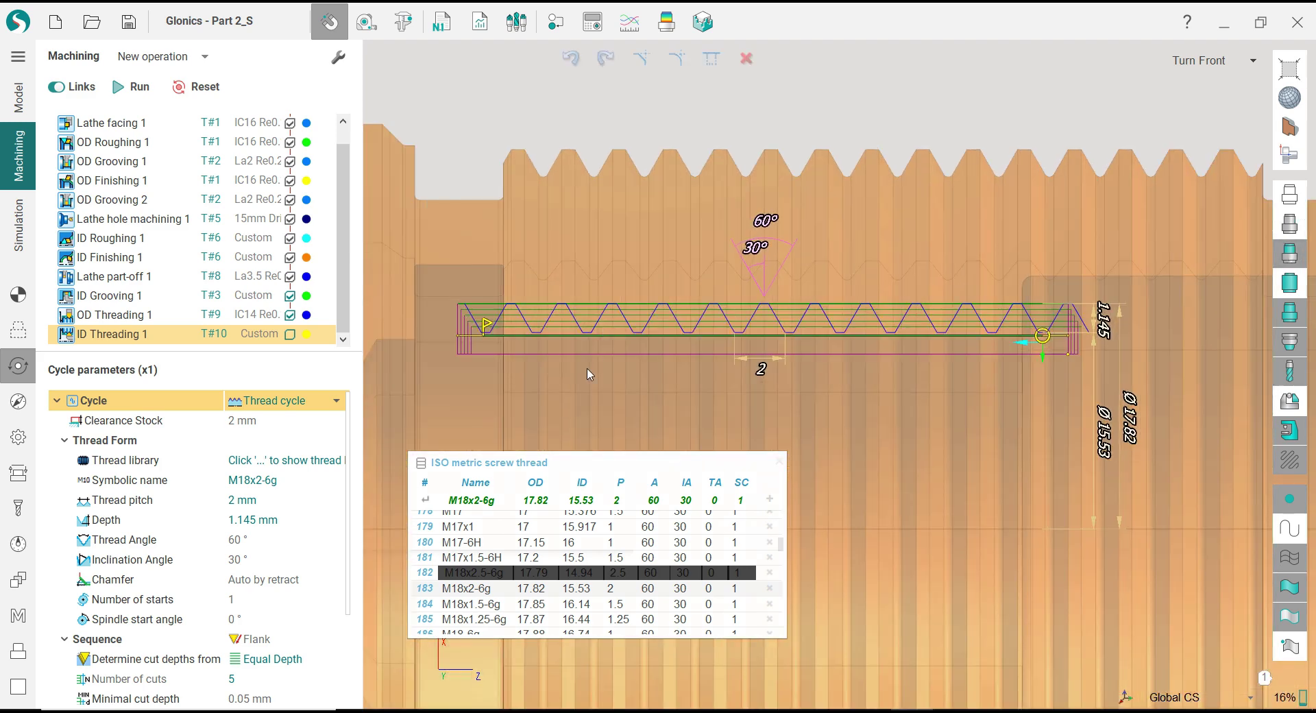
scroll(519, 360, up, 2)
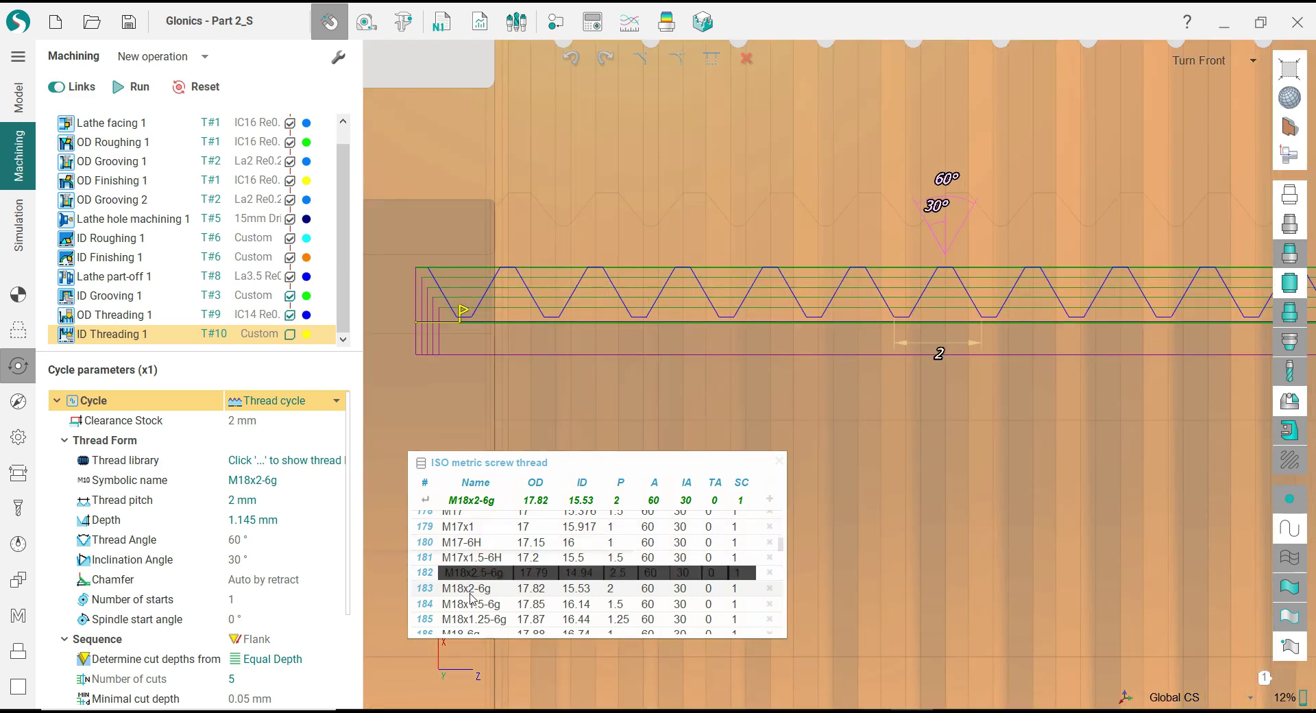
Step: Try the M17x1.5-6H, M18x1.5-6g, M18x1.25-6g and M18x2-6g library threads on ID Threading 1 to compare their profiles
click(481, 558)
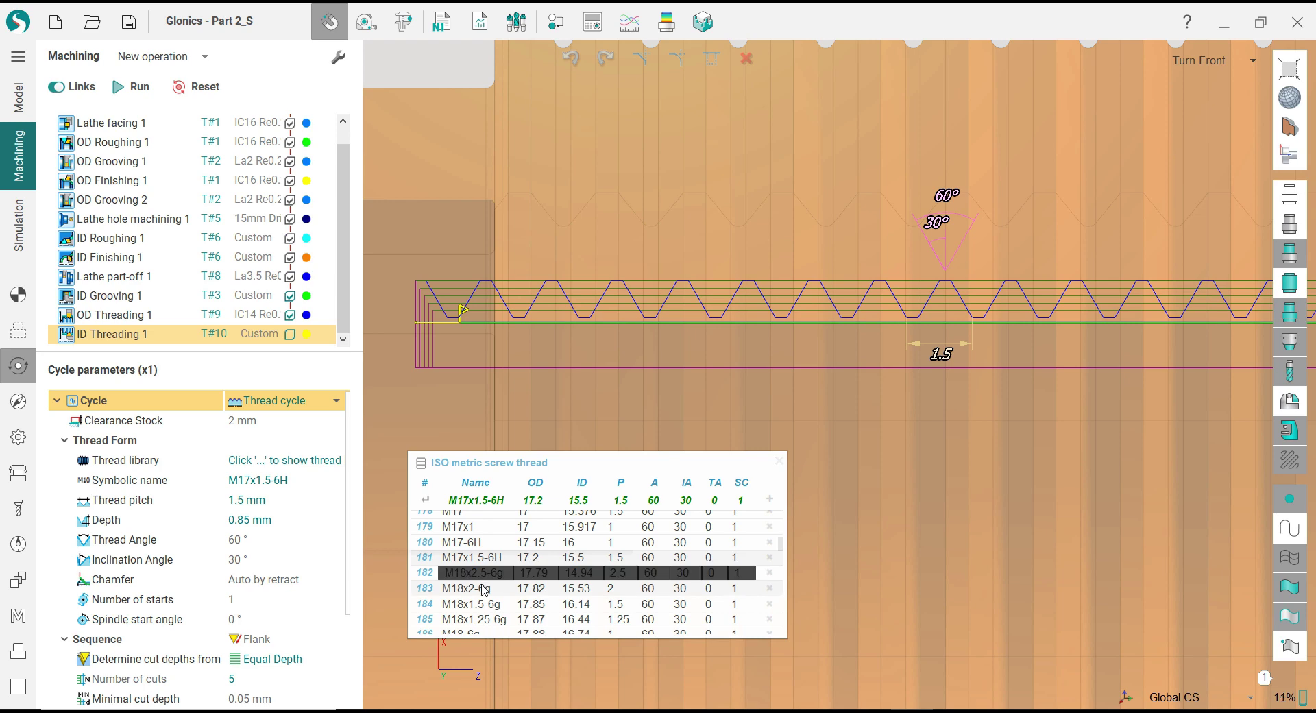
click(780, 461)
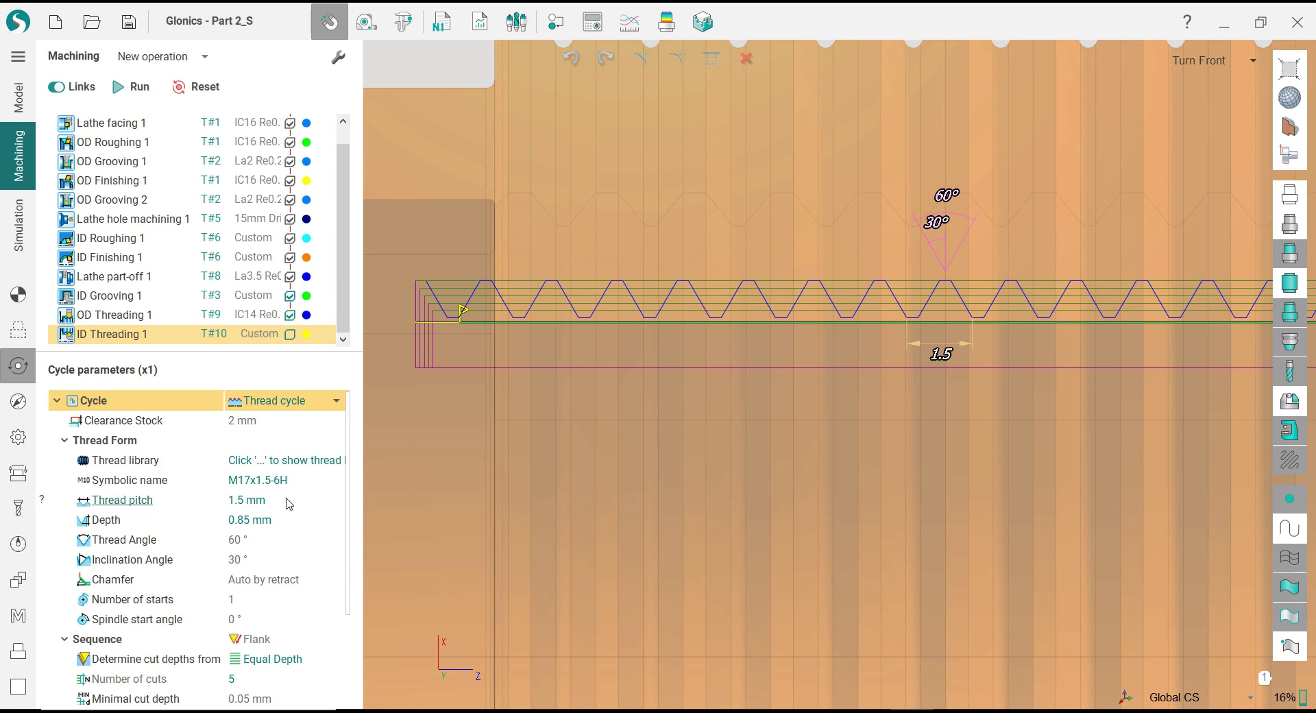
click(319, 460)
click(335, 460)
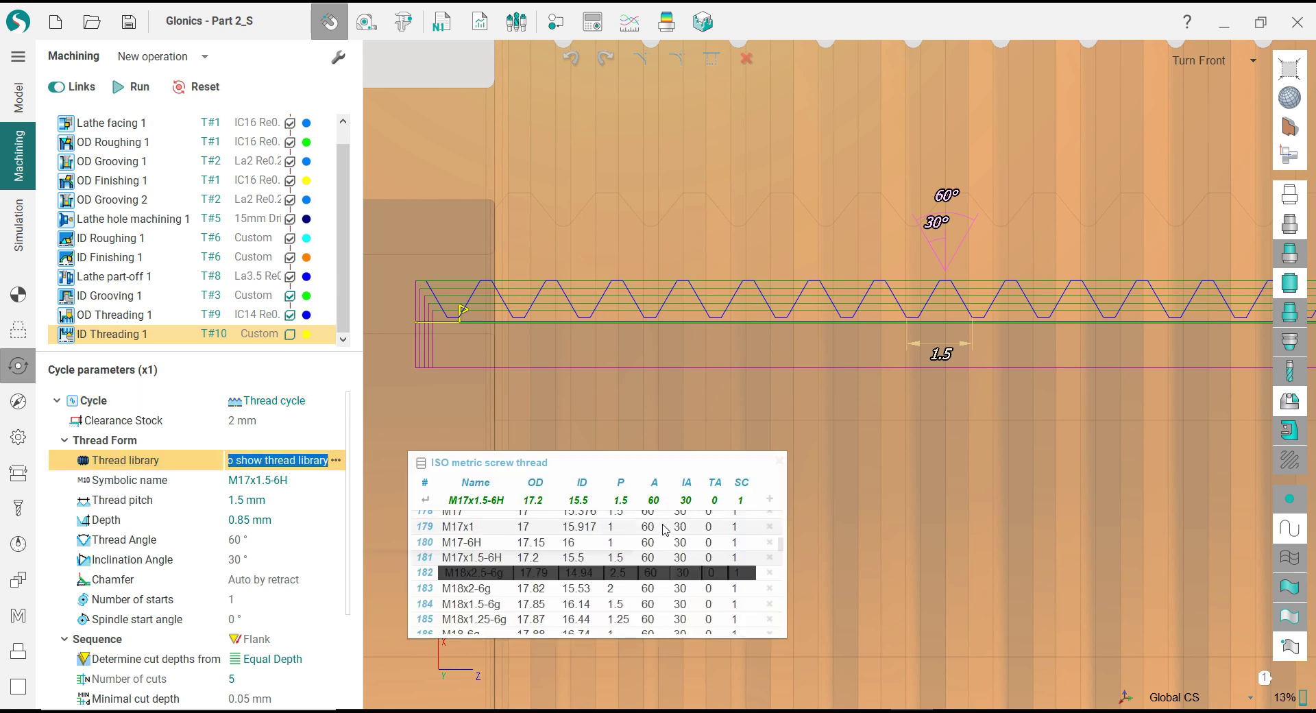
click(488, 604)
click(487, 619)
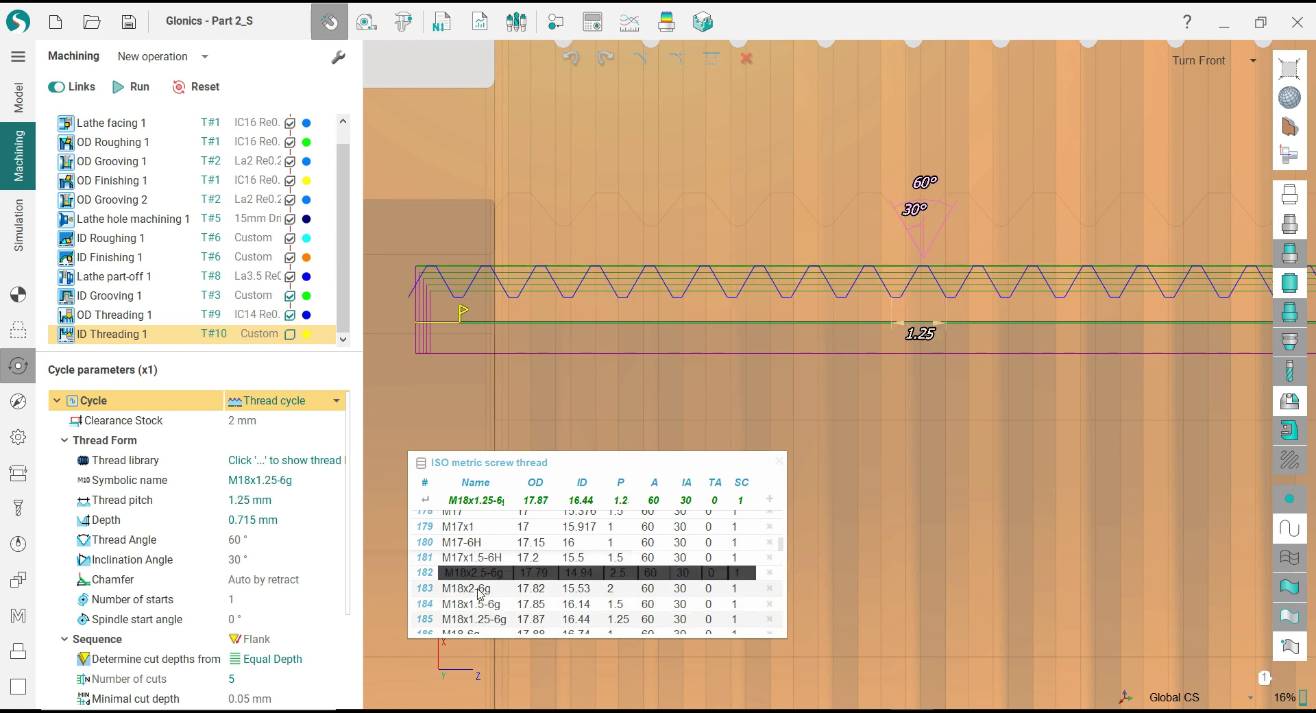
click(479, 590)
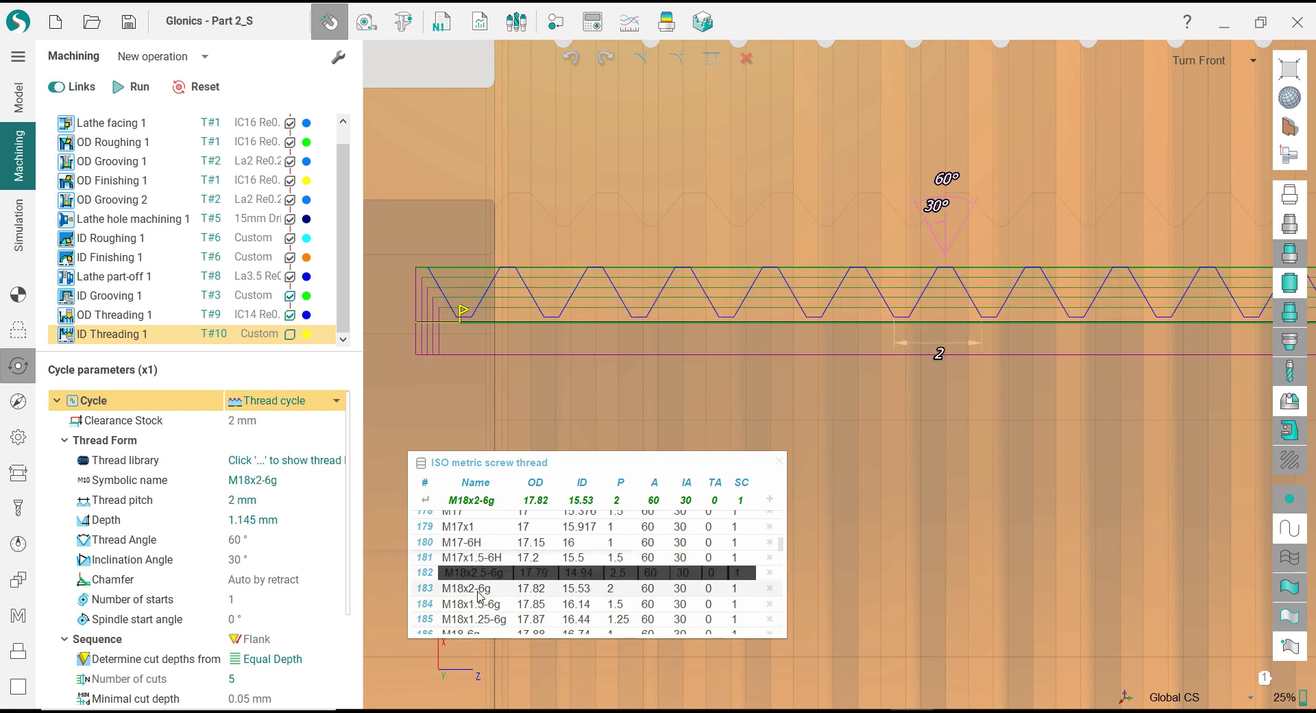
Step: Set ID Threading 1's thread form to M18x2.5-6g, recalculate the toolpath and close the thread library
click(484, 575)
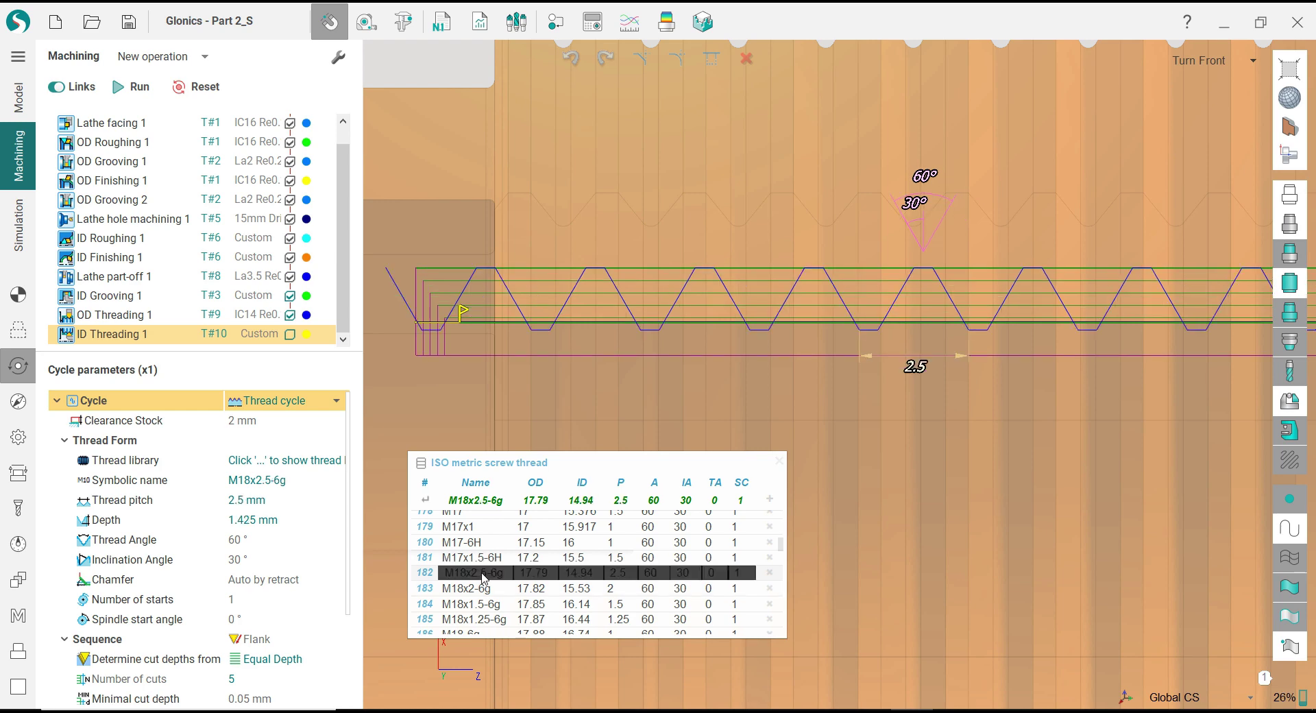
click(142, 92)
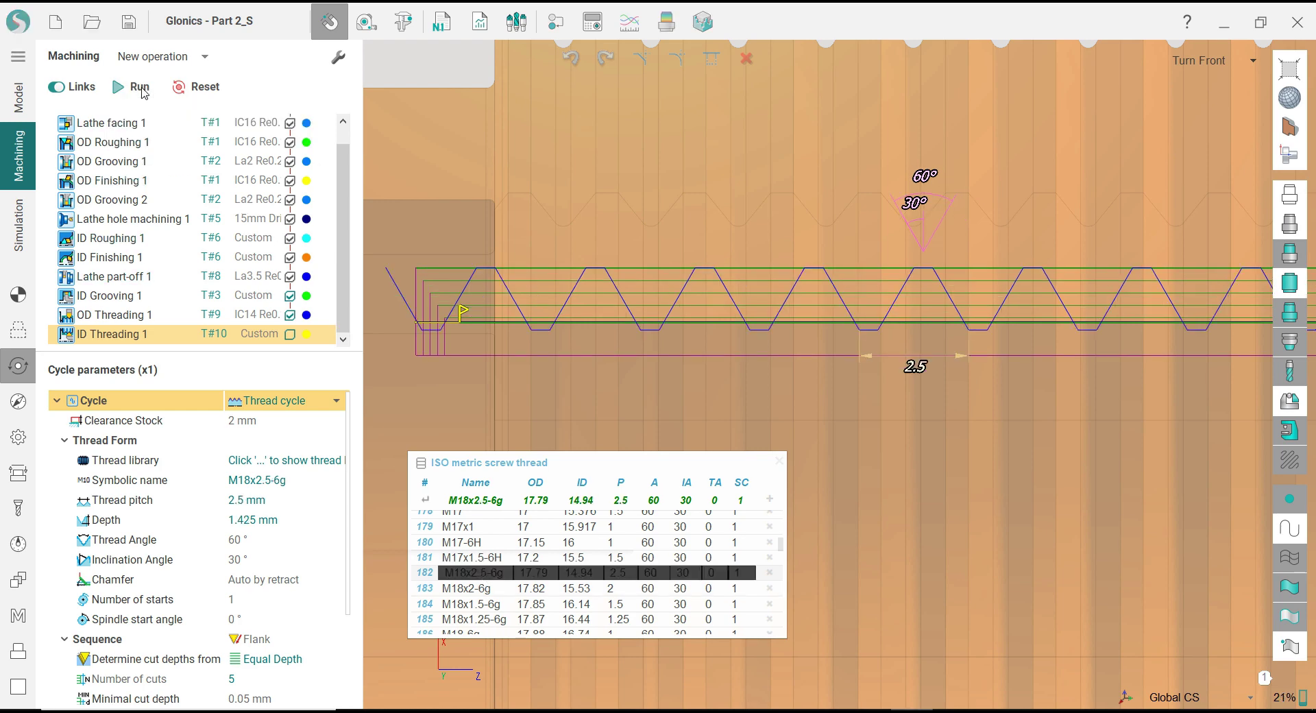
click(779, 461)
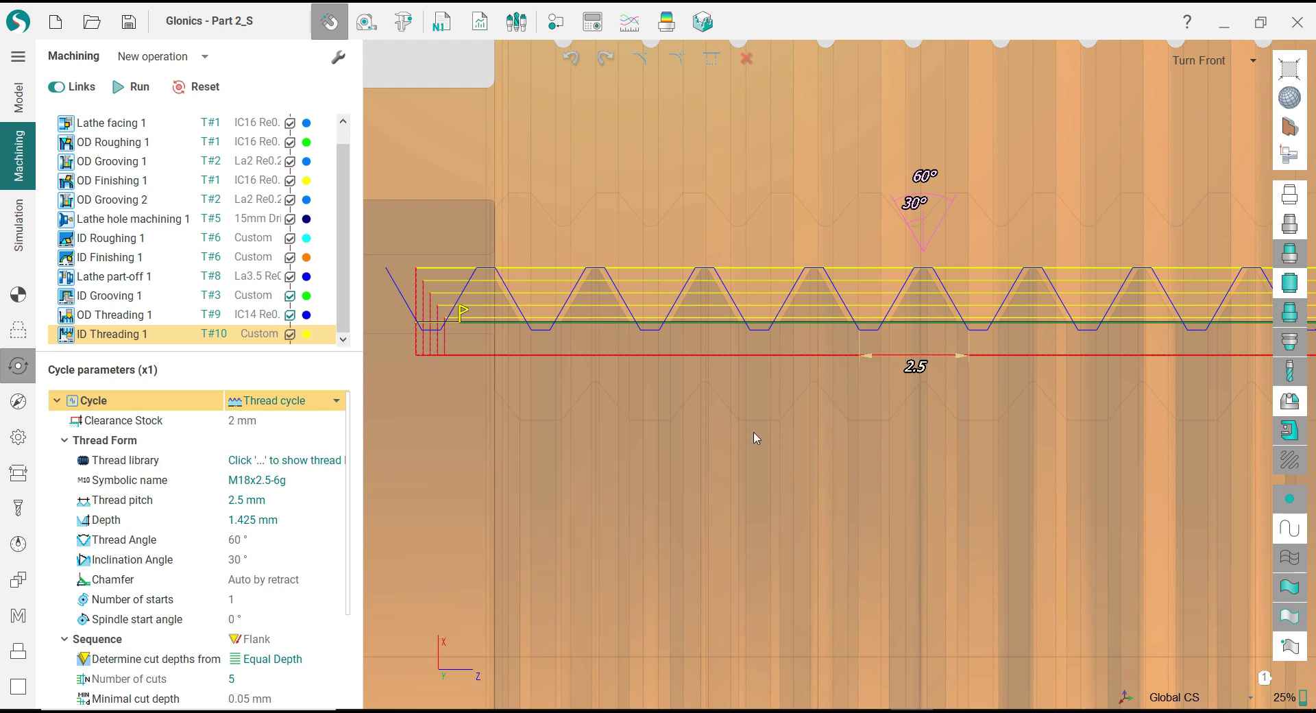
scroll(574, 378, down, 5)
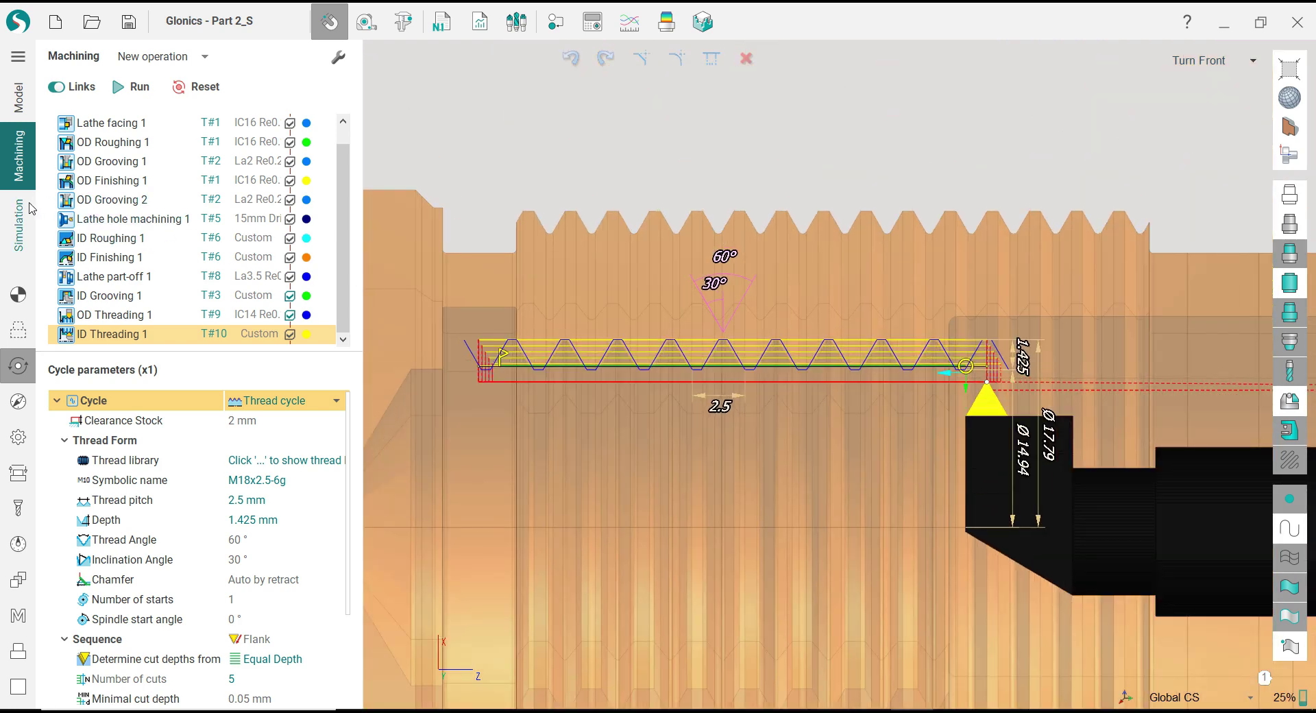
Step: Simulate the recalculated ID Threading 1, examine the cut internal thread at an angle and from the front, and return to the machining operations
click(19, 225)
click(85, 102)
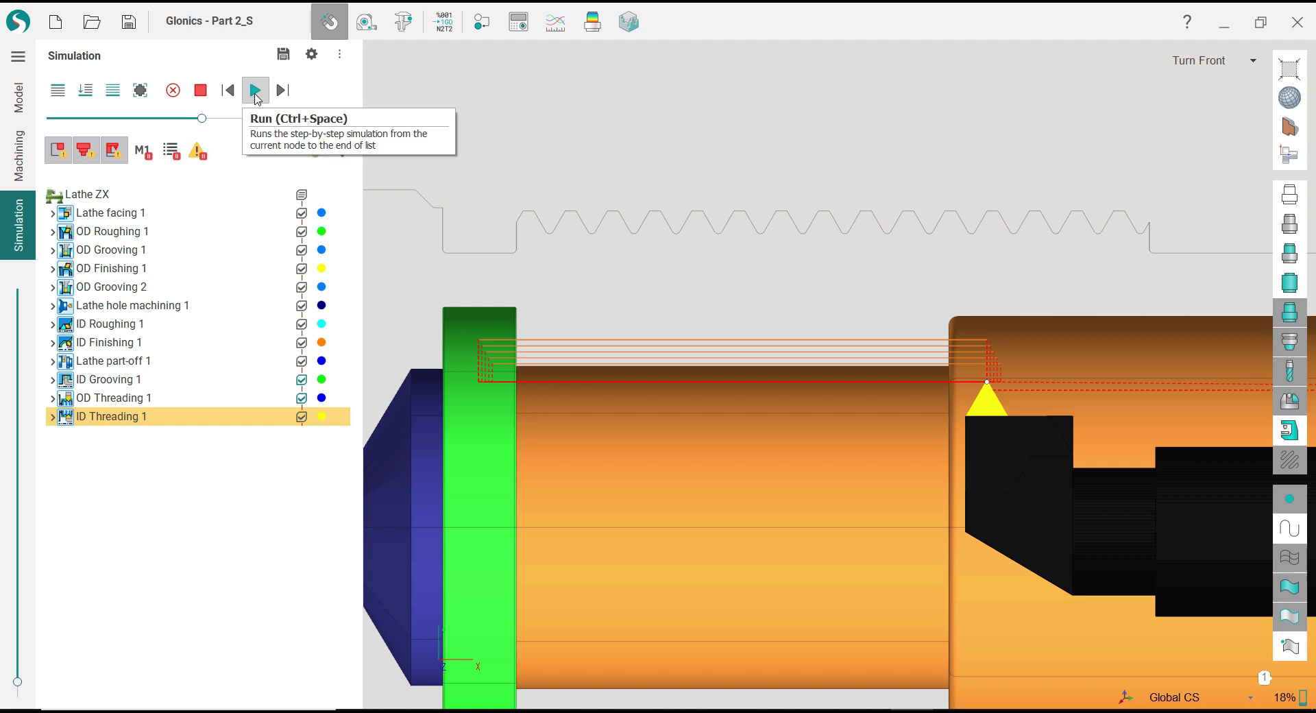
click(256, 91)
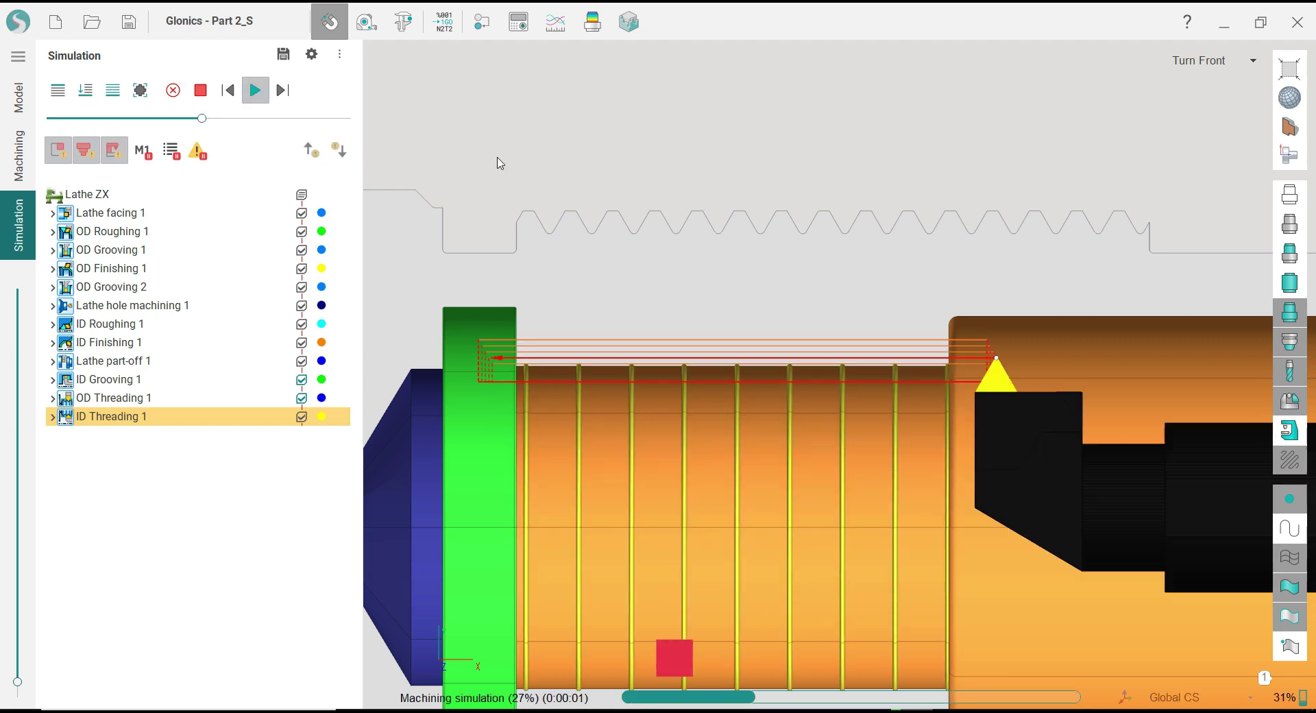
scroll(544, 220, down, 2)
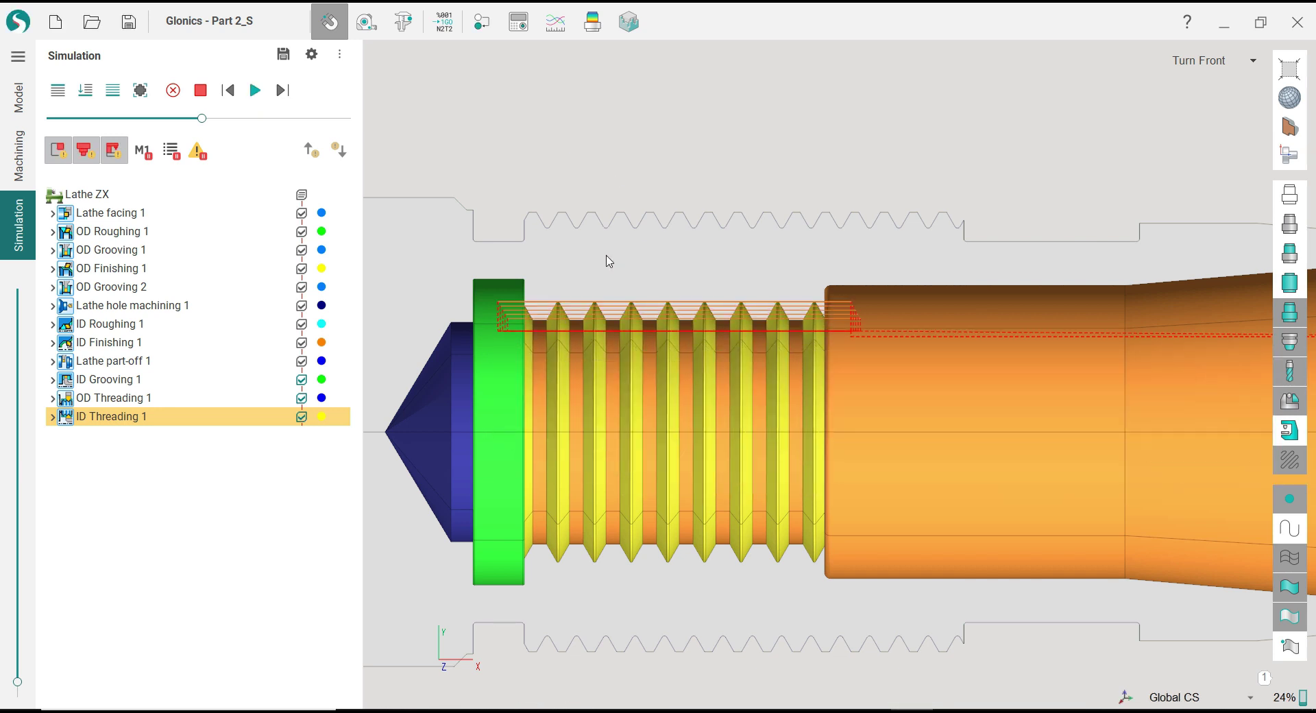
middle_drag(615, 344, 700, 259)
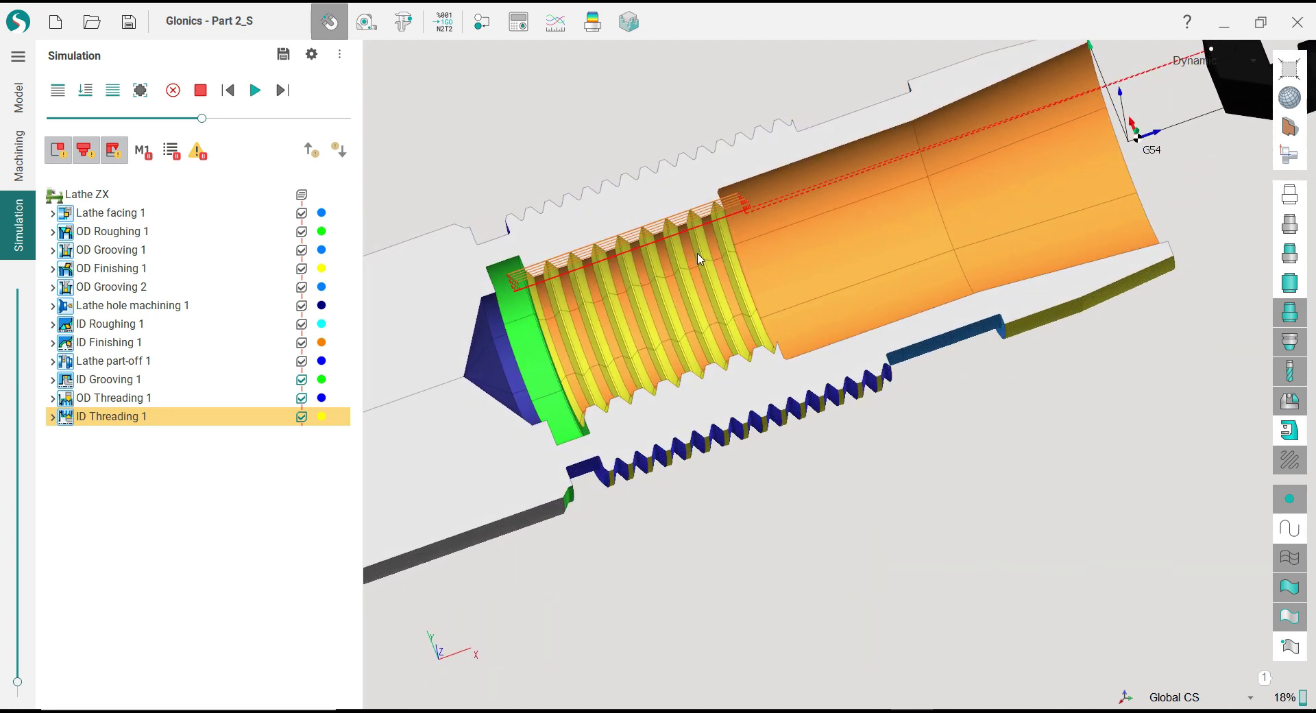
click(1290, 155)
click(1206, 156)
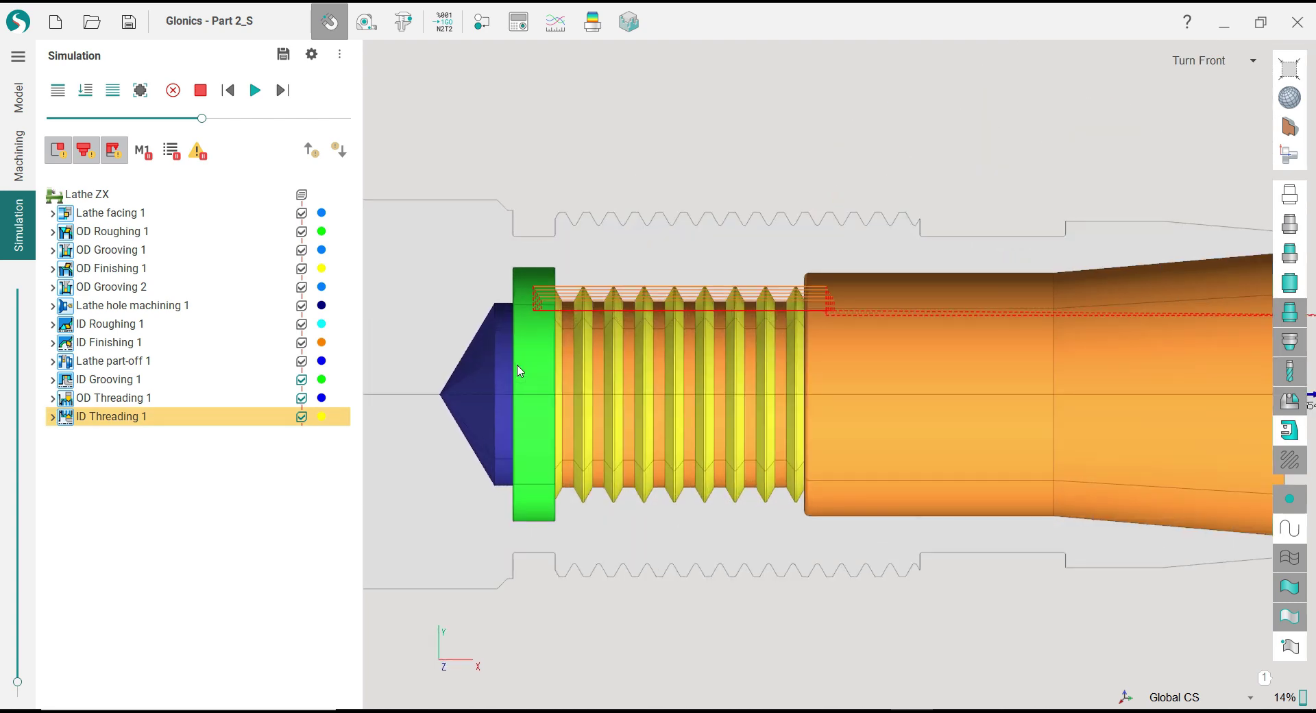
click(18, 155)
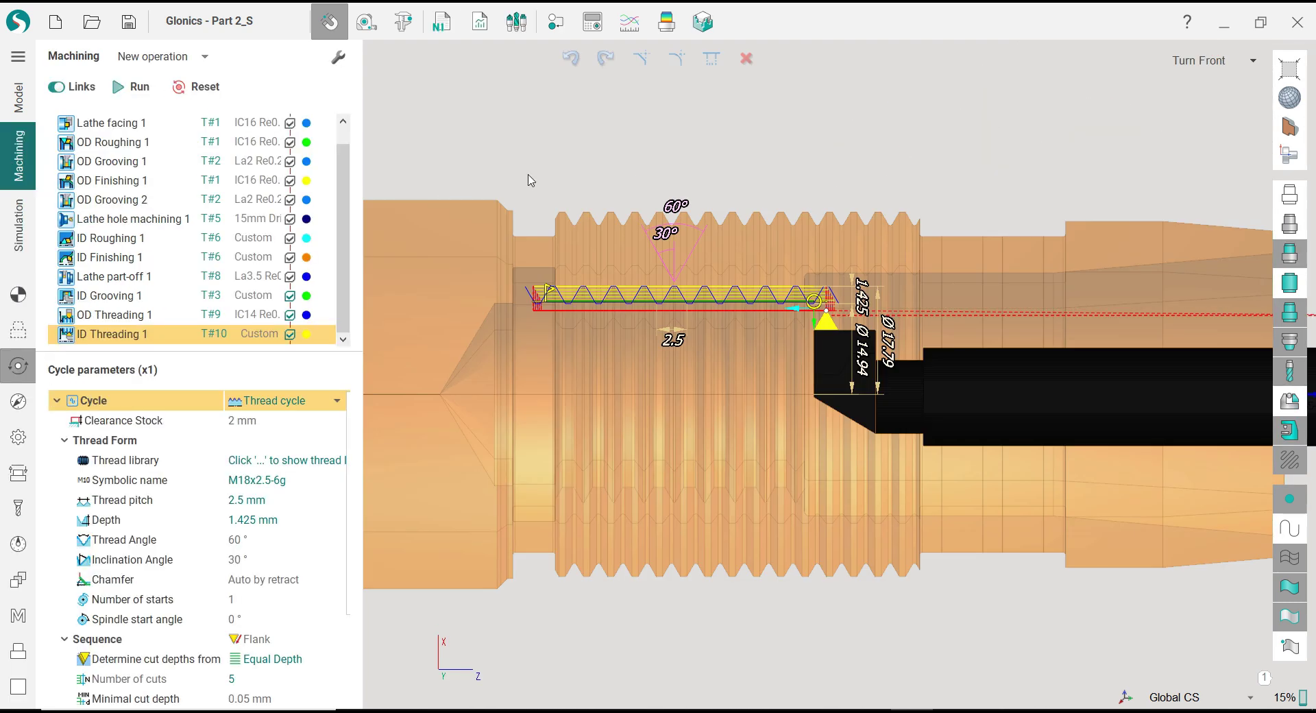
Step: Copy the Lathe part-off 1 operation and paste the duplicate after ID Threading 1
right_click(100, 278)
click(146, 315)
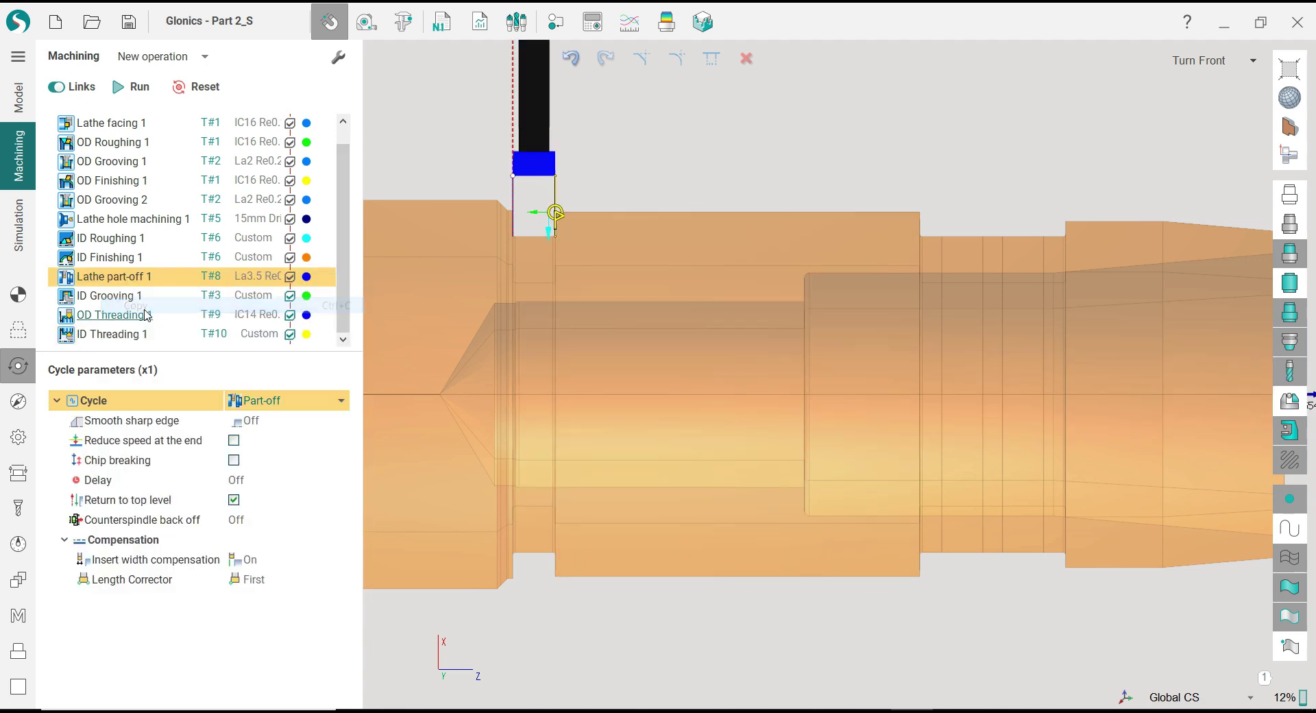
click(130, 334)
right_click(125, 334)
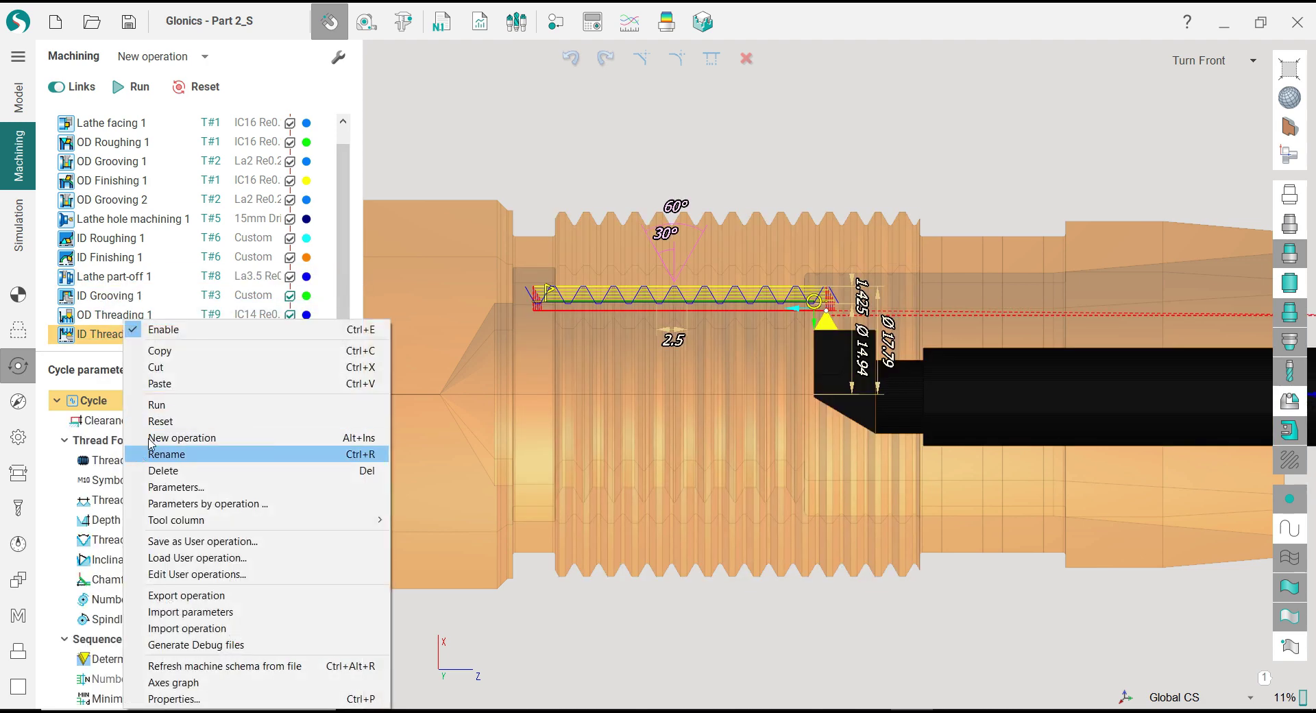
click(174, 385)
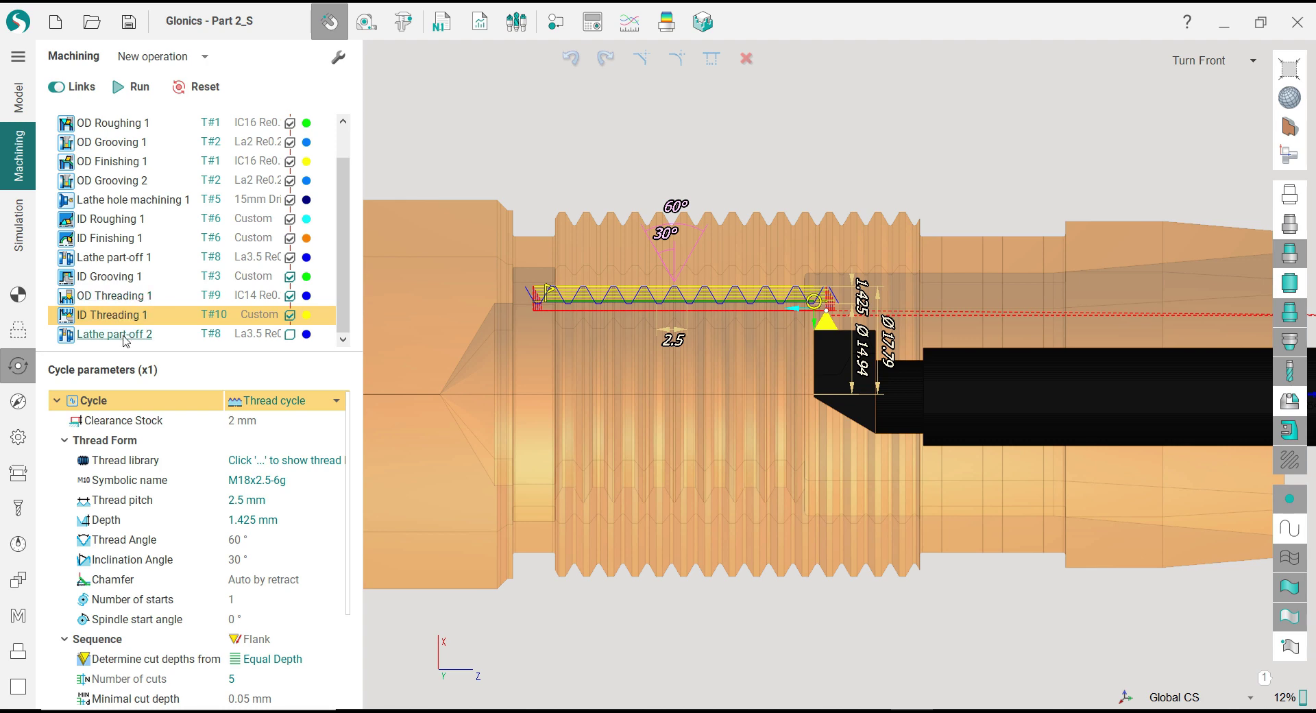
Step: In Lathe part-off 2's job assignment, extend the cutting line at the outer groove's thread-side wall inward to about 3.6 mm long
click(125, 336)
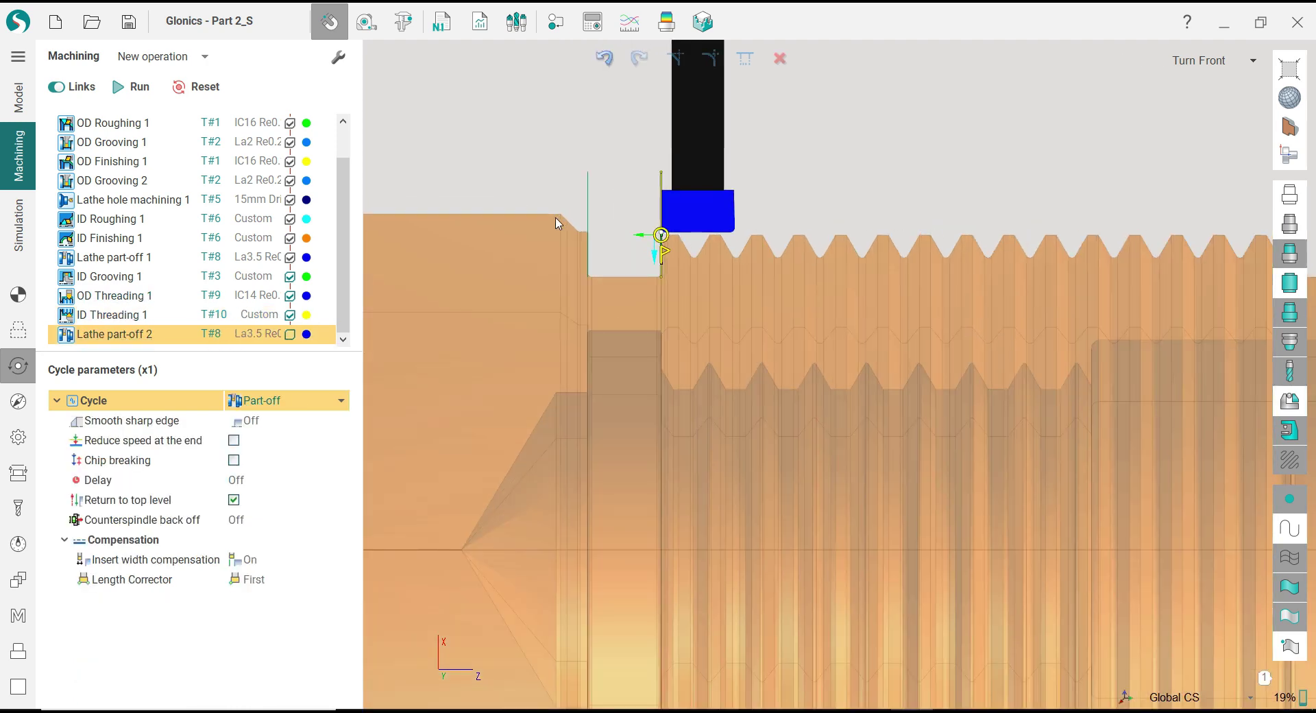
click(19, 330)
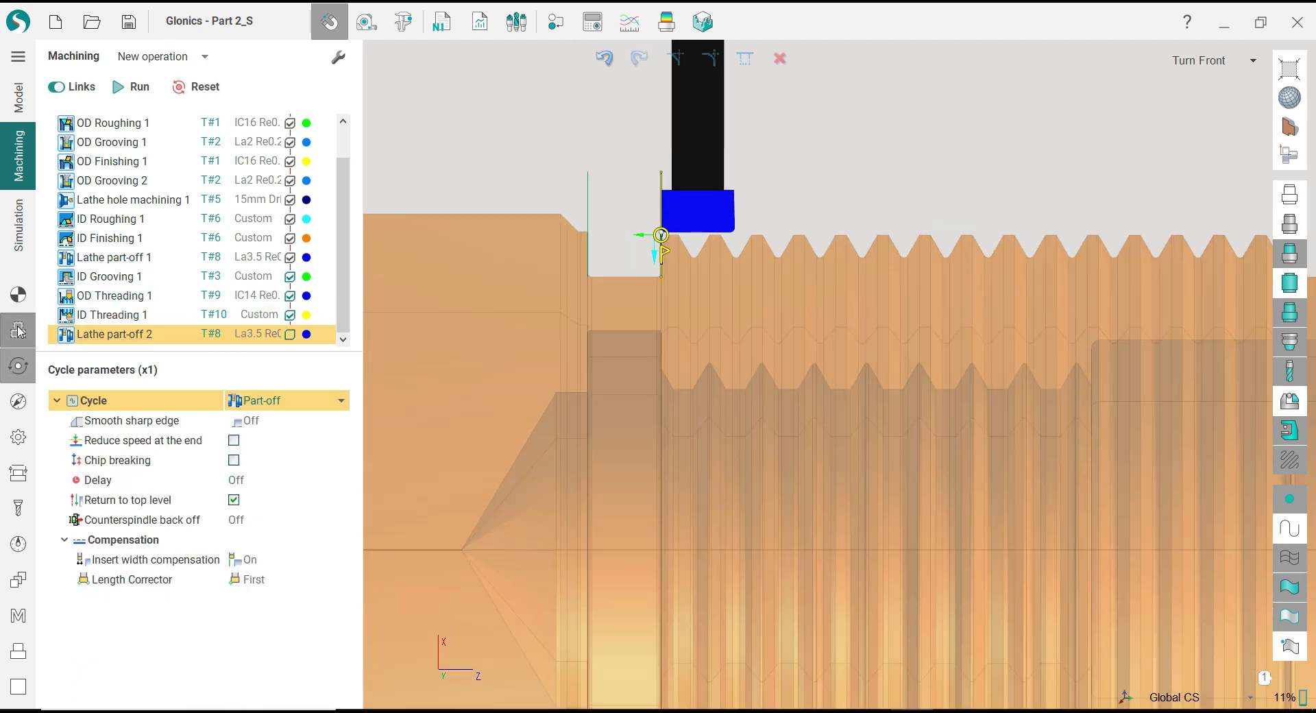
scroll(623, 269, up, 3)
scroll(605, 256, down, 2)
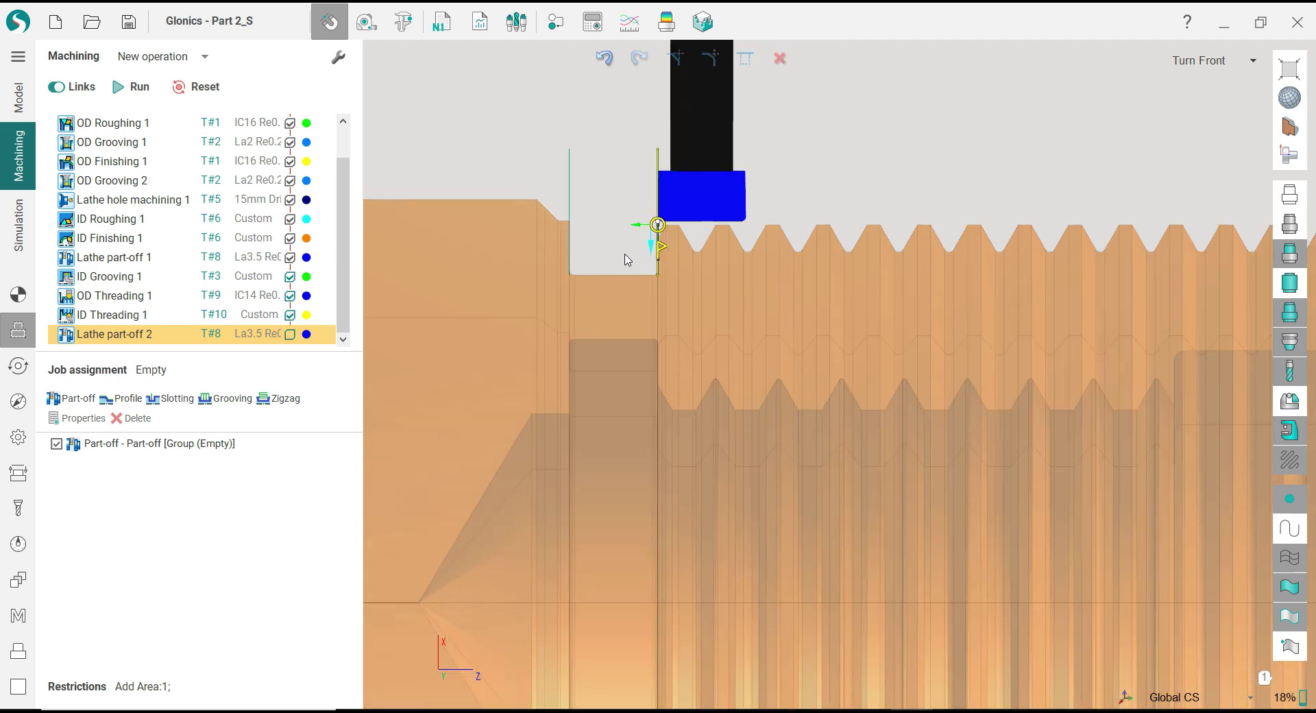
scroll(625, 258, up, 2)
scroll(626, 258, down, 2)
scroll(566, 275, up, 1)
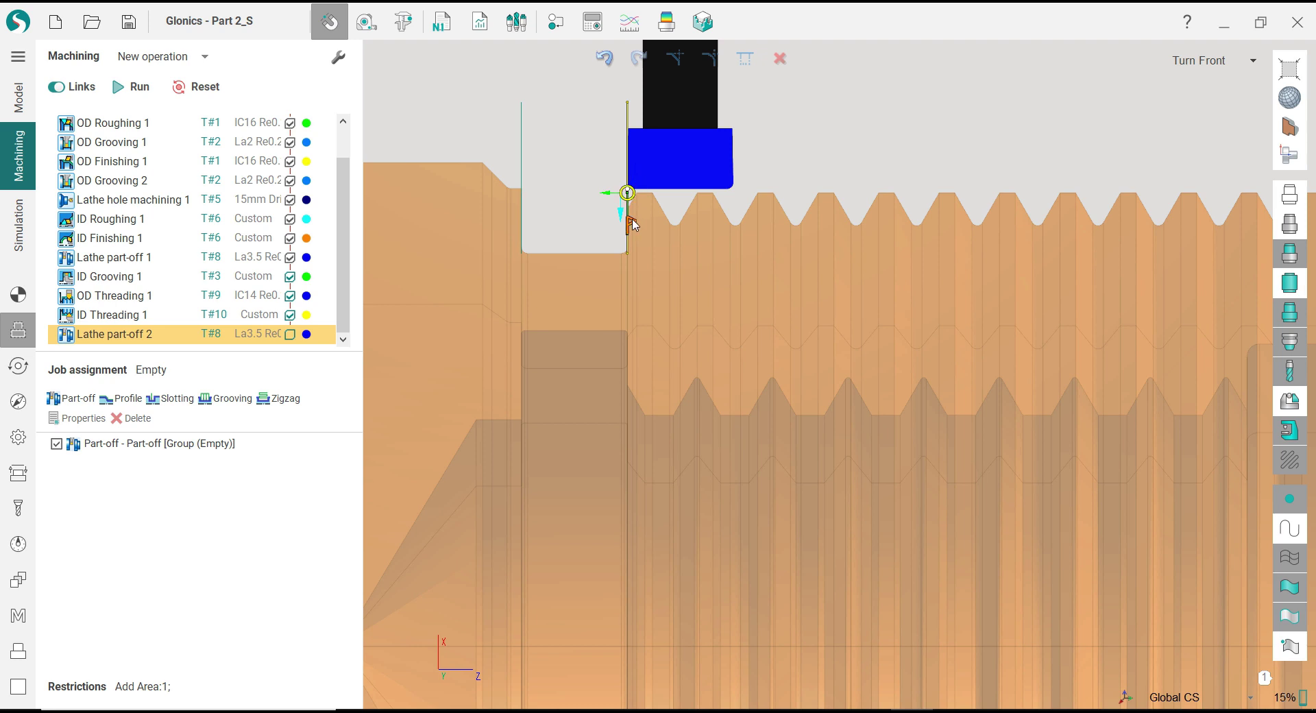
scroll(610, 262, up, 3)
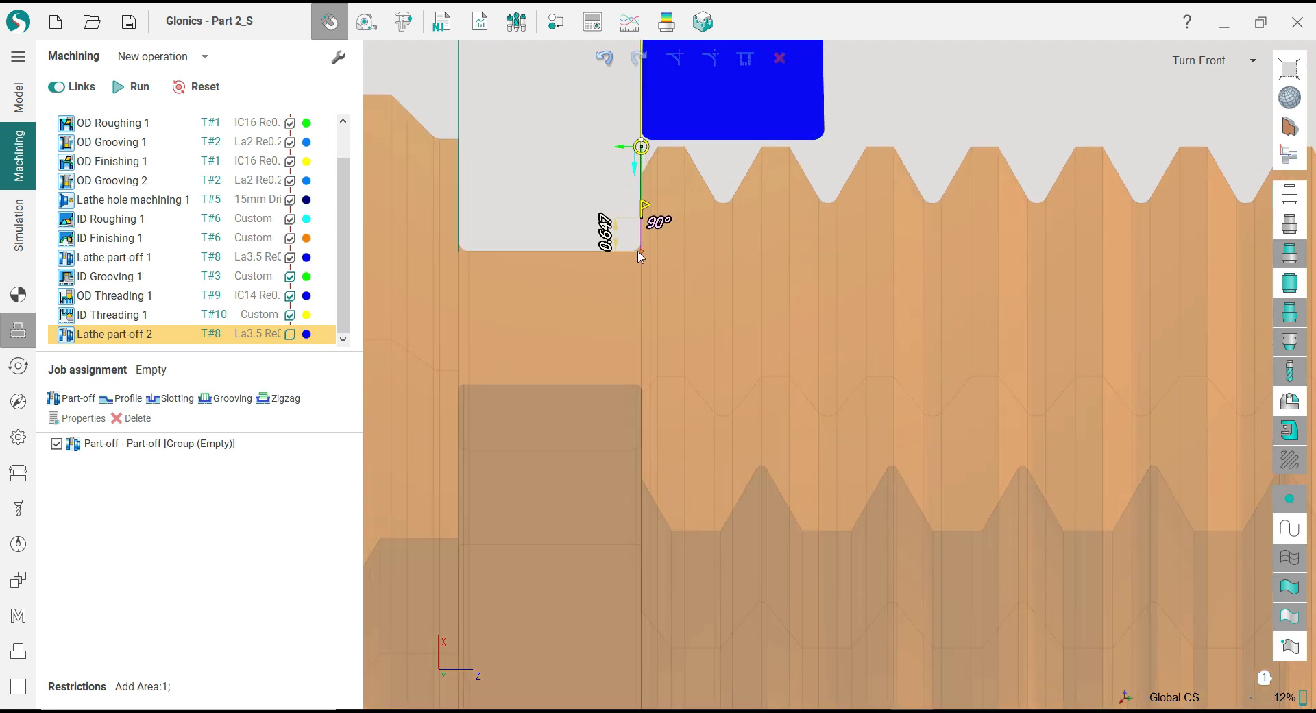
drag(644, 287, 646, 410)
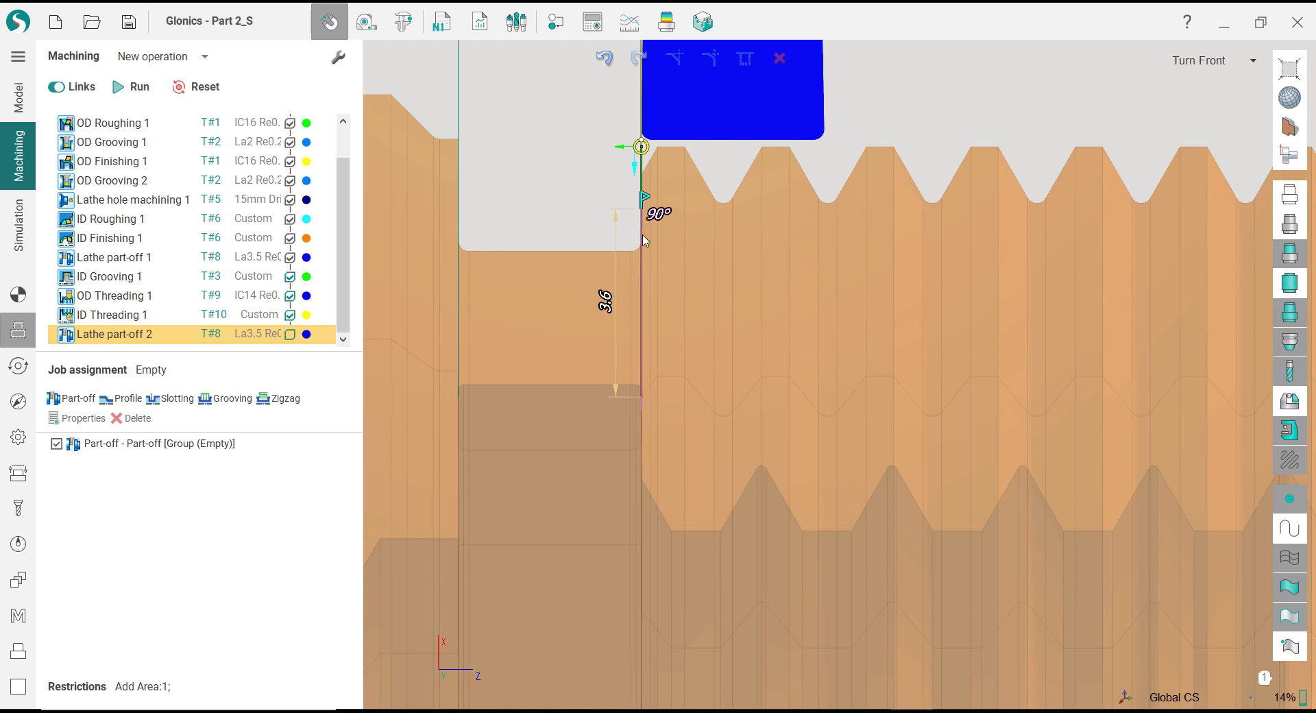
Step: Set the retract lead length of Lathe part-off 2 to 0 mm
scroll(649, 205, down, 3)
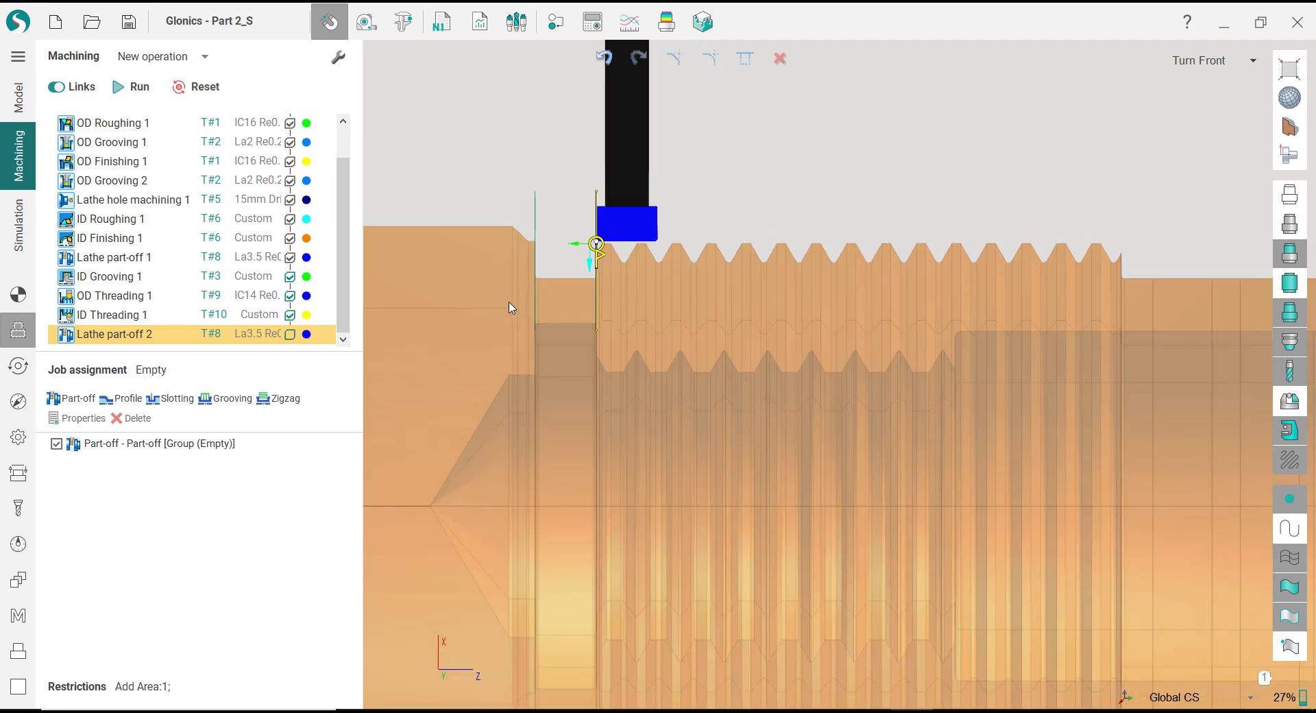
scroll(590, 308, up, 2)
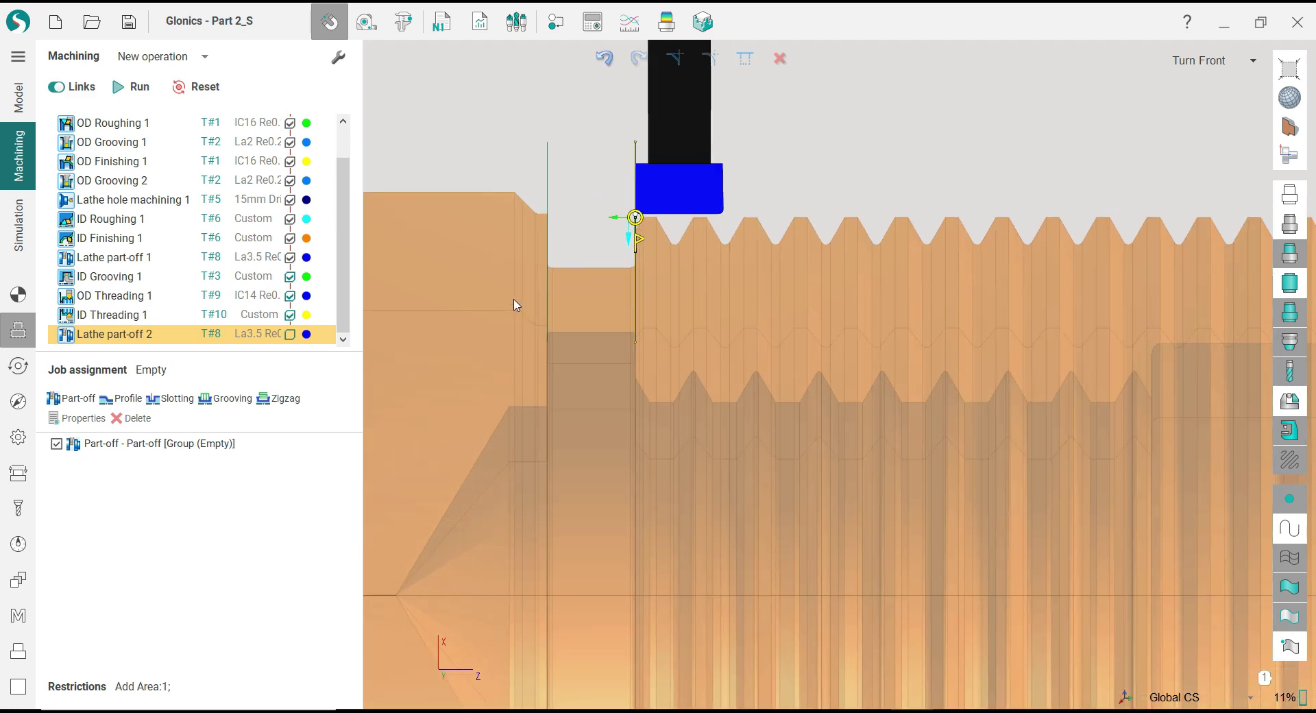
scroll(521, 303, up, 2)
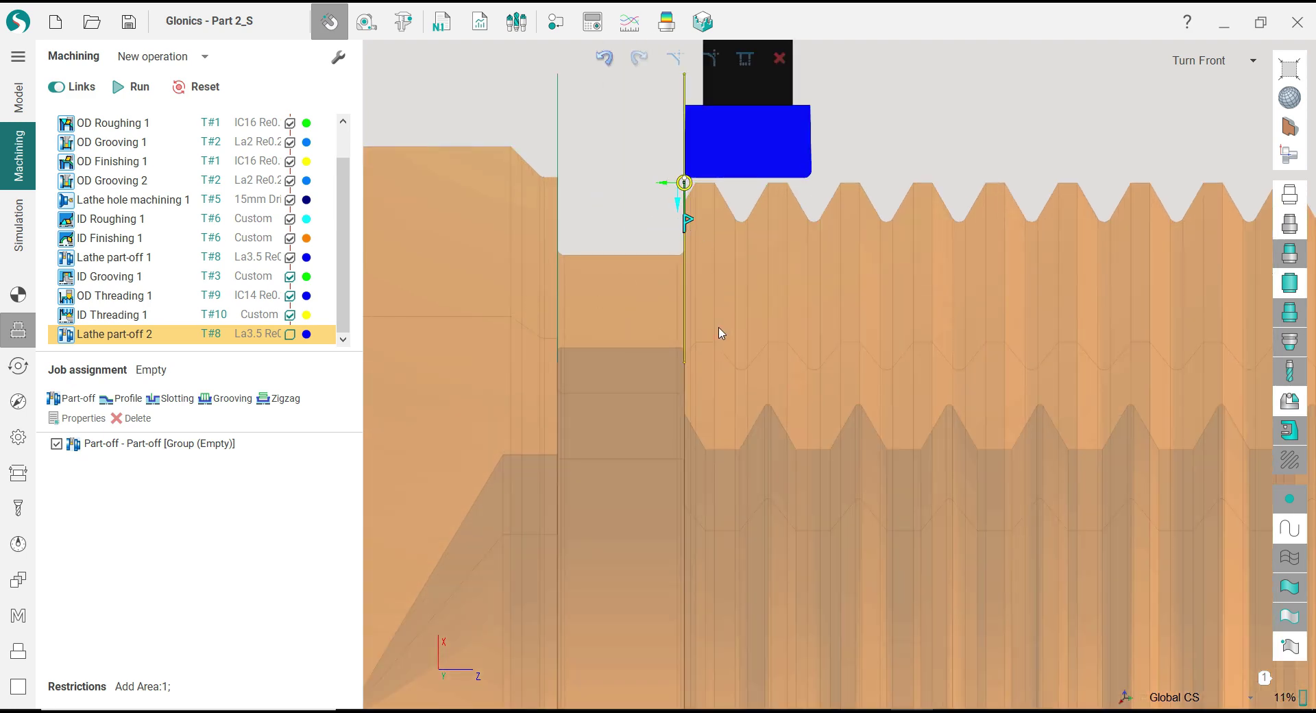
click(685, 237)
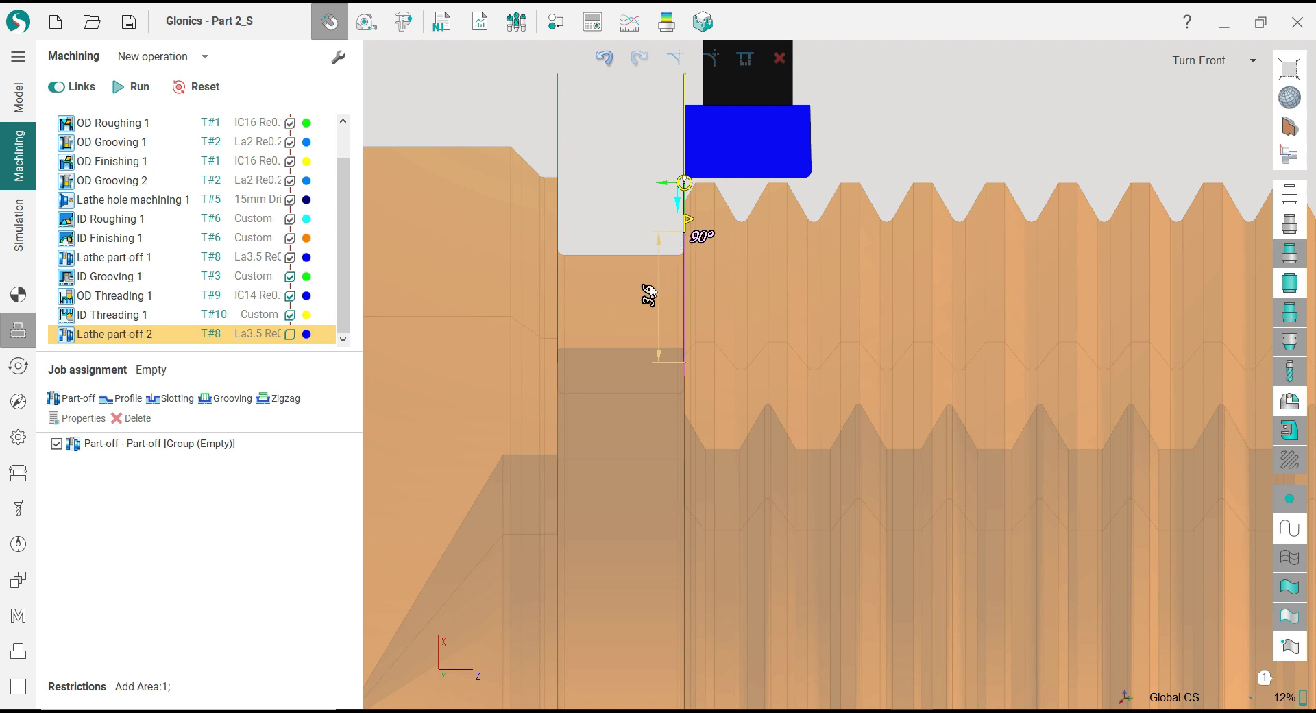
click(19, 473)
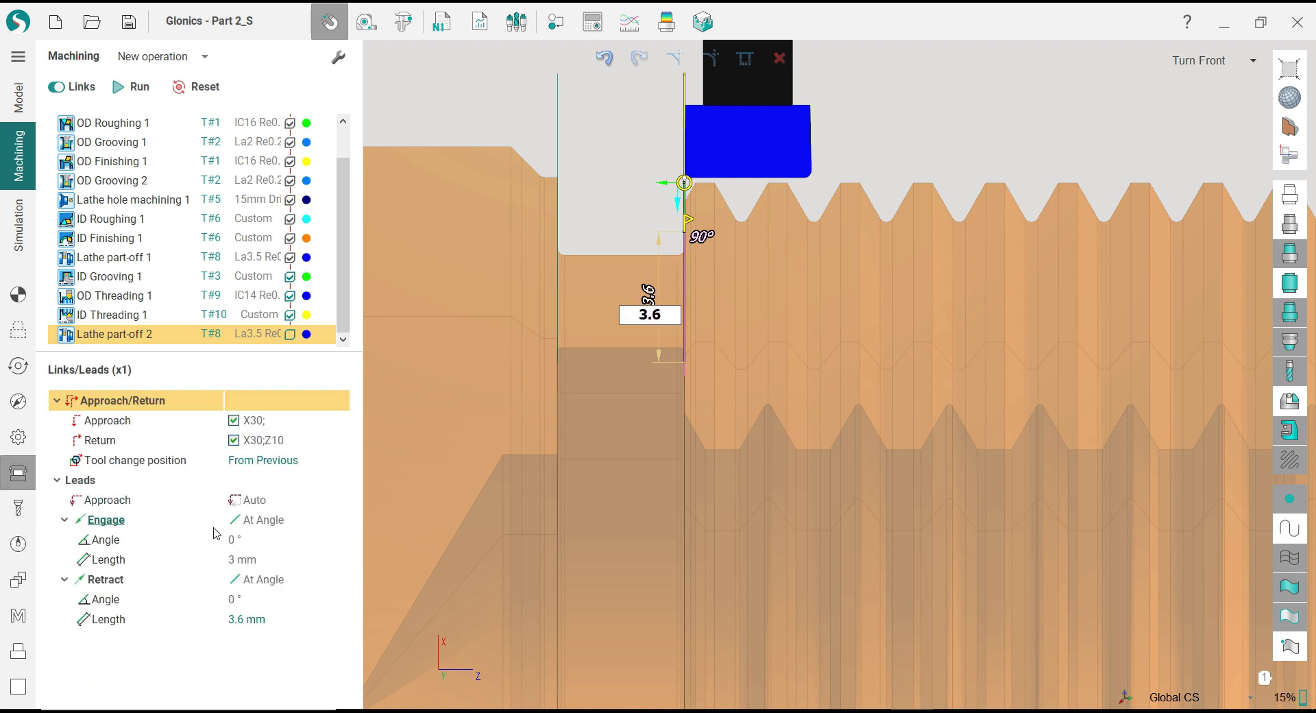
click(273, 618)
text(0)
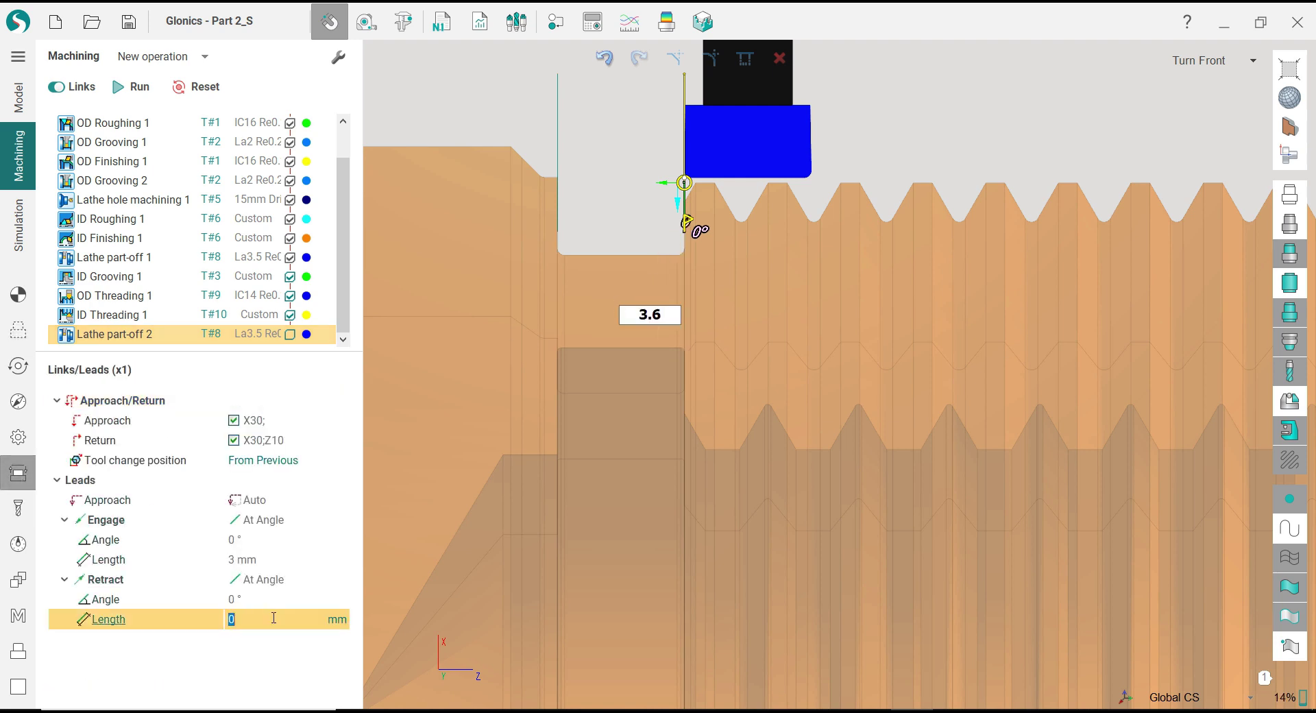
Step: Try a 90° retract angle in Lathe part-off 2's lead settings
click(270, 597)
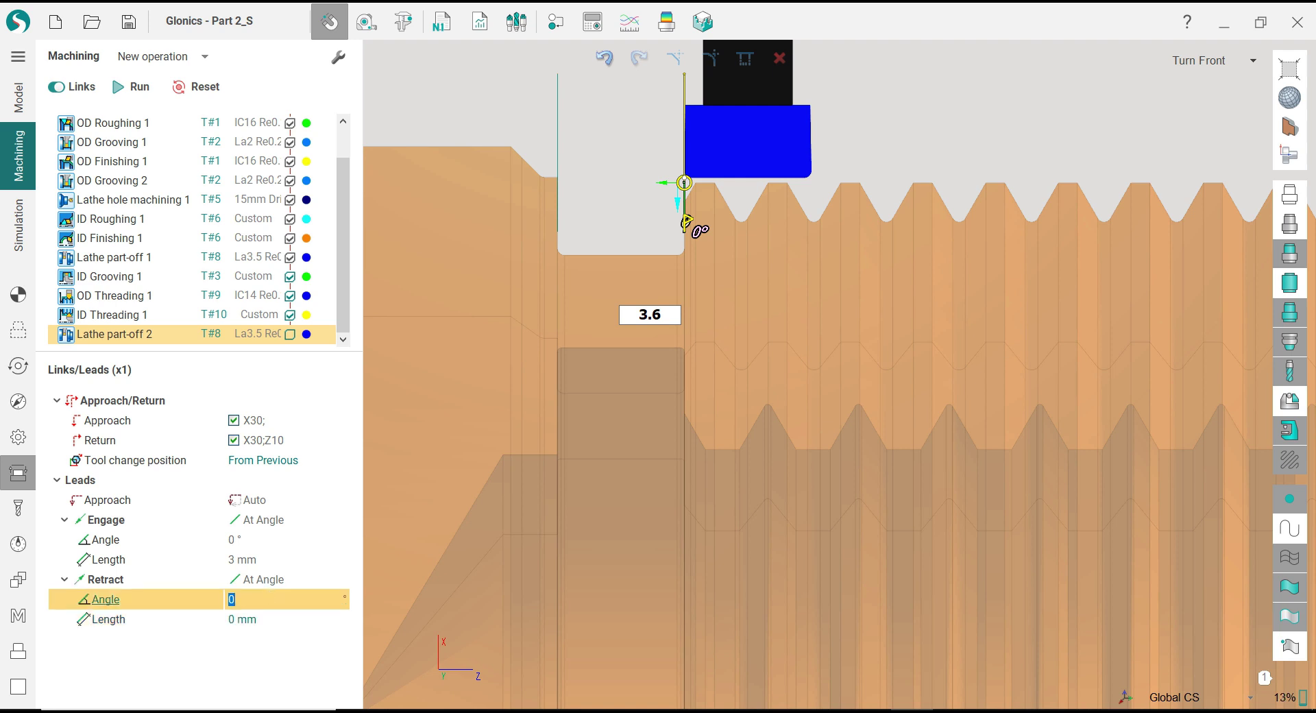
text(90)
click(269, 541)
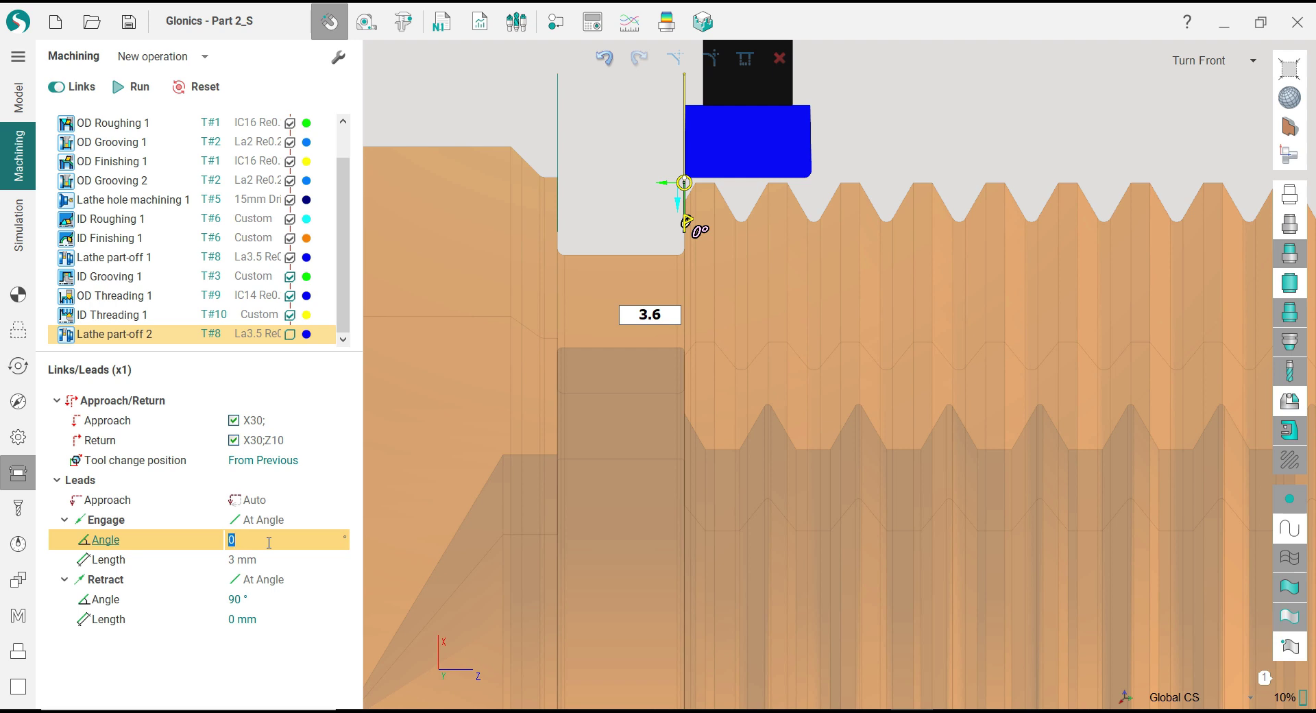
click(258, 601)
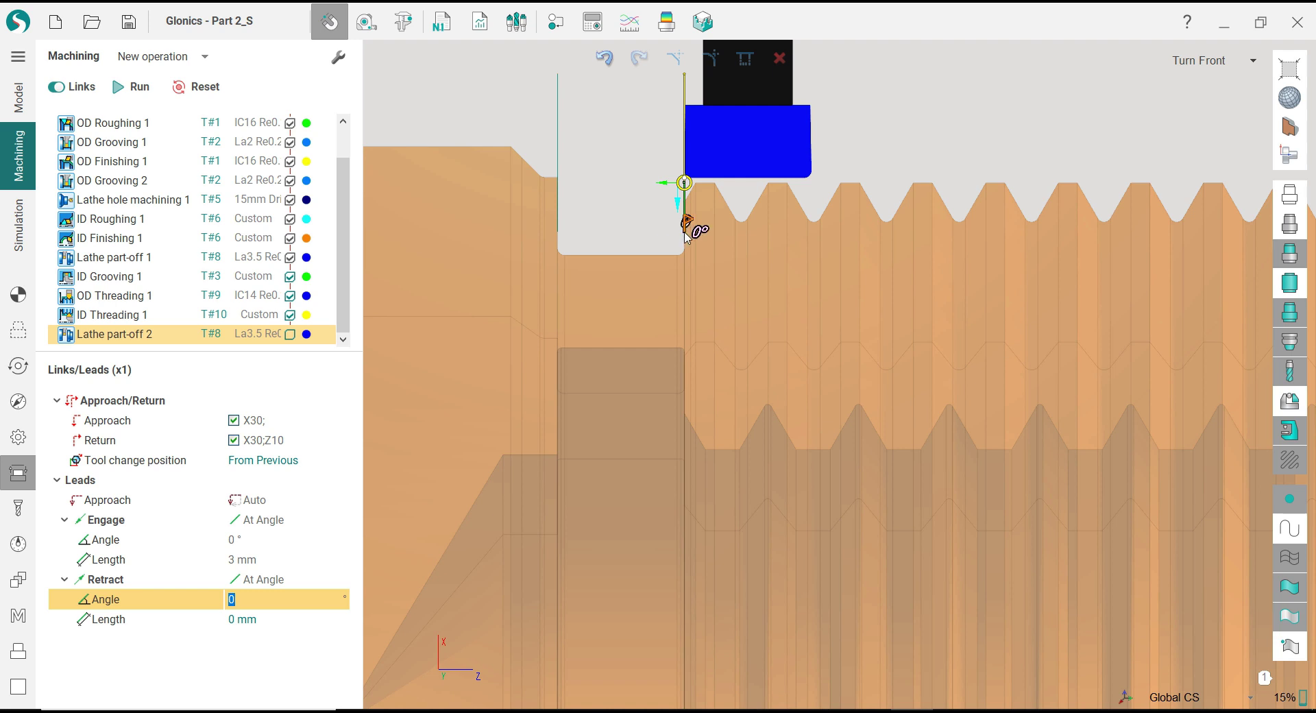
key(ctrl+s)
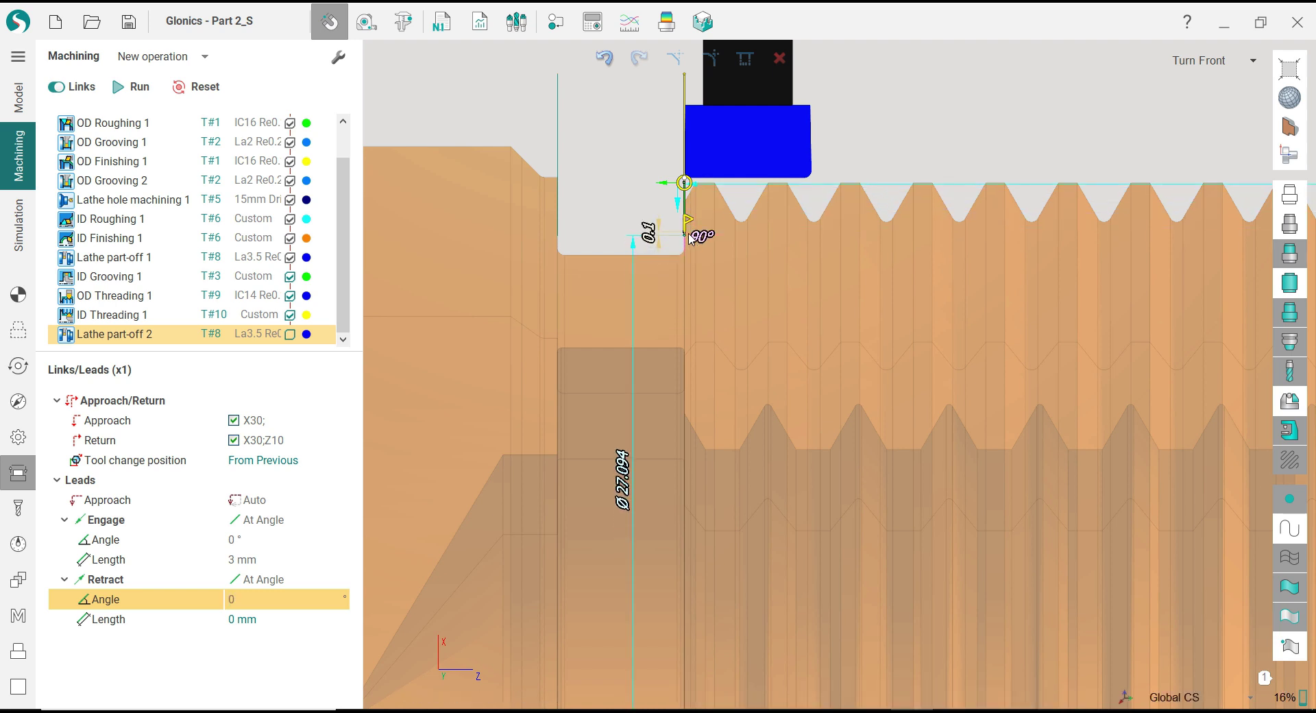
scroll(693, 222, up, 3)
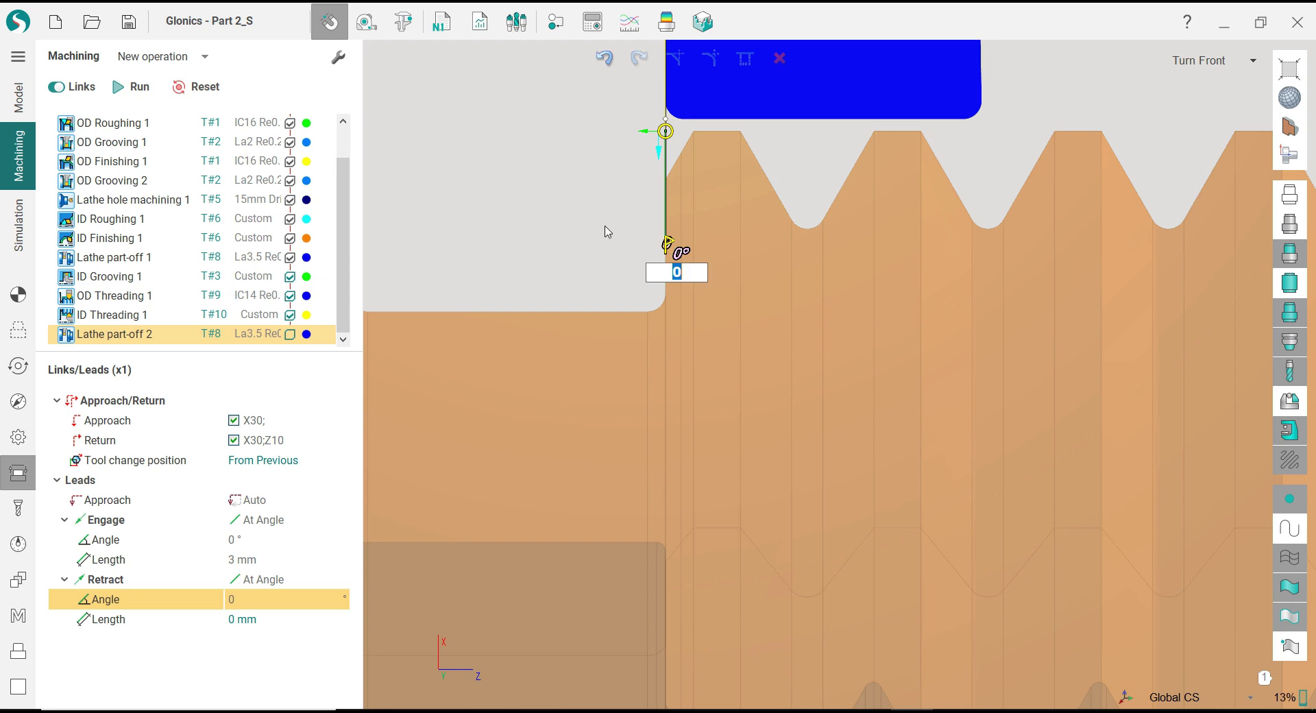
scroll(672, 258, down, 3)
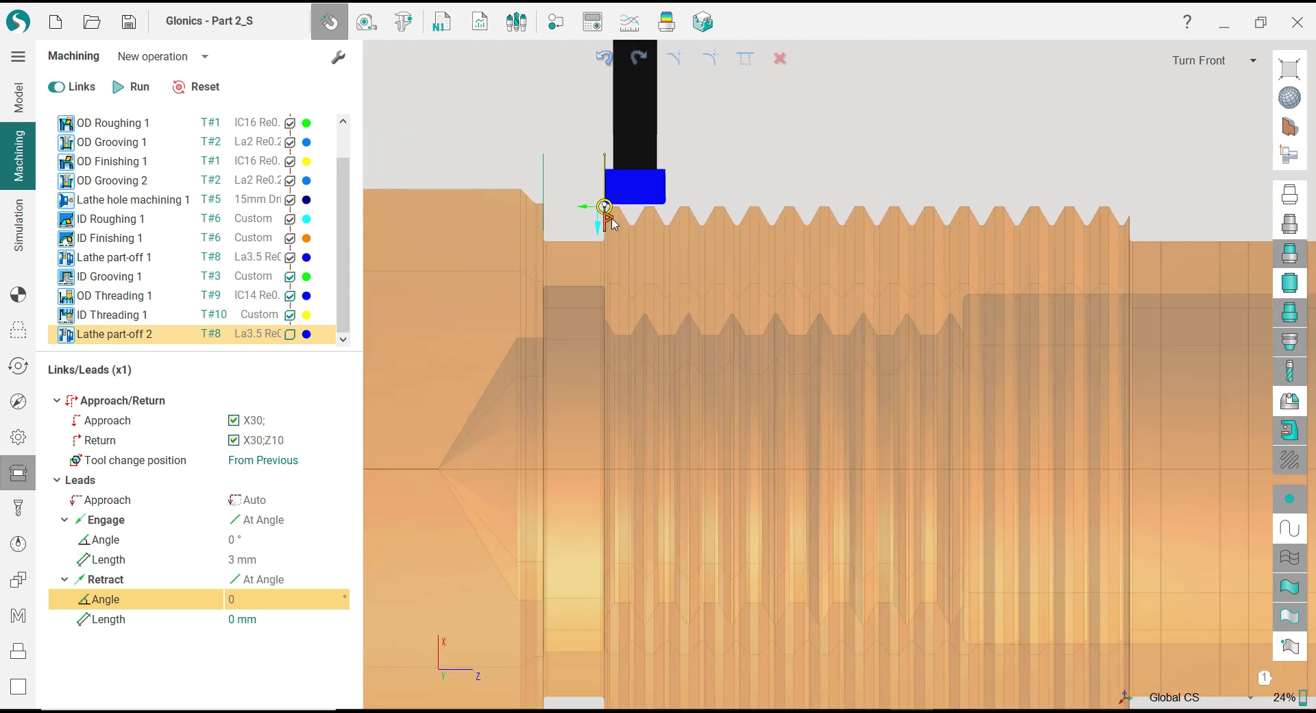
Step: Try a 12 mm distance from the axis for the cutting line's end, and cancel the change
drag(606, 218, 607, 218)
double_click(543, 354)
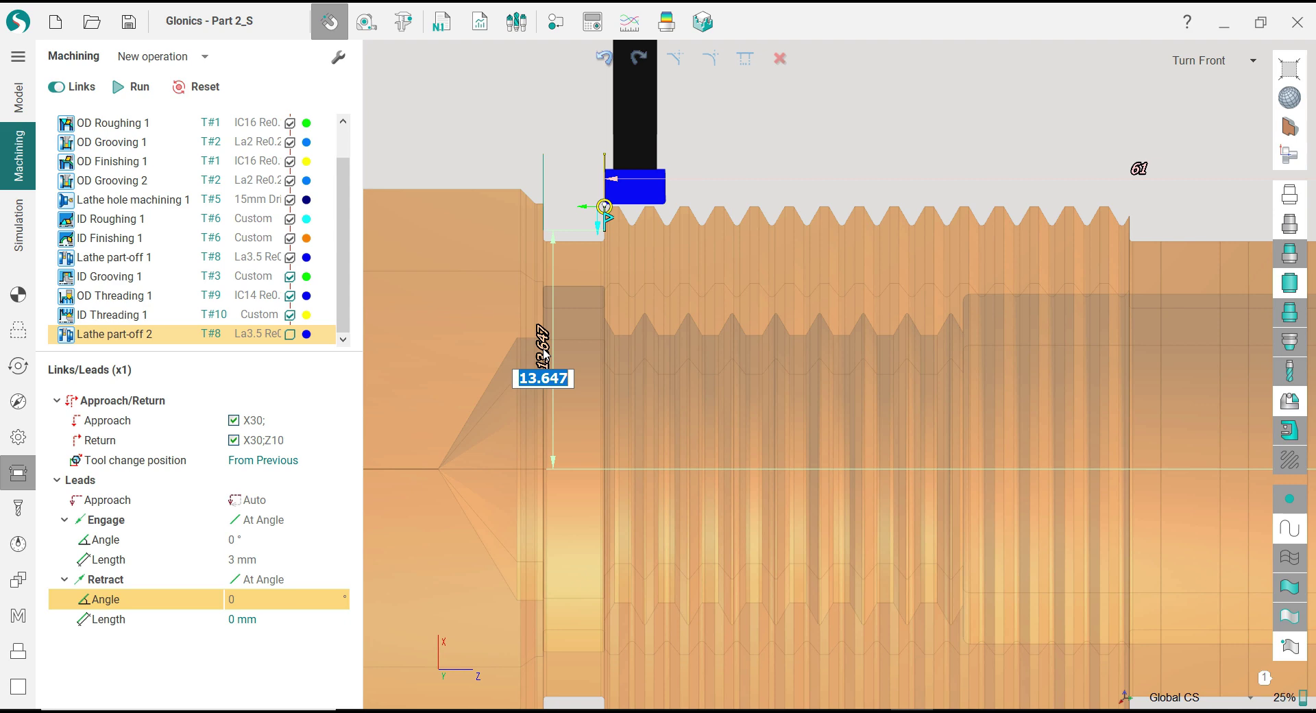
text(12)
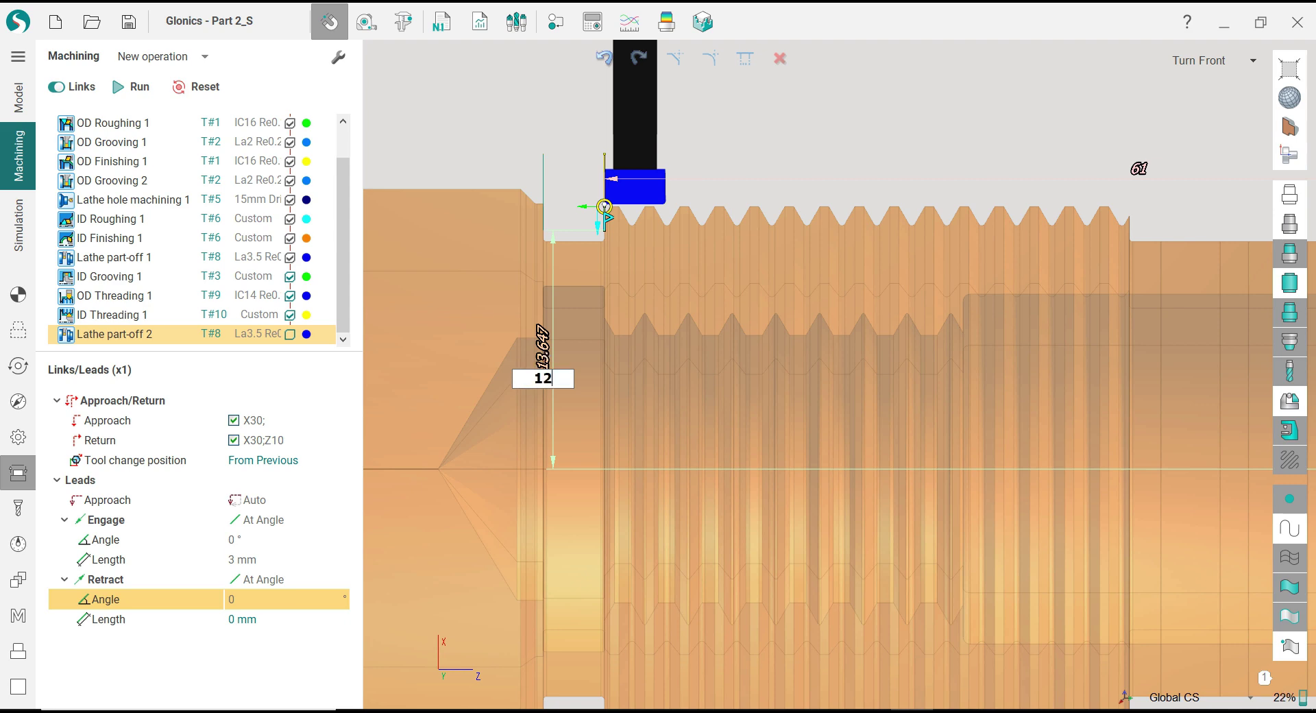
key(ctrl+z)
key(Escape)
Step: Delete Lathe part-off 2's existing part-off job and add a new part-off job at the outer groove
scroll(582, 328, down, 5)
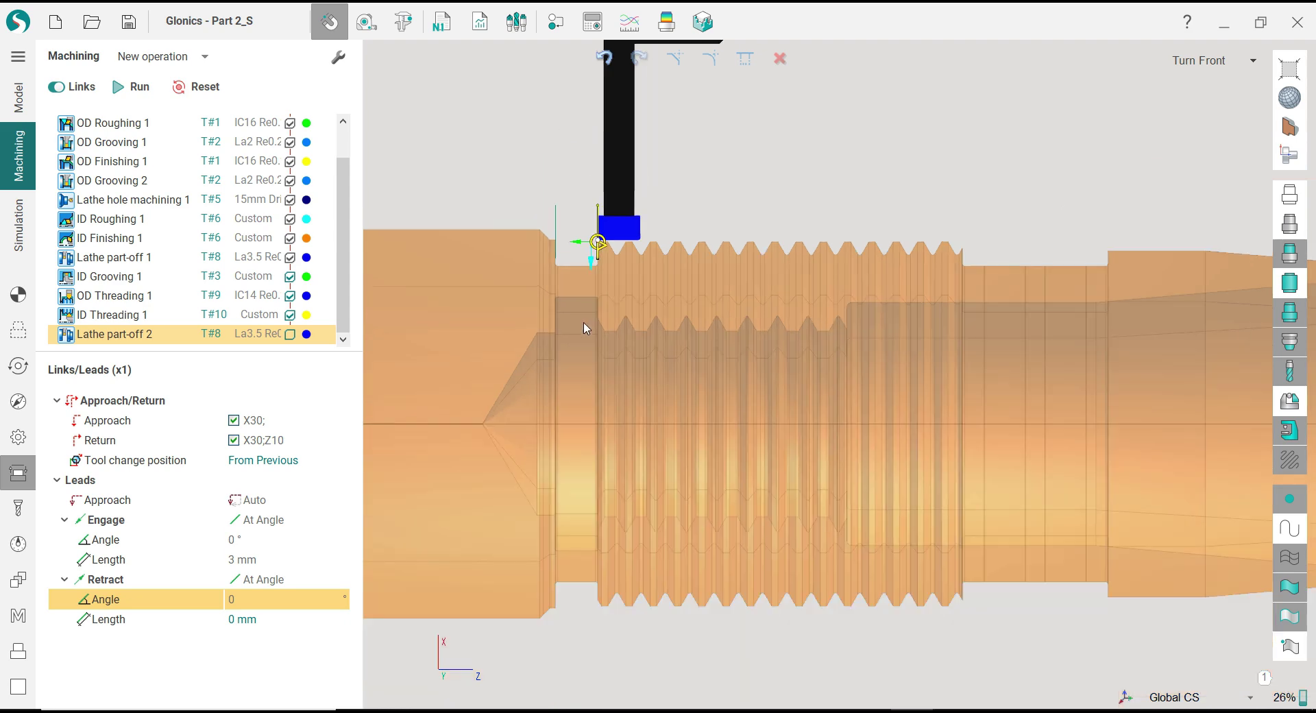
scroll(584, 327, up, 1)
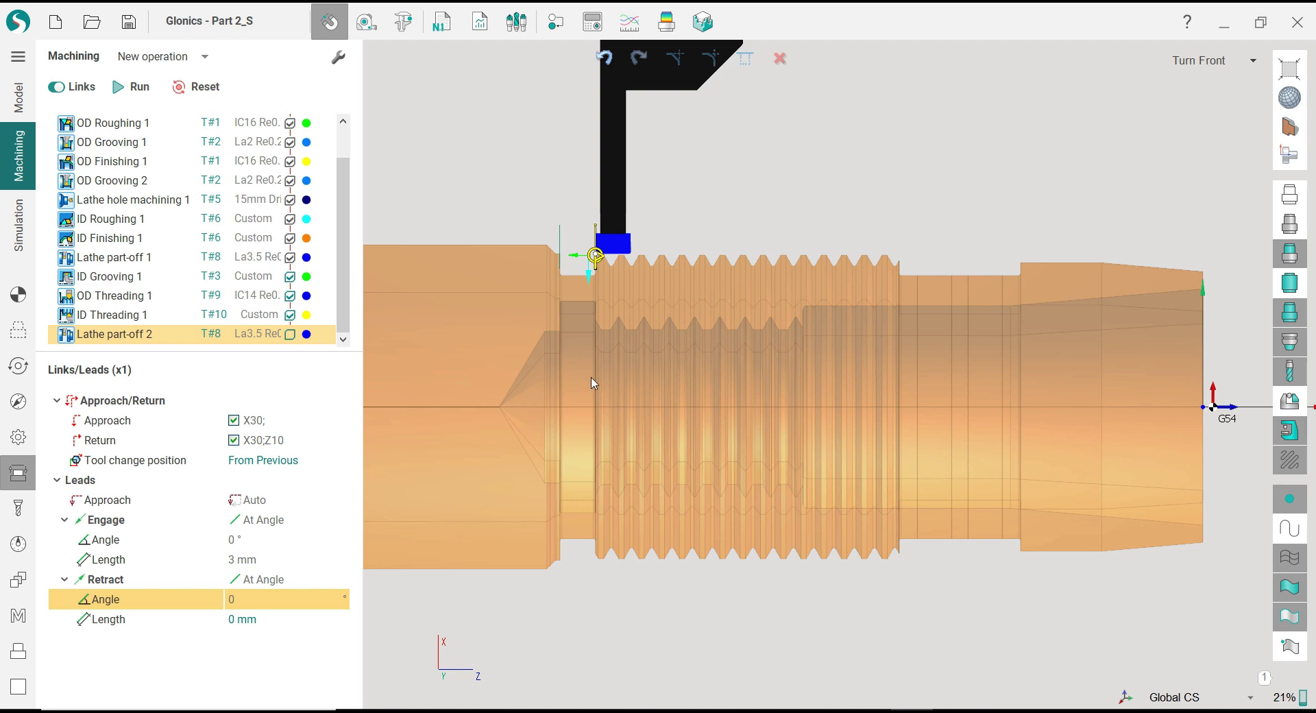
scroll(591, 277, up, 2)
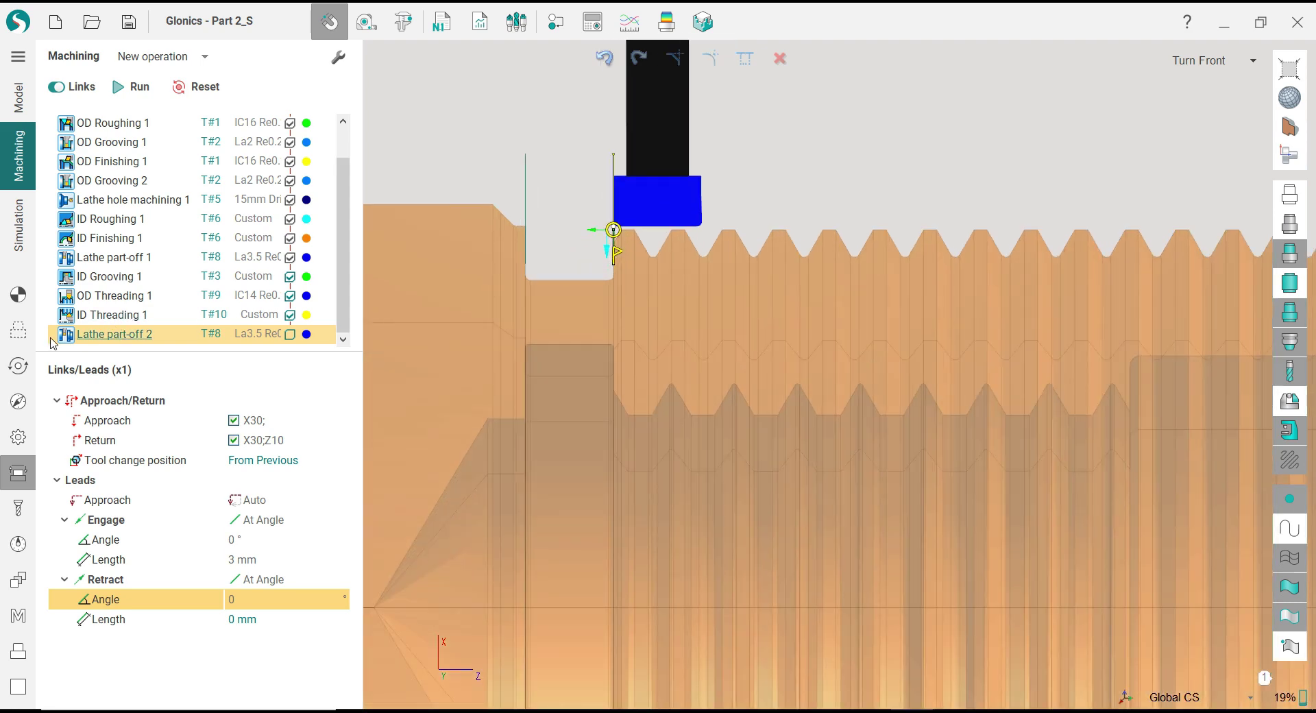
click(132, 444)
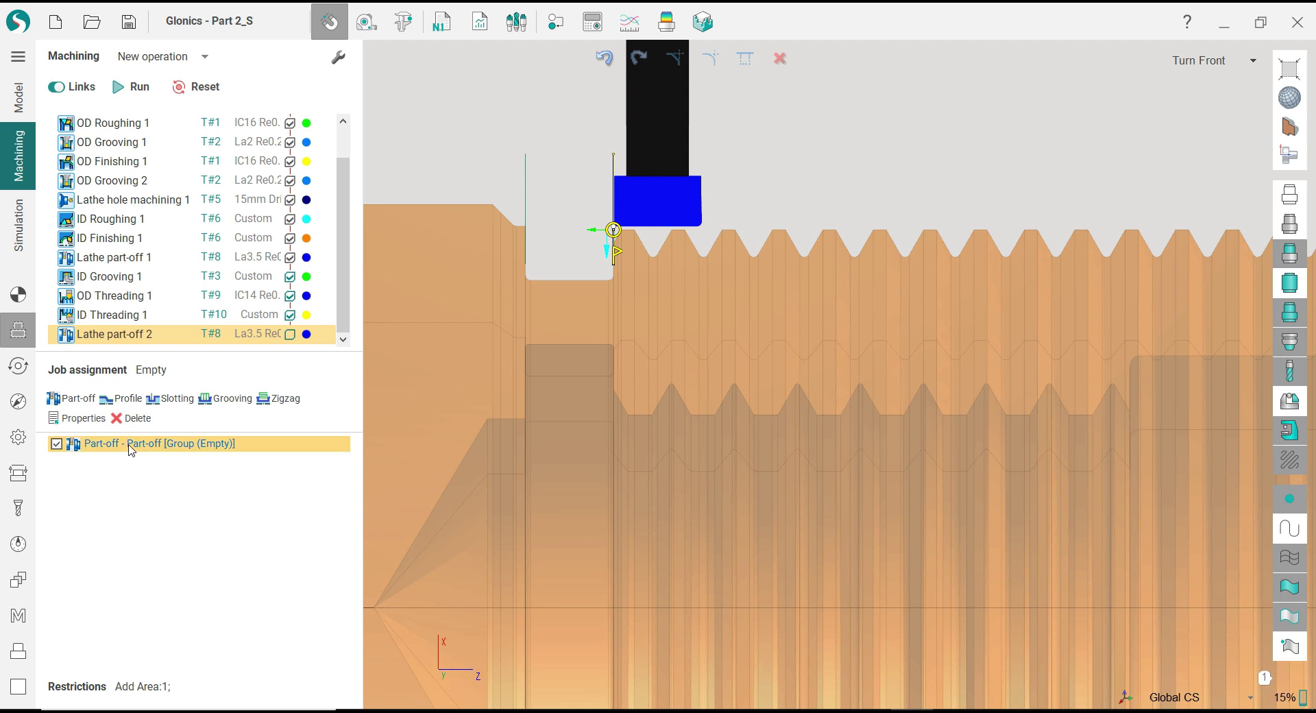
click(131, 418)
scroll(538, 259, down, 2)
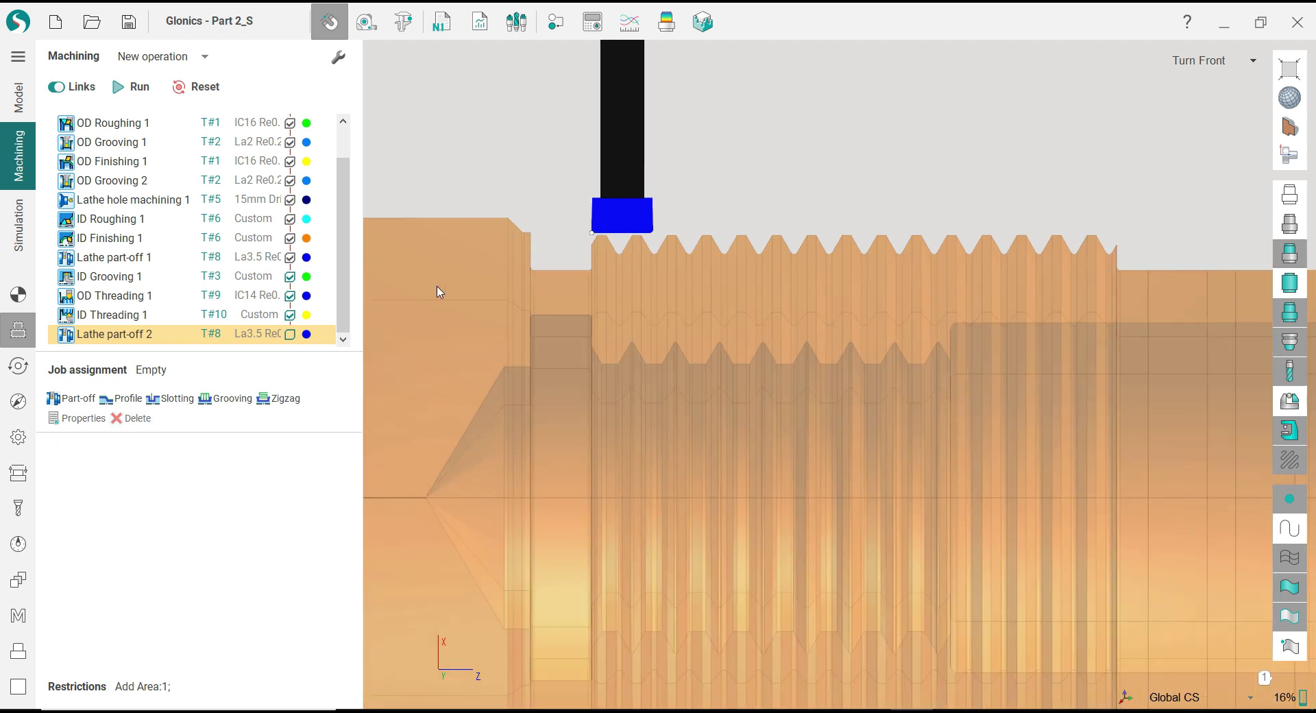
click(81, 408)
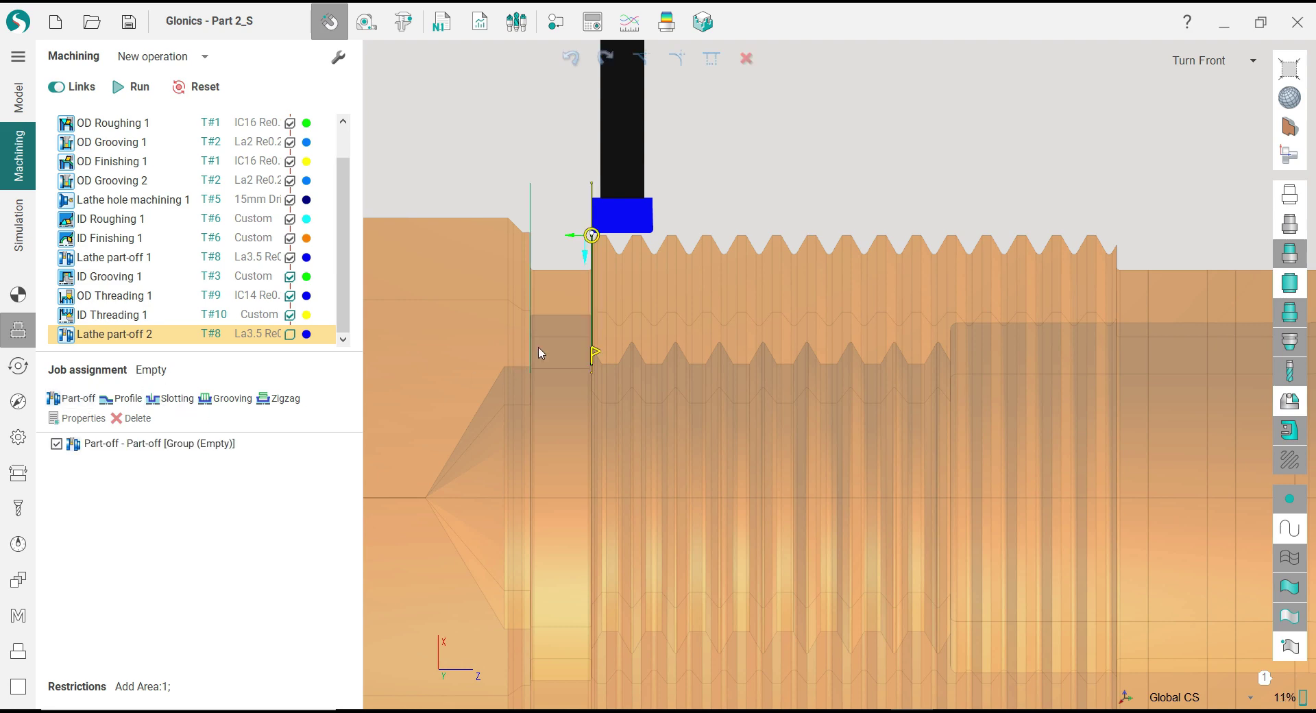
Step: Shorten the part-off line to run from just above the outer groove's floor to the inner groove's surface, with a 0 mm end extension
scroll(604, 295, down, 2)
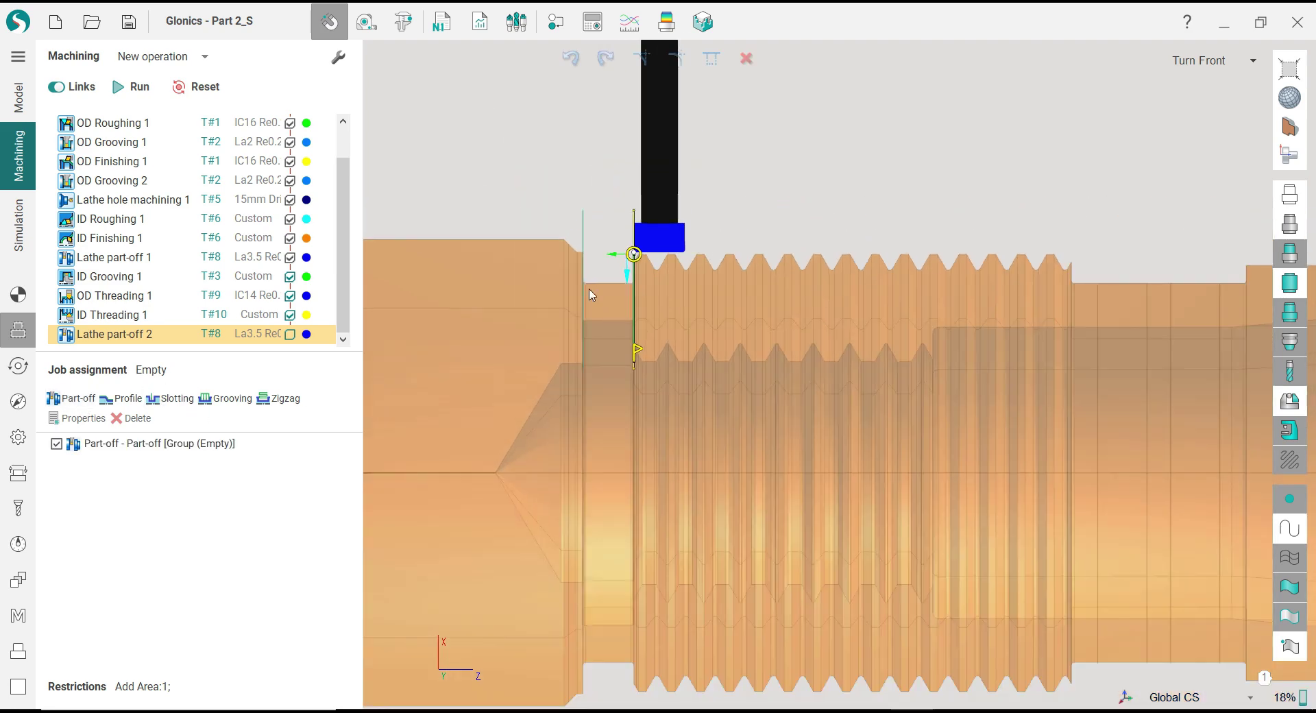
scroll(616, 295, up, 4)
scroll(625, 277, up, 3)
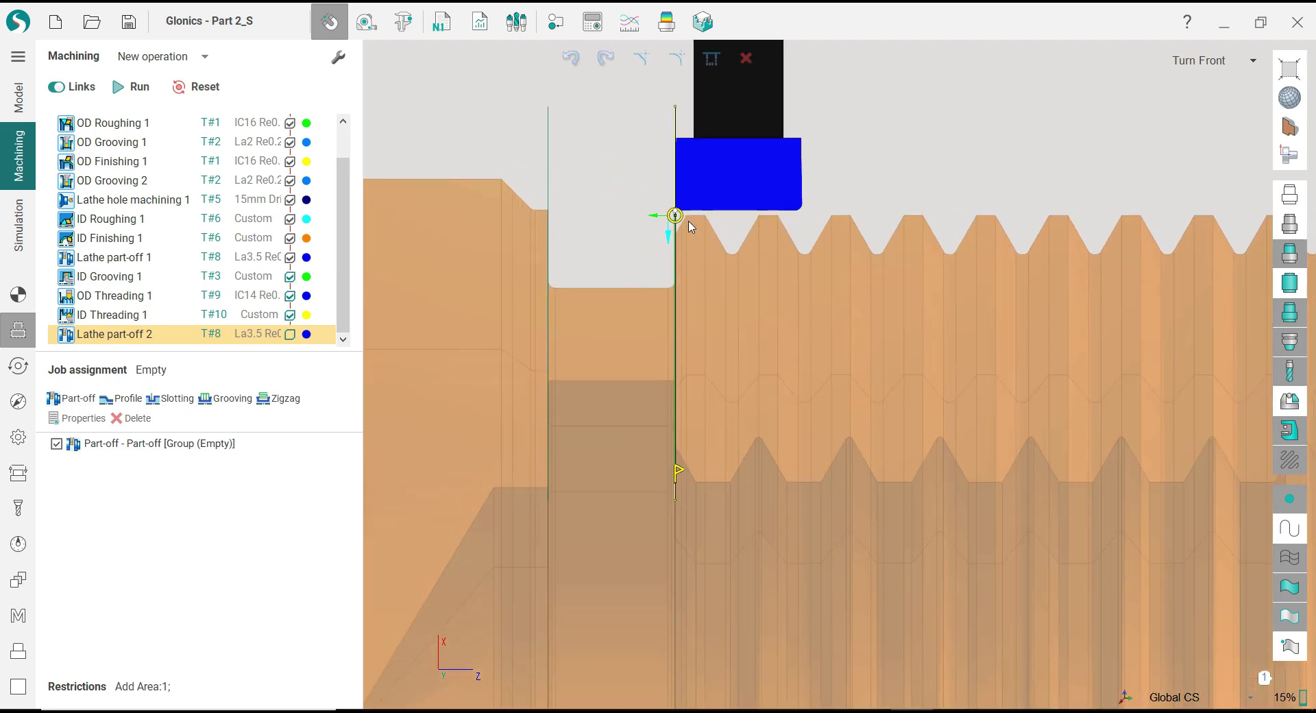
drag(682, 220, 682, 273)
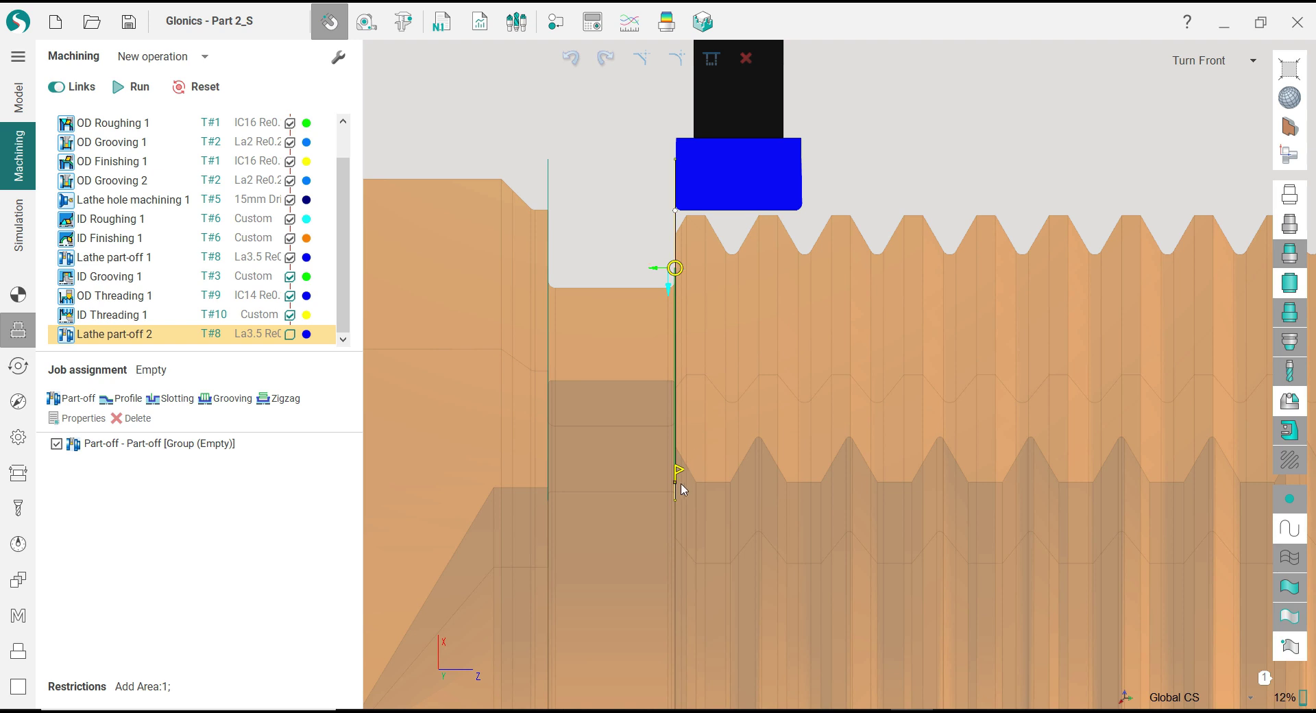
drag(680, 471, 689, 403)
click(642, 406)
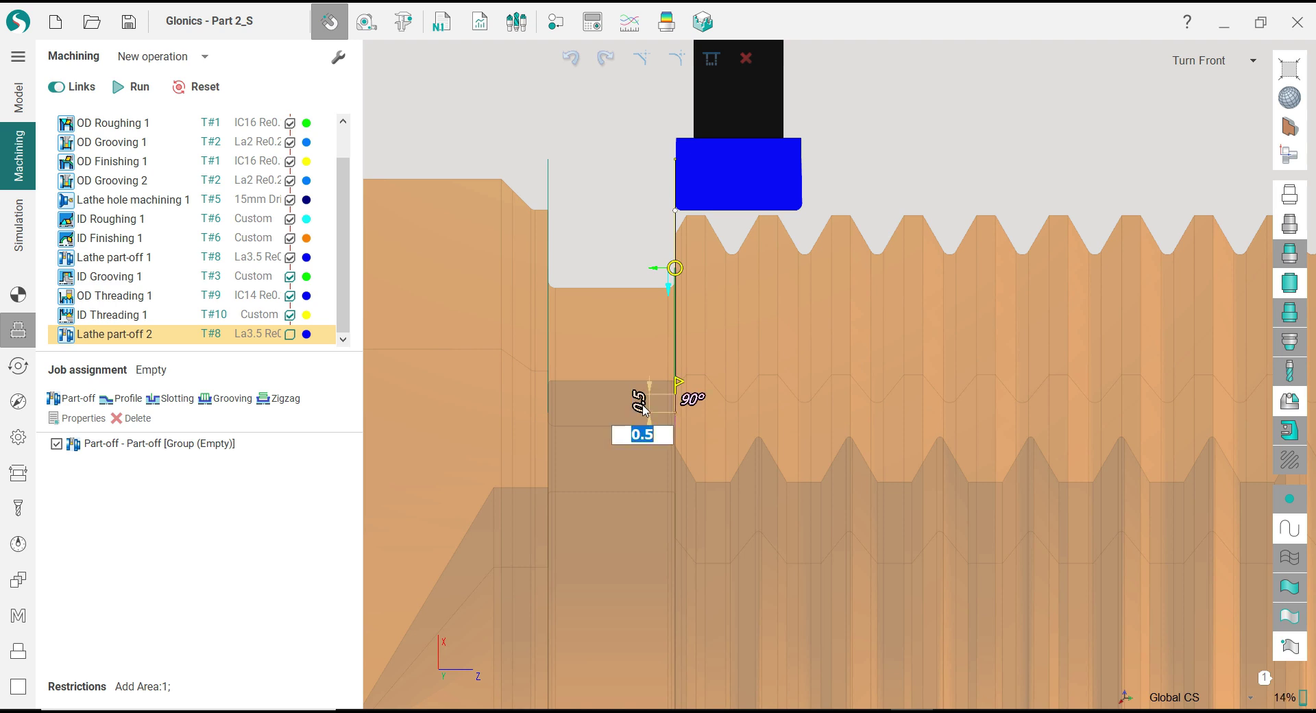
text(0)
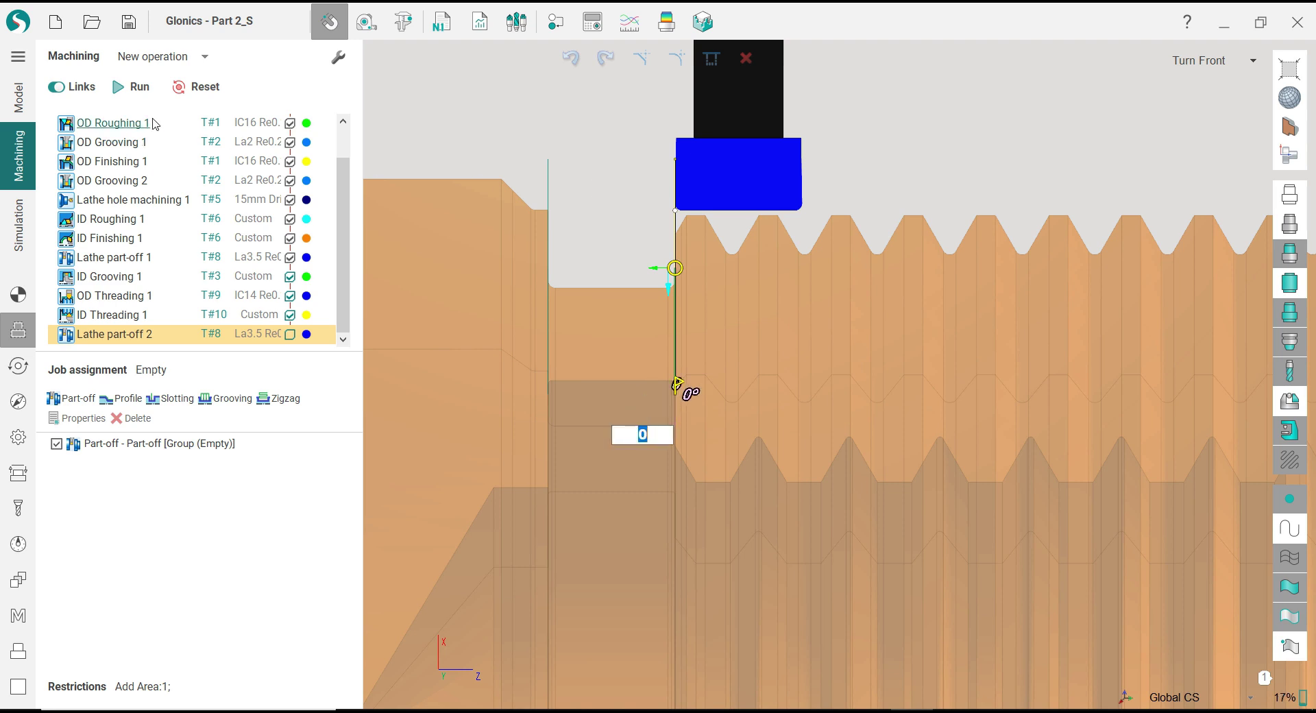
Step: Calculate Lathe part-off 2's toolpath and check the operation's lead settings
click(136, 86)
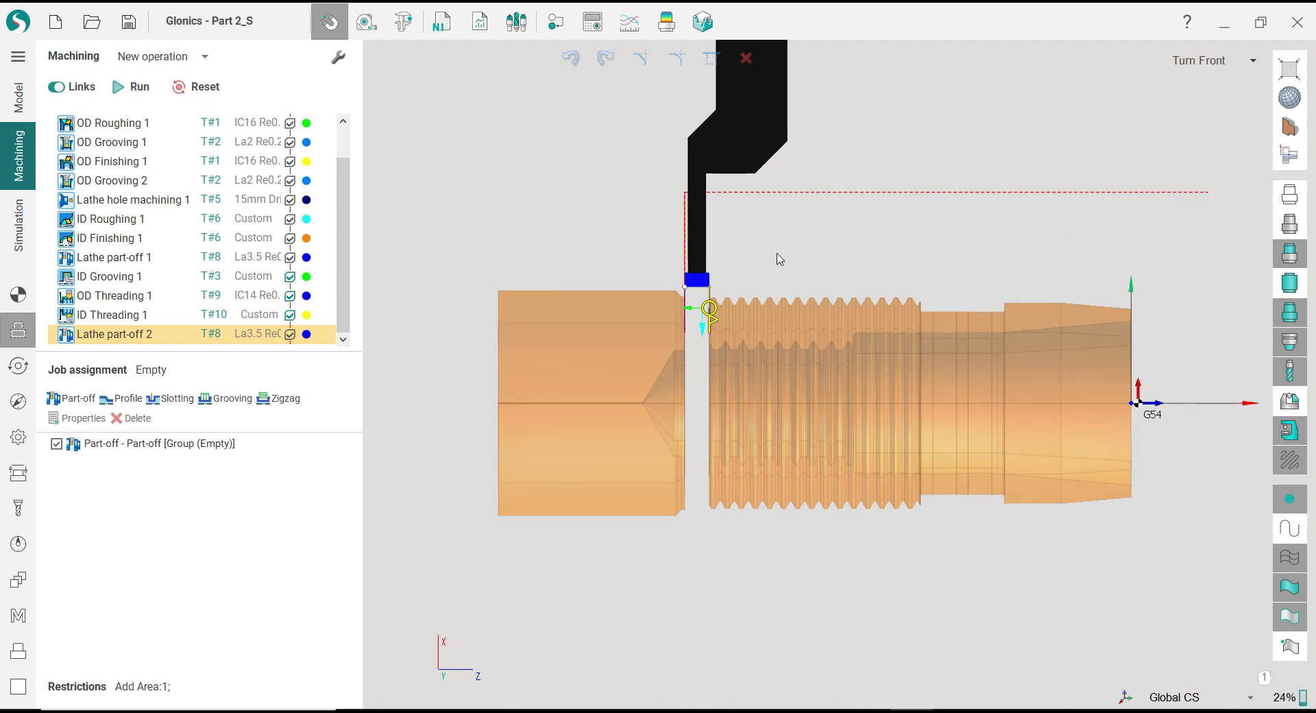
scroll(693, 330, up, 2)
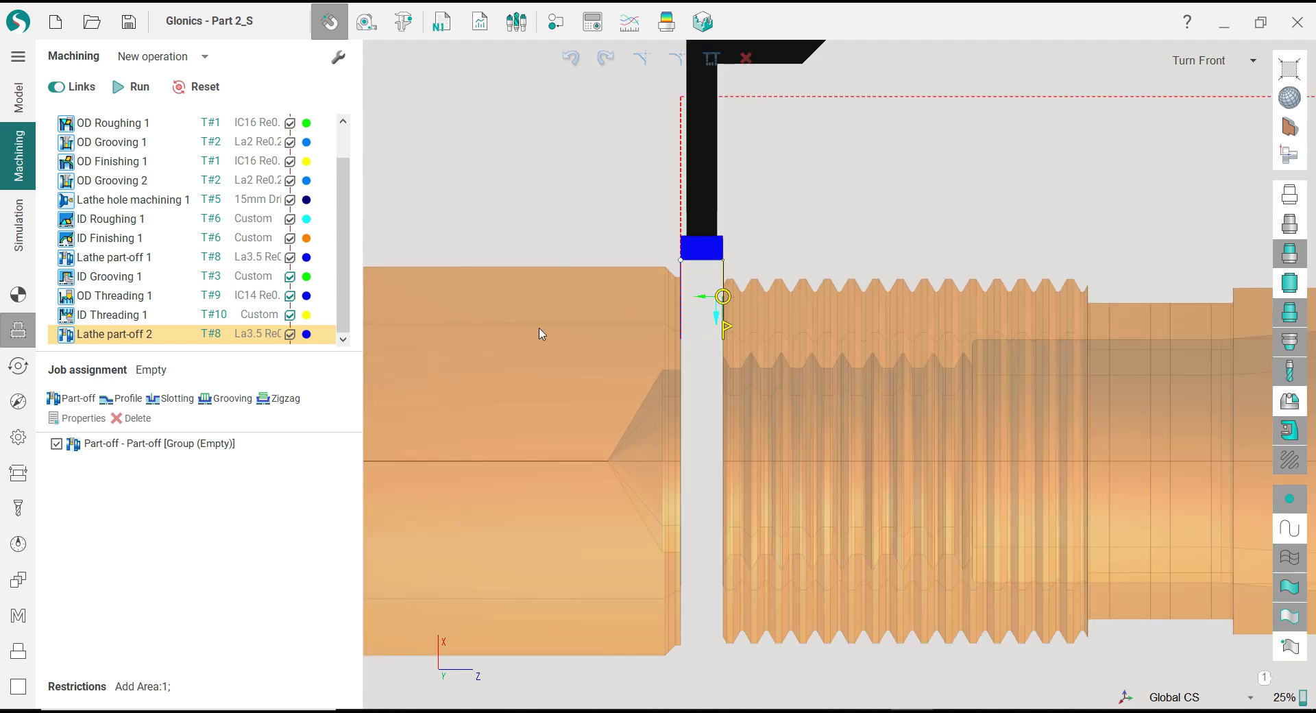
scroll(540, 336, down, 2)
click(19, 479)
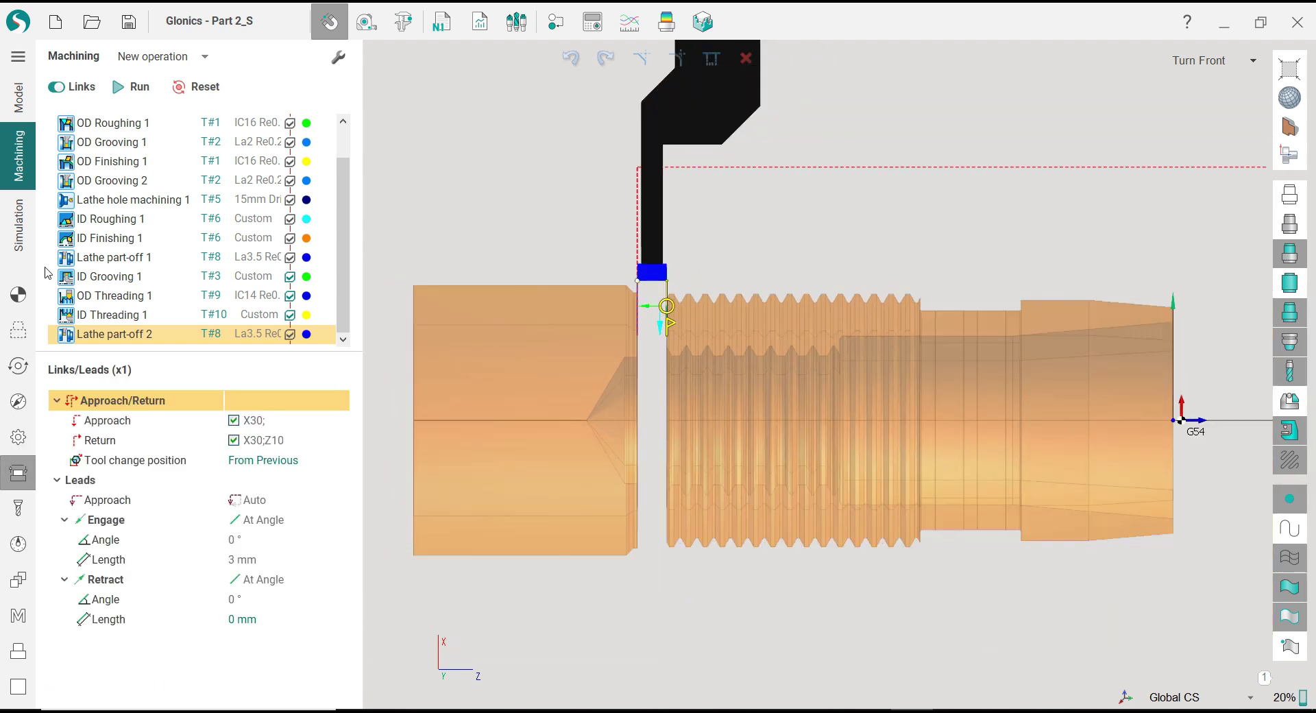
Step: Simulate Lathe part-off 2 and examine the separated threaded part and its cut face at an angle
click(18, 224)
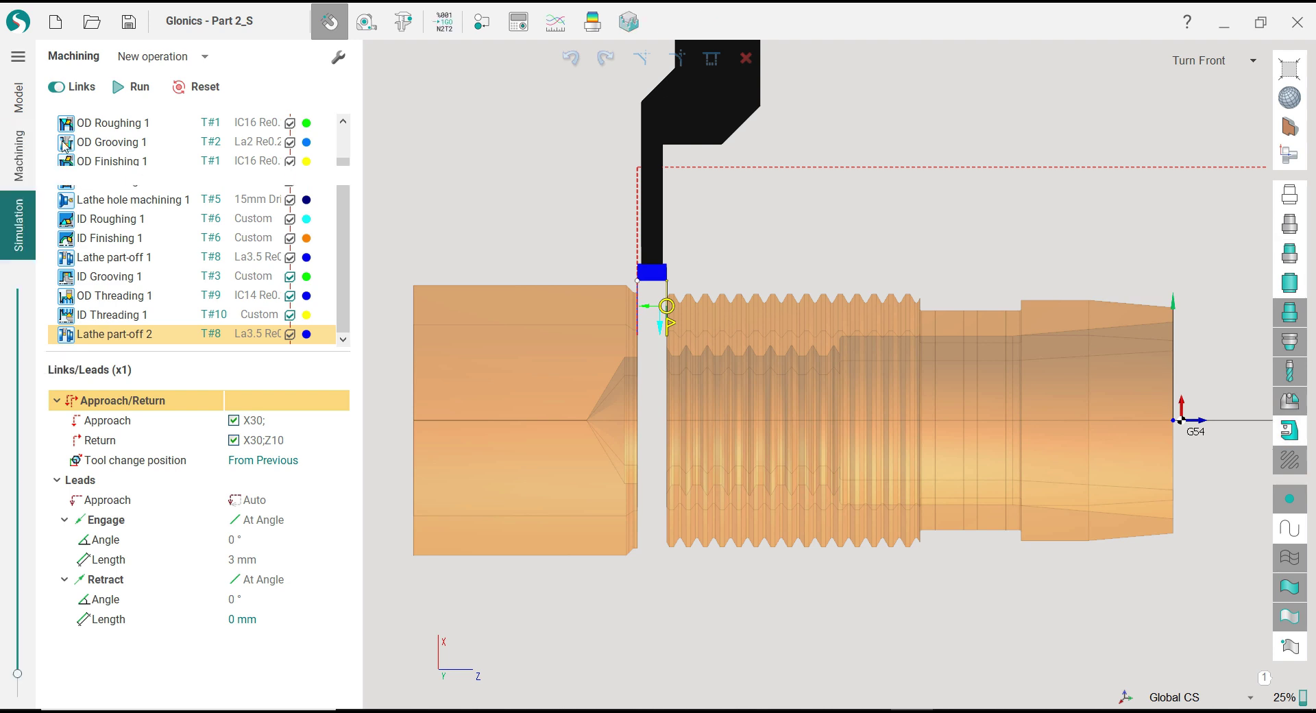
click(91, 91)
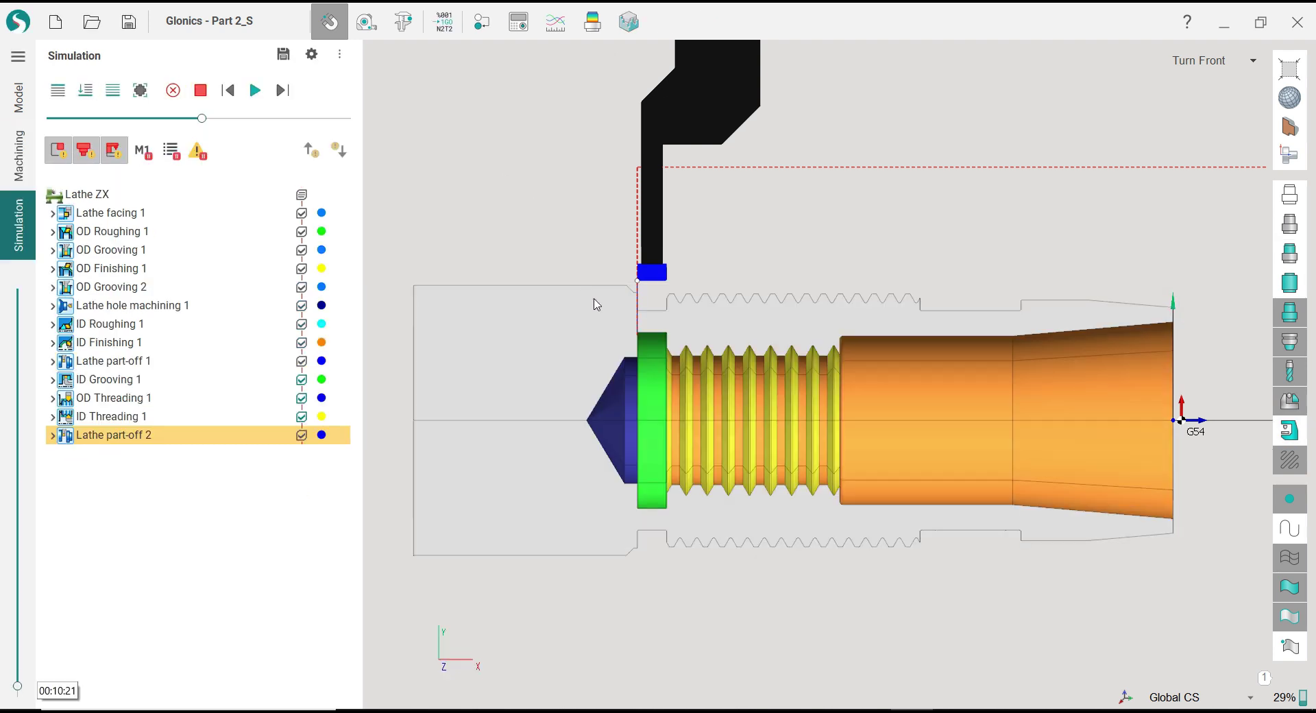
scroll(596, 304, up, 2)
click(255, 90)
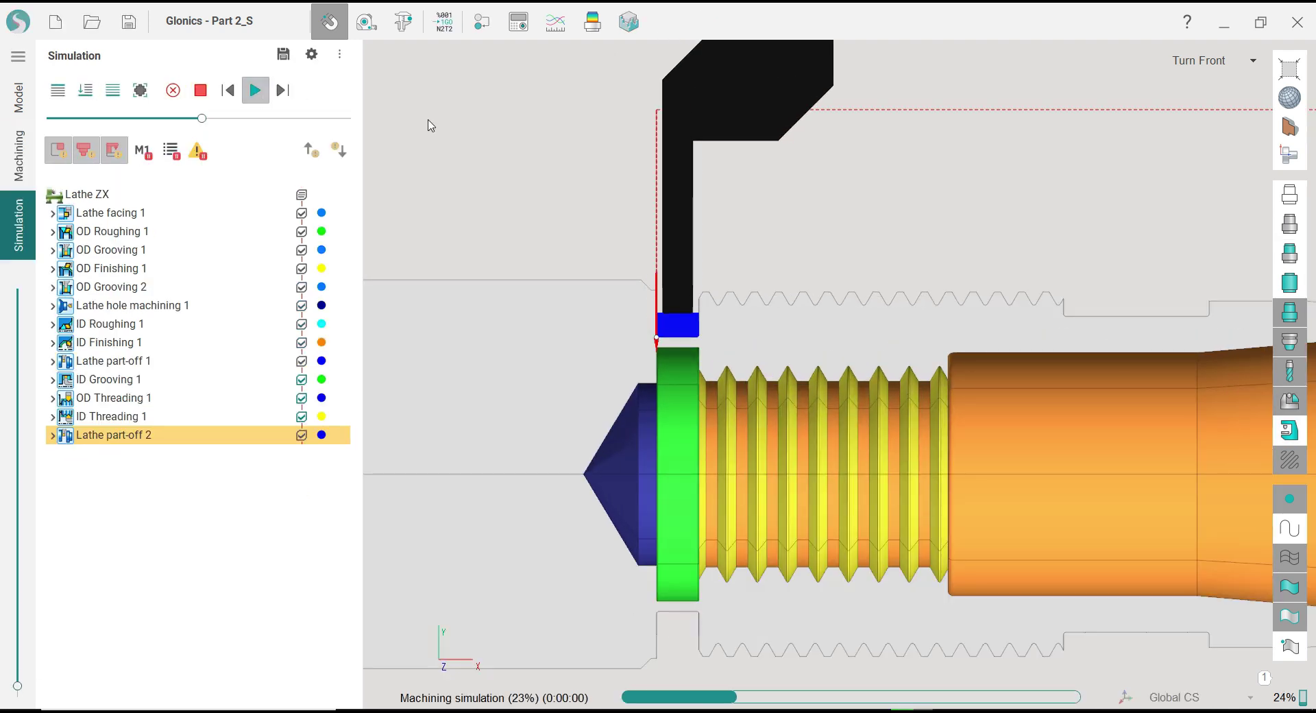
scroll(529, 284, down, 3)
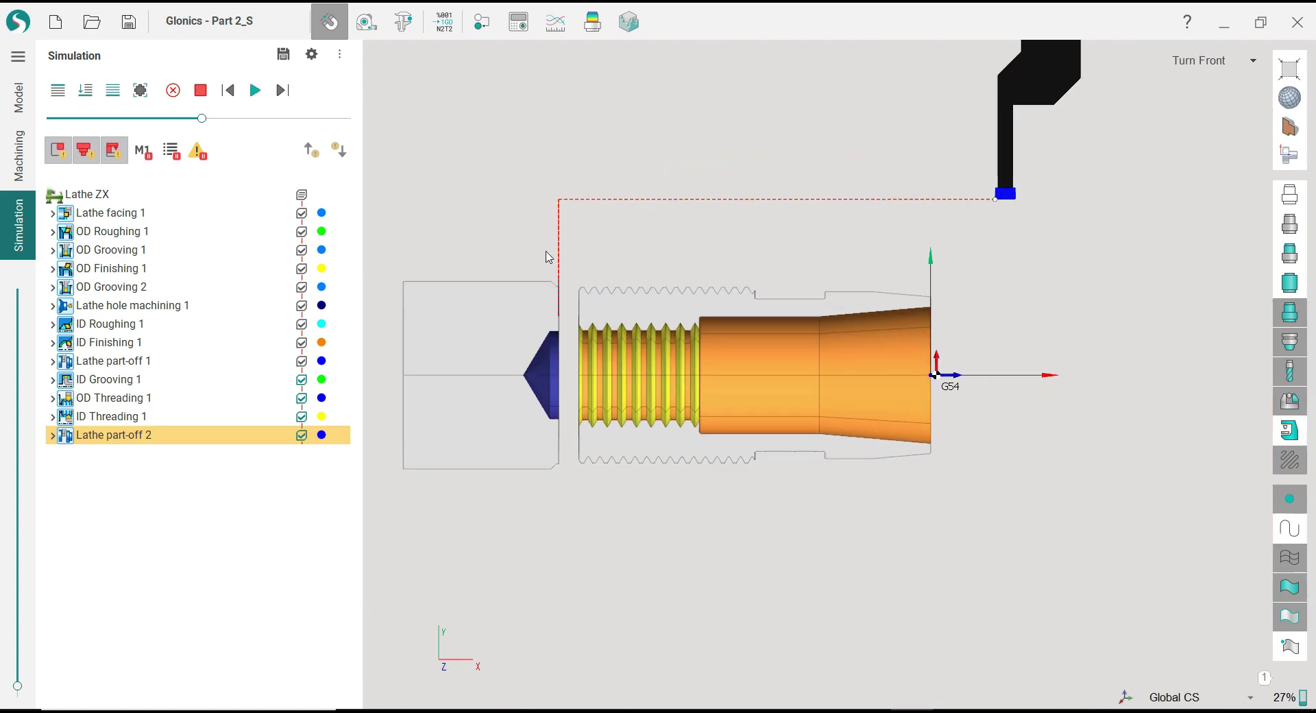
middle_drag(548, 257, 624, 313)
scroll(575, 348, up, 2)
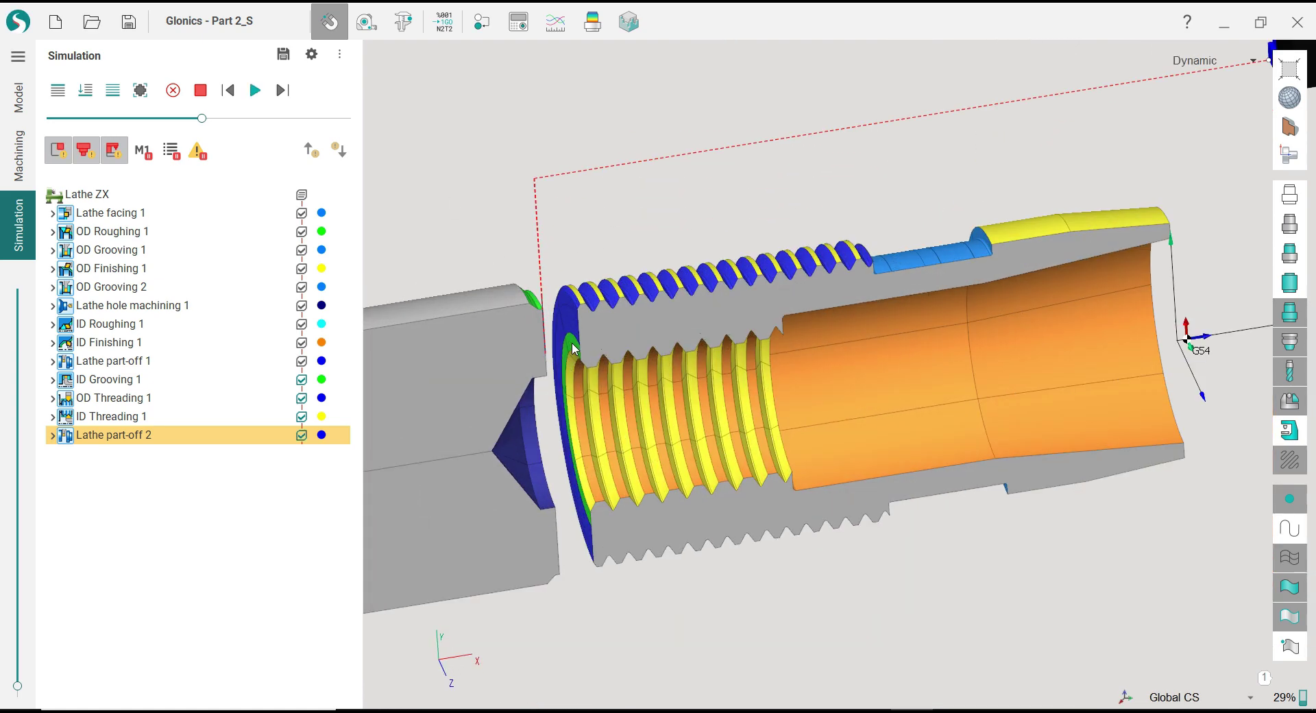
Step: Compare the simulated part with the design model by deviation colours and examine the parted face and threads at an angle
scroll(575, 348, up, 3)
click(592, 22)
scroll(549, 257, down, 5)
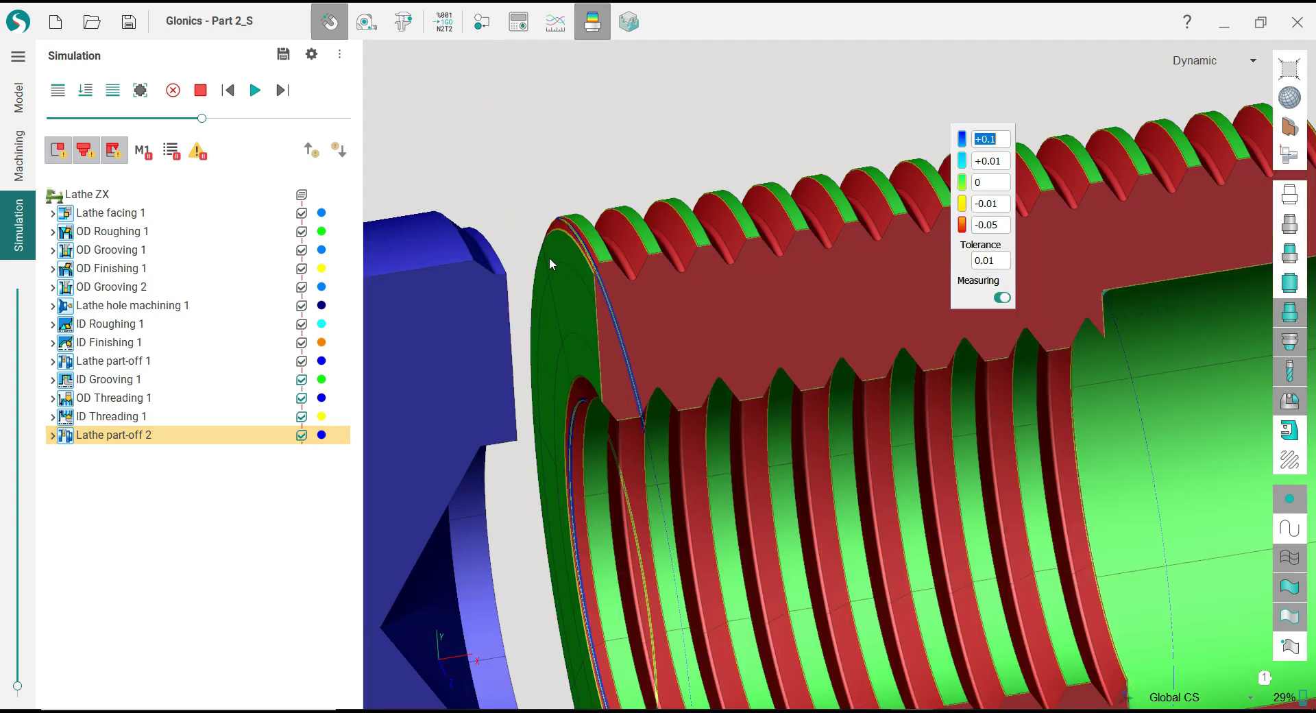
middle_drag(581, 199, 691, 170)
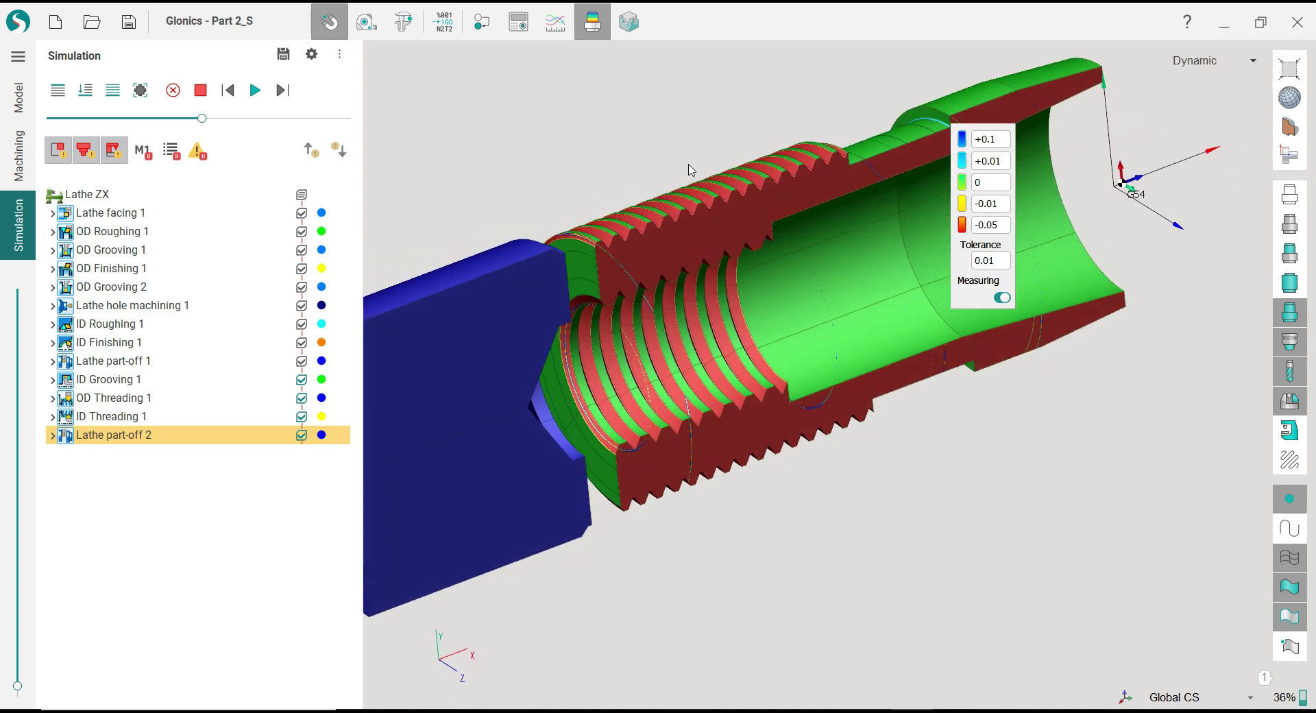
Step: Turn off the deviation colour comparison and return to the machining setup to view the whole part with Lathe part-off 2's tool
click(592, 22)
middle_drag(594, 215, 789, 268)
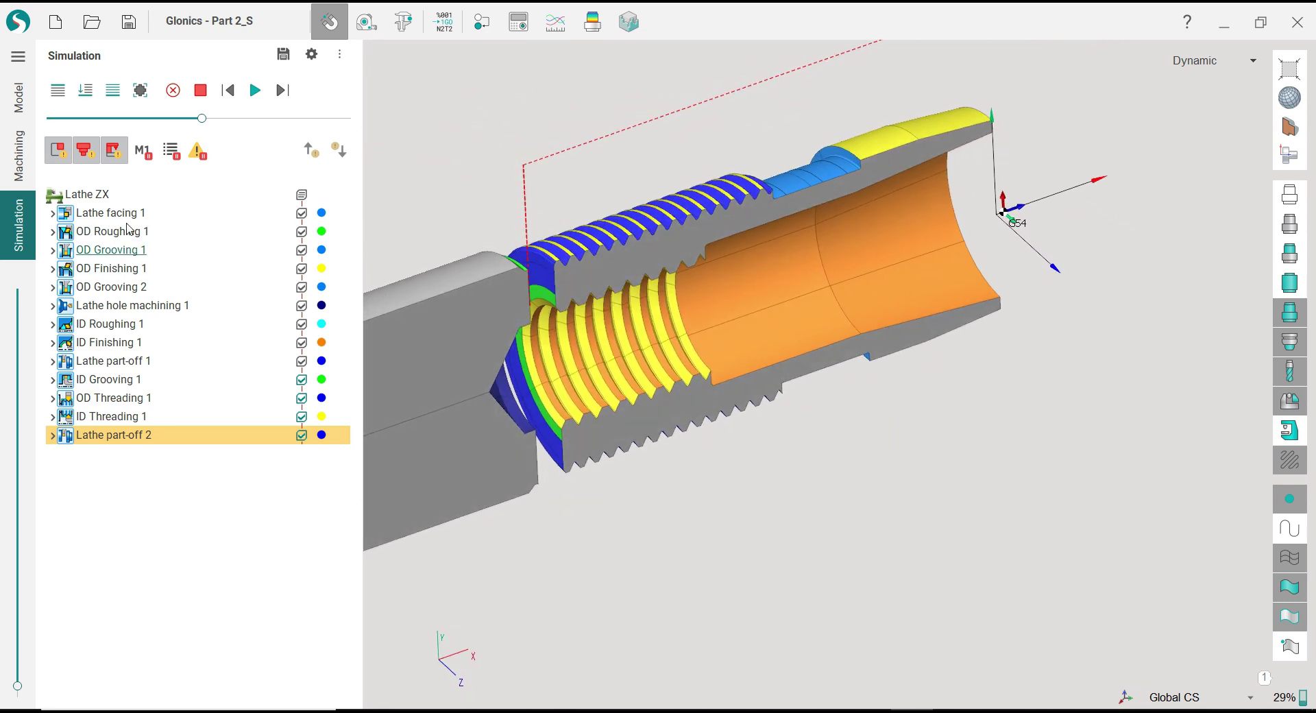
scroll(713, 331, down, 3)
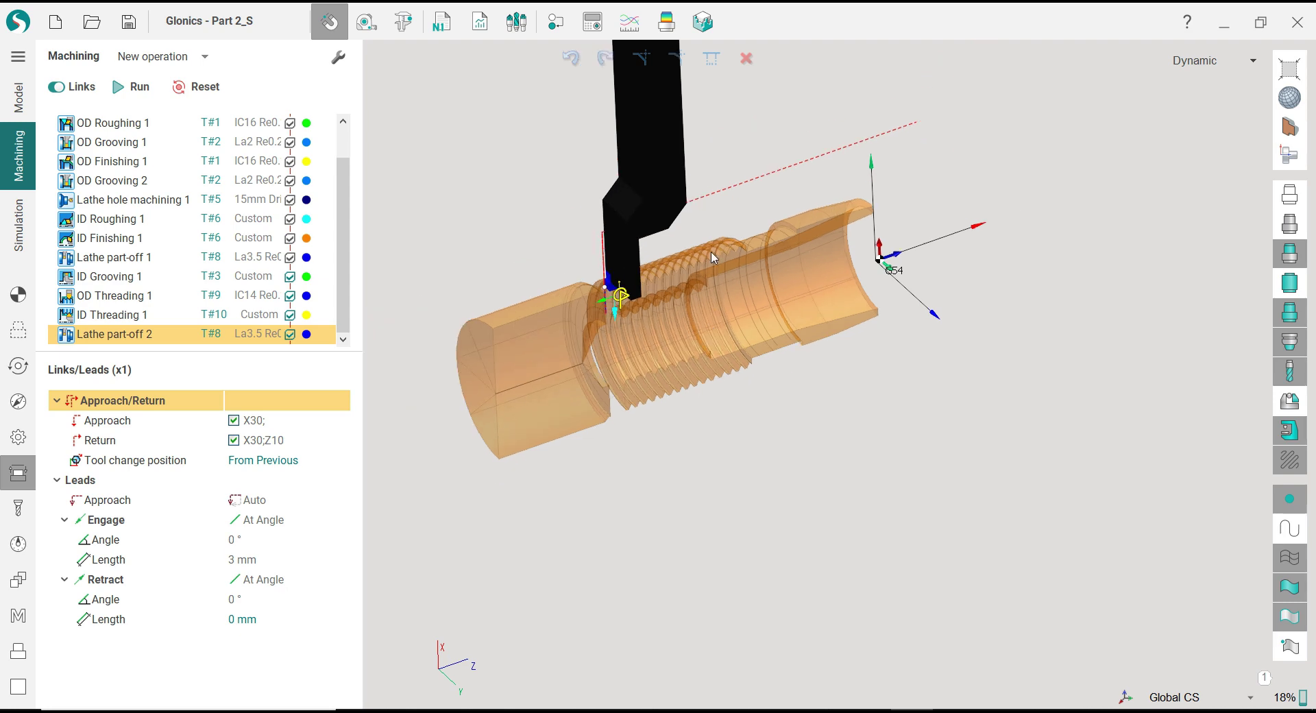
scroll(523, 275, up, 2)
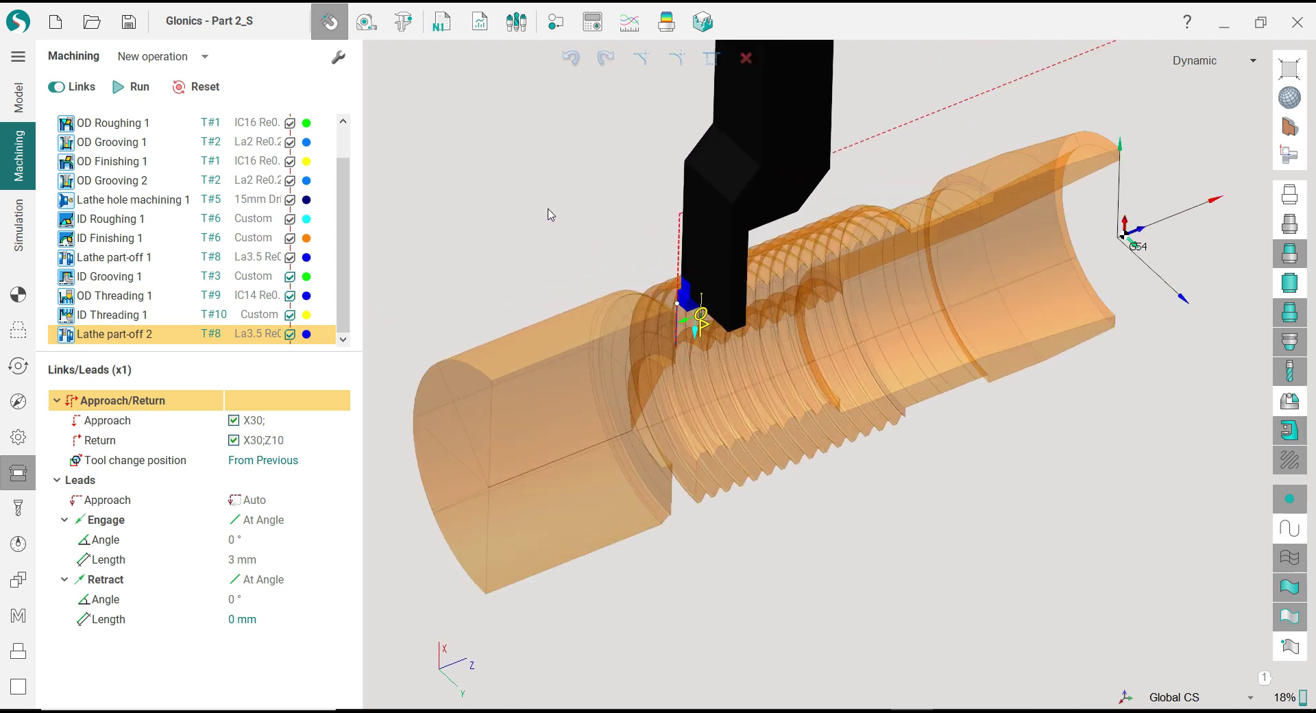
Step: Simulate the entire Lathe ZX program from the first facing operation and watch the material removal at an angle
click(16, 227)
scroll(601, 398, down, 2)
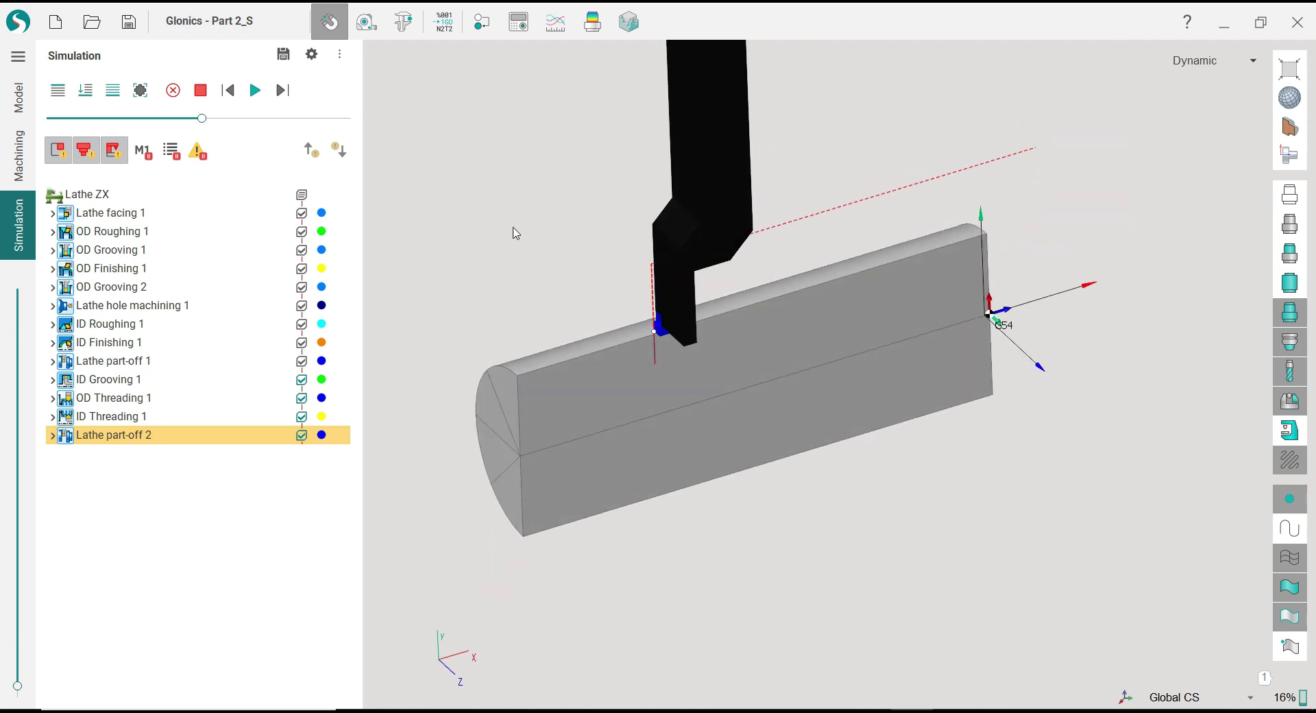
click(89, 195)
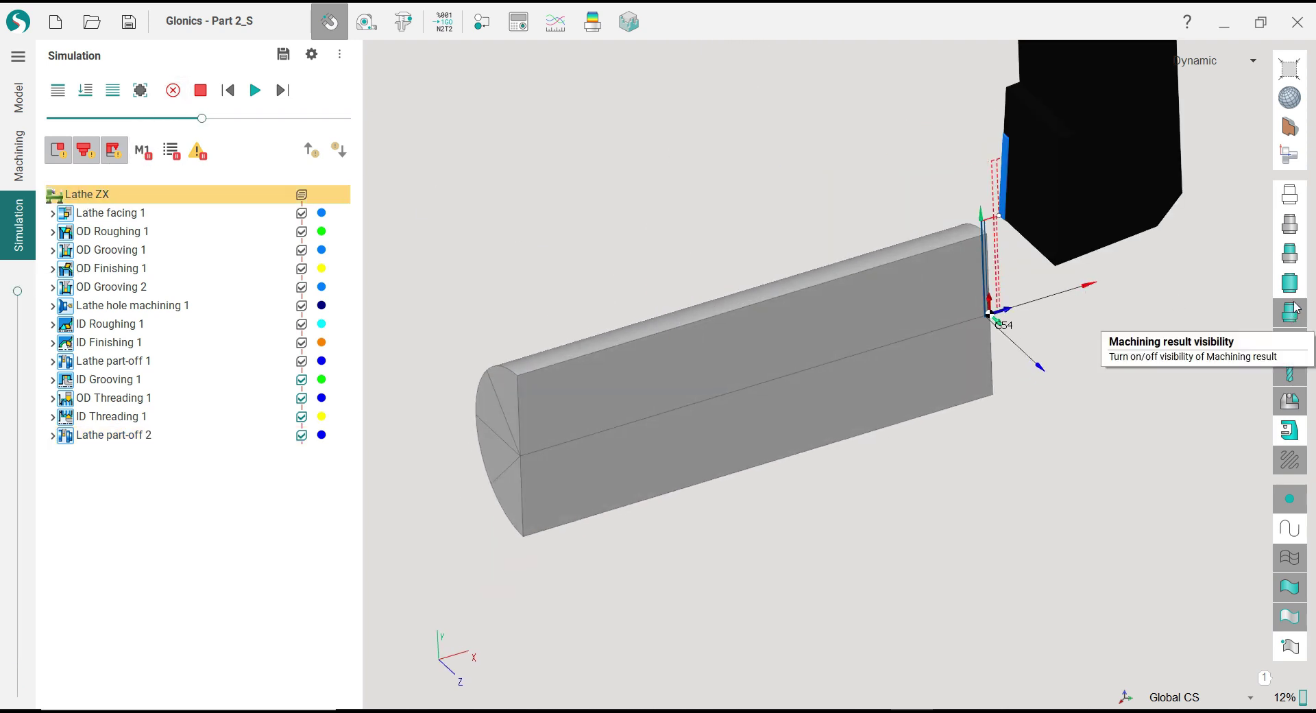
click(253, 100)
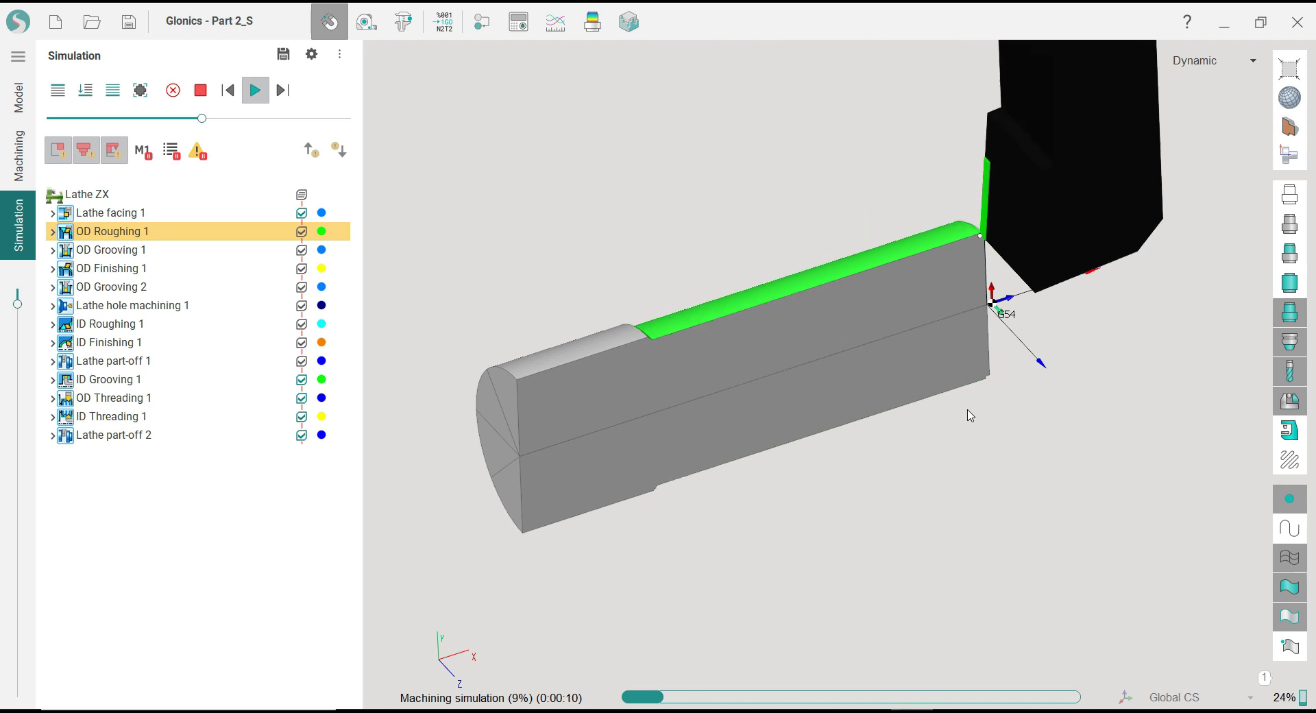
middle_drag(969, 415, 940, 416)
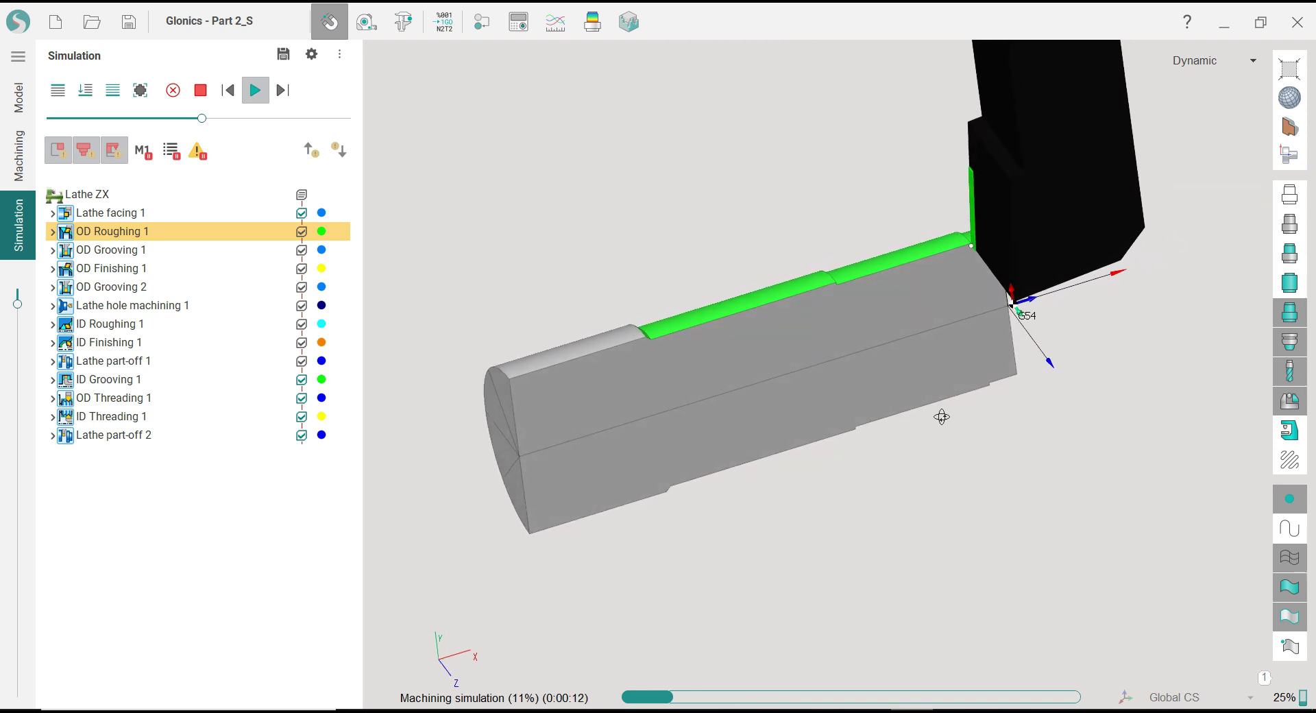